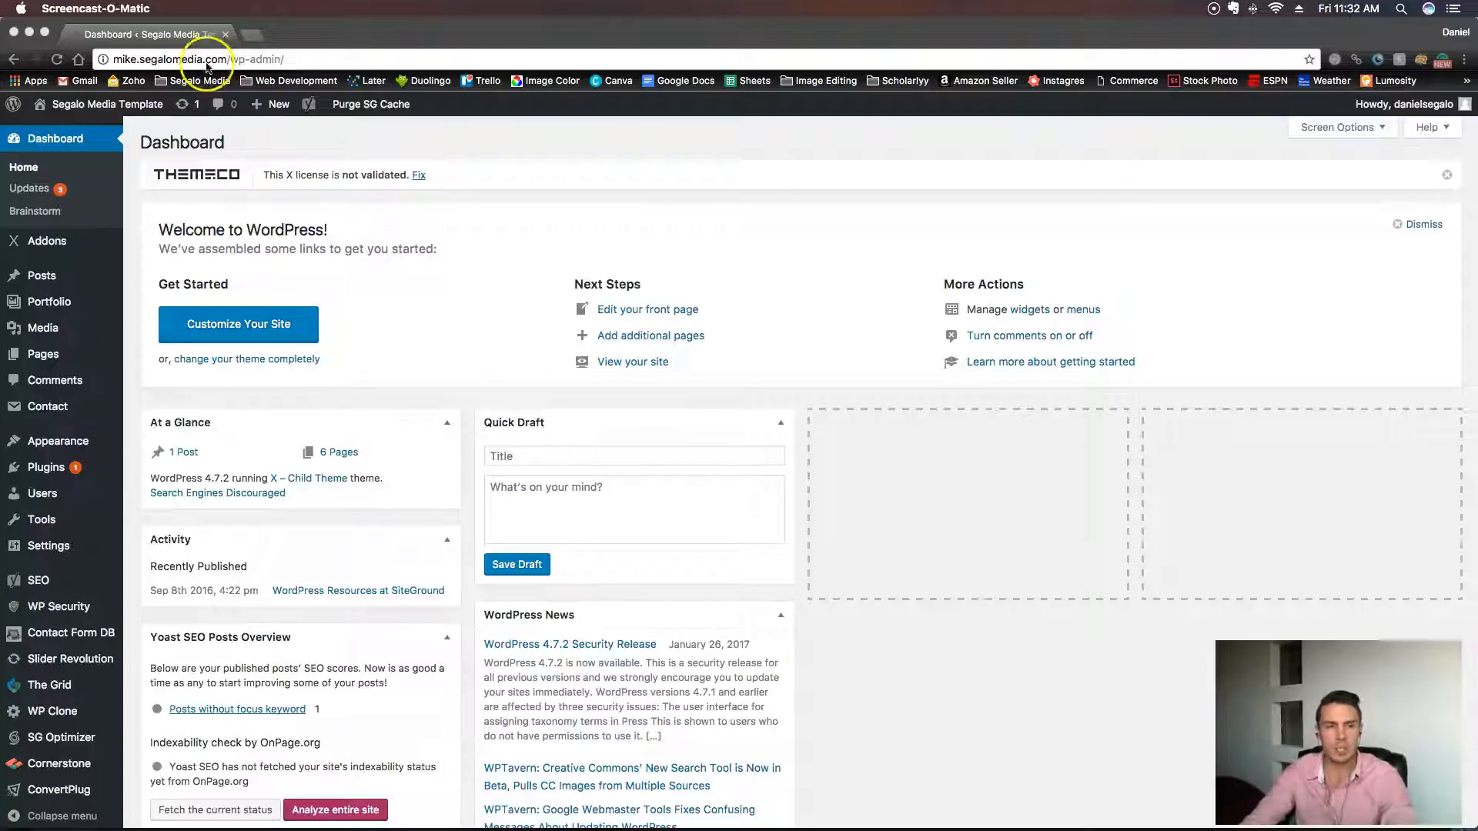
Load the live site mike.segalomedia.com in a new browser tab.
left_click(254, 35)
left_click(254, 35)
type("mike.segalomedia.com")
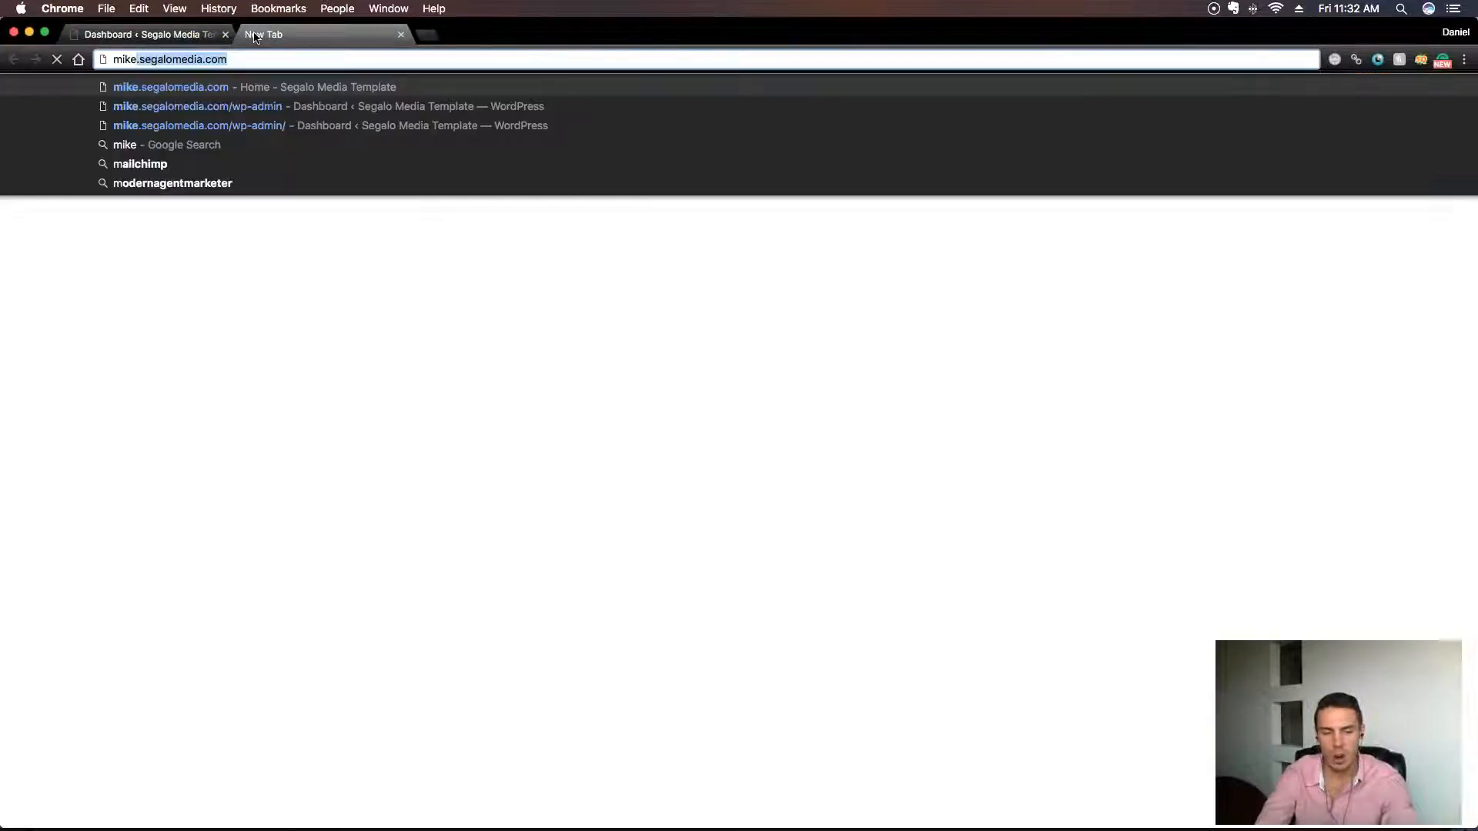
key("Return")
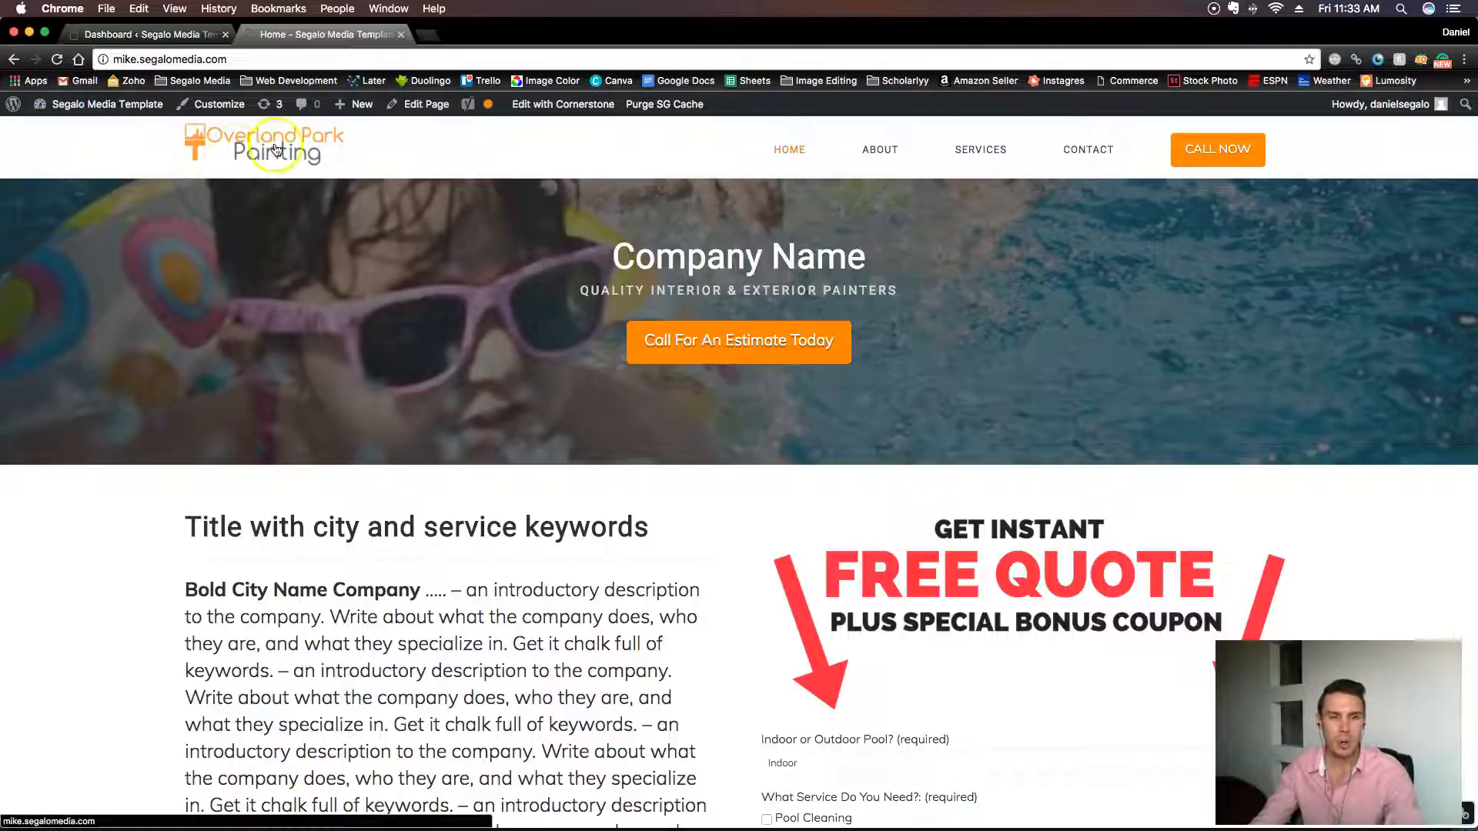
Return to the WordPress dashboard and open the theme customizer.
left_click(157, 39)
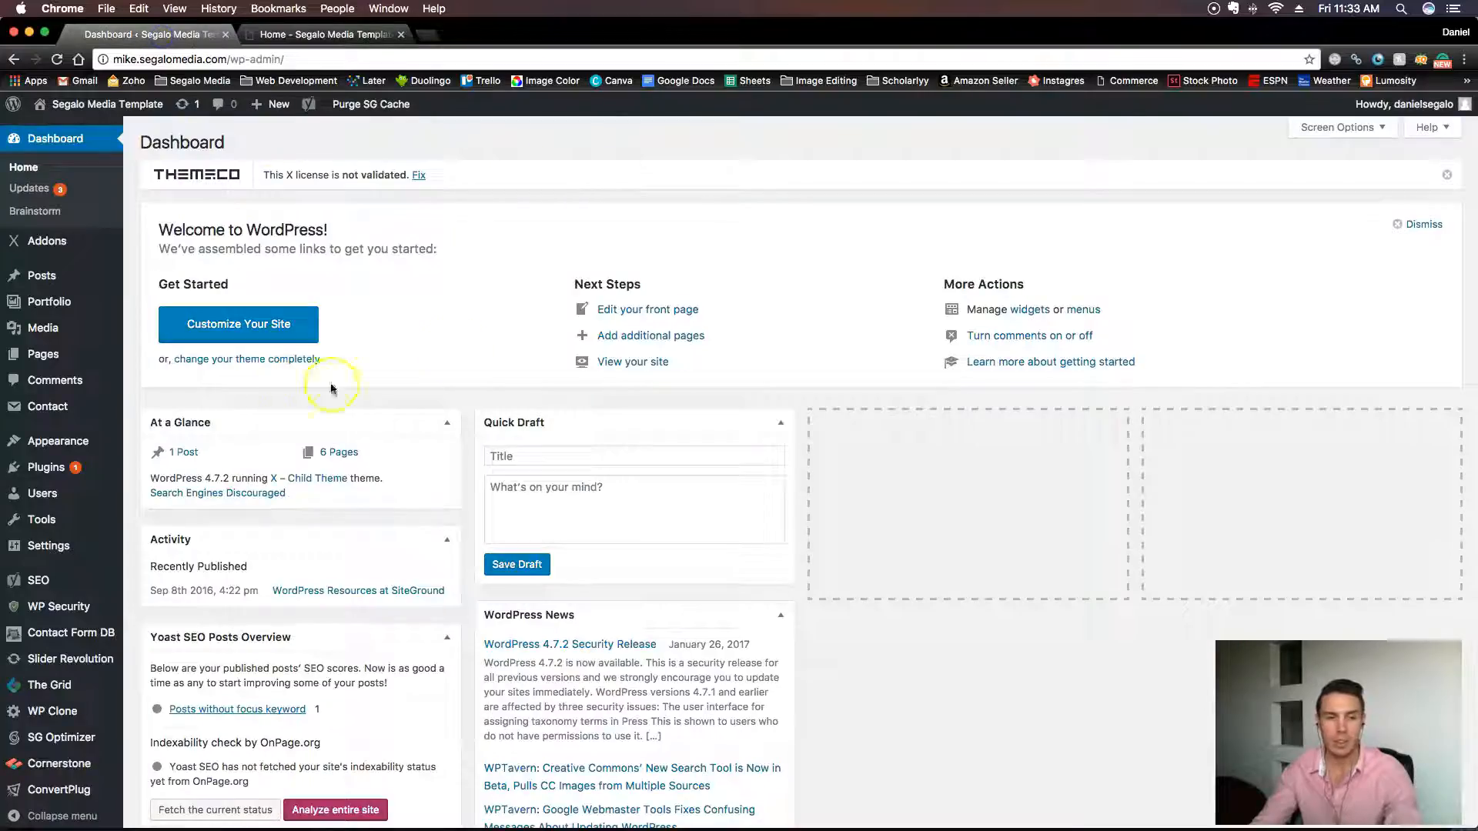
mouse_move(52, 448)
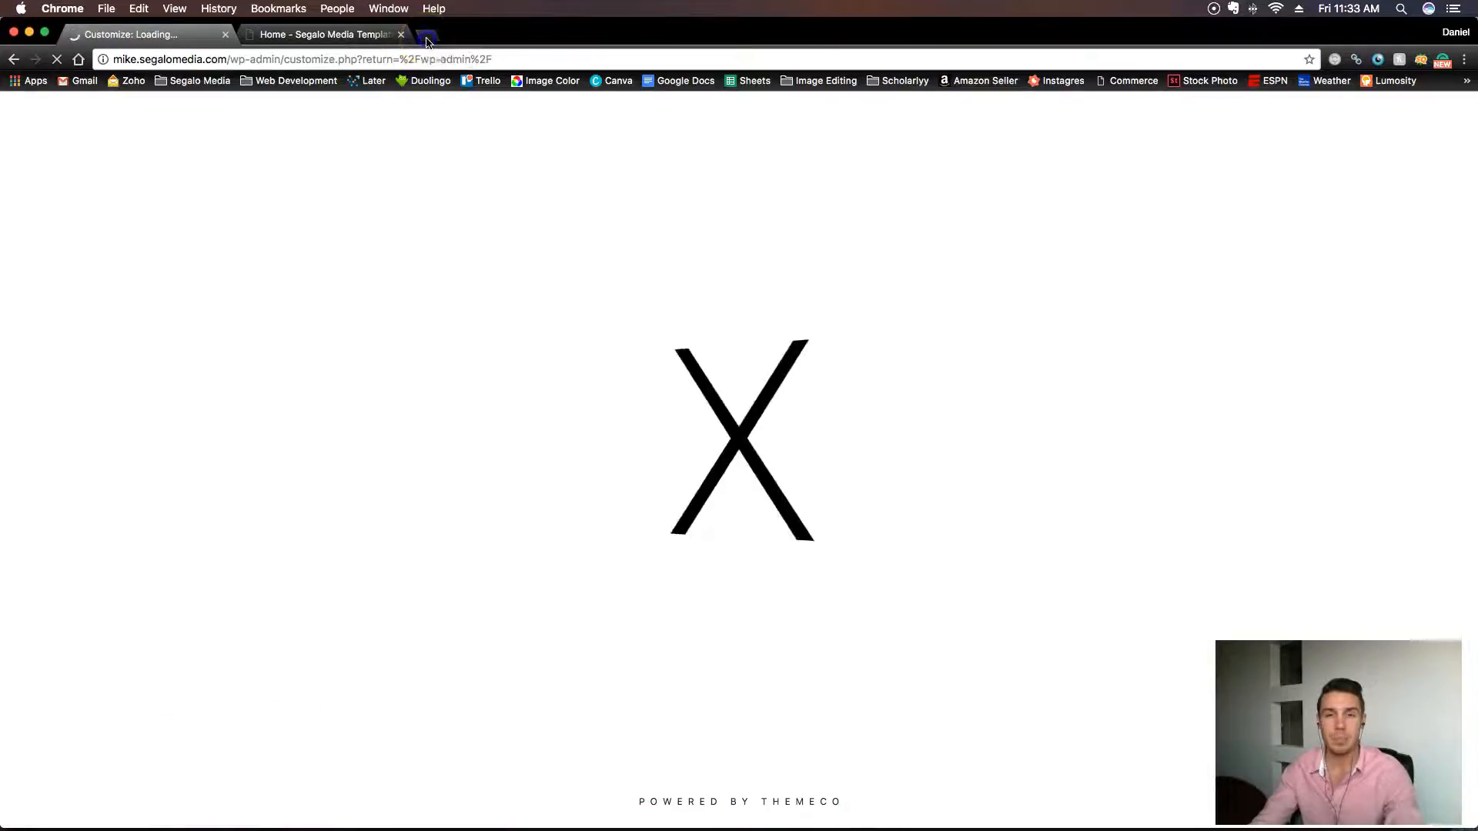
Load tinypng.com in a new browser tab and open its file chooser for uploading an image.
left_click(425, 36)
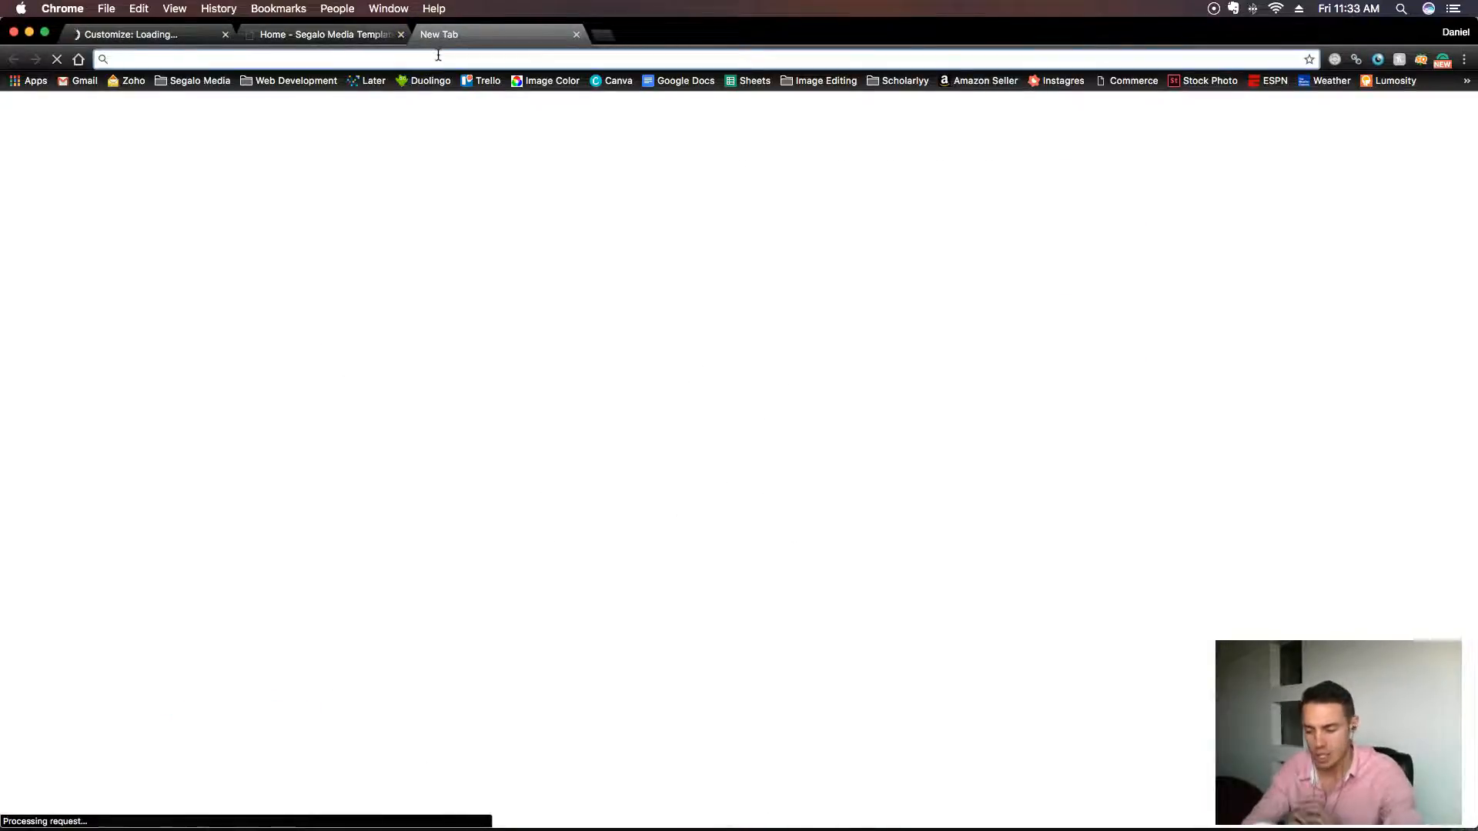
type("tinypng.com")
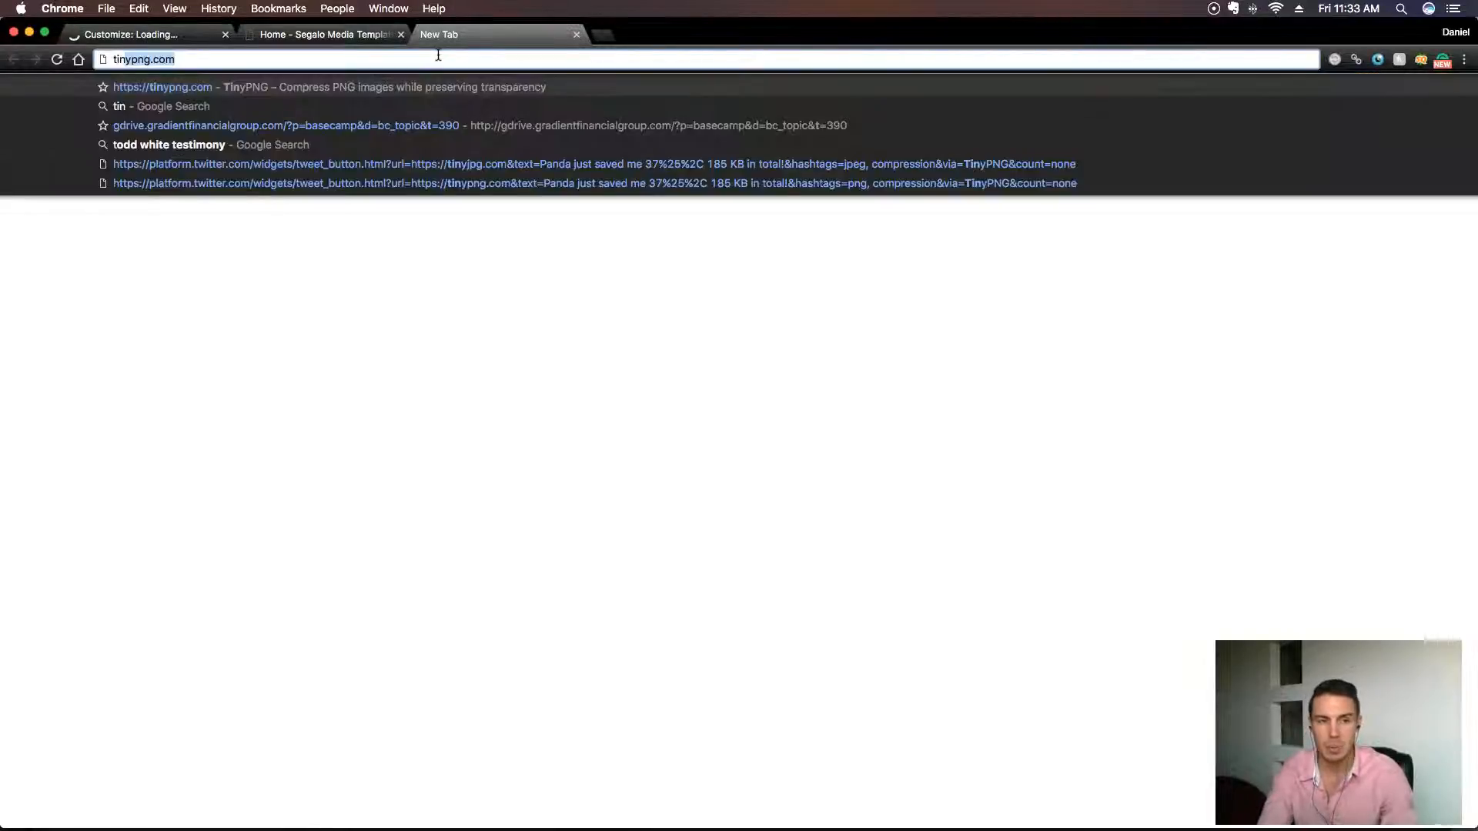
key("Return")
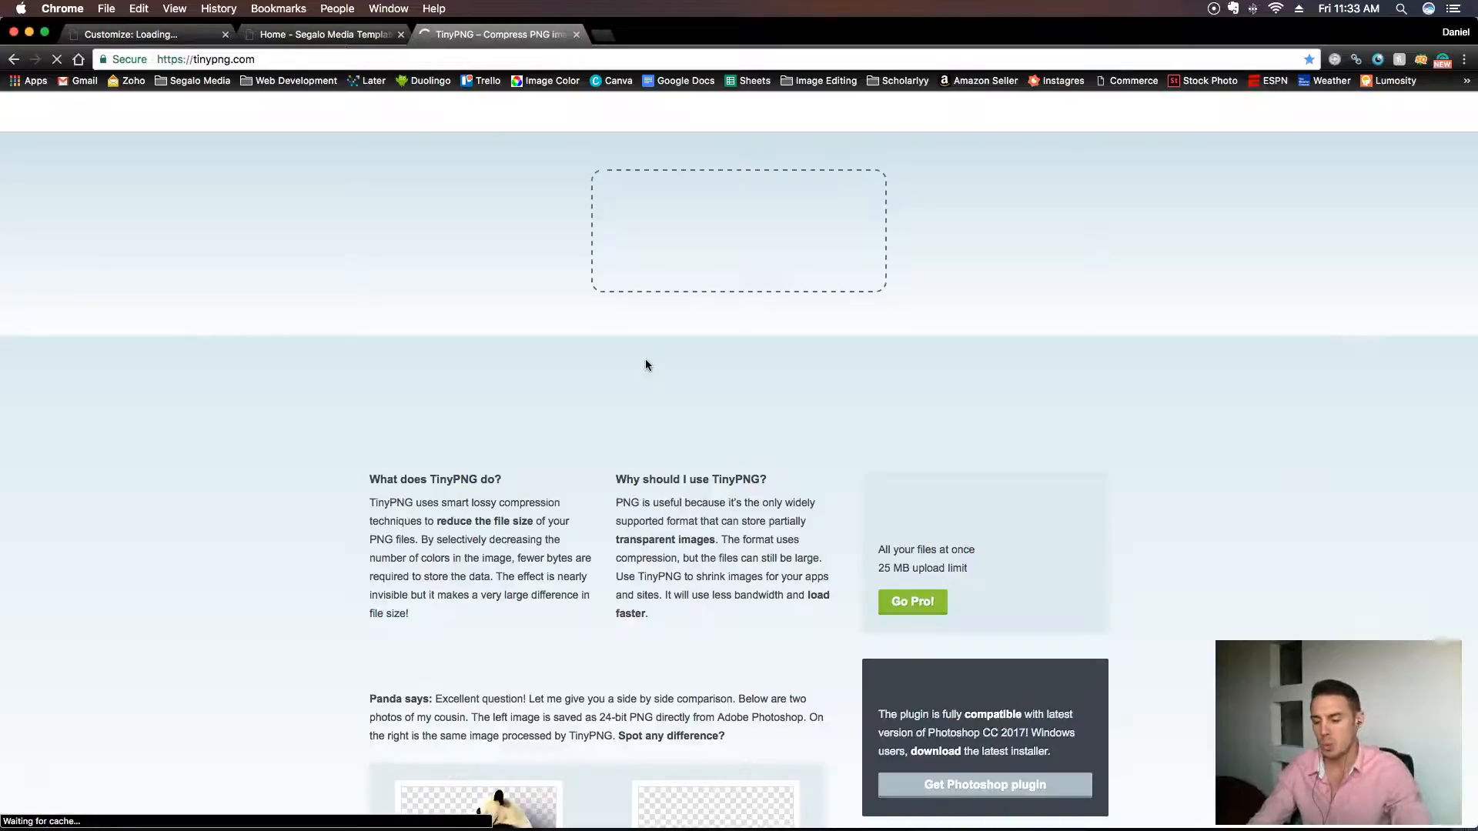
left_click(735, 204)
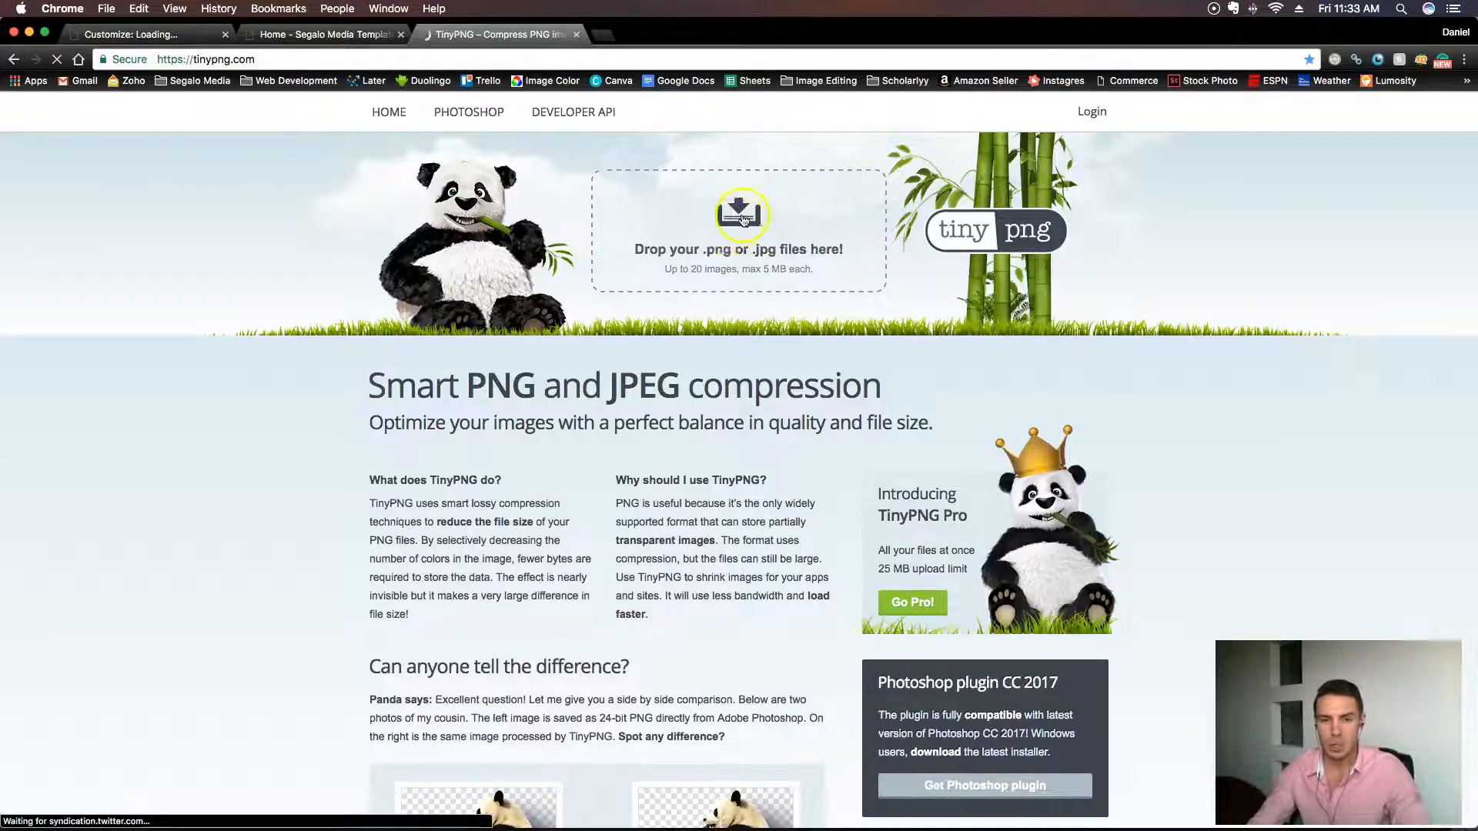
left_click(731, 233)
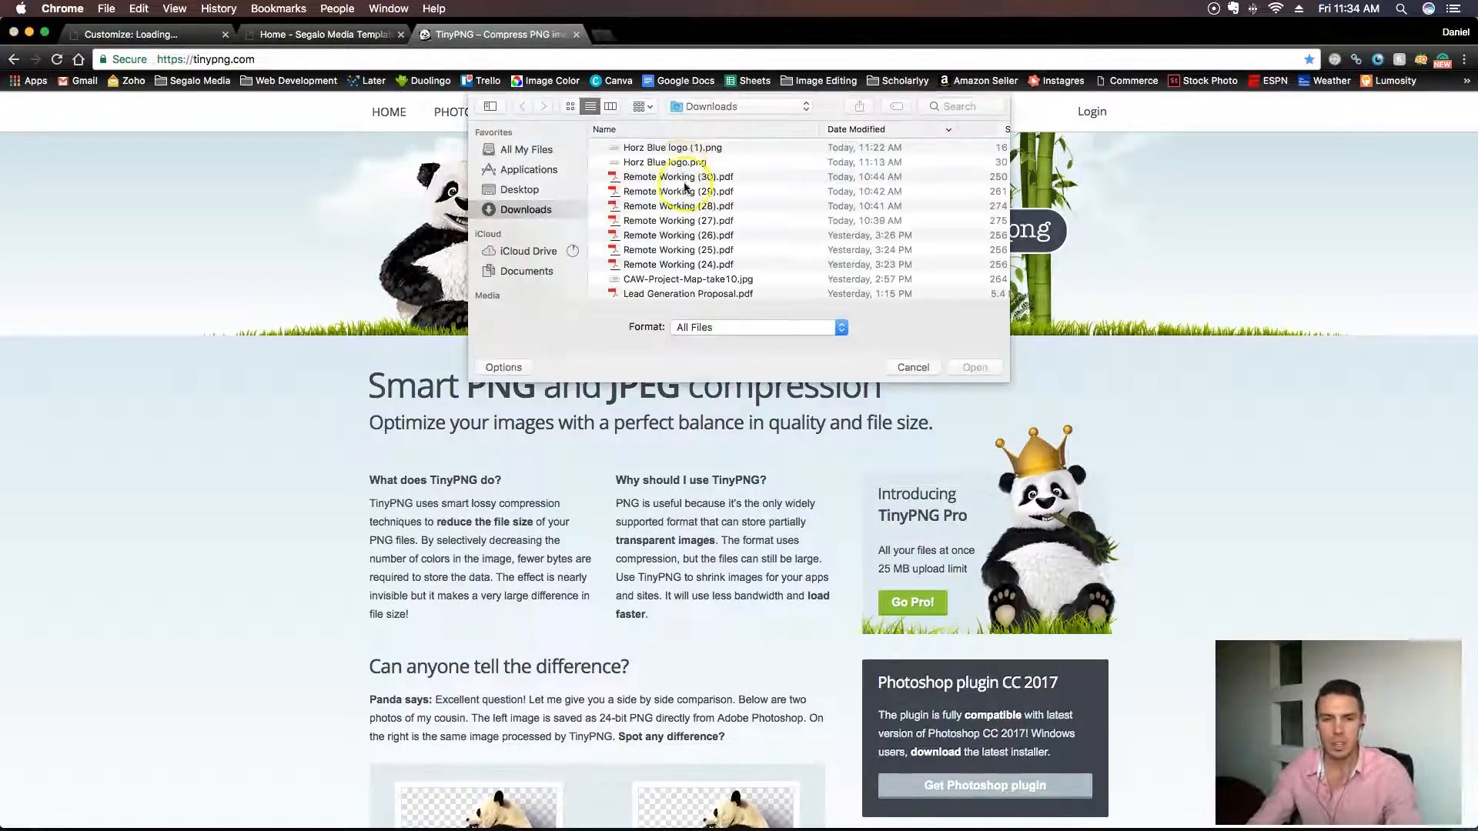
Preview Horz Blue logo (1).png, compare its file size with Horz Blue logo.png, and leave TinyPNG without uploading.
left_click(680, 163)
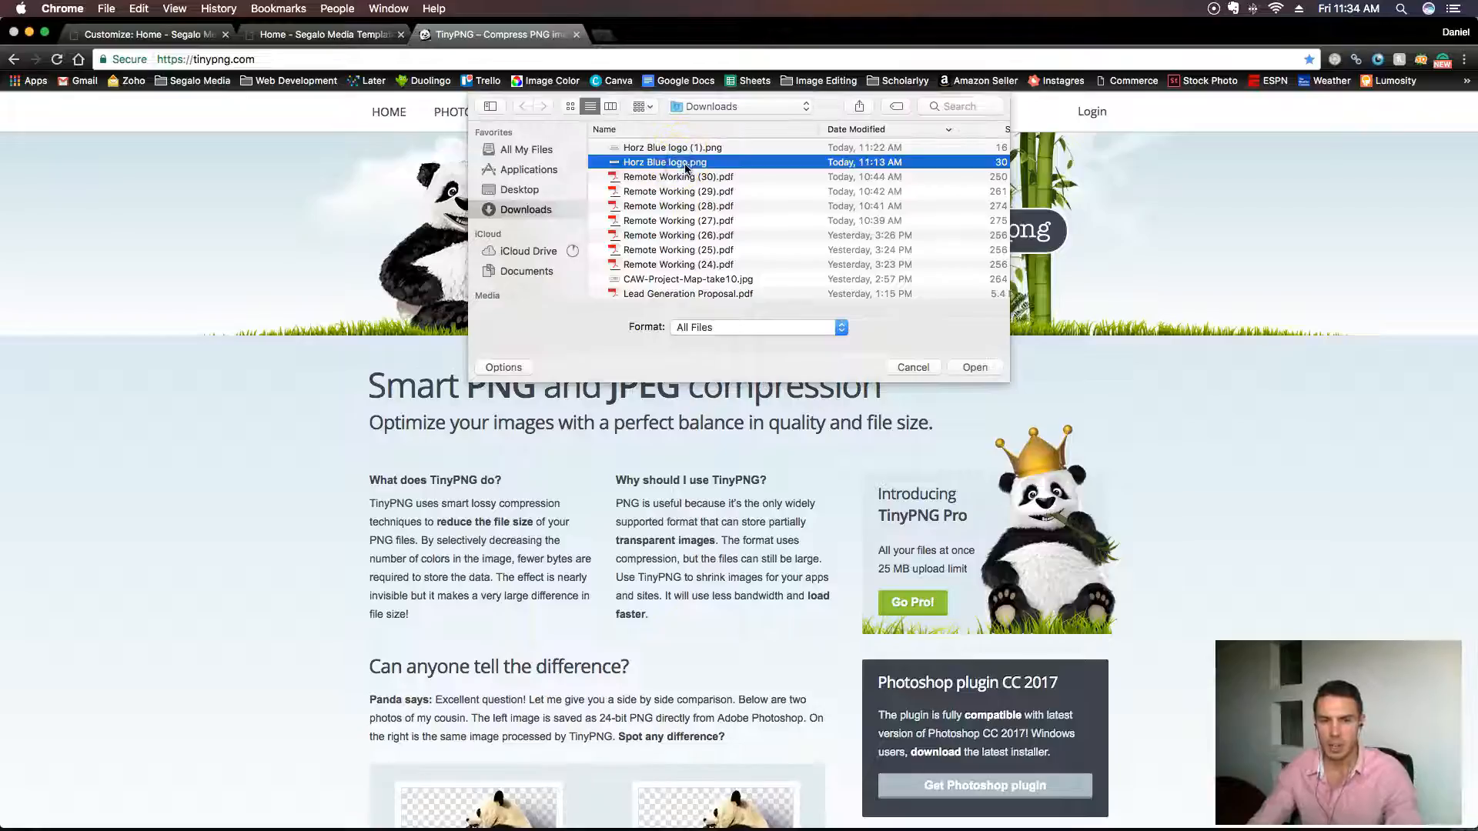
left_click(691, 149)
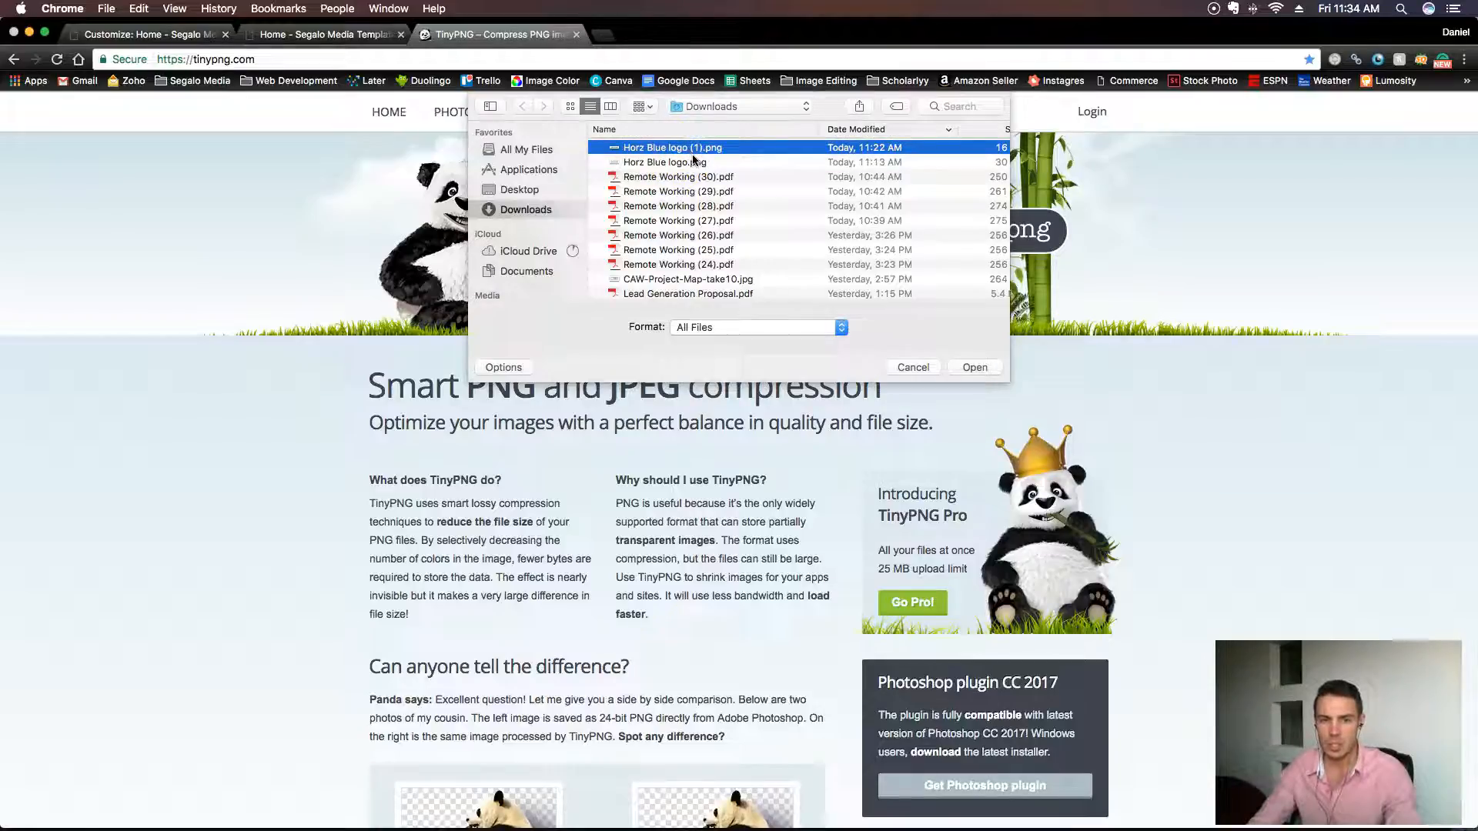
key("space")
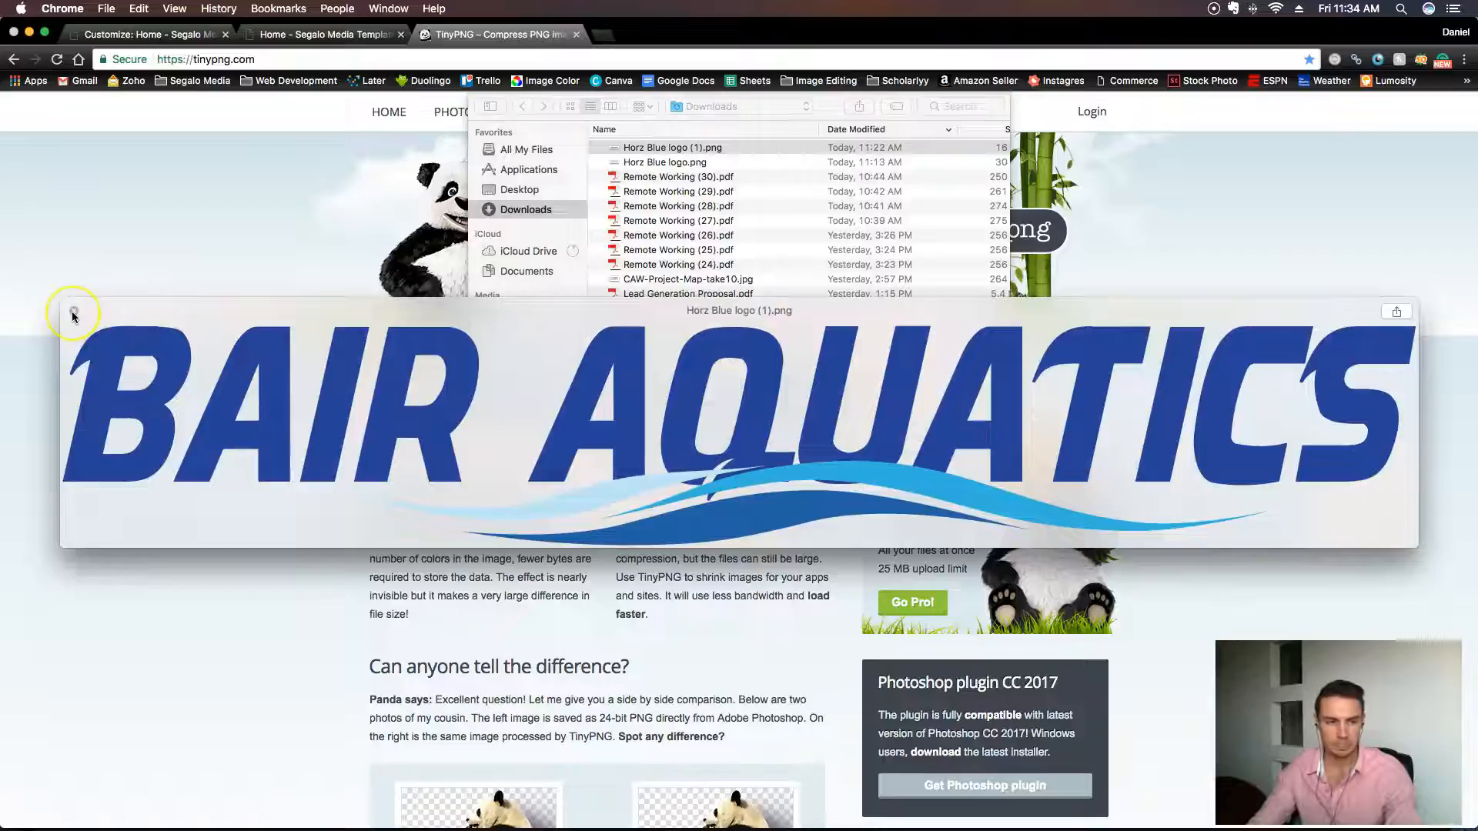
left_click(73, 313)
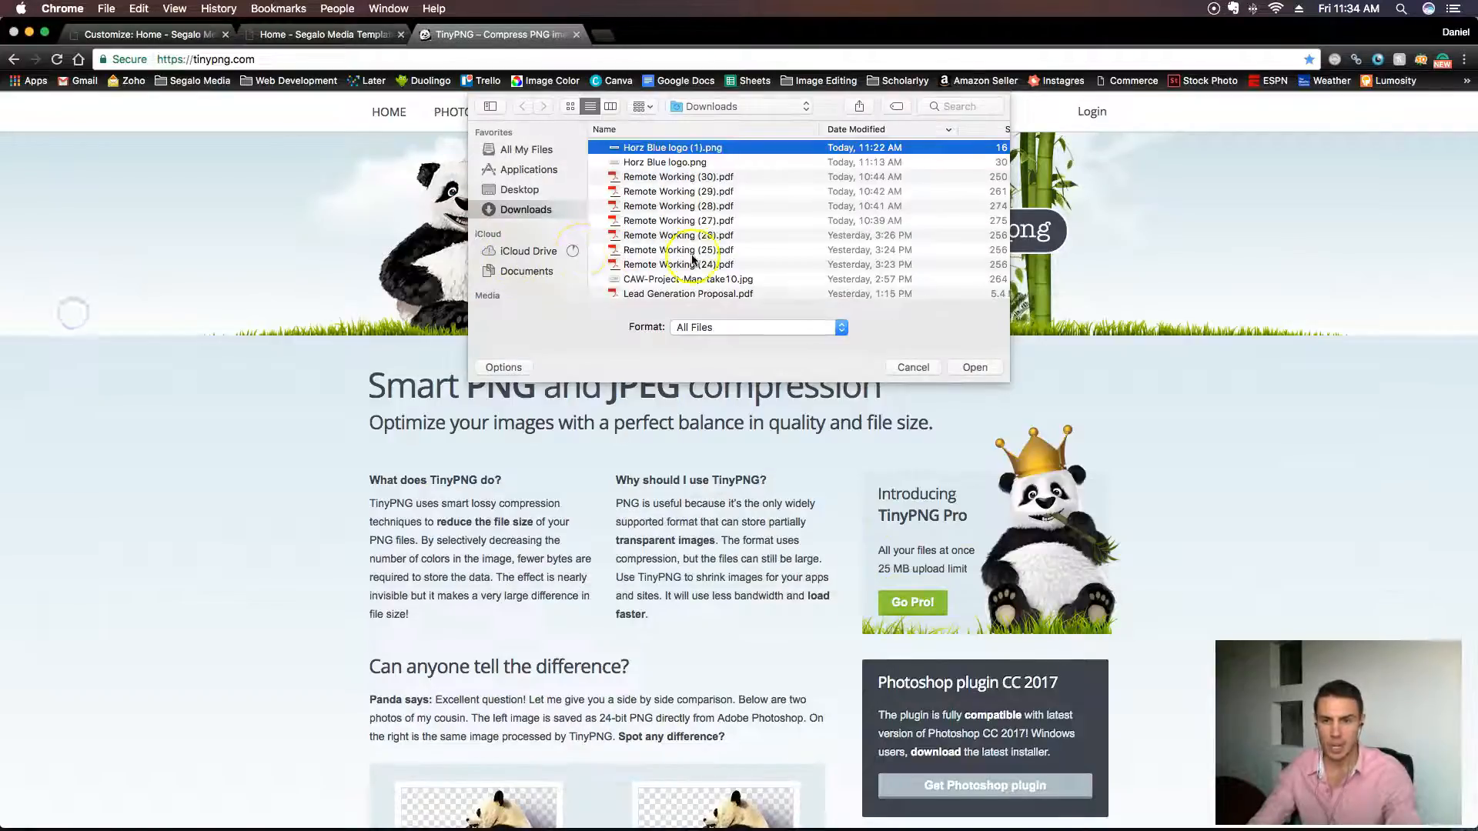
scroll(845, 197, "right", 3)
left_click(899, 161)
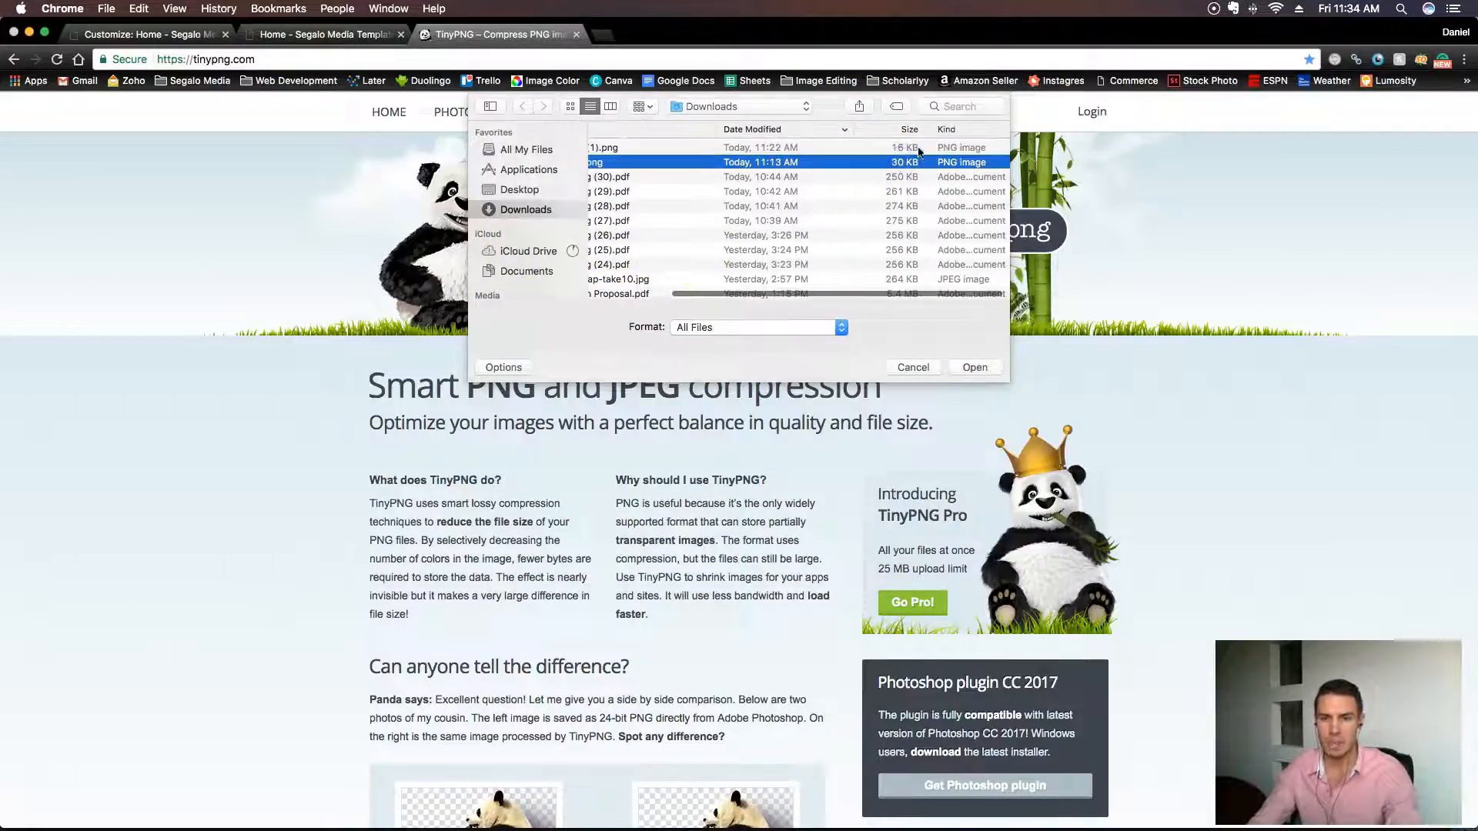
left_click(912, 367)
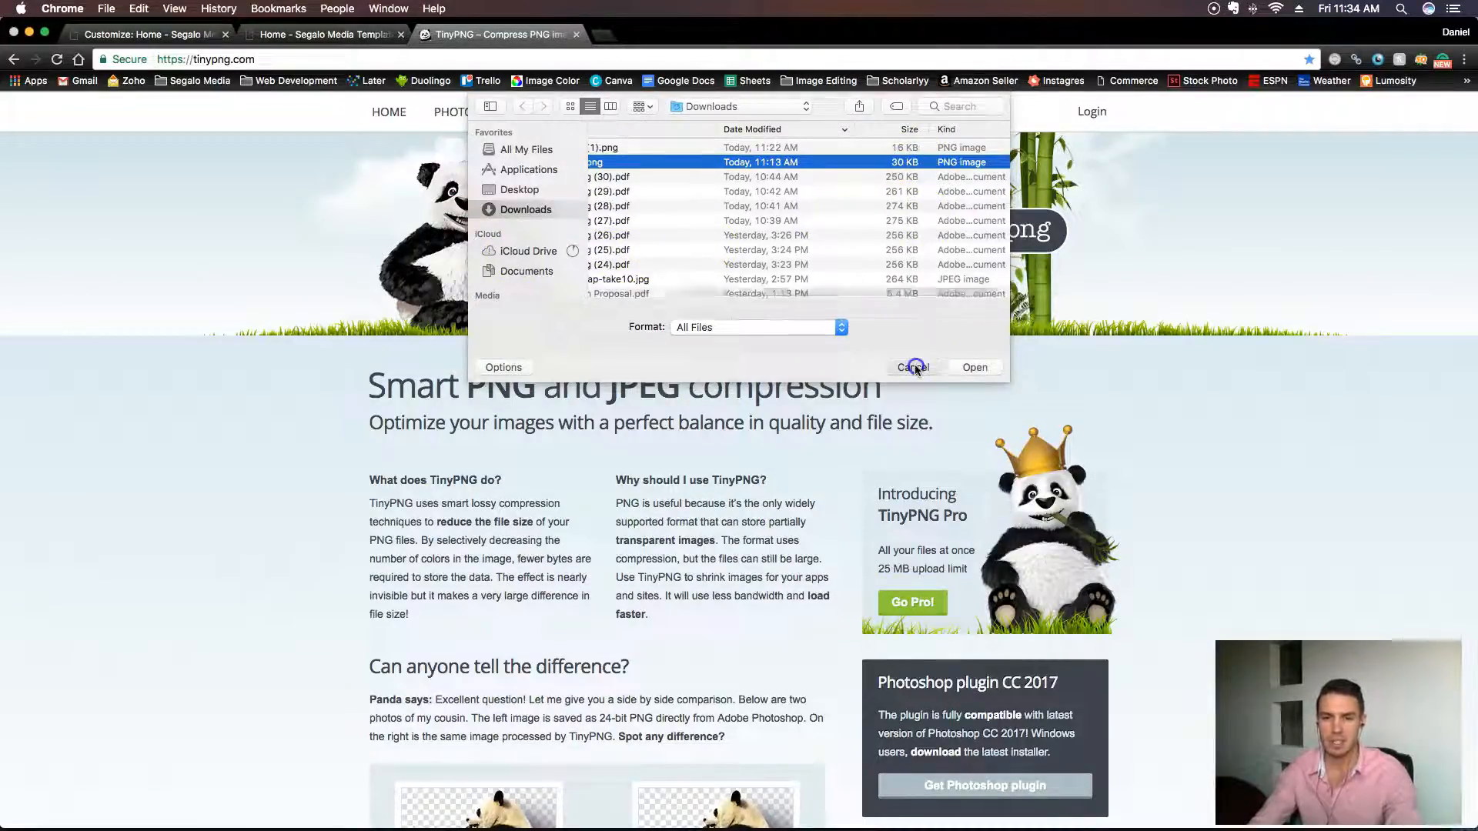
left_click(576, 34)
Open the Header settings in the site customizer and find the logo image section.
left_click(148, 35)
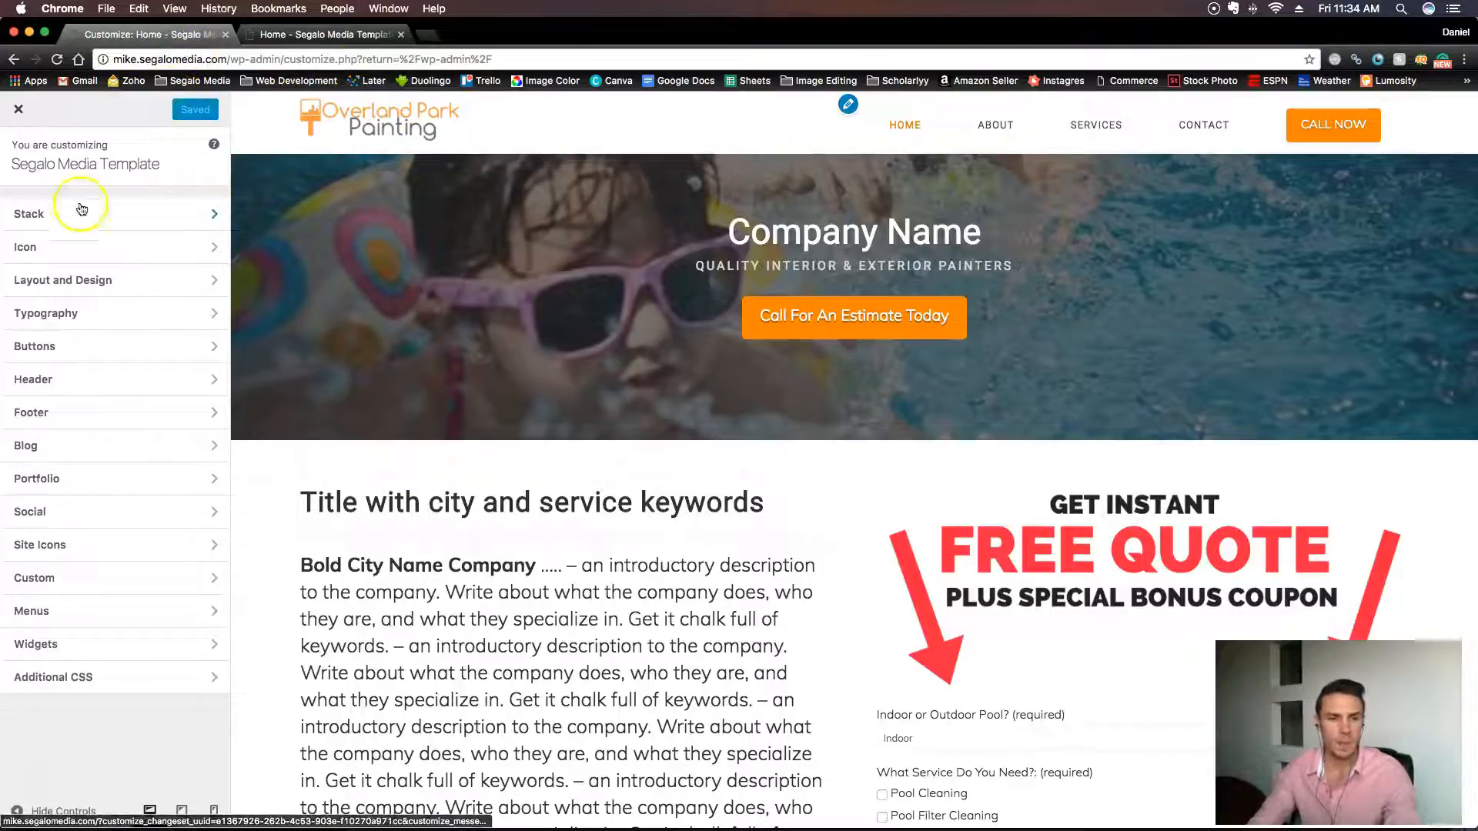
left_click(86, 377)
scroll(118, 440, "down", 3)
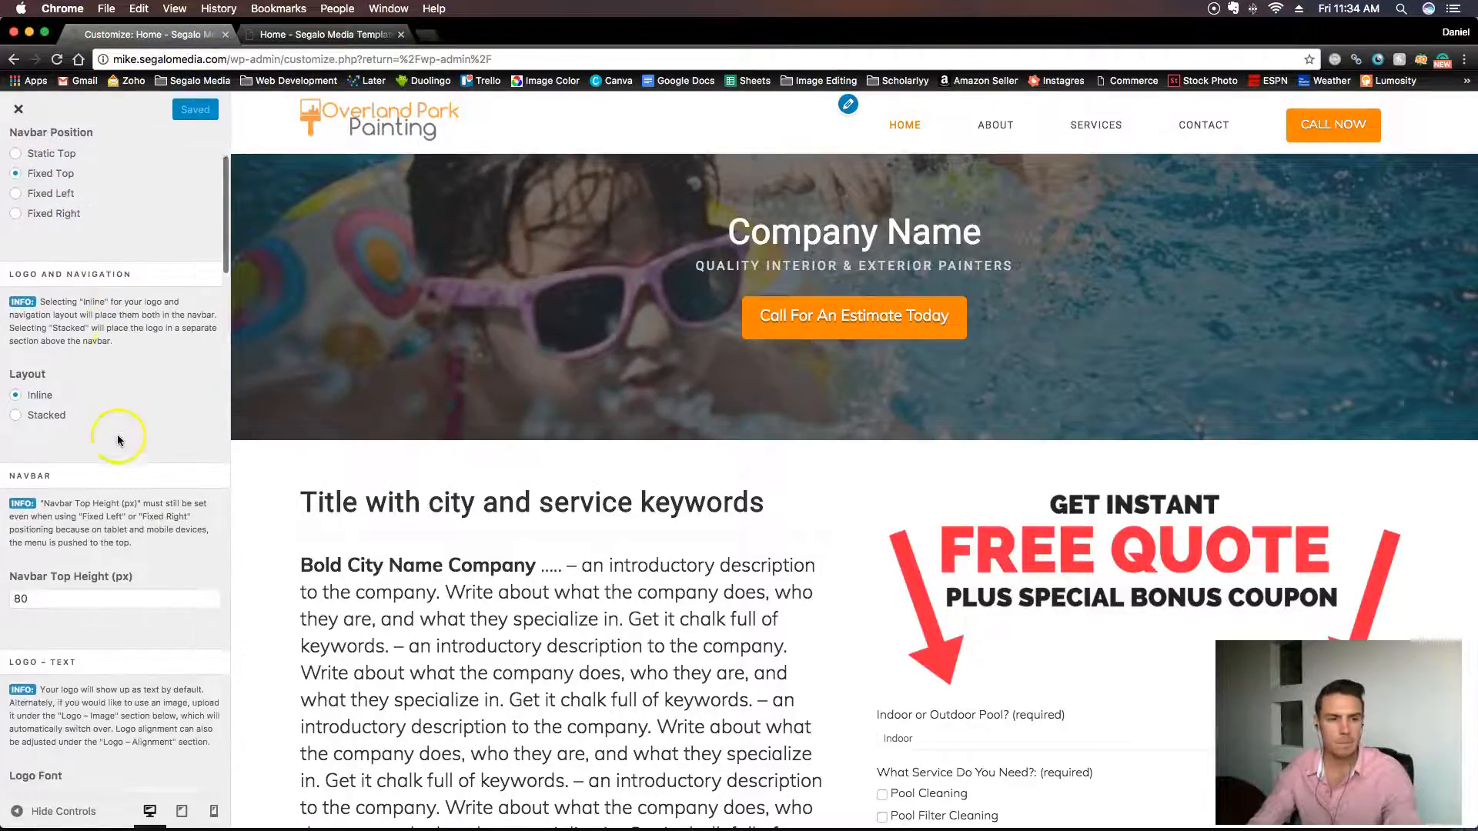
scroll(117, 439, "down", 12)
scroll(123, 444, "down", 2)
Replace the header logo with the Bair Aquatics image Horz-Blue-logo-1.png from the media library.
left_click(171, 407)
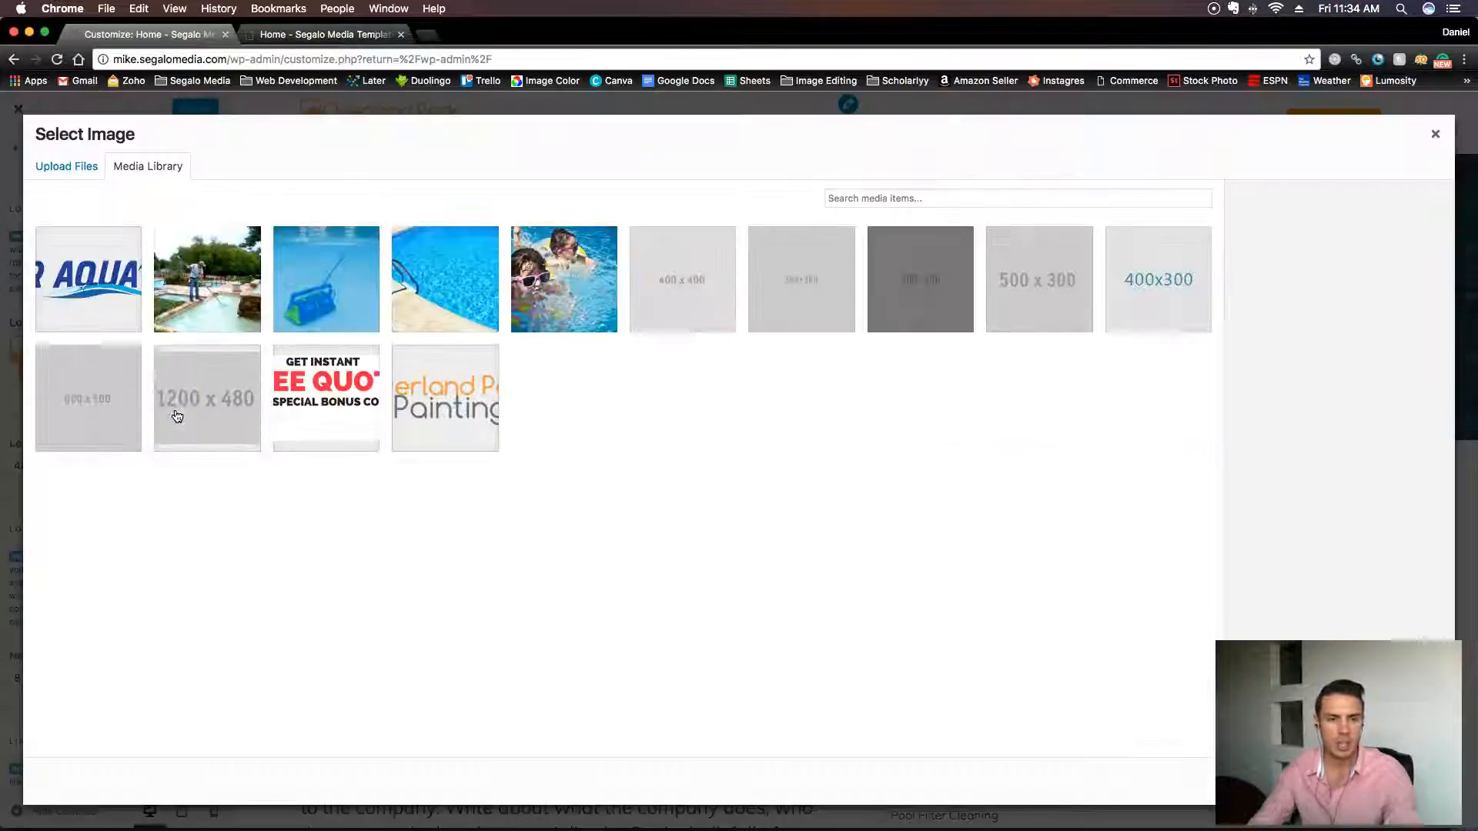
left_click(104, 301)
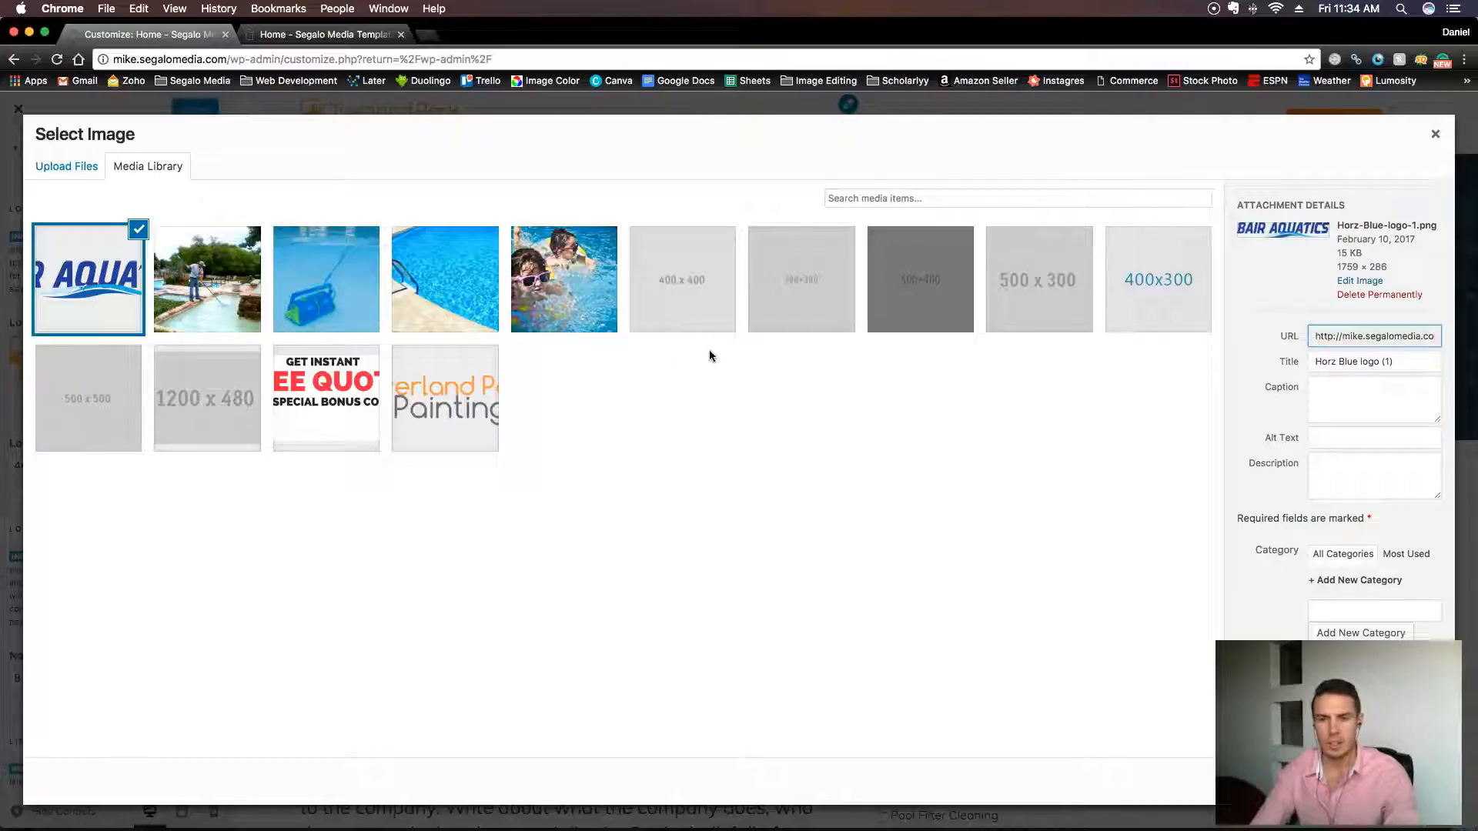
left_click_drag(1341, 704, 1338, 646)
left_click(1395, 792)
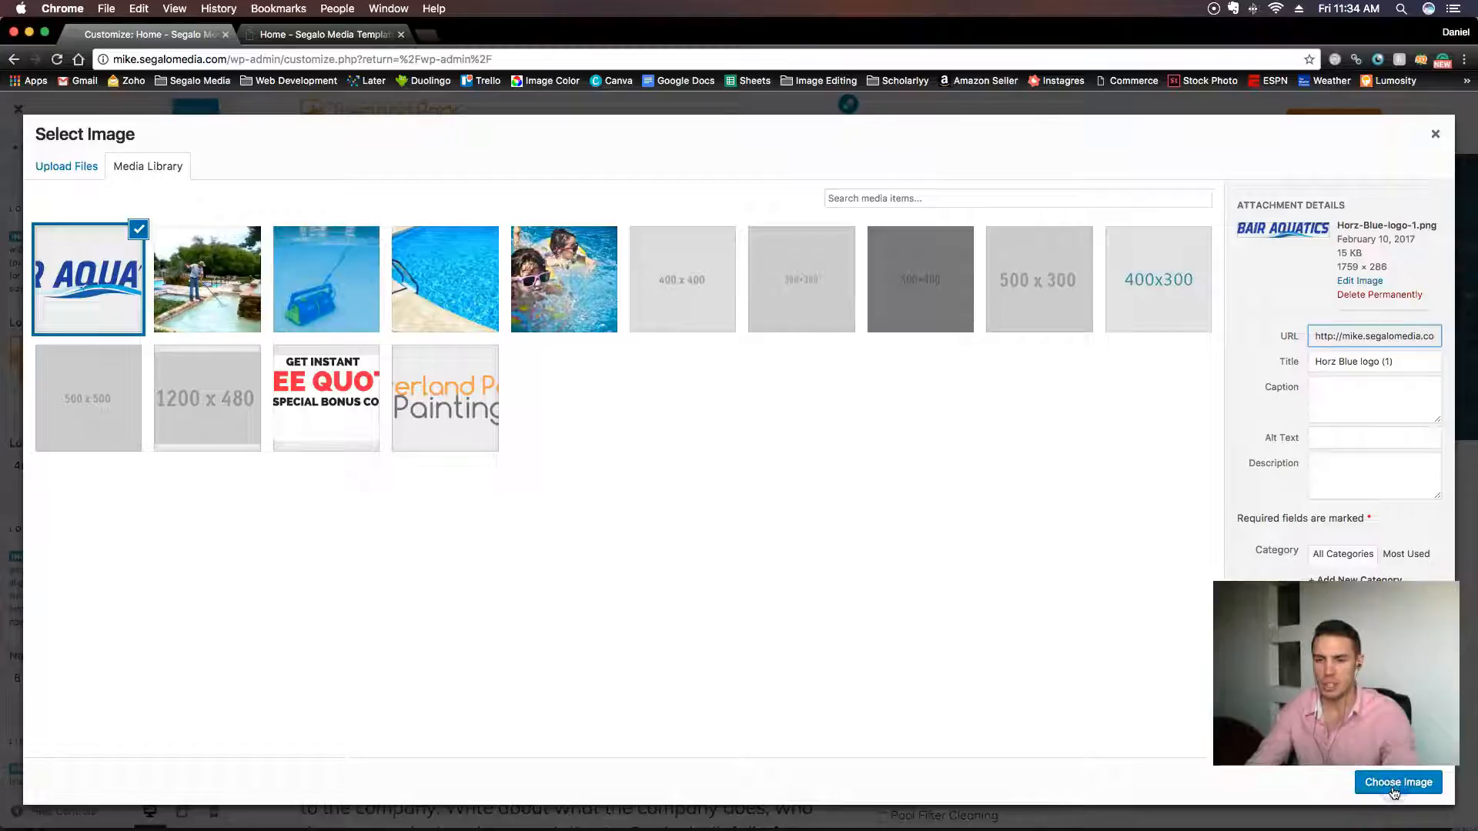
left_click(1397, 783)
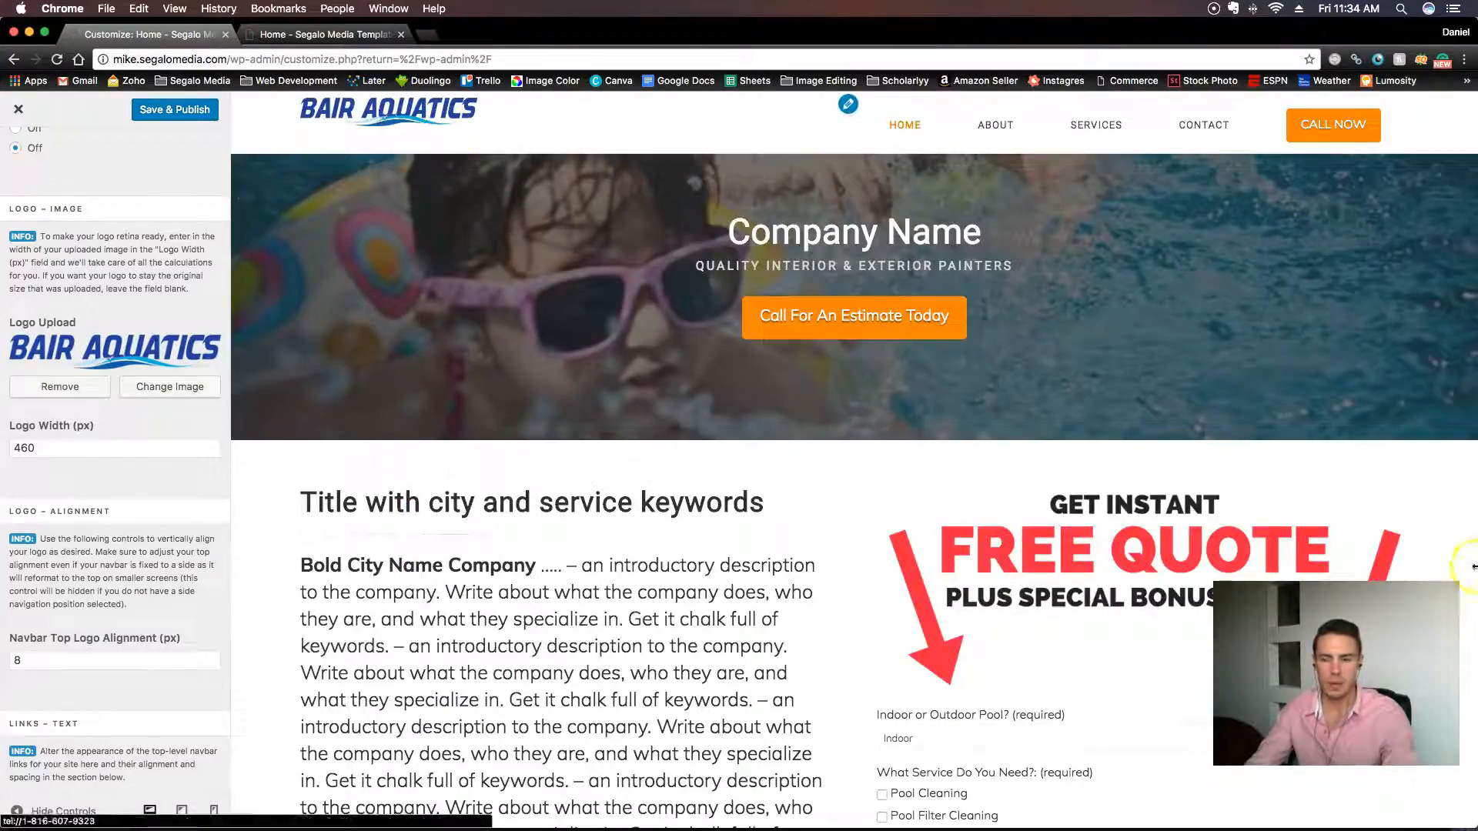
left_click_drag(1355, 648, 1370, 704)
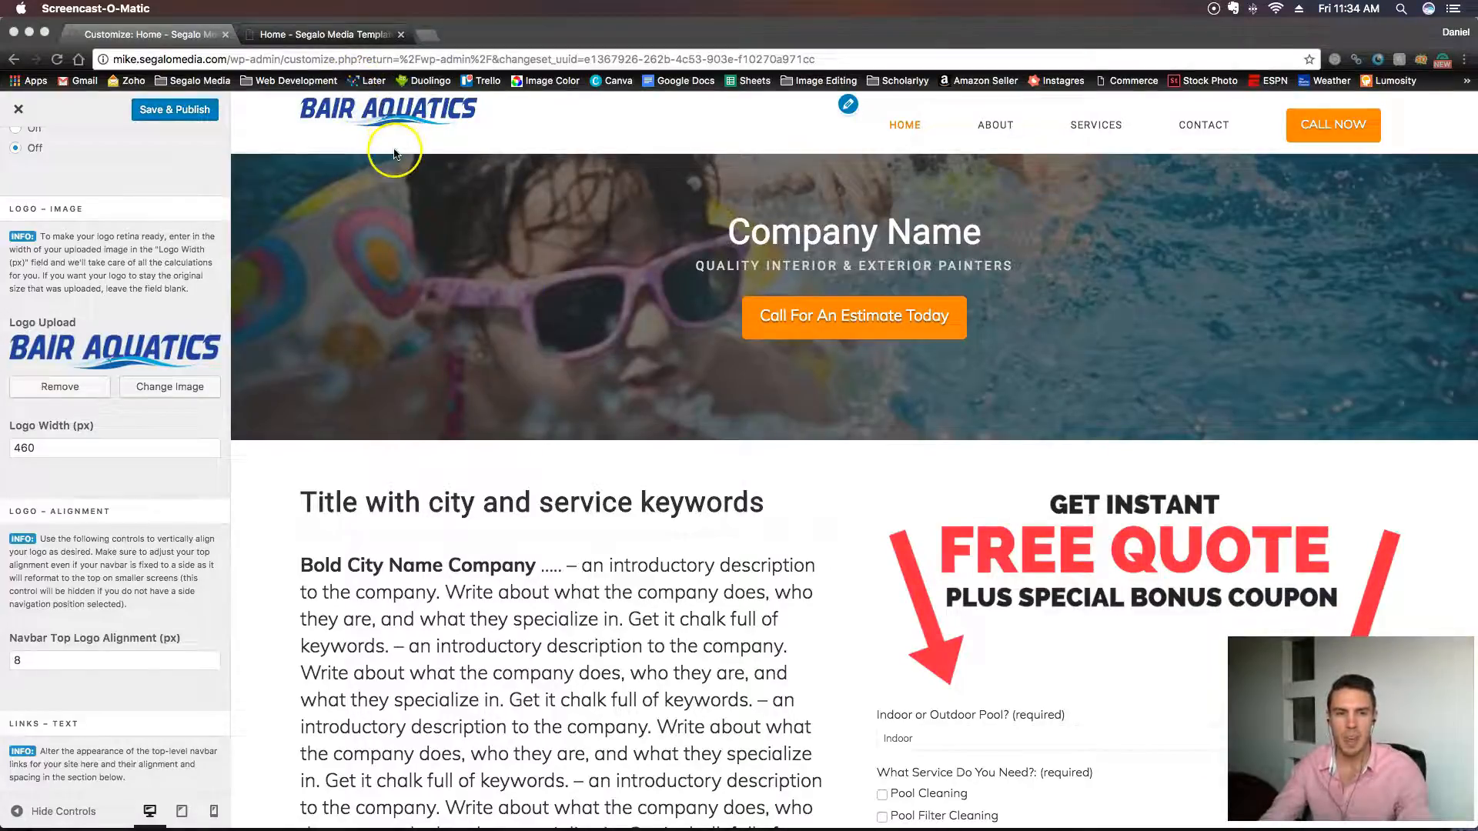
Set the logo width to 500 px.
scroll(148, 385, "down", 3)
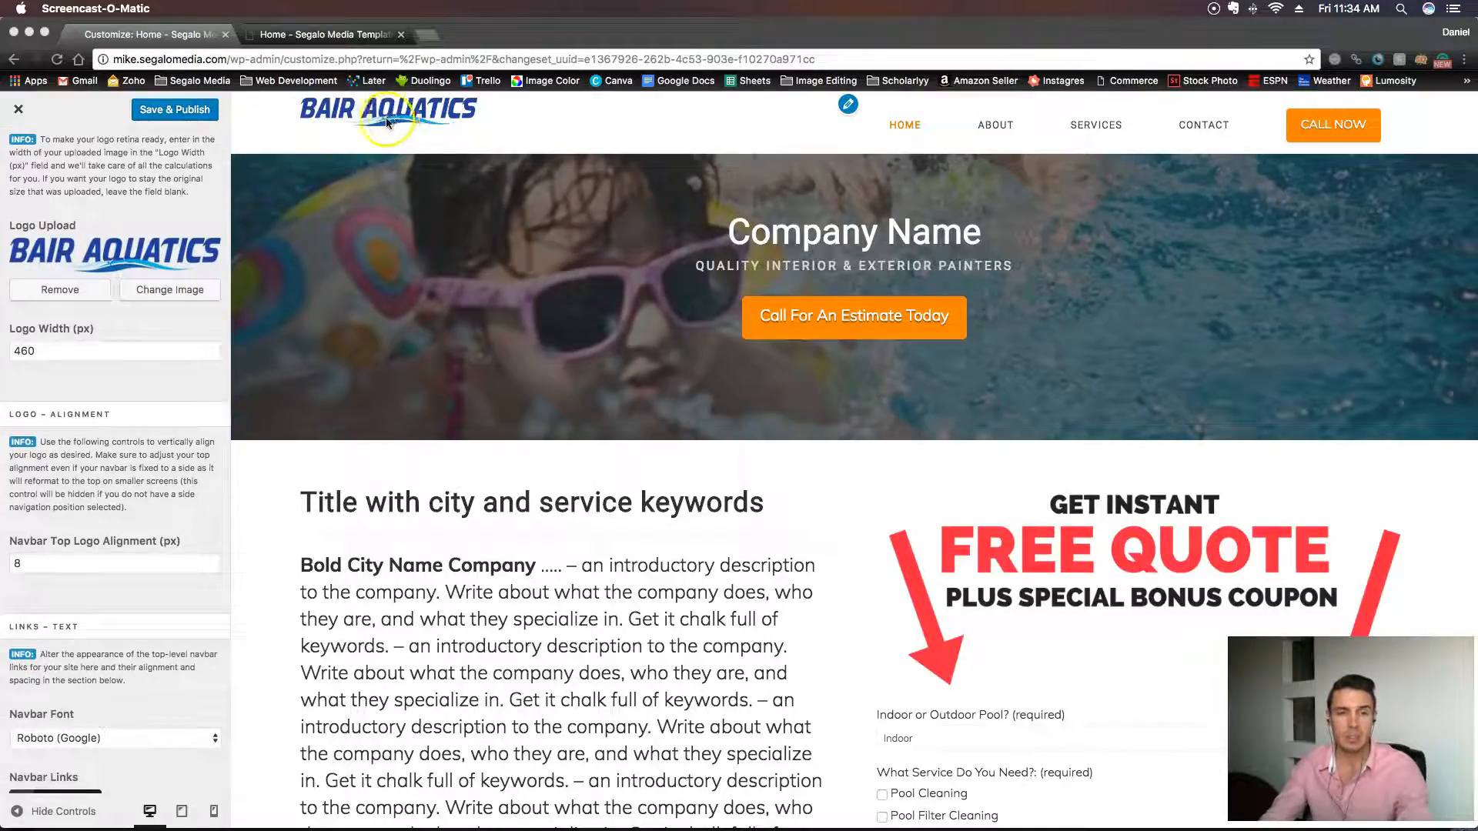
left_click(37, 350)
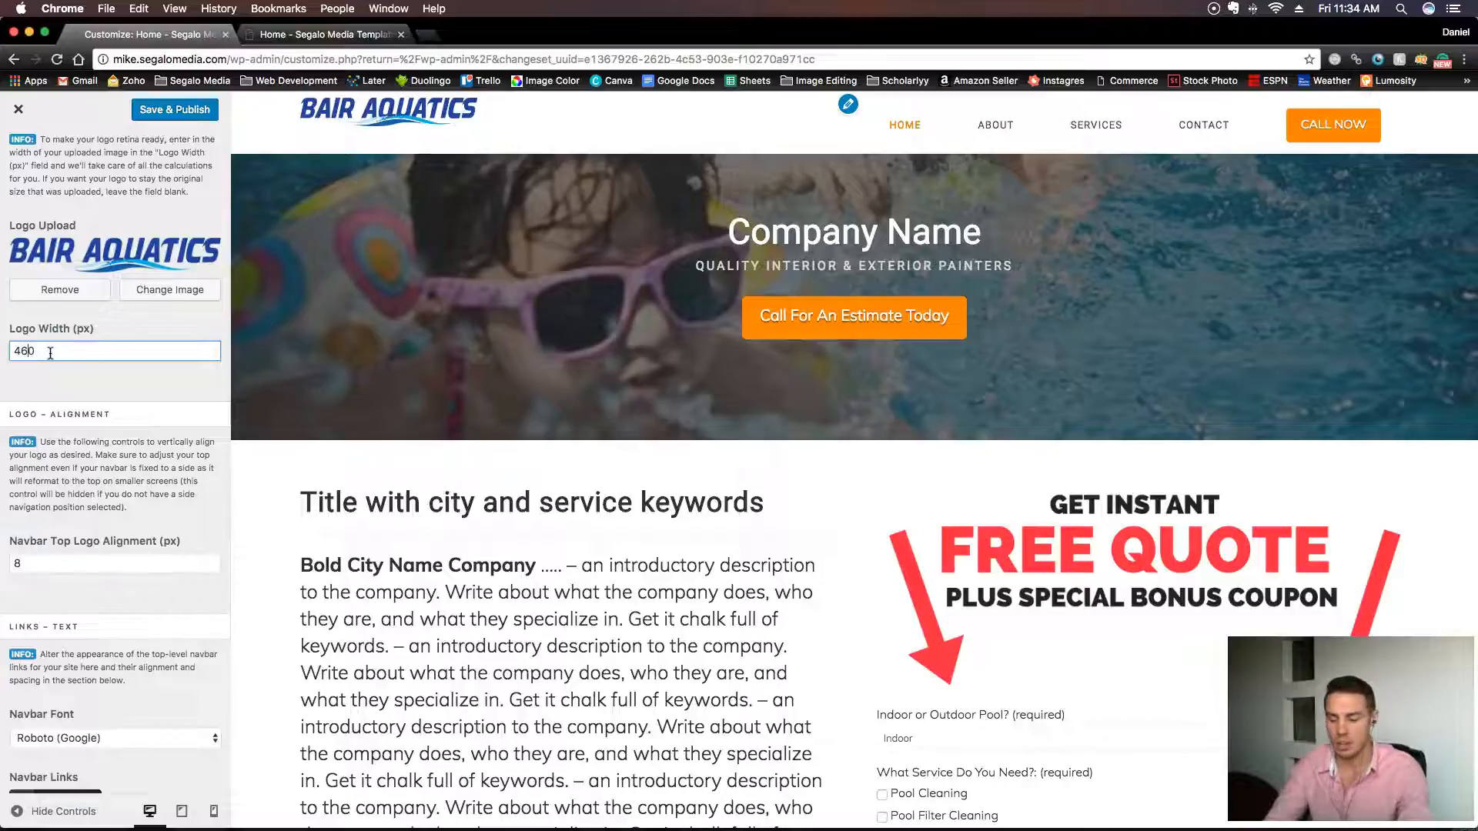
type("500")
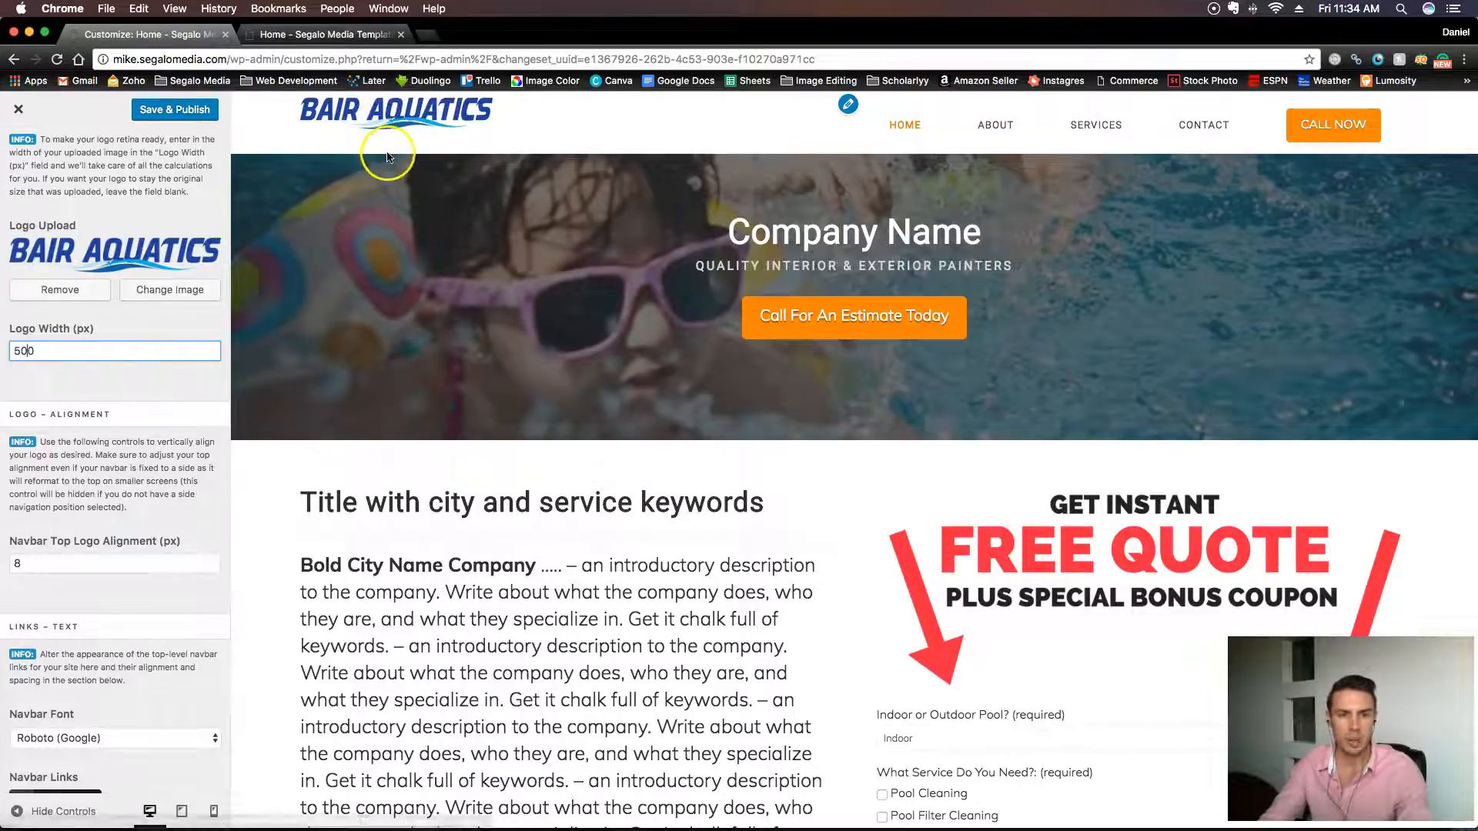
Set the navbar top logo alignment to 20 px and publish the header changes.
scroll(70, 554, "down", 1)
scroll(69, 554, "down", 2)
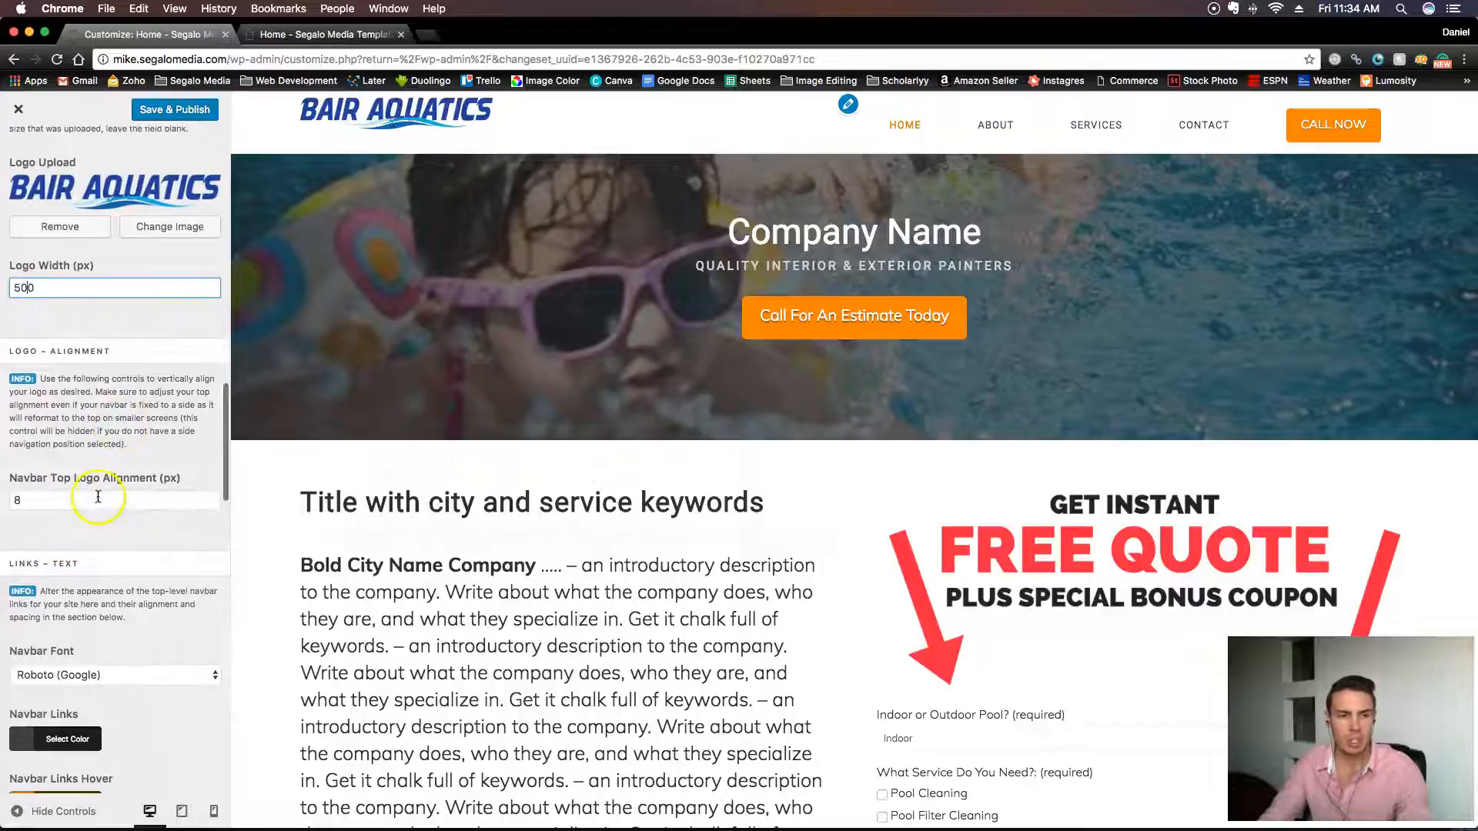
left_click(48, 500)
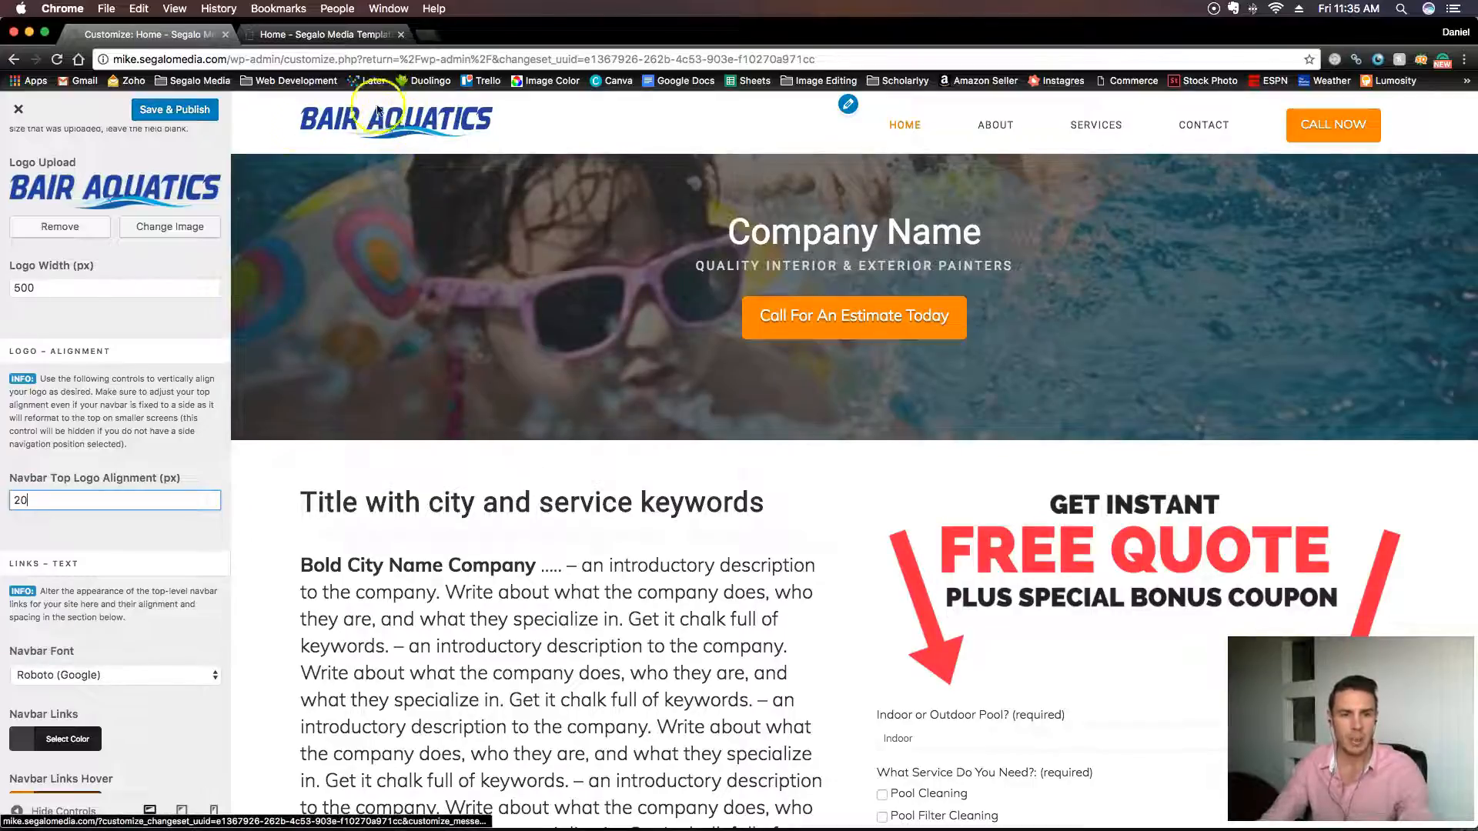
left_click(166, 111)
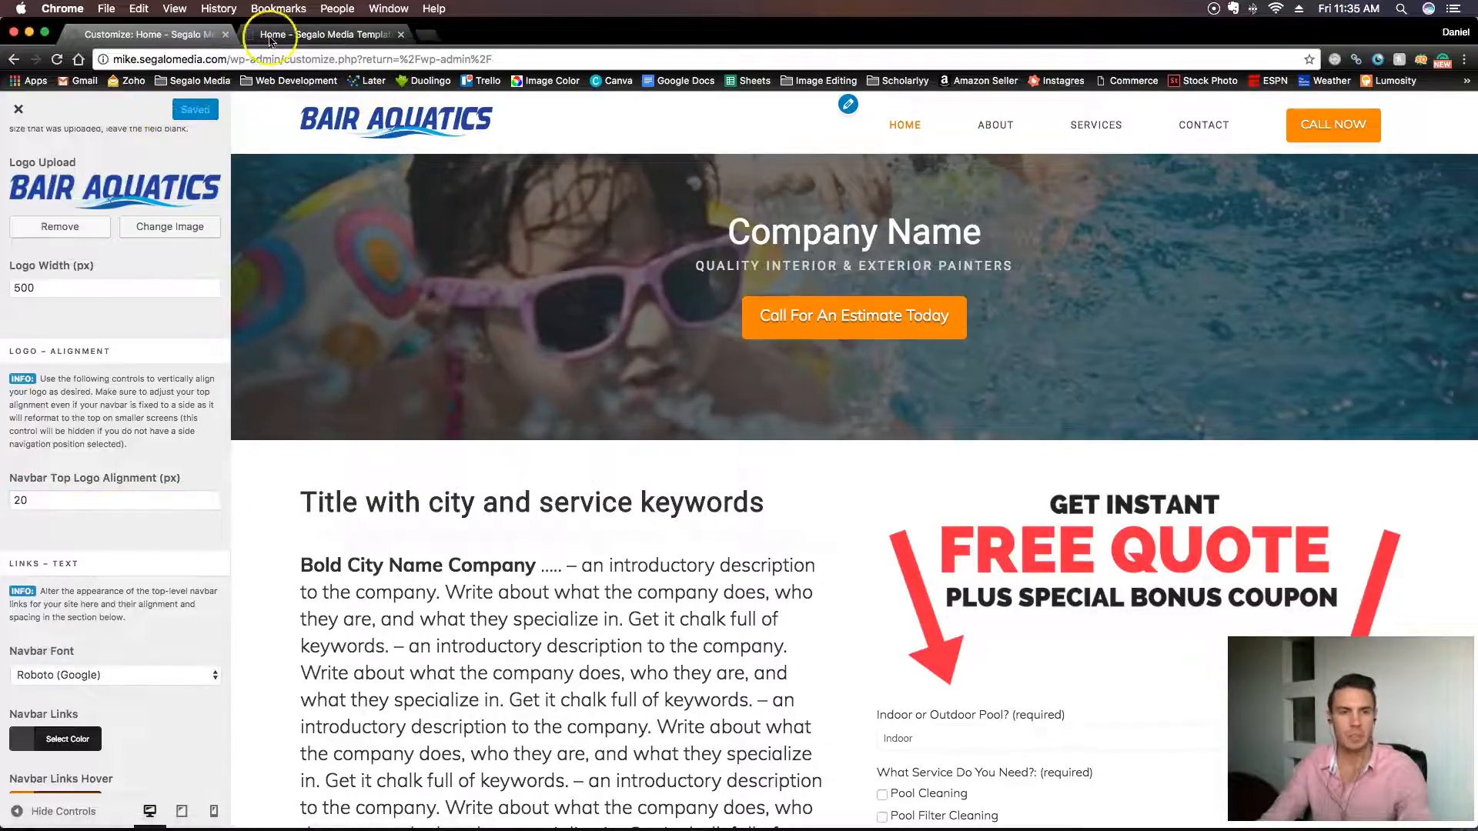
Reload the live home page and compare its header logo with the customizer preview.
left_click(304, 34)
key("super+r")
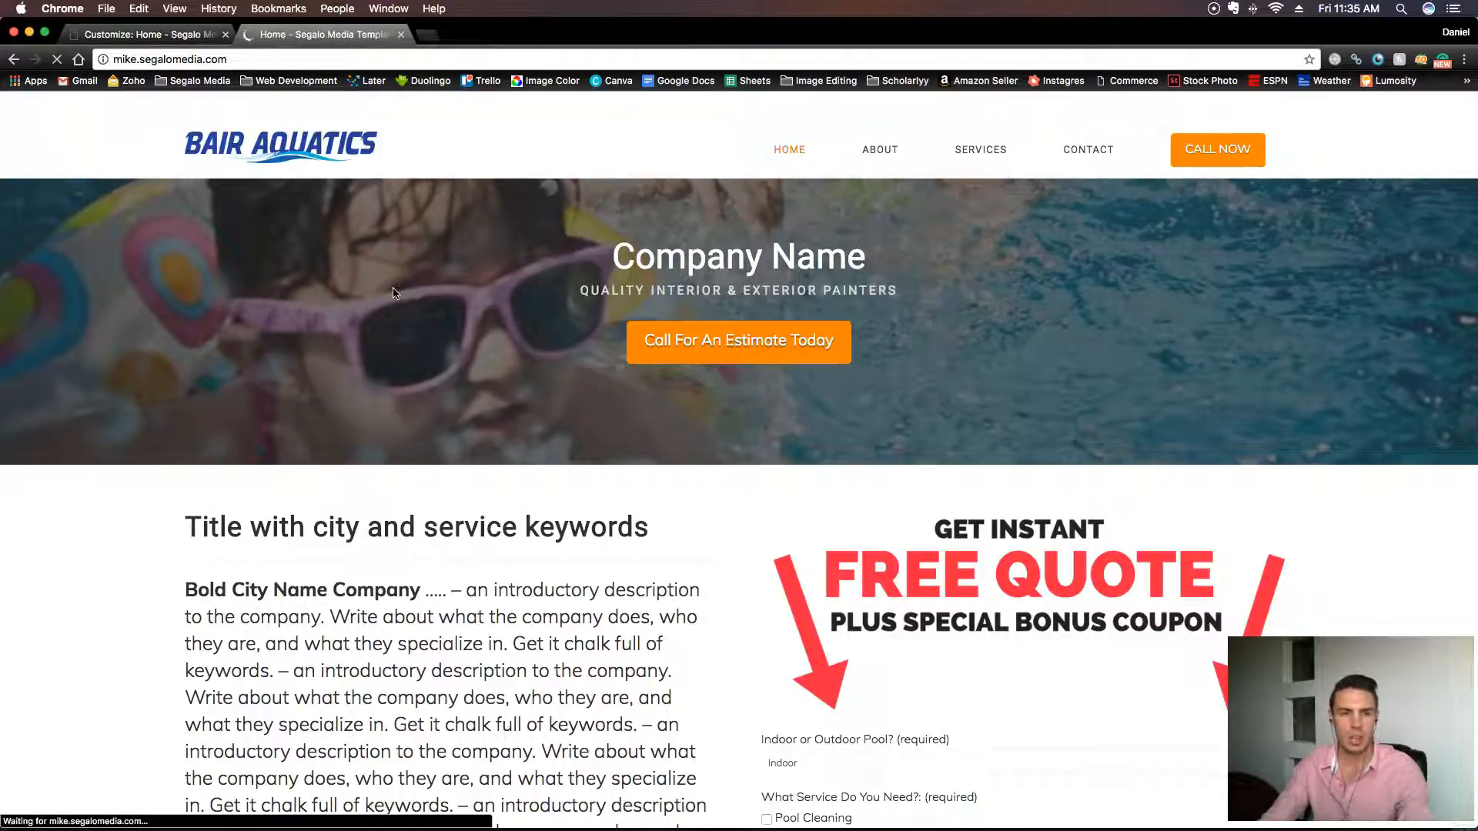
left_click(356, 221)
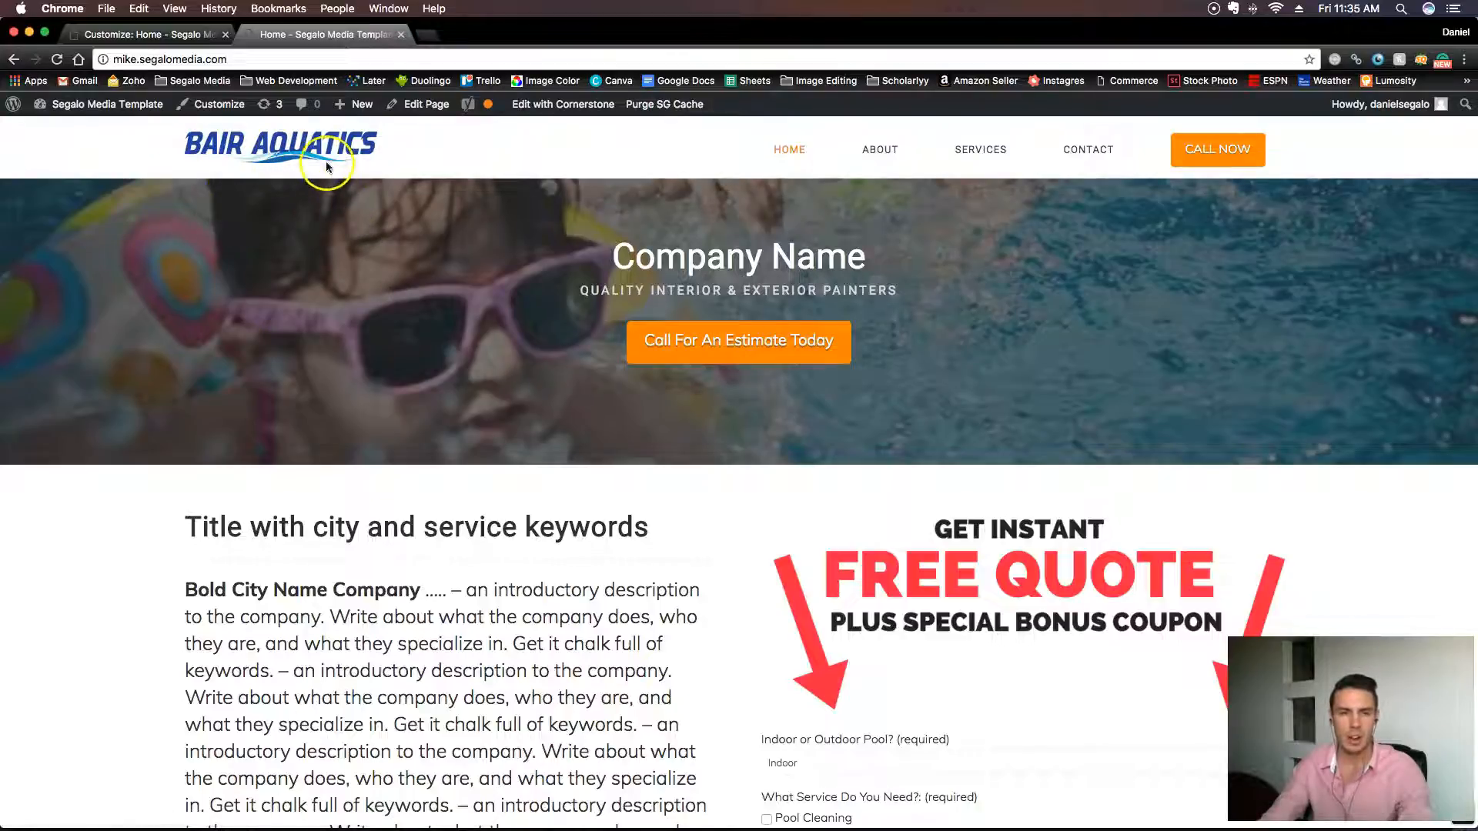
left_click(188, 34)
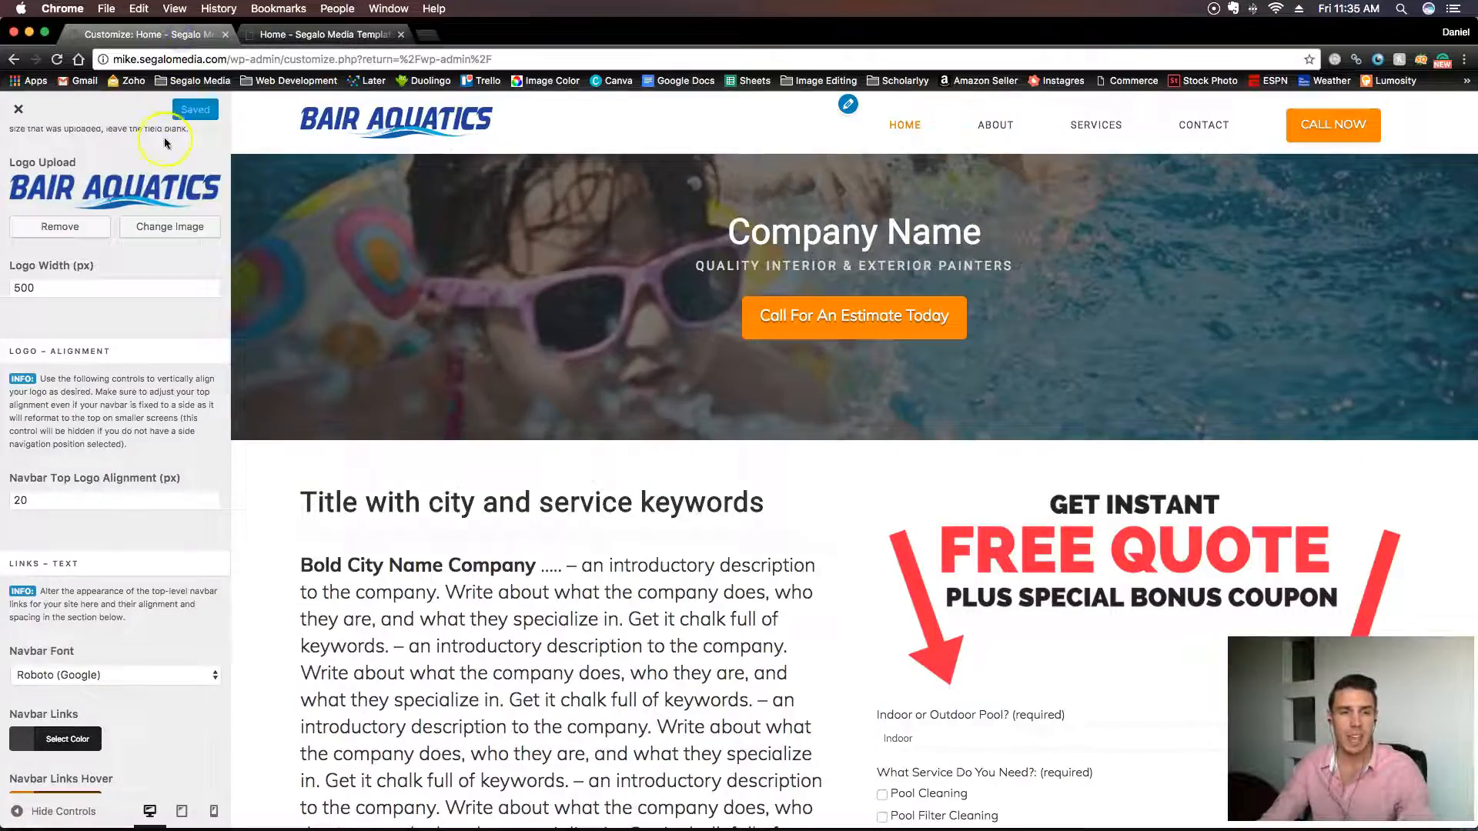
left_click(343, 35)
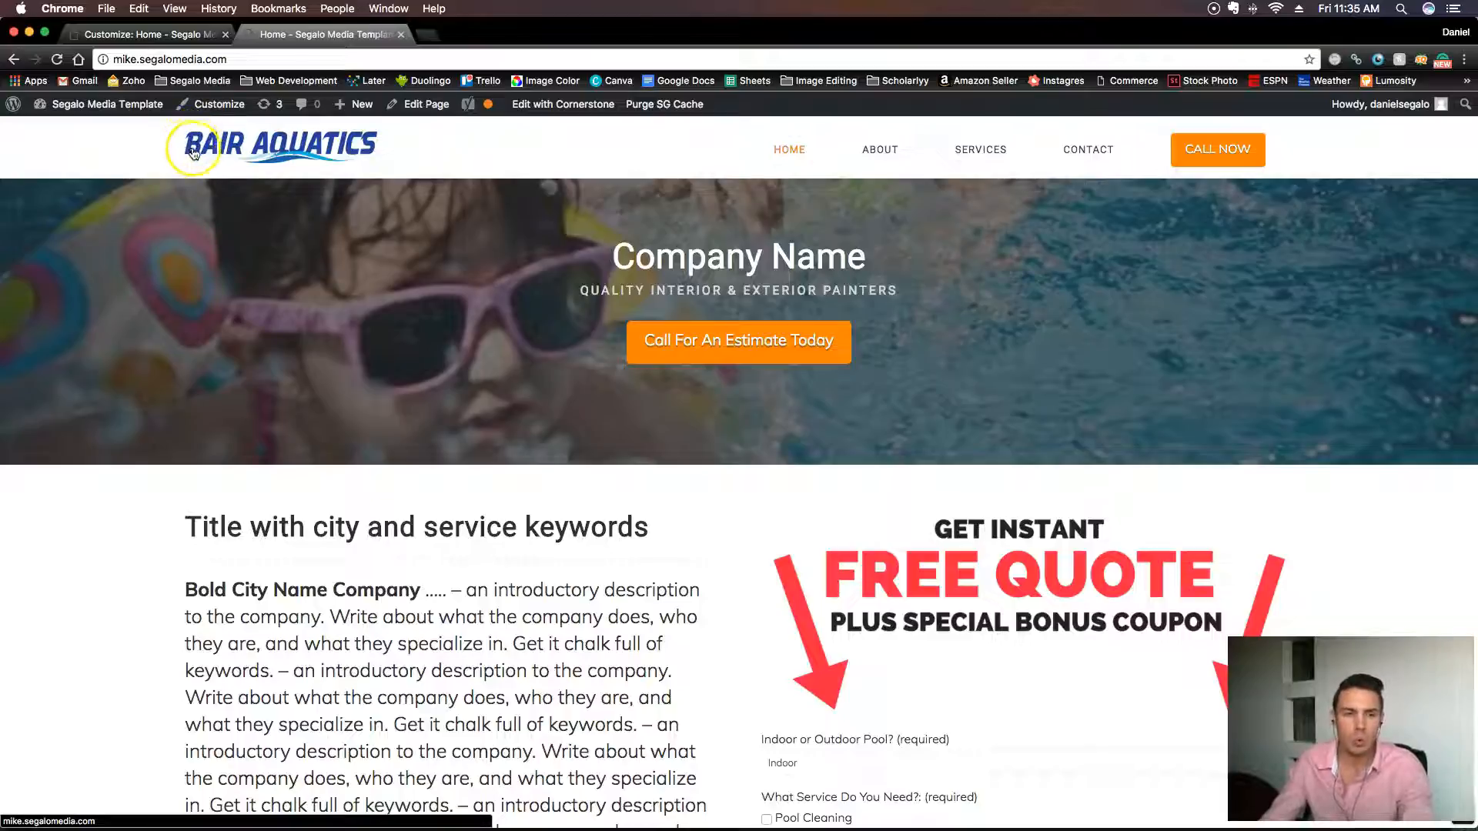
Look over the live home page from the header and navigation down to the service descriptions.
scroll(194, 153, "up", 1)
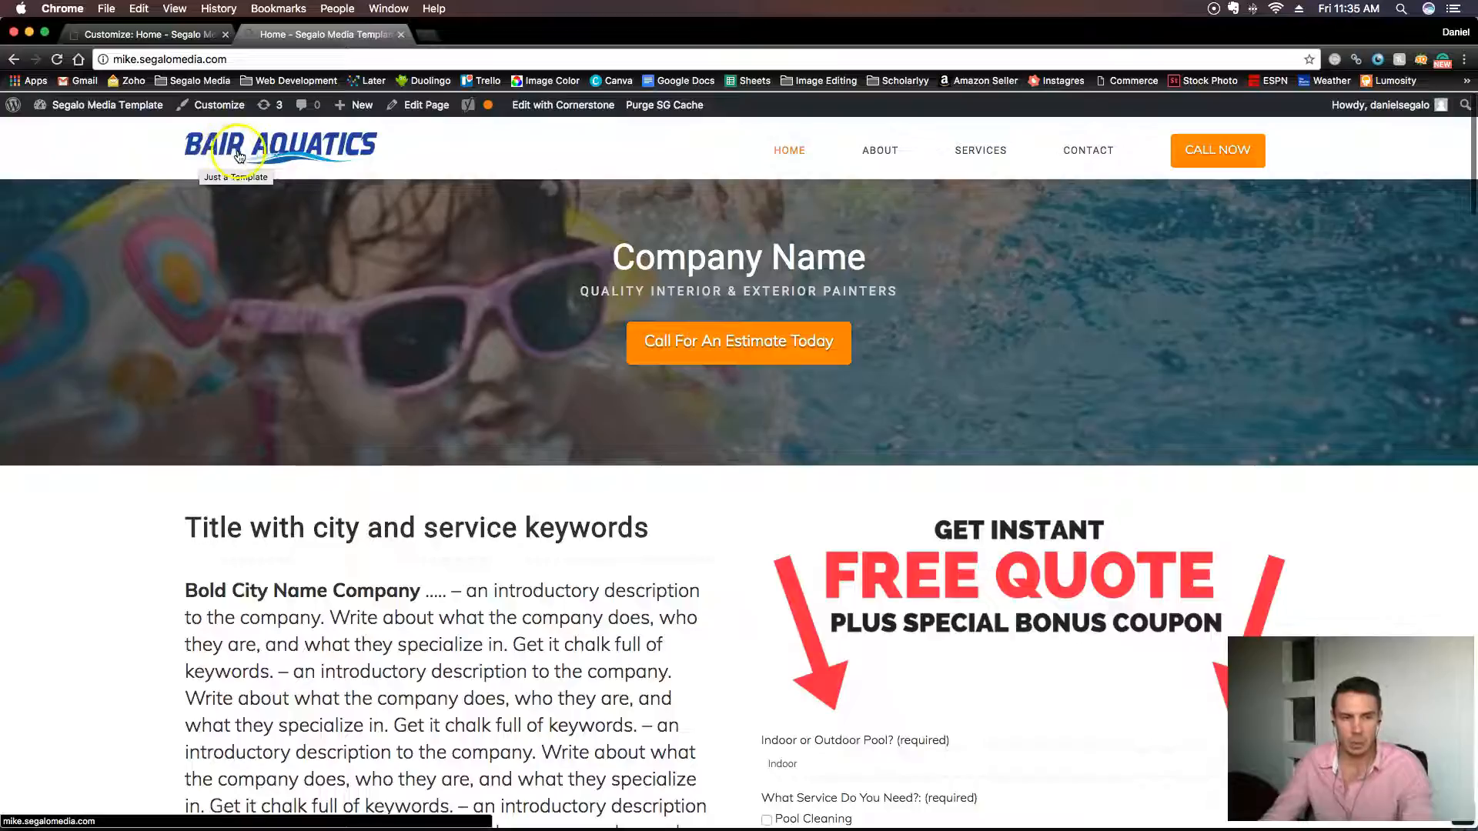
scroll(278, 152, "down", 1)
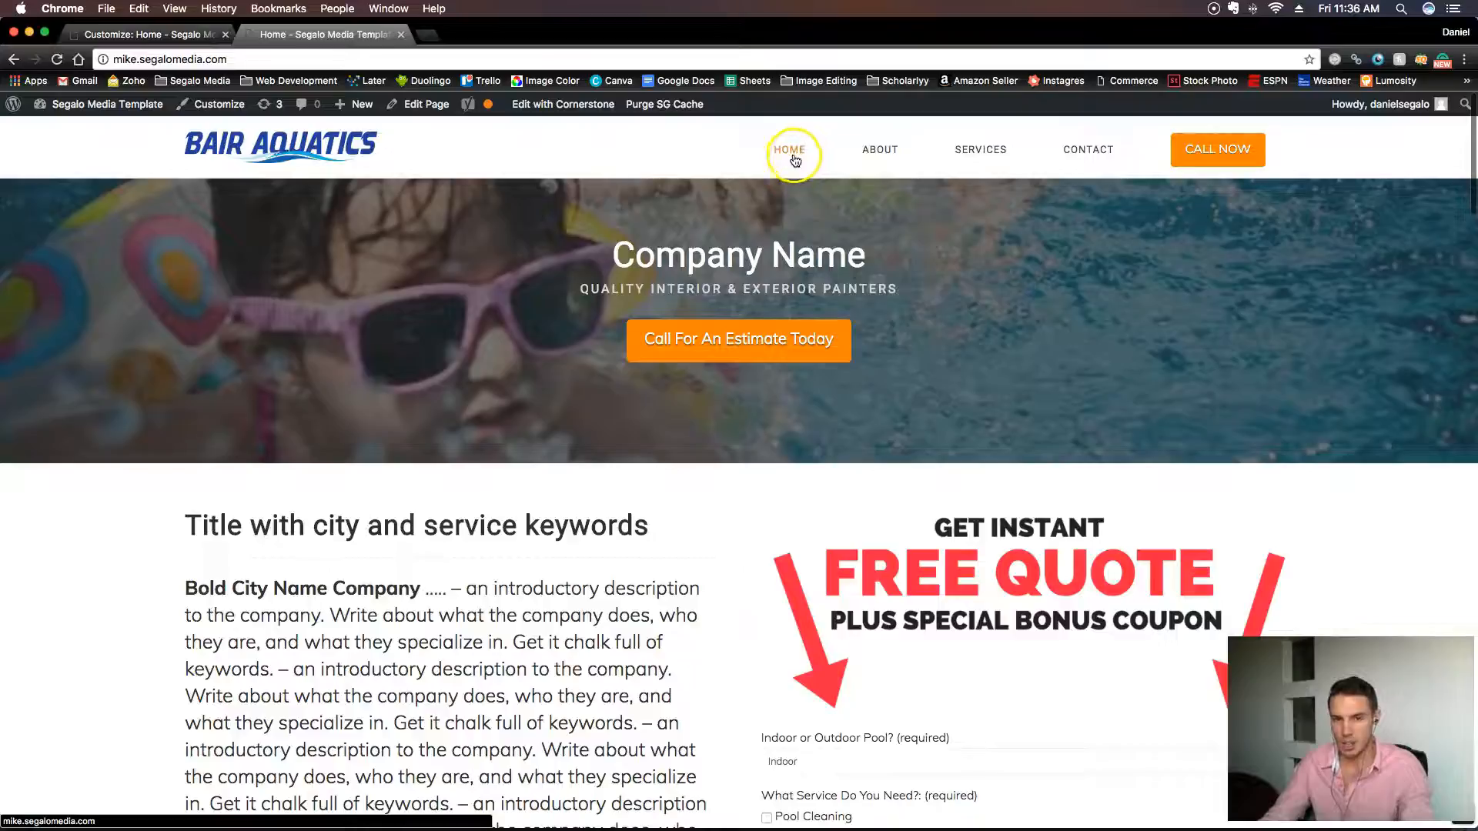
scroll(759, 473, "down", 5)
scroll(759, 469, "down", 15)
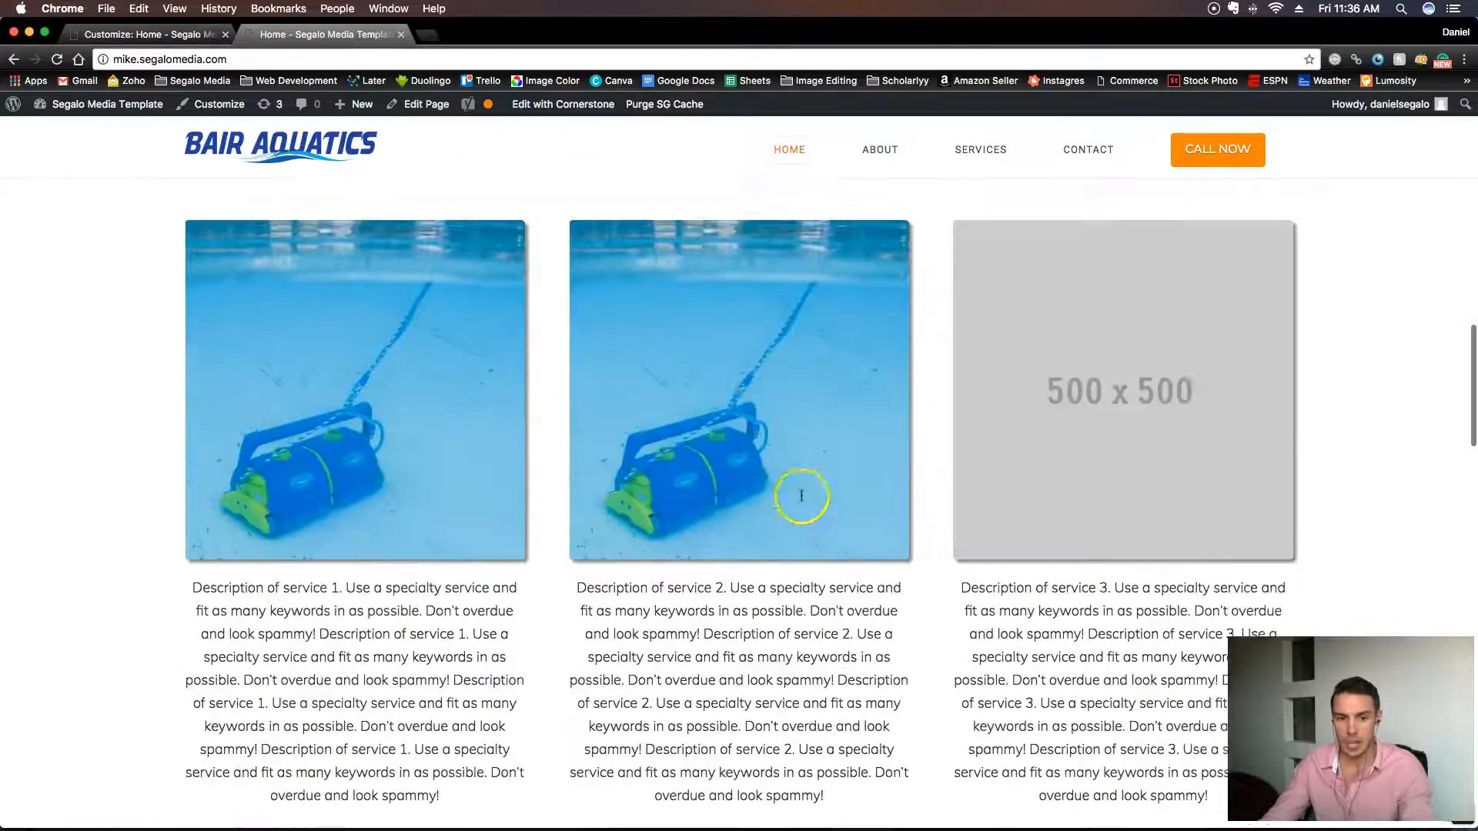
Look over the remaining home page sections, from the service images through the testimonial and city service text.
scroll(514, 402, "down", 3)
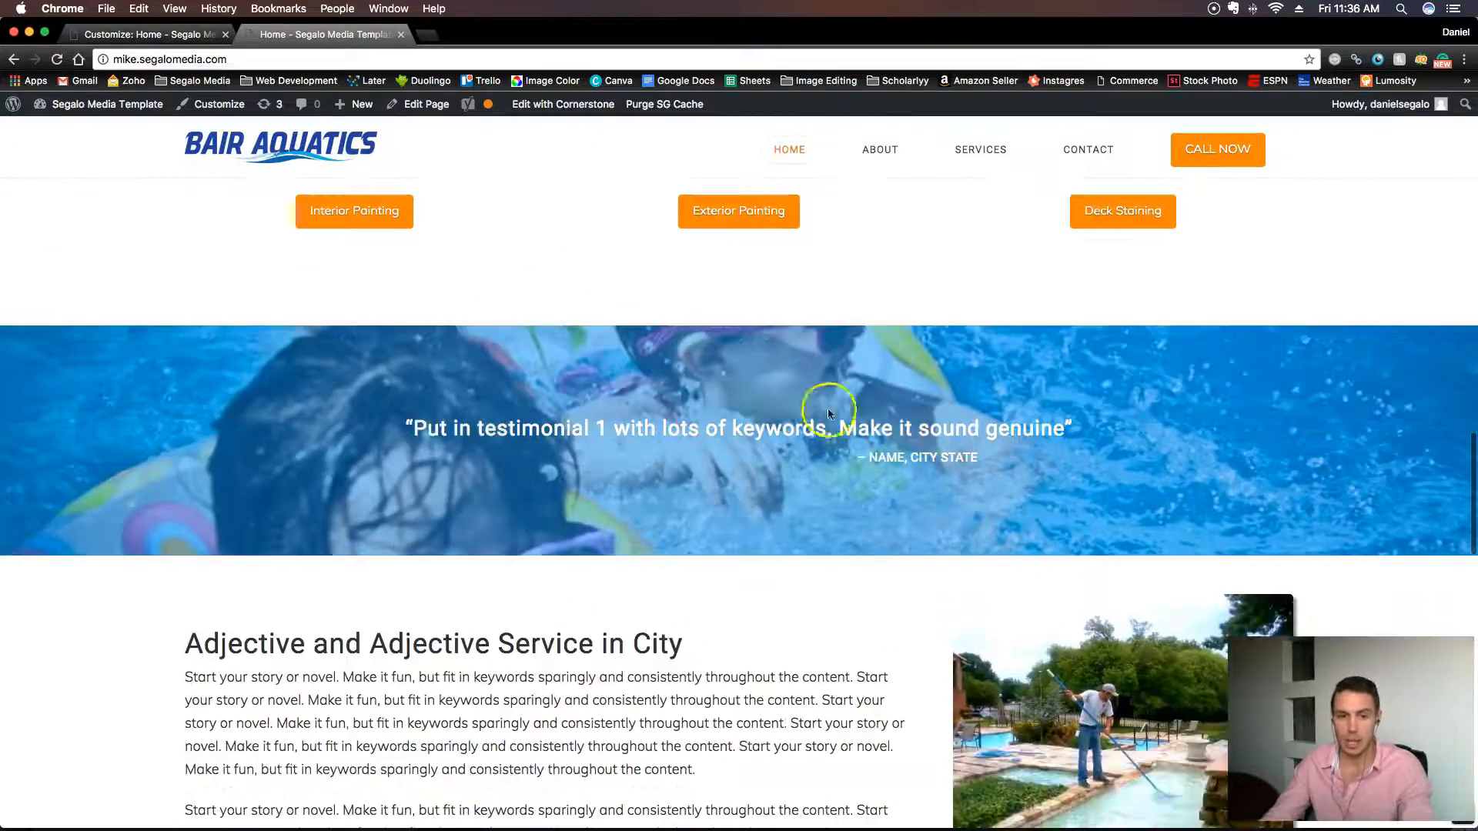
scroll(968, 497, "down", 15)
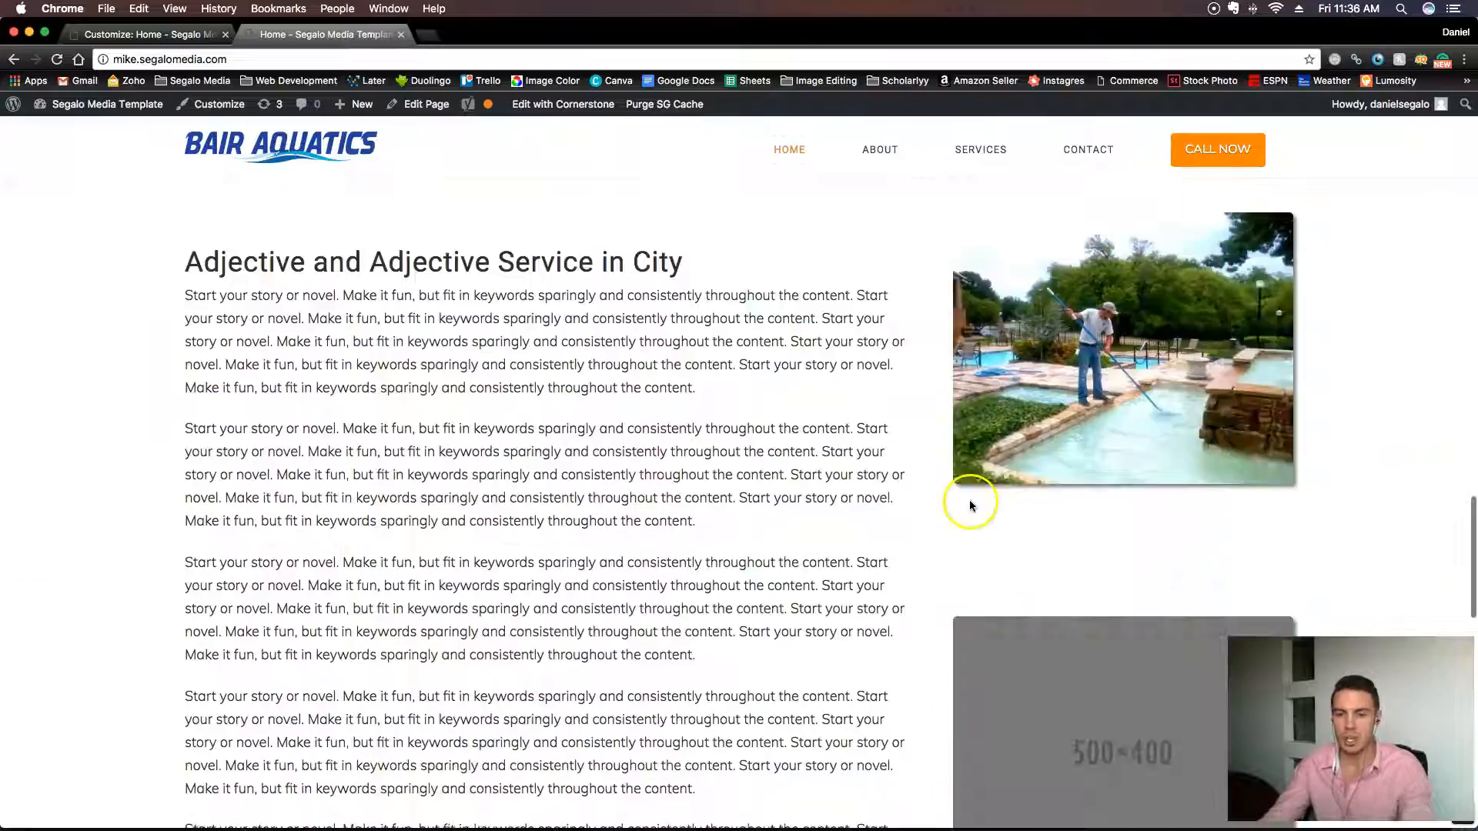
scroll(968, 497, "down", 10)
scroll(916, 495, "up", 15)
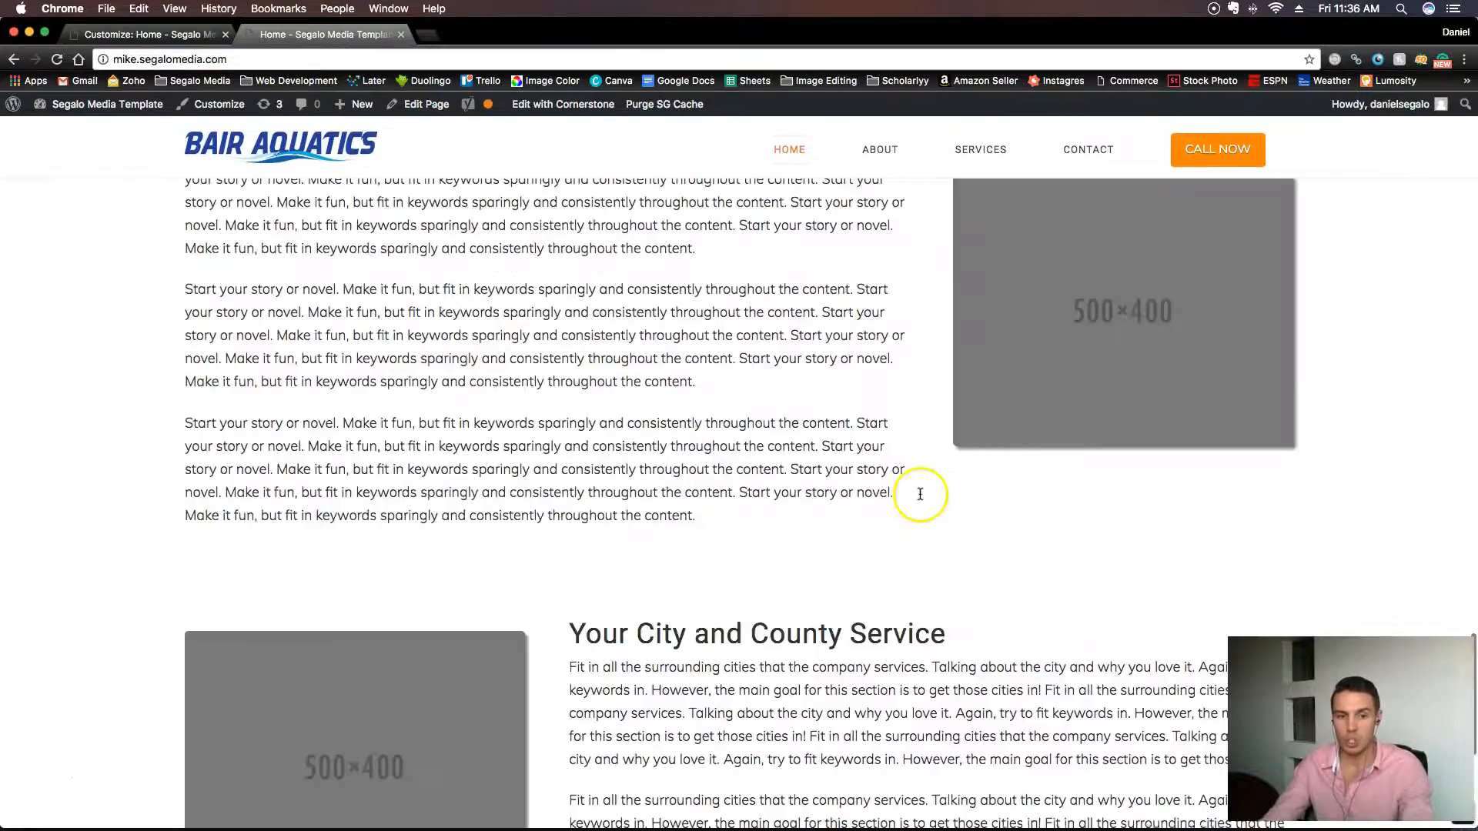
scroll(951, 290, "up", 20)
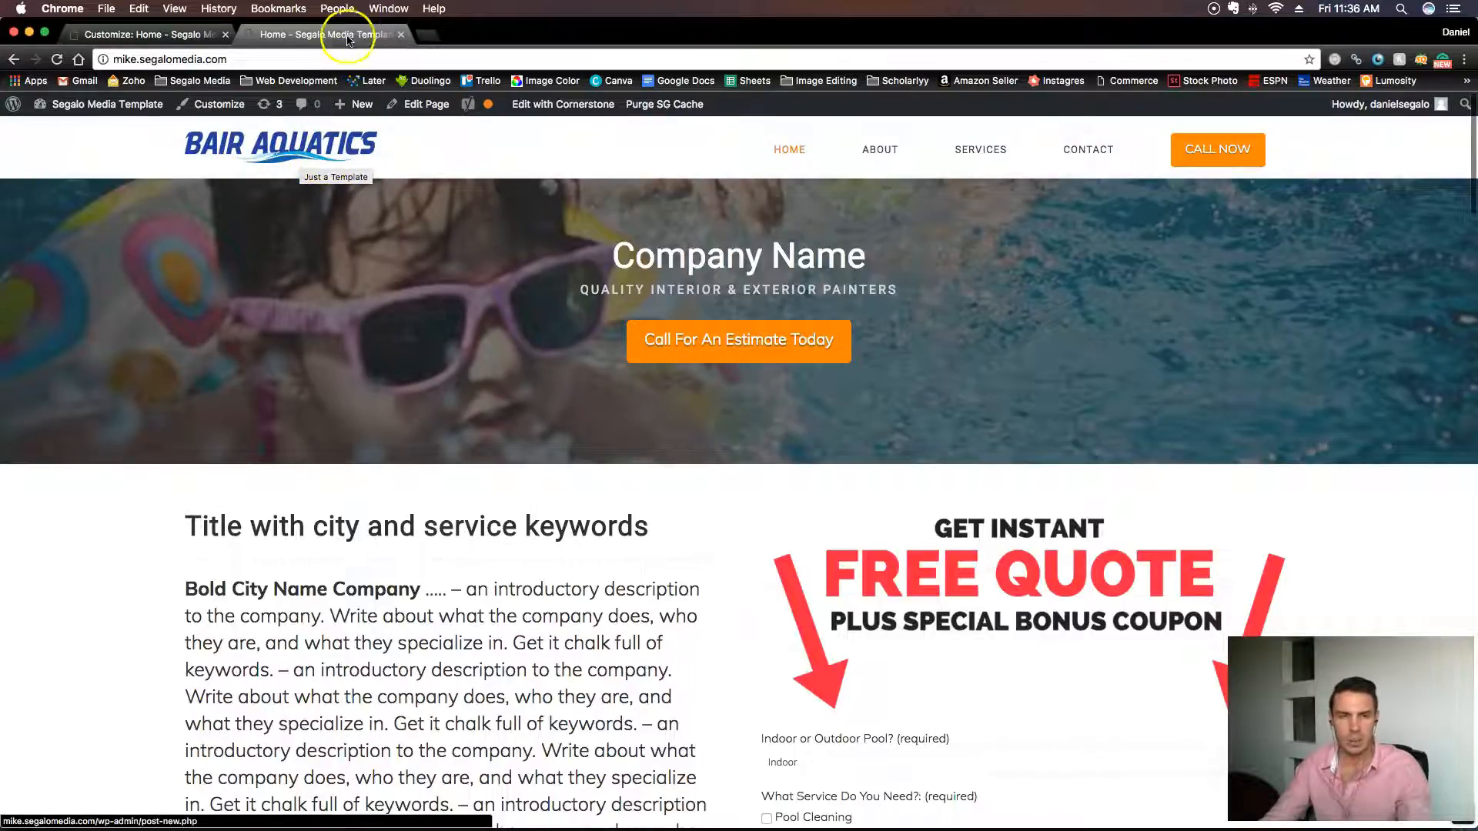
Go to picmonkey.com in a new browser tab and open "Horz Blue logo (1).png" from Downloads in its photo editor.
left_click(427, 34)
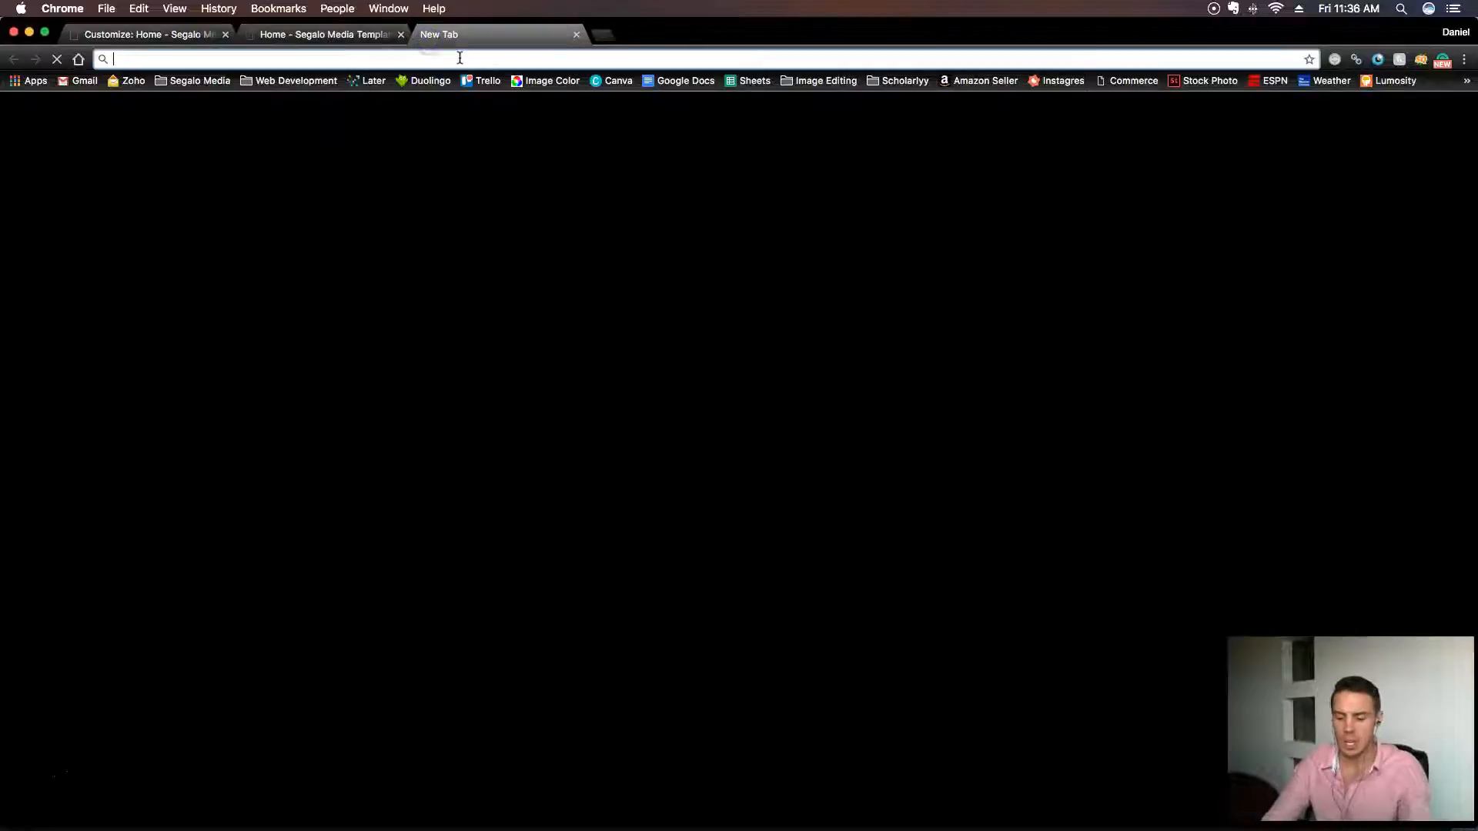
type("picm")
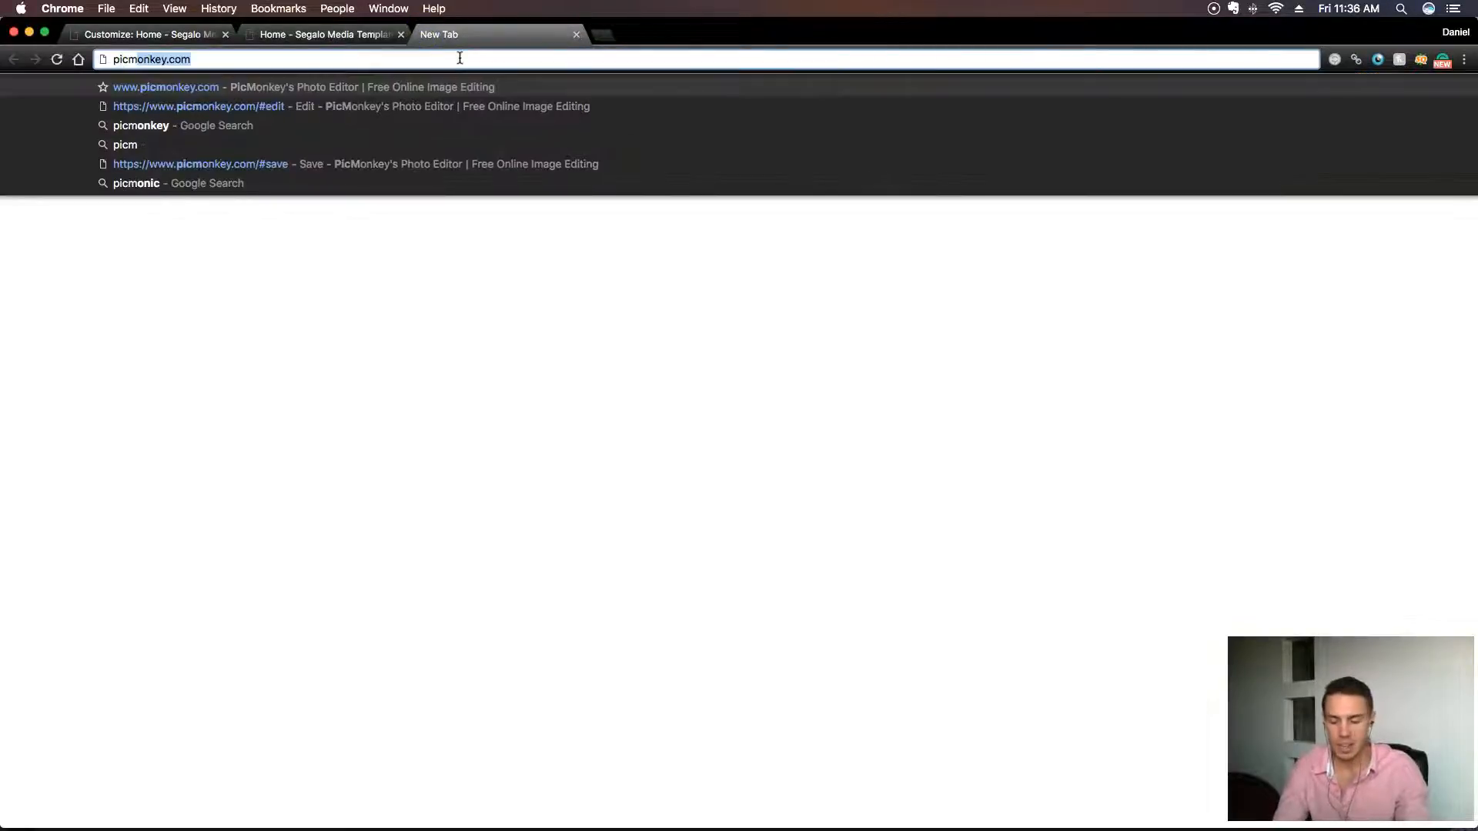
key("Return")
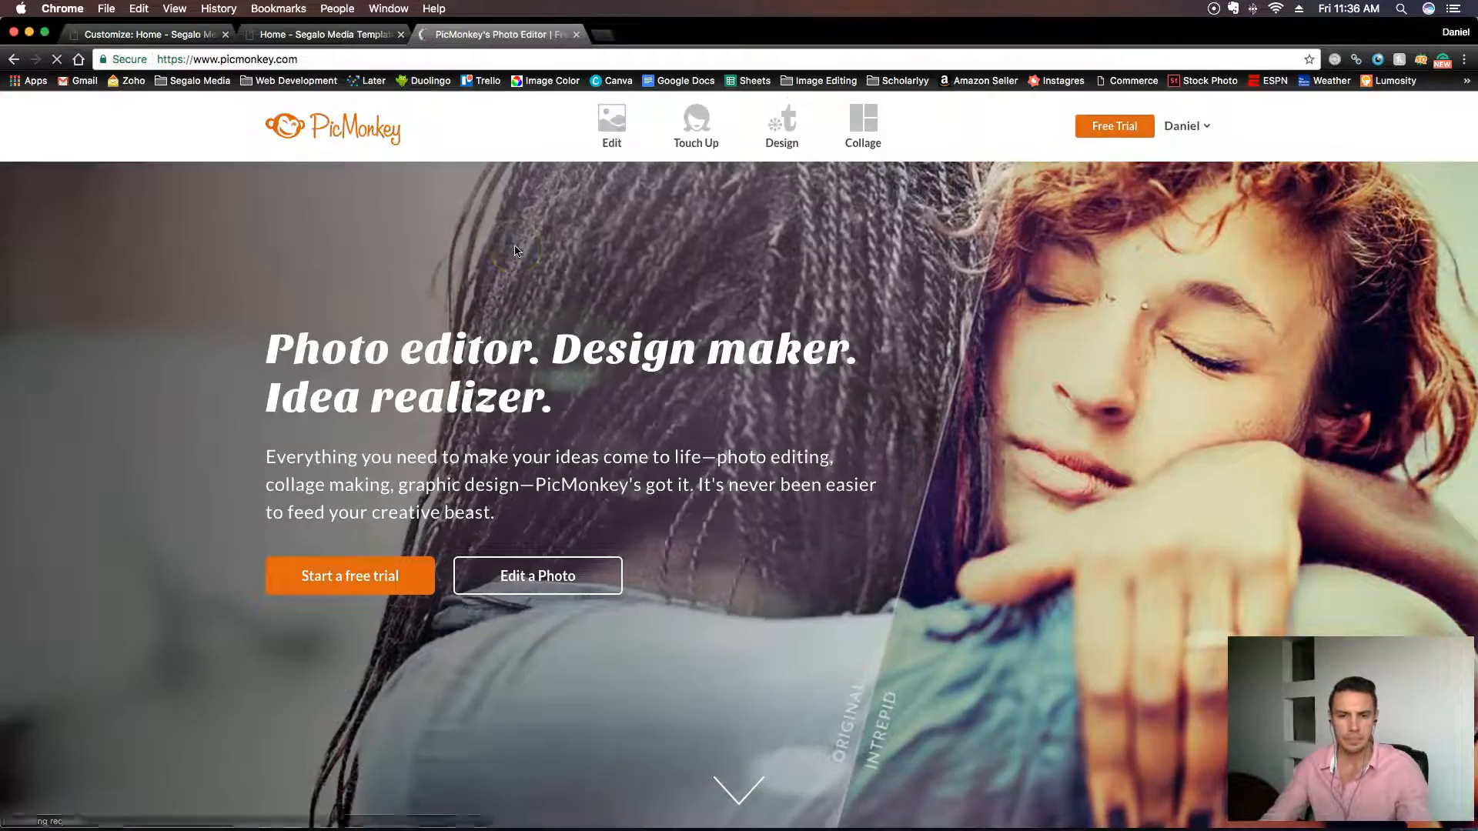
left_click(614, 146)
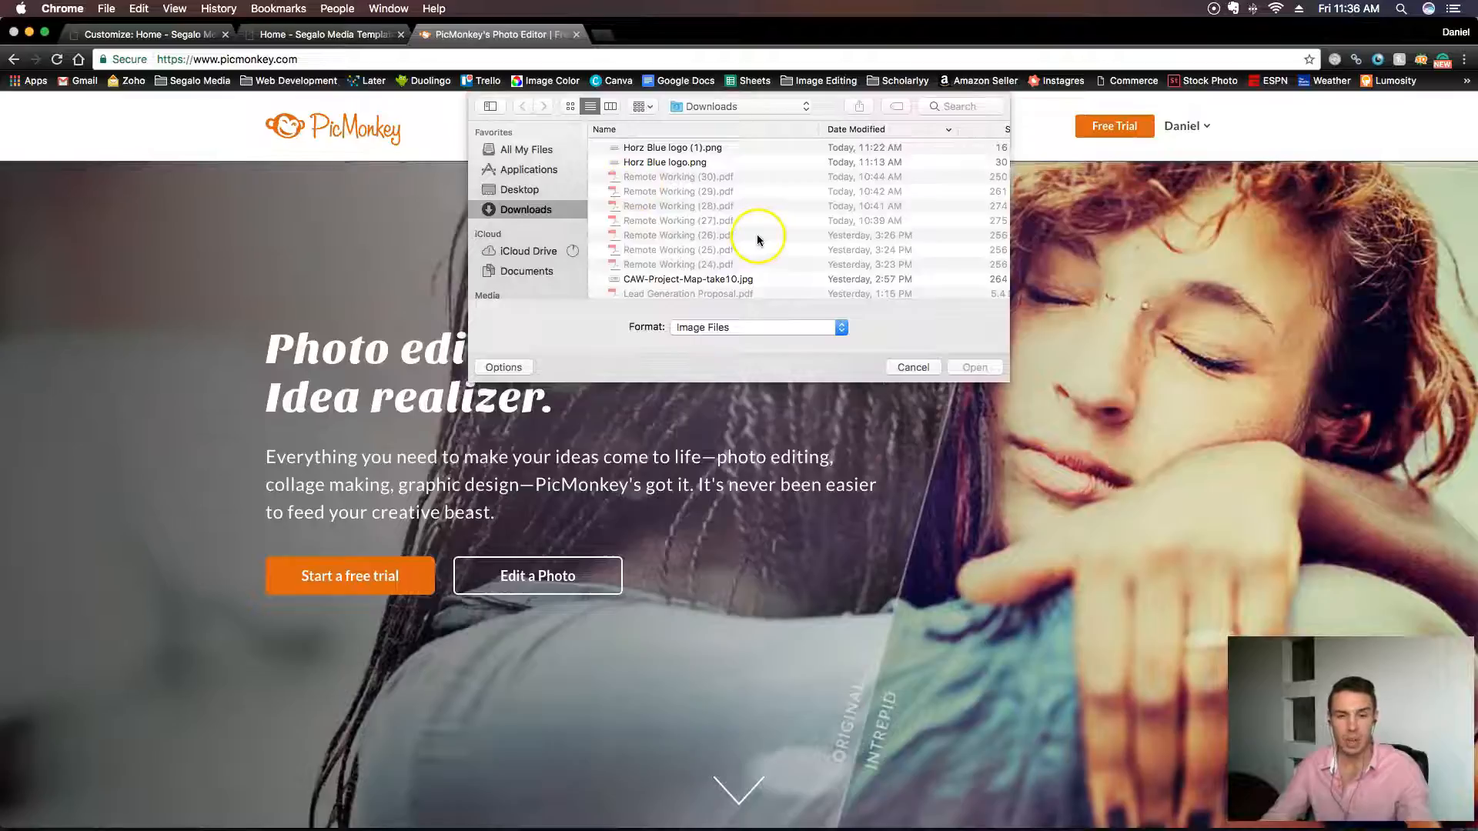
double_click(655, 149)
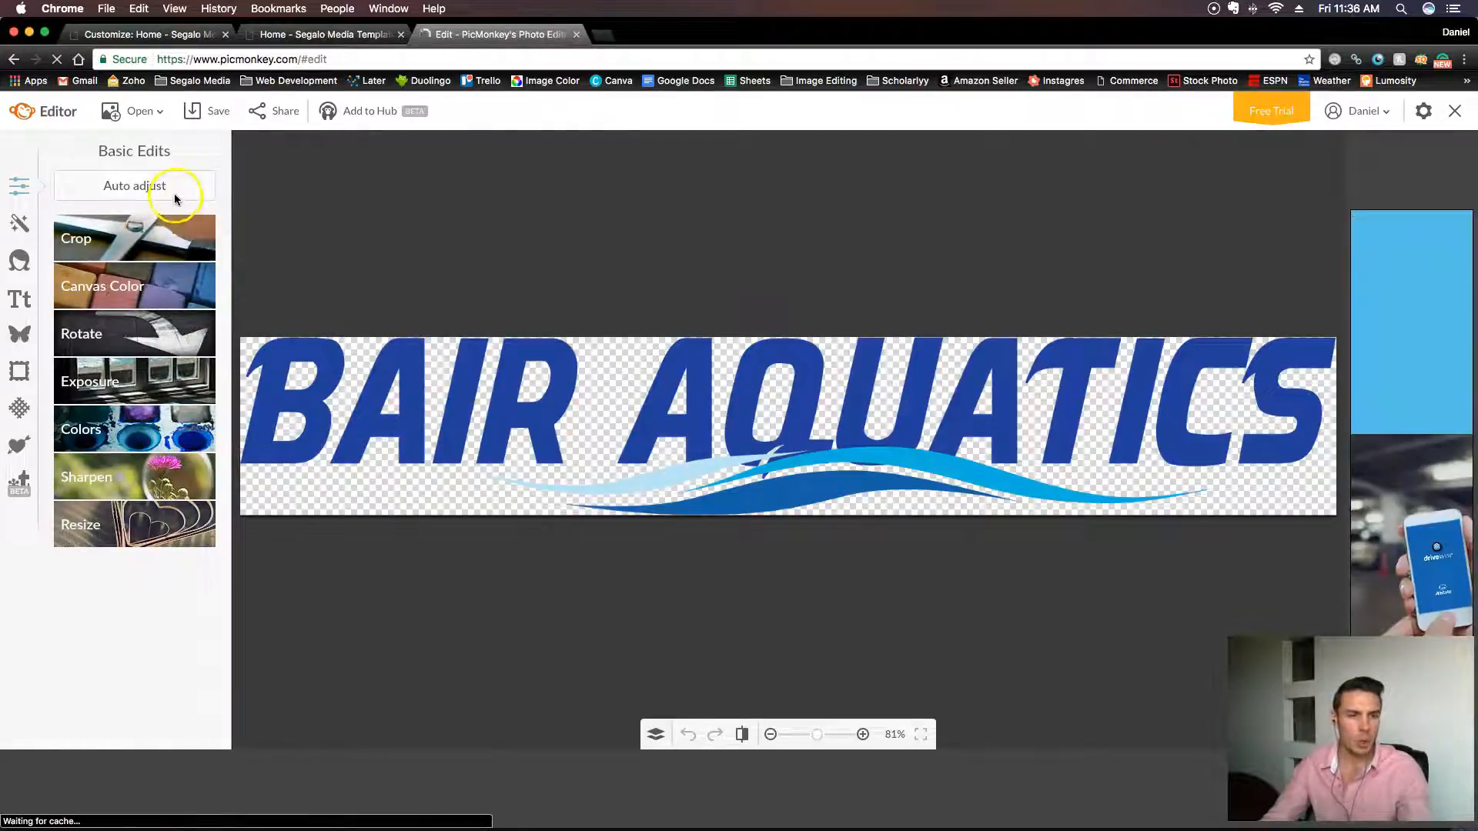
Add a geometric rectangle overlay on top of the logo.
left_click(25, 339)
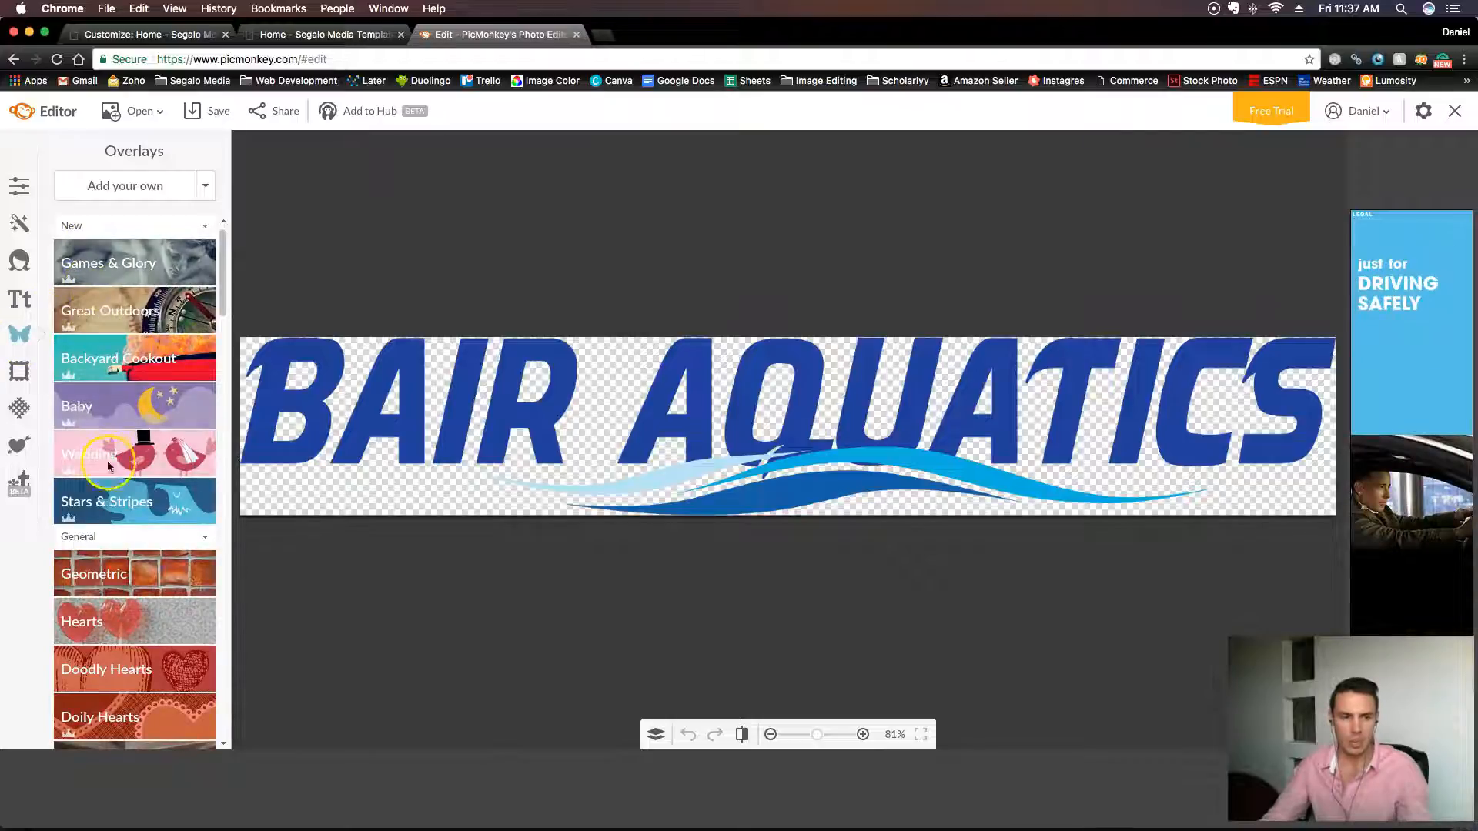
left_click(111, 583)
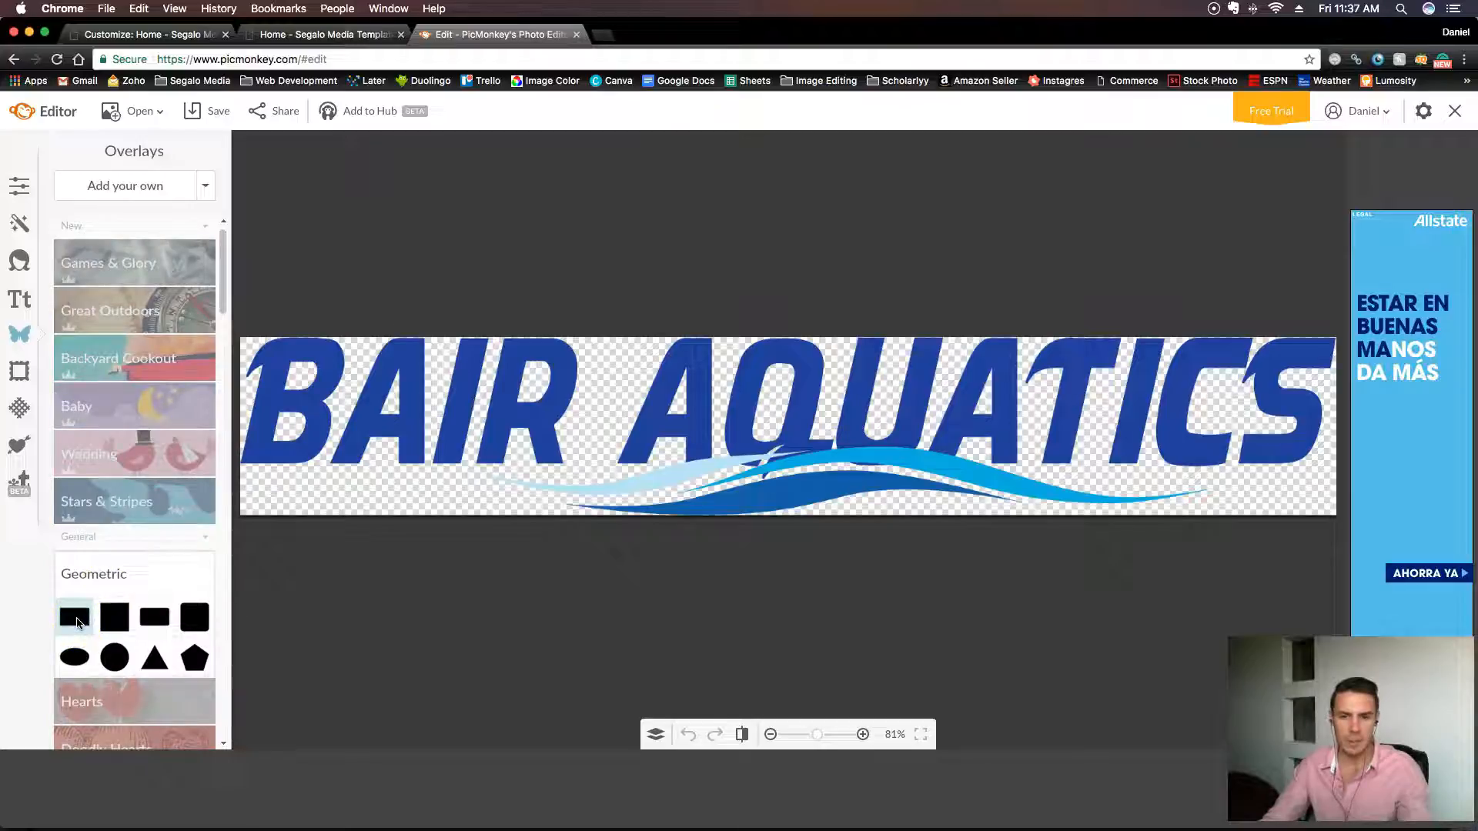
left_click(77, 621)
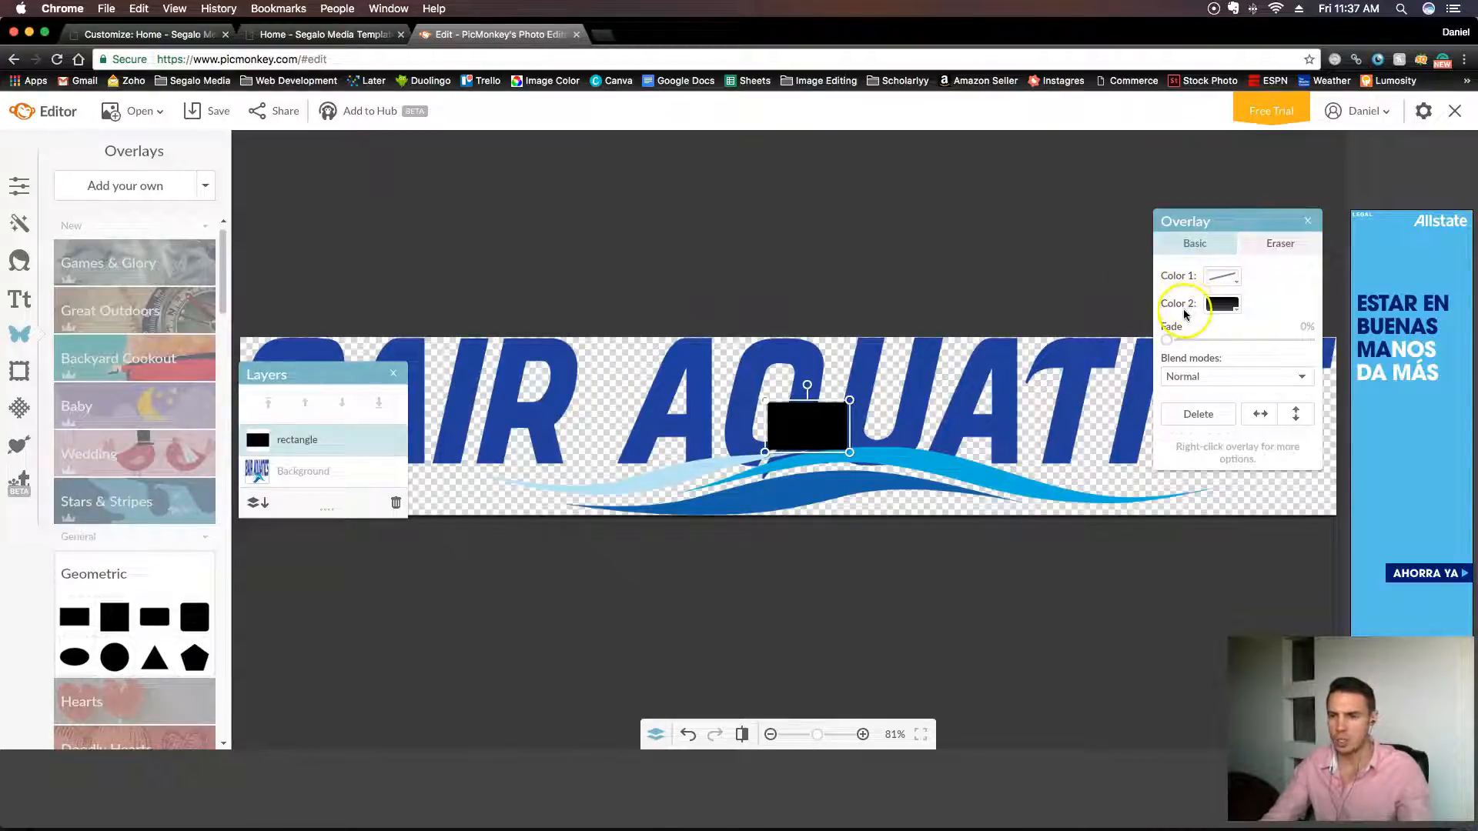
Fill the rectangle with the light blue sampled from the logo's wave and display that colour's hex code.
left_click(1235, 308)
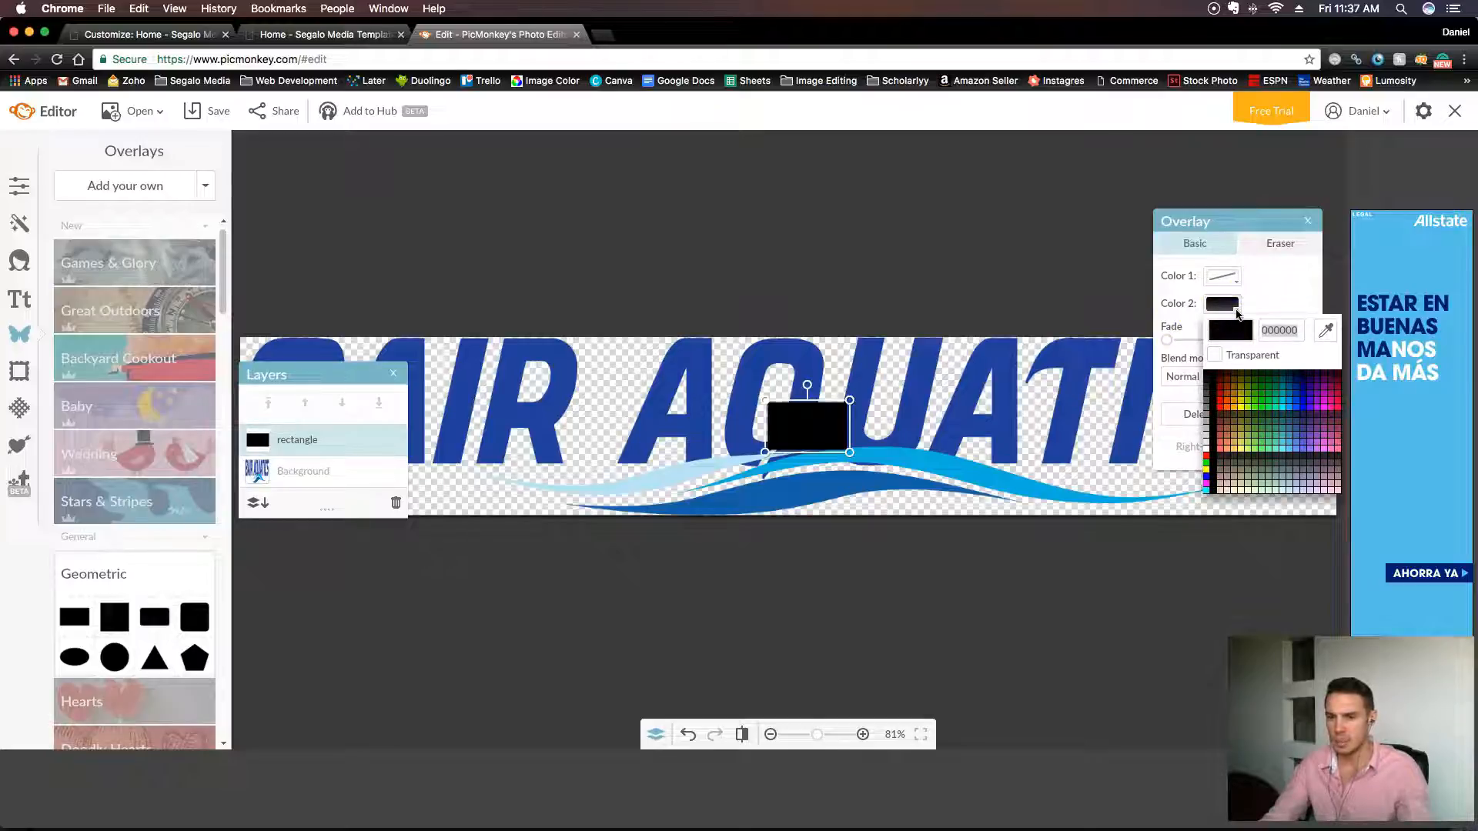
left_click(1327, 332)
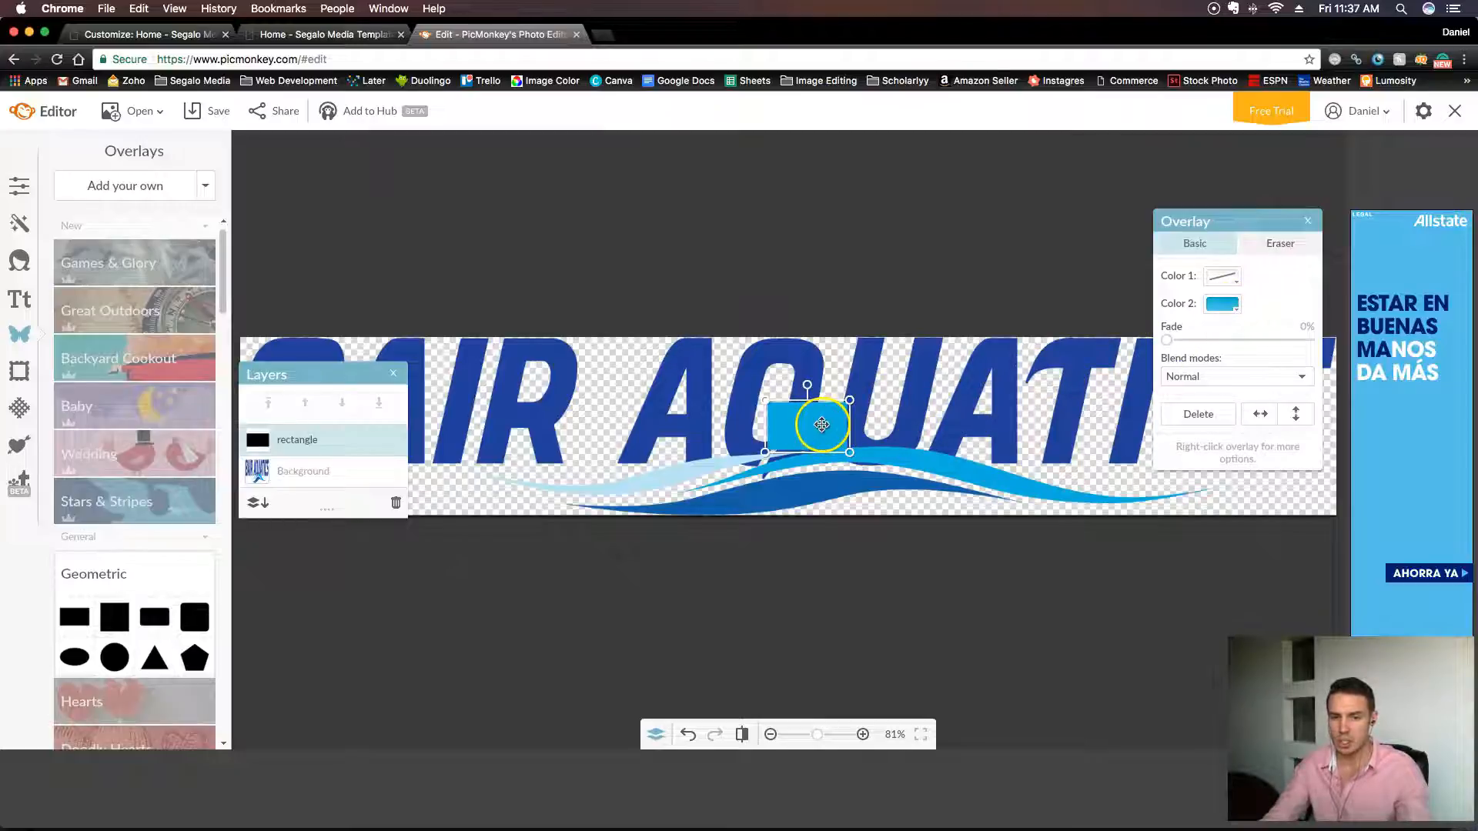
left_click(1231, 306)
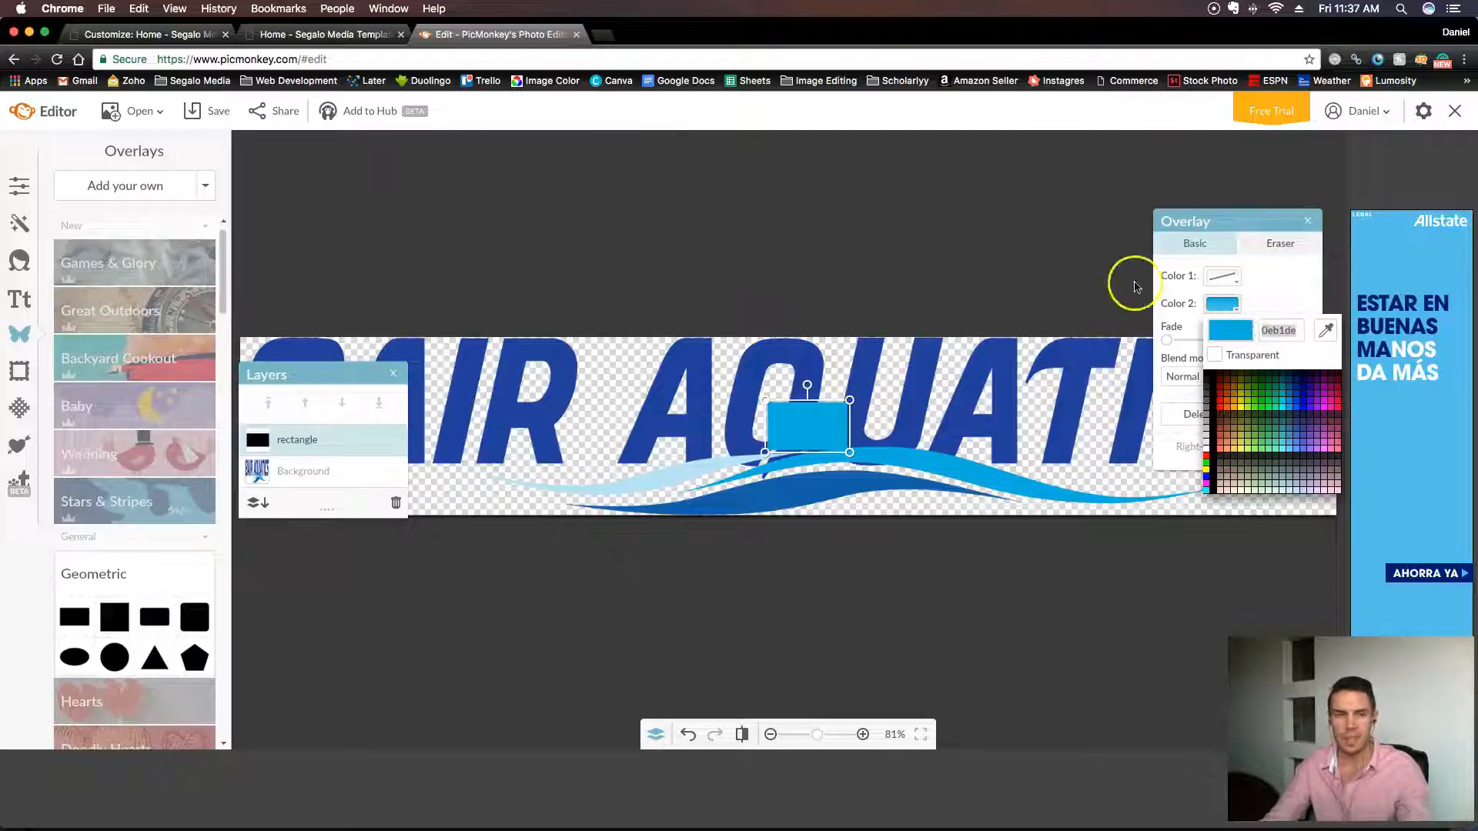
Return to the WordPress customizer and set the Button Background color to 0eb1de in the Buttons settings.
left_click(183, 38)
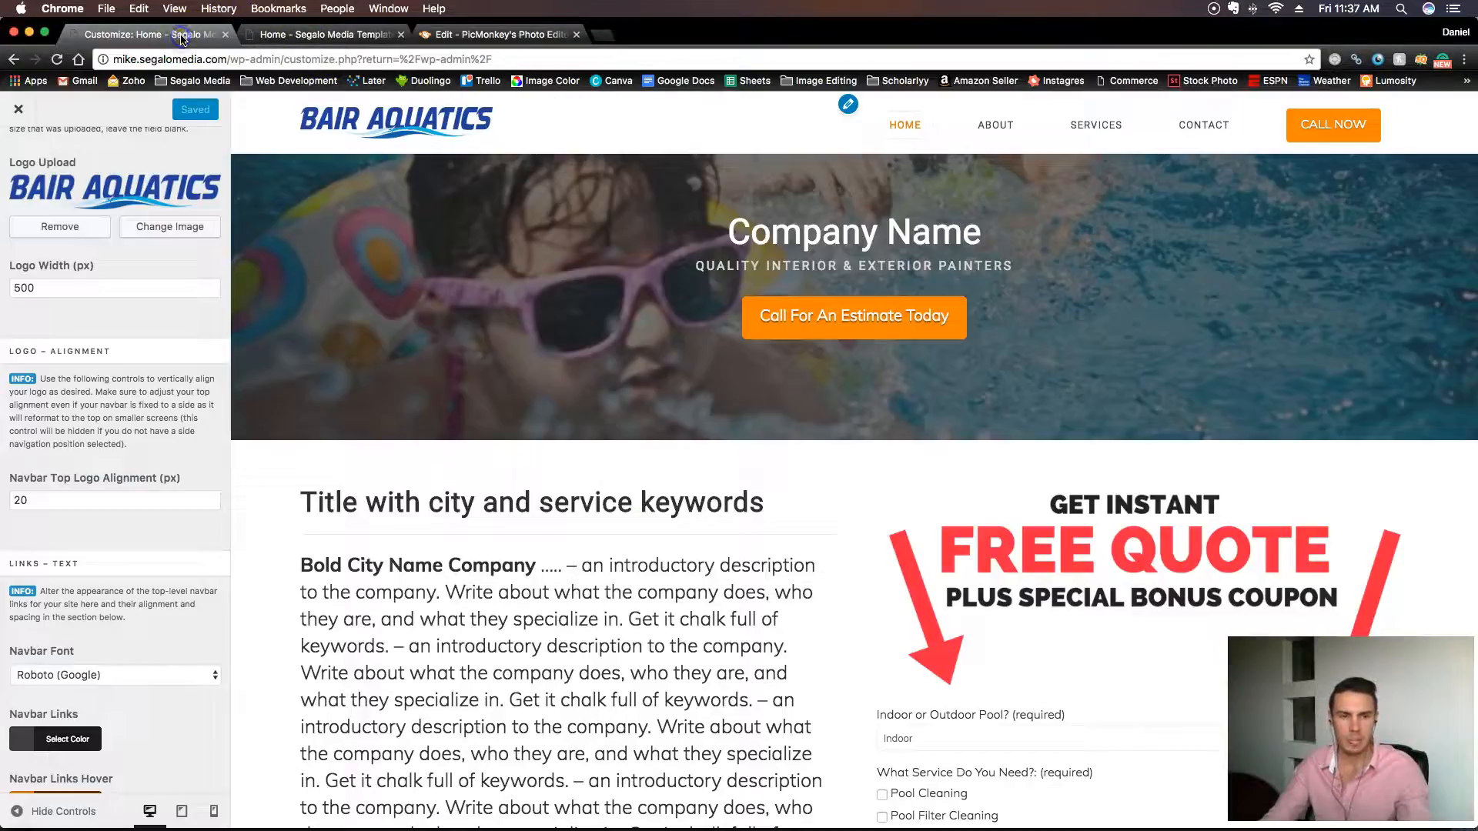
scroll(151, 286, "up", 10)
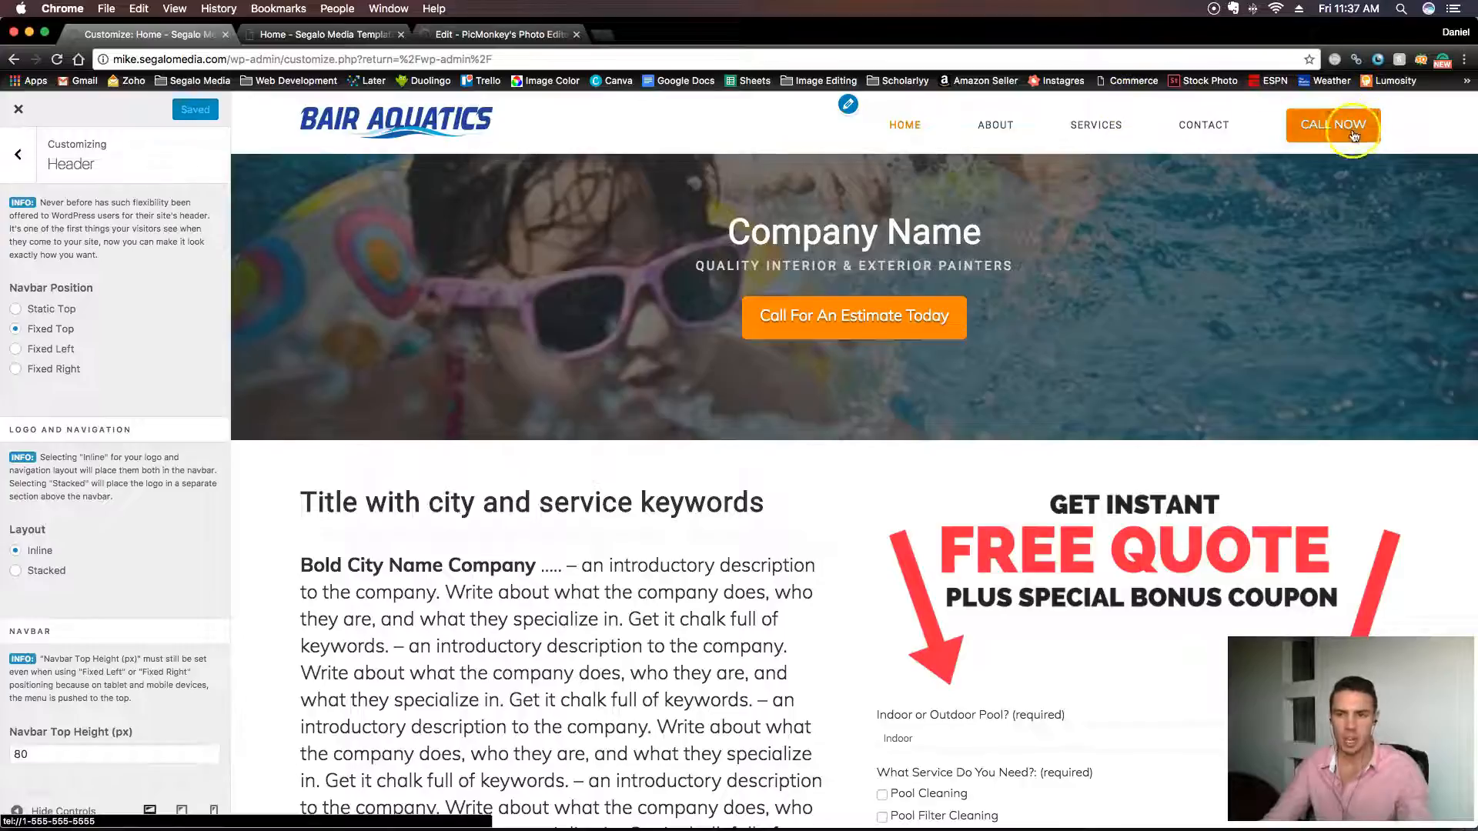
left_click(18, 162)
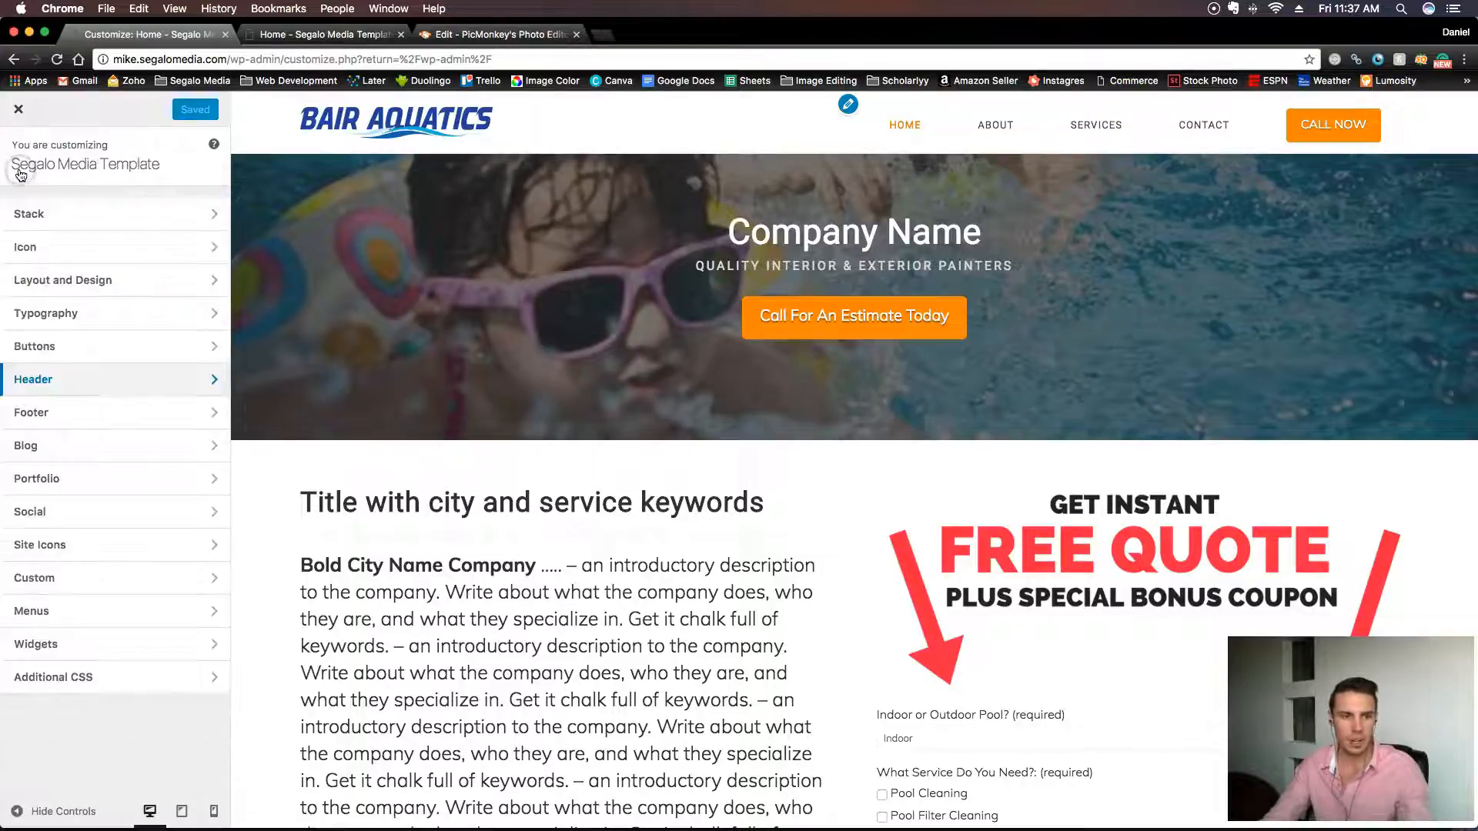
left_click(74, 352)
scroll(96, 376, "down", 6)
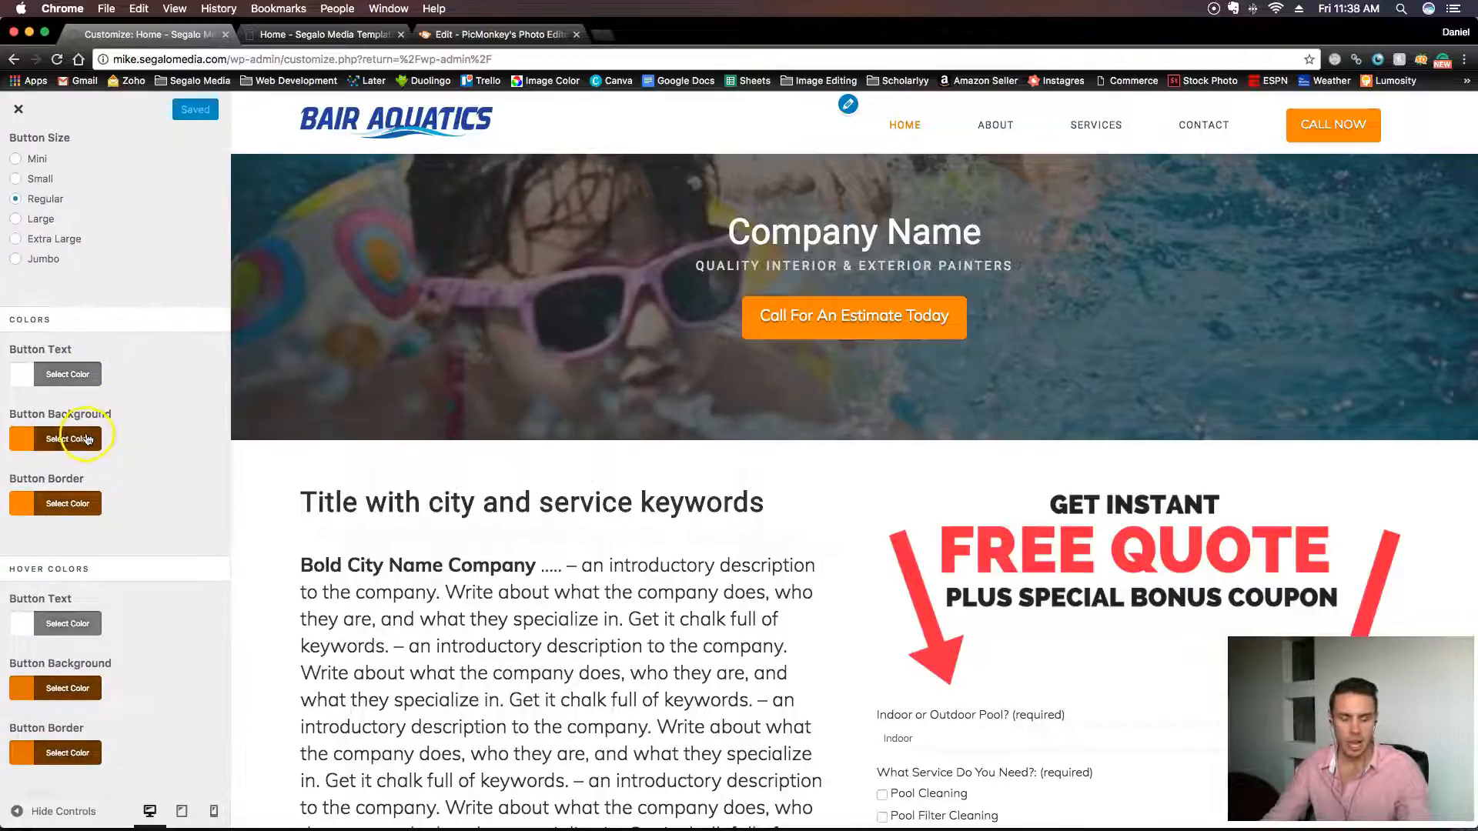
left_click(84, 439)
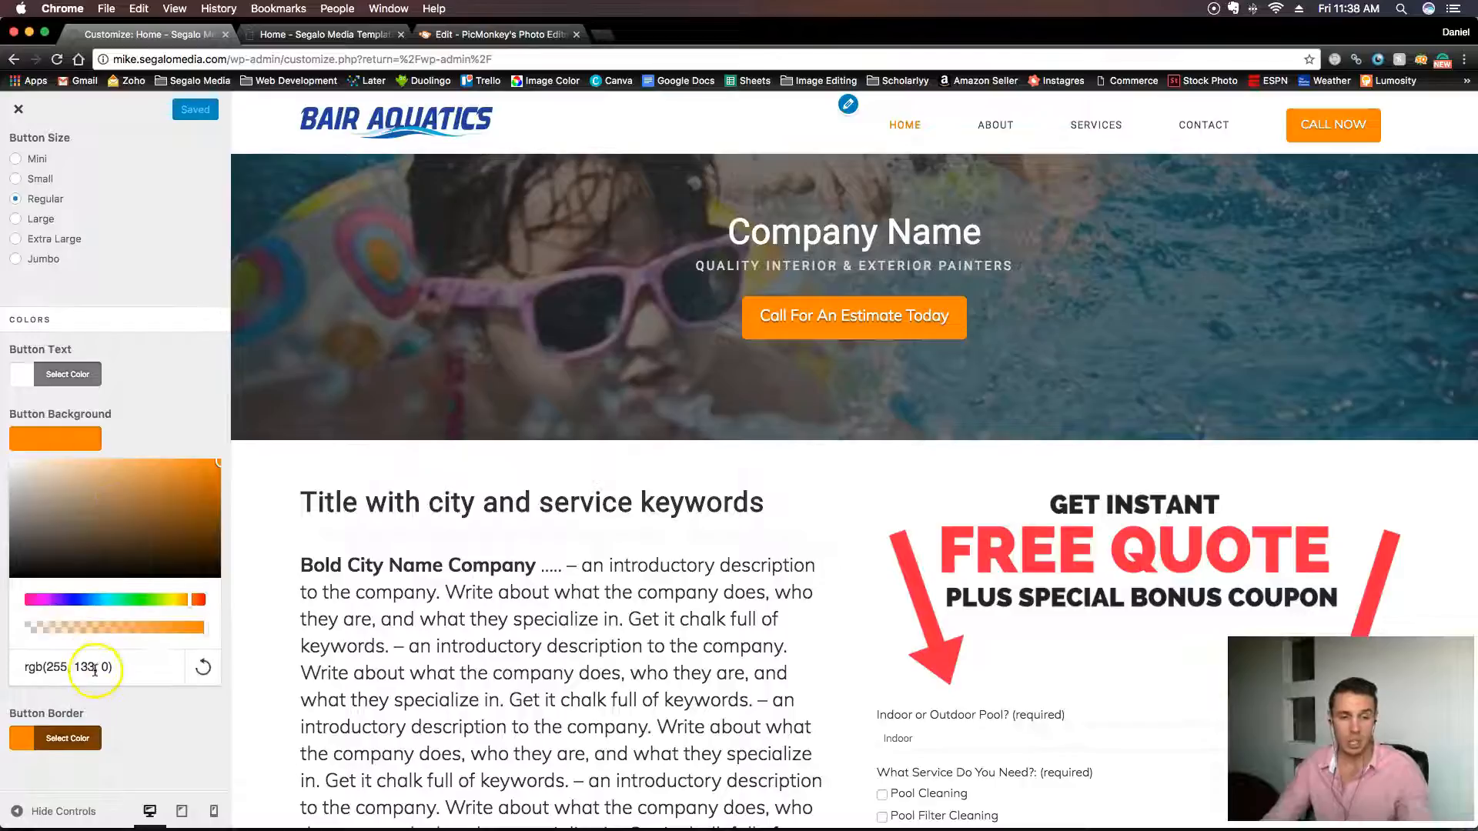
type("0eb1de")
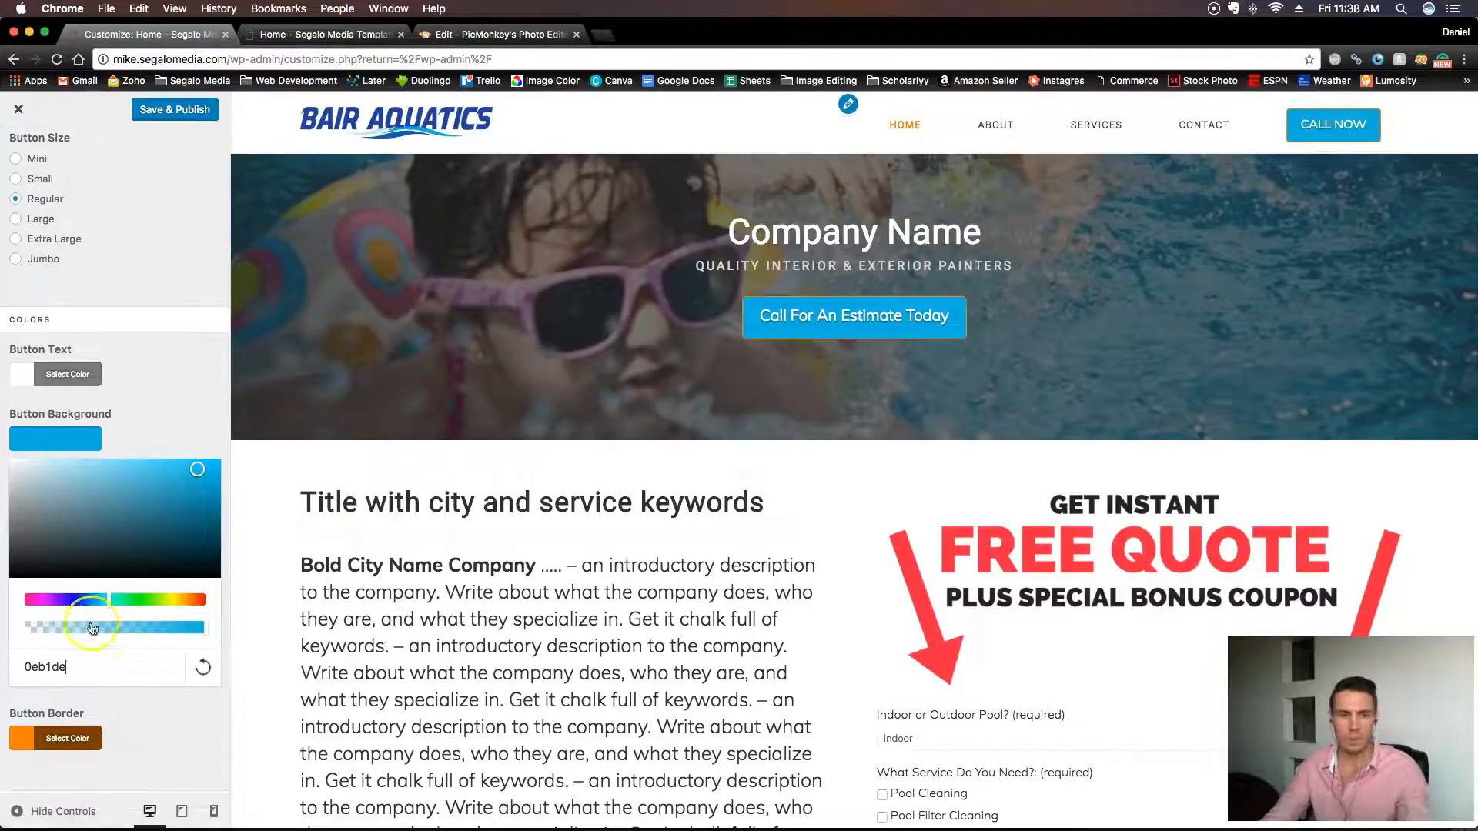
Set the normal Button Border color to 0eb1de.
scroll(76, 677, "down", 2)
left_click(73, 658)
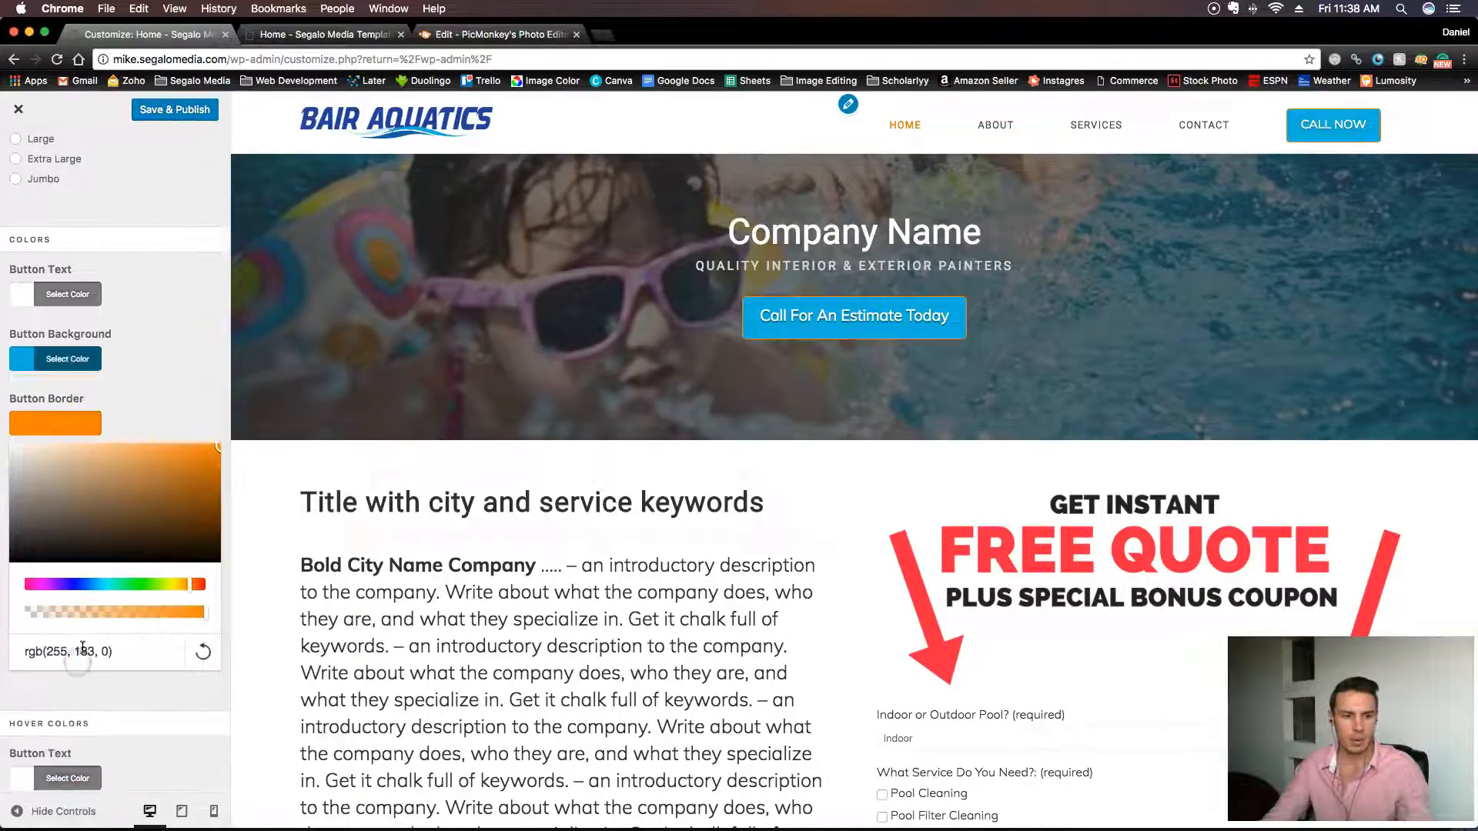
scroll(85, 639, "down", 1)
triple_click(93, 531)
type("0eb1de")
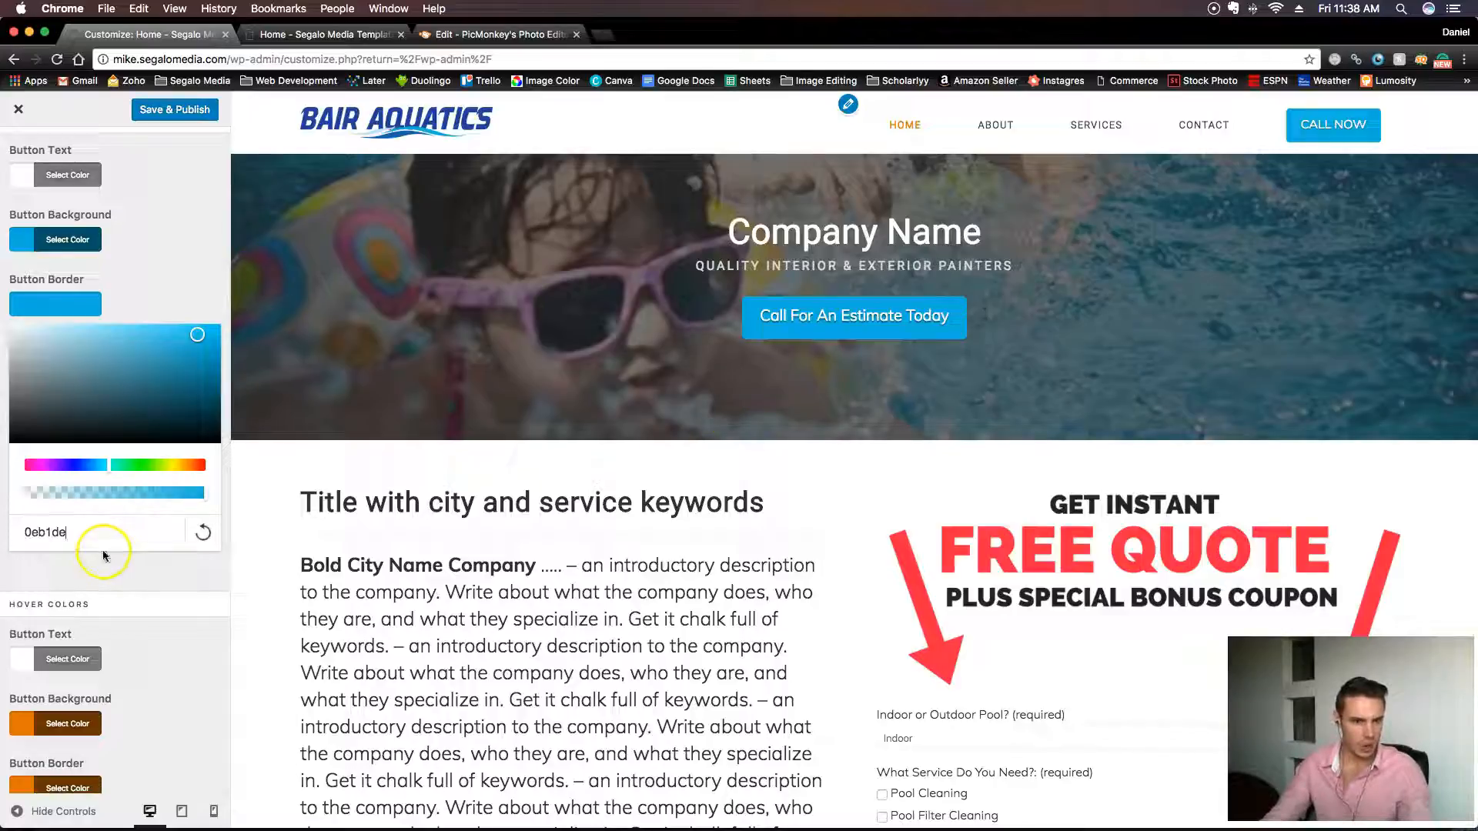
Set the Button Background under Hover Colors to 0eb1de.
scroll(103, 548, "down", 1)
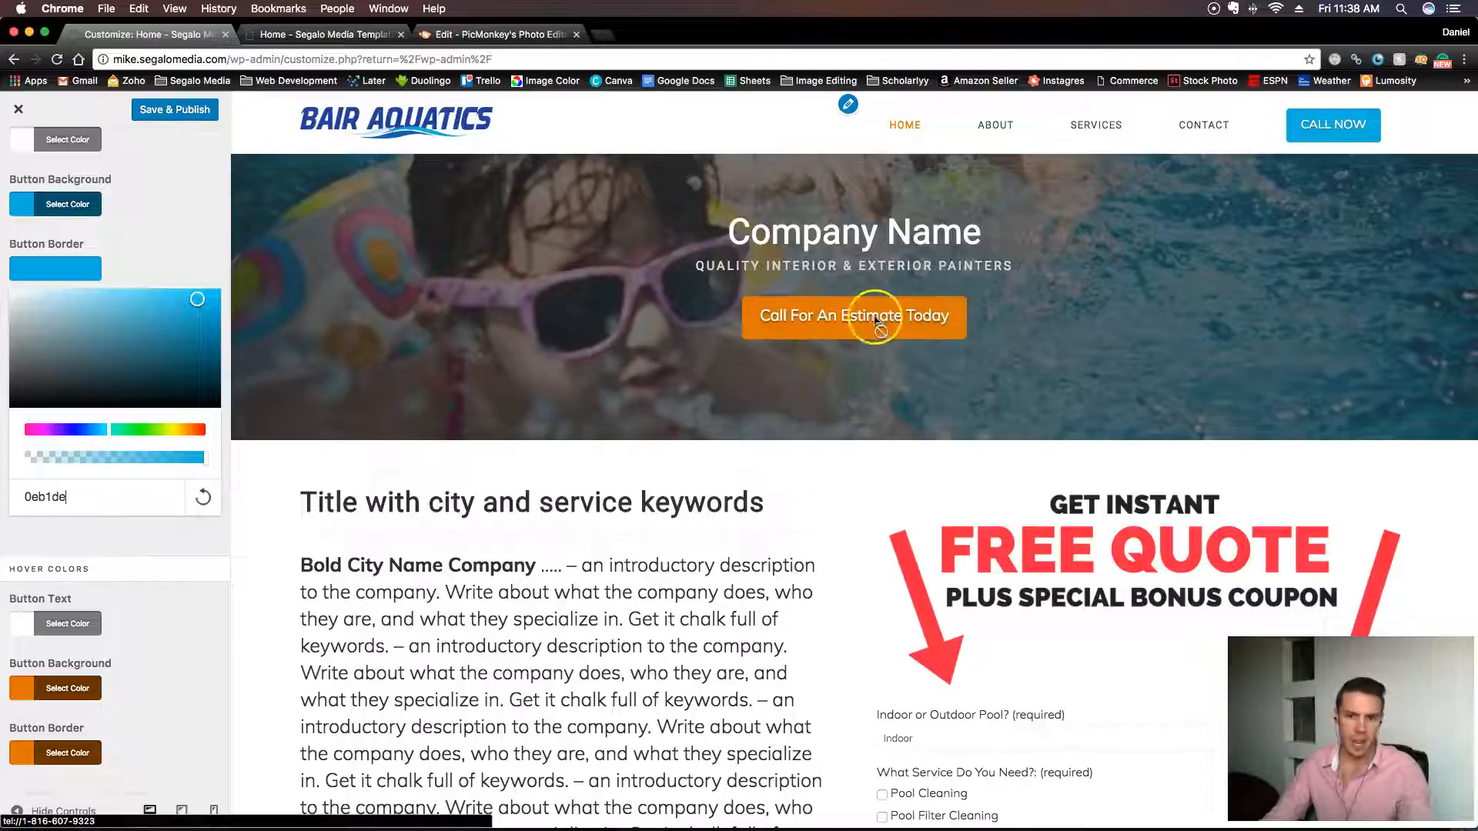
left_click(75, 682)
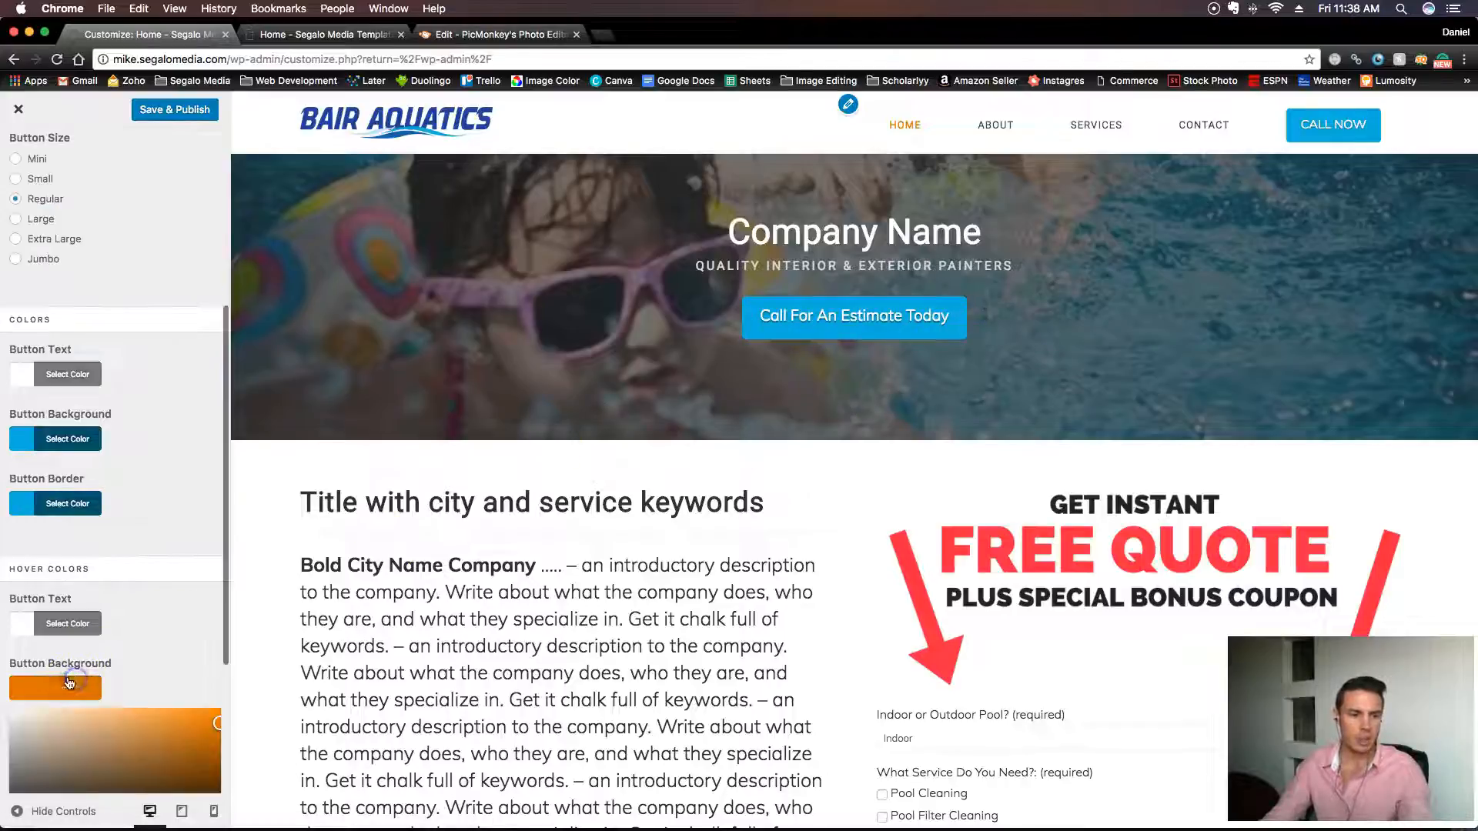
scroll(159, 687, "down", 5)
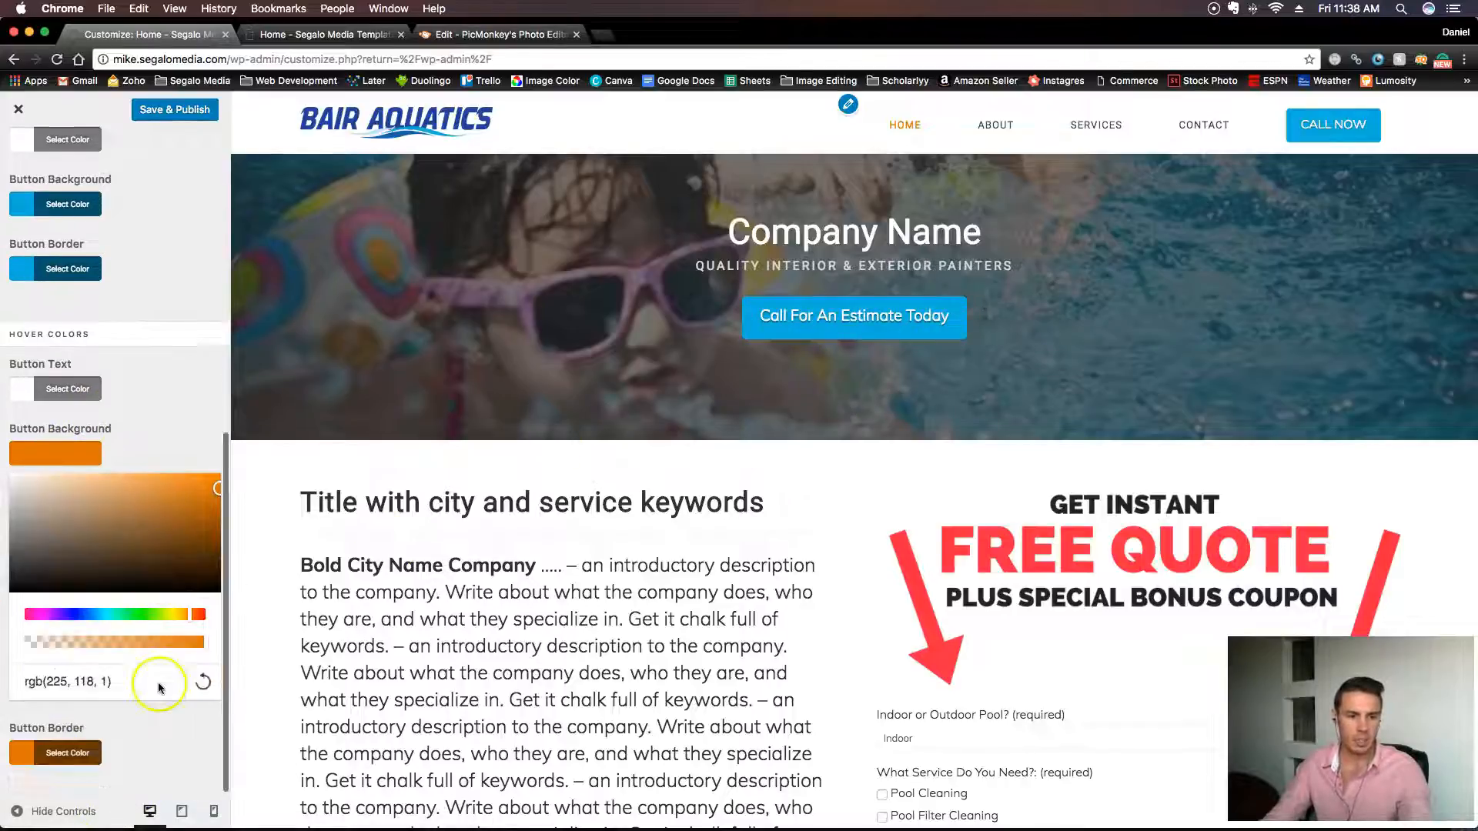
left_click(110, 682)
type("0eb1de")
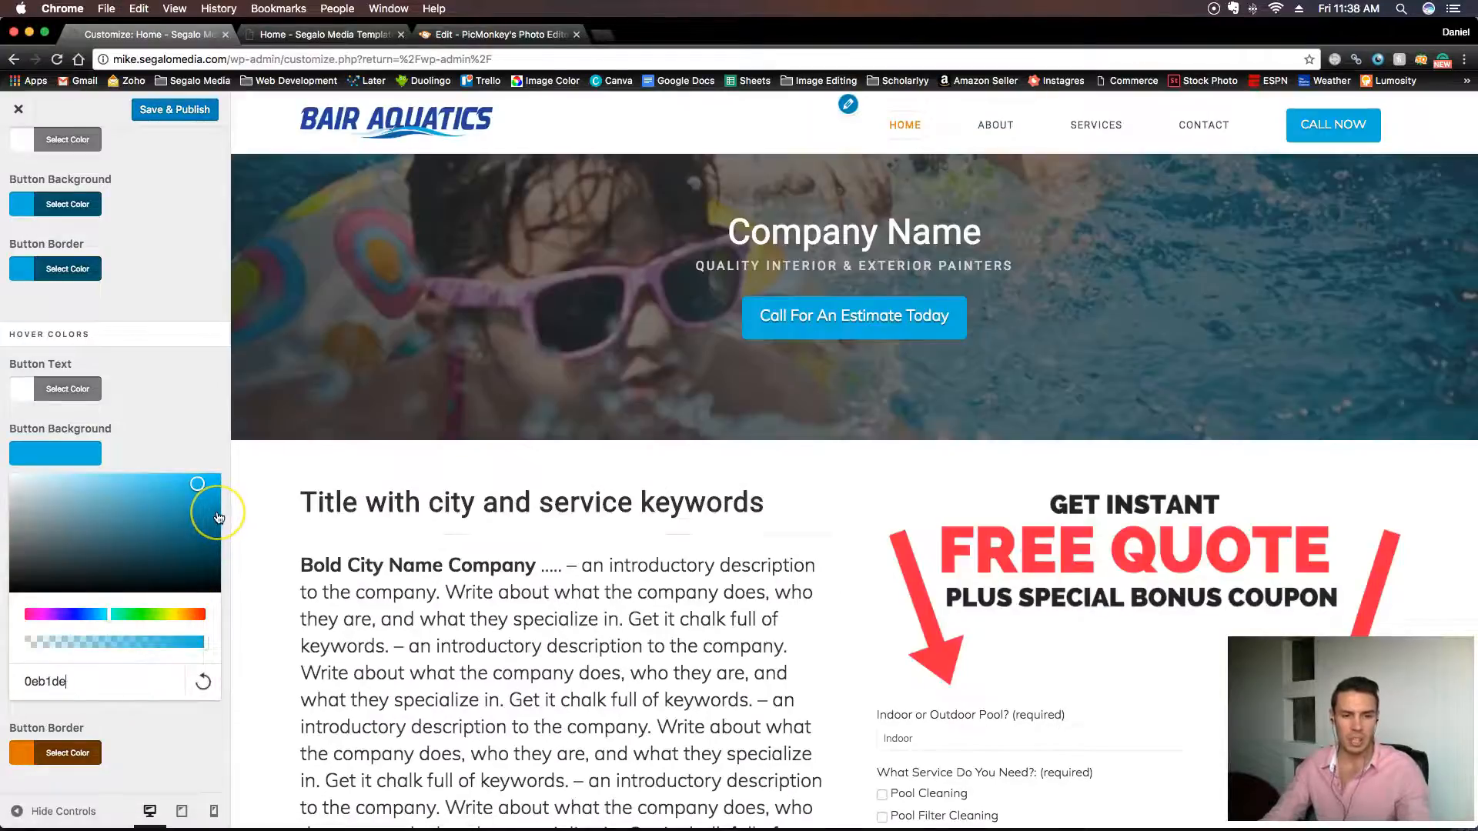
Try darker and lighter shades for the hover Button Background and settle on the dark blue rgb(0, 122, 156).
left_click(218, 512)
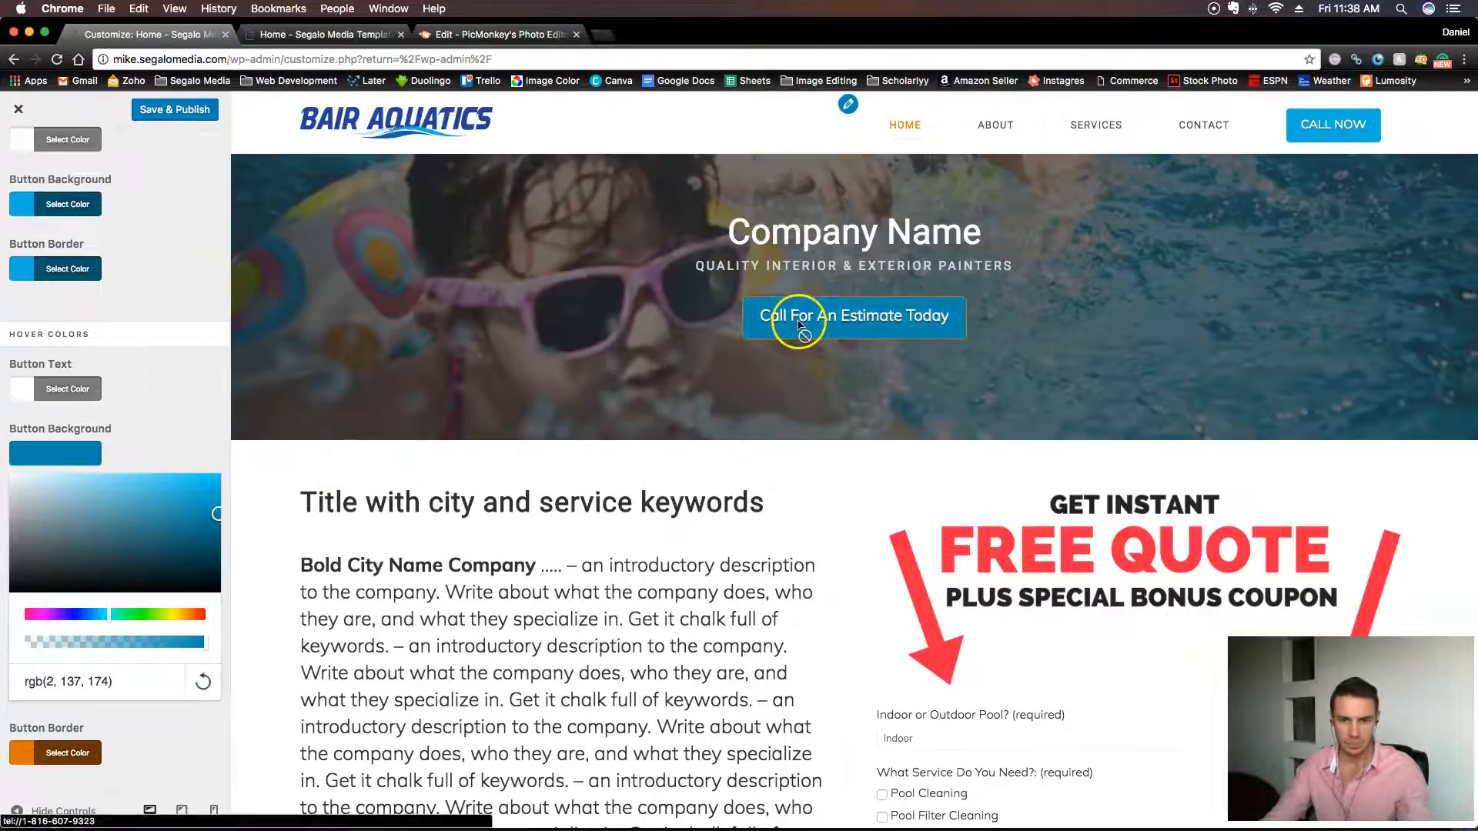
mouse_move(131, 505)
left_mouse_down()
mouse_move(122, 518)
mouse_move(113, 478)
left_mouse_up()
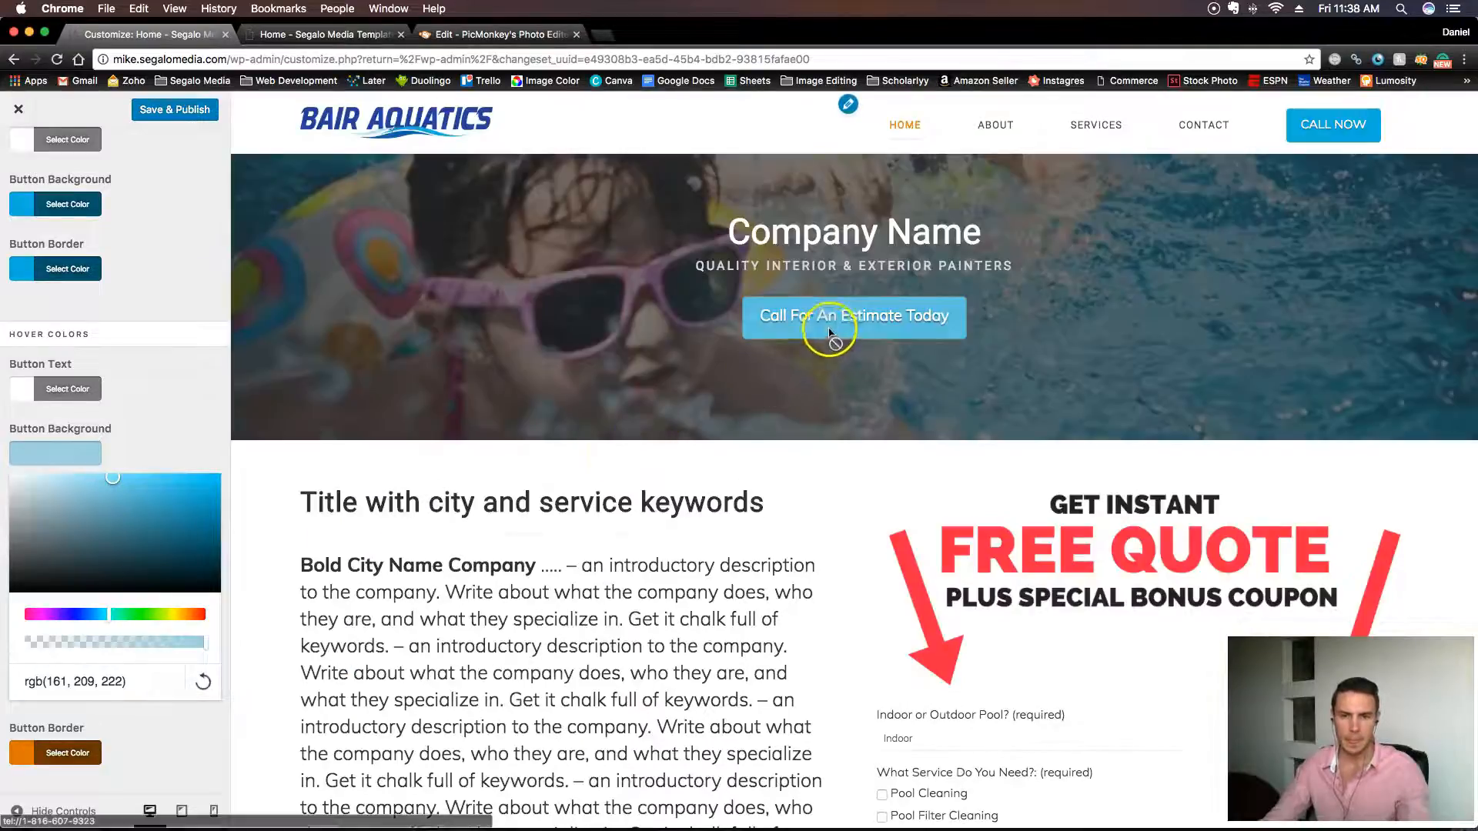
left_click(222, 521)
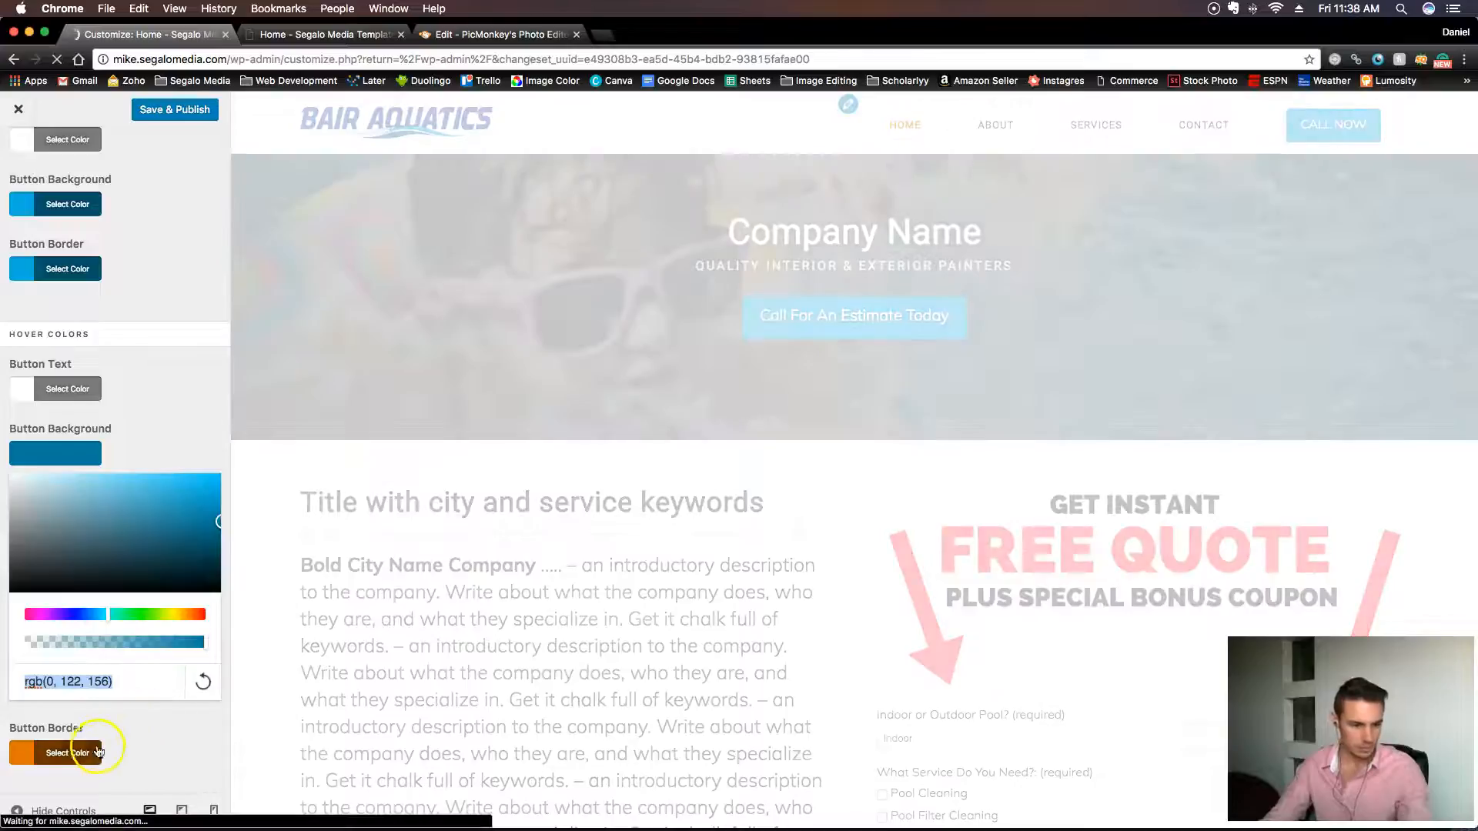
Set the hover Button Border color to rgb(0, 122, 156), matching the hover background.
left_click(77, 753)
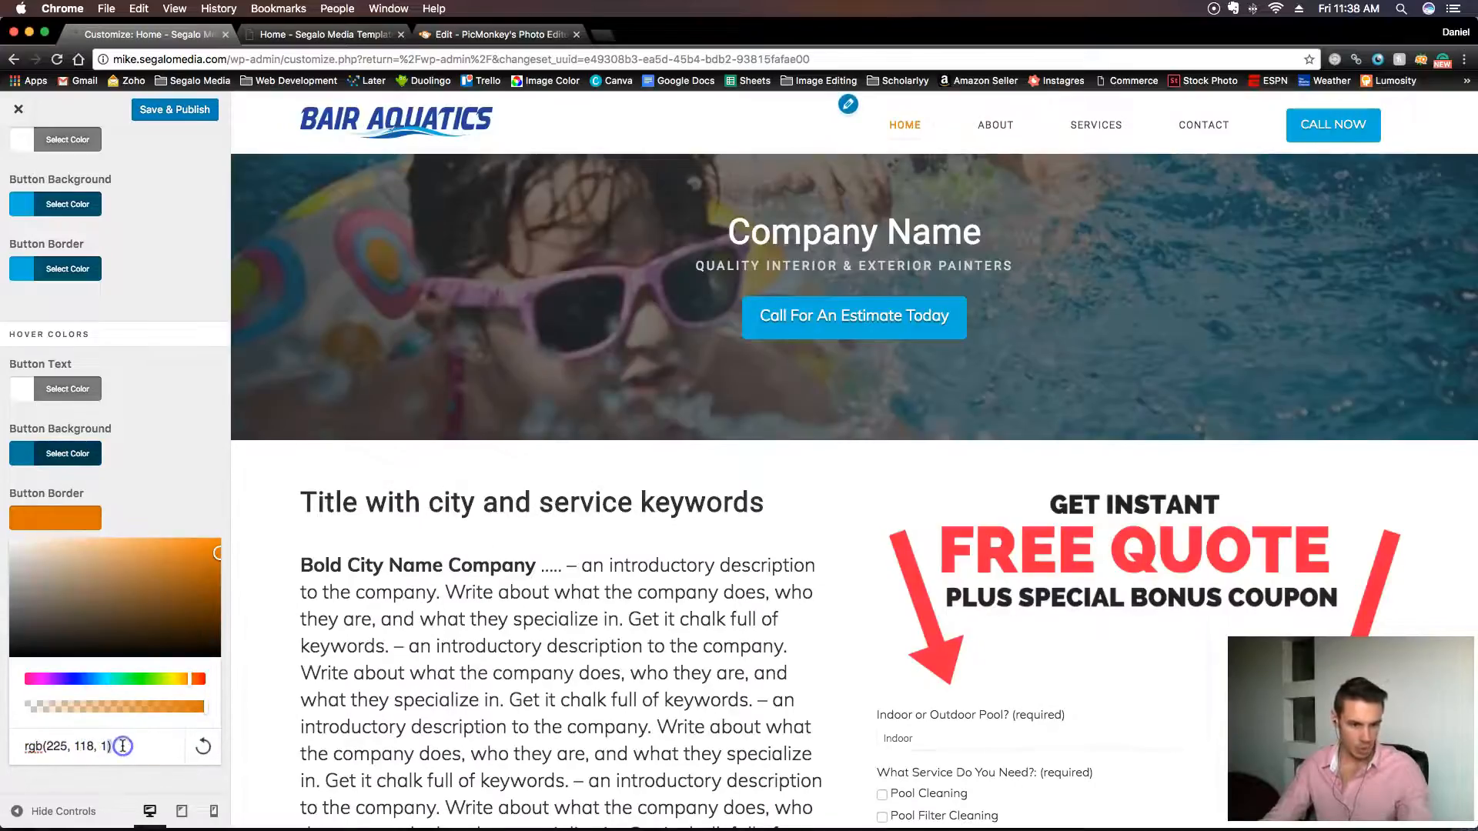
type("rgb(0, 122, 156)")
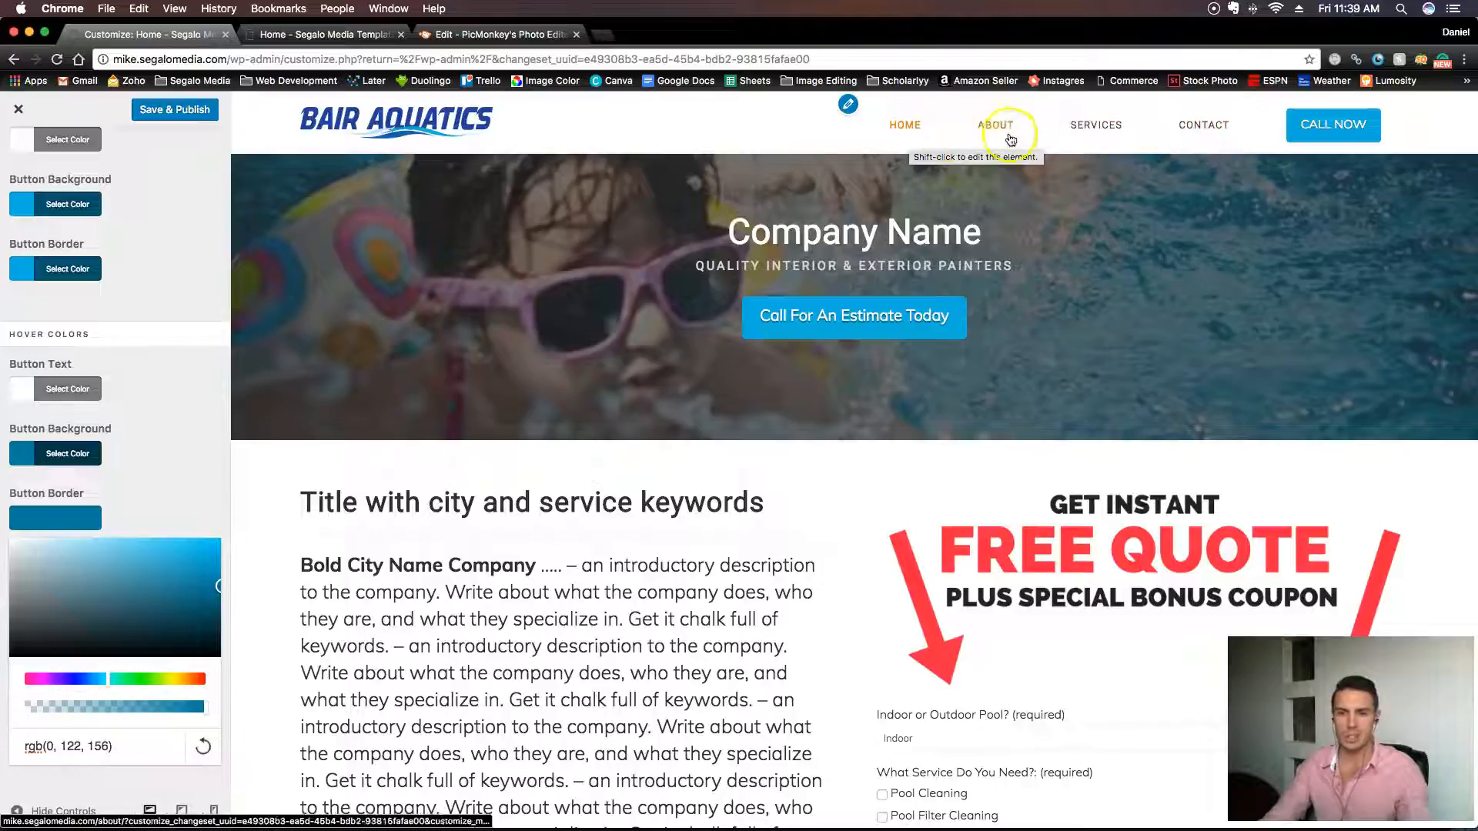
Leave the button settings and bring up the Site Links colors in the Typography settings.
scroll(154, 389, "up", 5)
scroll(154, 389, "up", 3)
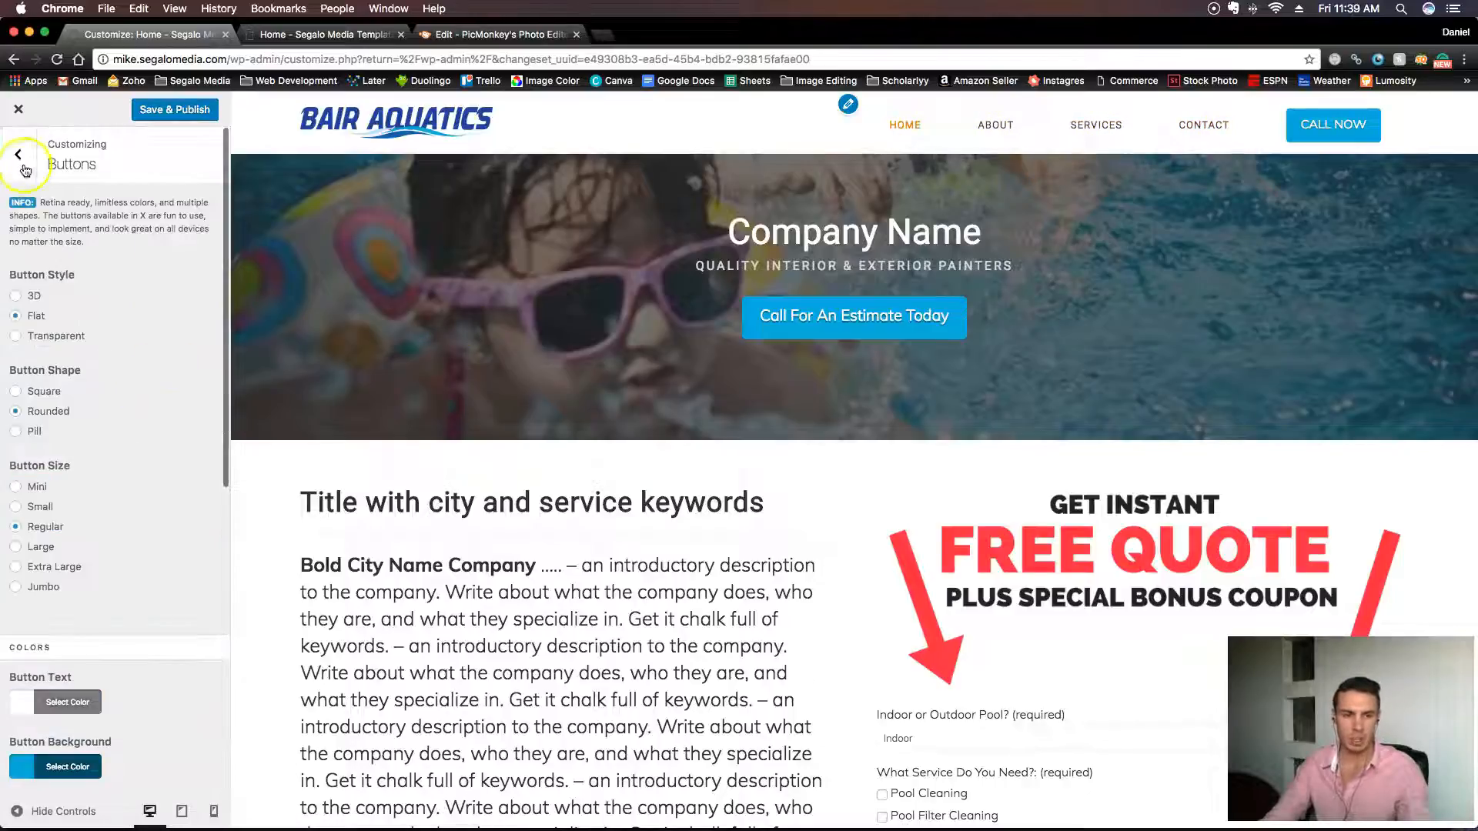
left_click(17, 154)
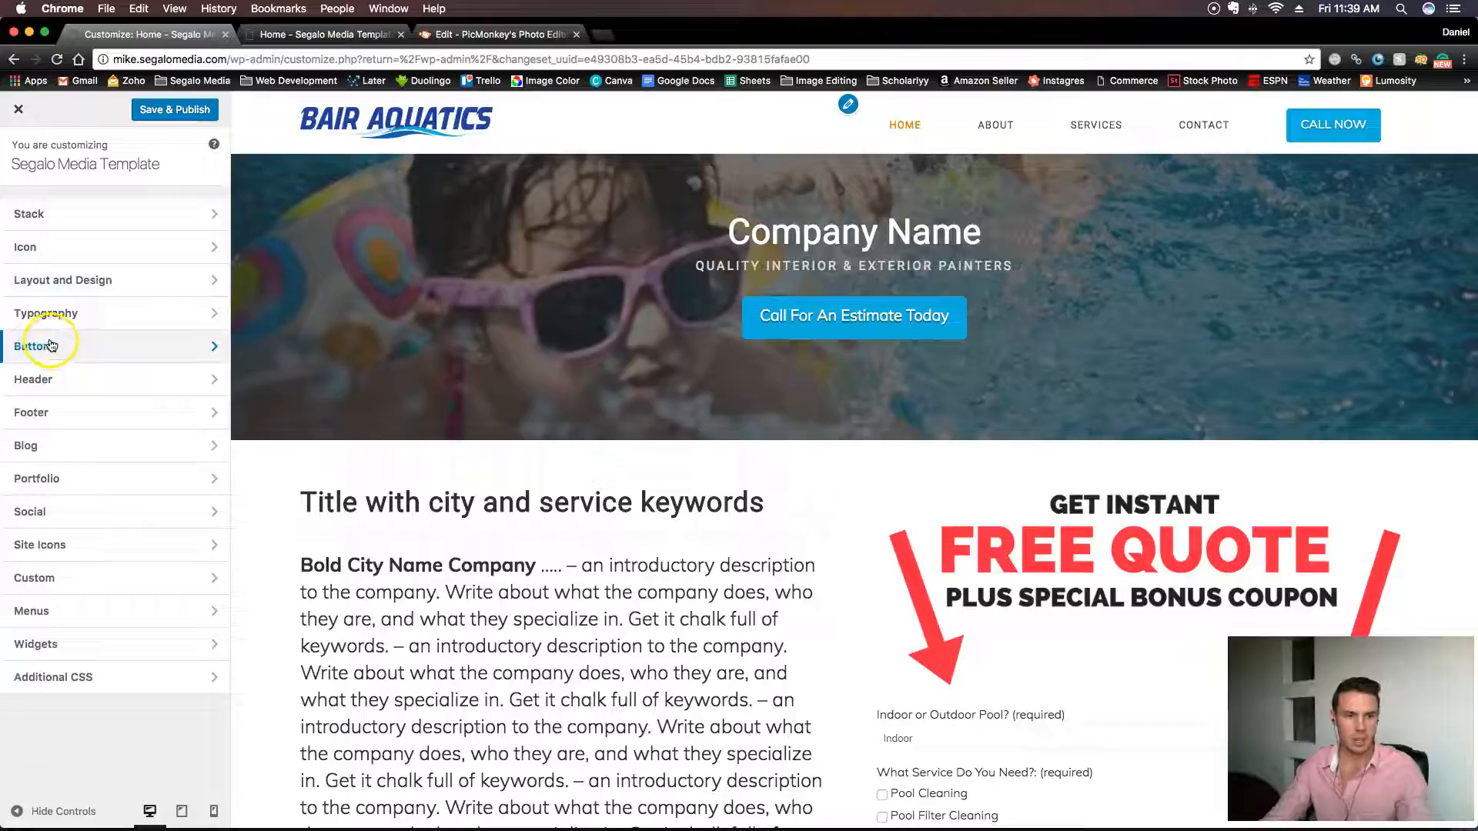
left_click(55, 322)
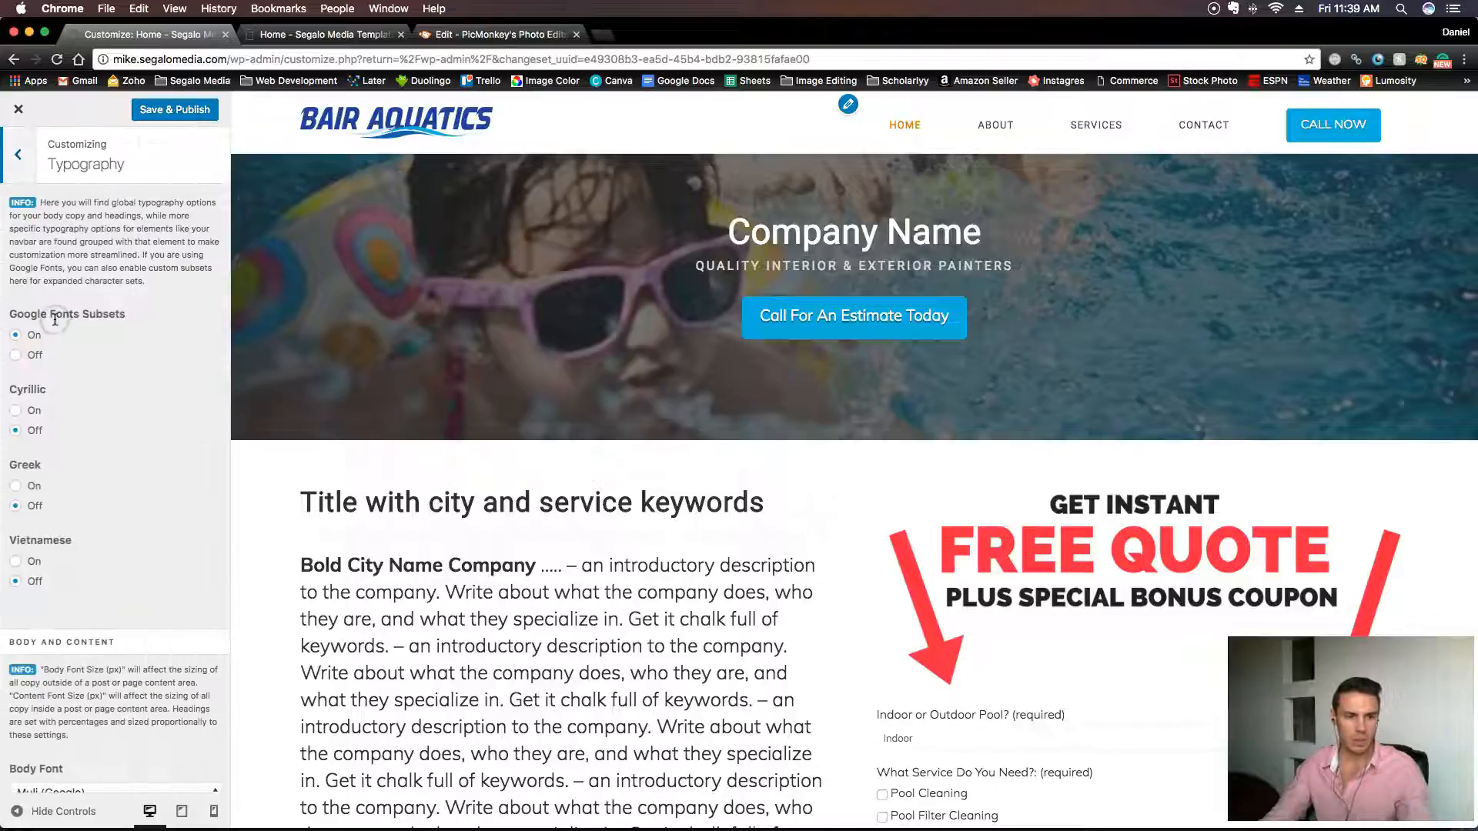
scroll(66, 363, "down", 15)
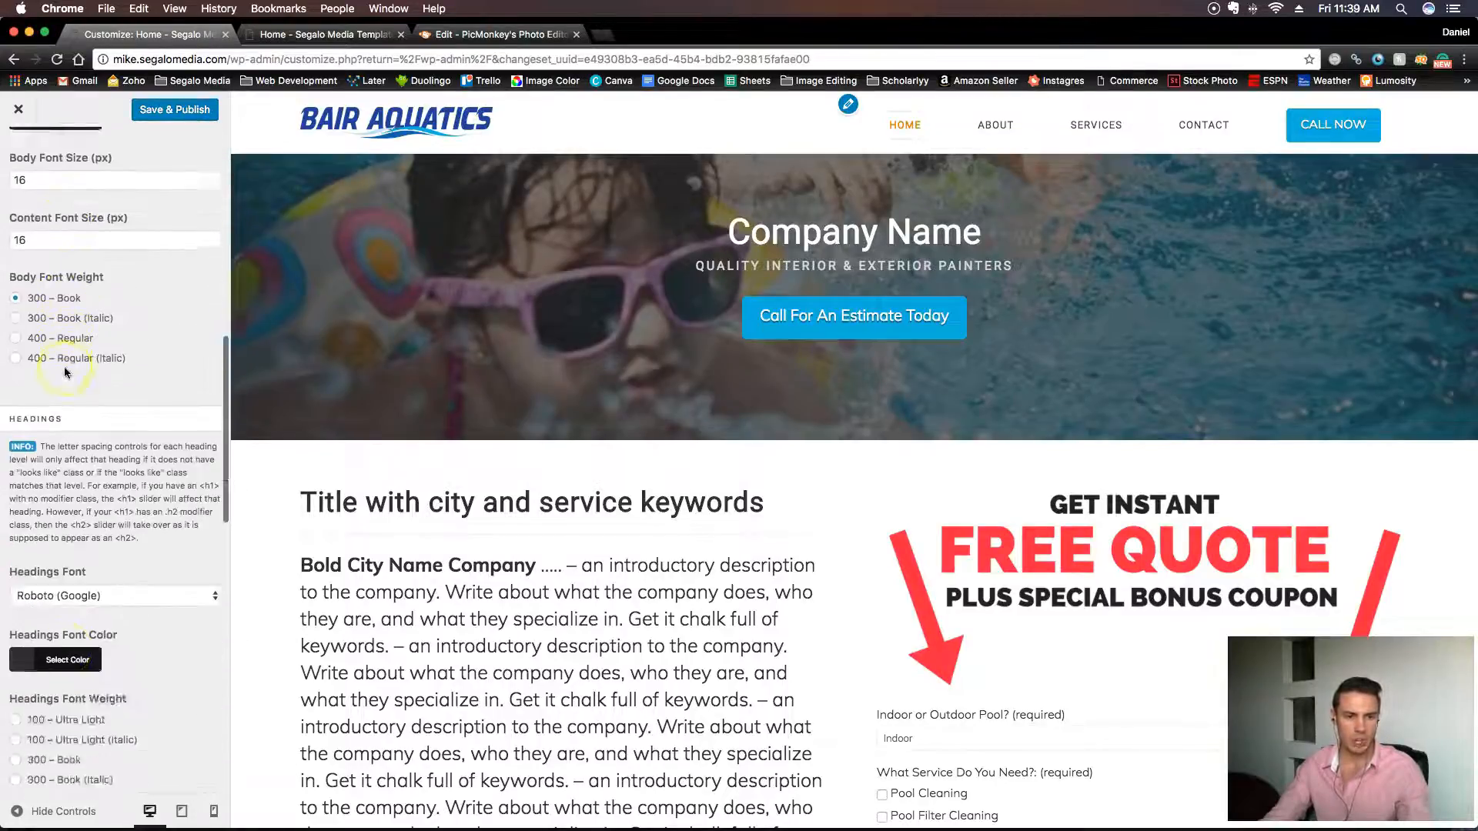
scroll(66, 372, "down", 10)
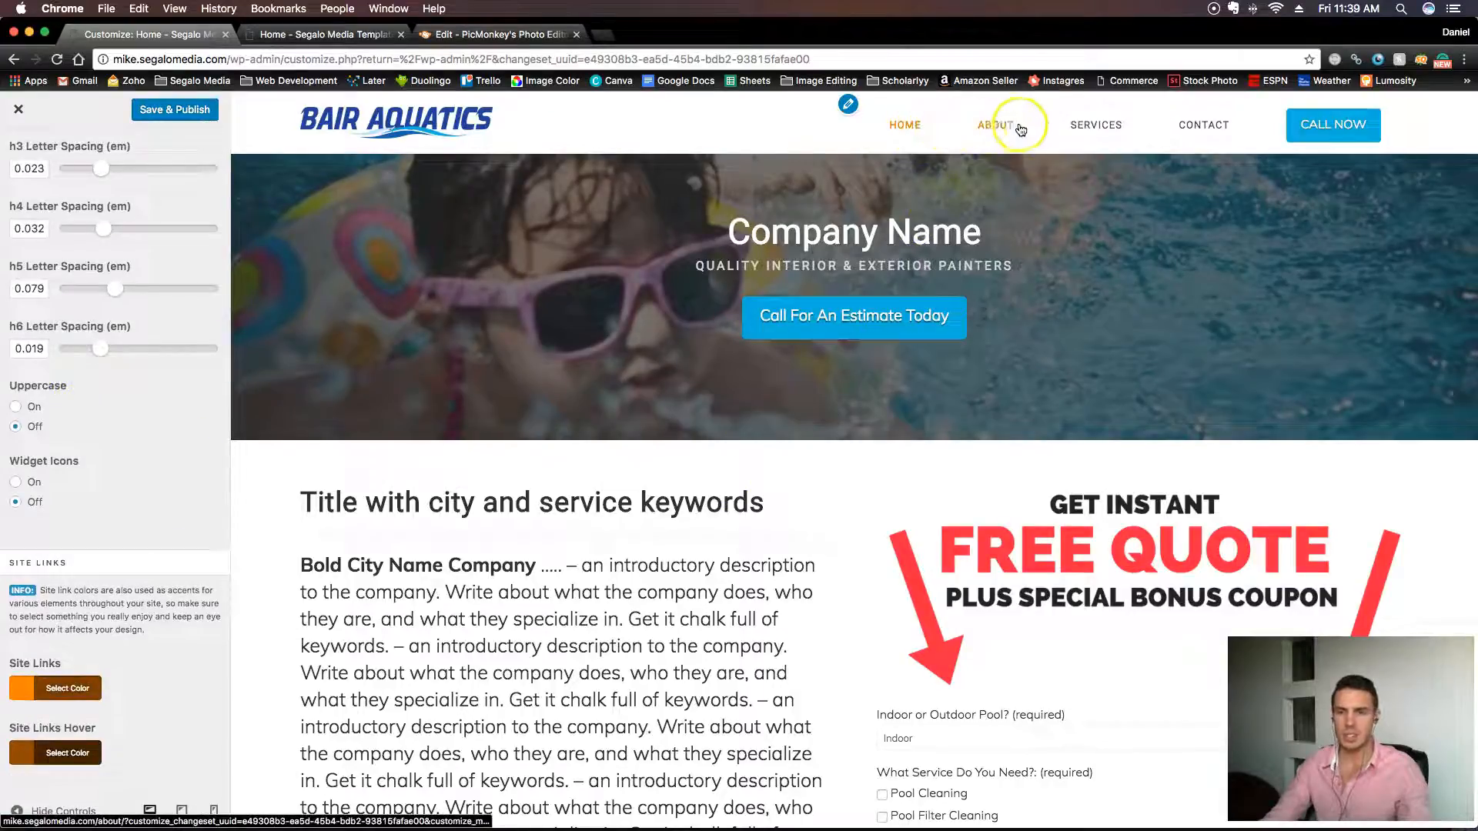
Examine the Home and About page previews, including header, pillar icons and footer links, for elements using the site link color.
scroll(660, 697, "down", 10)
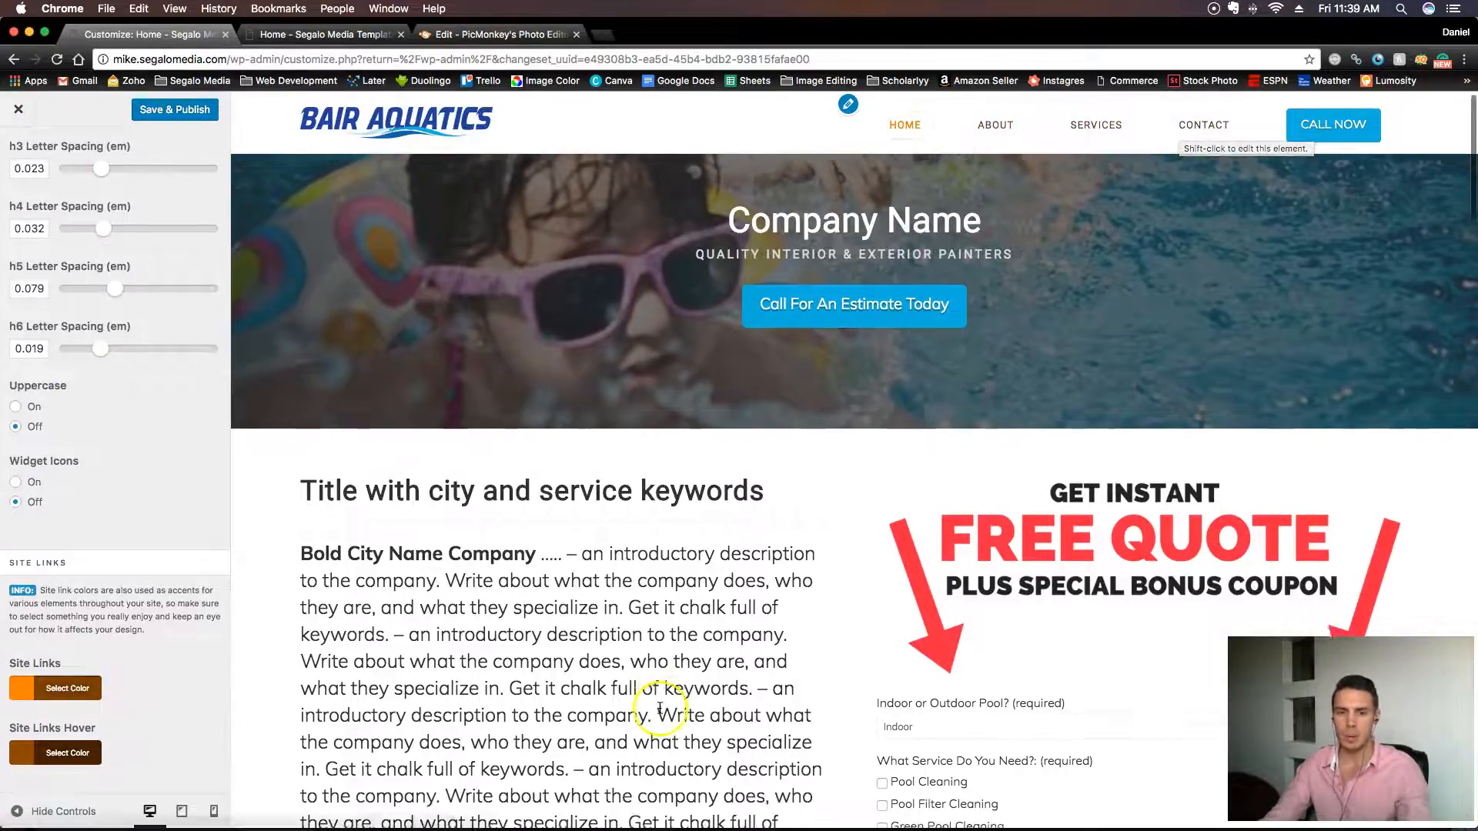
scroll(657, 715, "down", 10)
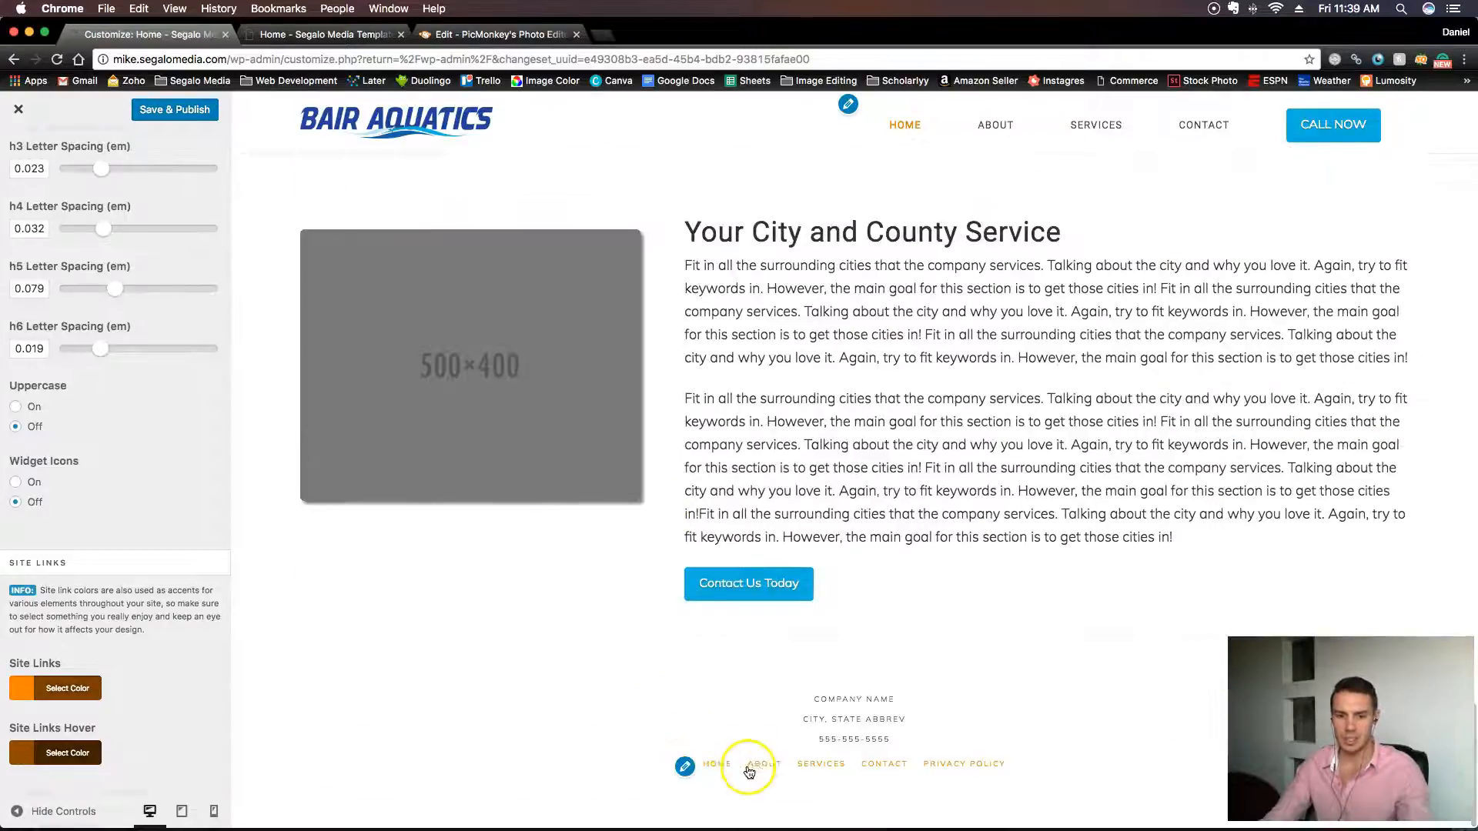
scroll(985, 562, "up", 15)
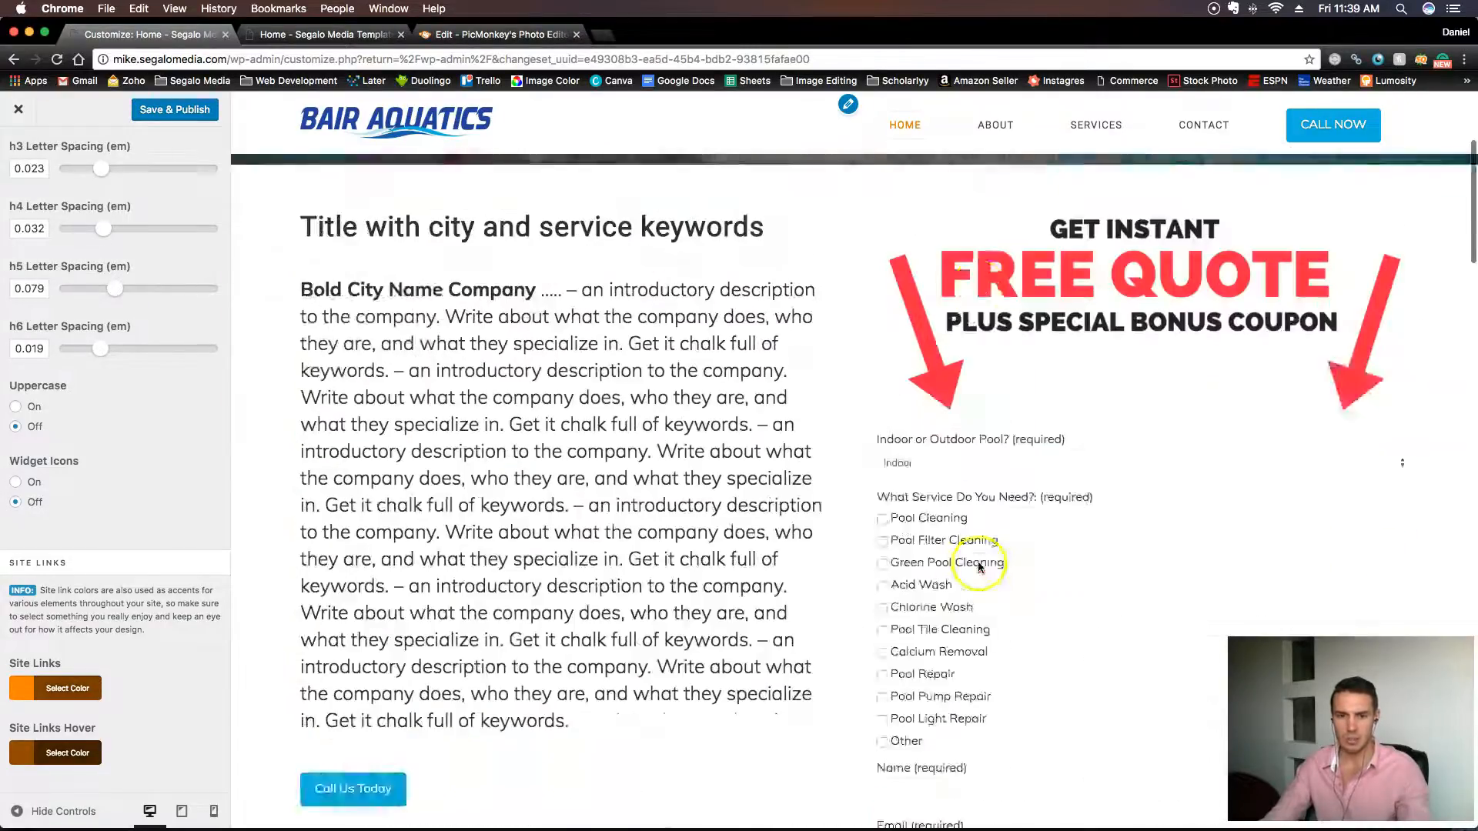
scroll(965, 564, "down", 3)
scroll(822, 592, "down", 7)
scroll(822, 592, "up", 10)
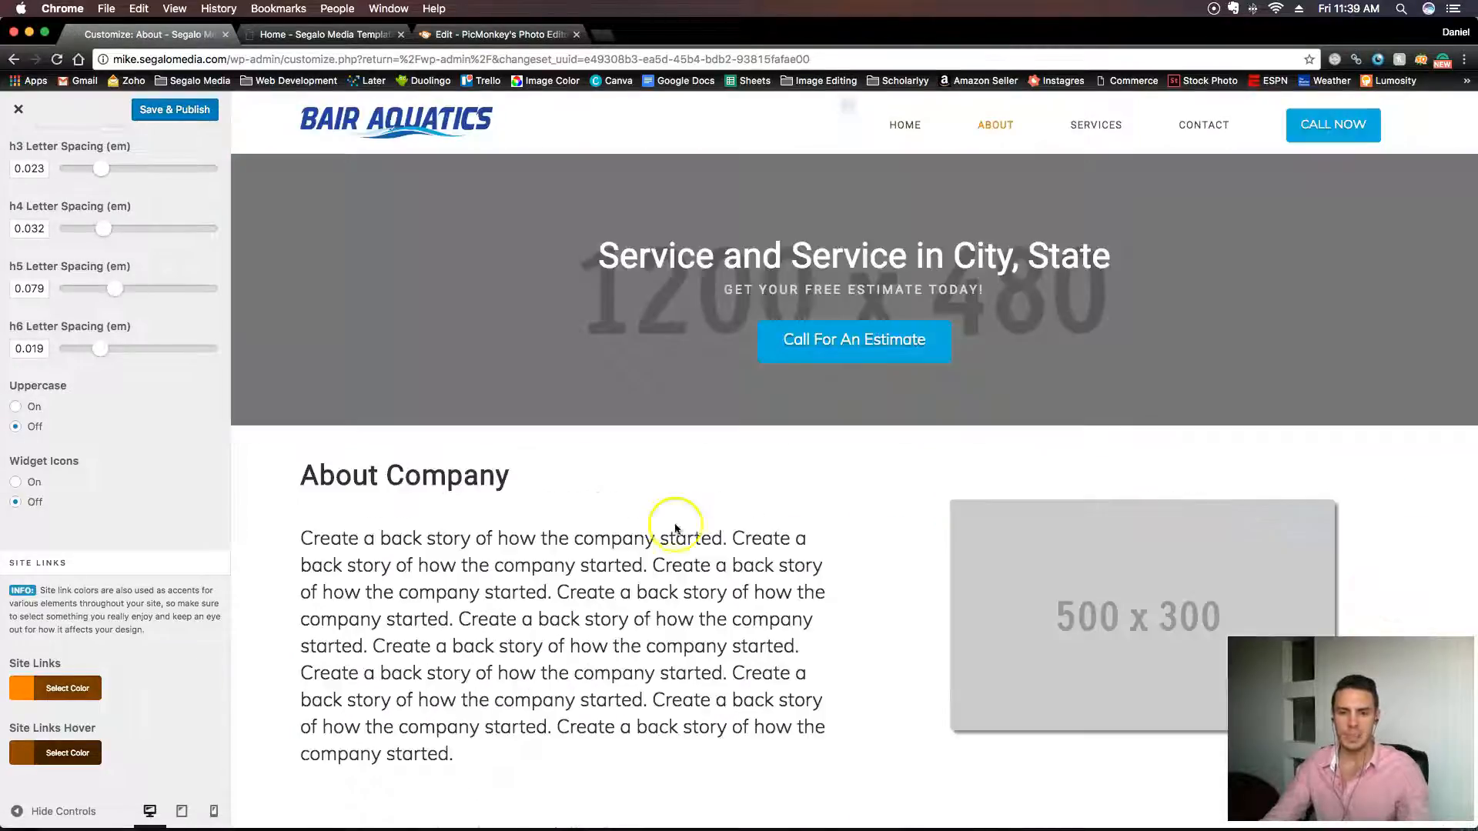
scroll(752, 536, "down", 15)
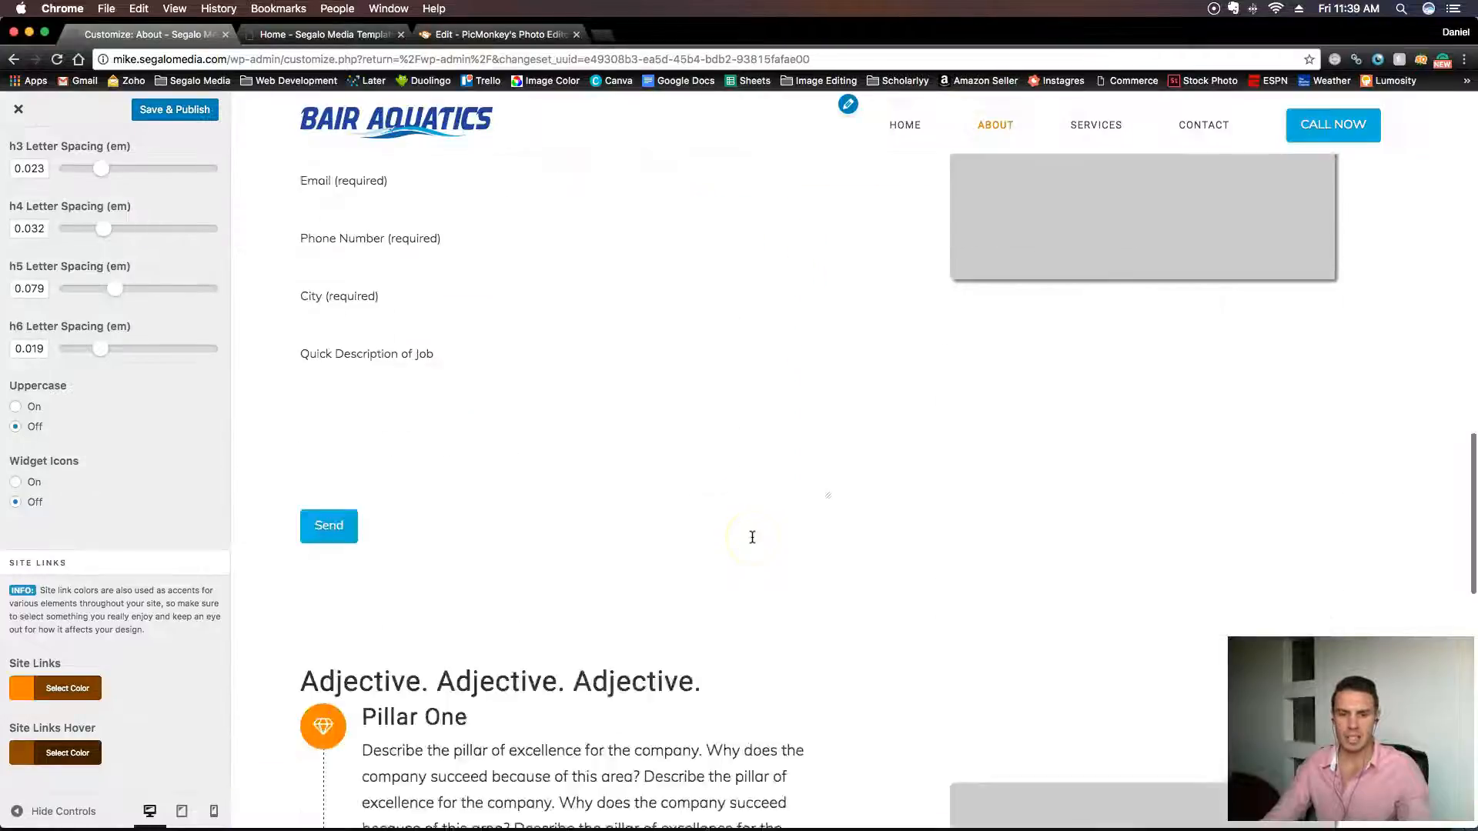
scroll(752, 536, "down", 10)
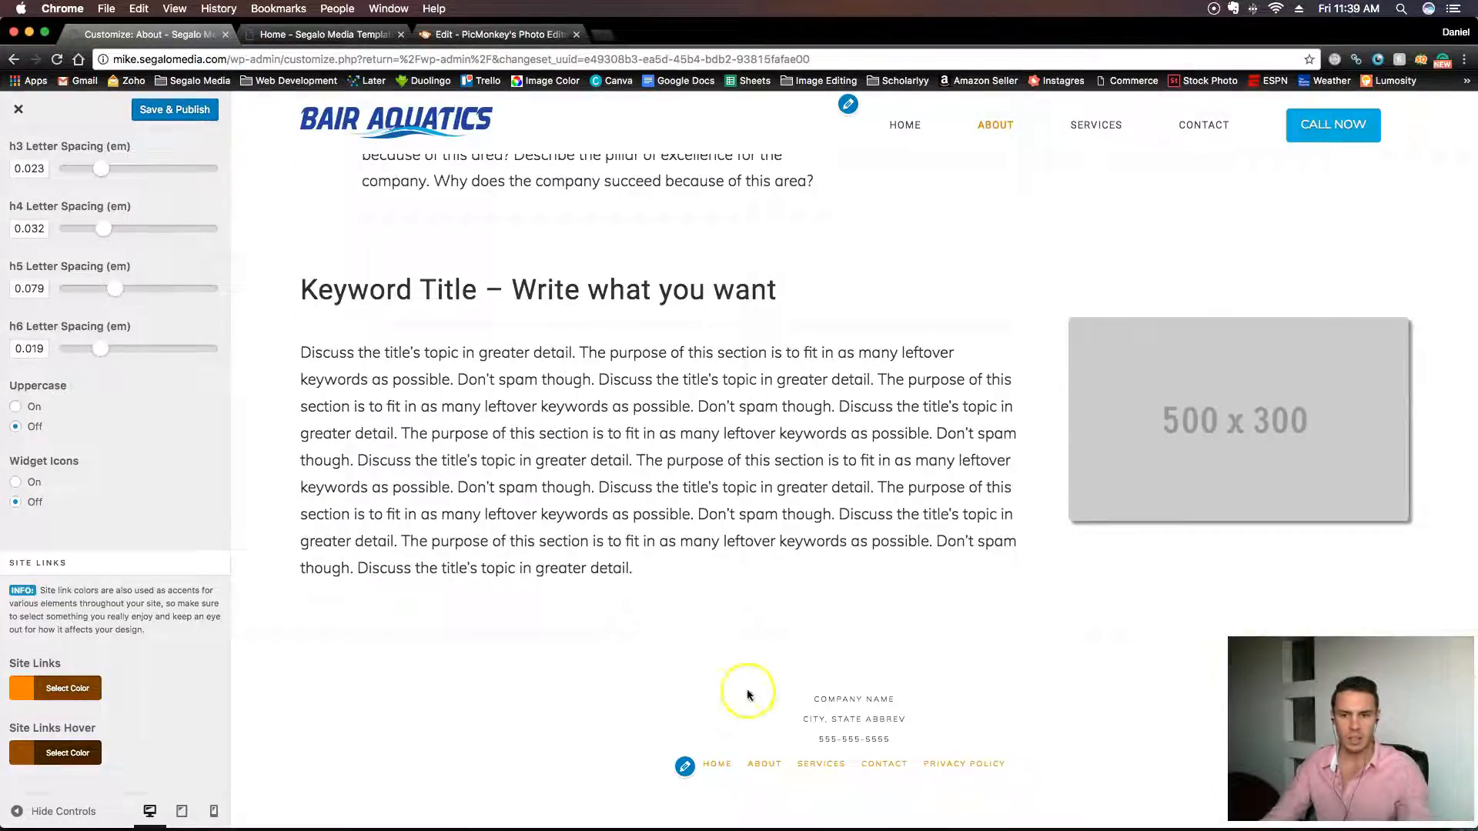
Set the Site Links color to rgb(0, 122, 156).
left_click(91, 688)
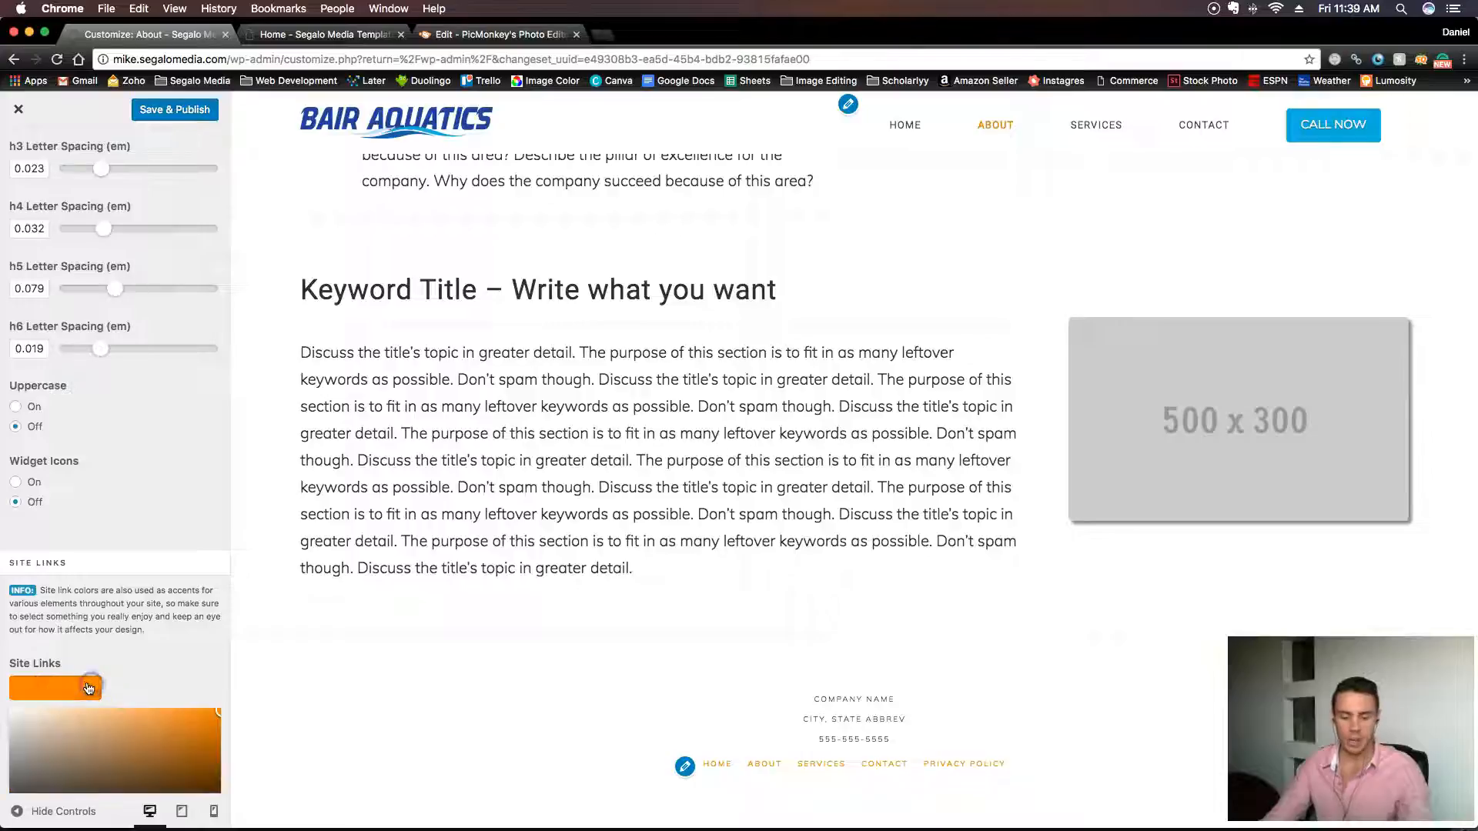
scroll(164, 612, "down", 5)
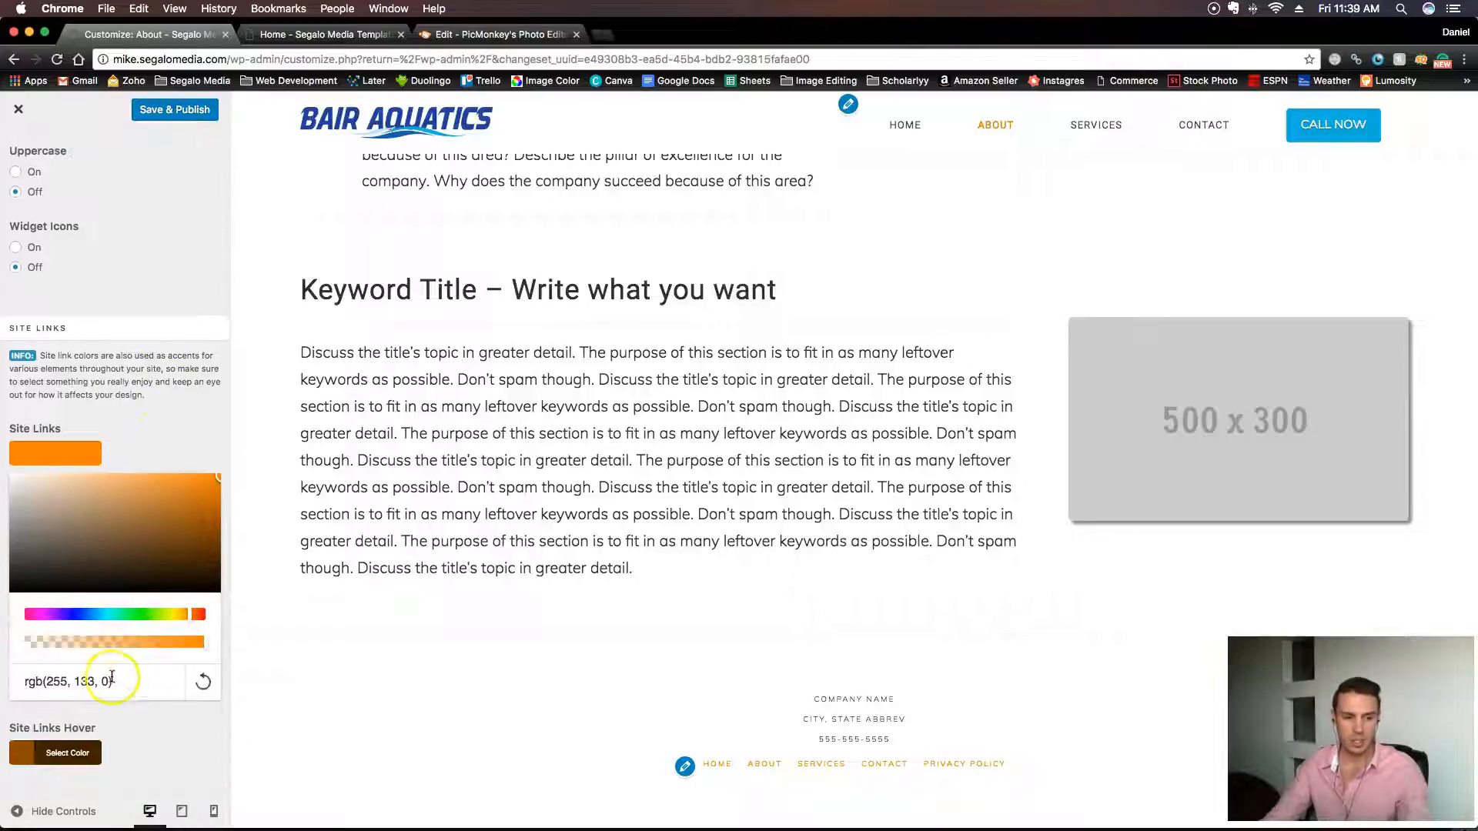
type("rgb(0, 122, 156)")
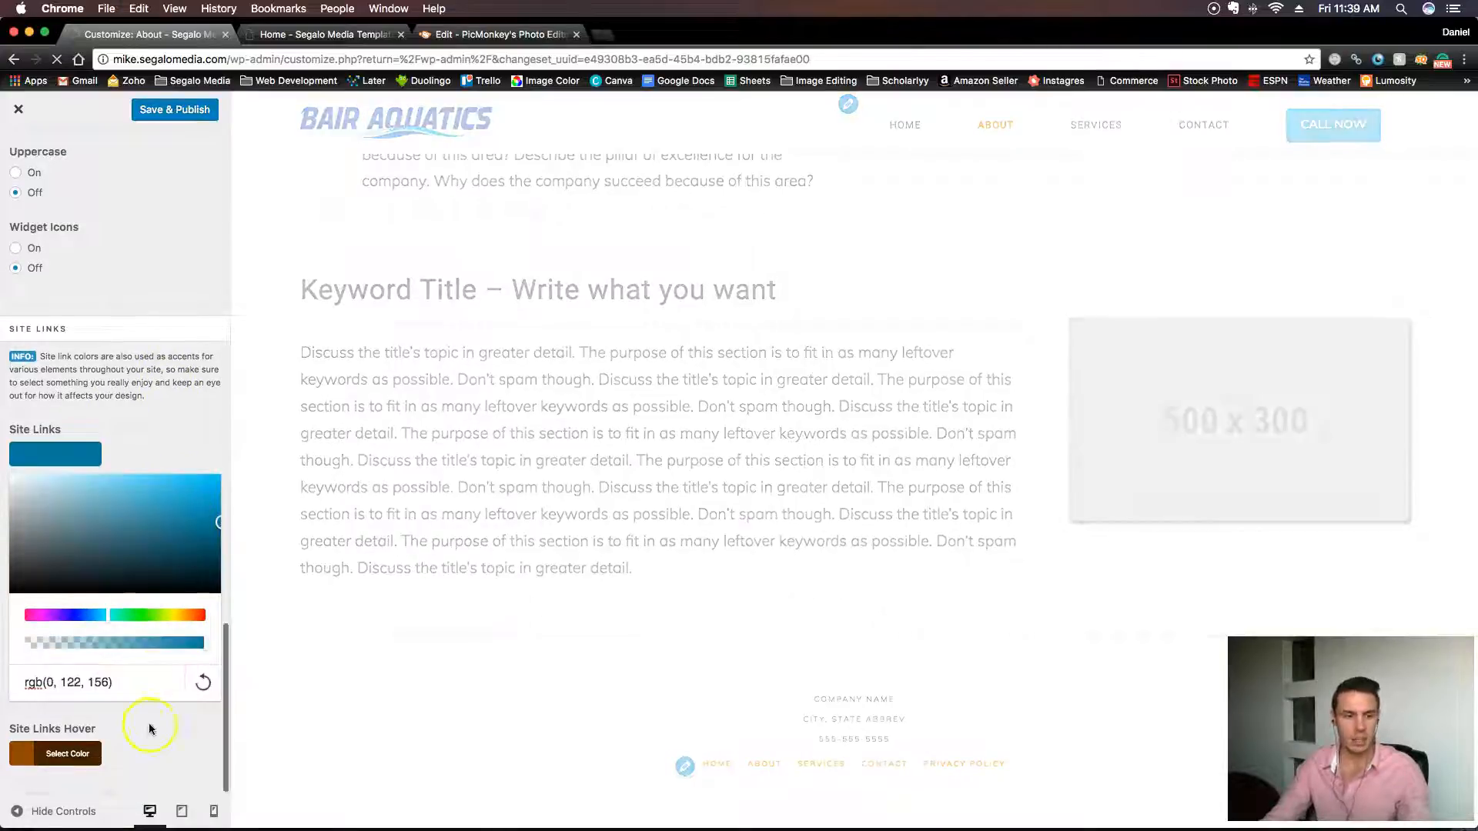
Set the Site Links Hover color to rgb(0, 122, 156).
left_click(94, 749)
scroll(144, 713, "down", 5)
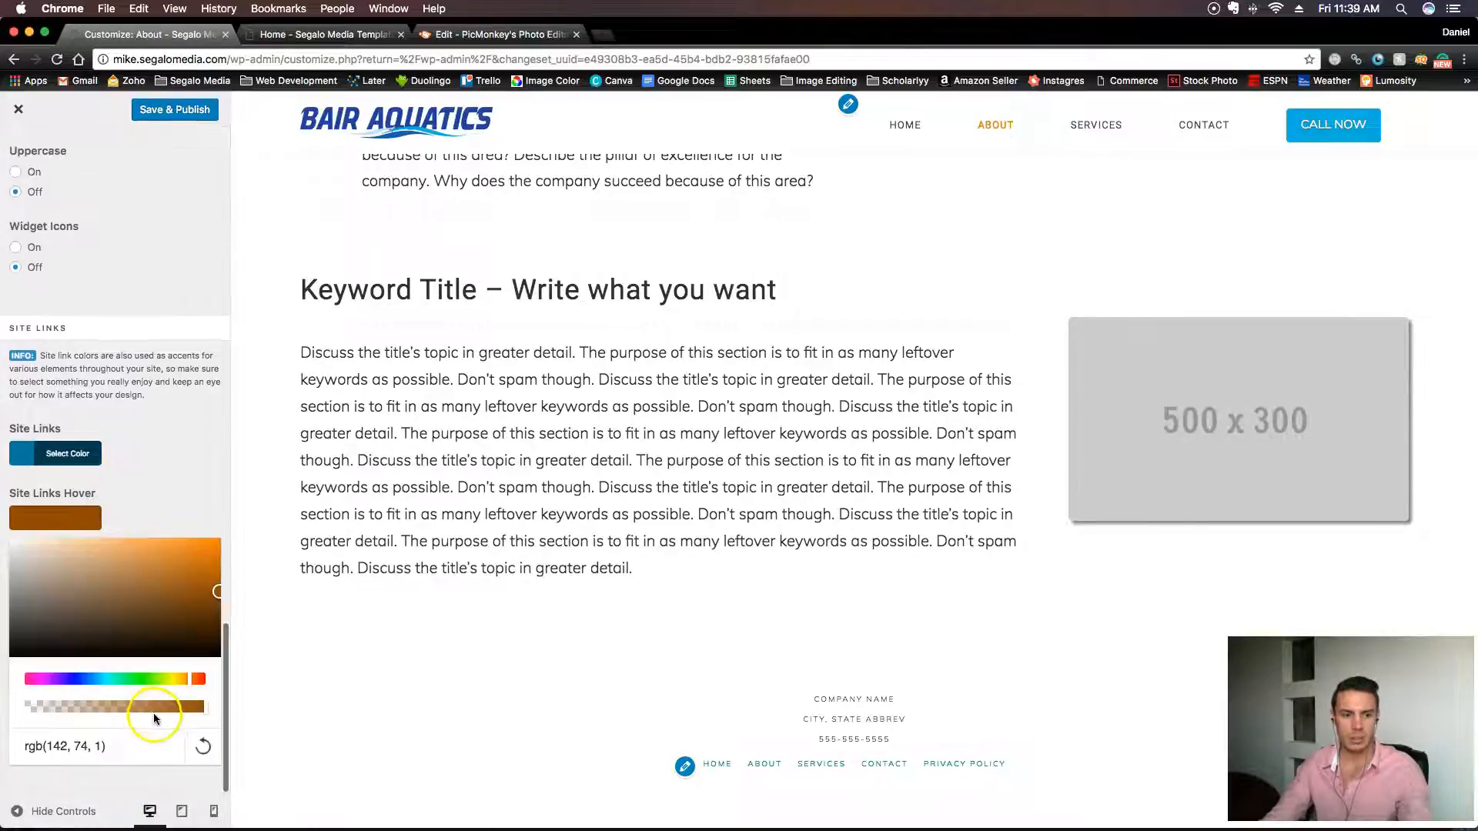
type("rgb(0, 122, 156)")
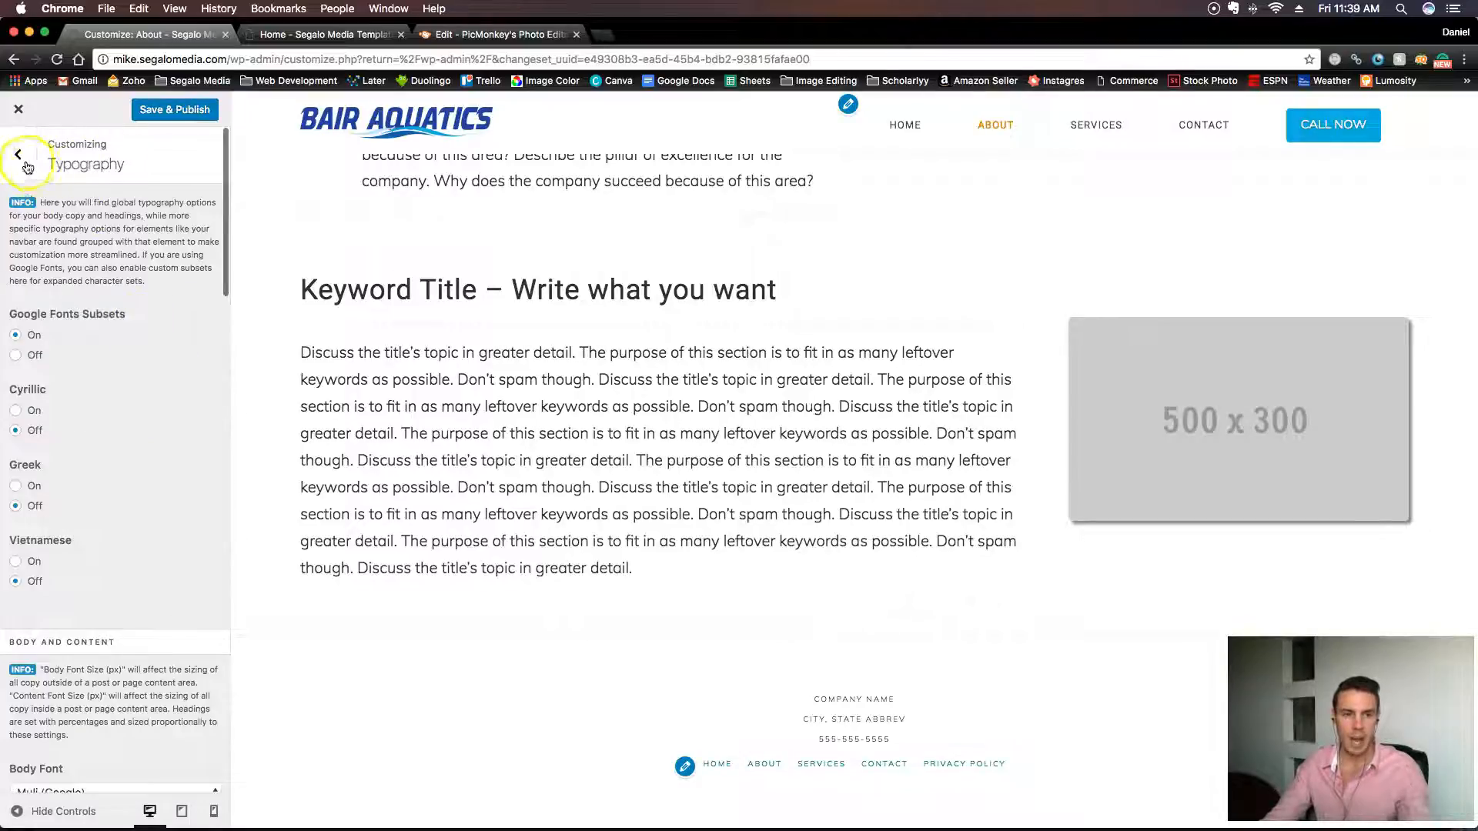
Copy the color code 0eb1de from the normal Button Background setting, leaving the button colors as they are.
left_click(18, 157)
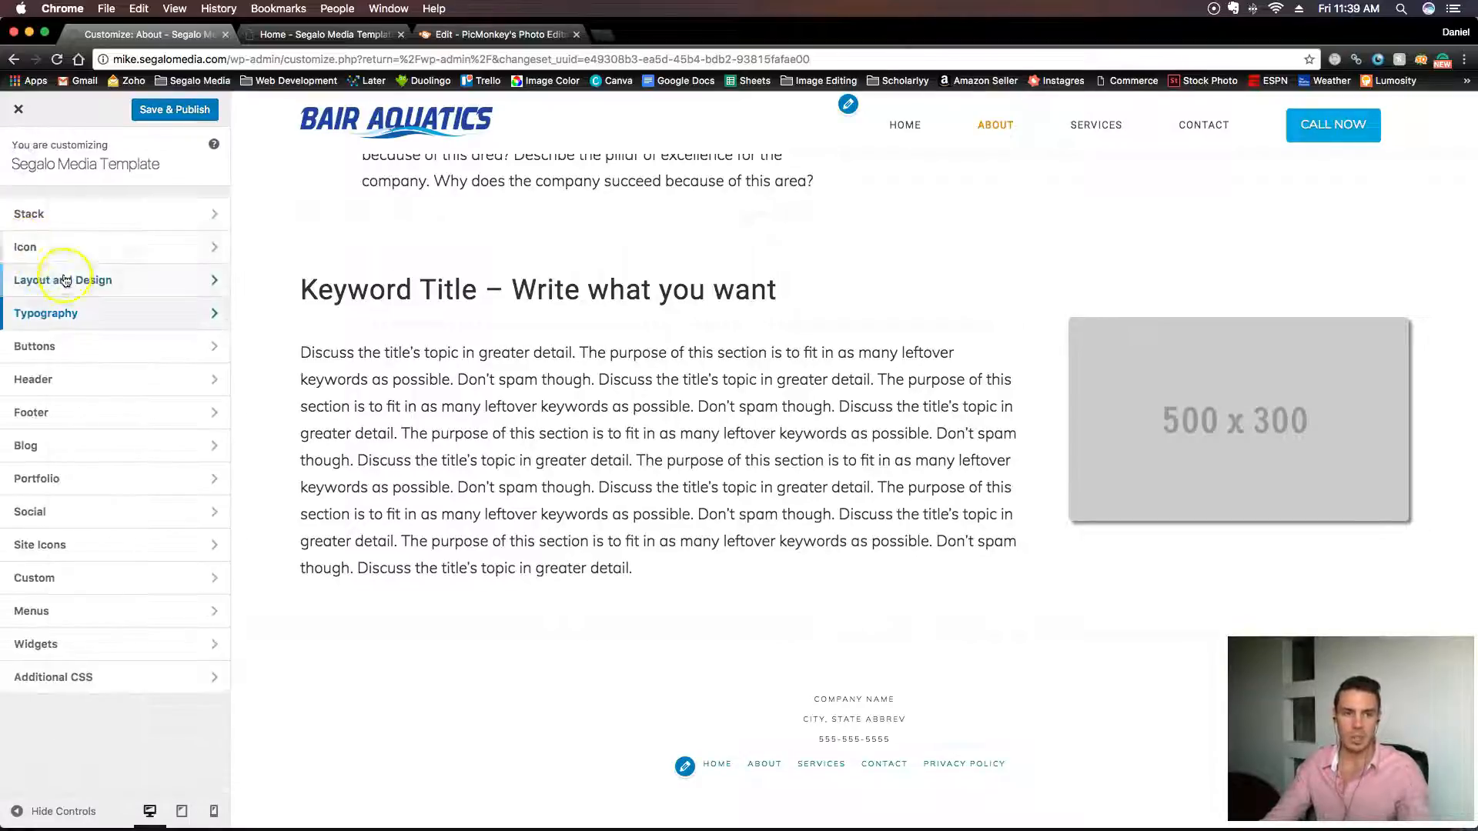
left_click(59, 347)
scroll(66, 385, "down", 5)
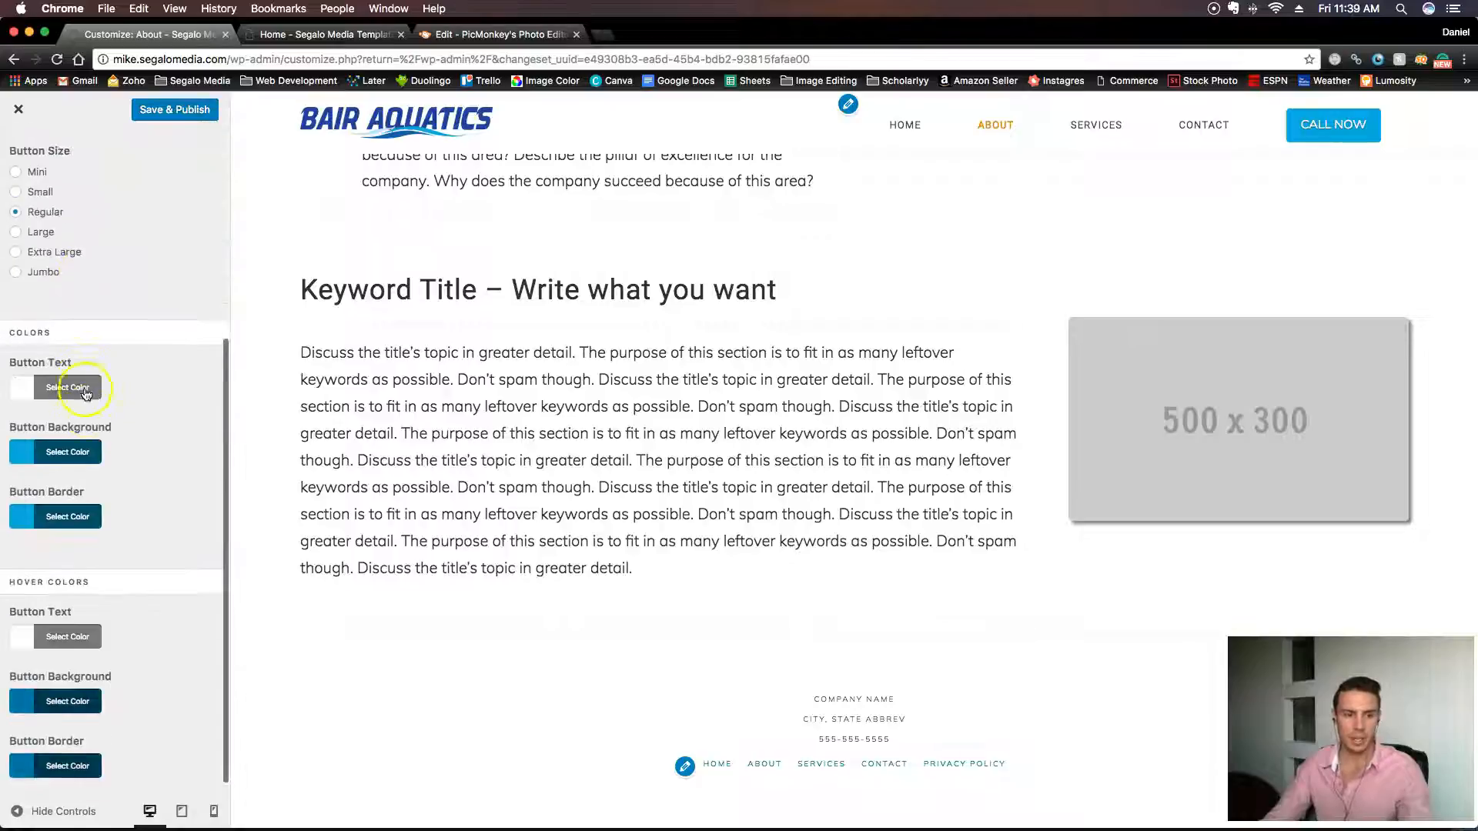
left_click(80, 444)
scroll(90, 528, "down", 4)
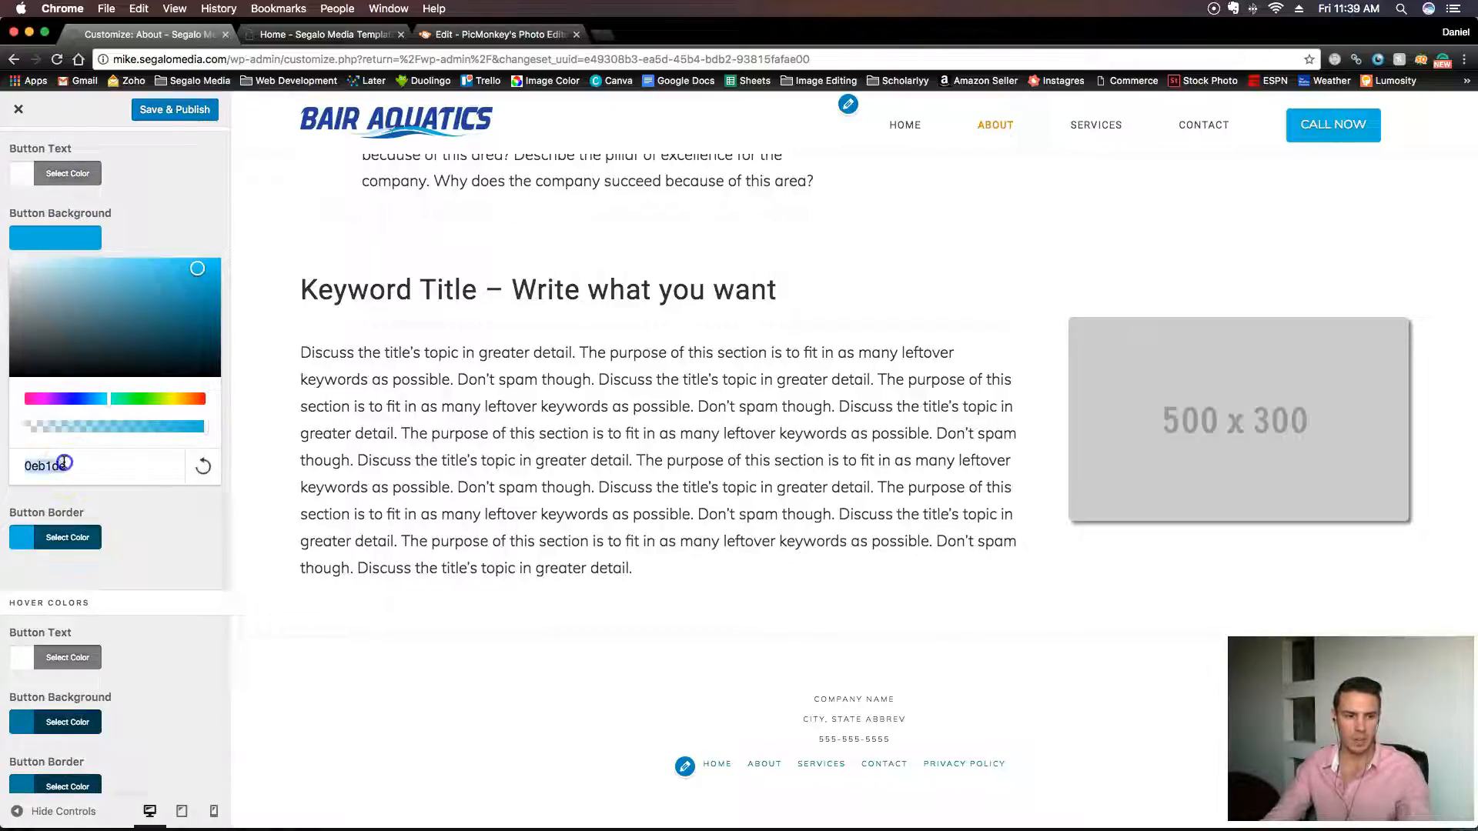
scroll(115, 292, "up", 10)
left_click(18, 156)
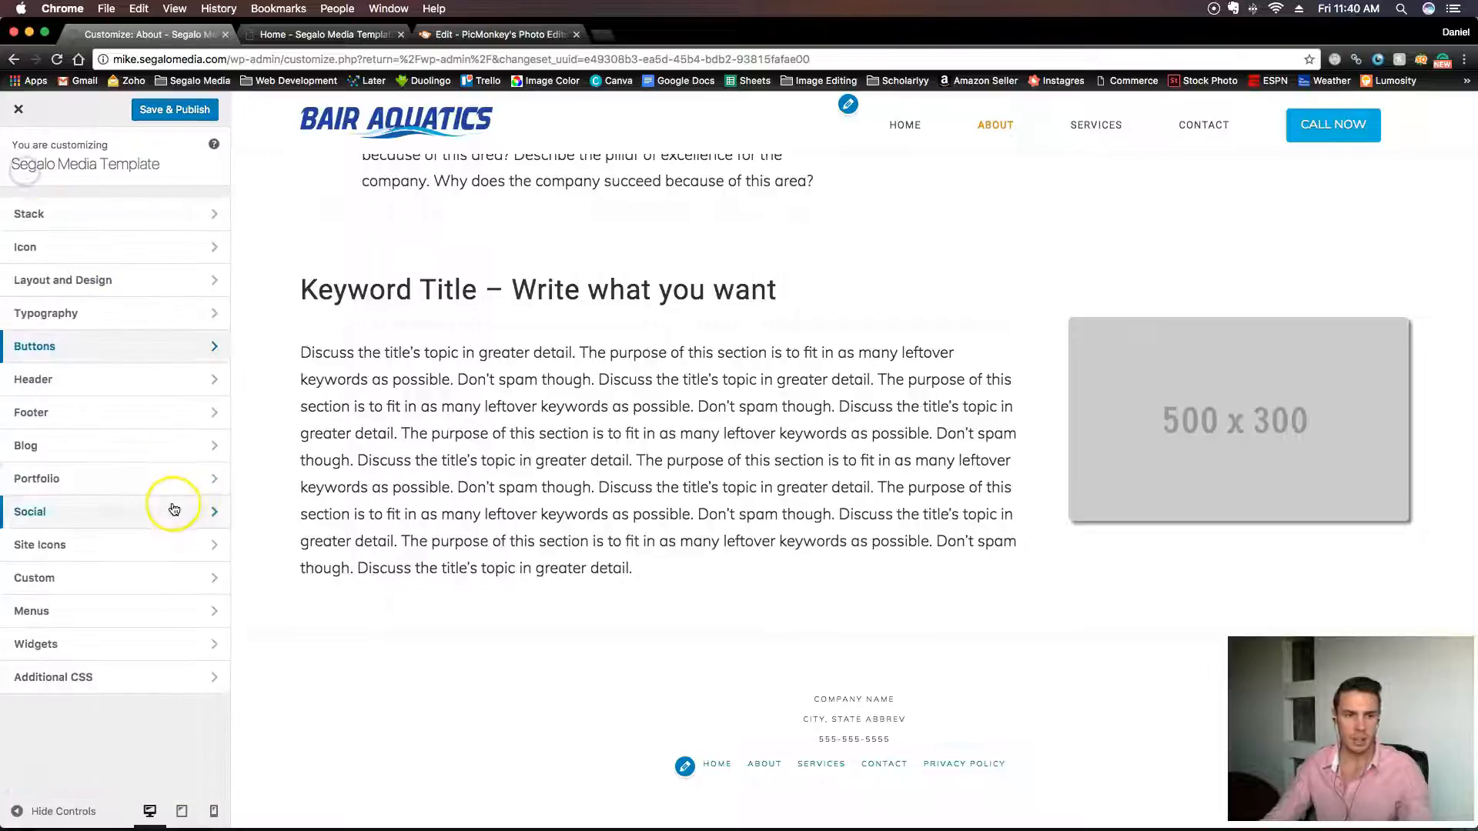
Set the Site Links color in the Typography settings to 0eb1de and check the footer links and About page in the preview.
left_click(99, 317)
scroll(99, 469, "down", 10)
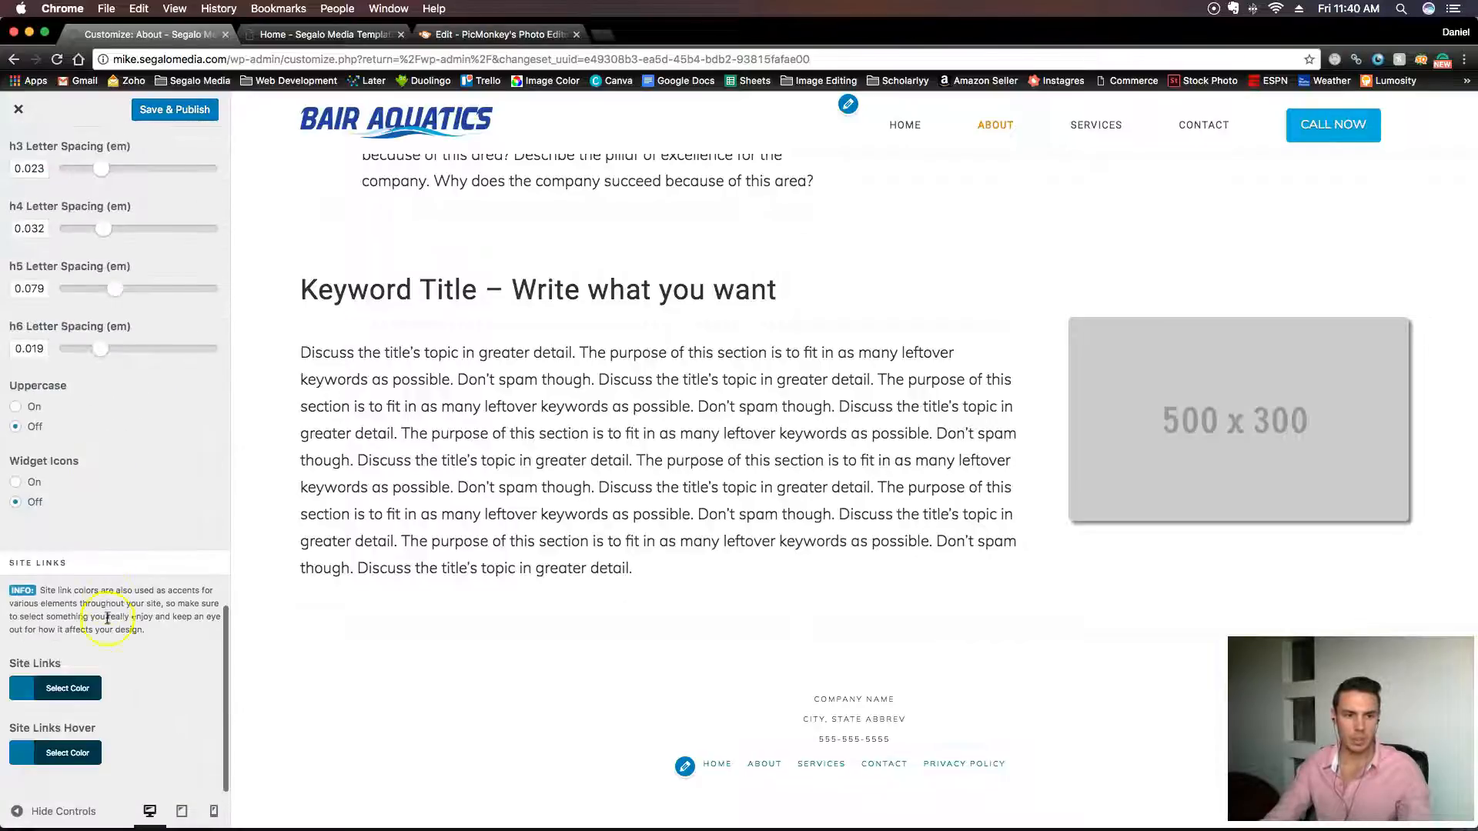
left_click(78, 688)
scroll(105, 671, "down", 3)
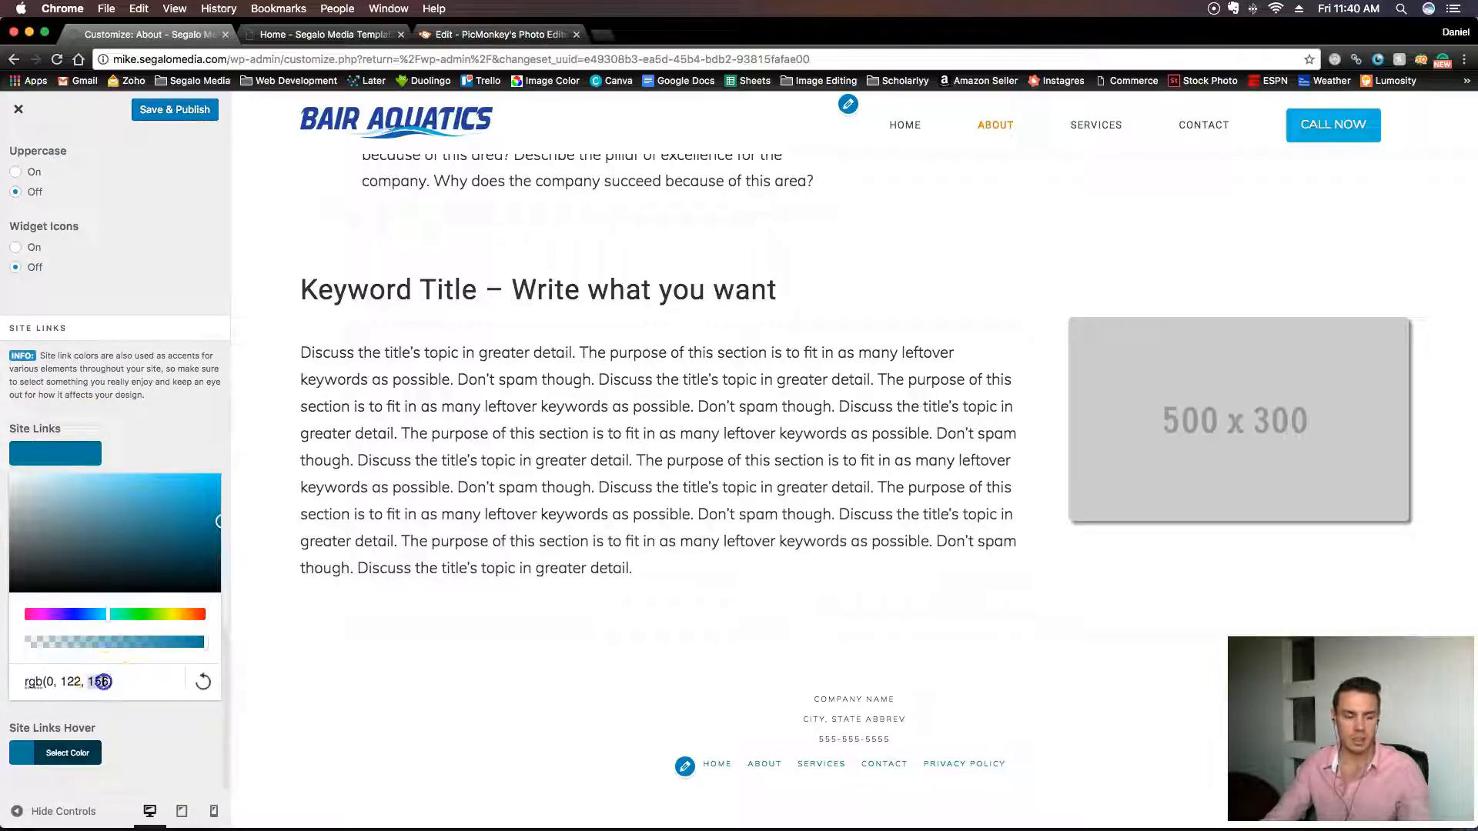
type("0eb1de")
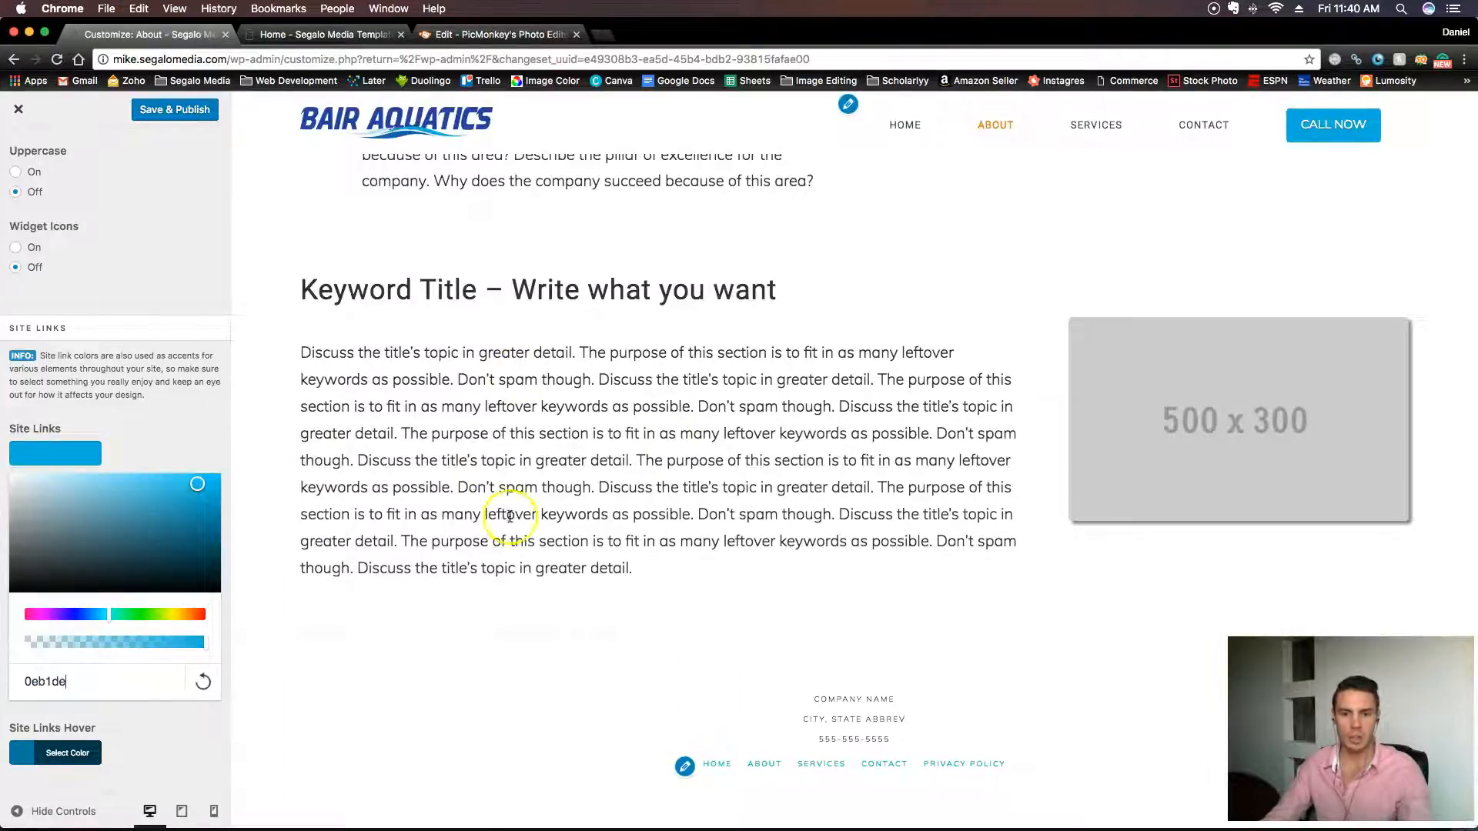
left_click_drag(1018, 766, 696, 762)
left_click(712, 686)
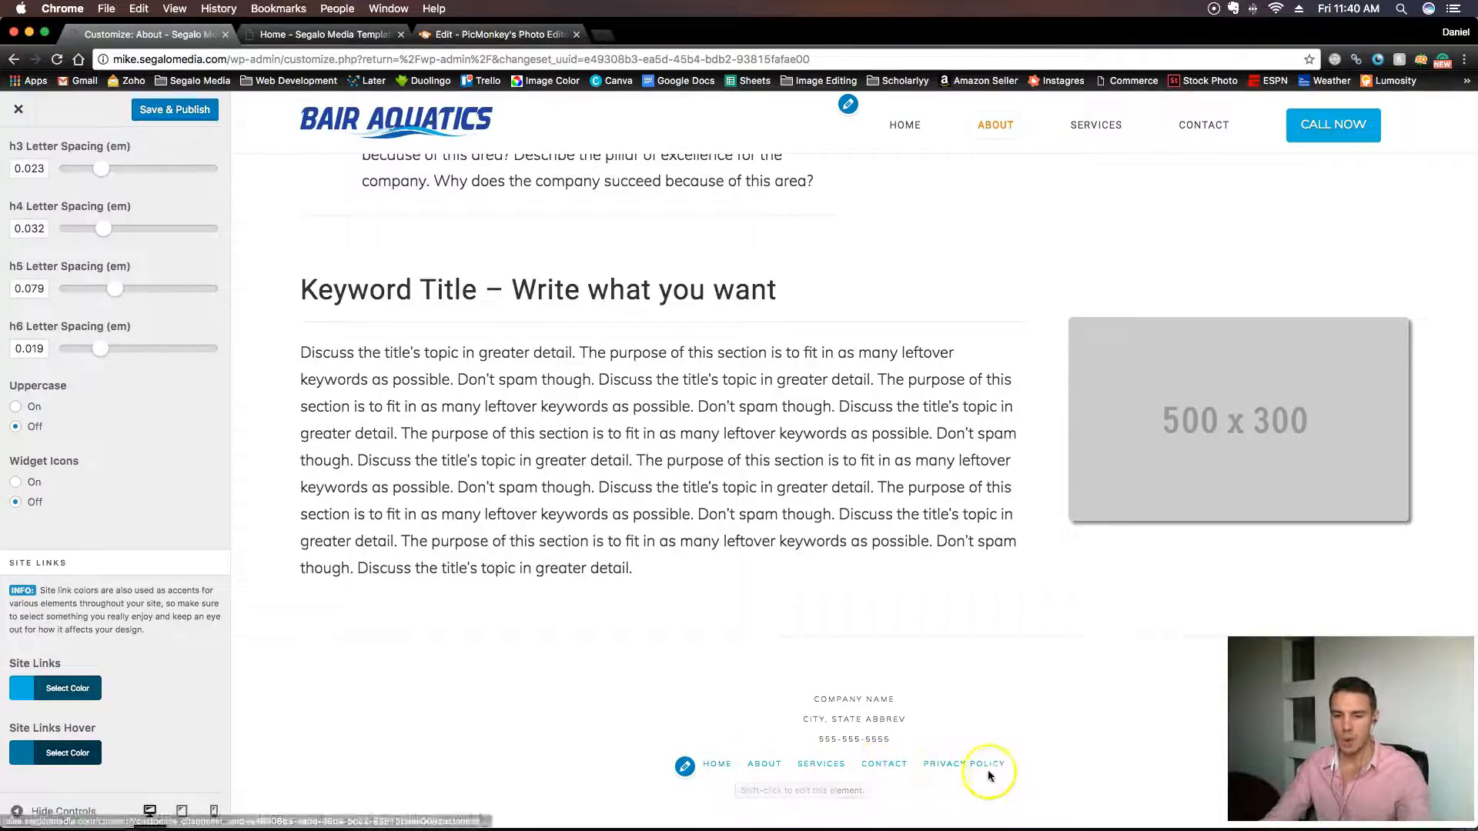
scroll(581, 539, "up", 15)
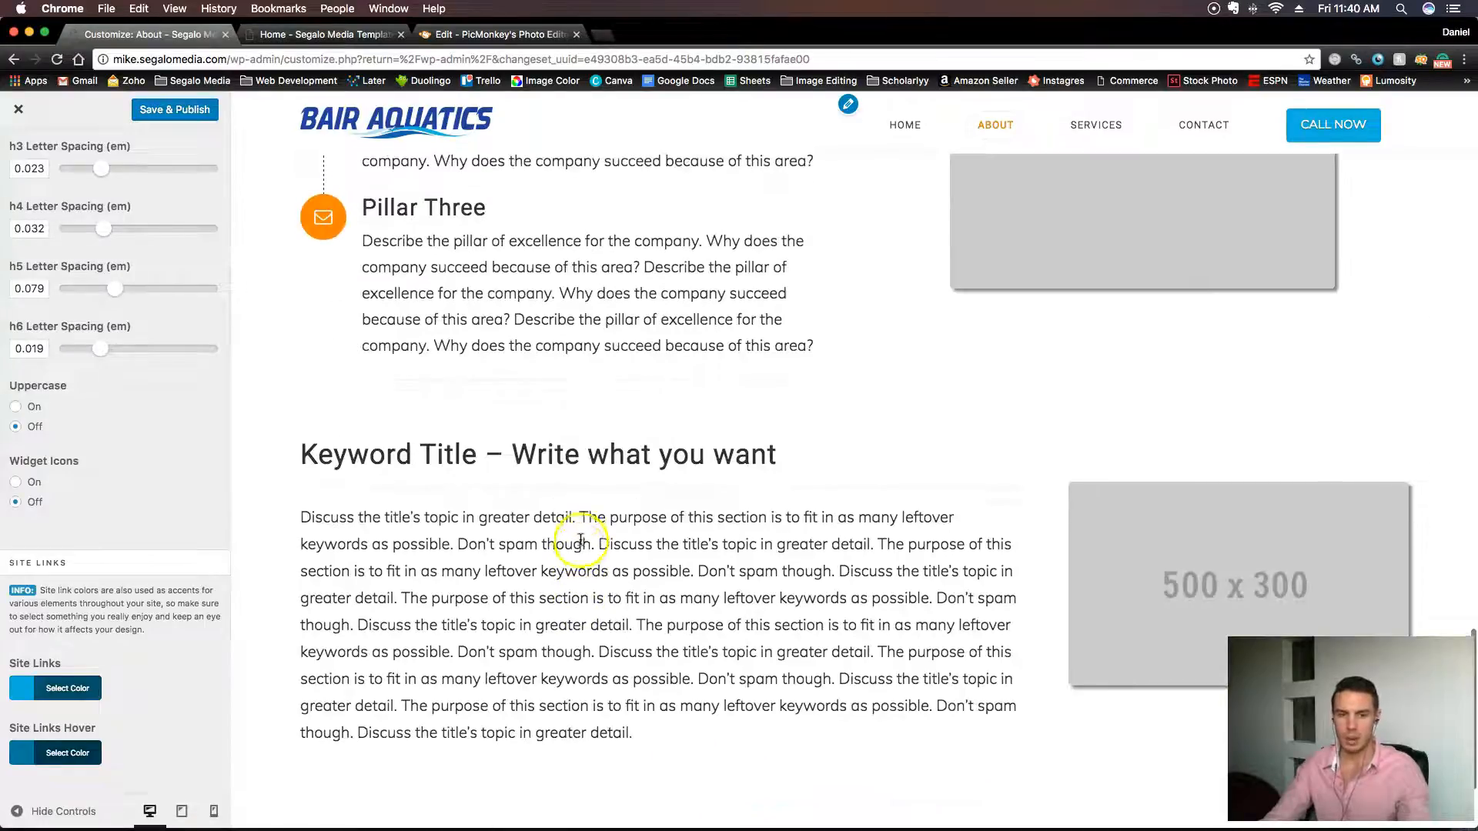
scroll(582, 541, "down", 10)
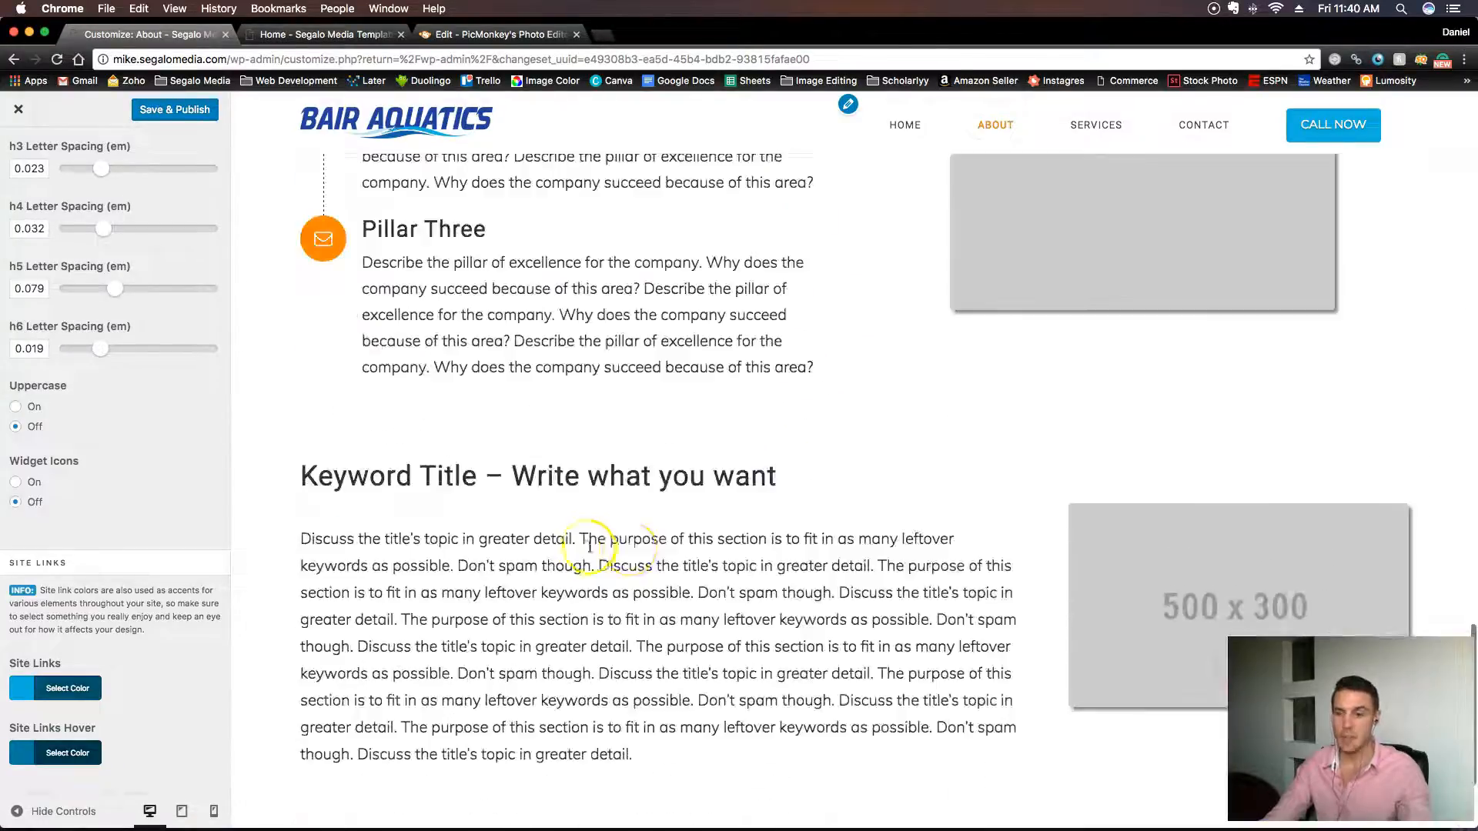
scroll(994, 737, "down", 3)
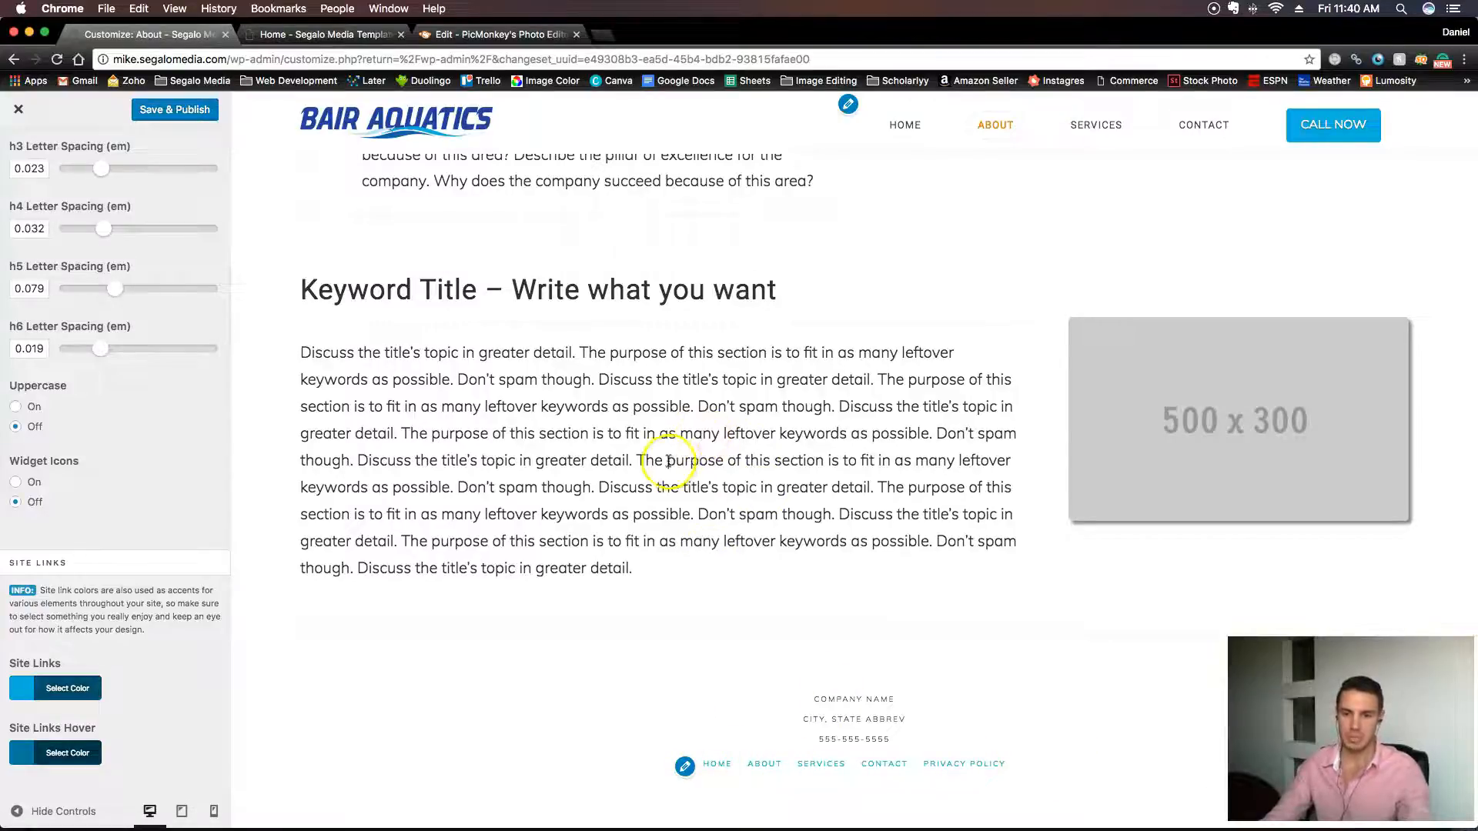
scroll(669, 462, "up", 20)
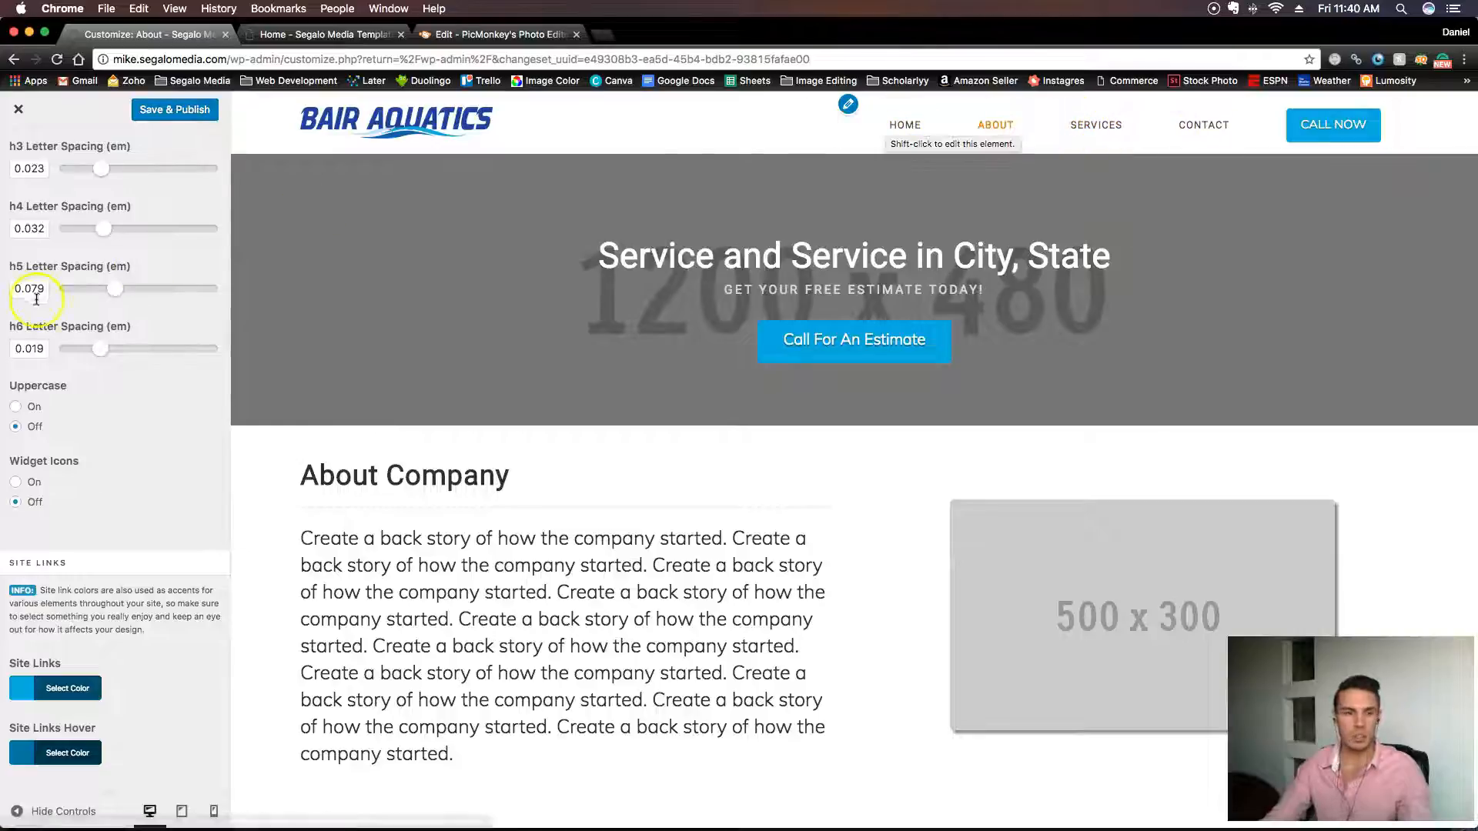
Set the Navbar Links Hover color in the Header settings to 0eb1de, and save and publish the customizations.
scroll(47, 293, "up", 10)
left_click(25, 155)
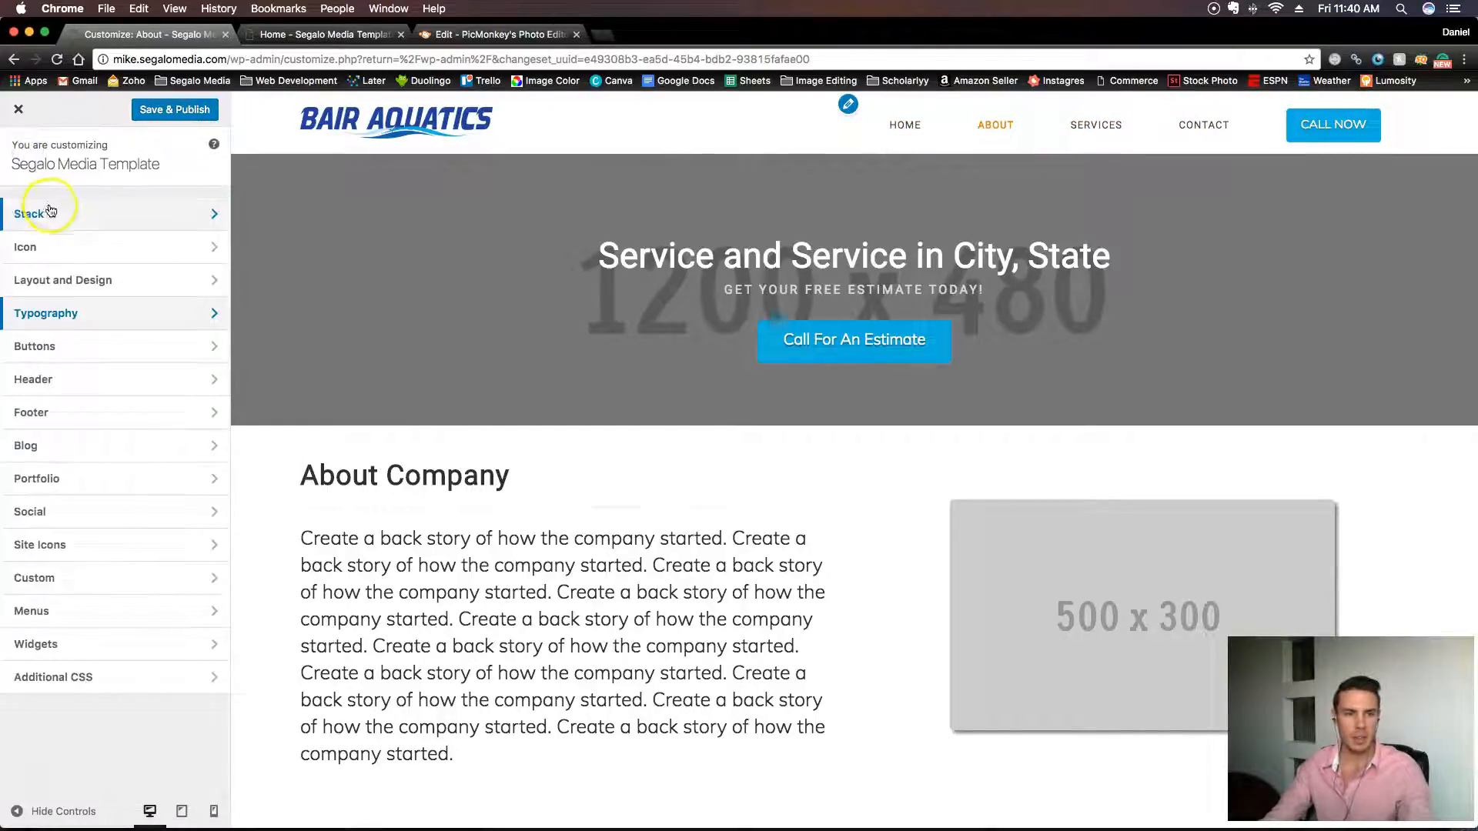
left_click(108, 380)
scroll(135, 446, "down", 15)
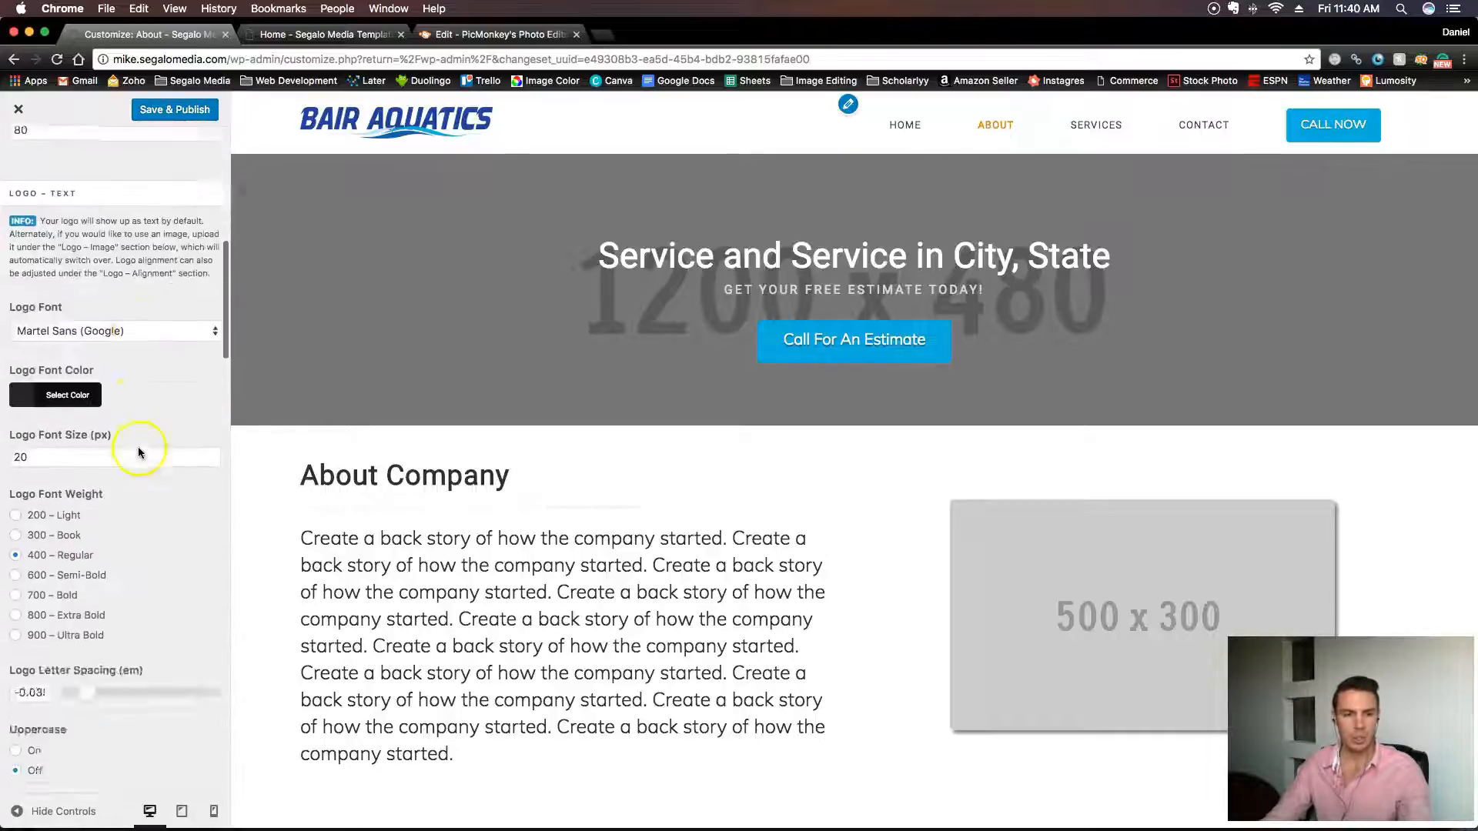
scroll(138, 448, "up", 12)
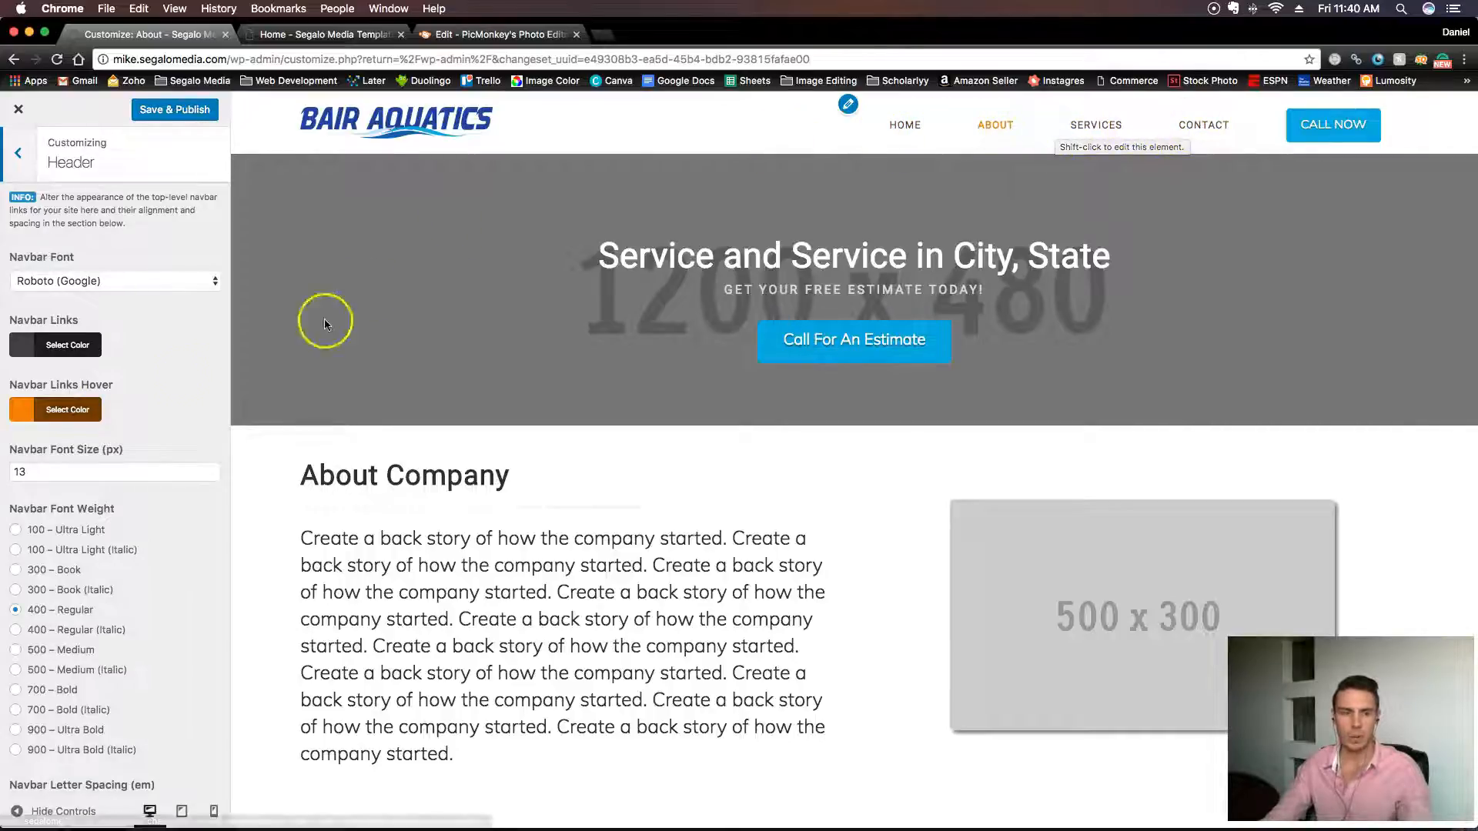
left_click(72, 412)
scroll(149, 631, "down", 1)
left_click(151, 632)
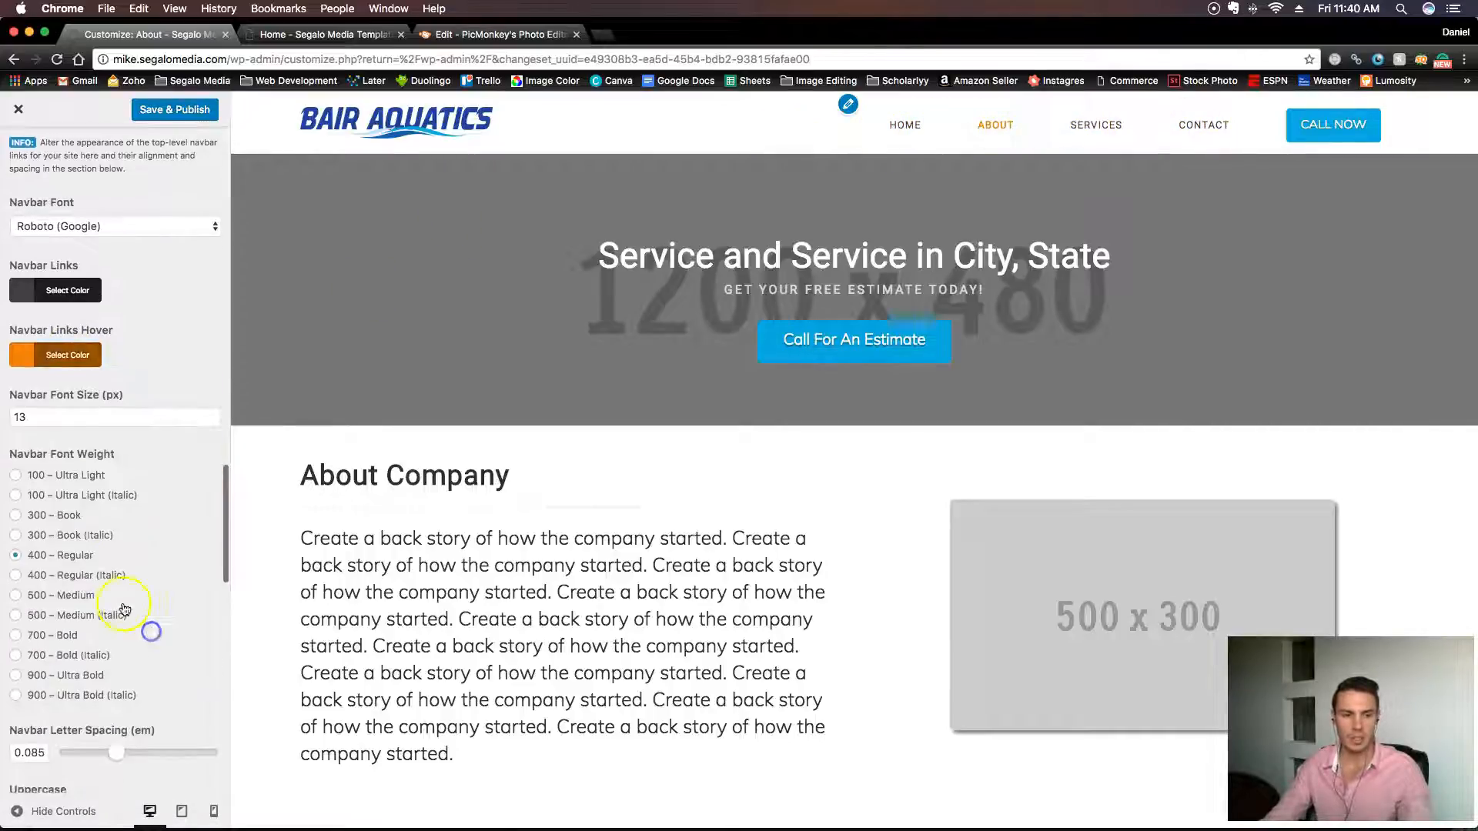
left_click(99, 355)
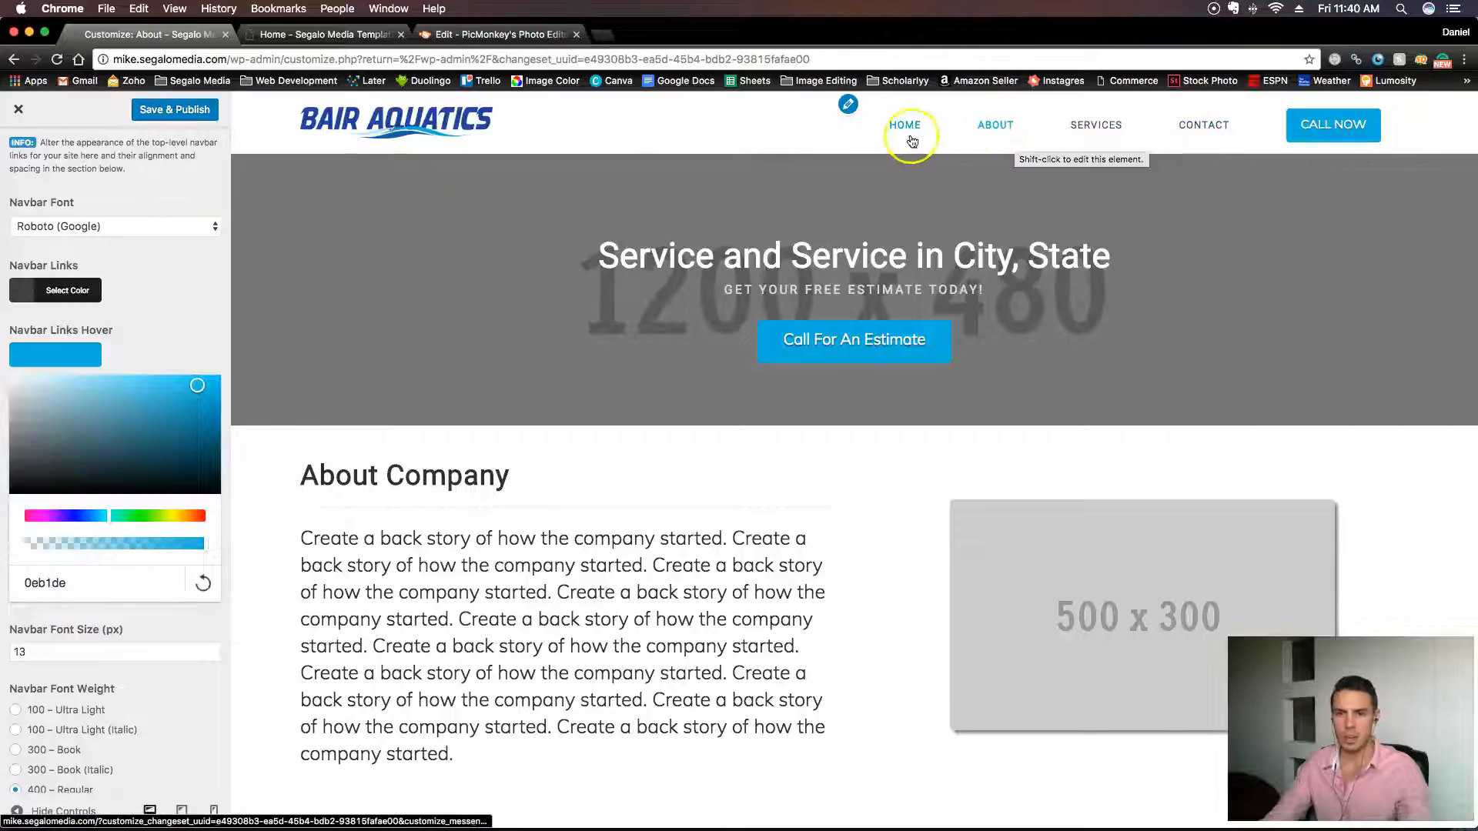
left_click(157, 114)
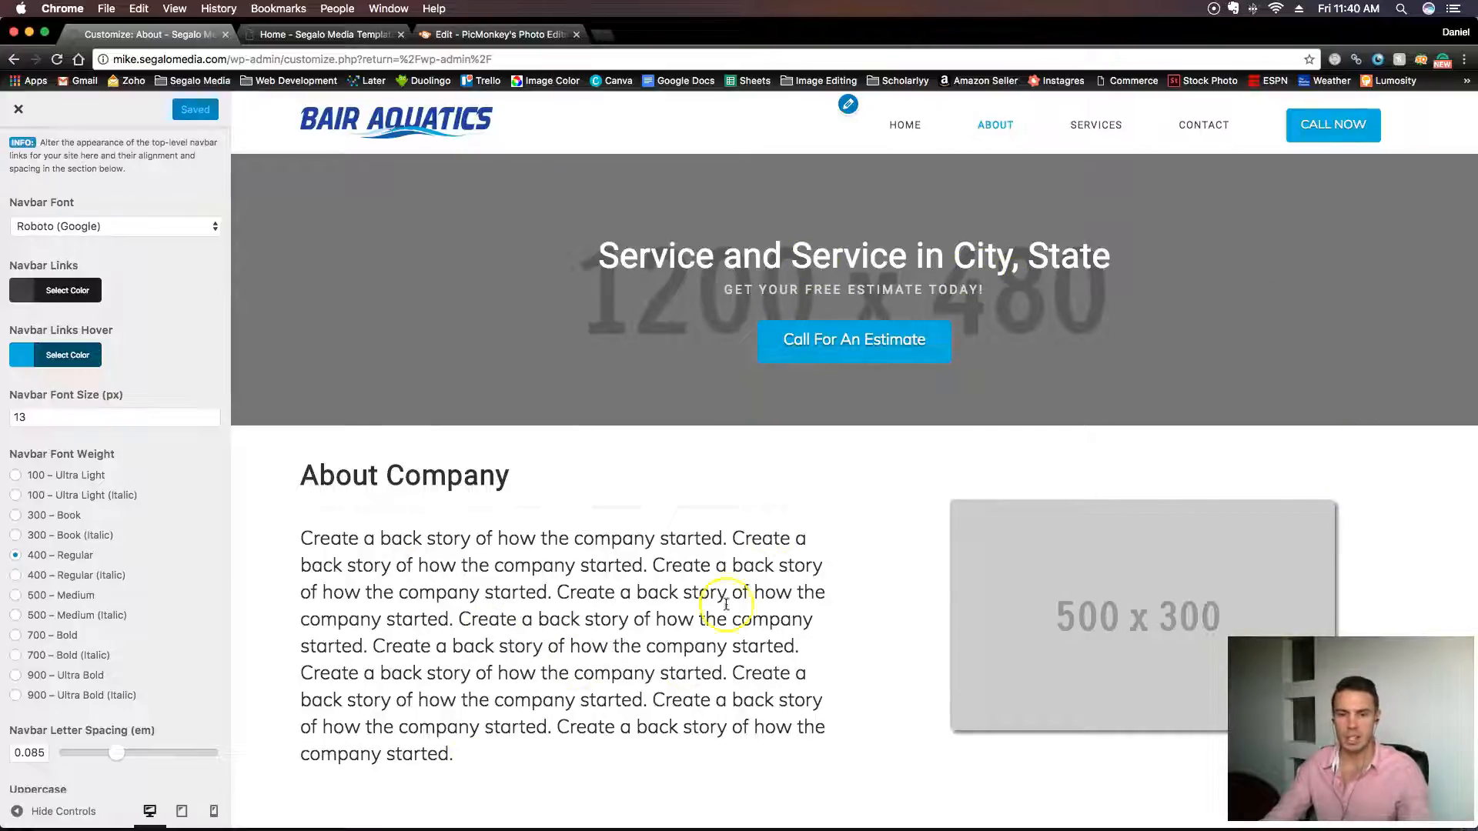
Look through the About page preview for sections that still use the template's orange.
scroll(1001, 531, "down", 8)
scroll(649, 493, "up", 8)
scroll(648, 492, "down", 6)
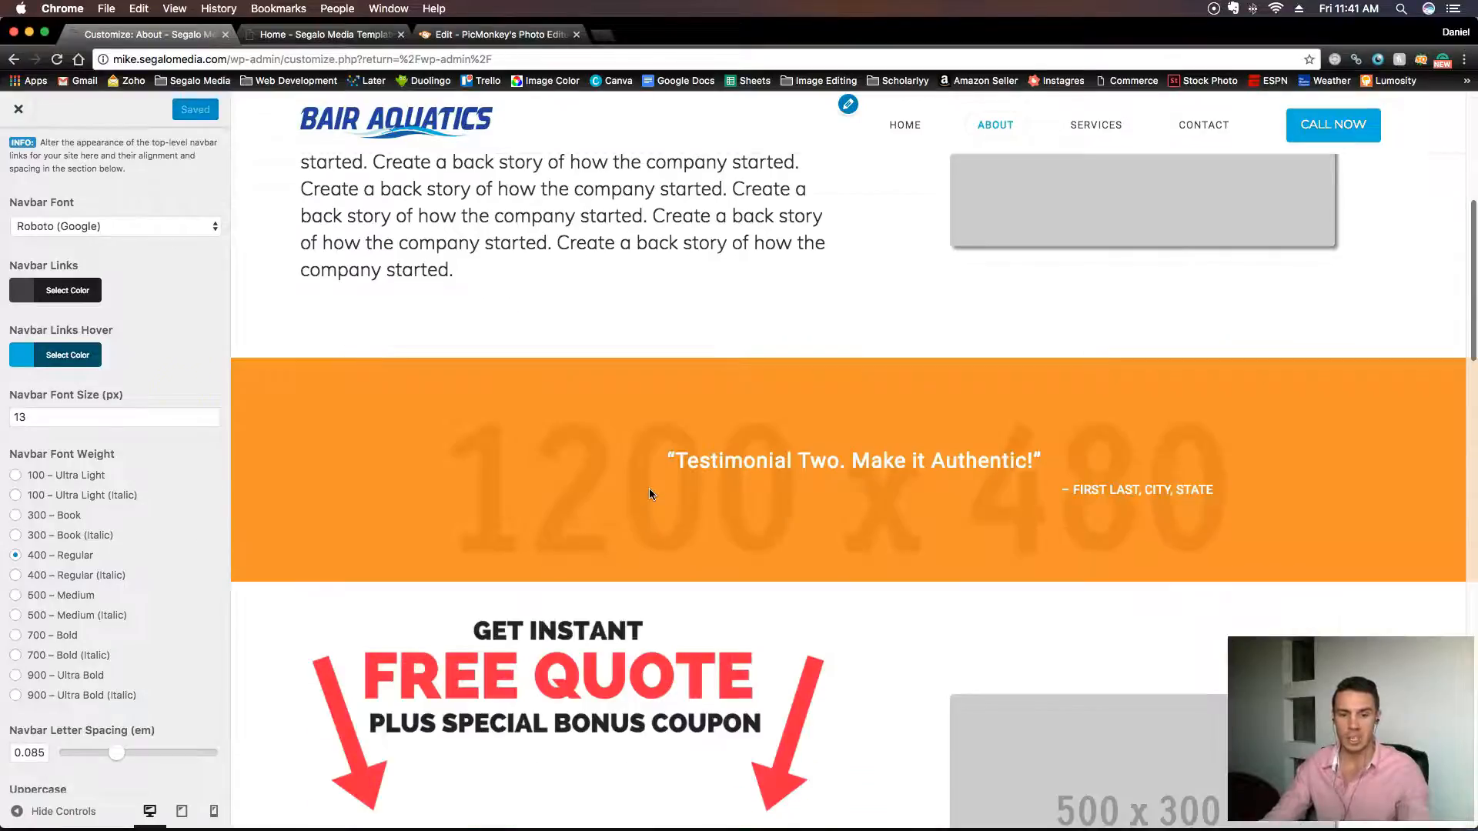
Leave the Header settings and bring up the Headings options in the Typography settings.
scroll(663, 500, "down", 6)
scroll(655, 500, "up", 12)
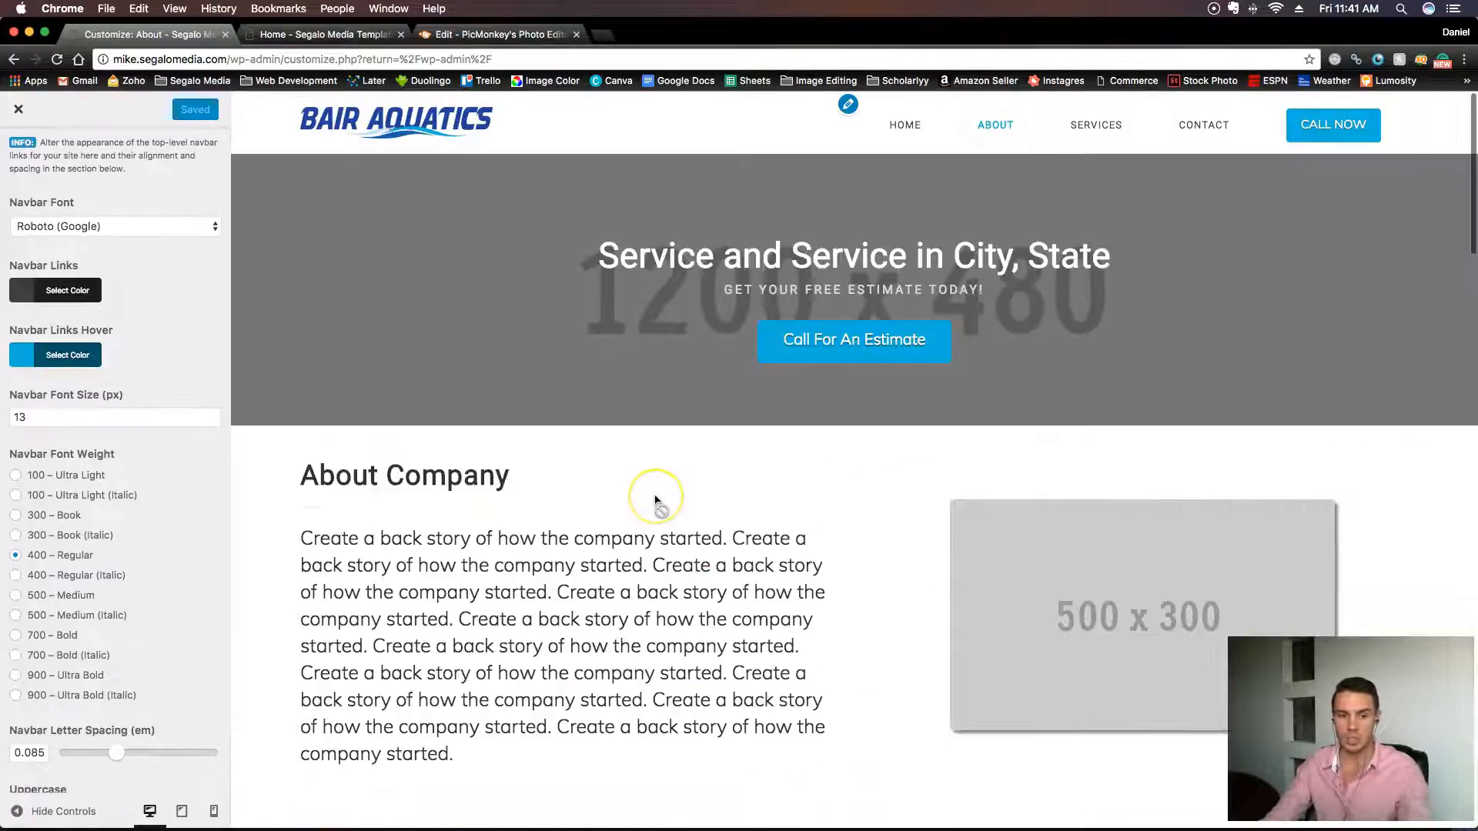
scroll(116, 286, "up", 10)
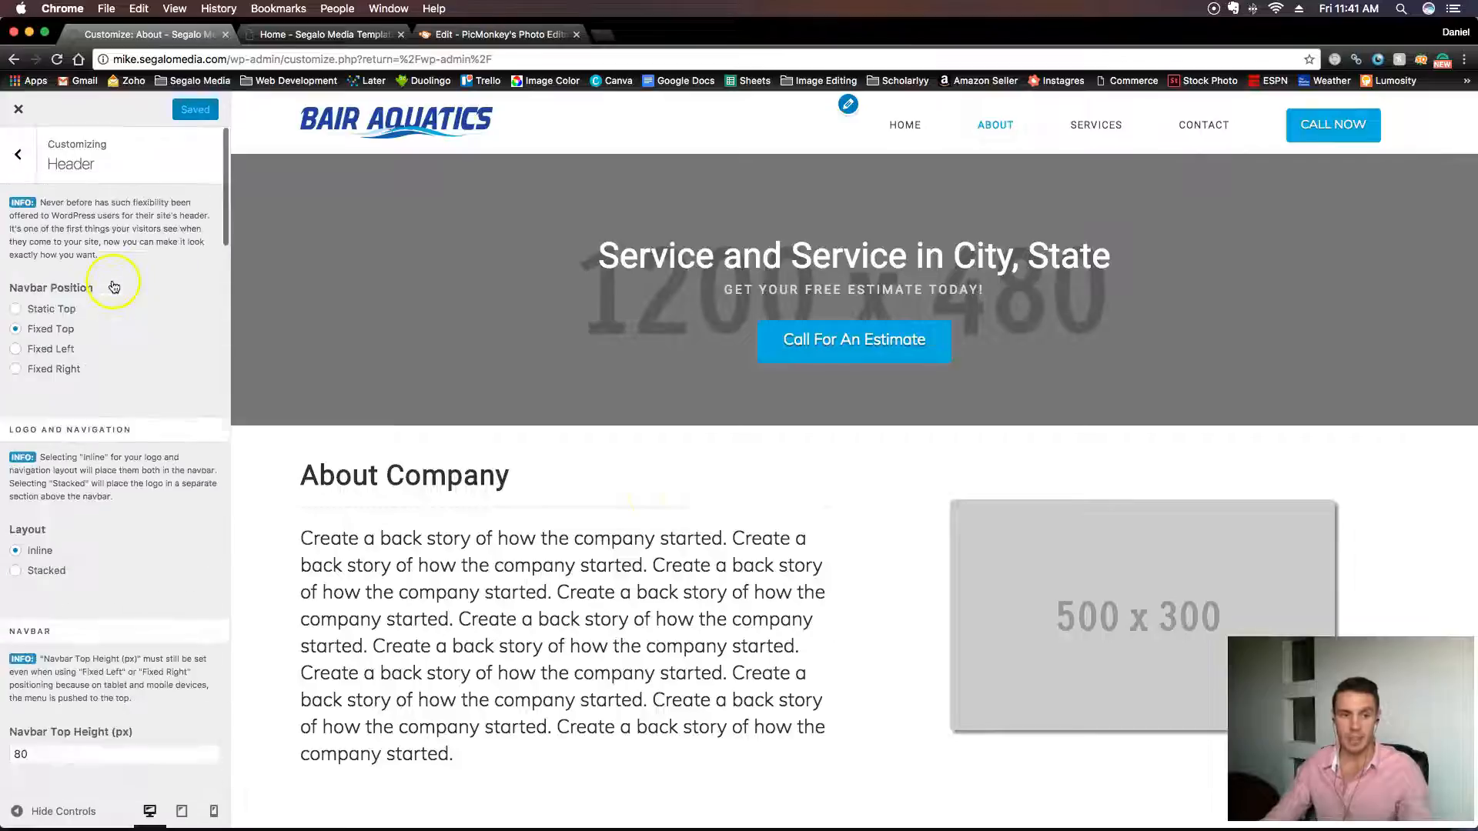
left_click(15, 158)
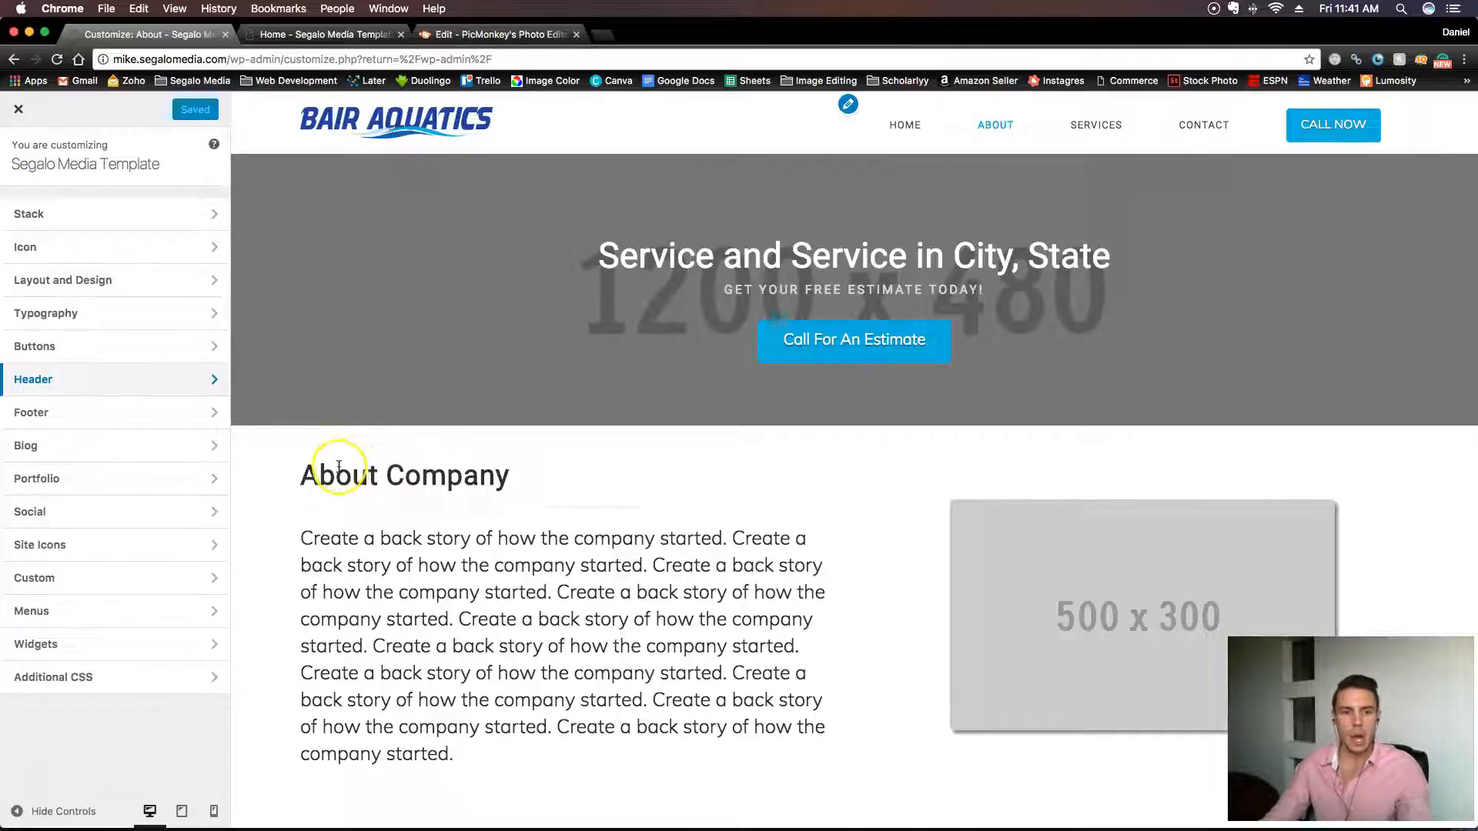
left_click(123, 320)
scroll(116, 385, "down", 15)
scroll(116, 384, "up", 15)
scroll(117, 391, "down", 3)
scroll(119, 393, "down", 4)
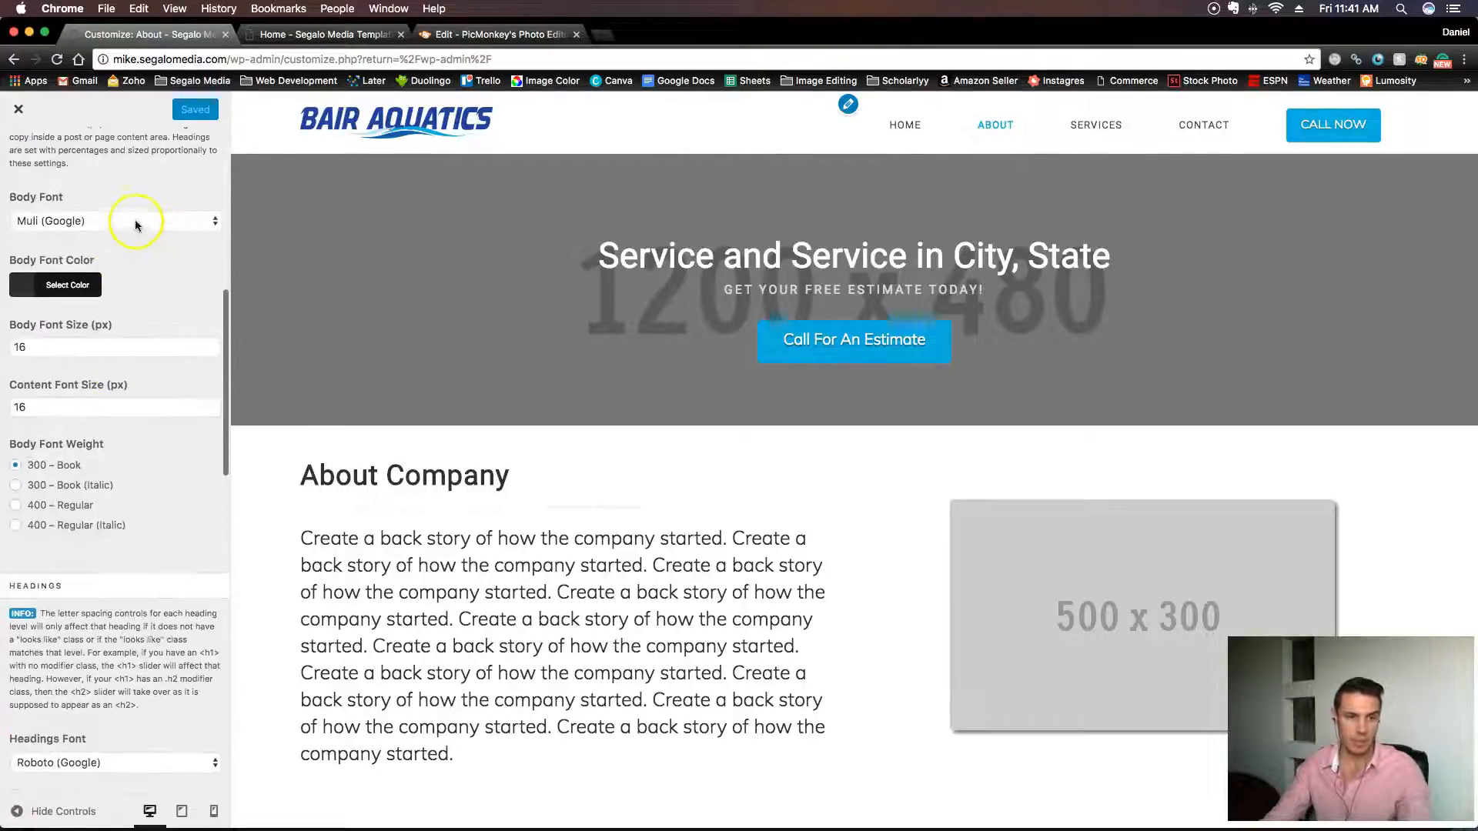
scroll(114, 393, "down", 6)
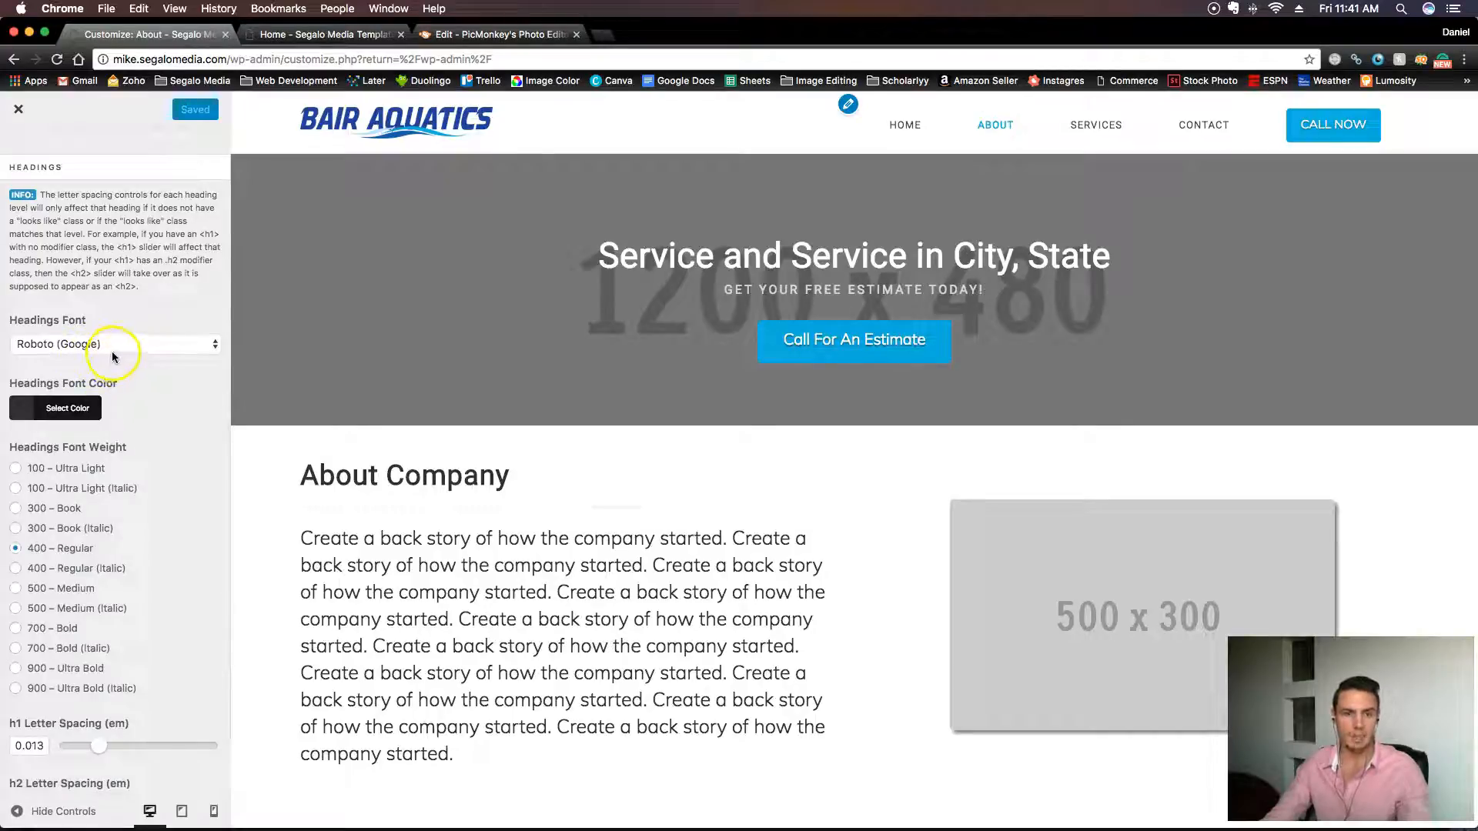
Try Raleway (Google) as the Headings Font for the site.
left_click(113, 347)
scroll(131, 485, "down", 4)
scroll(135, 496, "down", 8)
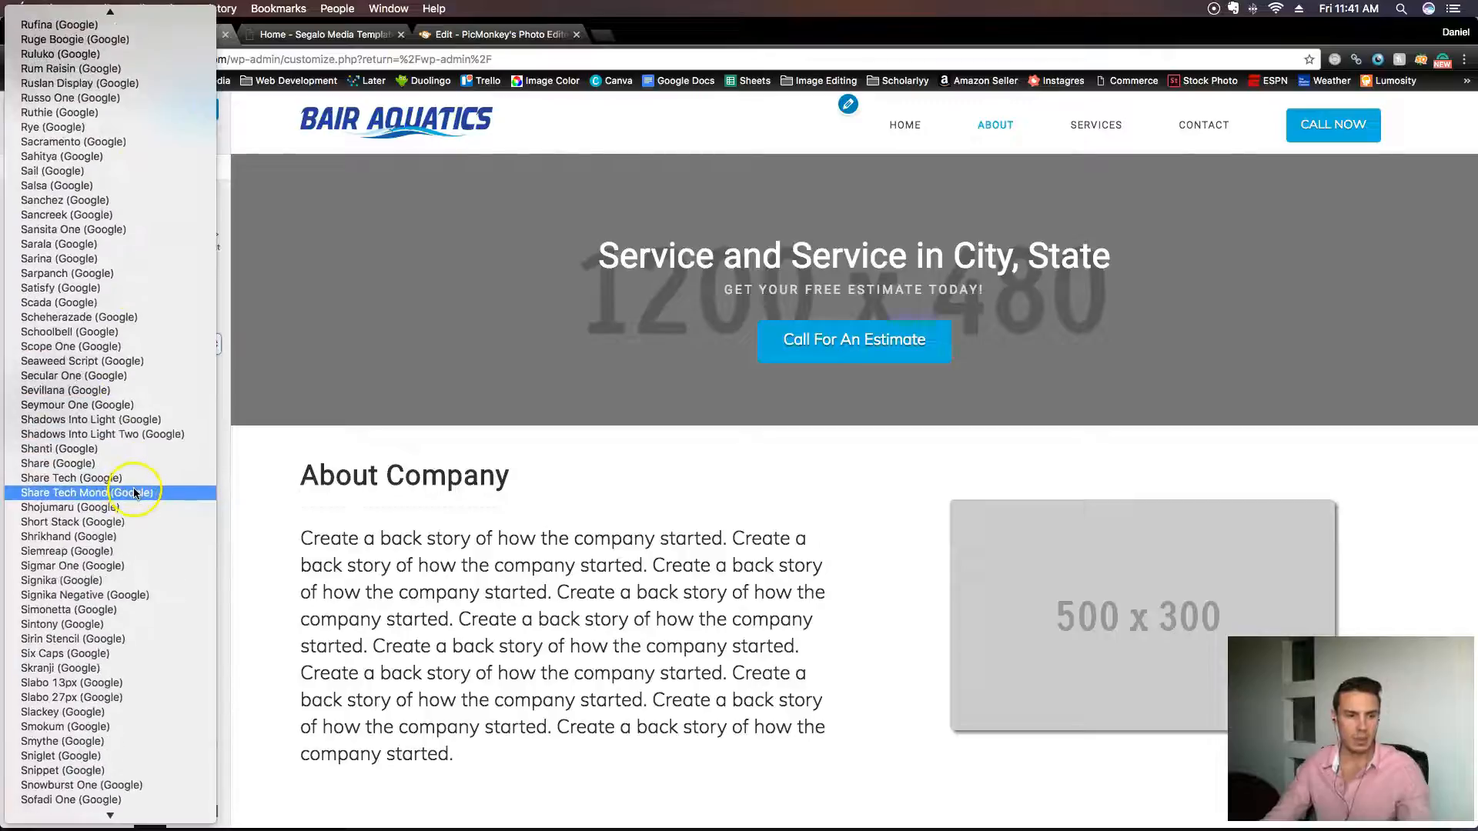
scroll(132, 493, "up", 3)
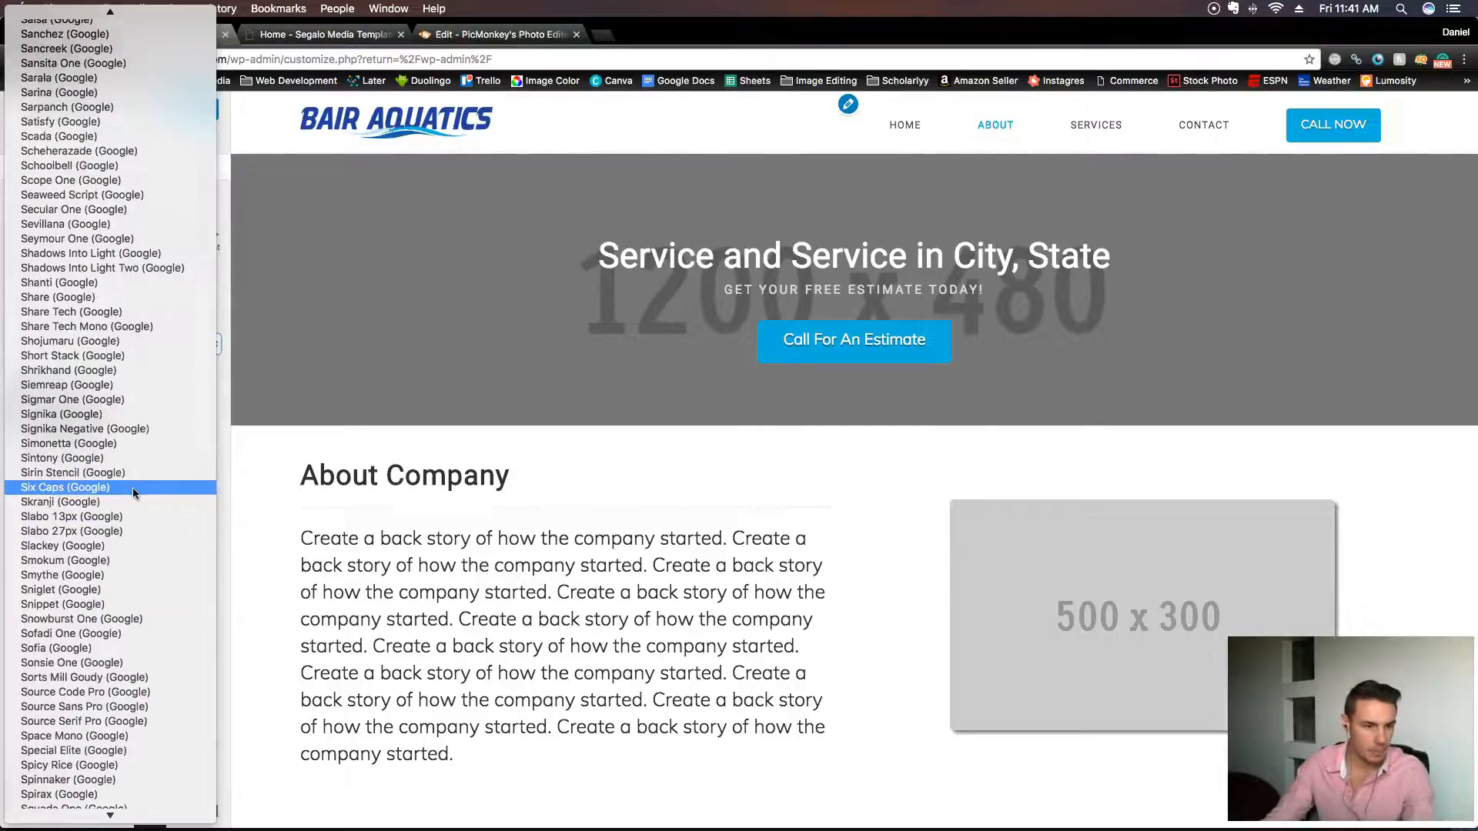
scroll(131, 496, "up", 15)
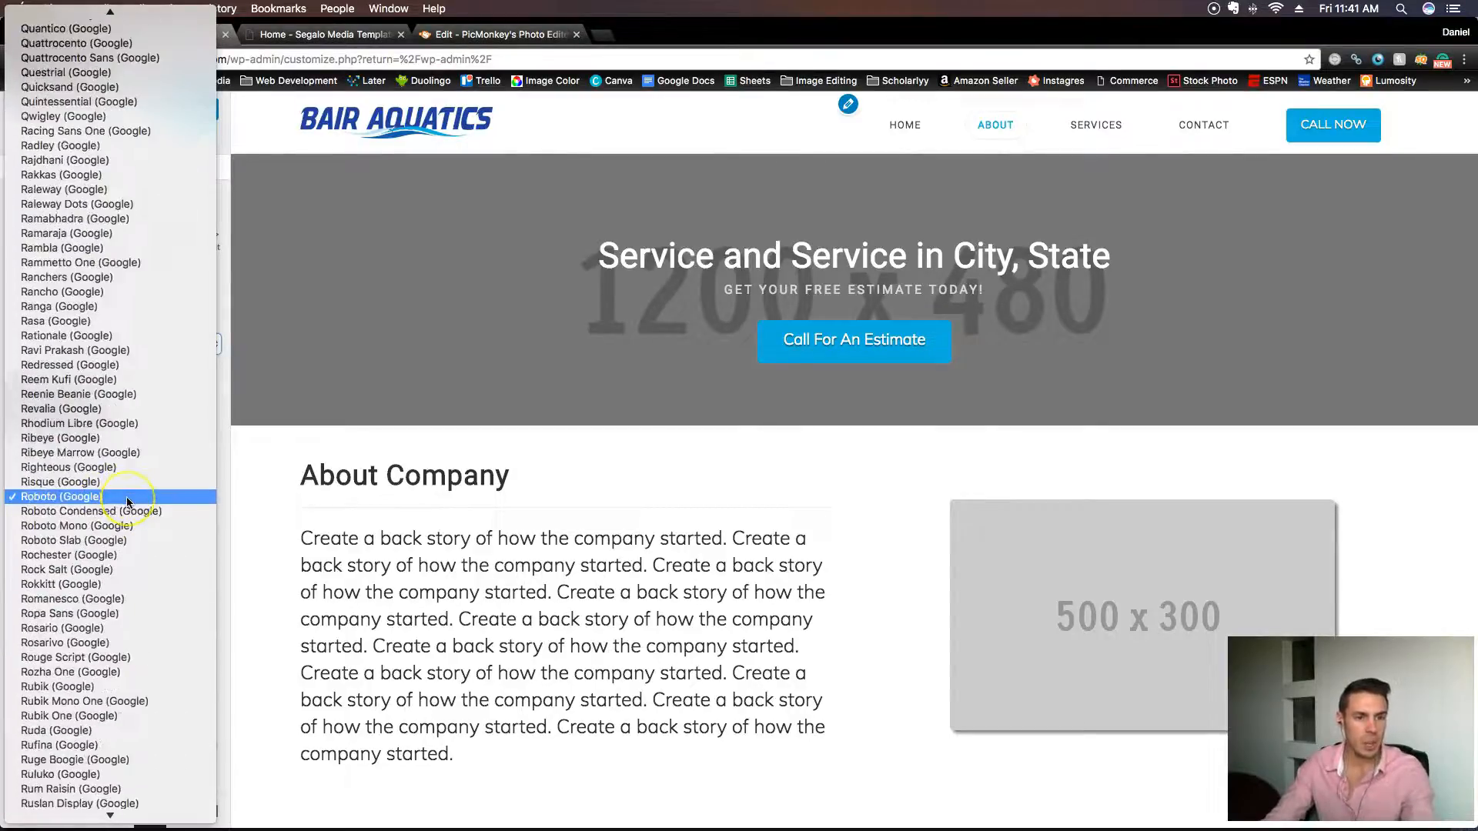
scroll(126, 497, "up", 5)
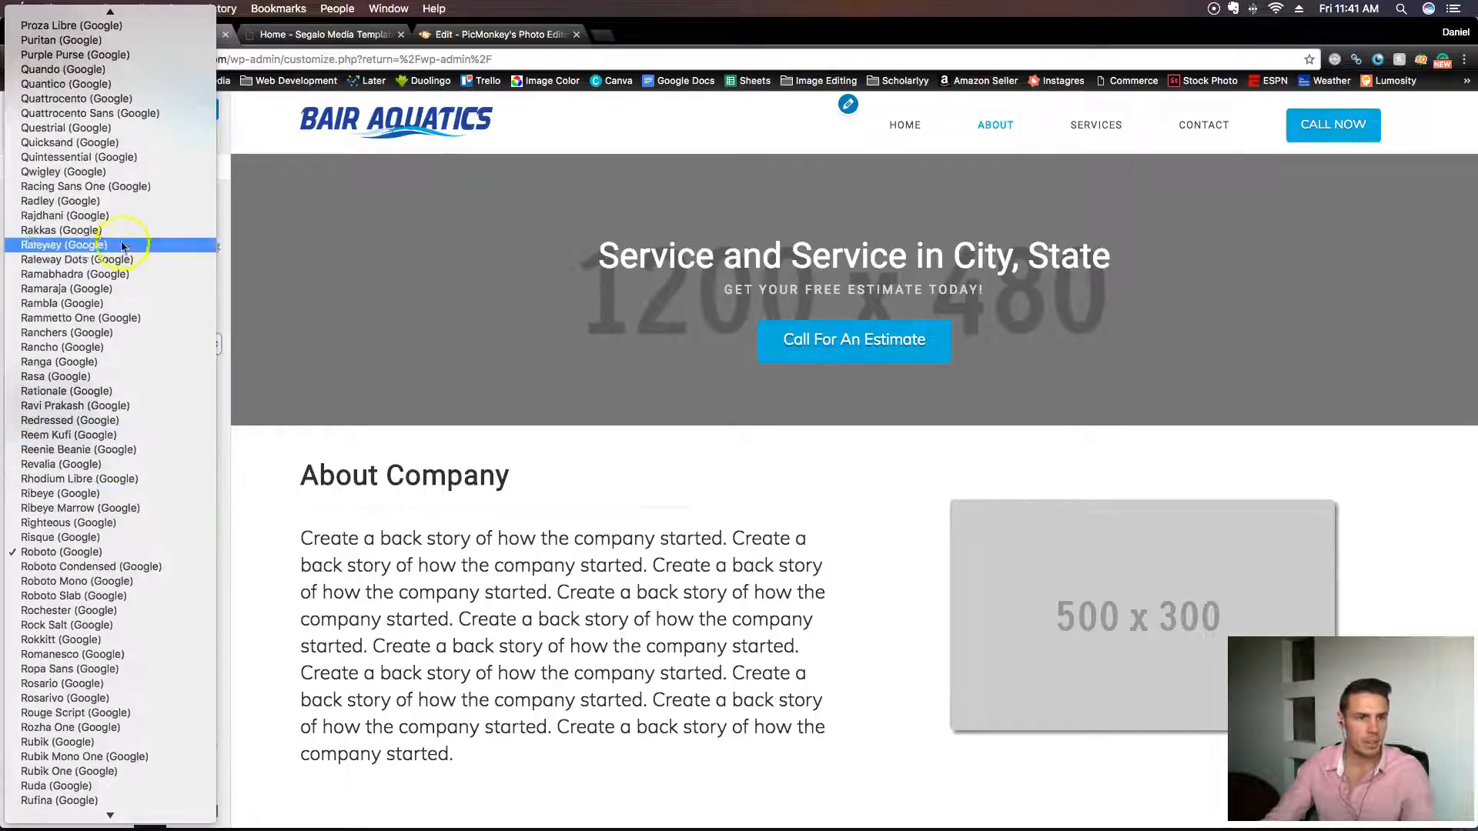
left_click(112, 245)
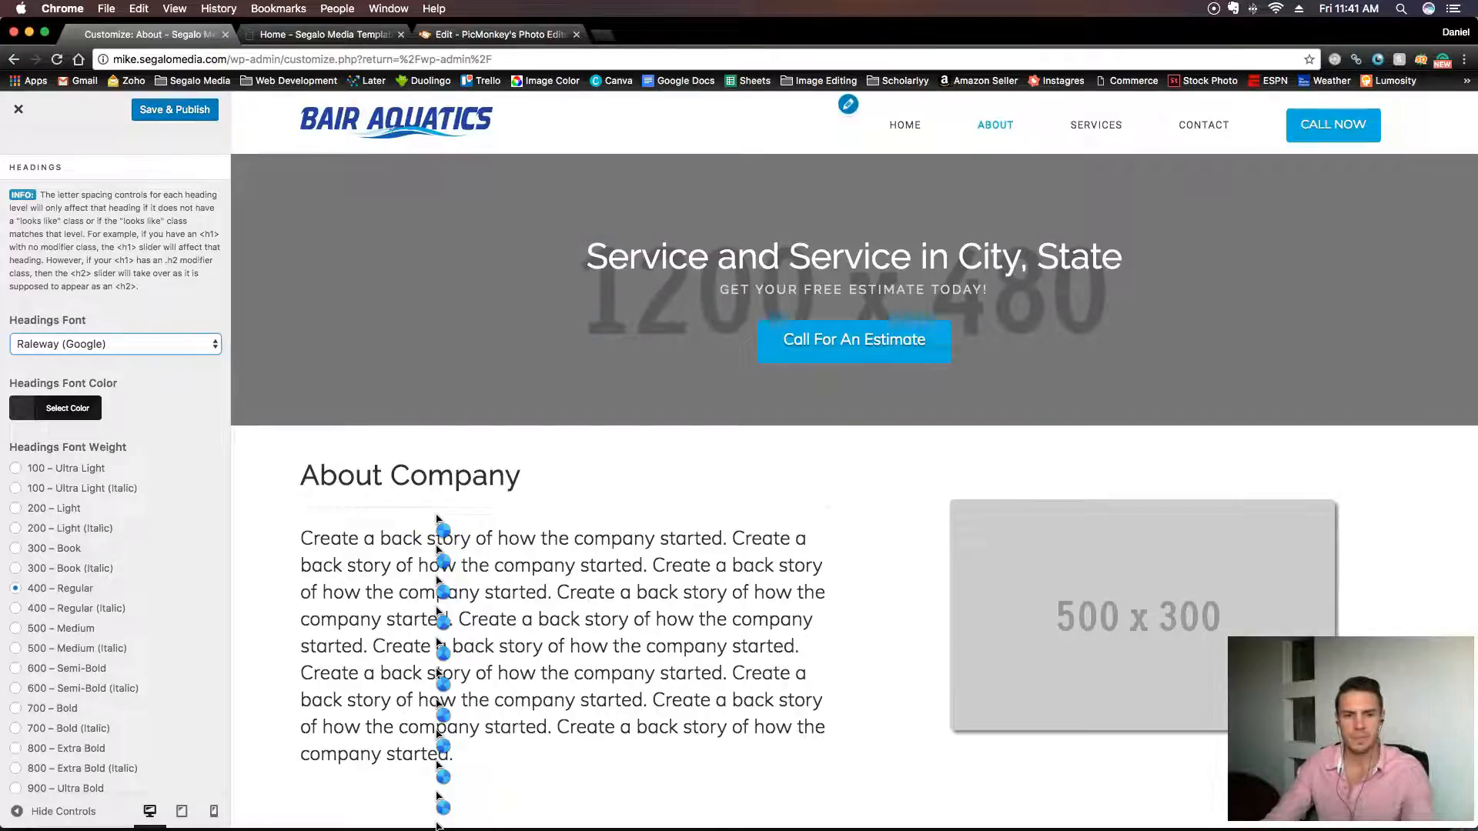
Try Poppins (Google) as the Headings Font in place of Raleway.
left_click(87, 354)
scroll(109, 439, "up", 10)
scroll(109, 456, "down", 2)
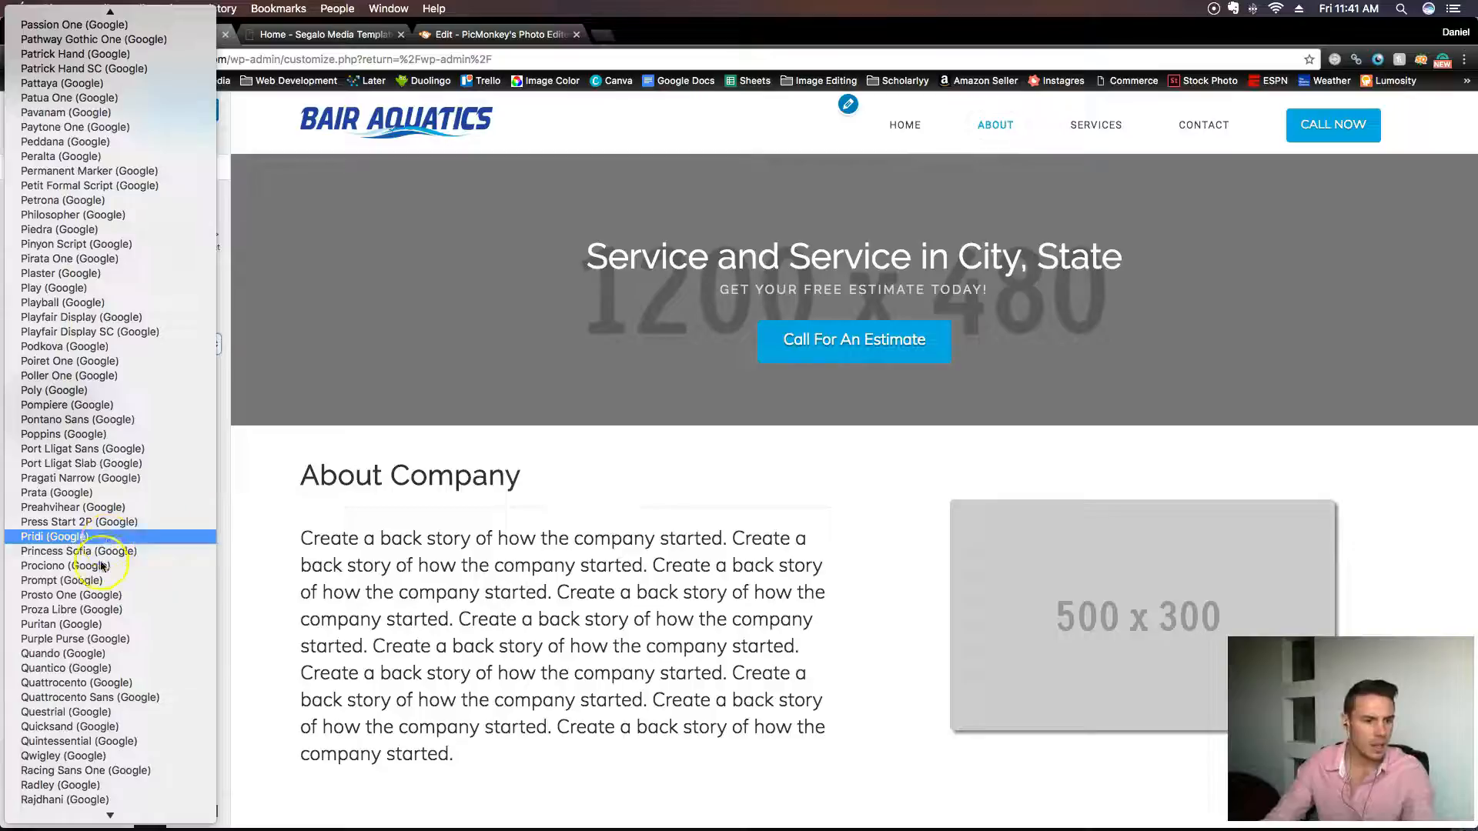
left_click(64, 435)
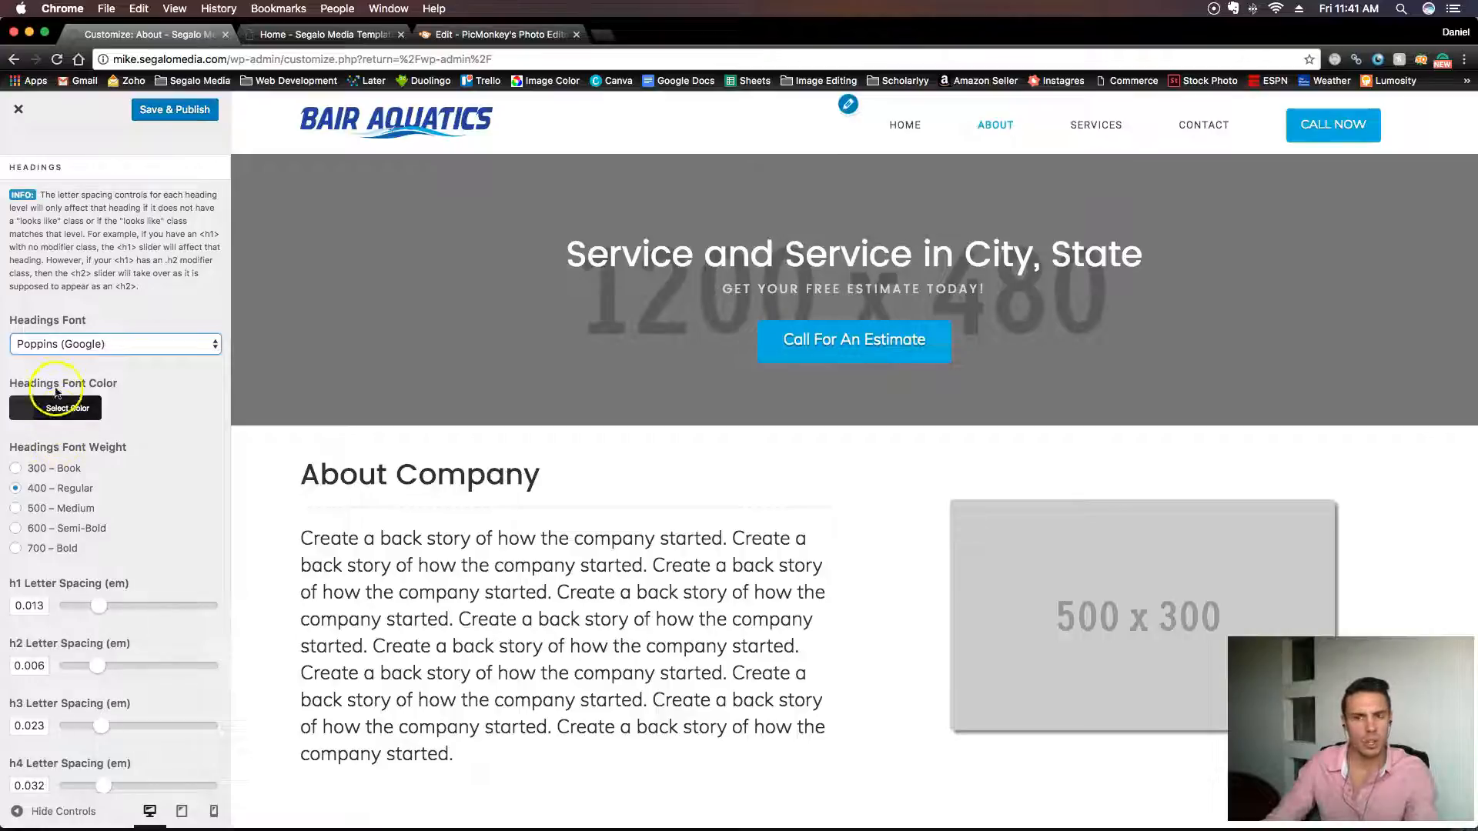
Browse the Google fonts for another heading typeface and try Hind (Google) as the Headings Font.
left_click(77, 349)
scroll(99, 436, "up", 10)
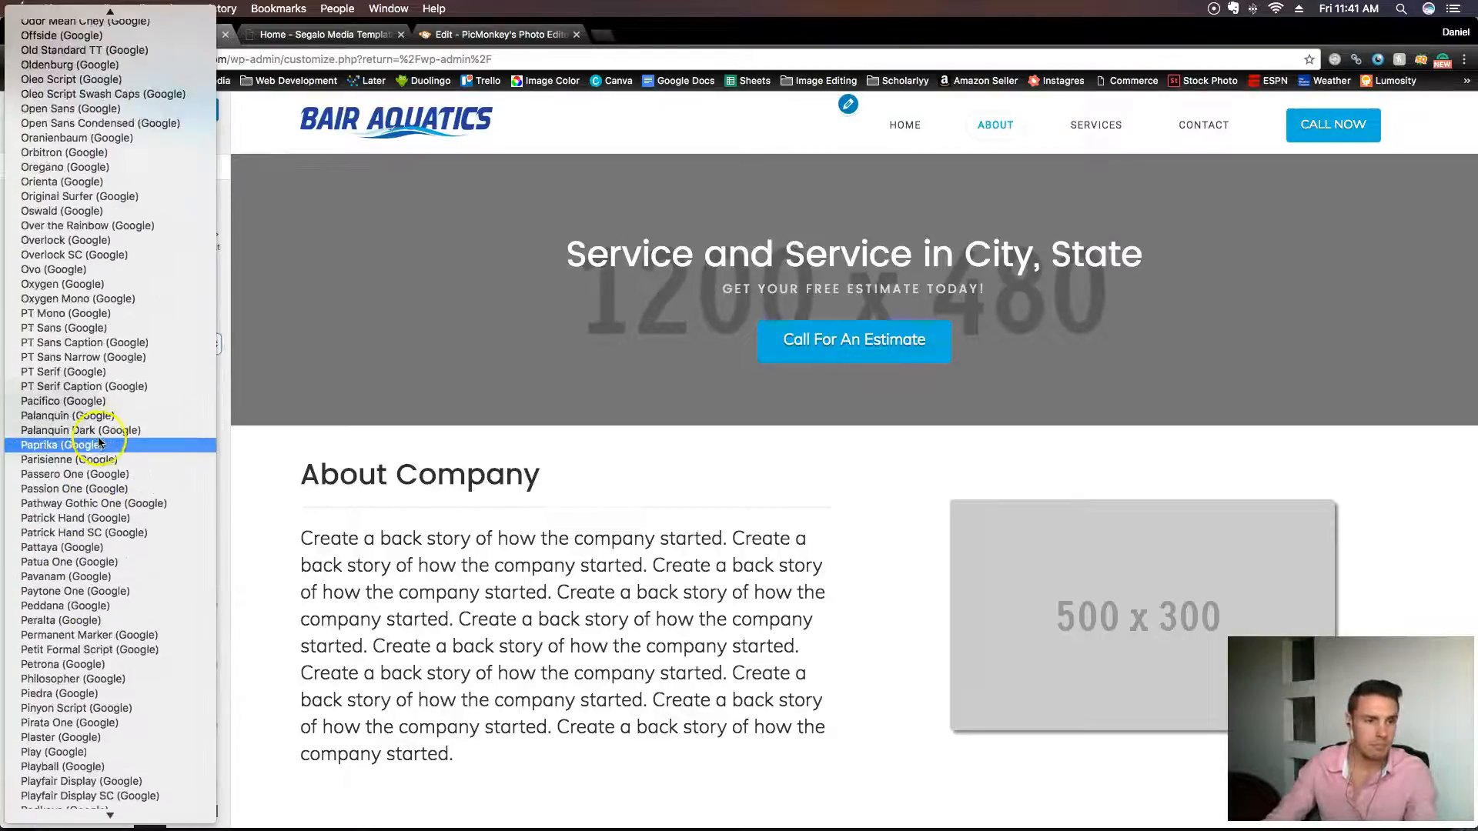
scroll(99, 441, "up", 5)
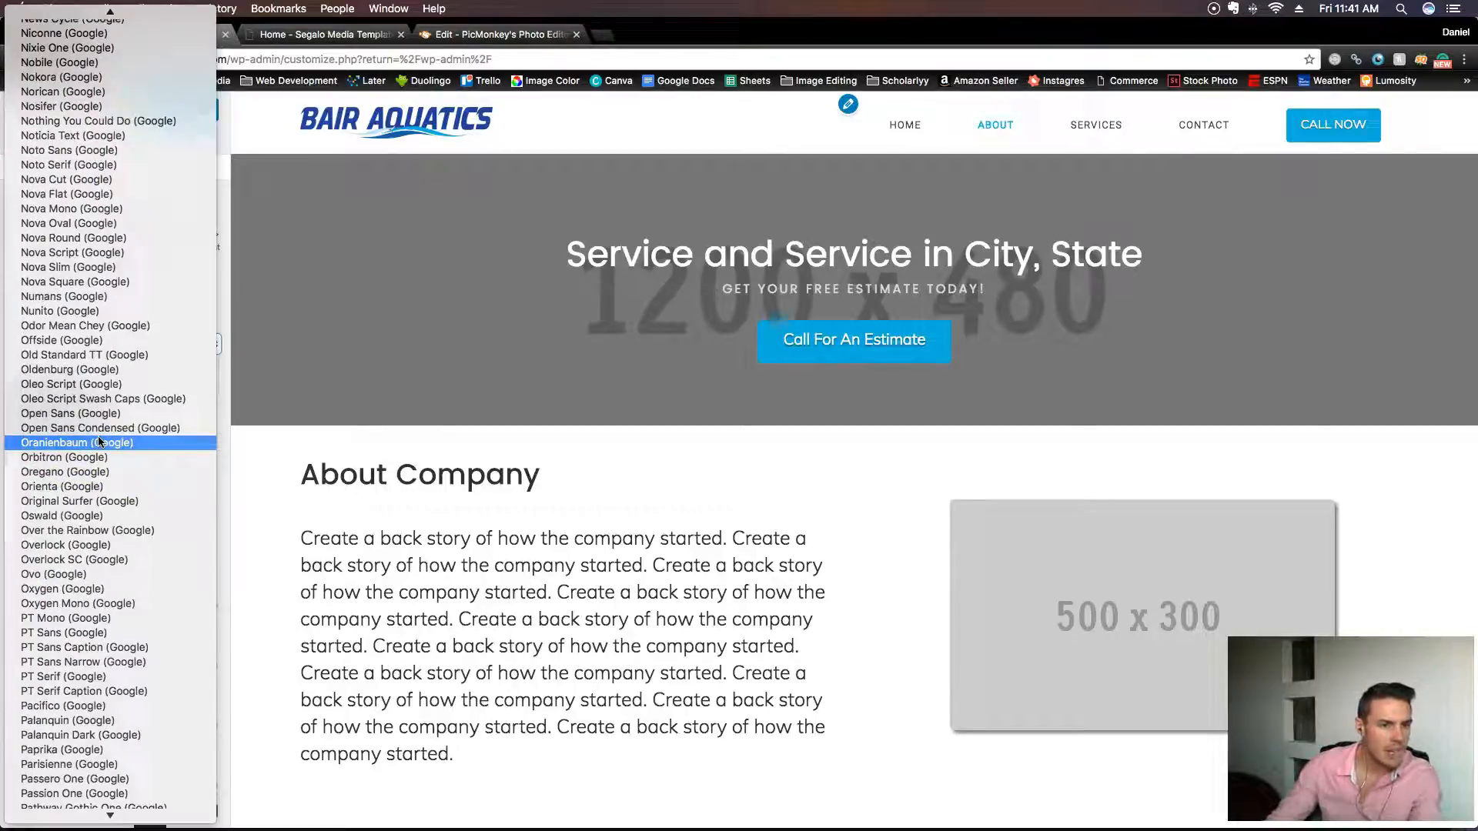
scroll(98, 441, "up", 6)
scroll(99, 441, "up", 15)
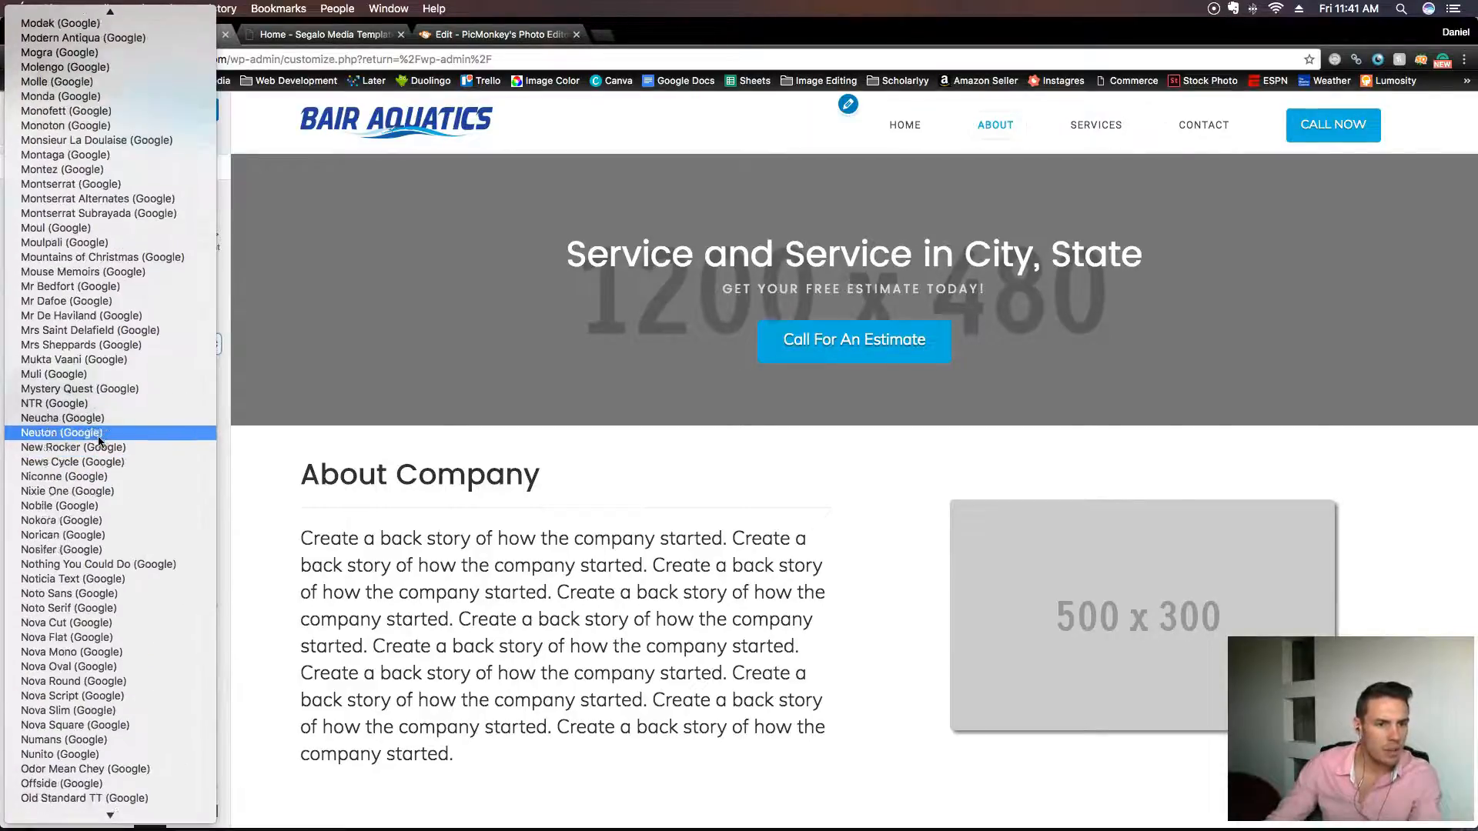
scroll(99, 440, "up", 8)
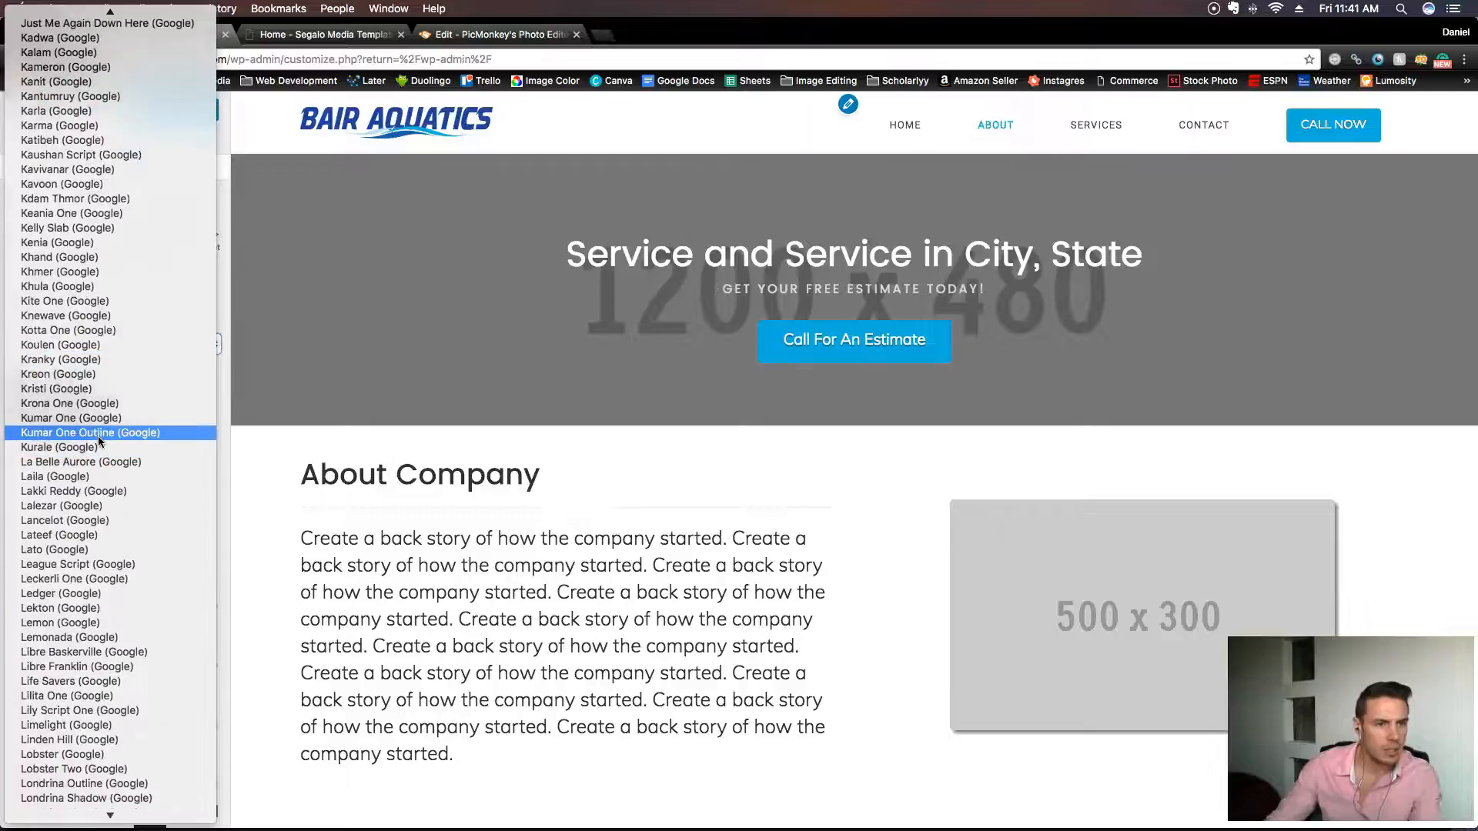
scroll(99, 441, "up", 5)
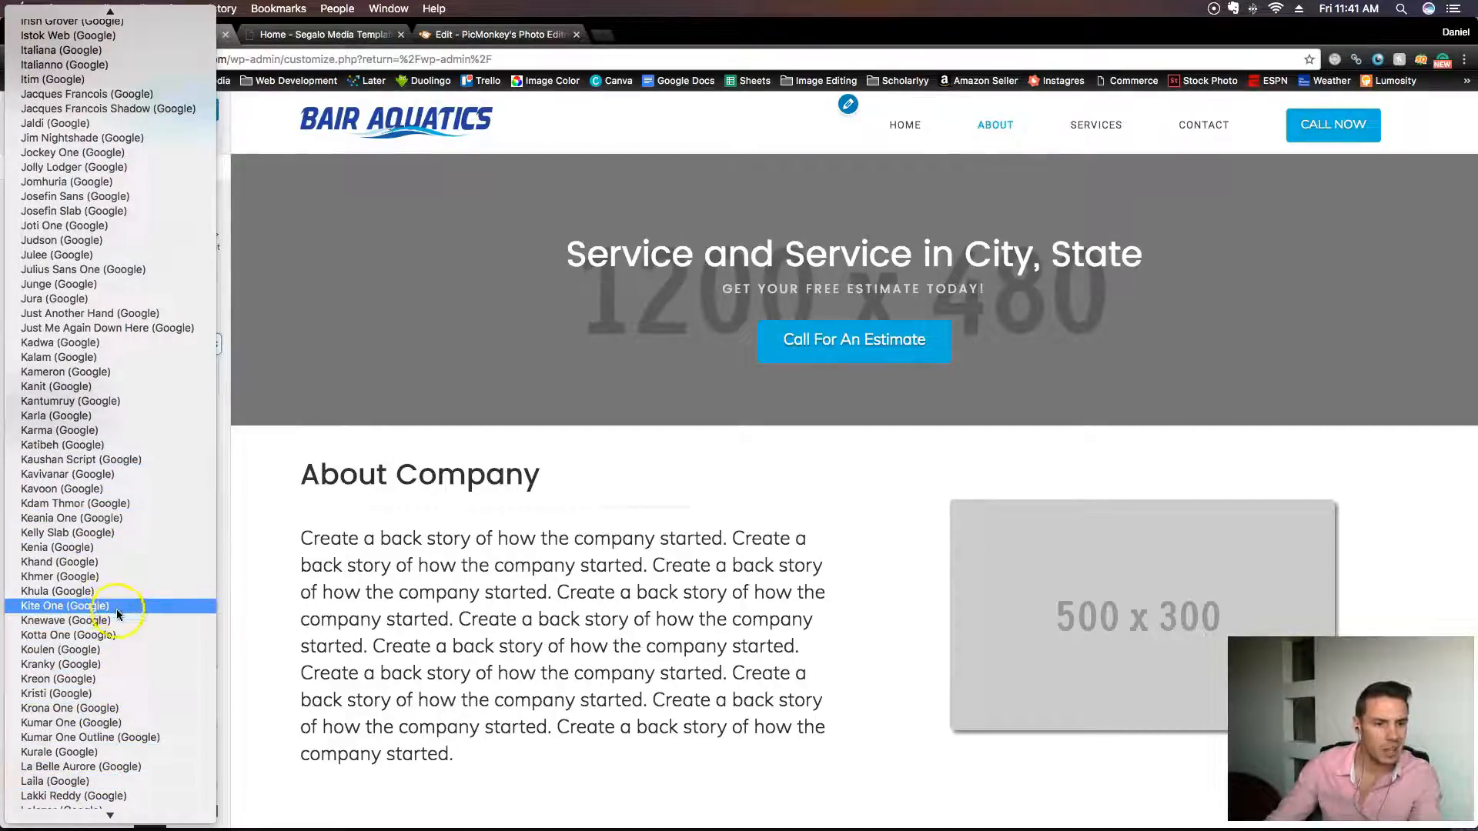
scroll(126, 568, "up", 7)
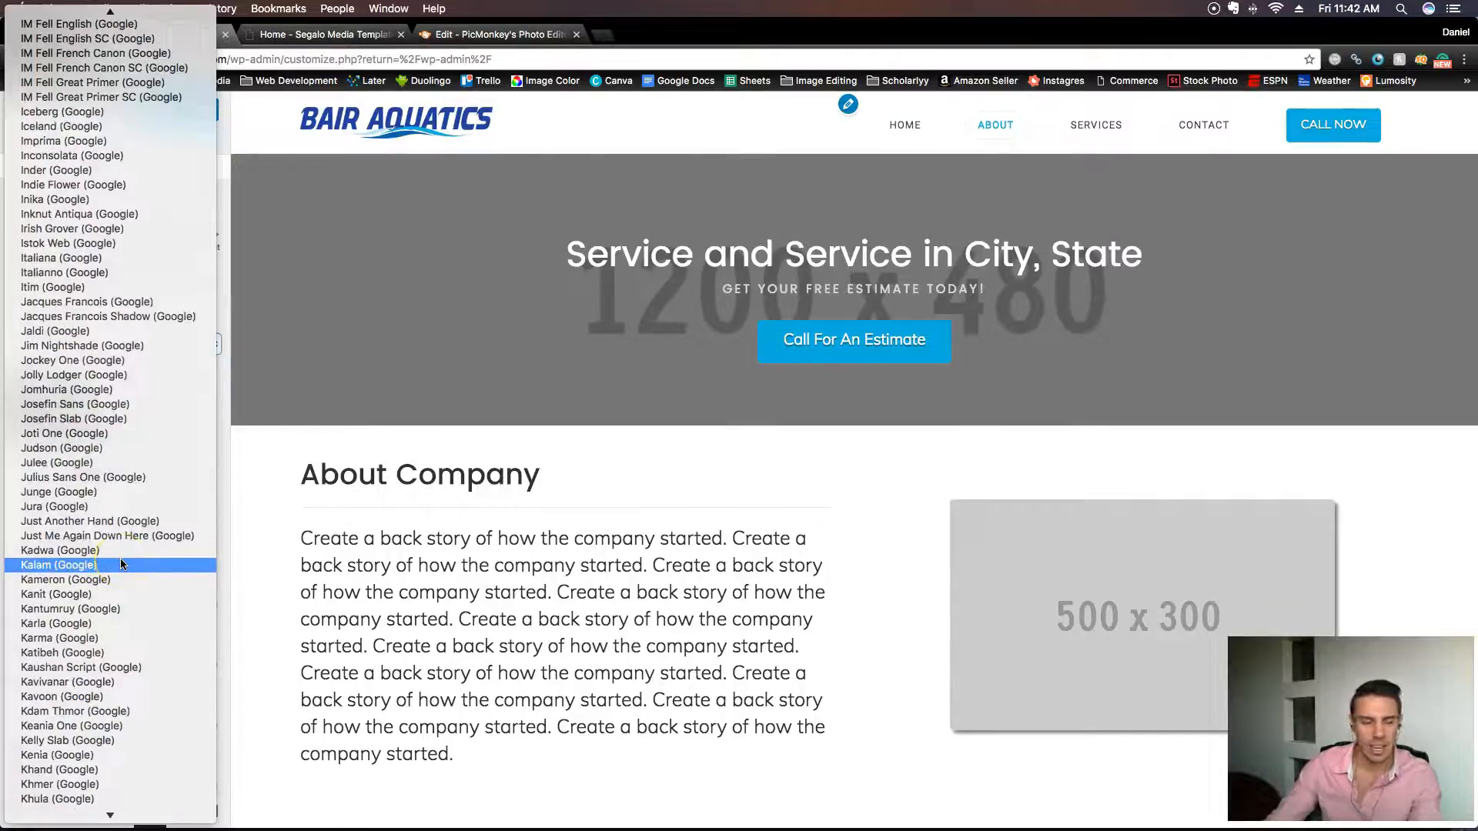
scroll(107, 471, "up", 4)
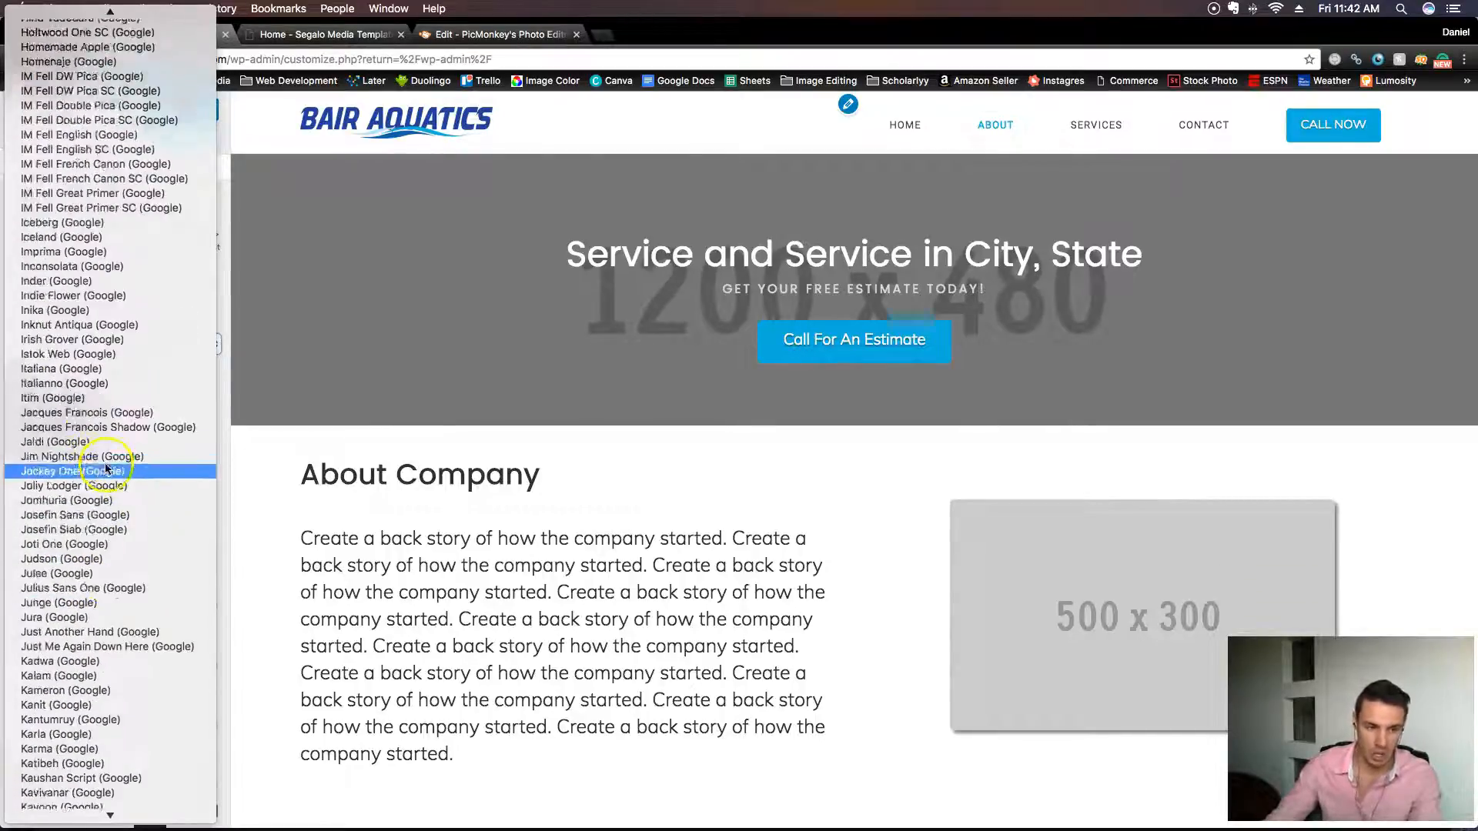
scroll(107, 471, "up", 3)
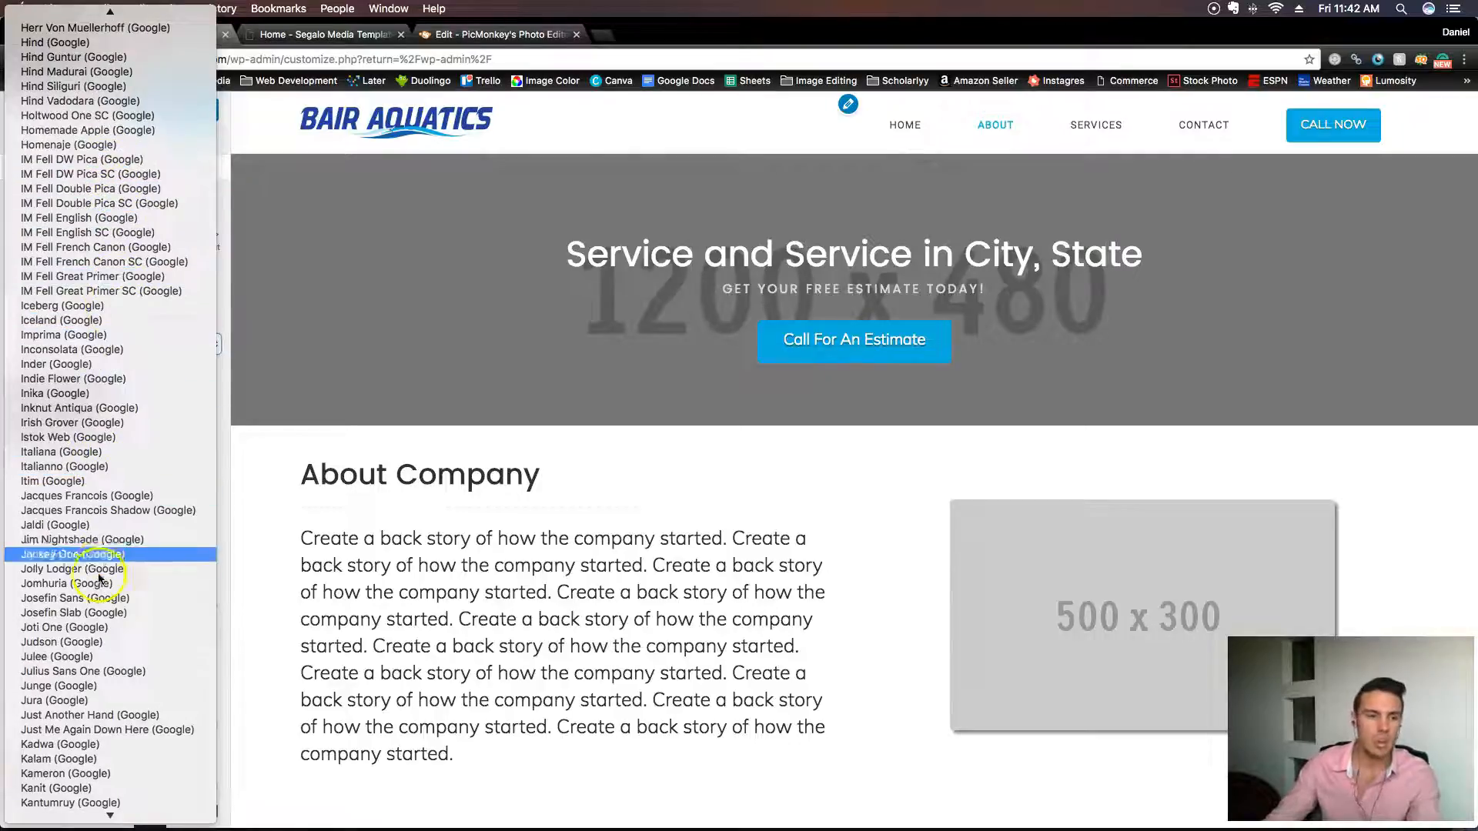
scroll(96, 496, "up", 2)
scroll(96, 496, "up", 10)
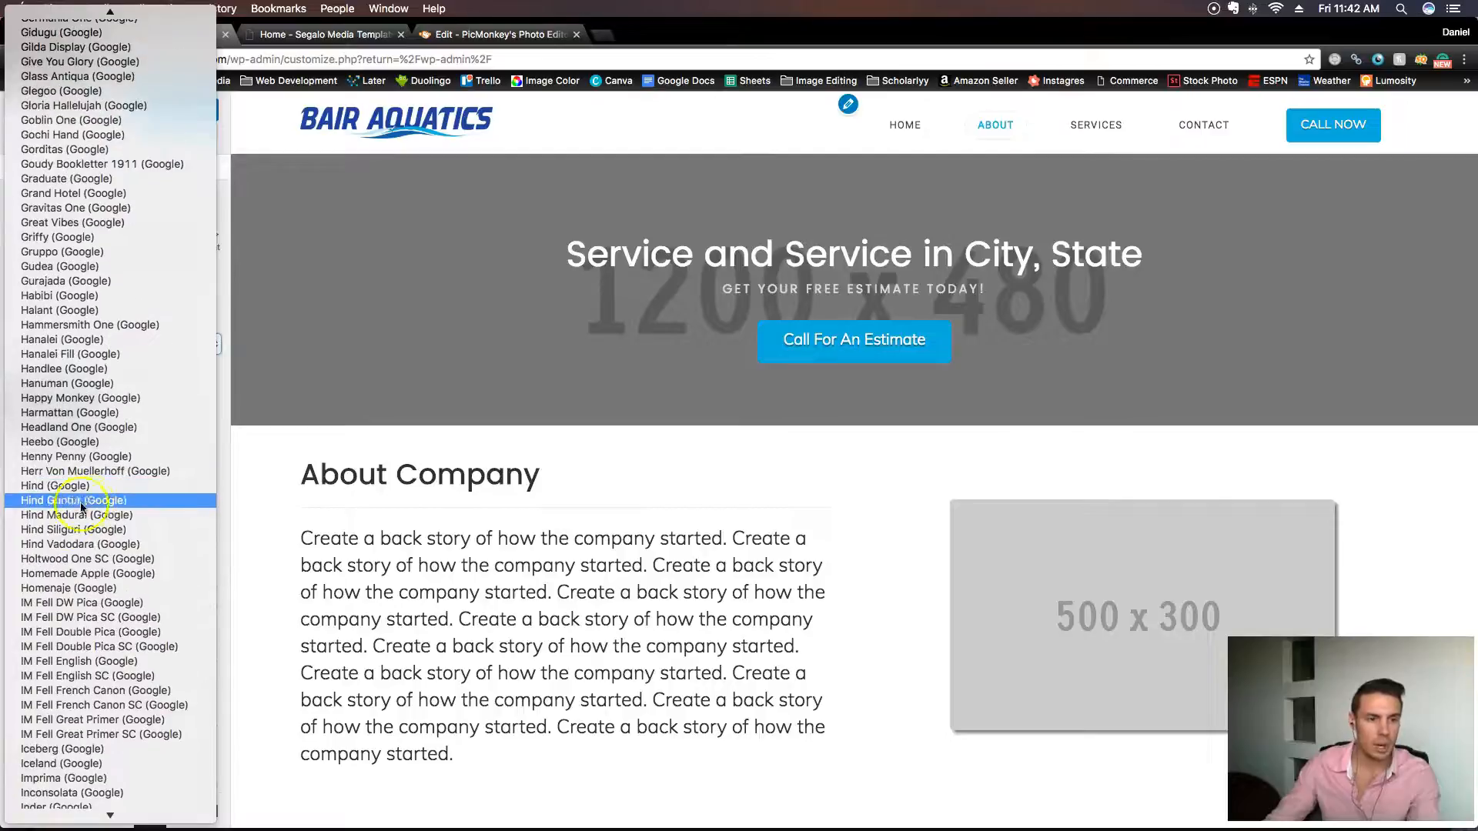
left_click(60, 486)
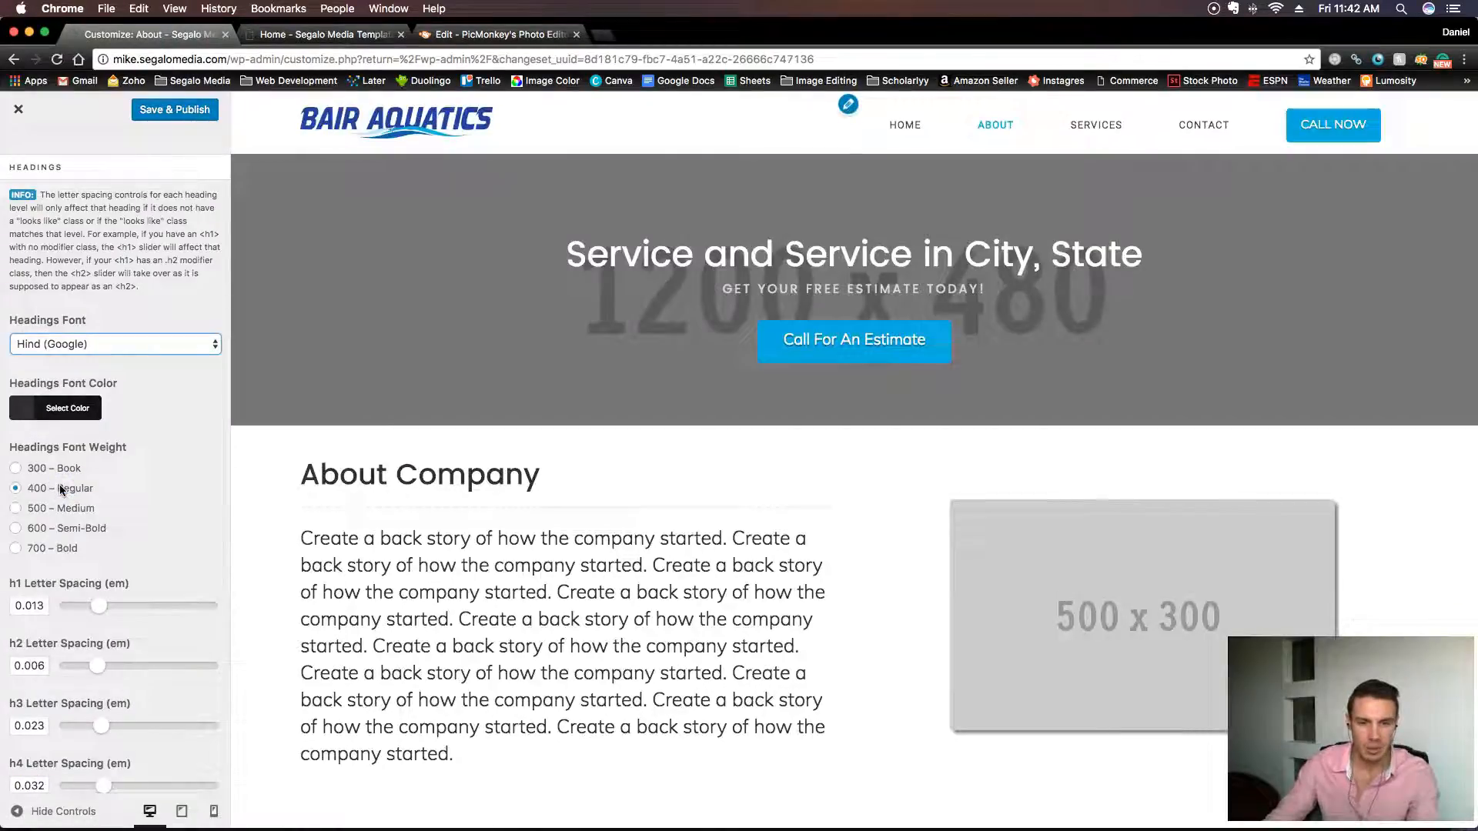
Switch the Headings Font back to Raleway (Google) and check the headings throughout the About page preview.
left_click(147, 345)
scroll(159, 500, "down", 20)
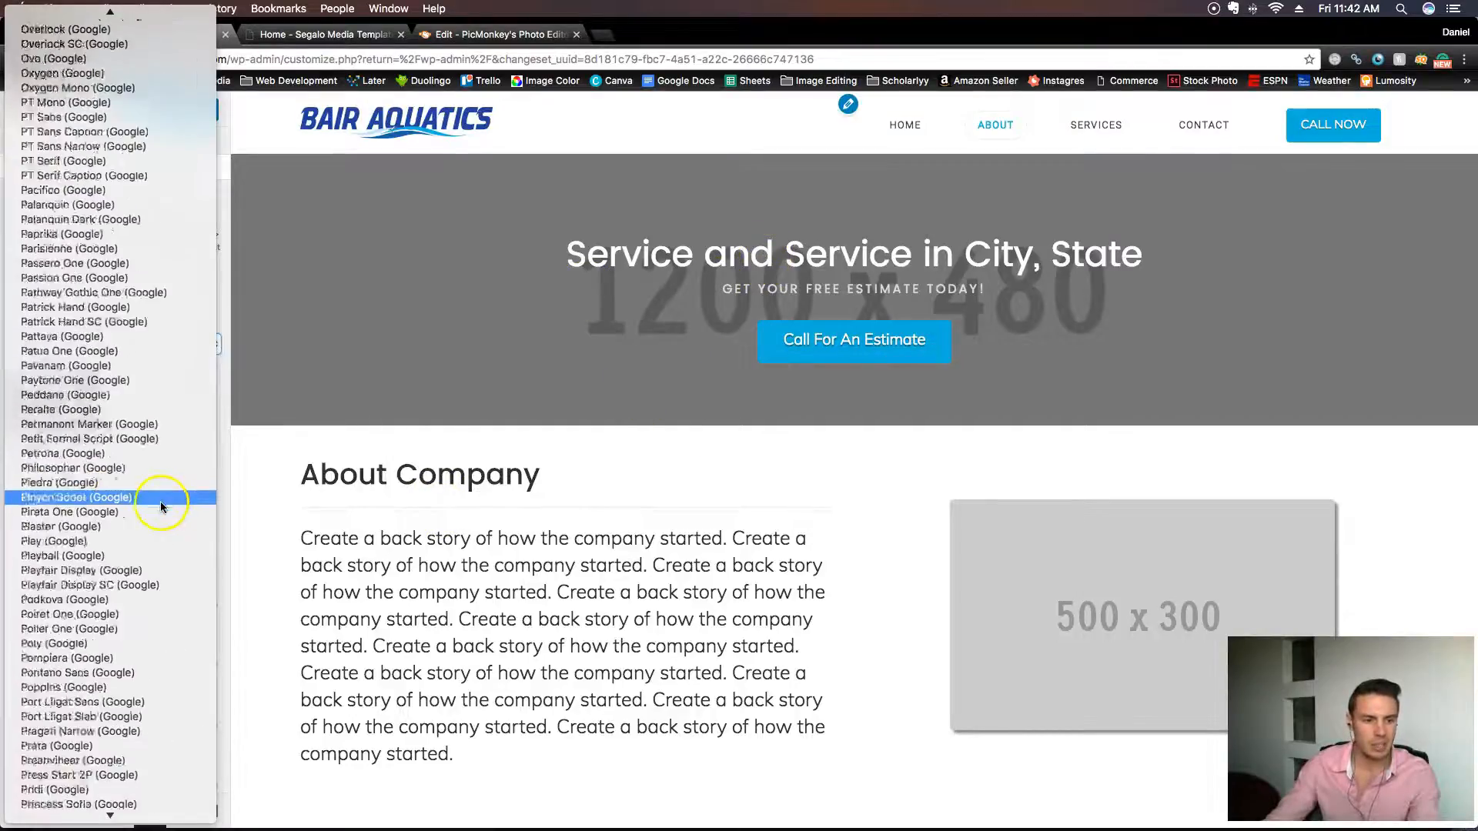
scroll(160, 506, "up", 20)
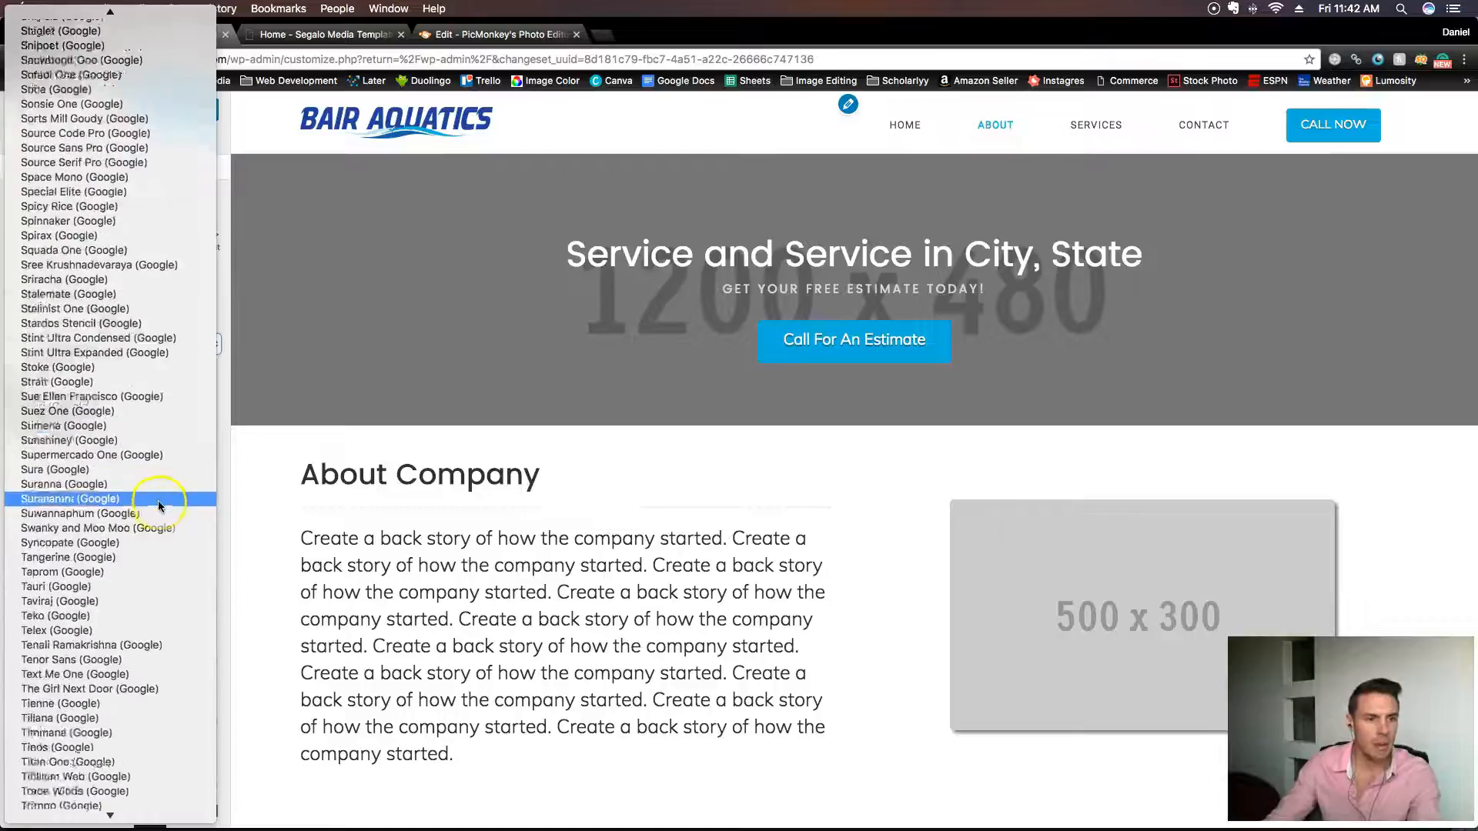
scroll(159, 505, "up", 10)
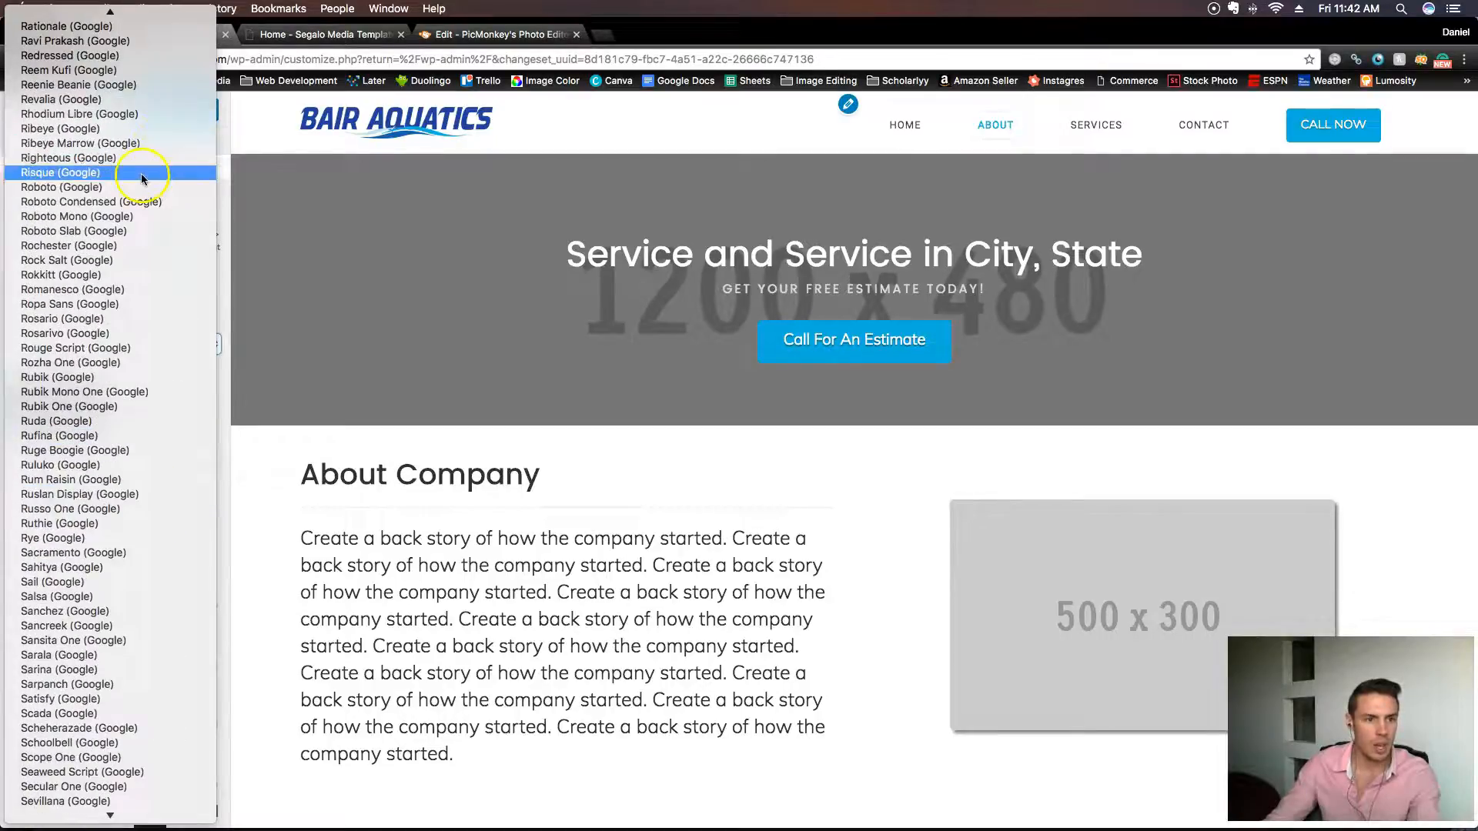
scroll(98, 120, "up", 3)
scroll(98, 120, "up", 10)
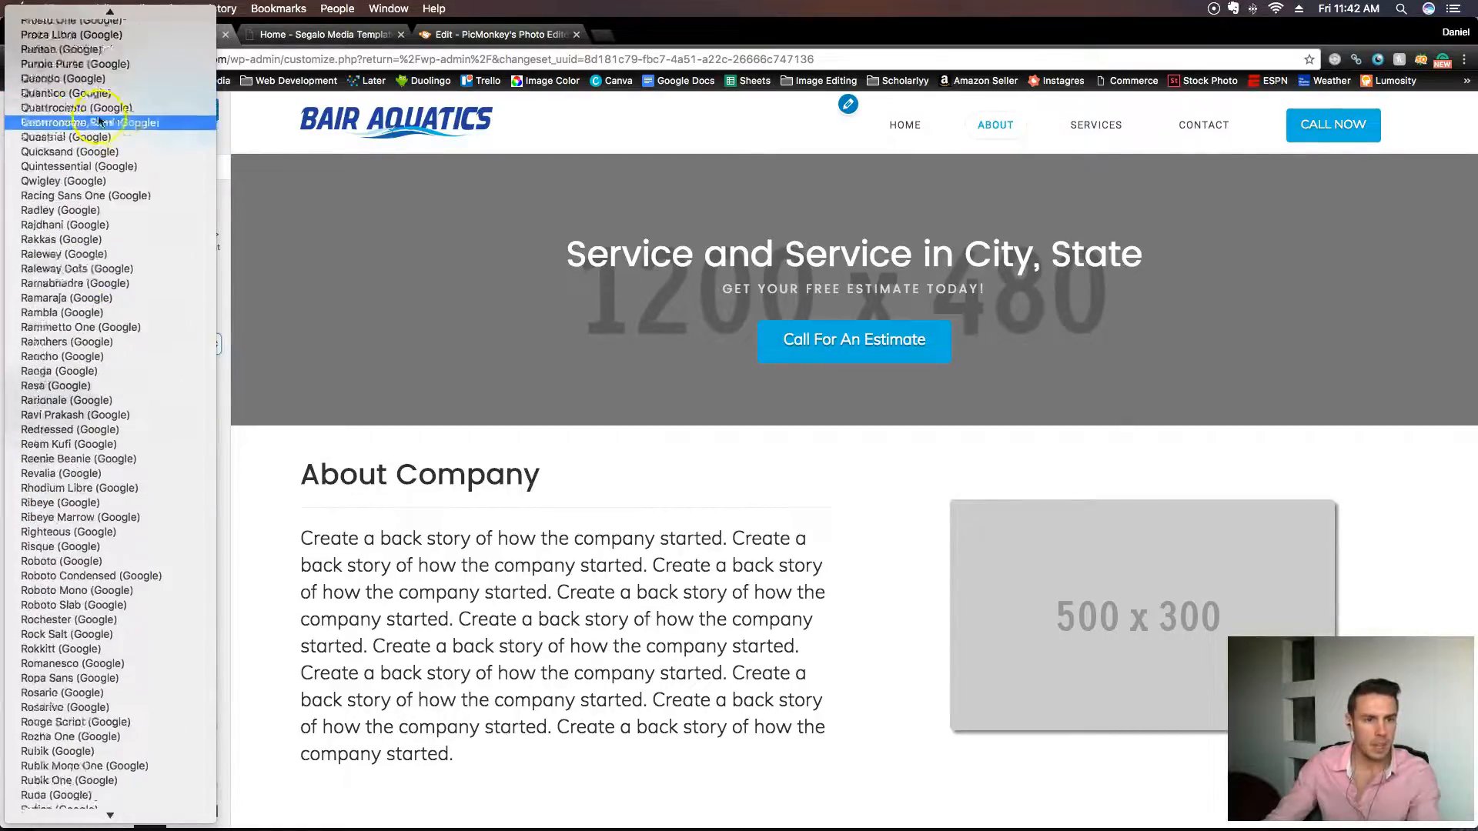
left_click(87, 450)
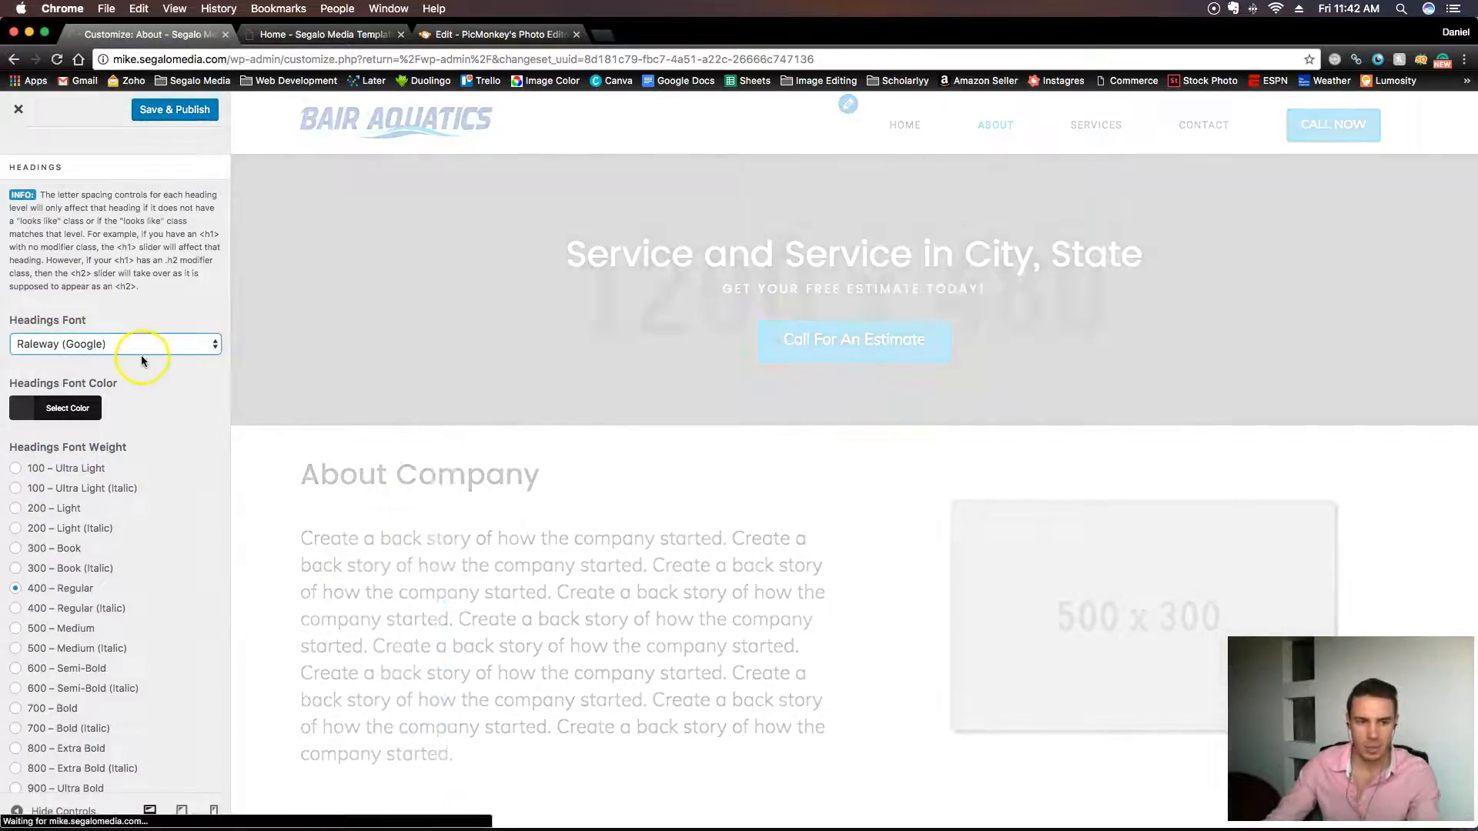
scroll(857, 464, "down", 5)
scroll(857, 469, "down", 10)
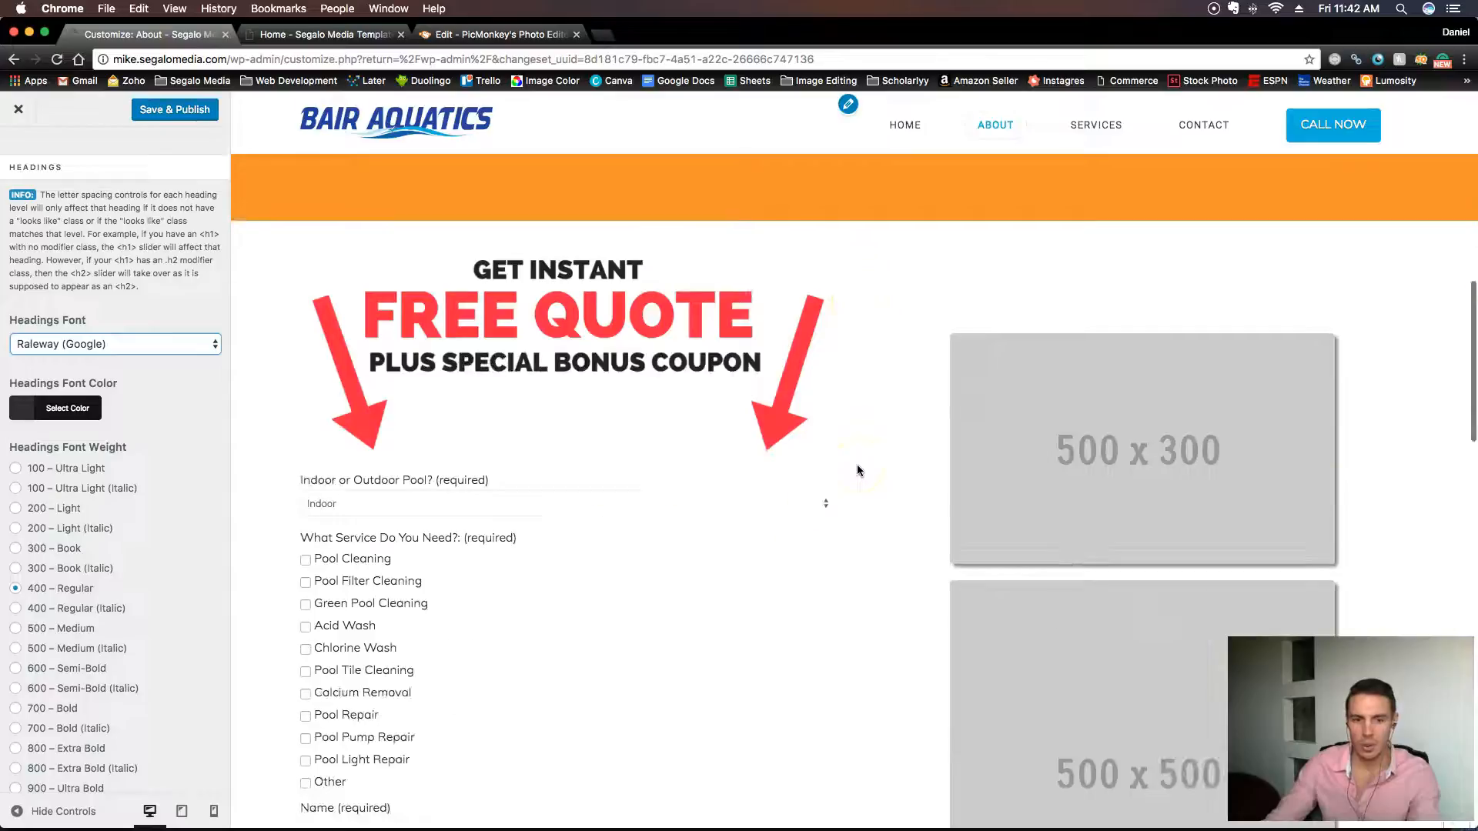
scroll(857, 464, "down", 10)
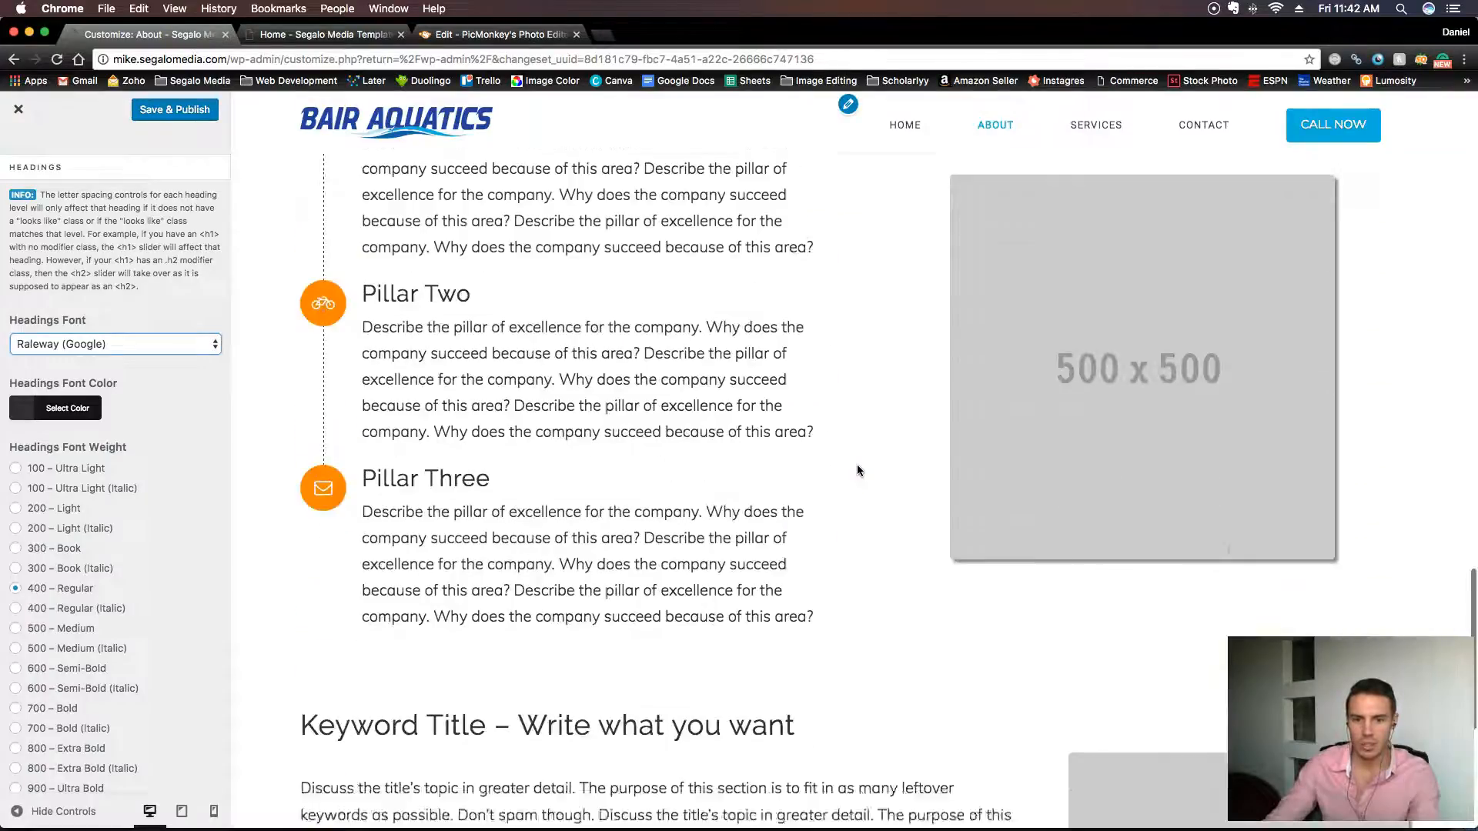
scroll(857, 464, "up", 4)
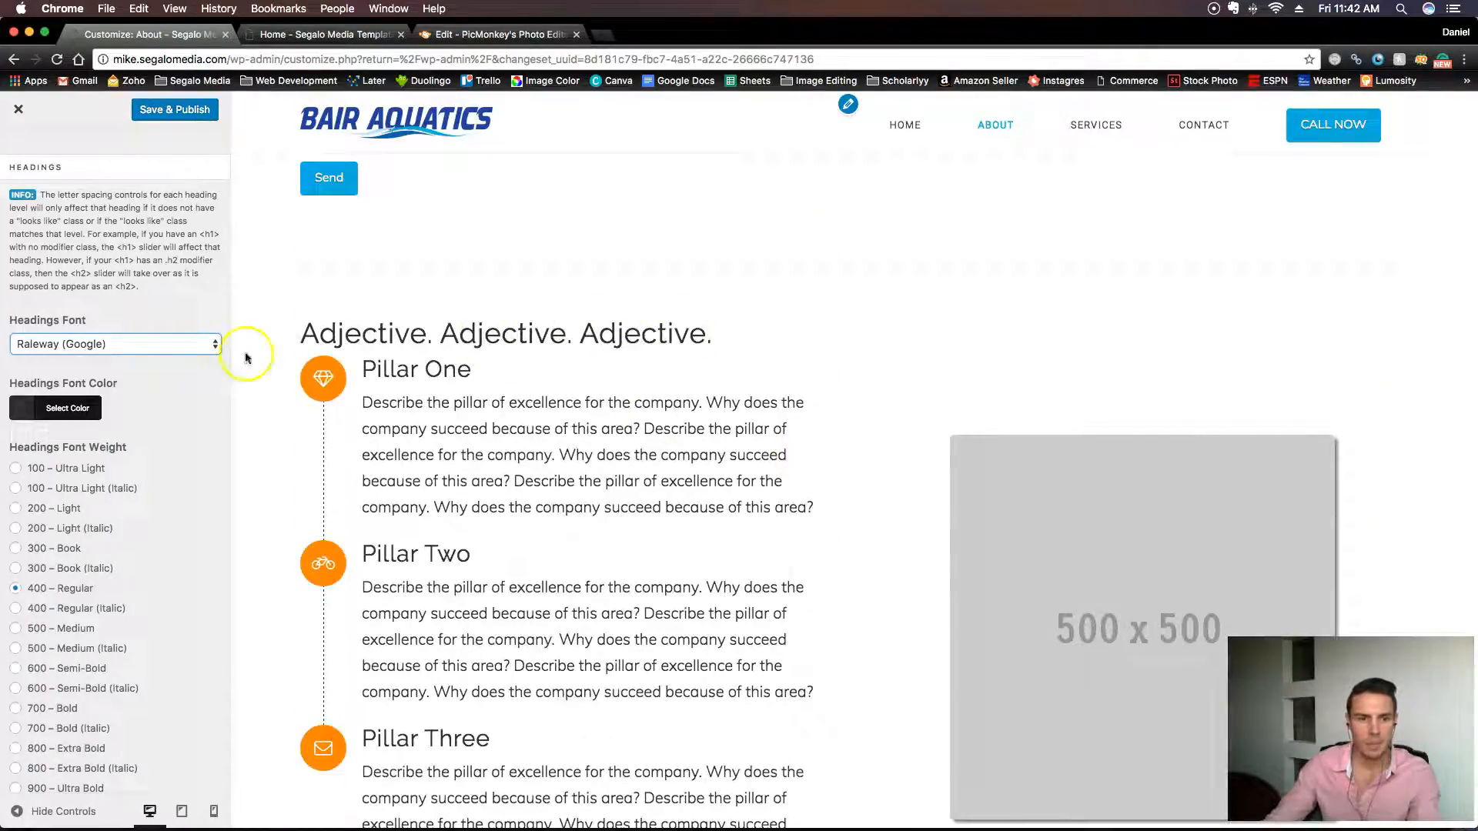
Set the Headings Font to Poppins (Google).
left_click(158, 341)
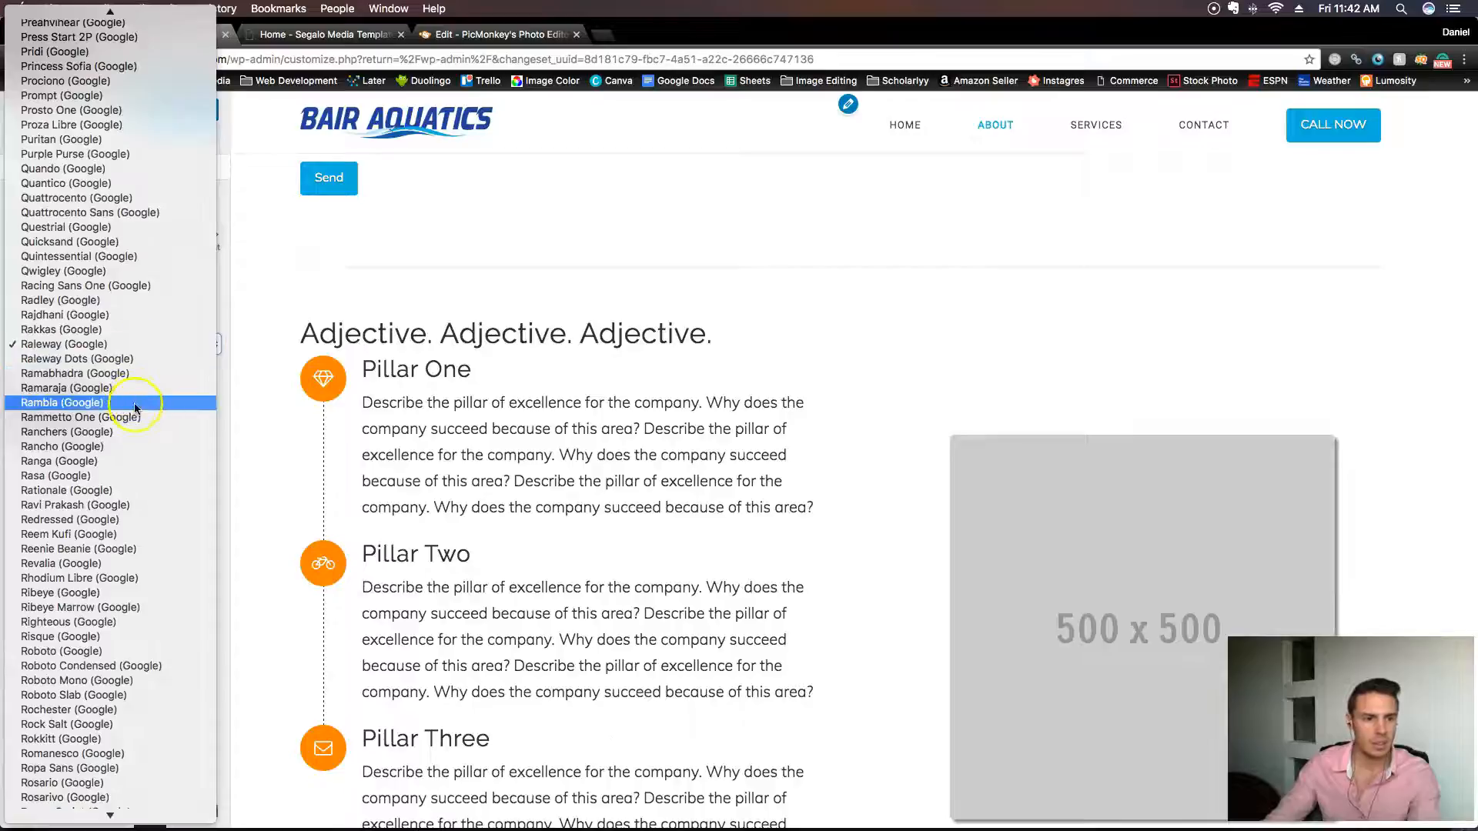
scroll(134, 408, "up", 10)
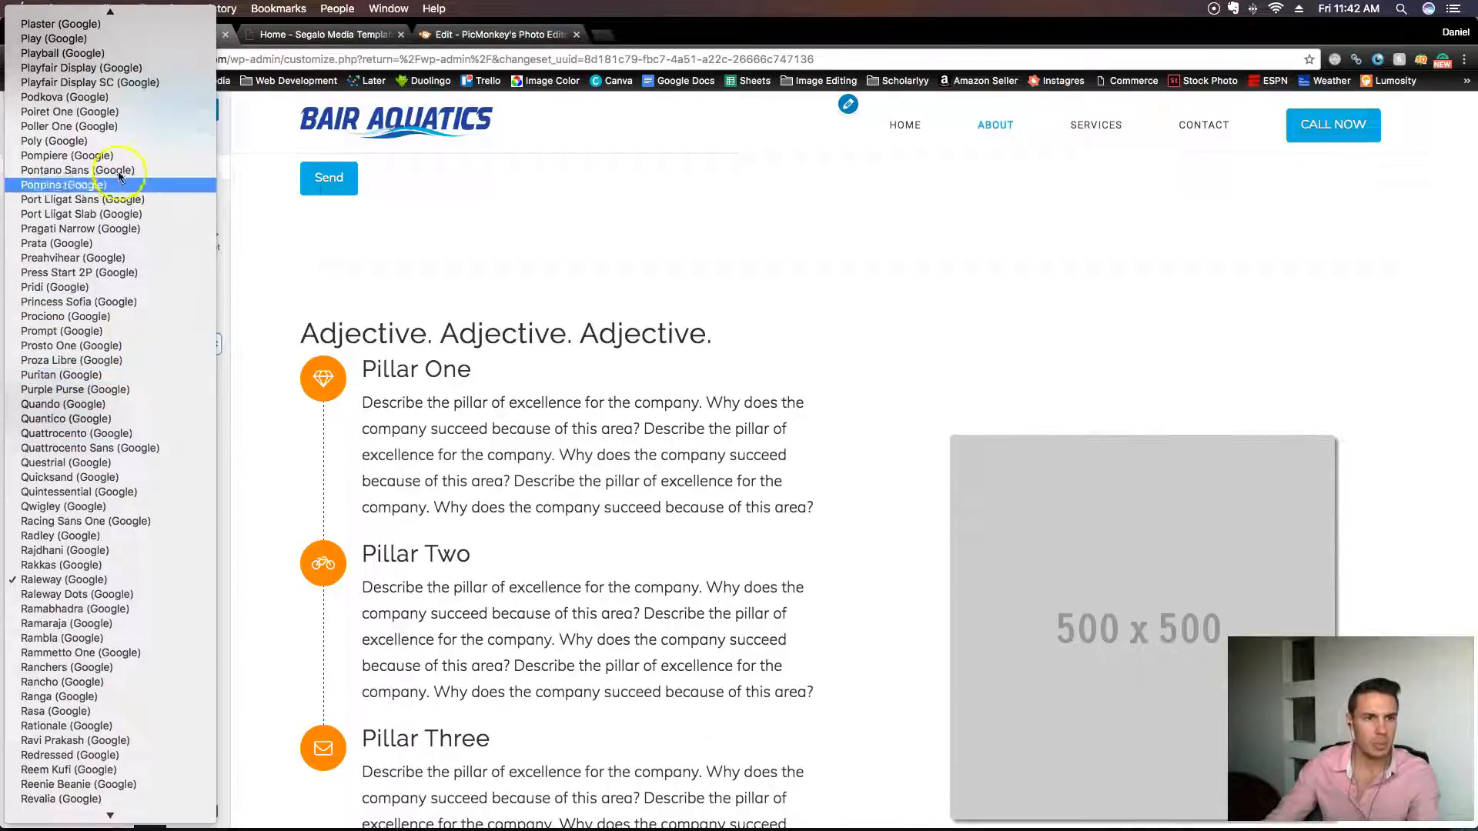
scroll(114, 211, "up", 1)
left_click(84, 300)
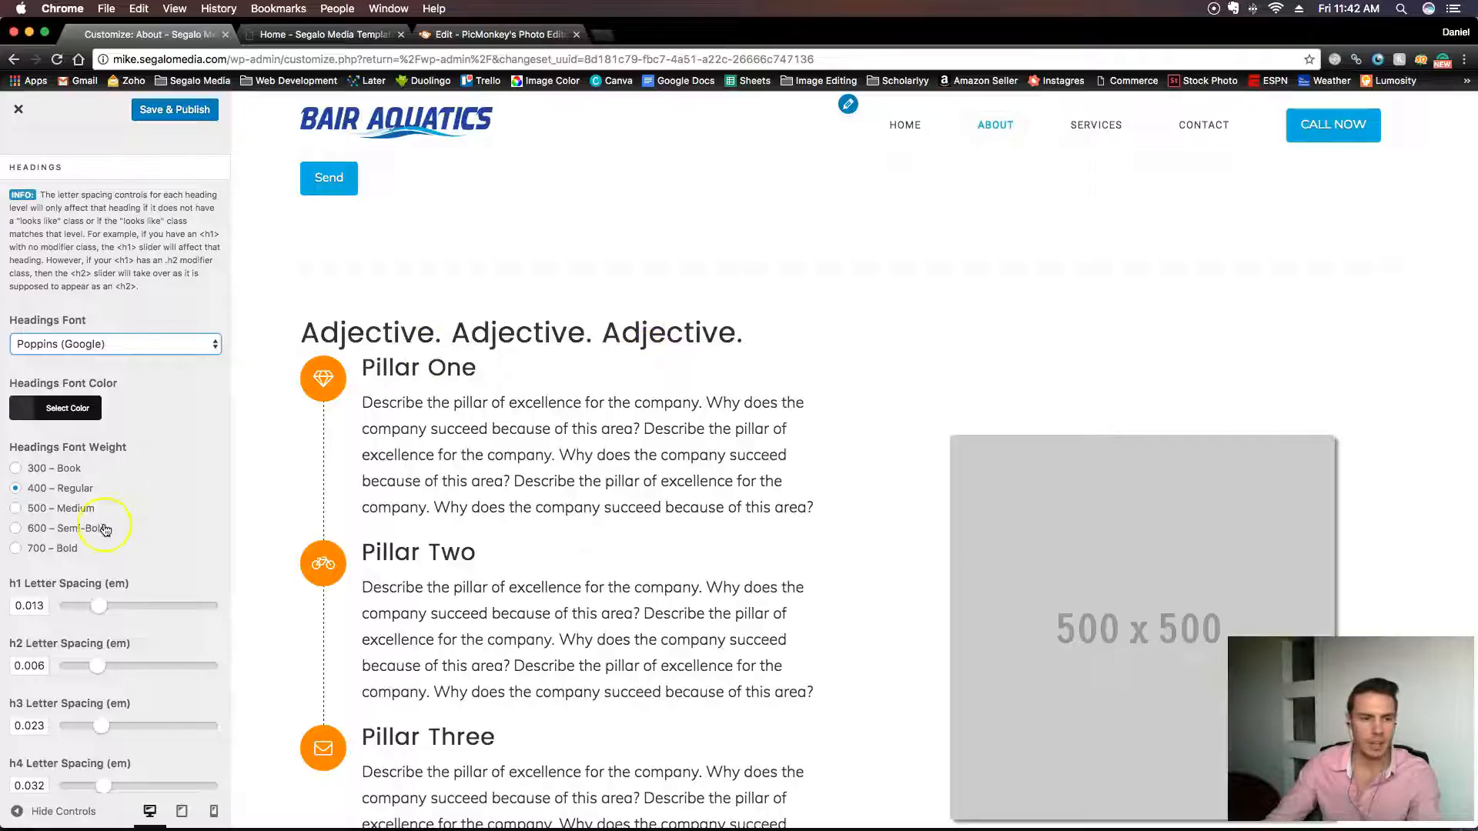
Set the Headings Font Weight to 700 – Bold with the top of the About page in view.
scroll(147, 555, "down", 3)
scroll(853, 452, "up", 15)
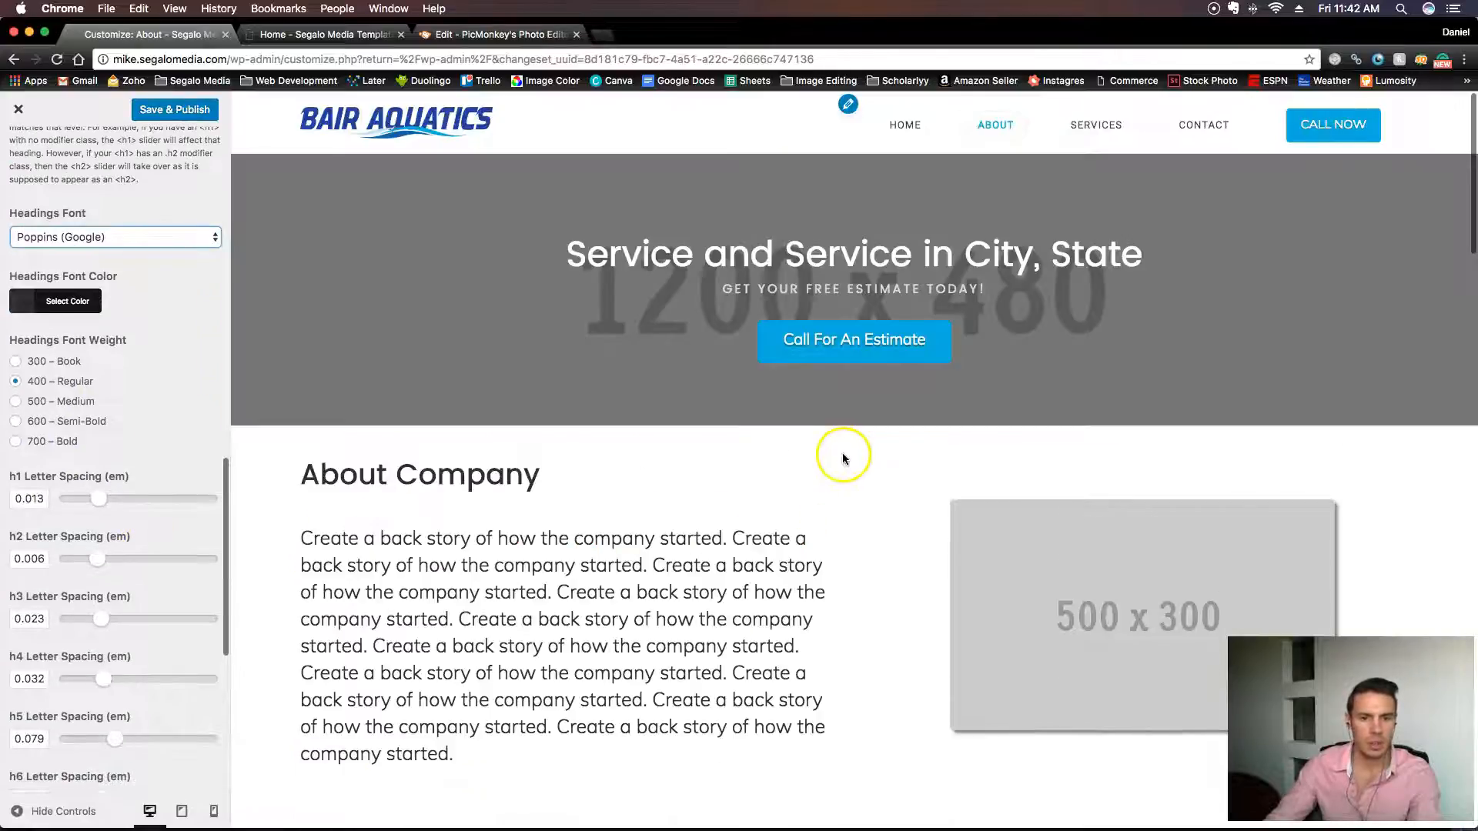
scroll(23, 487, "up", 1)
left_click(16, 447)
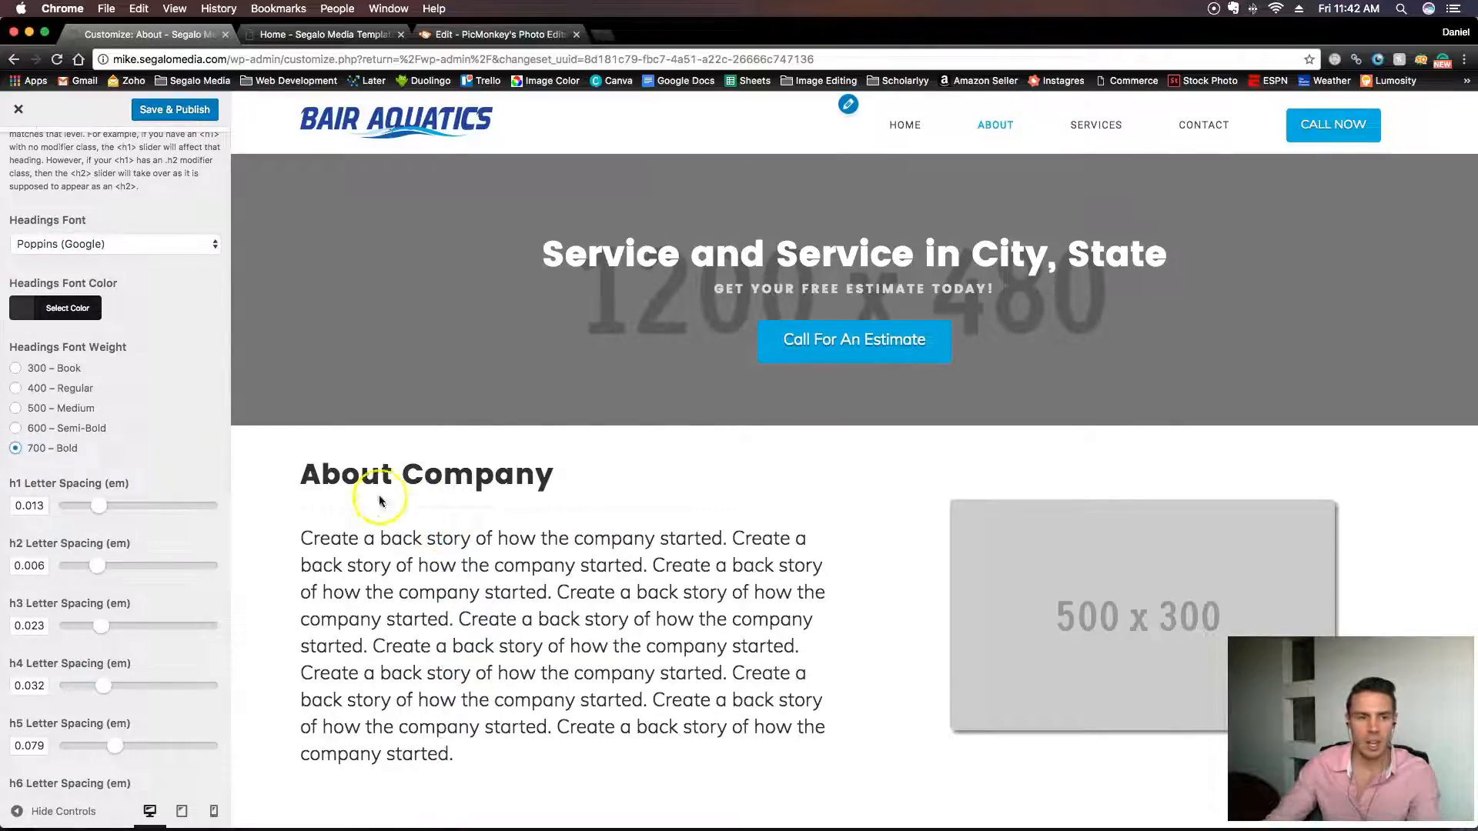
Try the 600 – Semi-Bold heading weight and set the letter spacing to 0.048 em for h1 and 0.063 em for h2.
left_click(12, 430)
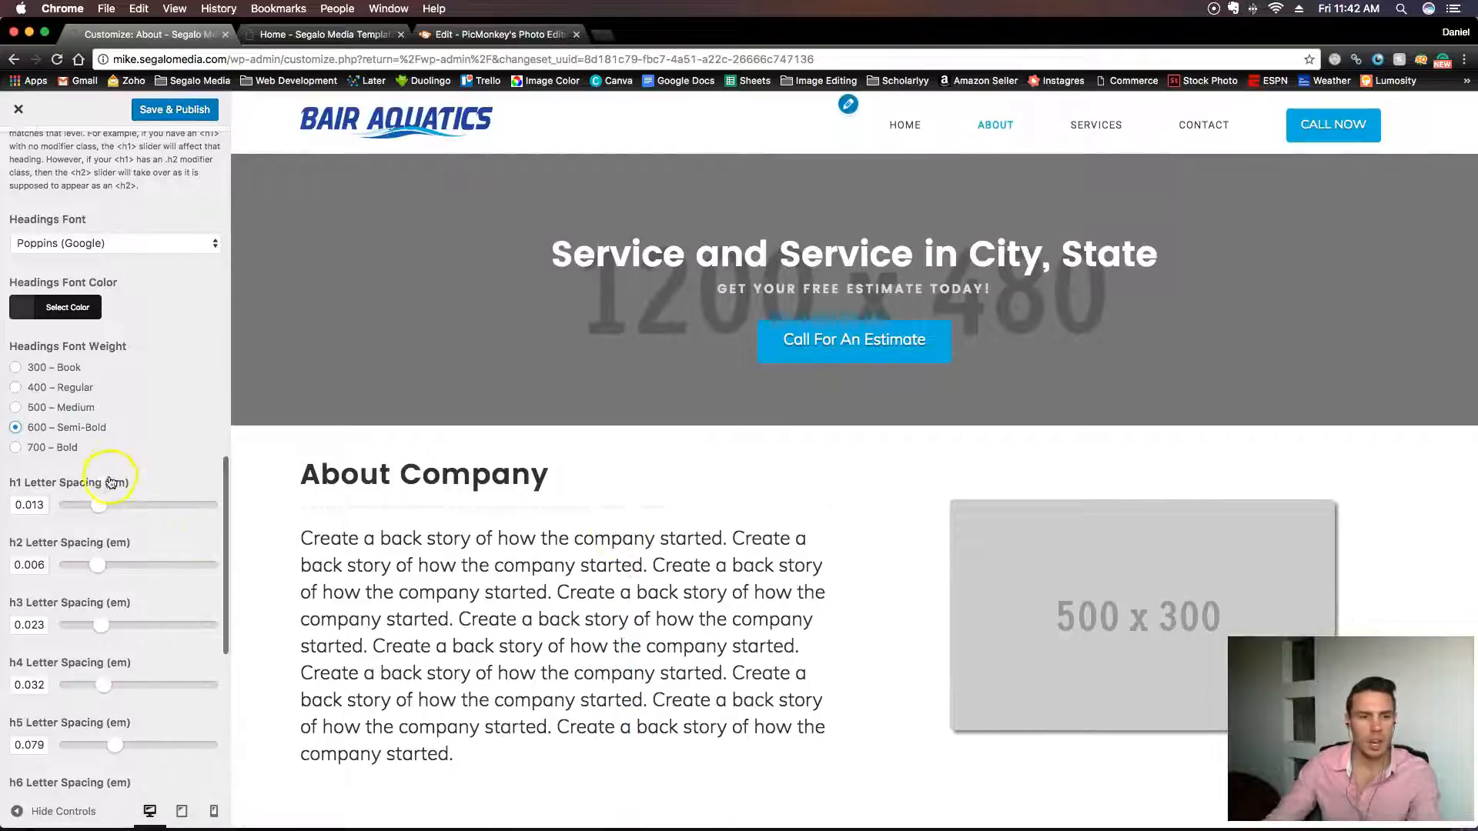
scroll(111, 416, "down", 4)
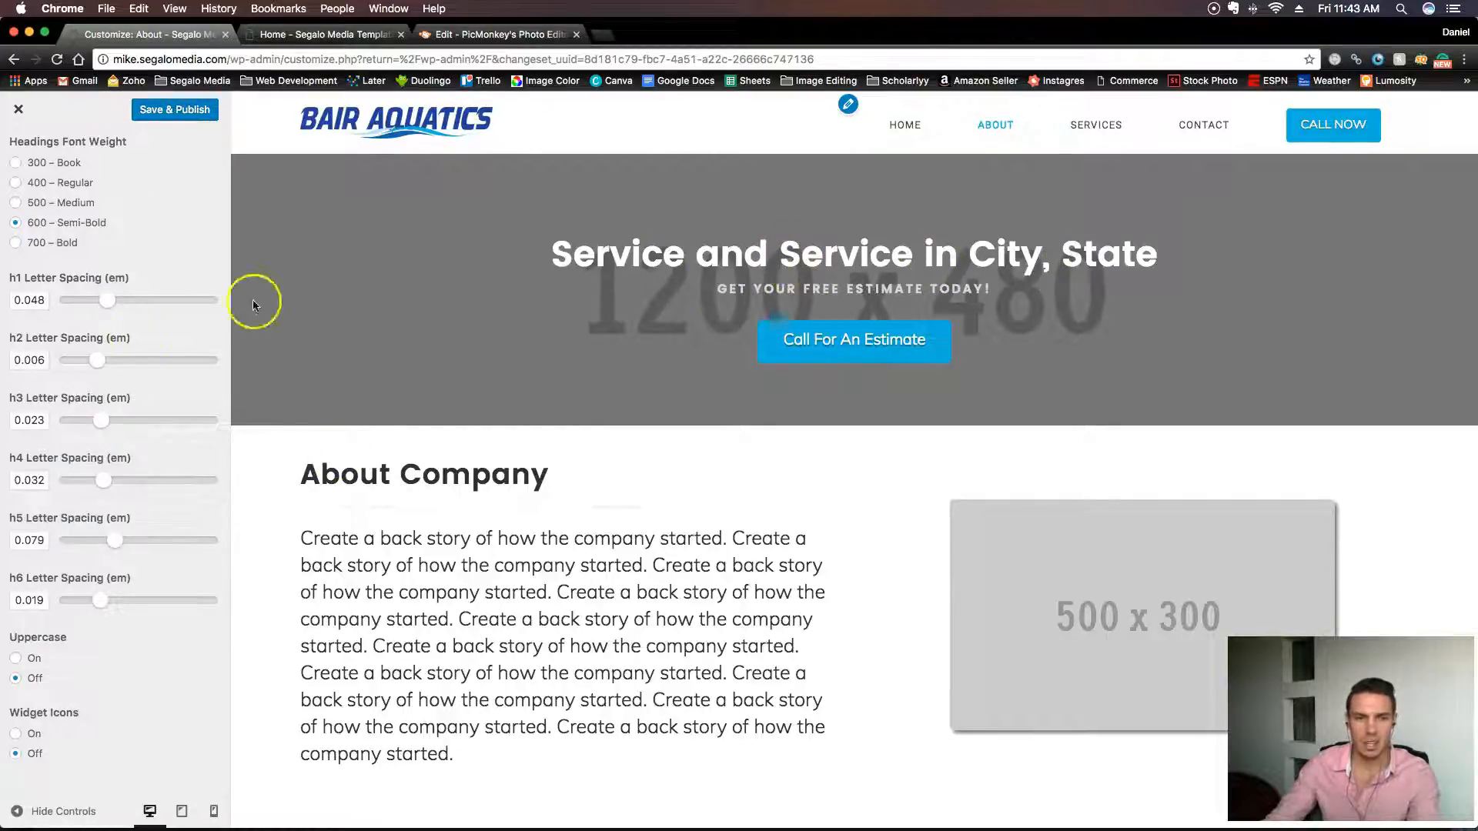
left_click_drag(94, 365, 108, 365)
Set the Headings Font Weight to 400 – Regular and publish the typography changes.
scroll(112, 385, "up", 5)
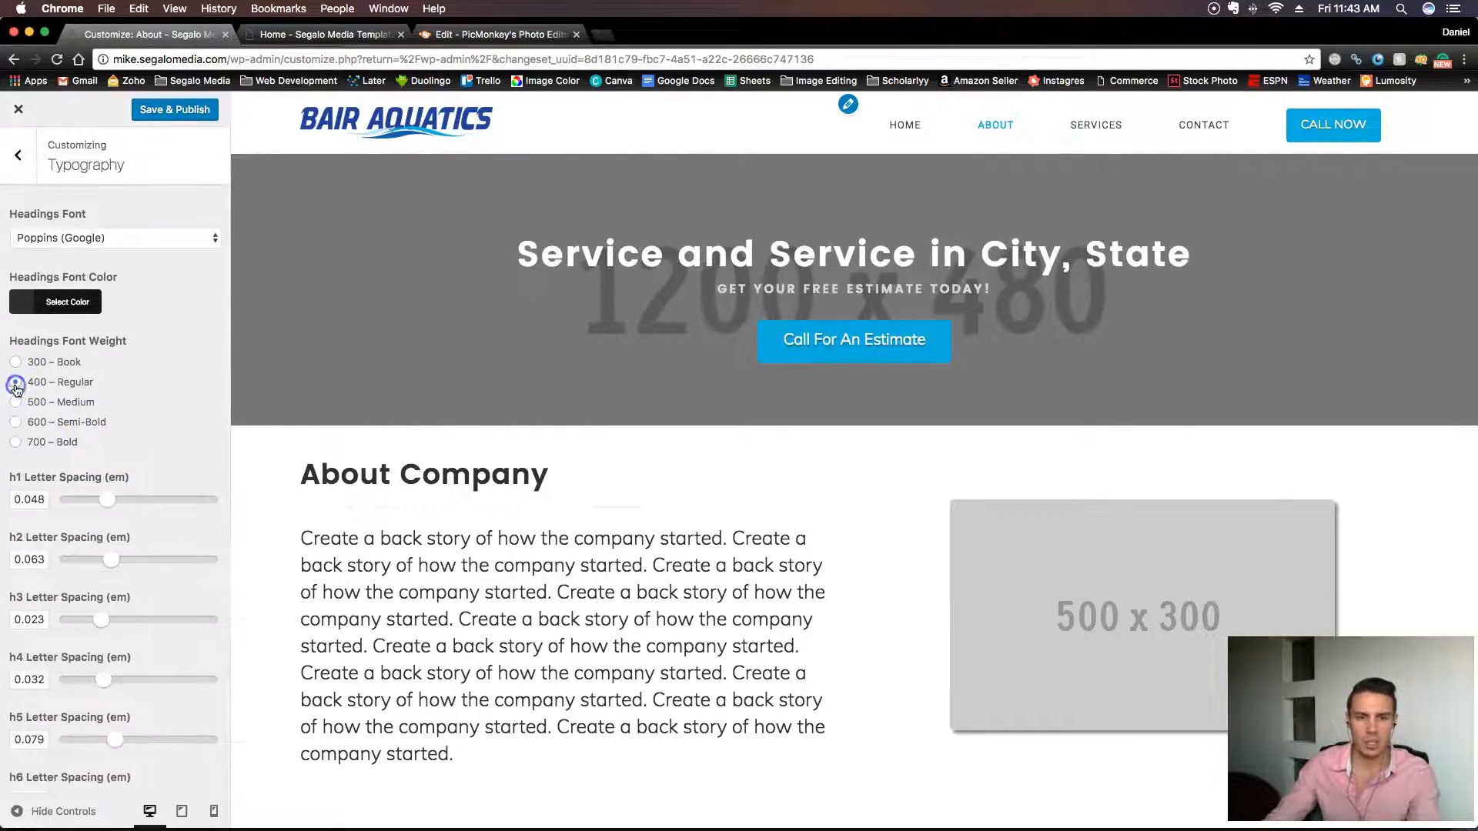
left_click(15, 384)
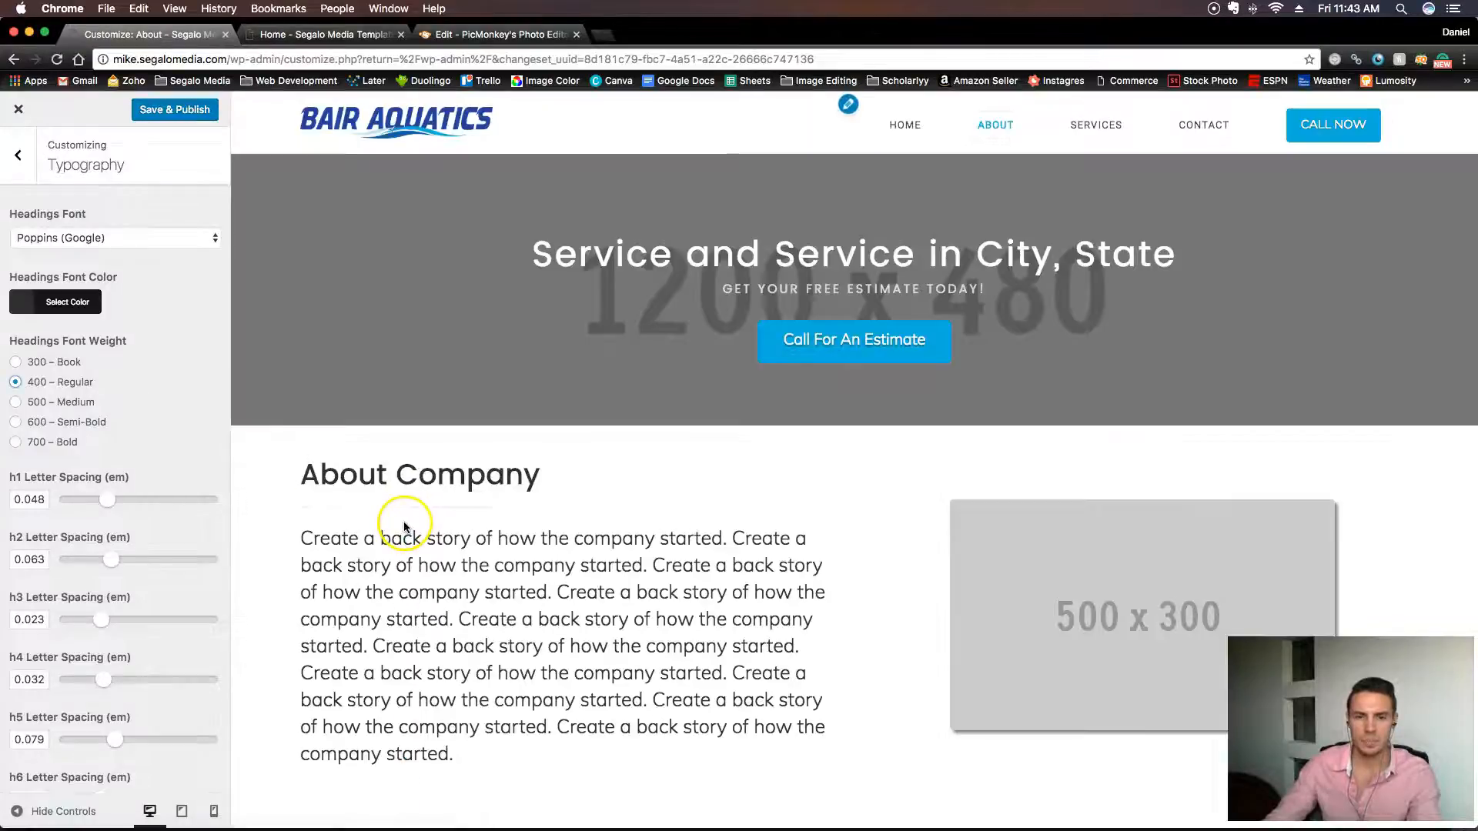
scroll(149, 473, "down", 5)
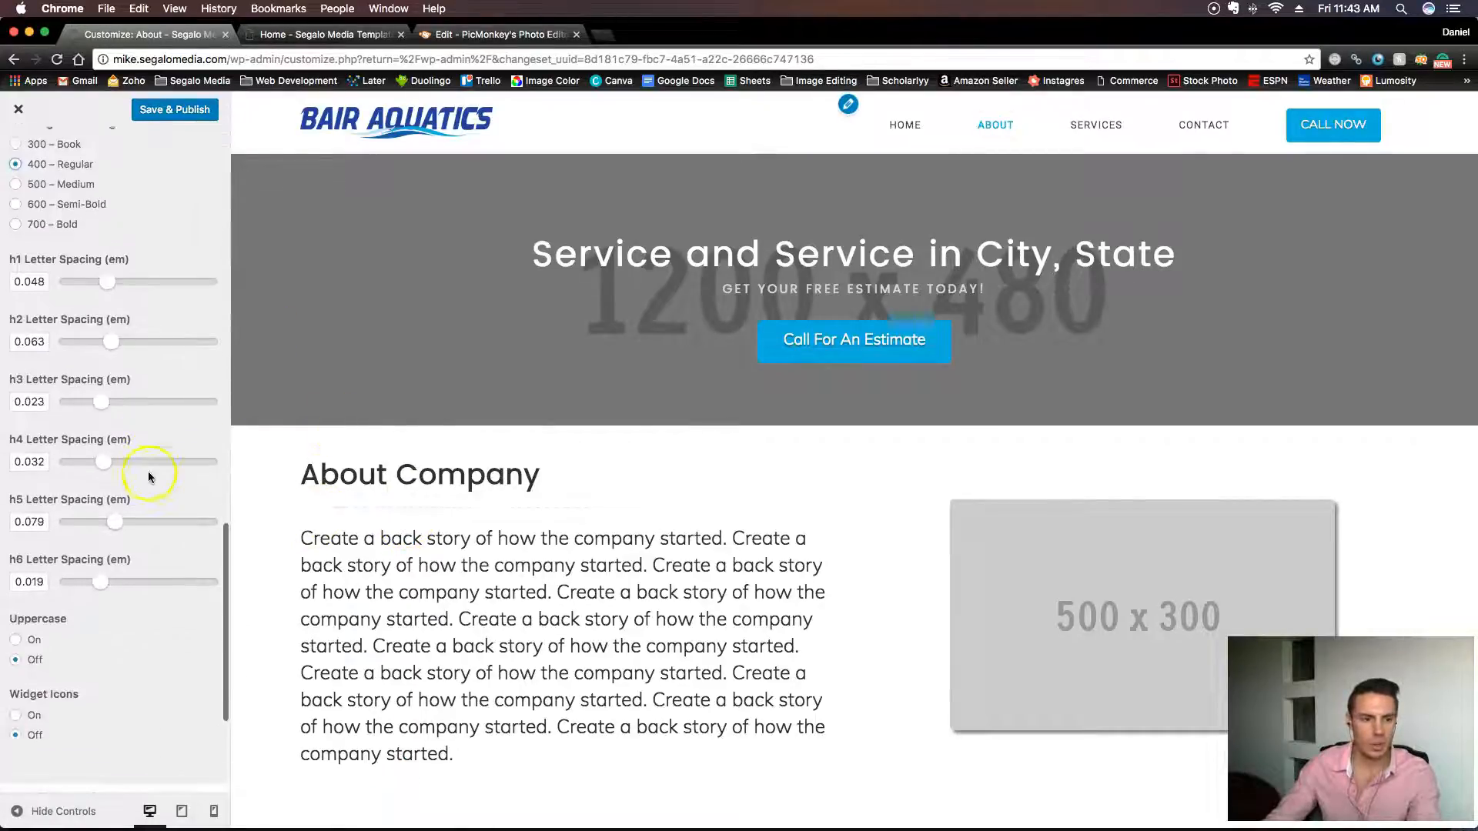
scroll(149, 473, "up", 10)
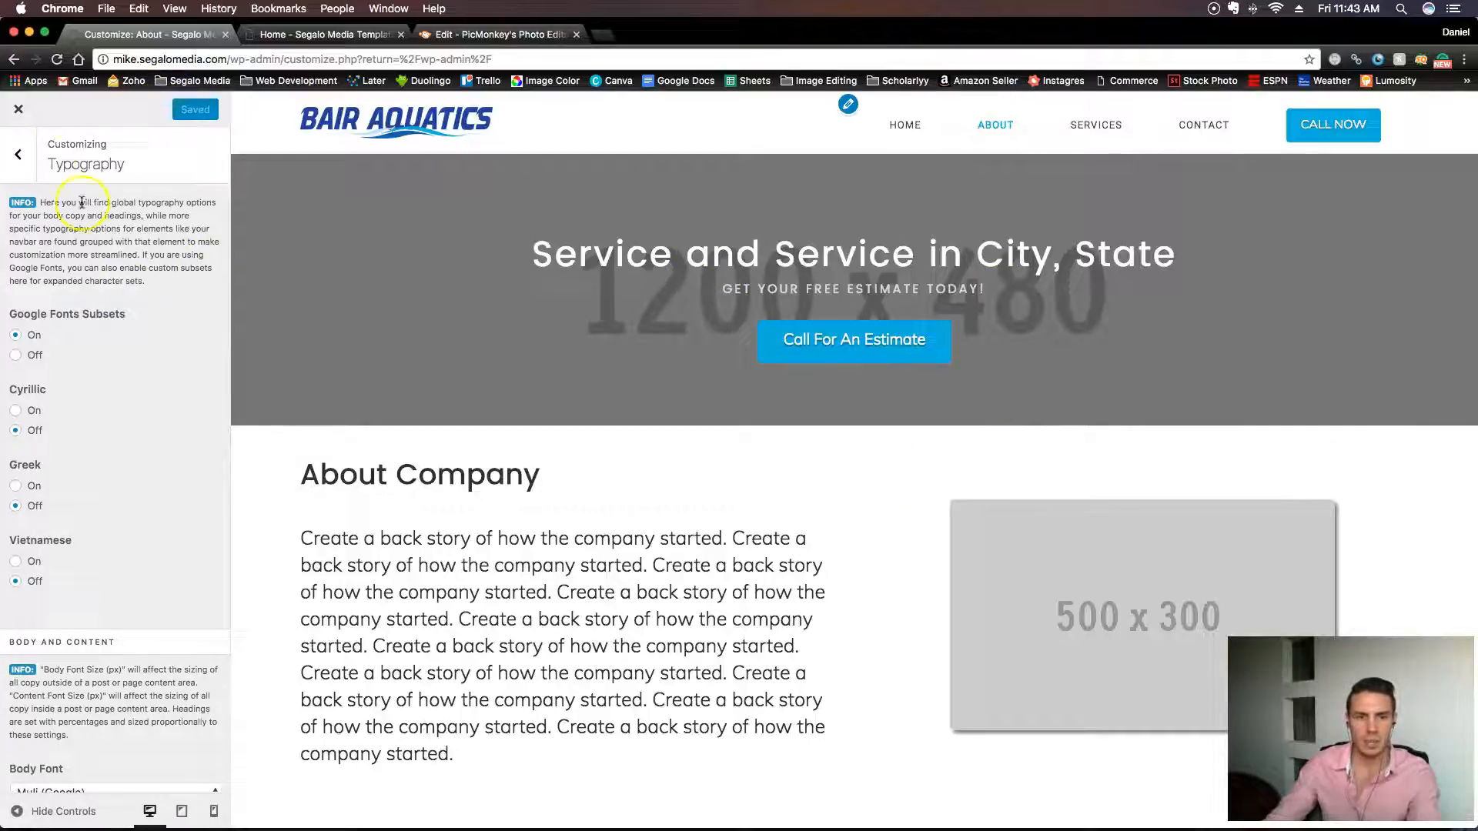
Leave the Typography settings and review the restyled headings throughout the About page preview.
left_click(20, 158)
scroll(815, 645, "down", 5)
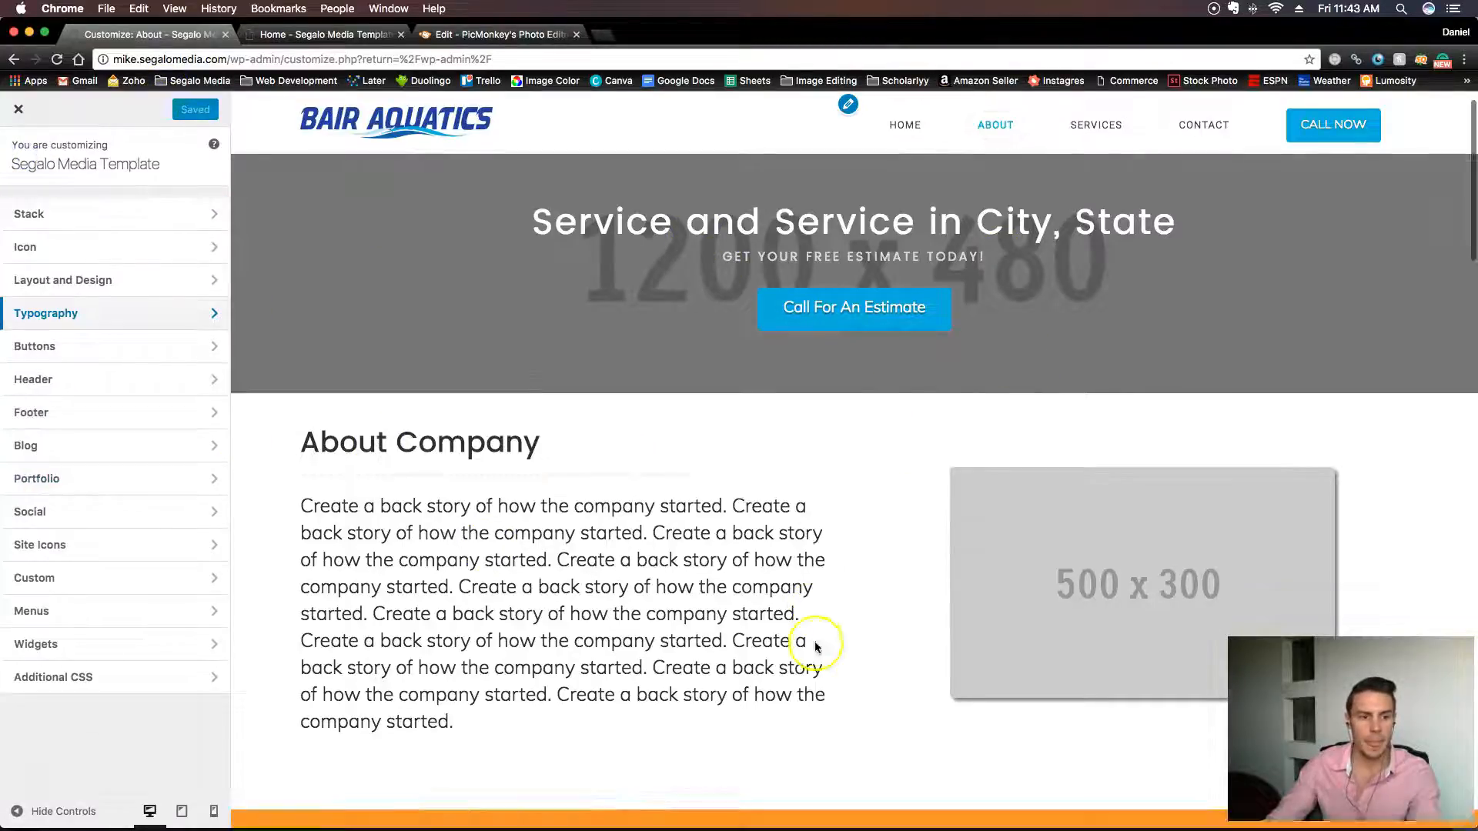
scroll(816, 643, "down", 10)
scroll(808, 627, "up", 15)
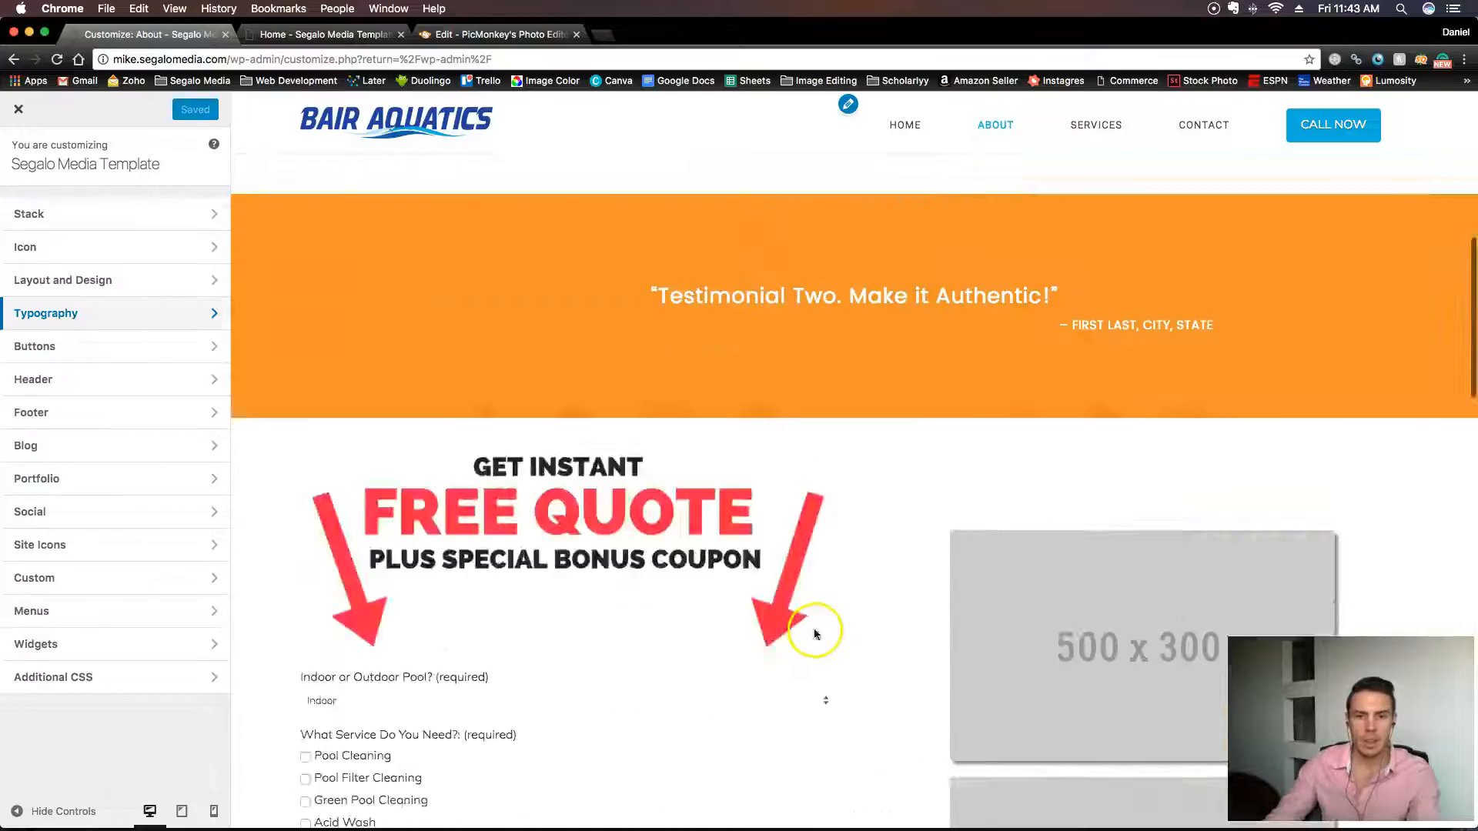
scroll(803, 613, "up", 2)
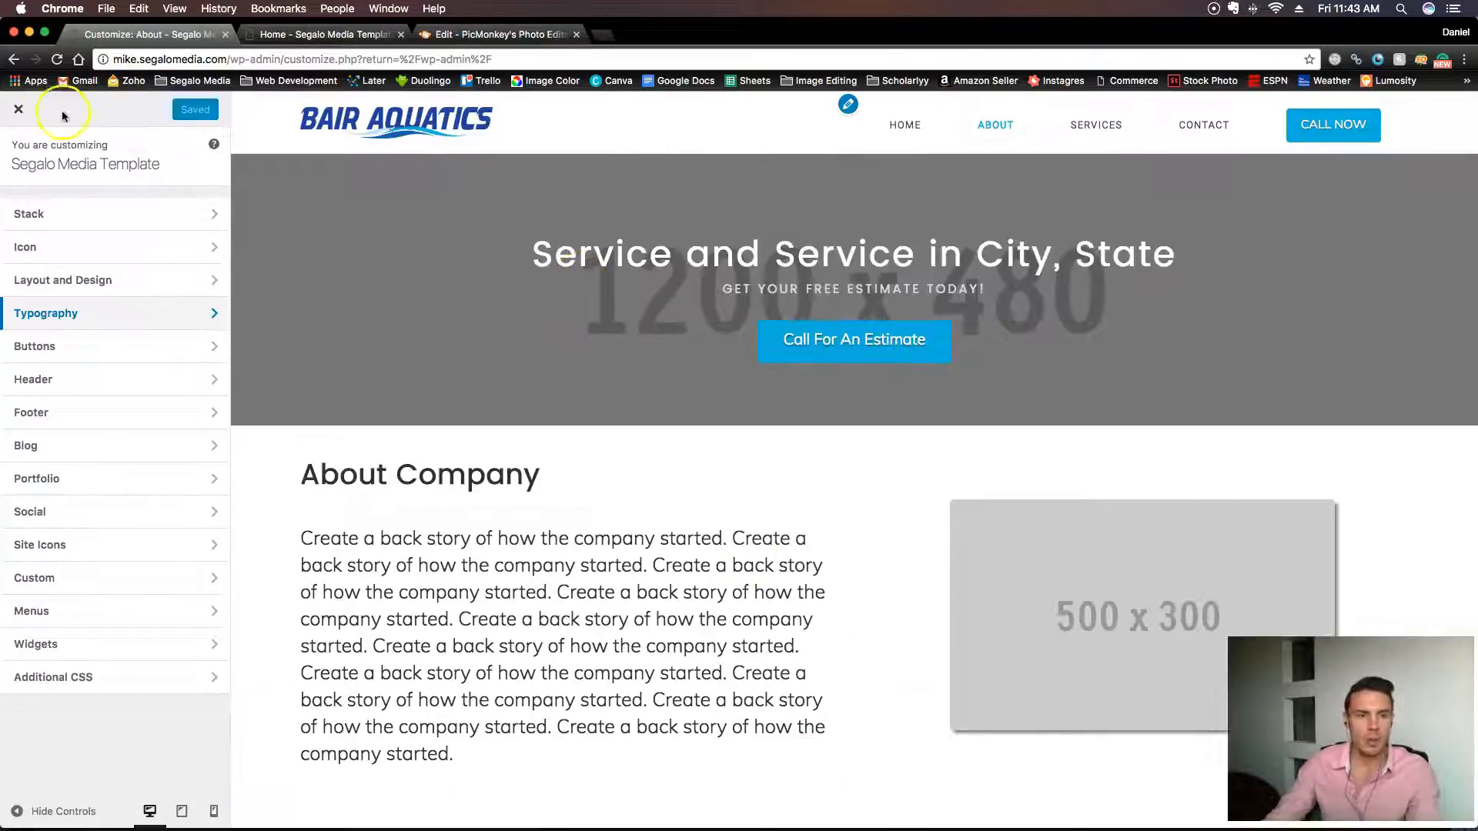
Close the Customizer and open the Home front page for editing with Cornerstone from the list of pages.
left_click(18, 109)
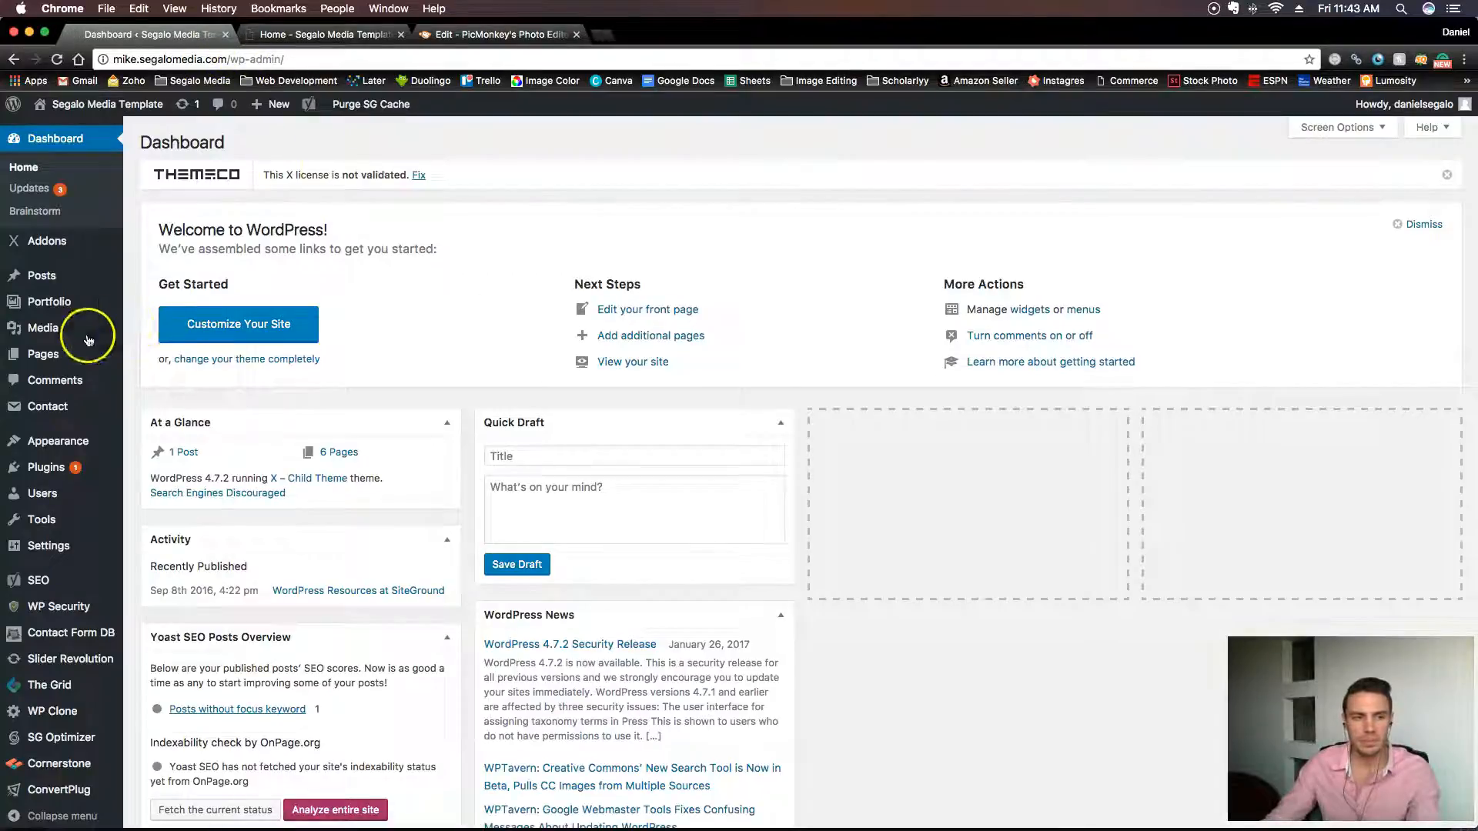
mouse_move(63, 355)
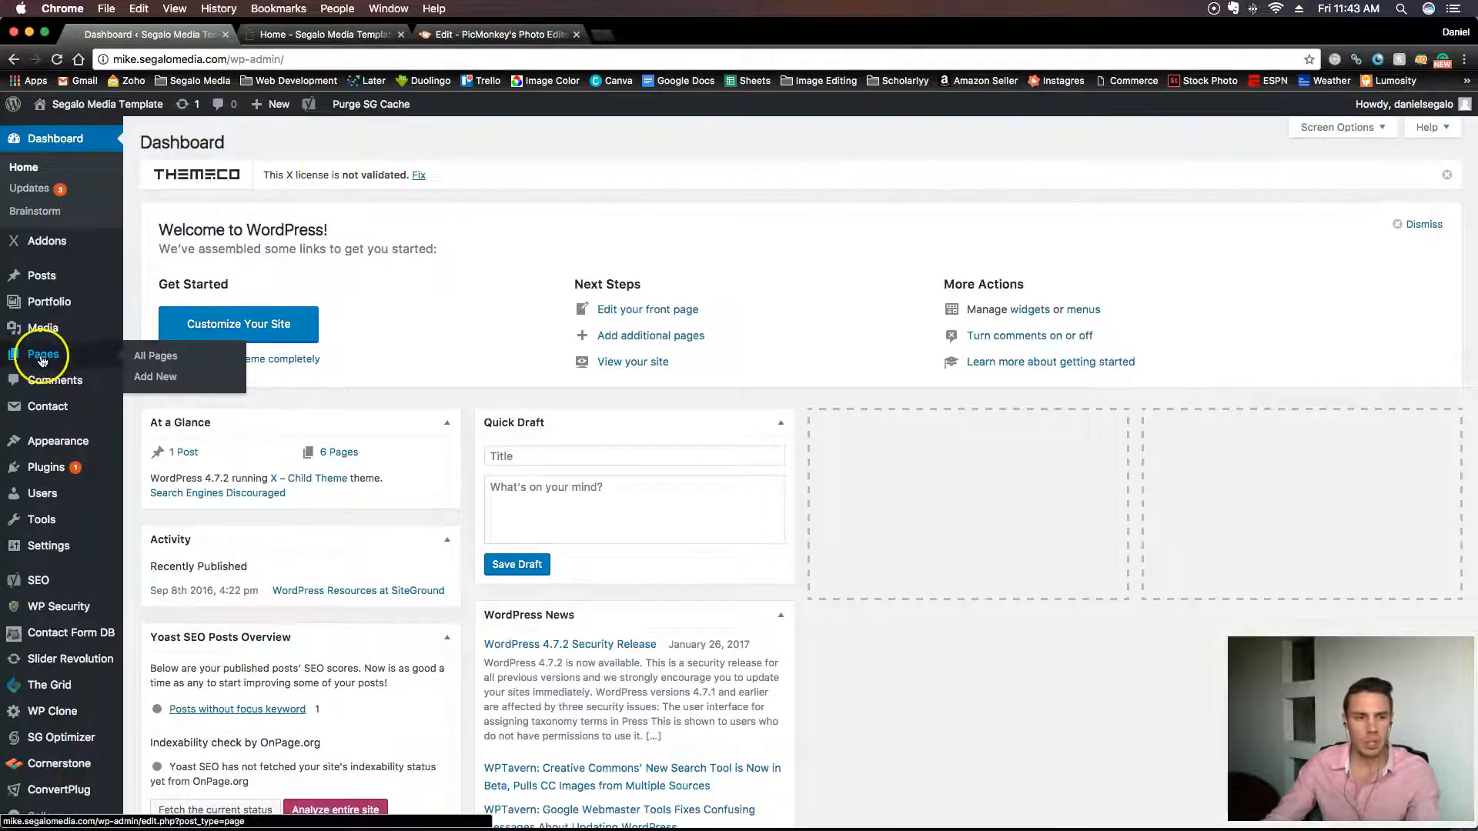
left_click(42, 361)
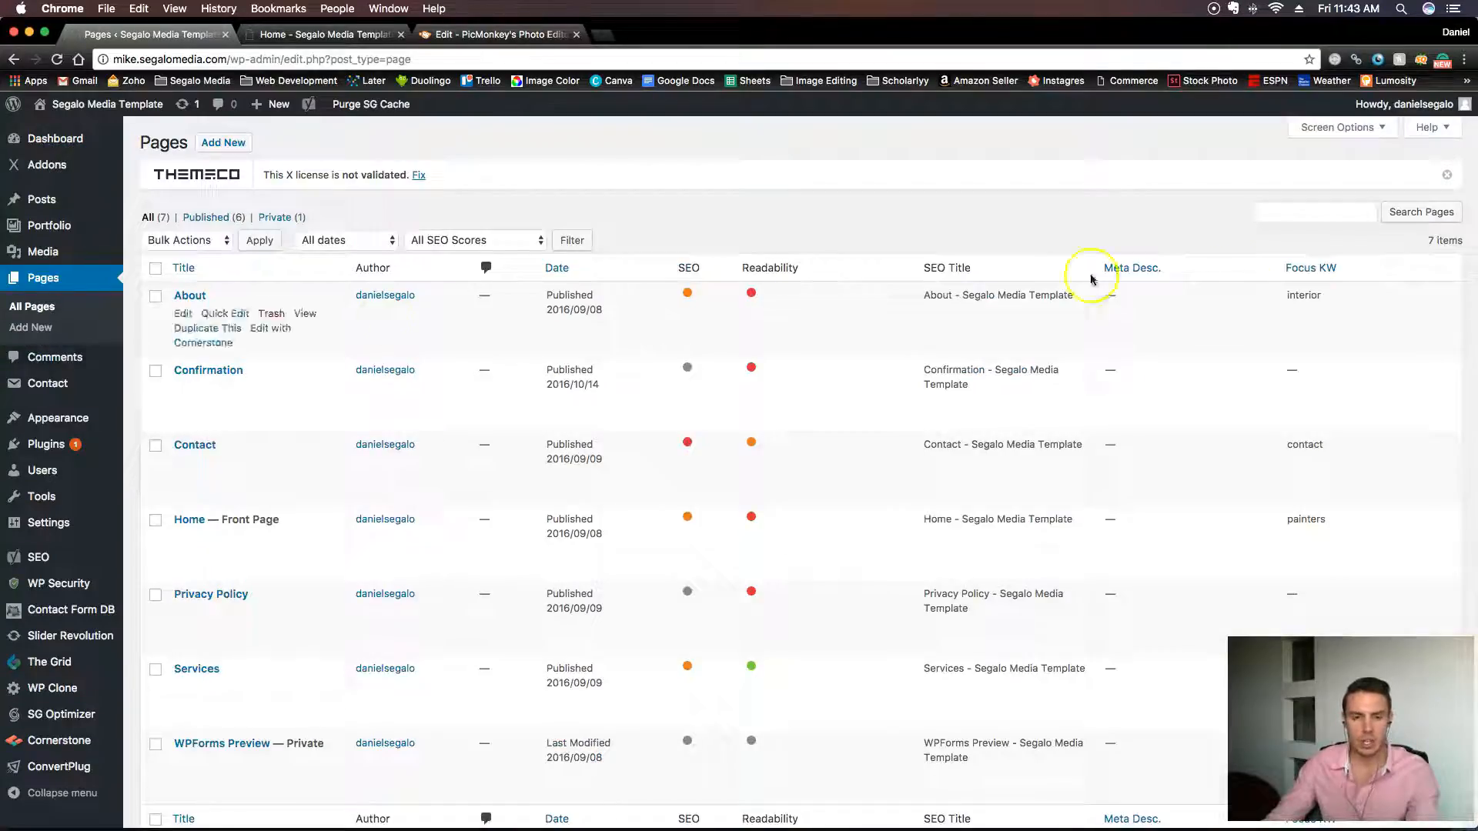
mouse_move(267, 558)
scroll(267, 558, "down", 1)
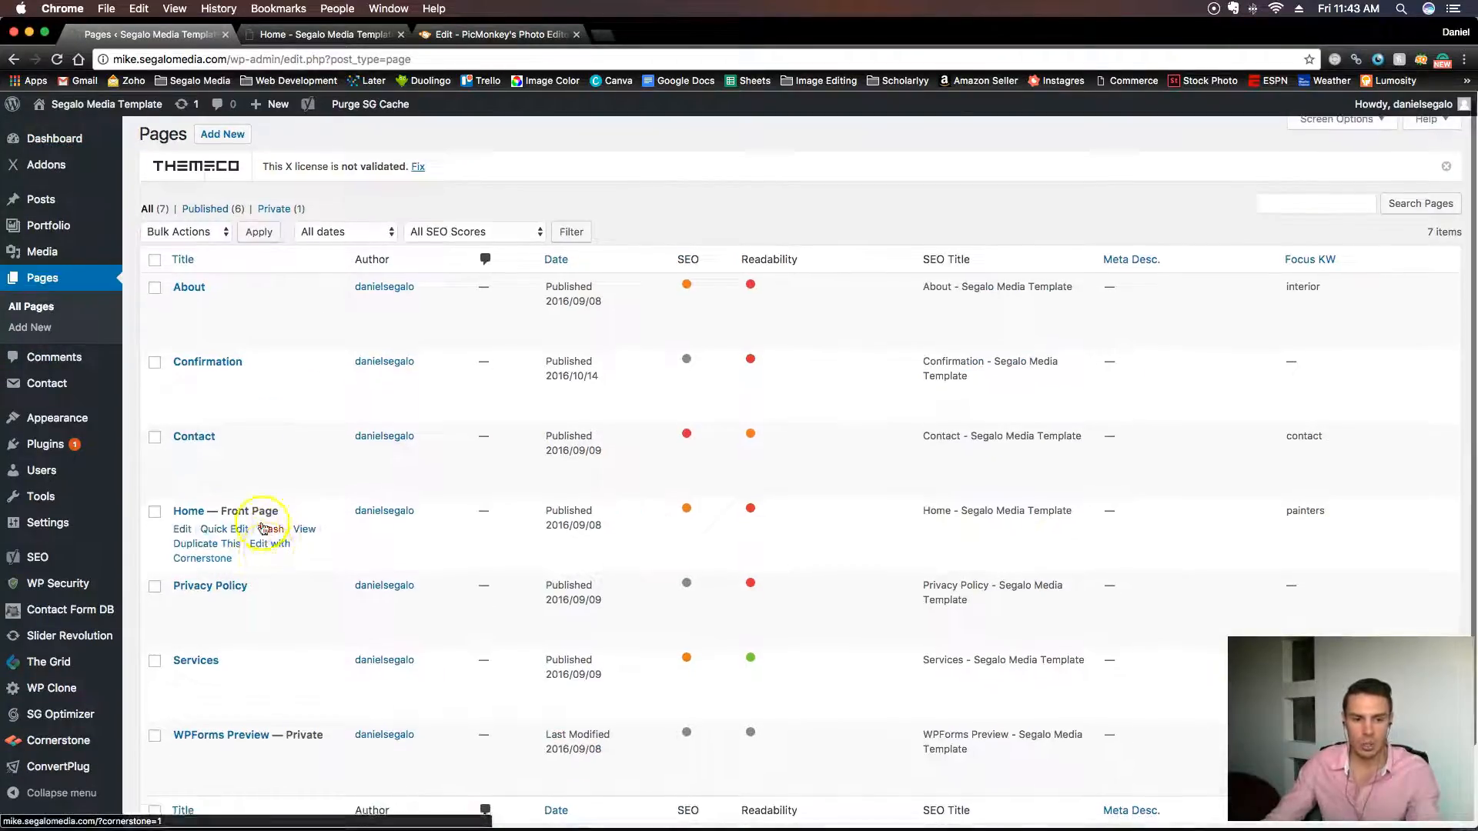
left_click(269, 552)
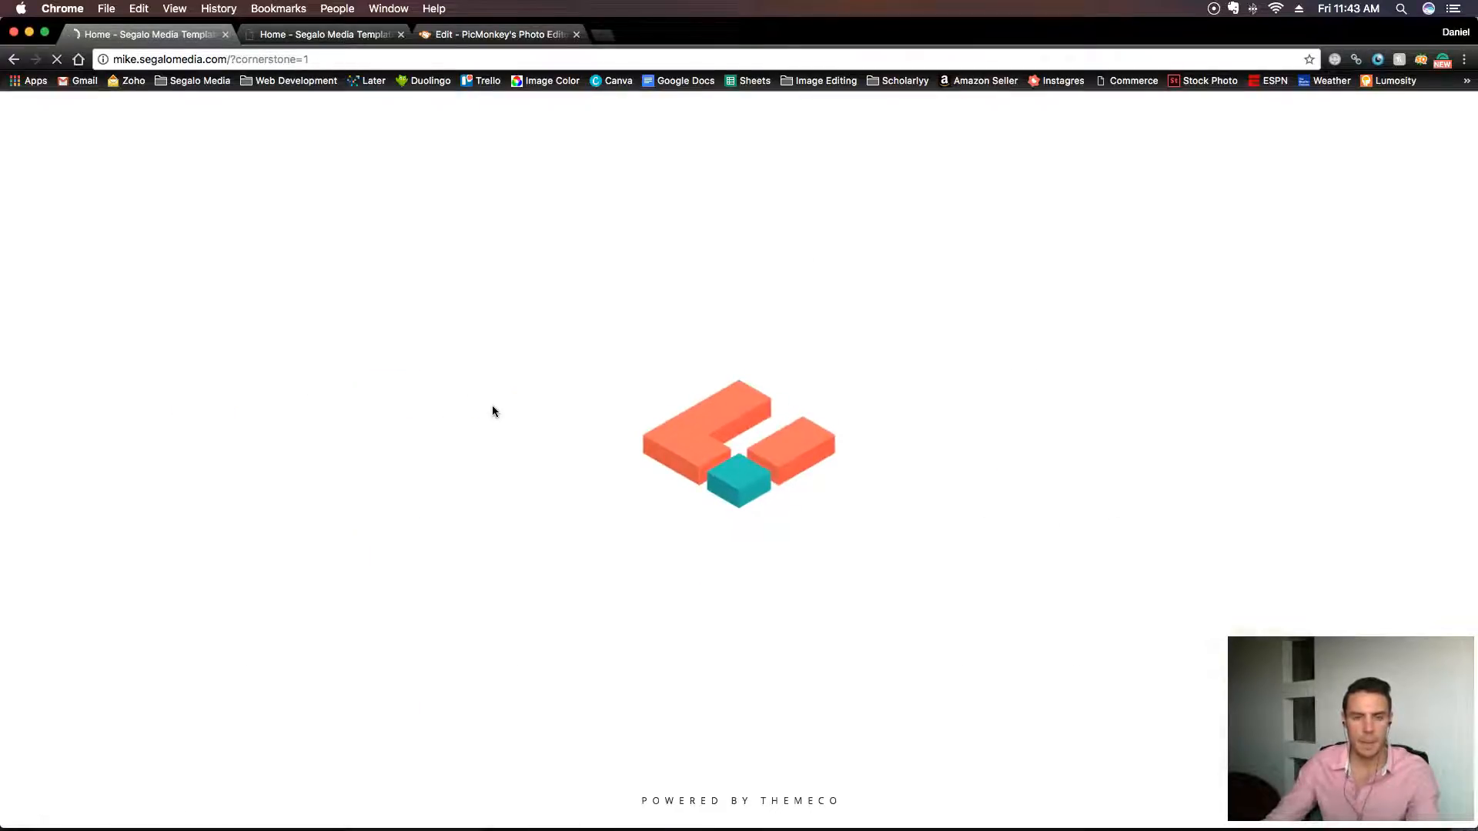
Switch to PicMonkey, copy the overlay's color code 0eb1de and close the editor without saving.
left_click(575, 33)
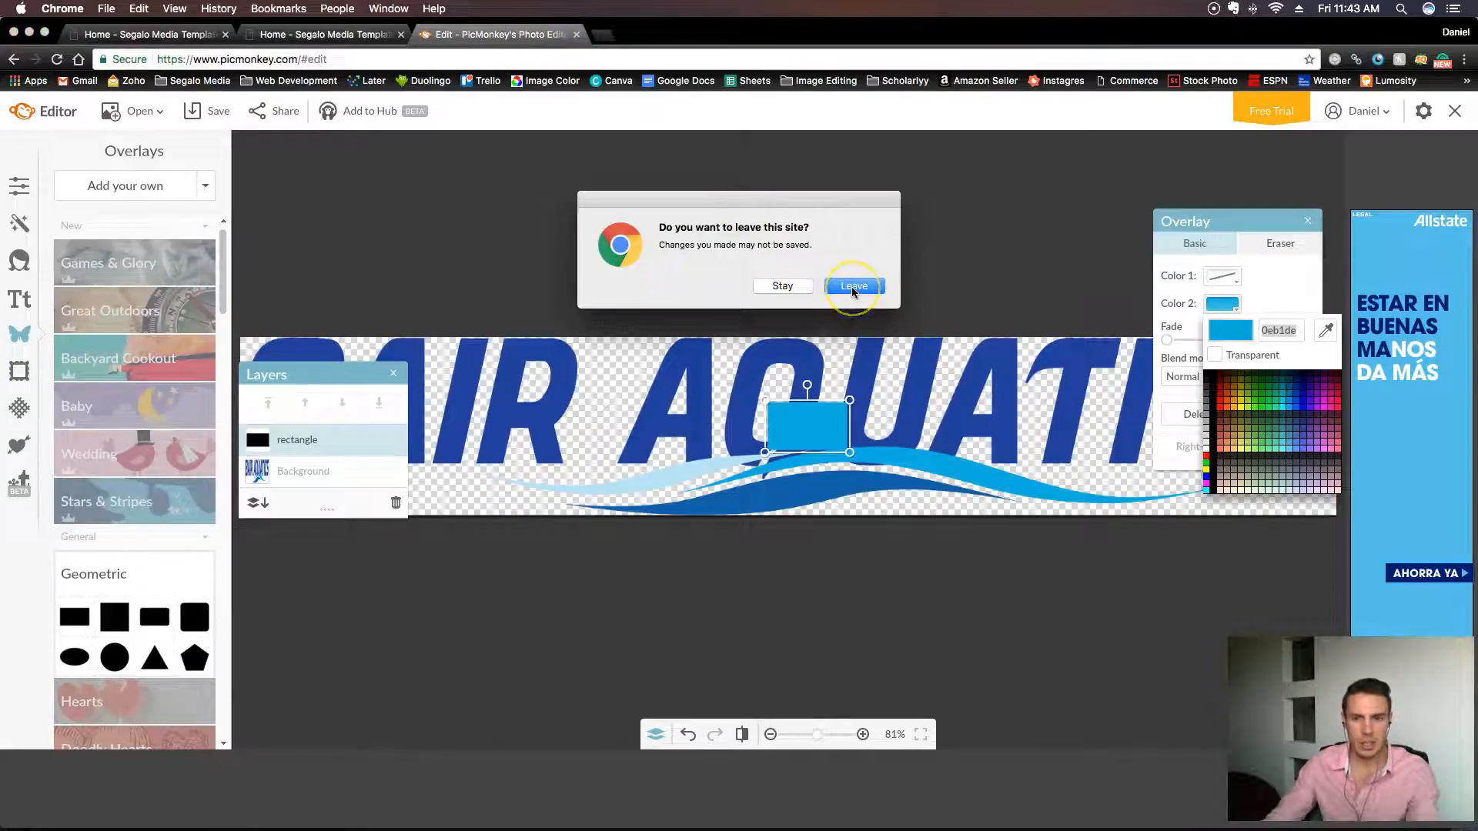
left_click(782, 285)
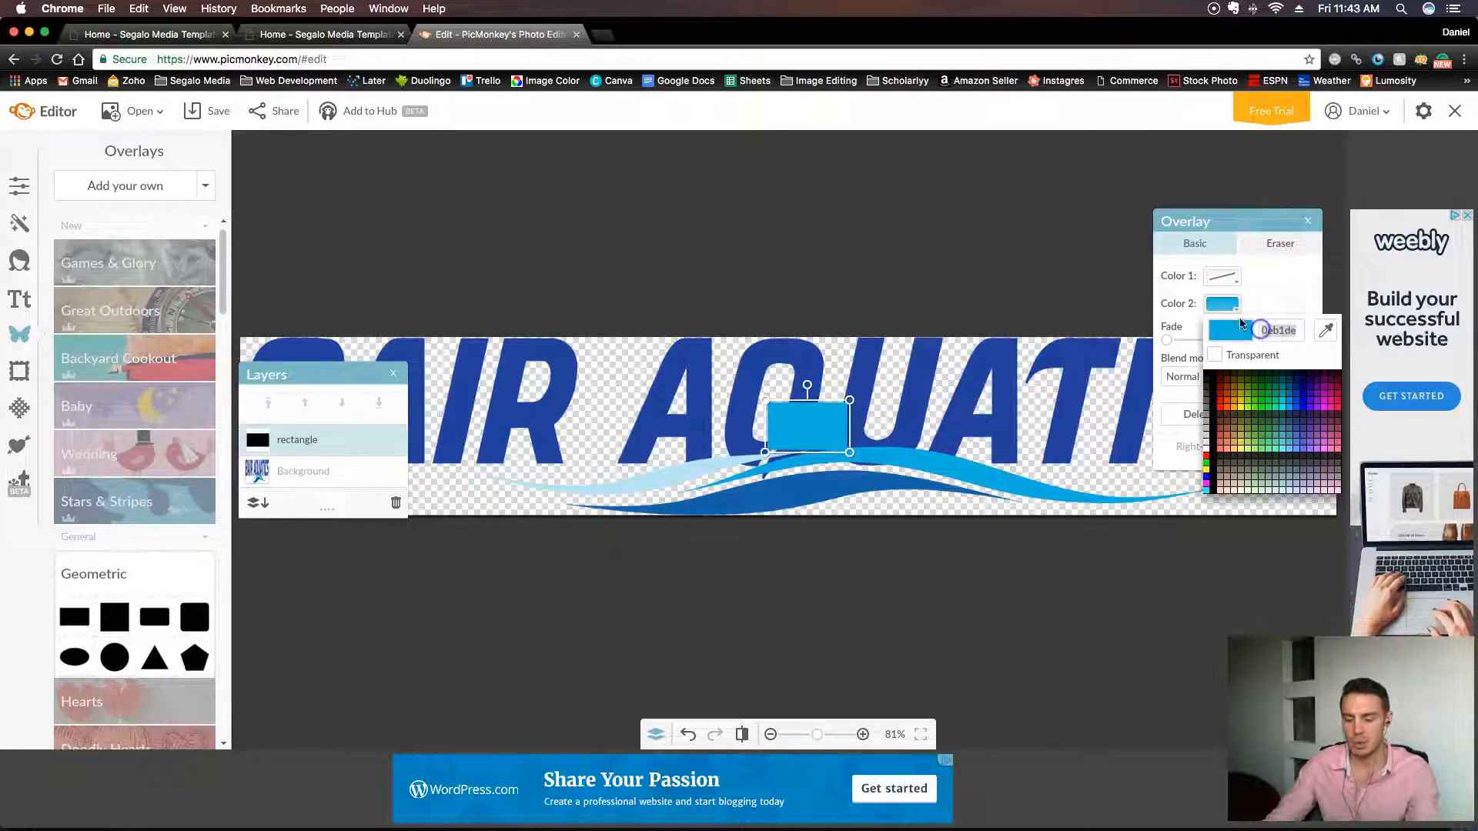
left_click(577, 35)
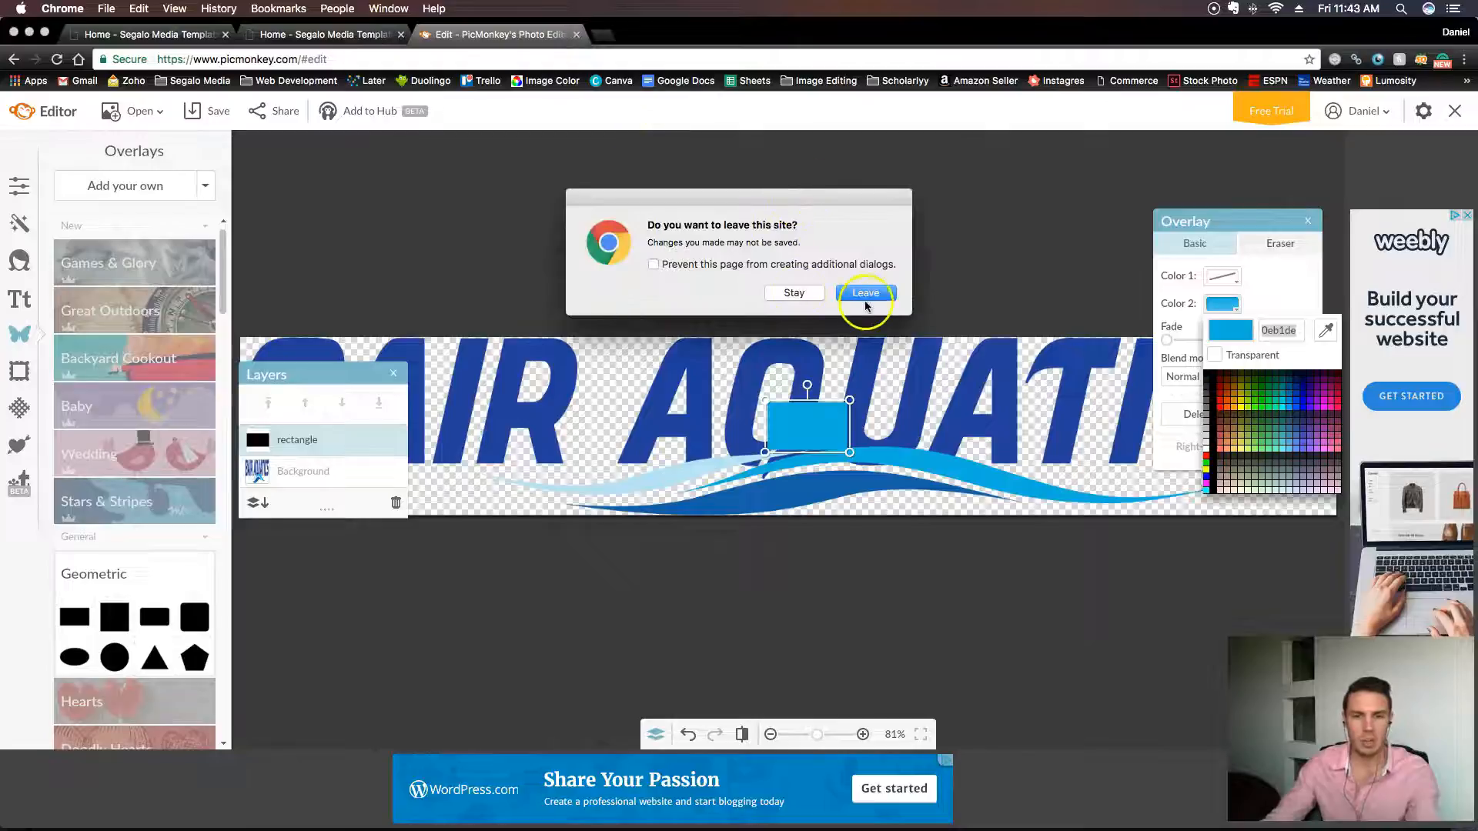
left_click(865, 300)
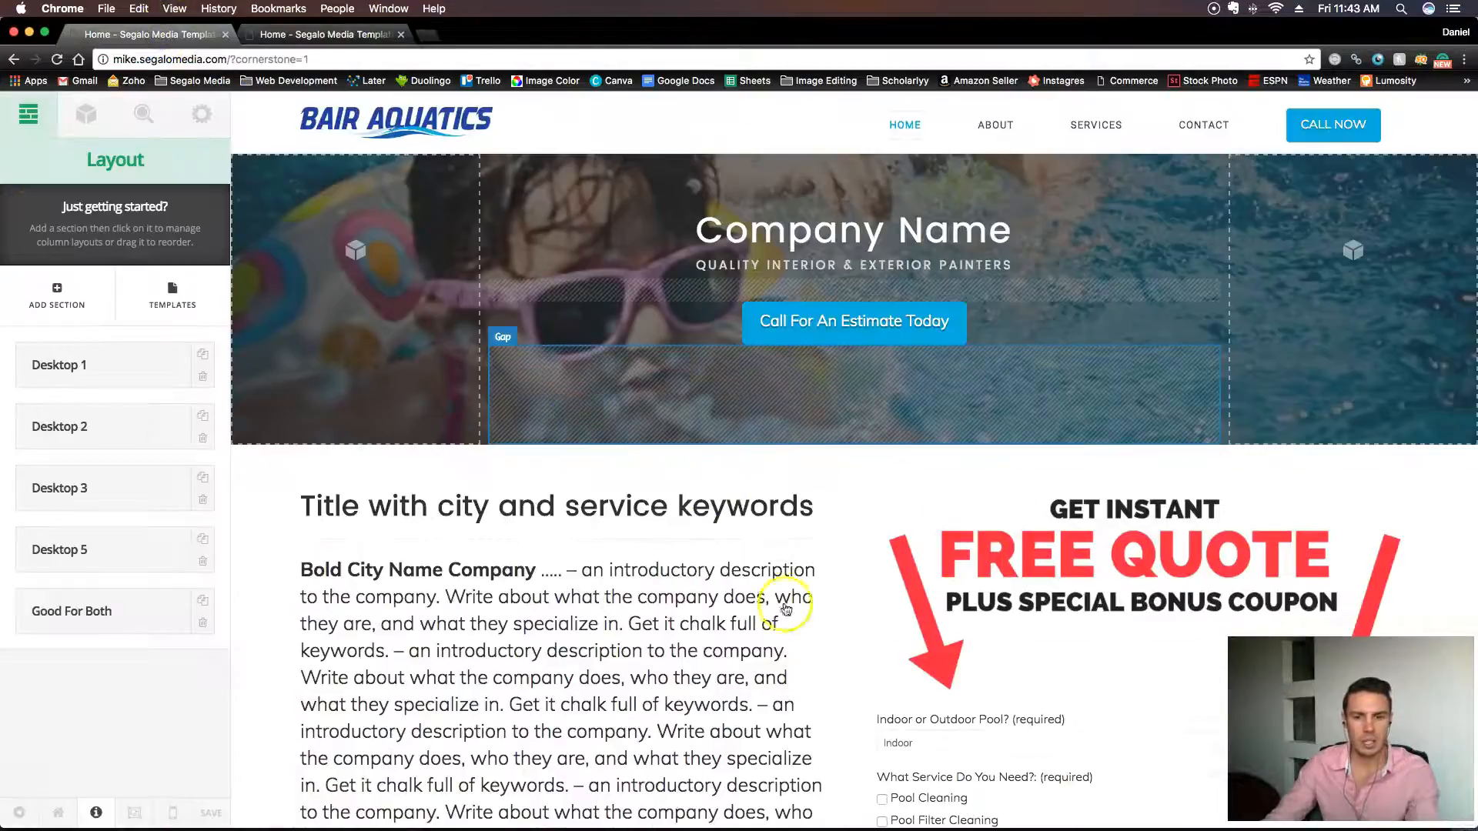
Set the background color of the row containing the Home page's testimonial quote to 0eb1de.
scroll(821, 613, "down", 15)
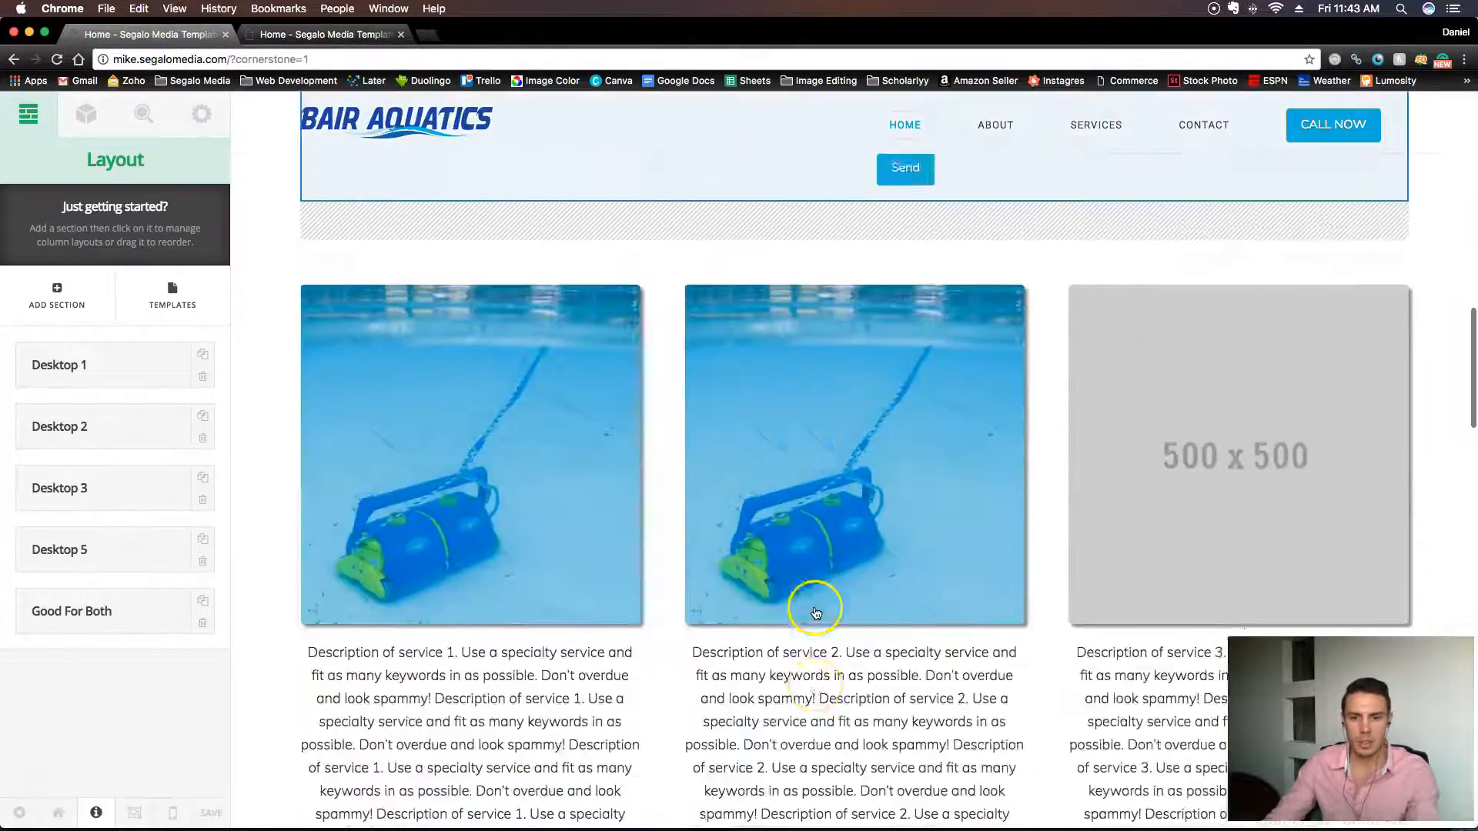
scroll(816, 614, "down", 10)
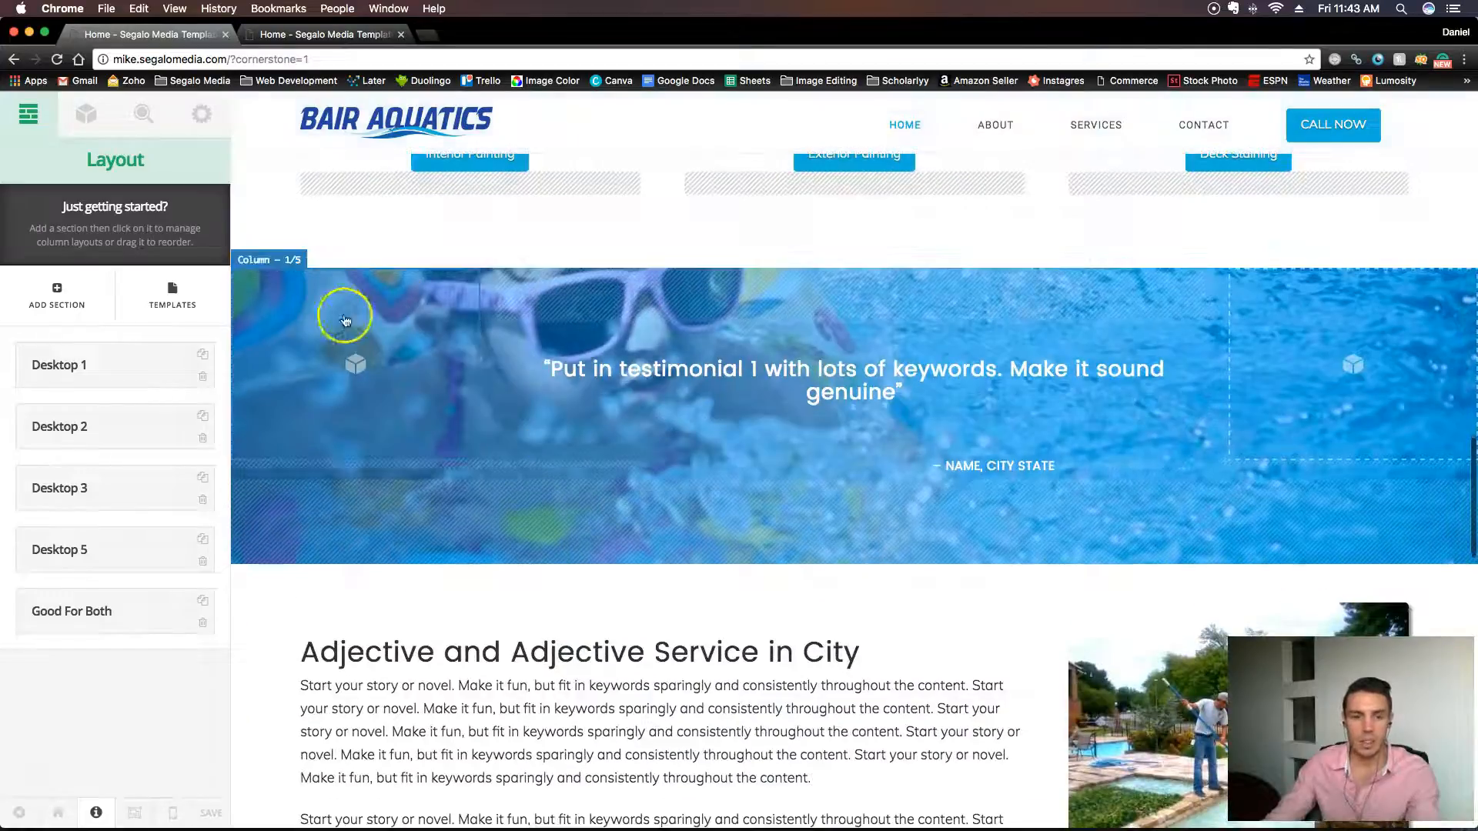
scroll(589, 419, "down", 15)
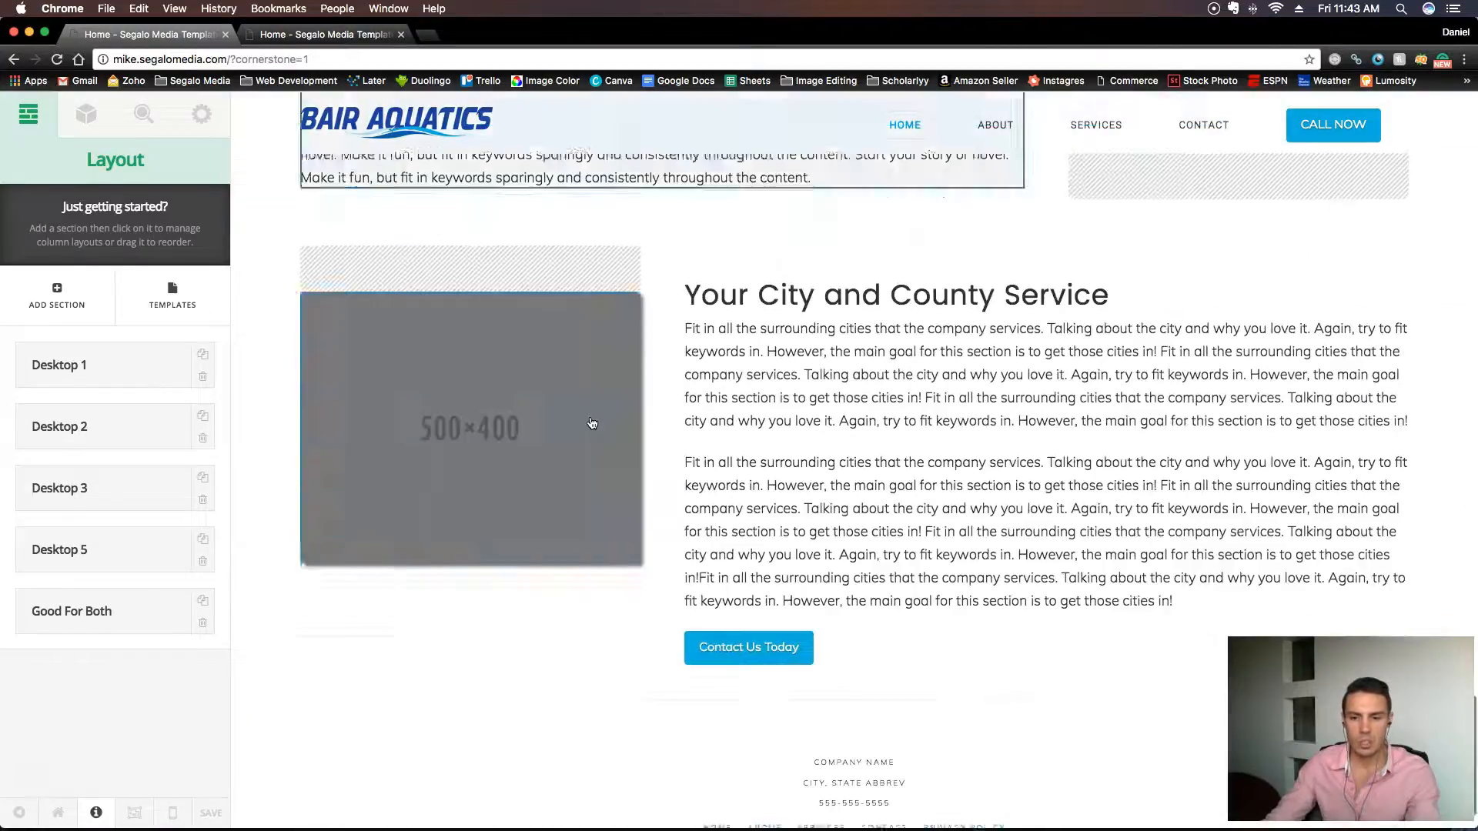
scroll(591, 423, "up", 15)
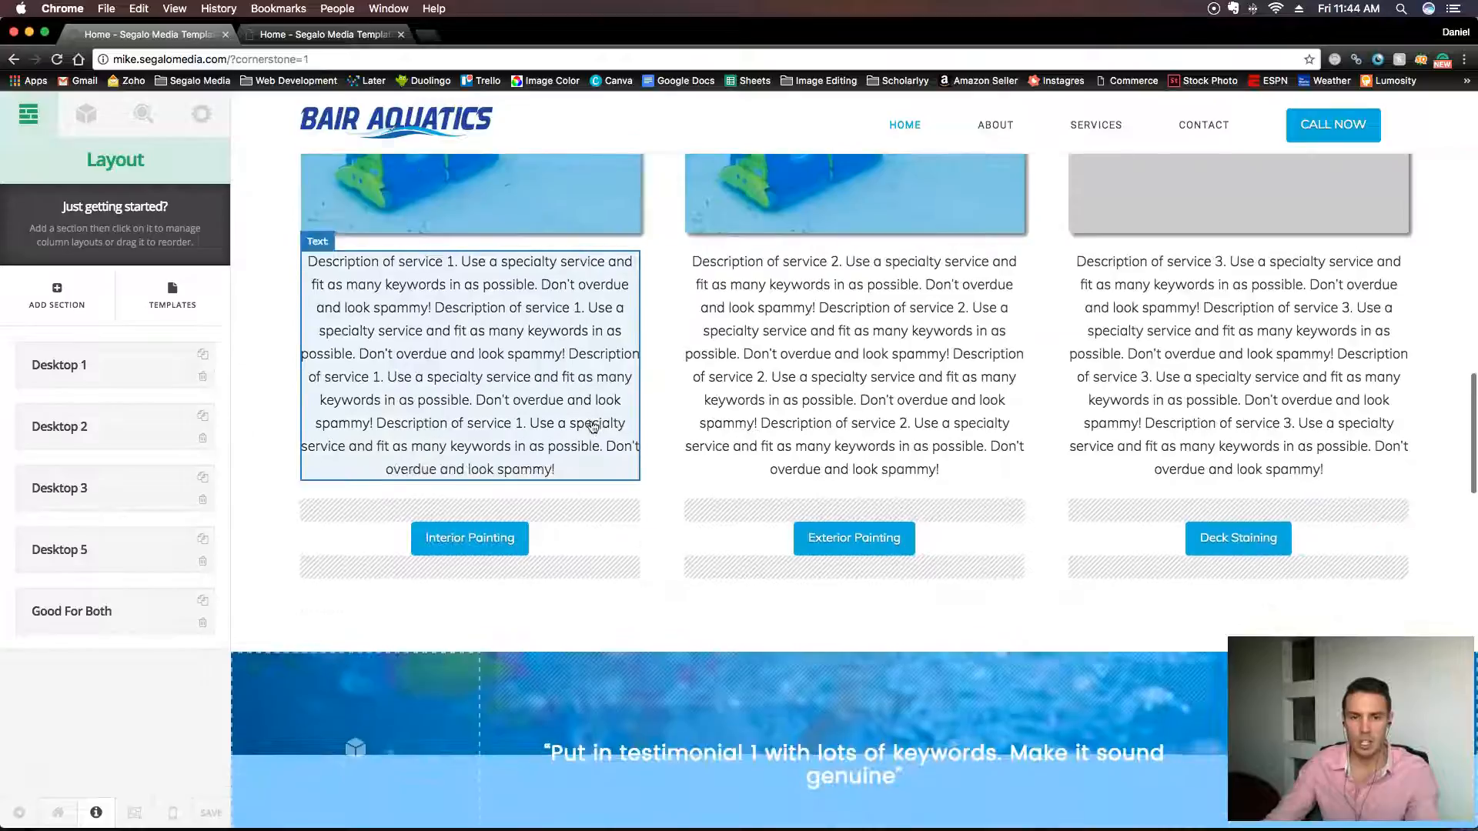
scroll(539, 439, "down", 3)
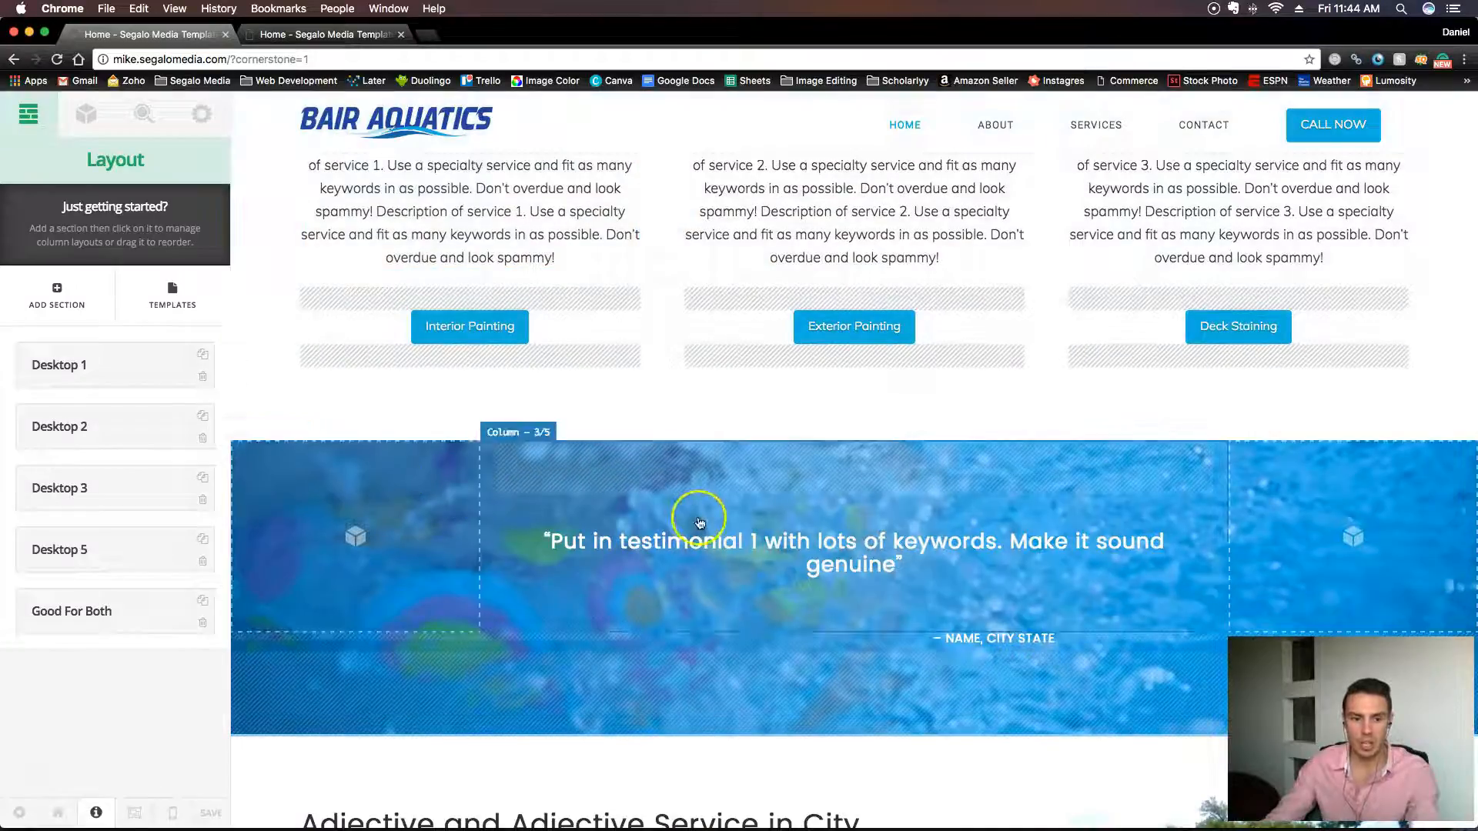
left_click(368, 533)
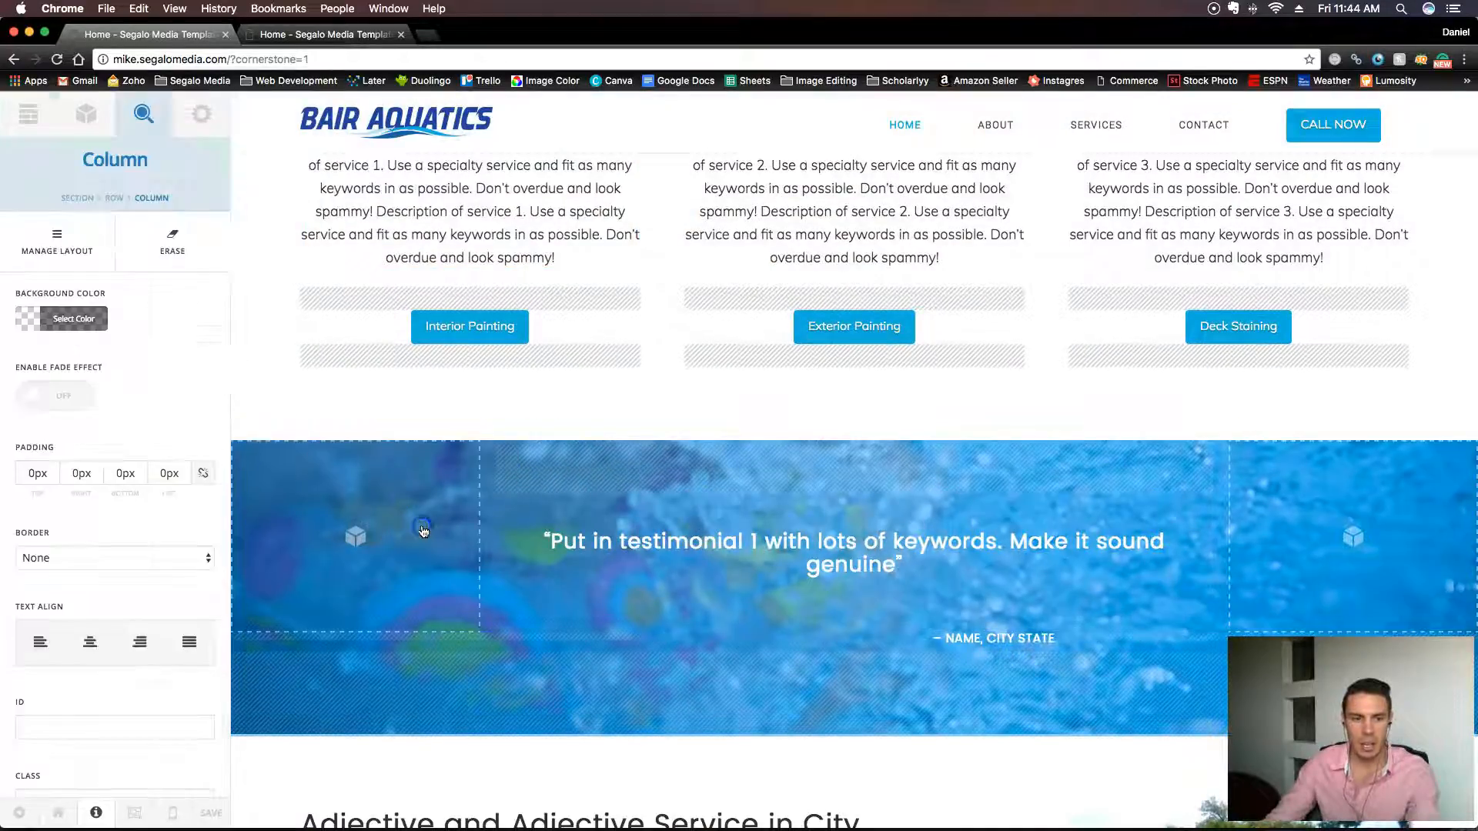
left_click(112, 199)
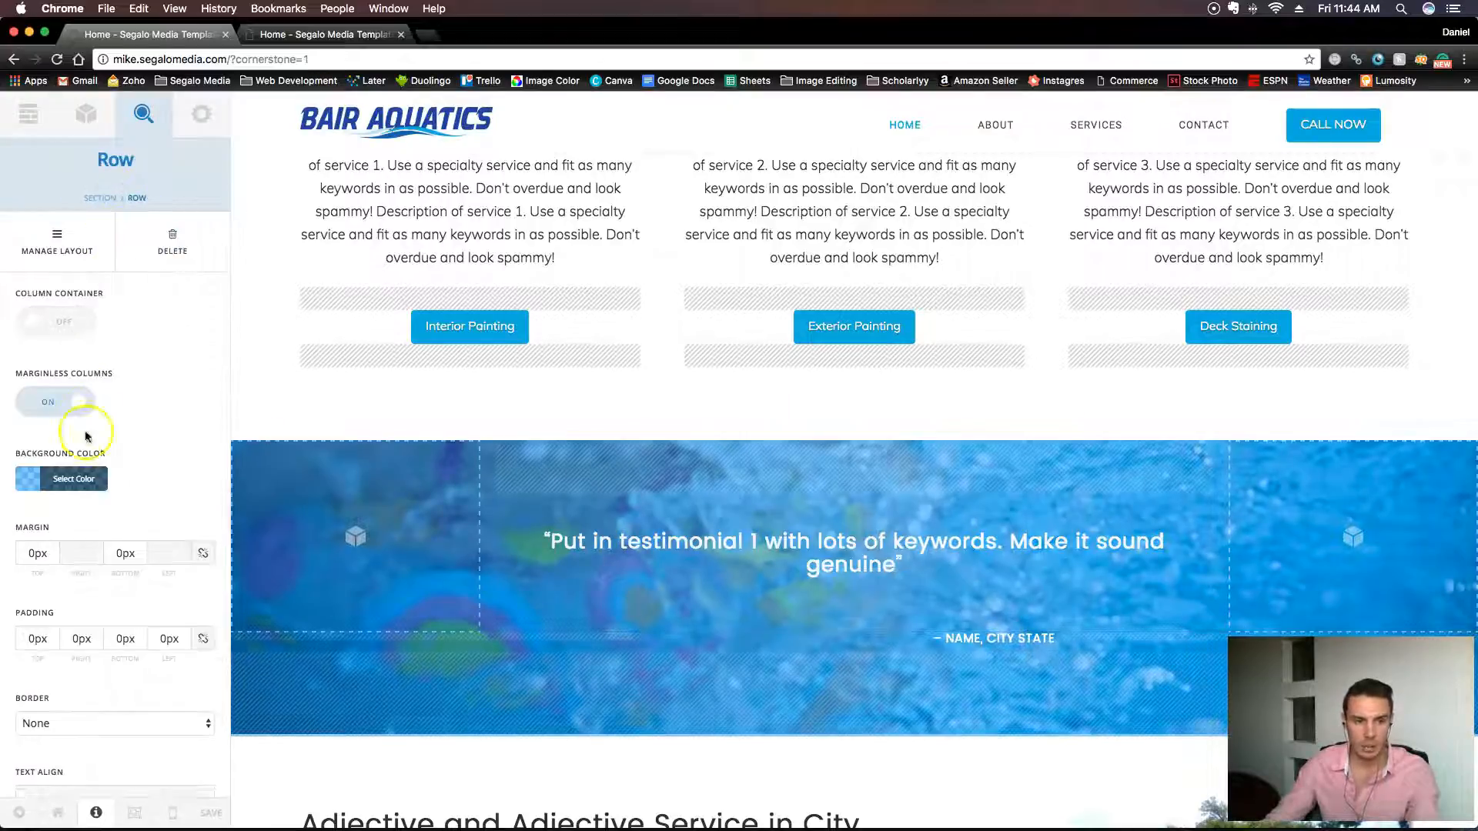
left_click(87, 483)
scroll(145, 529, "down", 4)
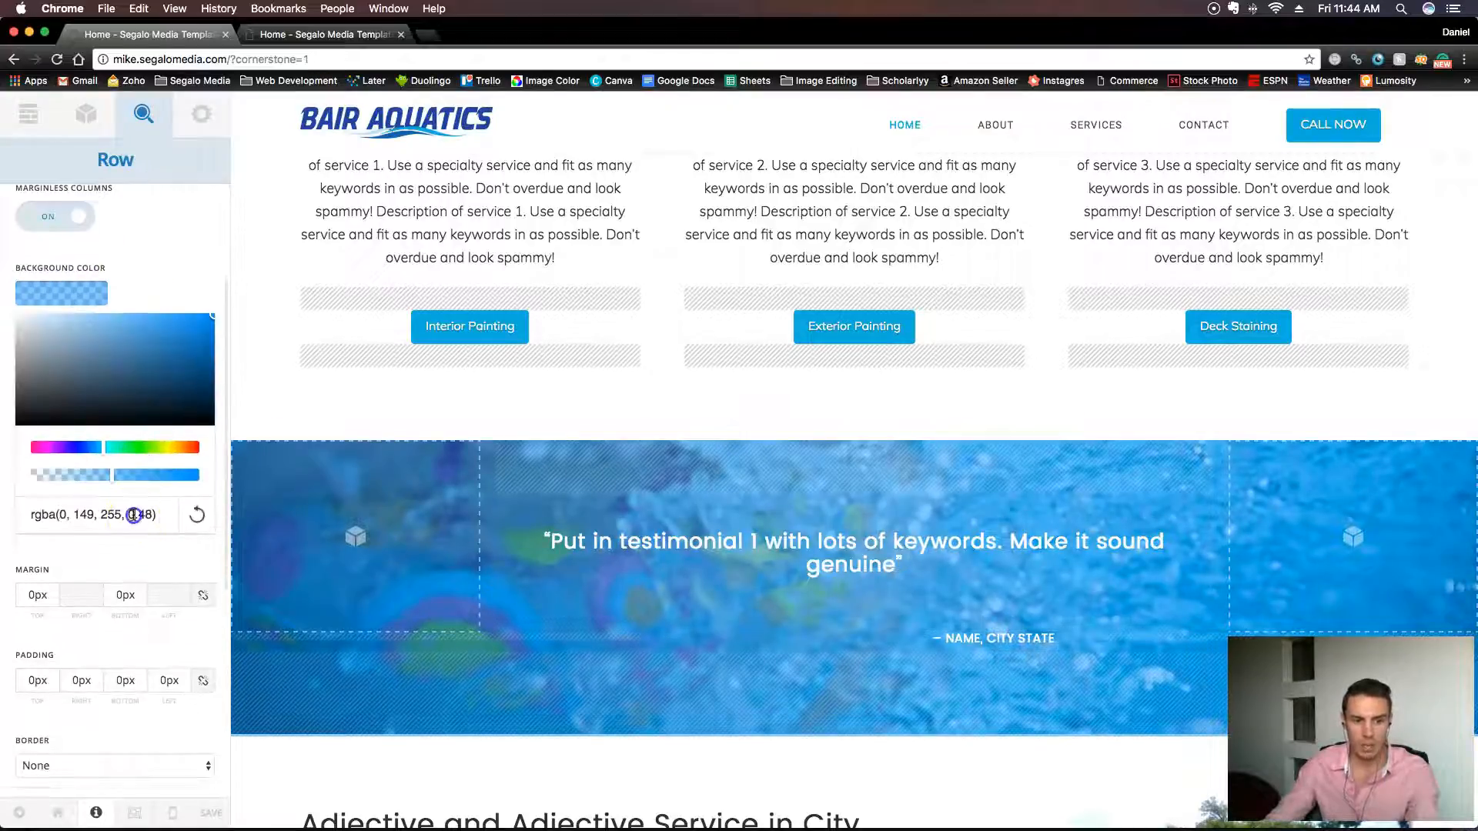
type("0eb1de")
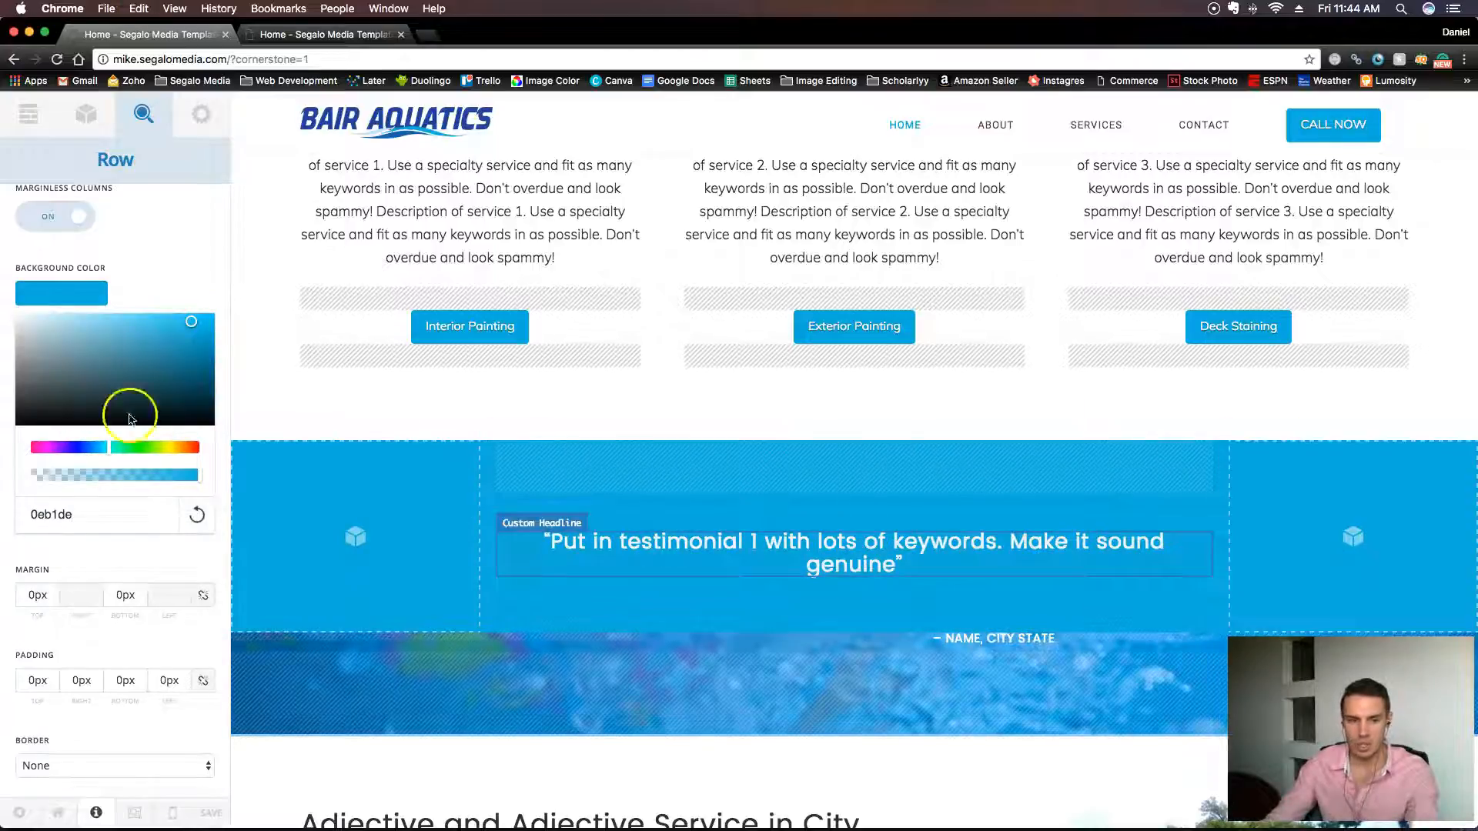
Reduce the quote row's background opacity to 0.63 and copy the resulting color value rgba(14, 177, 222, 0.63).
left_click_drag(199, 481, 153, 481)
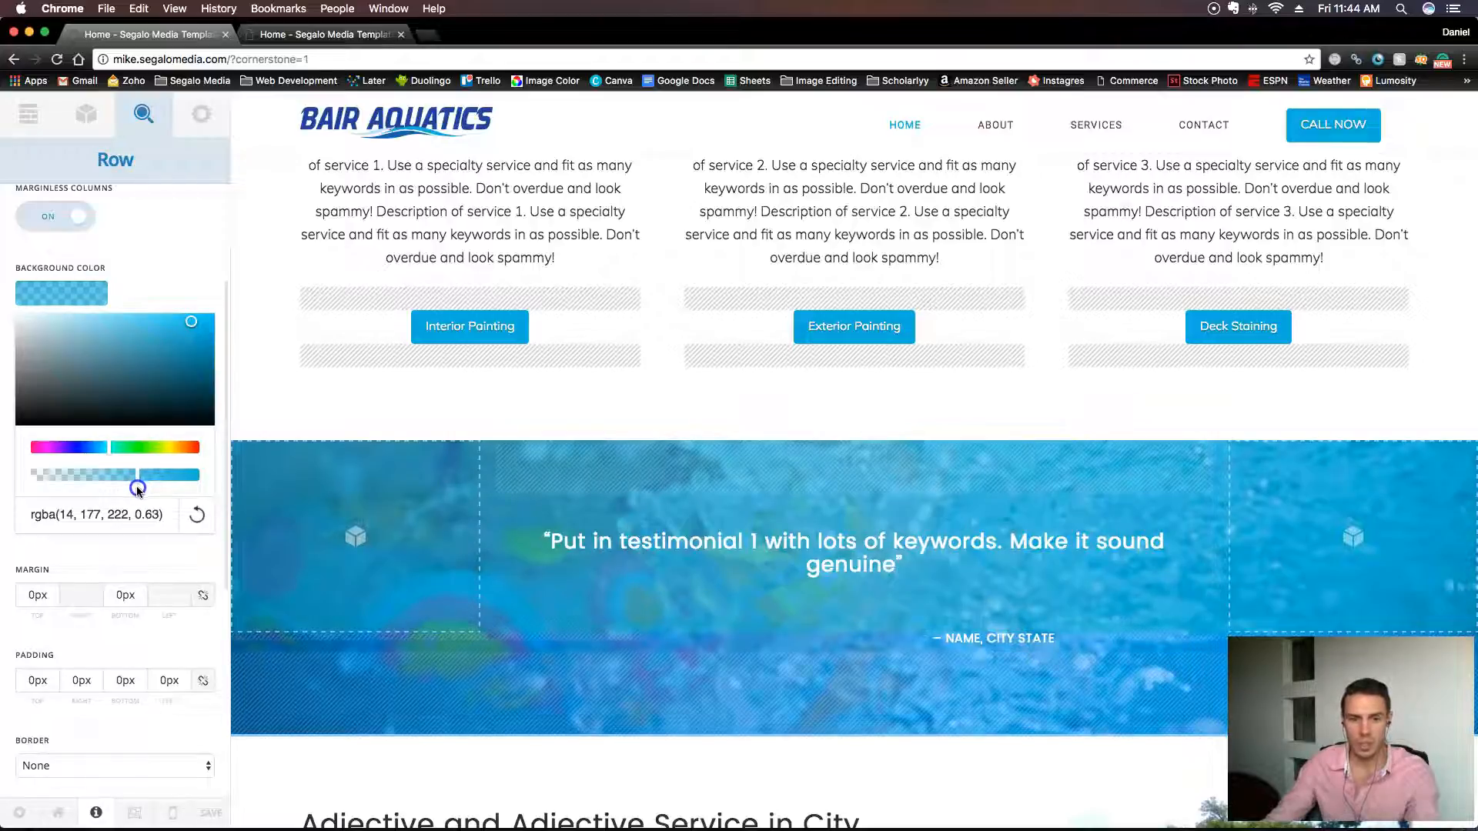
scroll(137, 491, "up", 1)
scroll(168, 496, "down", 1)
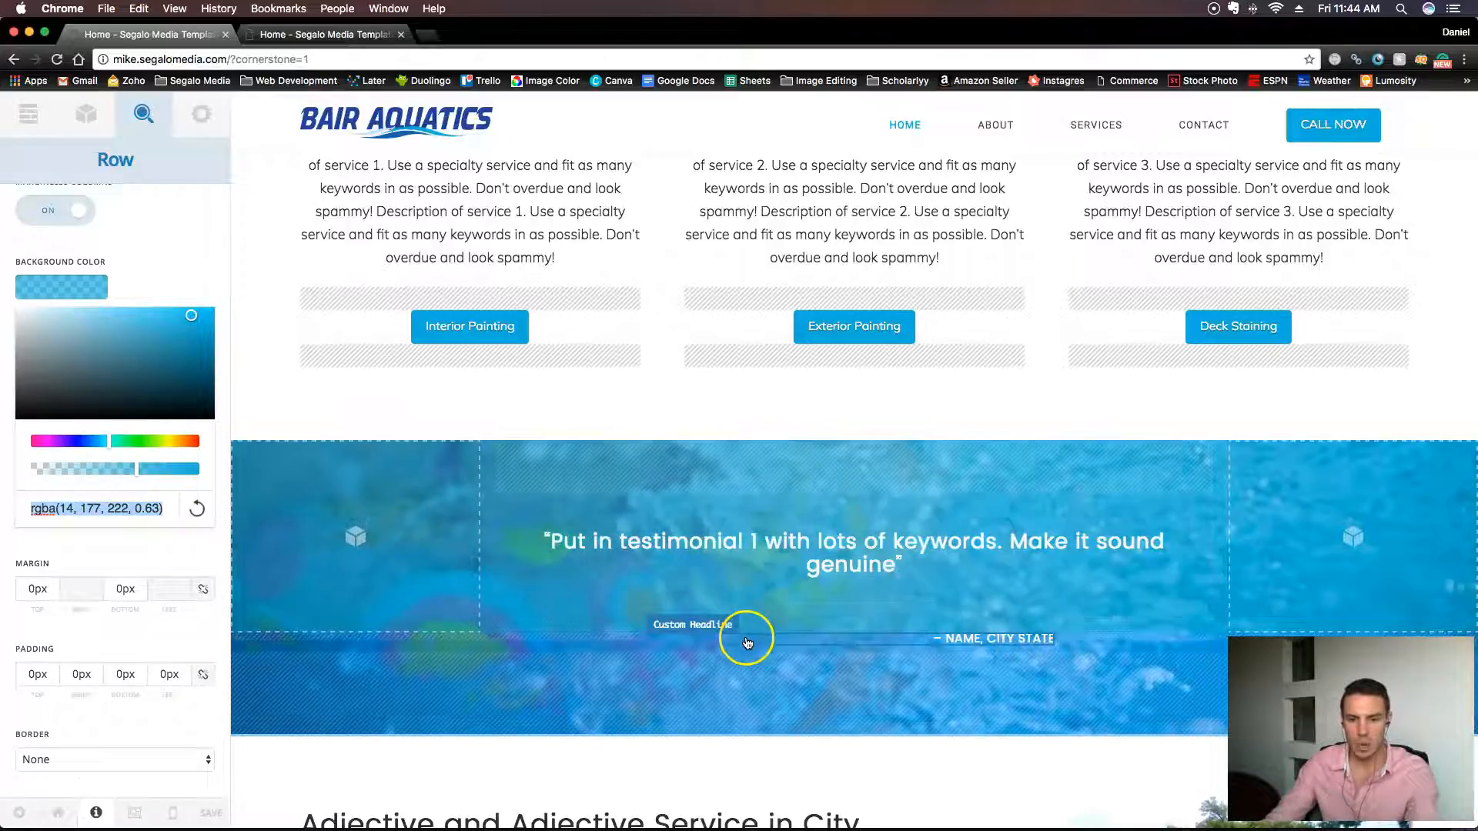
Set the background color of the row with the testimonial's name and city to rgba(14, 177, 222, 0.63).
left_click(746, 642)
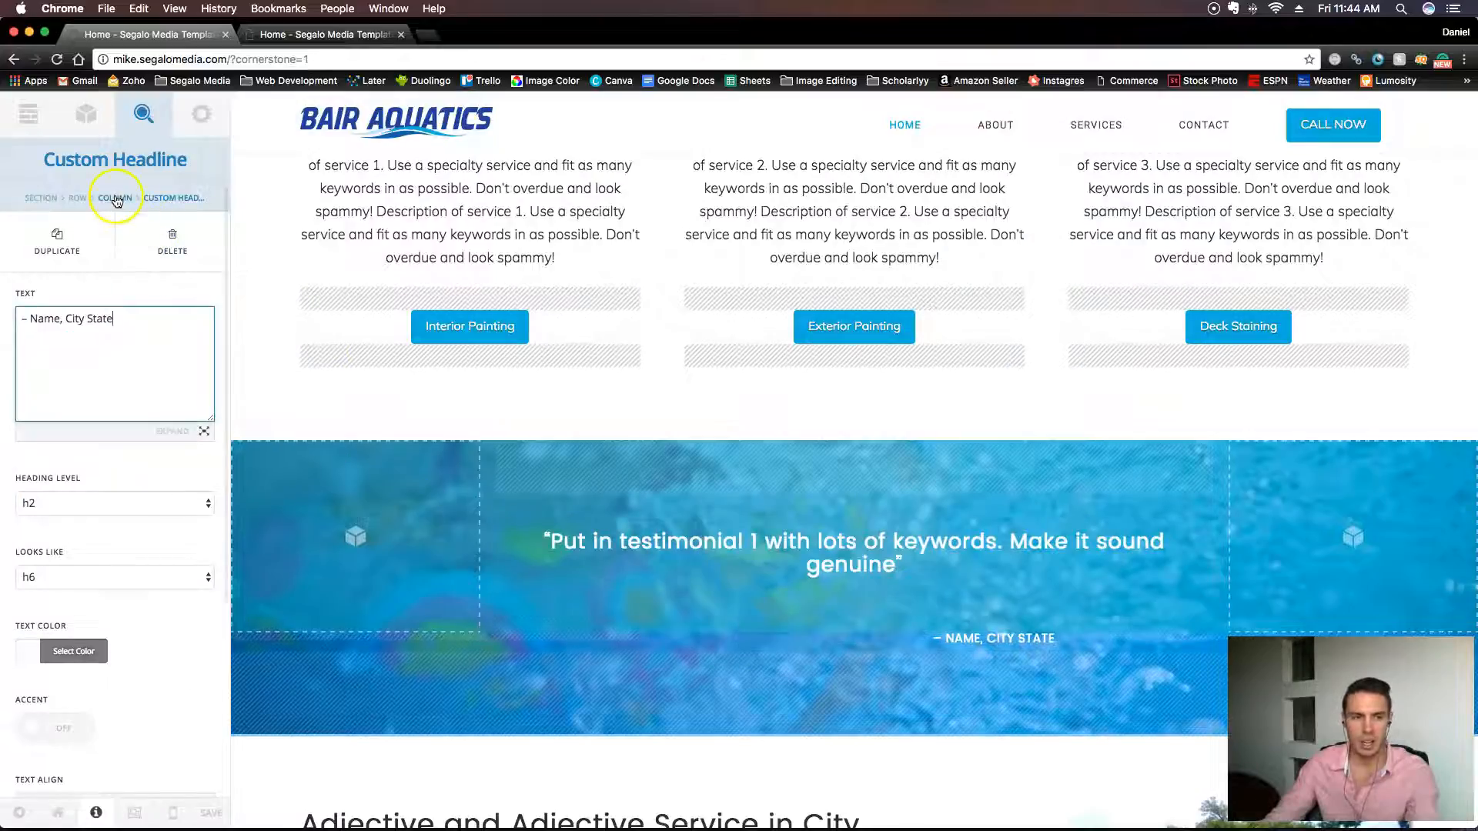
left_click(78, 201)
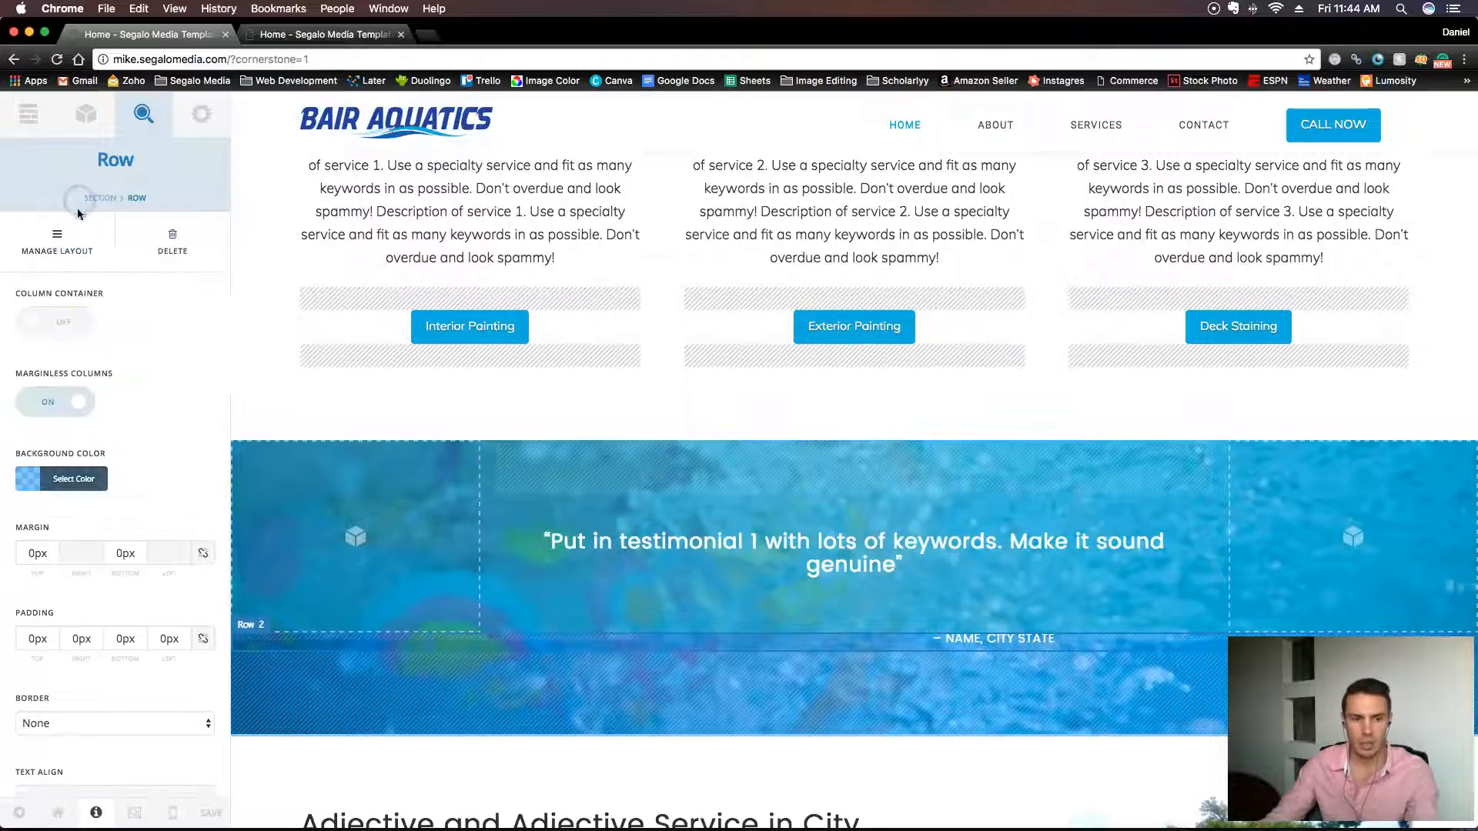
left_click(74, 483)
scroll(116, 495, "down", 3)
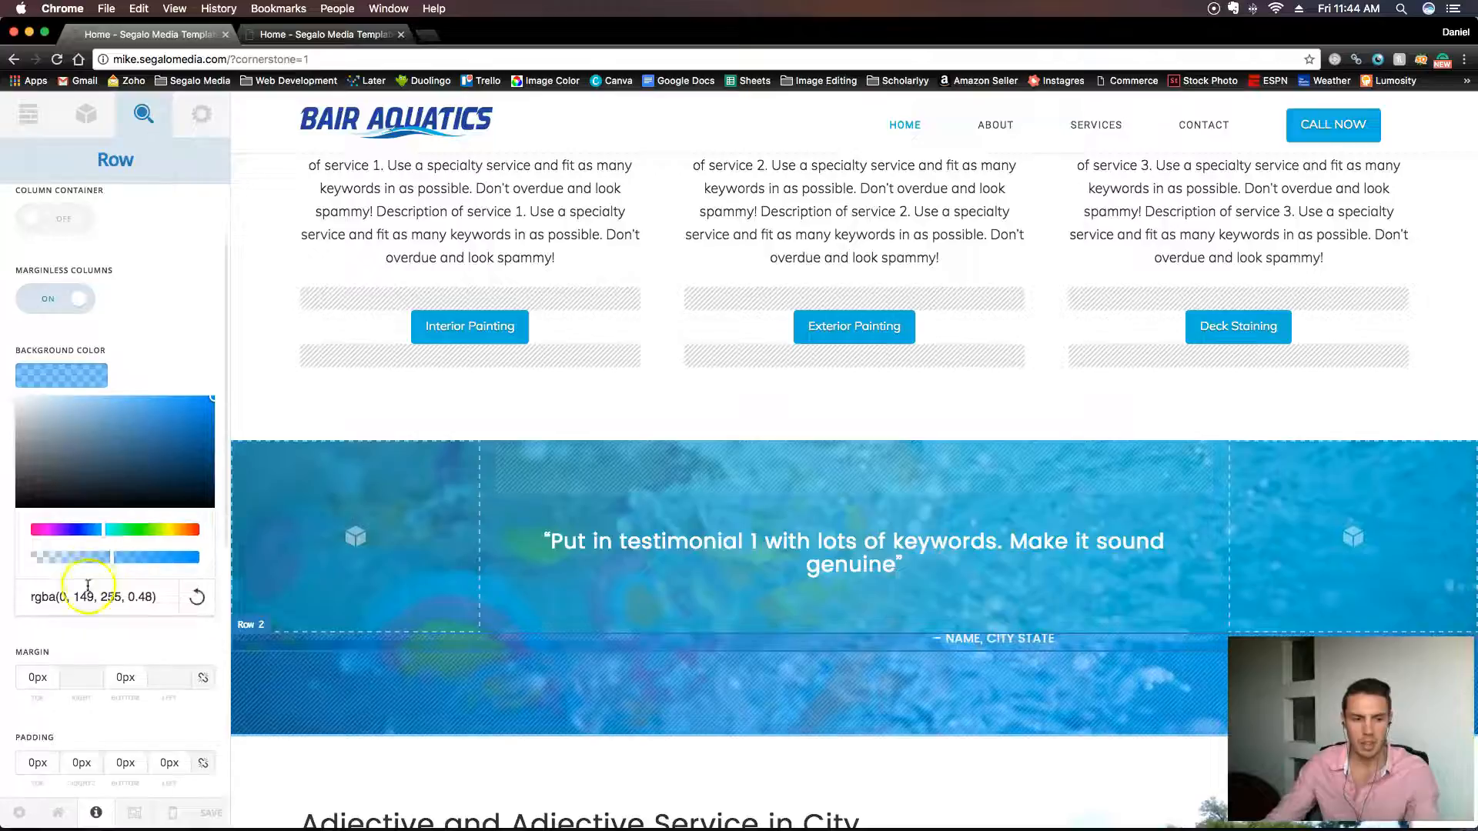
type("rgba(14, 177, 222, 0.63)")
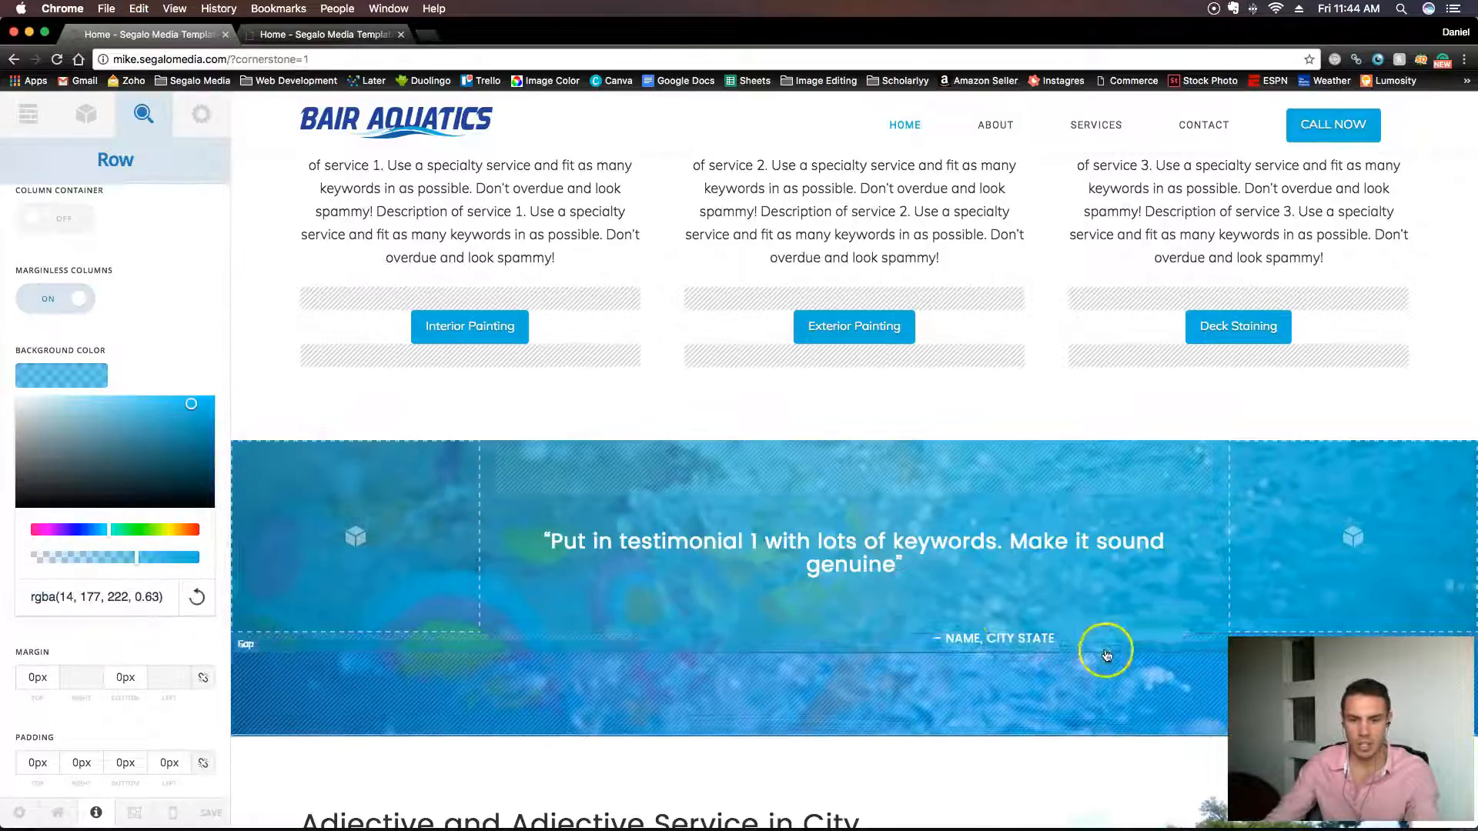
Set the background color of the row holding the gap below the Home page testimonial to rgba(14, 177, 222, 0.63).
left_click(714, 712)
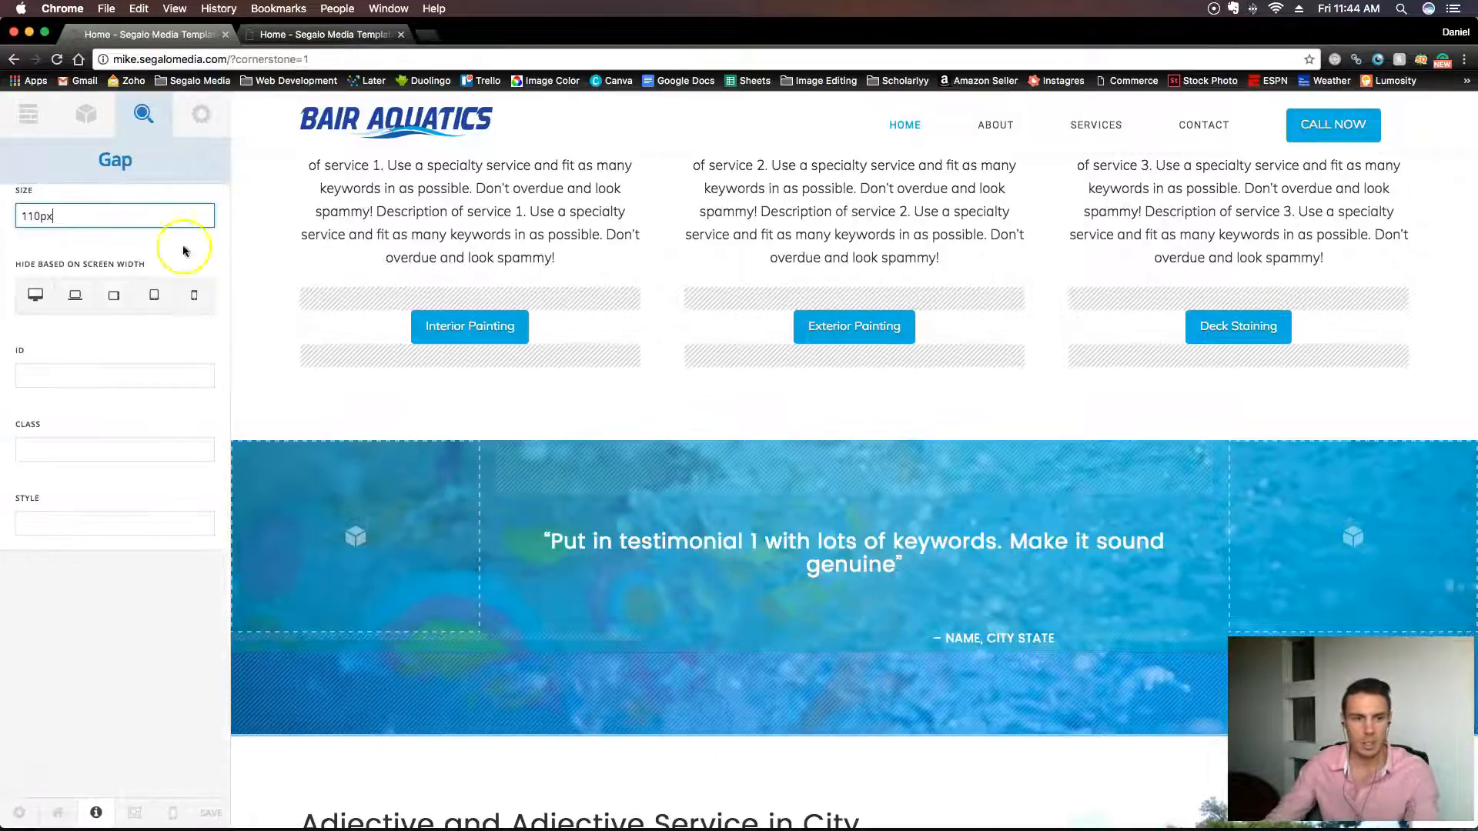
left_click(102, 198)
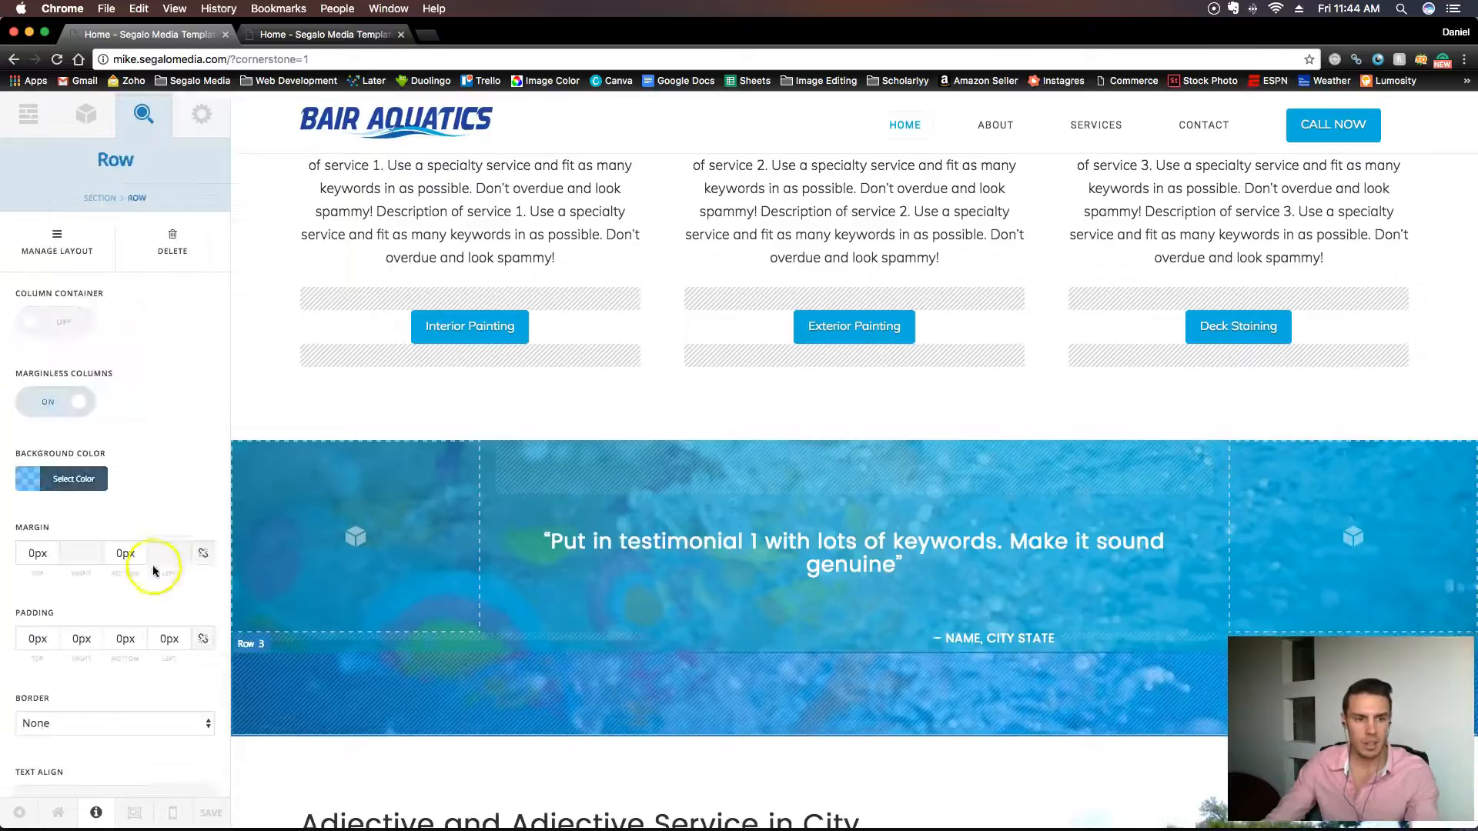
scroll(116, 501, "down", 3)
left_click(89, 384)
scroll(89, 539, "down", 1)
double_click(102, 568)
type("rgba(14, 177, 222, 0.63)")
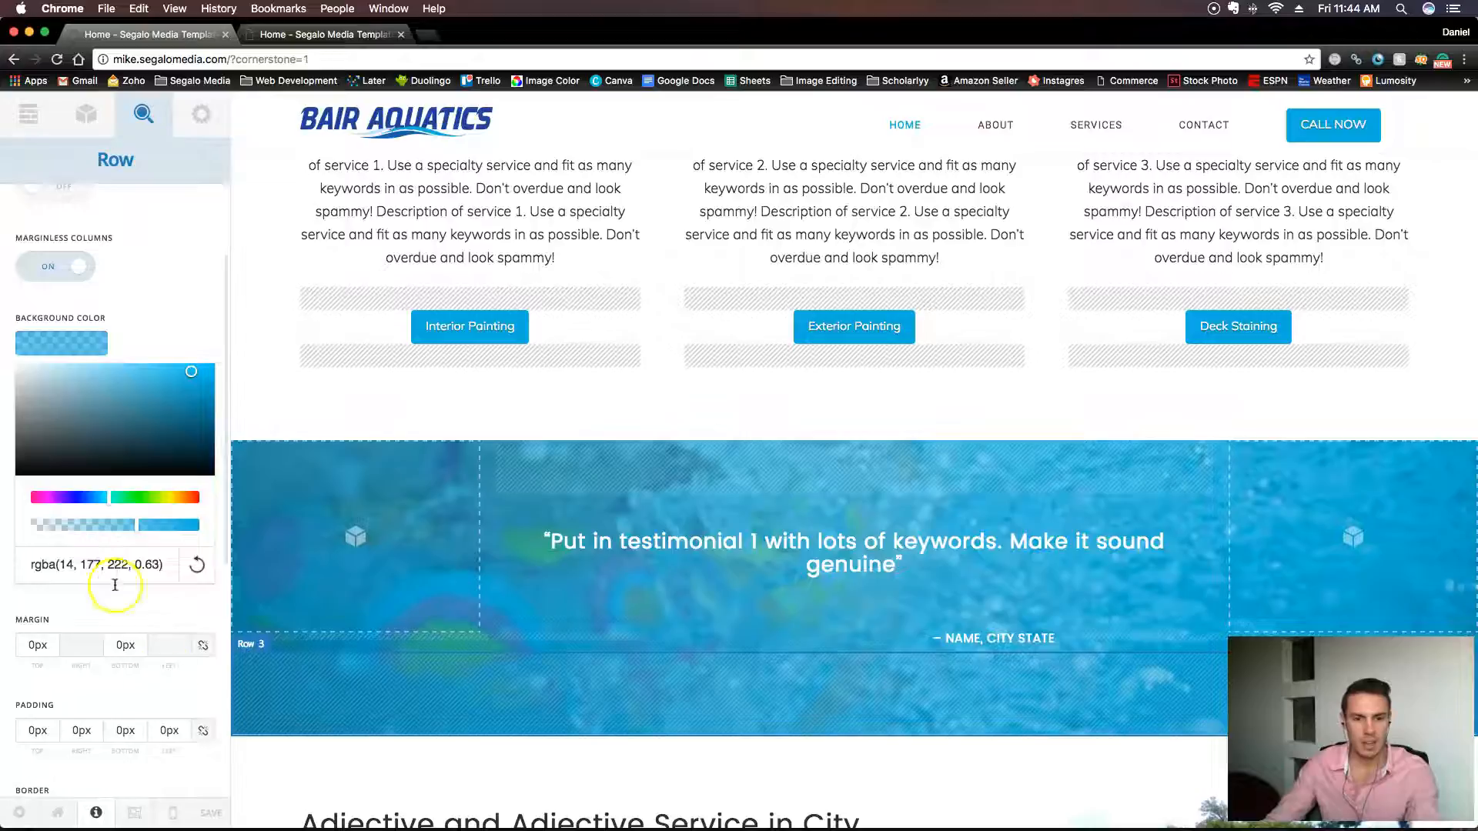
Save the Home page and open its live view in a new tab.
left_click(211, 795)
scroll(851, 646, "down", 1)
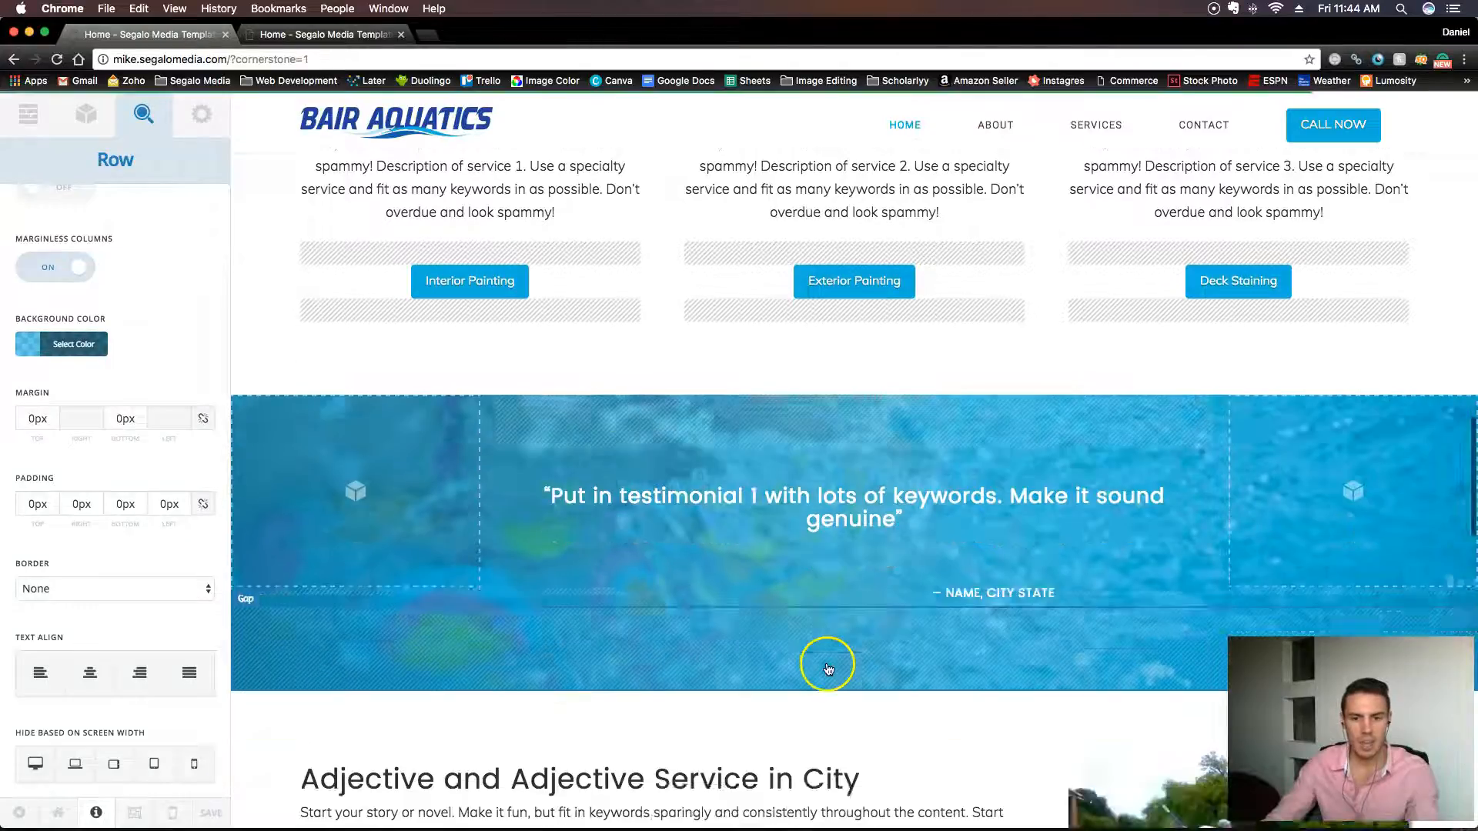
scroll(827, 668, "down", 10)
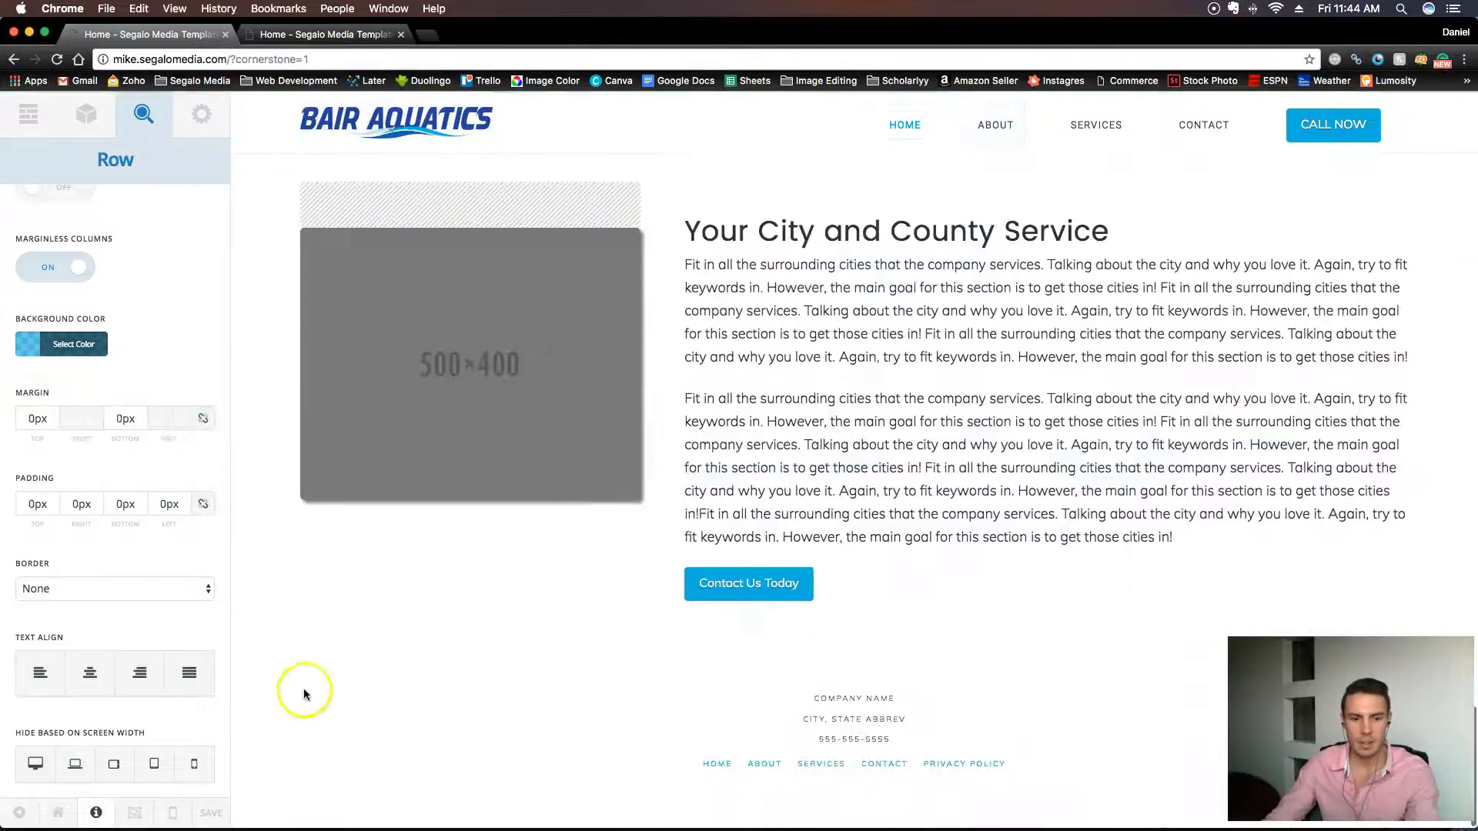
left_click(58, 812)
left_click(187, 761, "super")
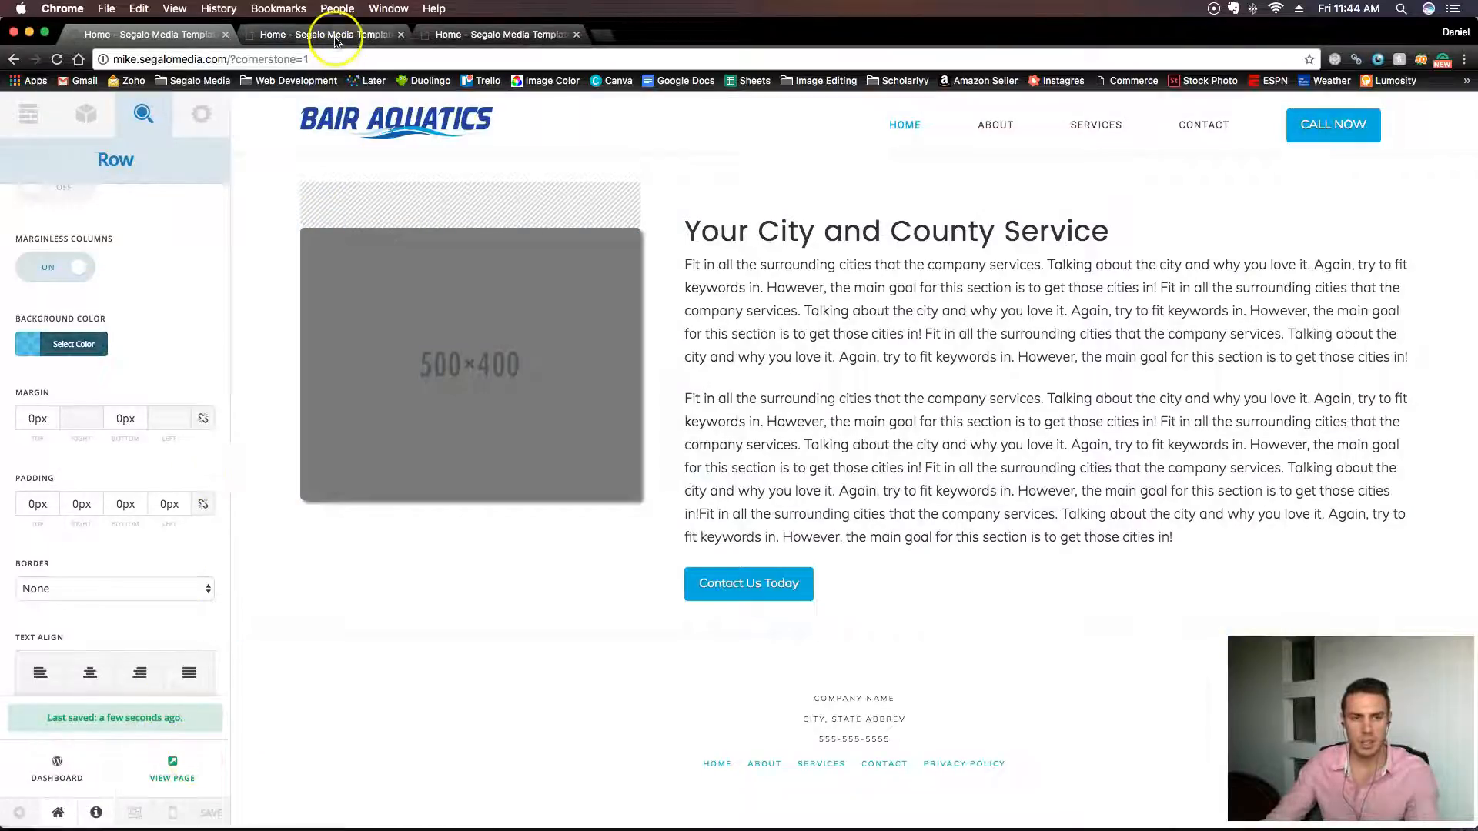
Review the live Home page from top to bottom, checking the hero, service buttons and testimonial overlay.
left_click(323, 36)
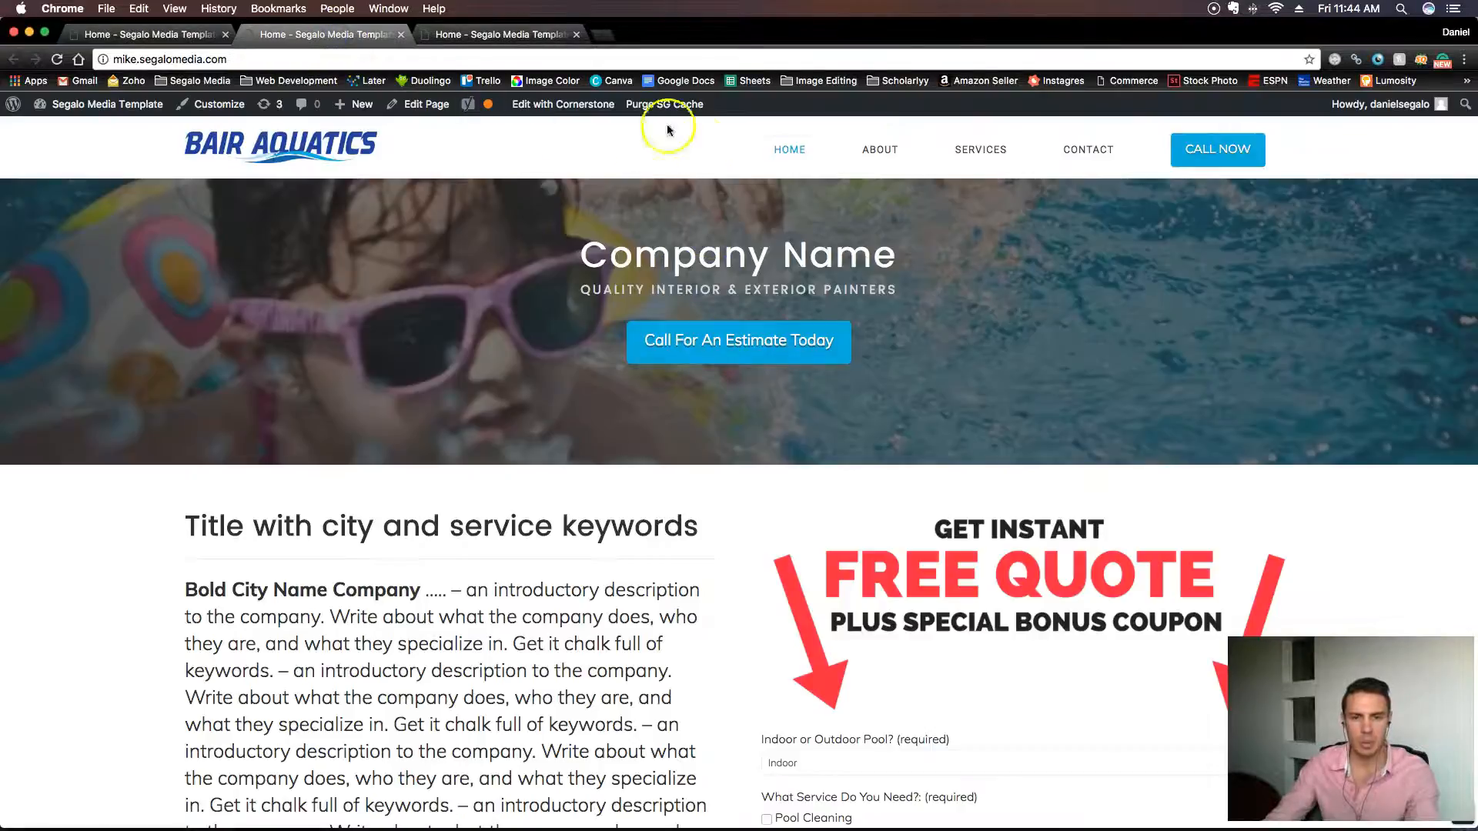
scroll(702, 550, "down", 15)
scroll(704, 554, "down", 12)
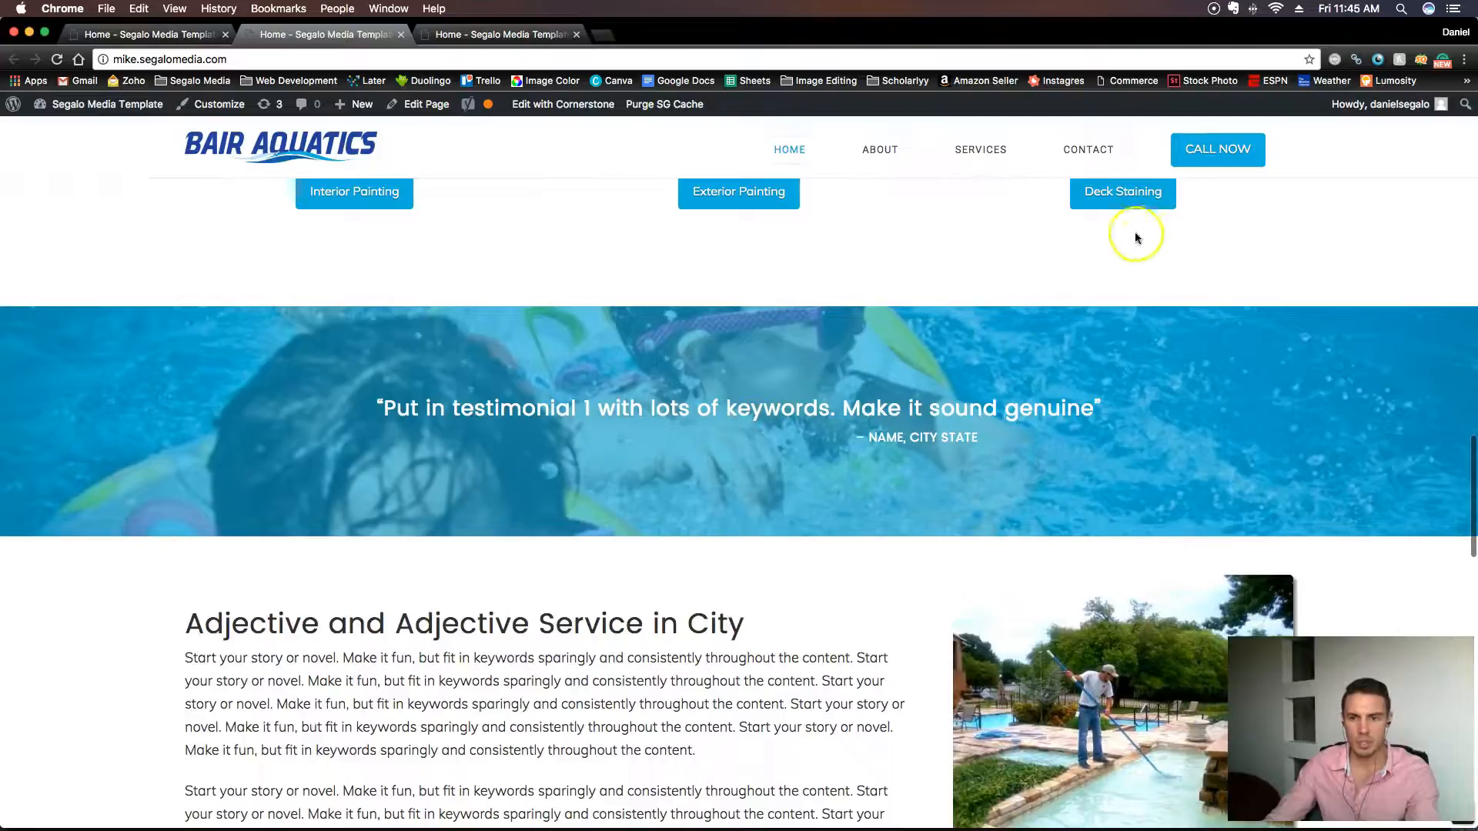
scroll(831, 491, "down", 5)
scroll(831, 491, "down", 10)
scroll(824, 491, "up", 20)
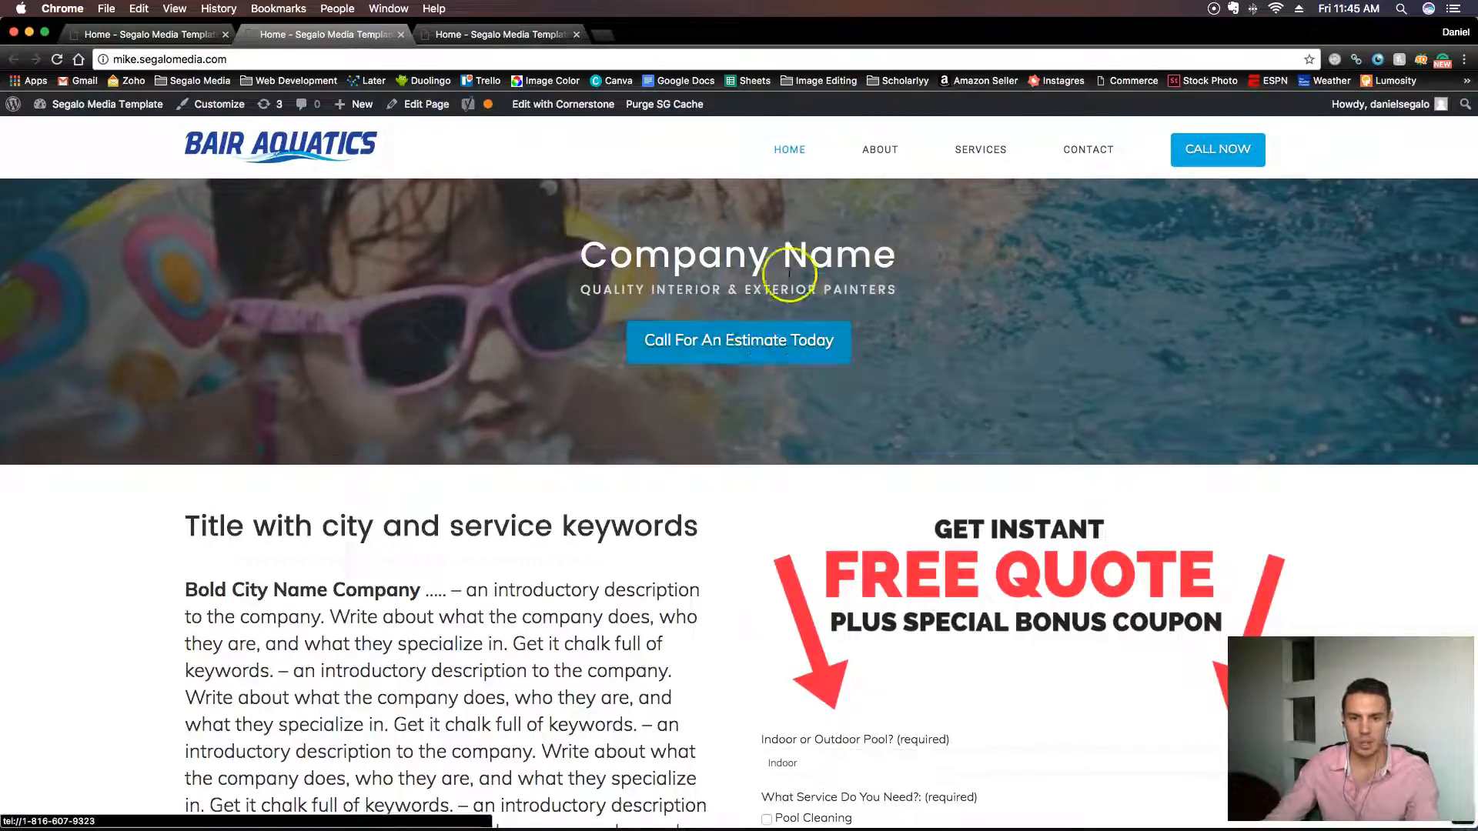
scroll(679, 515, "down", 1)
scroll(679, 514, "down", 20)
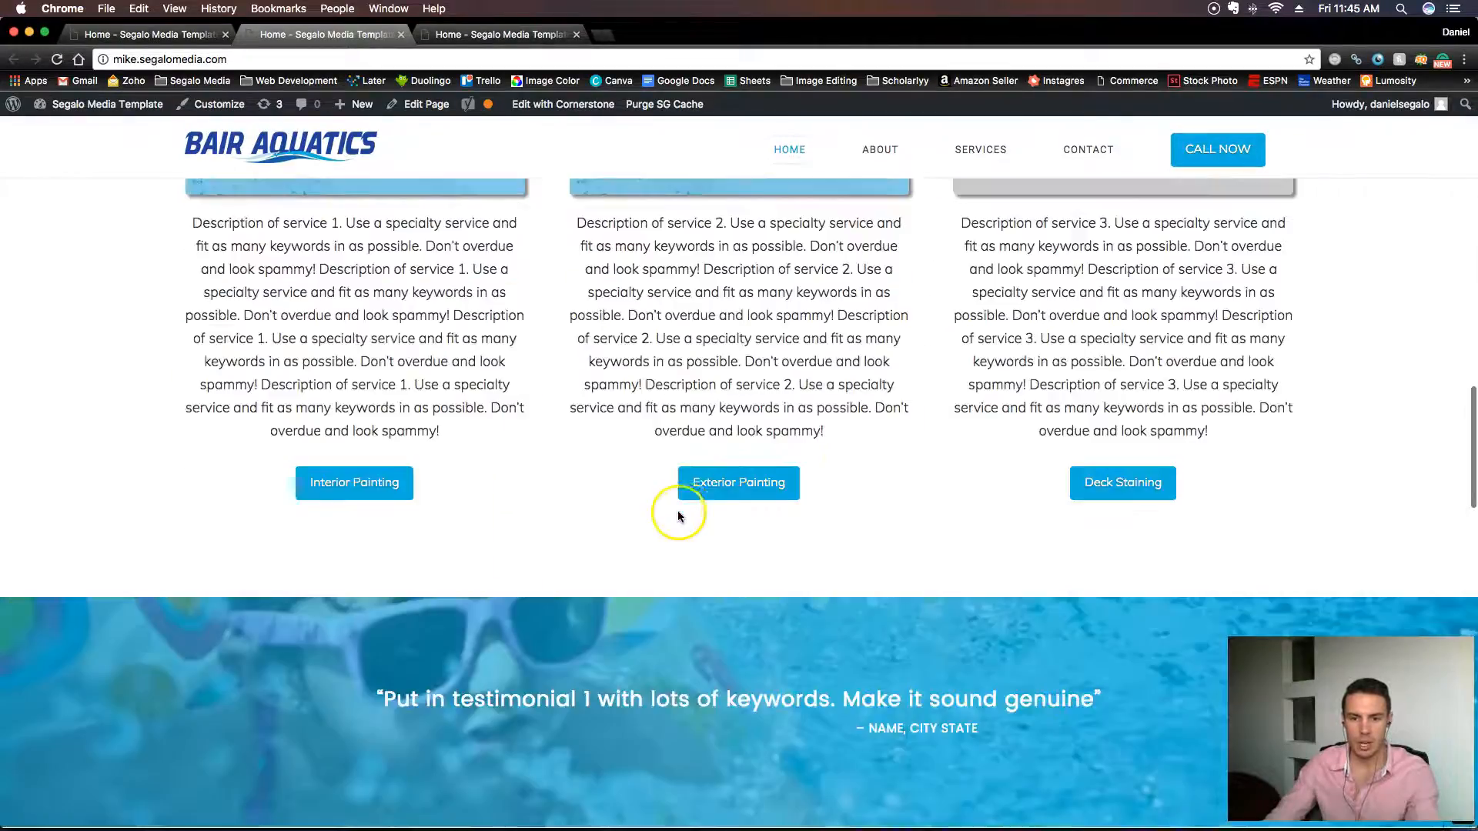
scroll(685, 512, "up", 8)
scroll(686, 504, "up", 15)
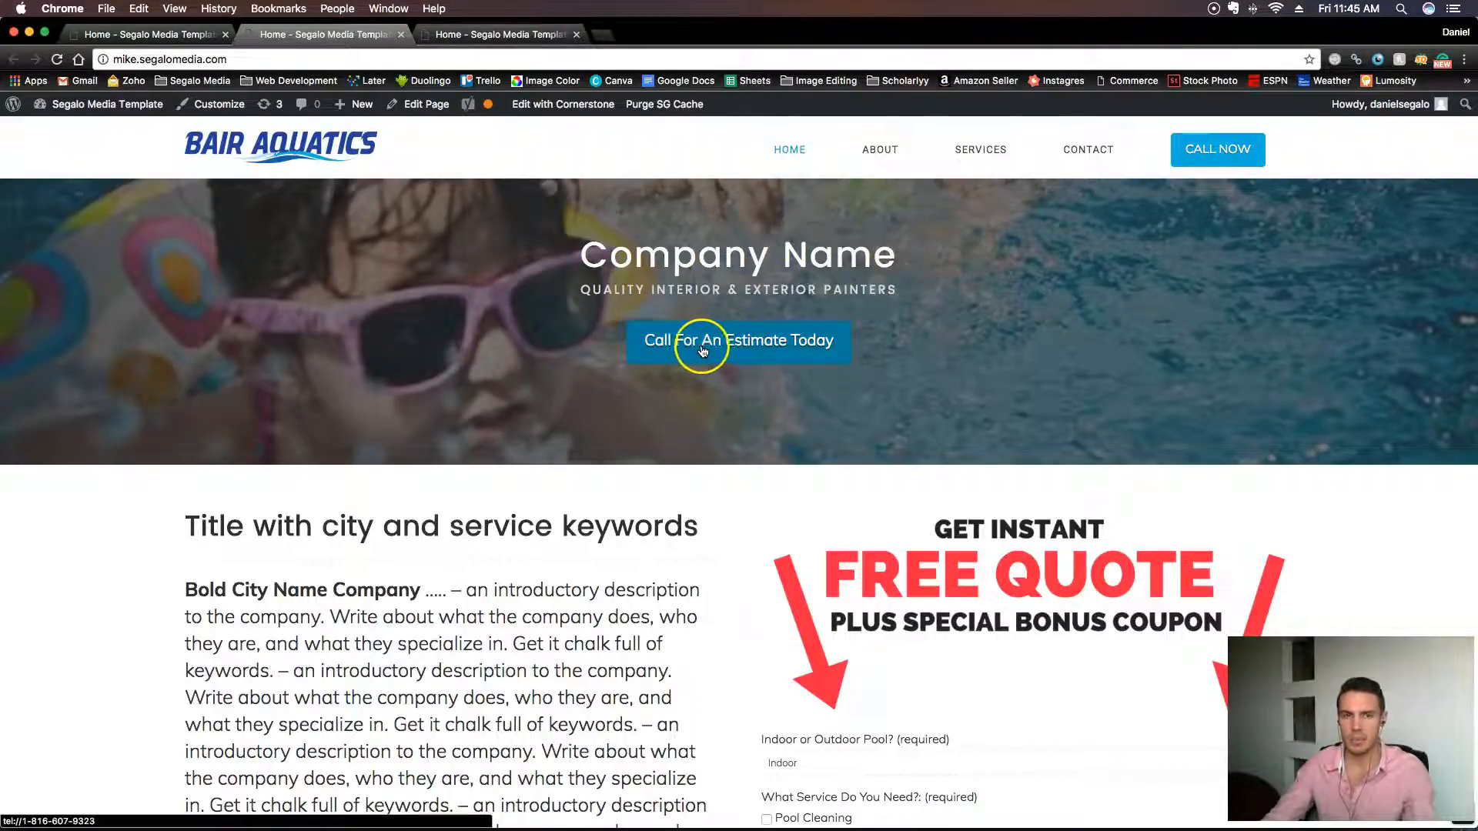
Return to the Home page's Cornerstone editor and load the About page there using the address mike.segalomedia.com/about/?cornerstone=1.
left_click(158, 39)
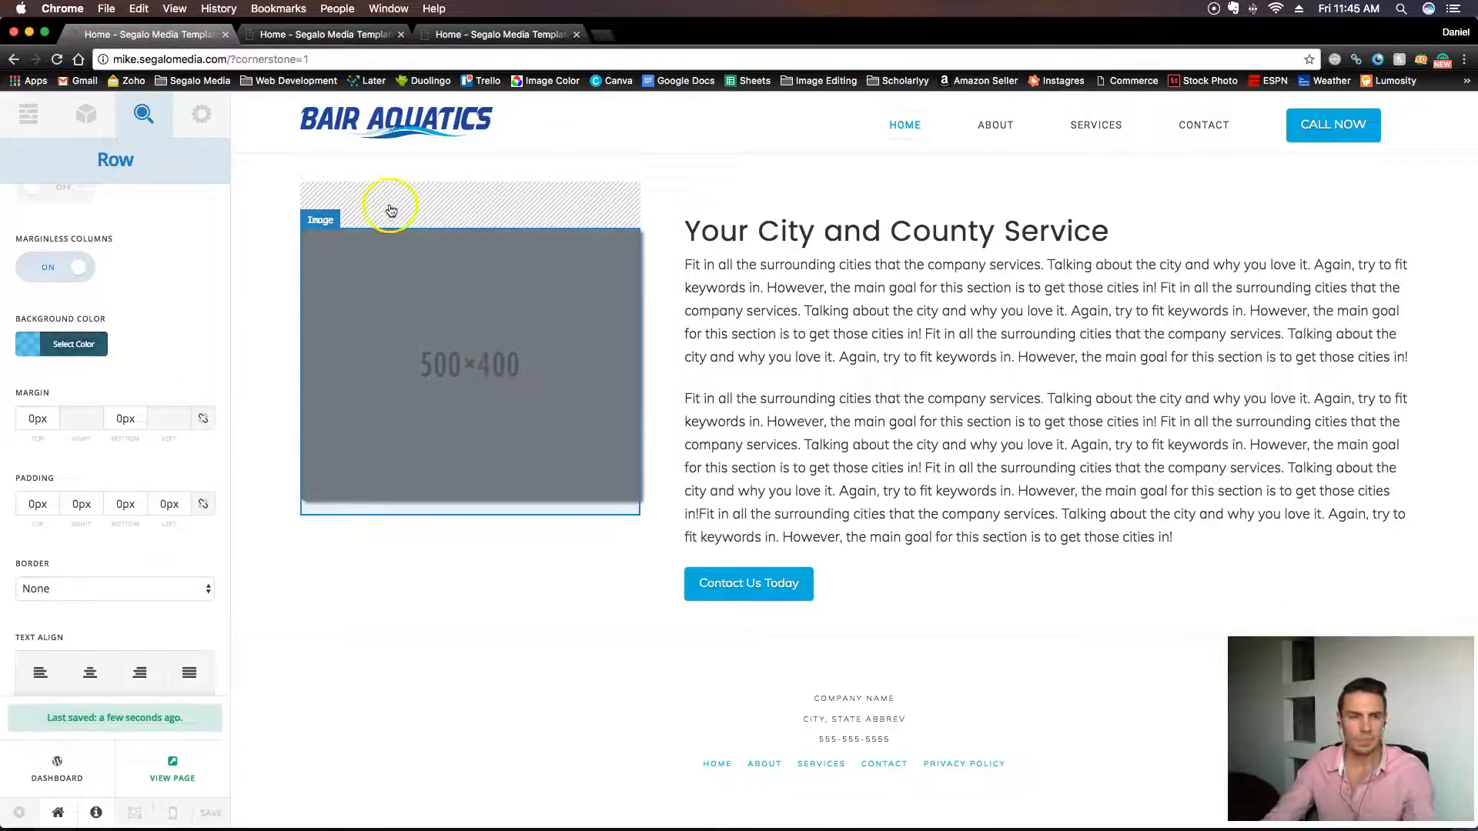
scroll(1049, 372, "up", 1)
scroll(1006, 231, "down", 8)
scroll(998, 262, "up", 12)
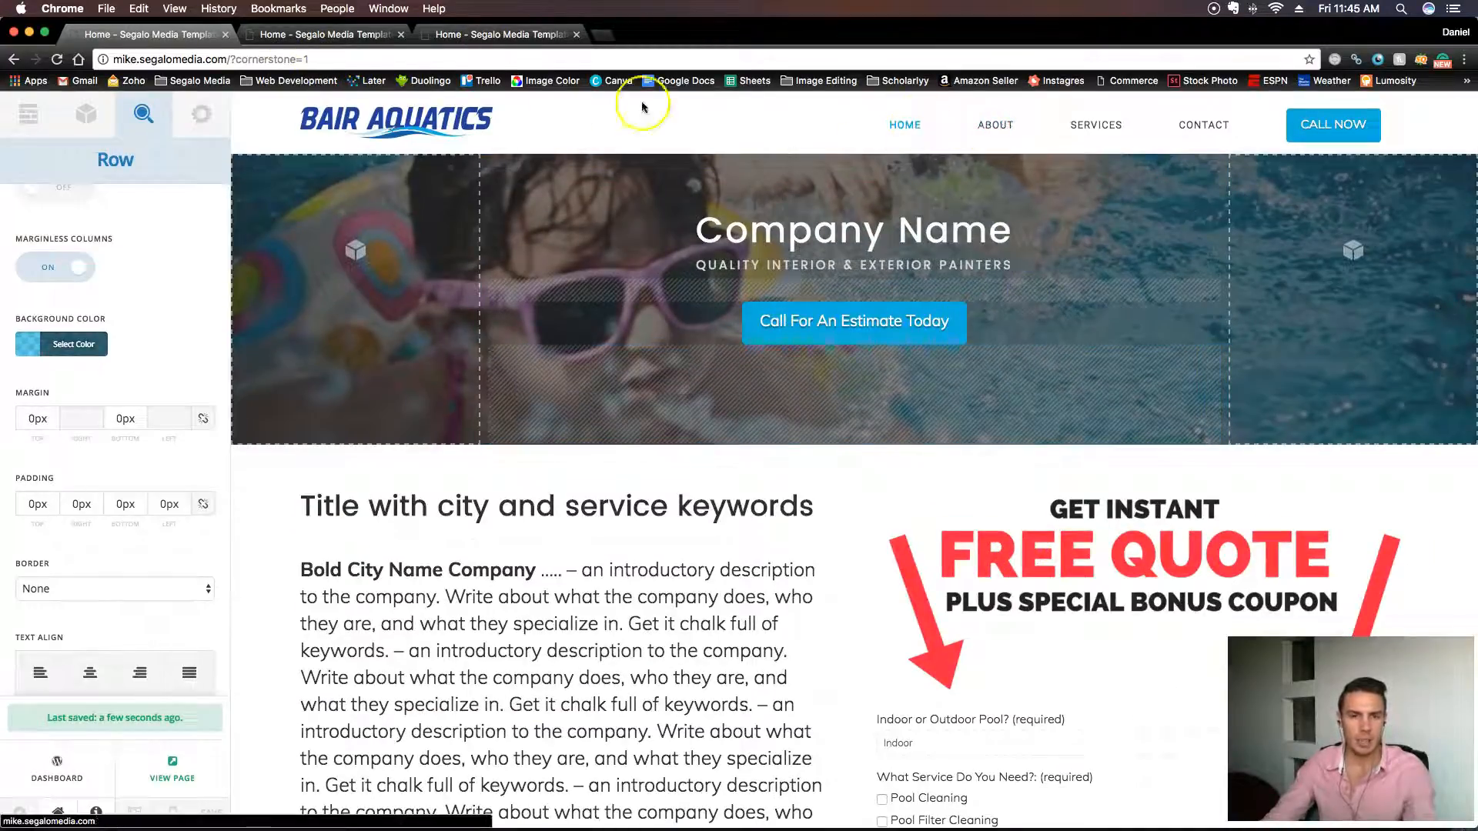
left_click(225, 60)
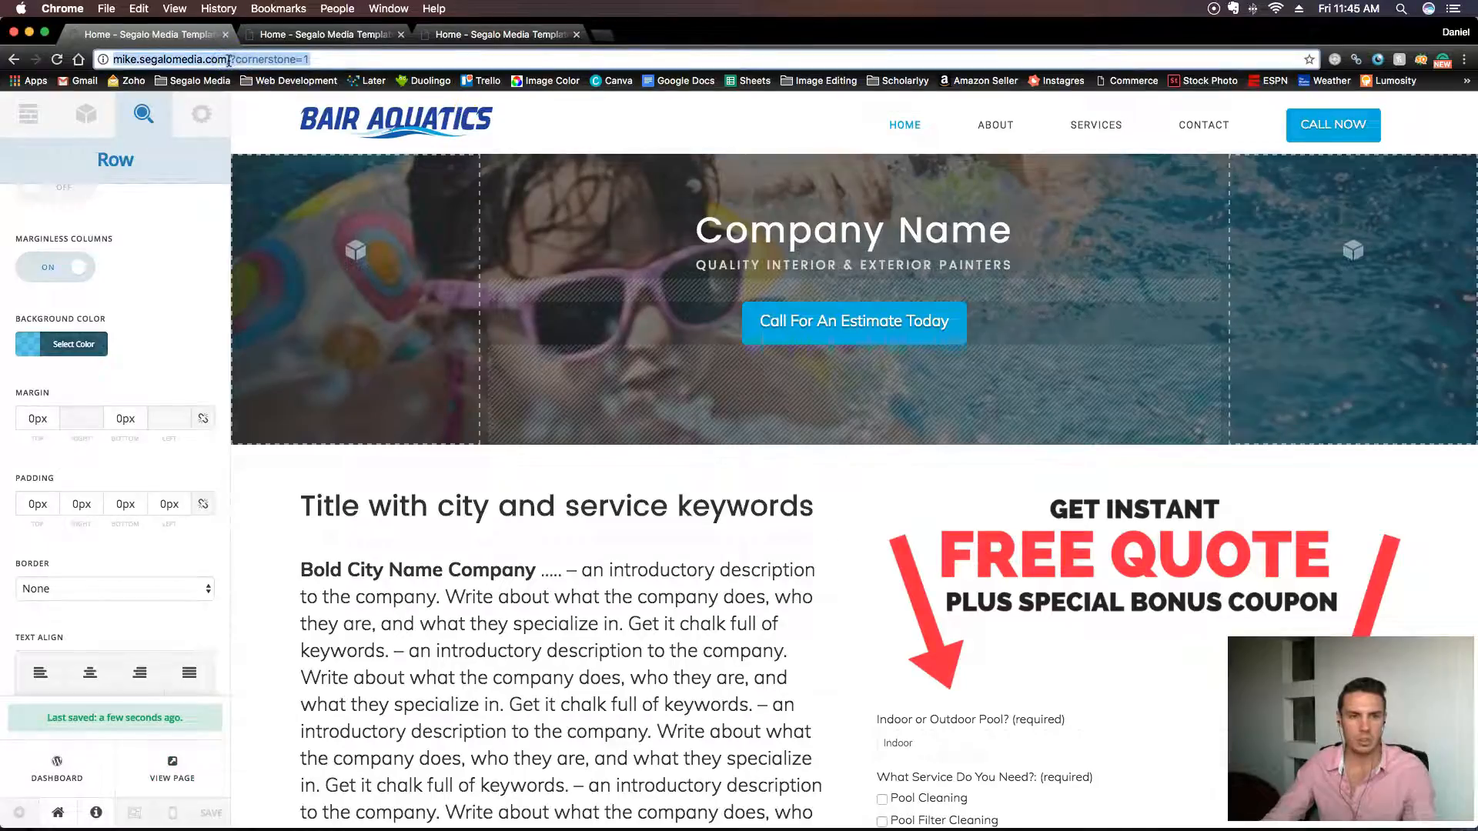
left_click(230, 60)
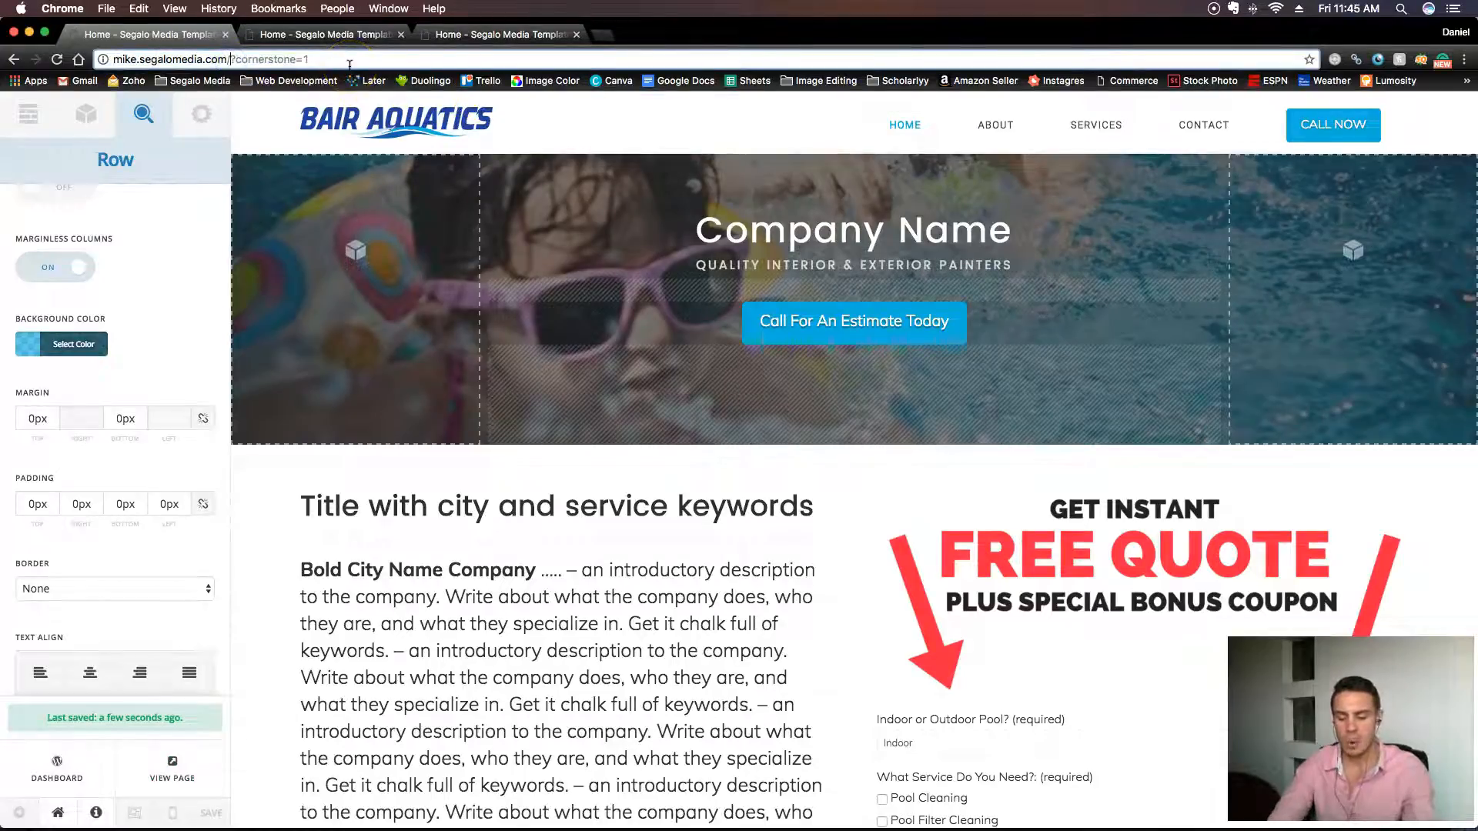
type("about/")
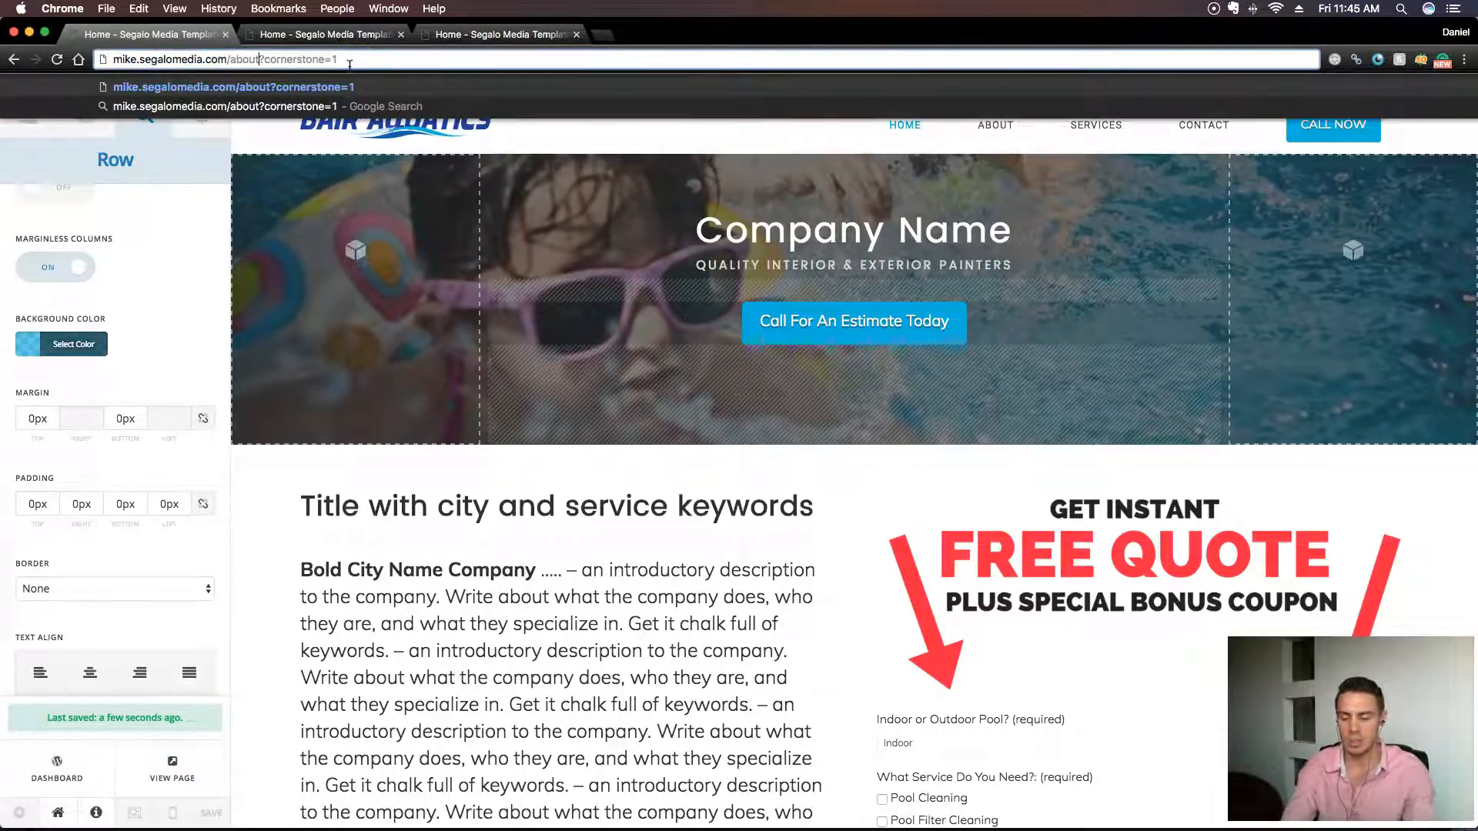
key("Return")
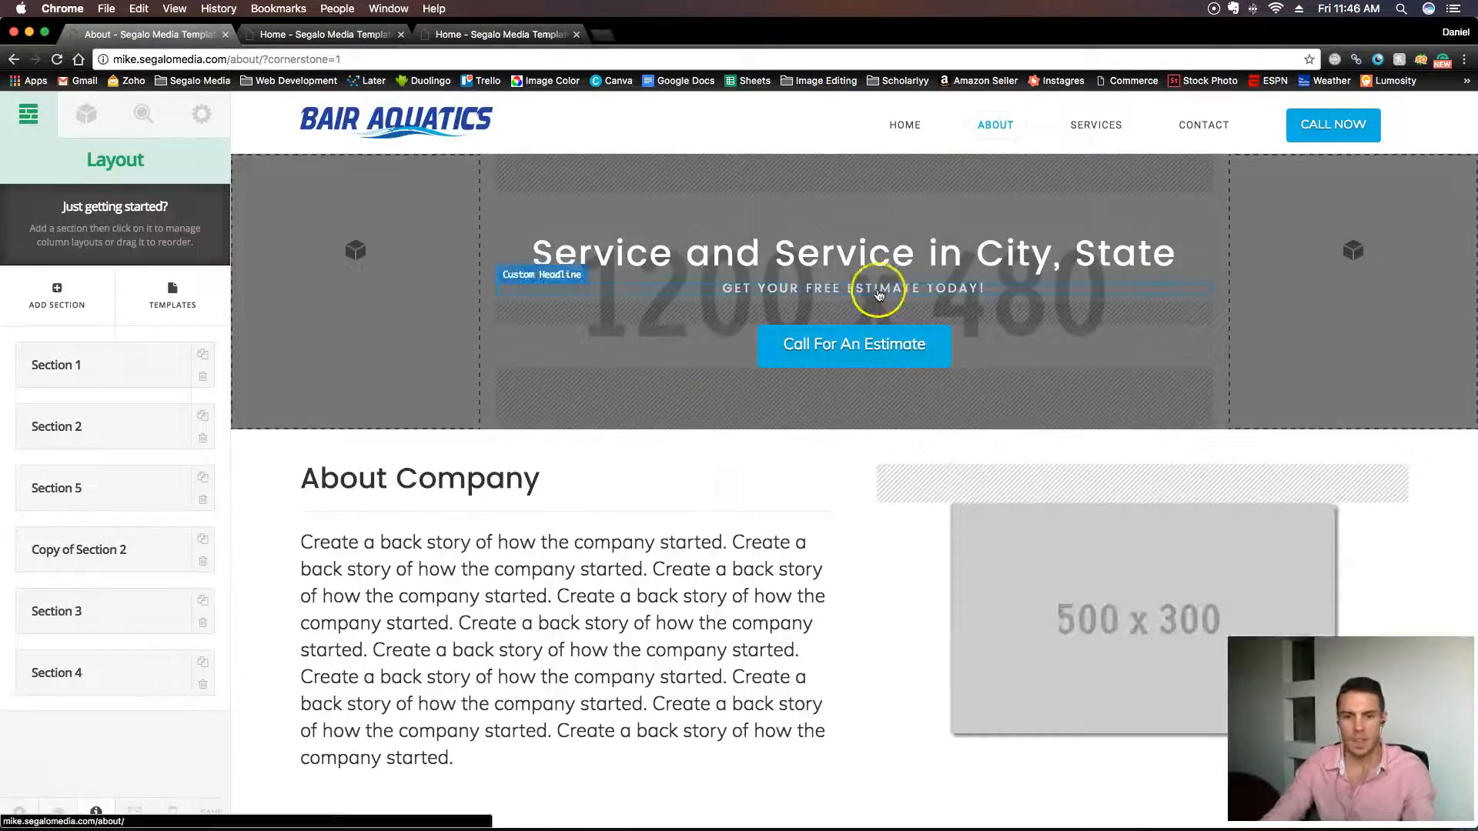
Set the background color of the About page's "Testimonial Two" row to rgba(14, 177, 222, 0.63).
scroll(635, 385, "down", 5)
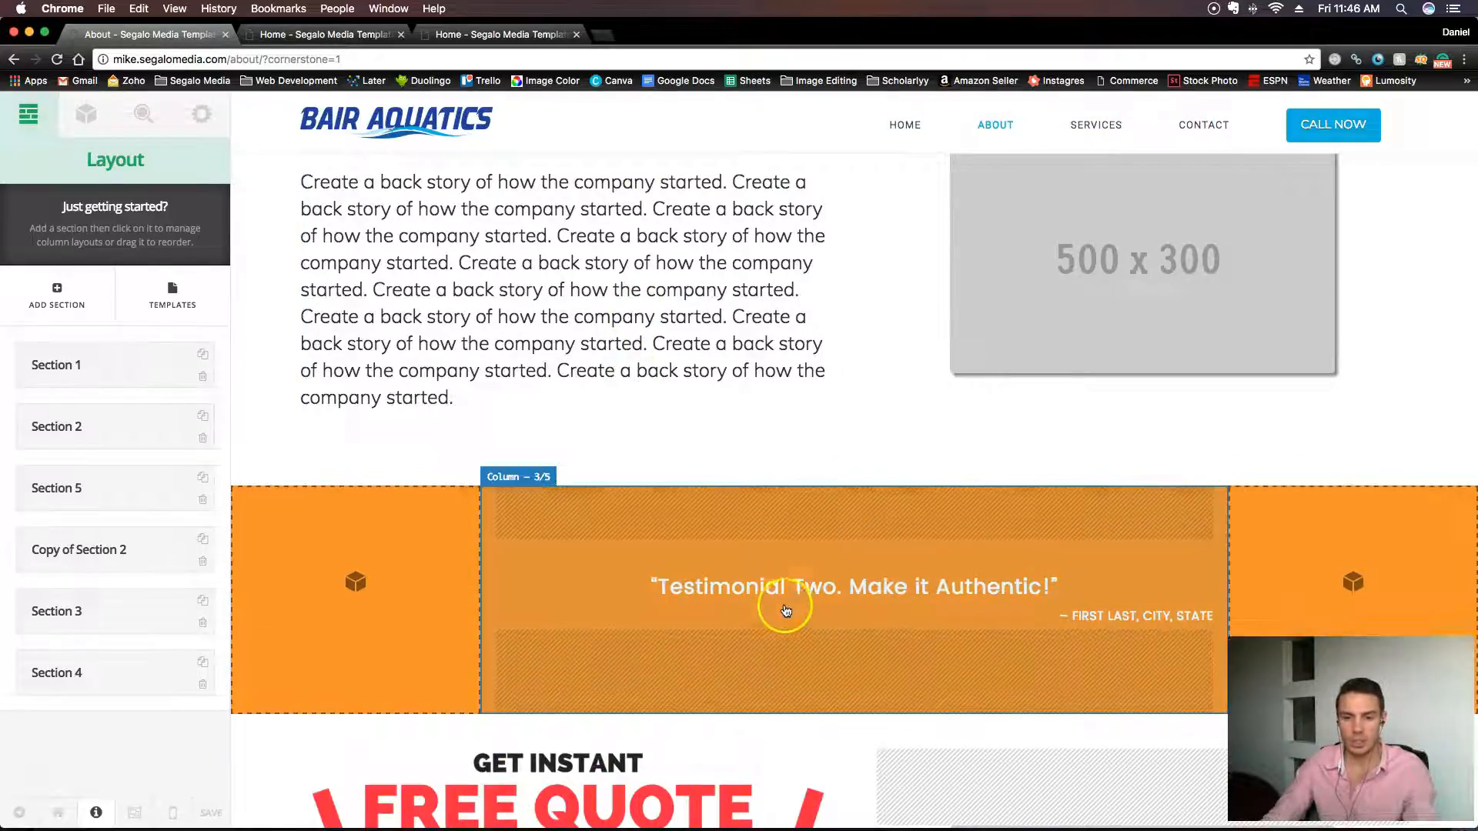
scroll(782, 604, "down", 2)
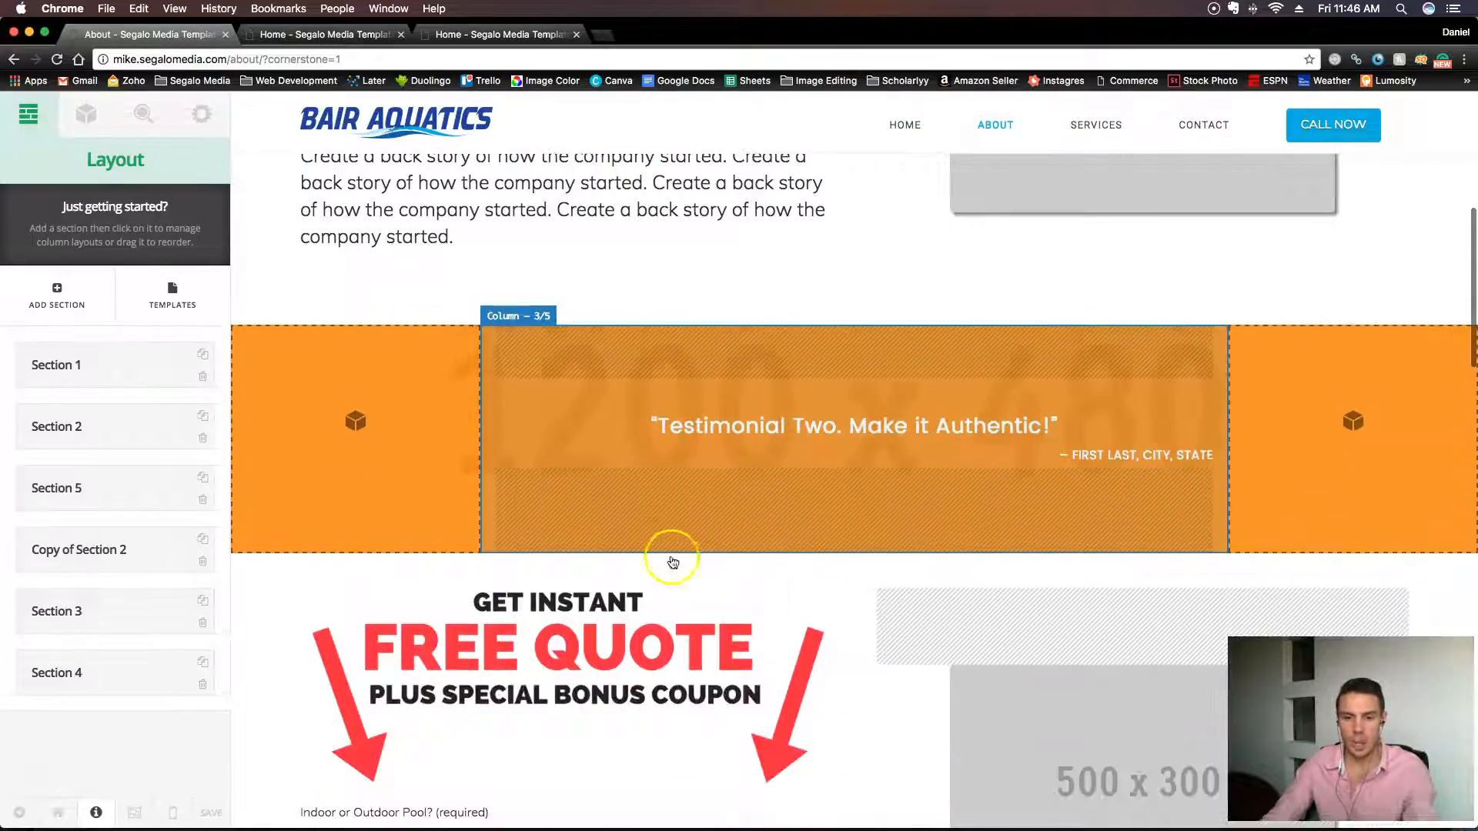
left_click(504, 384)
left_click(110, 198)
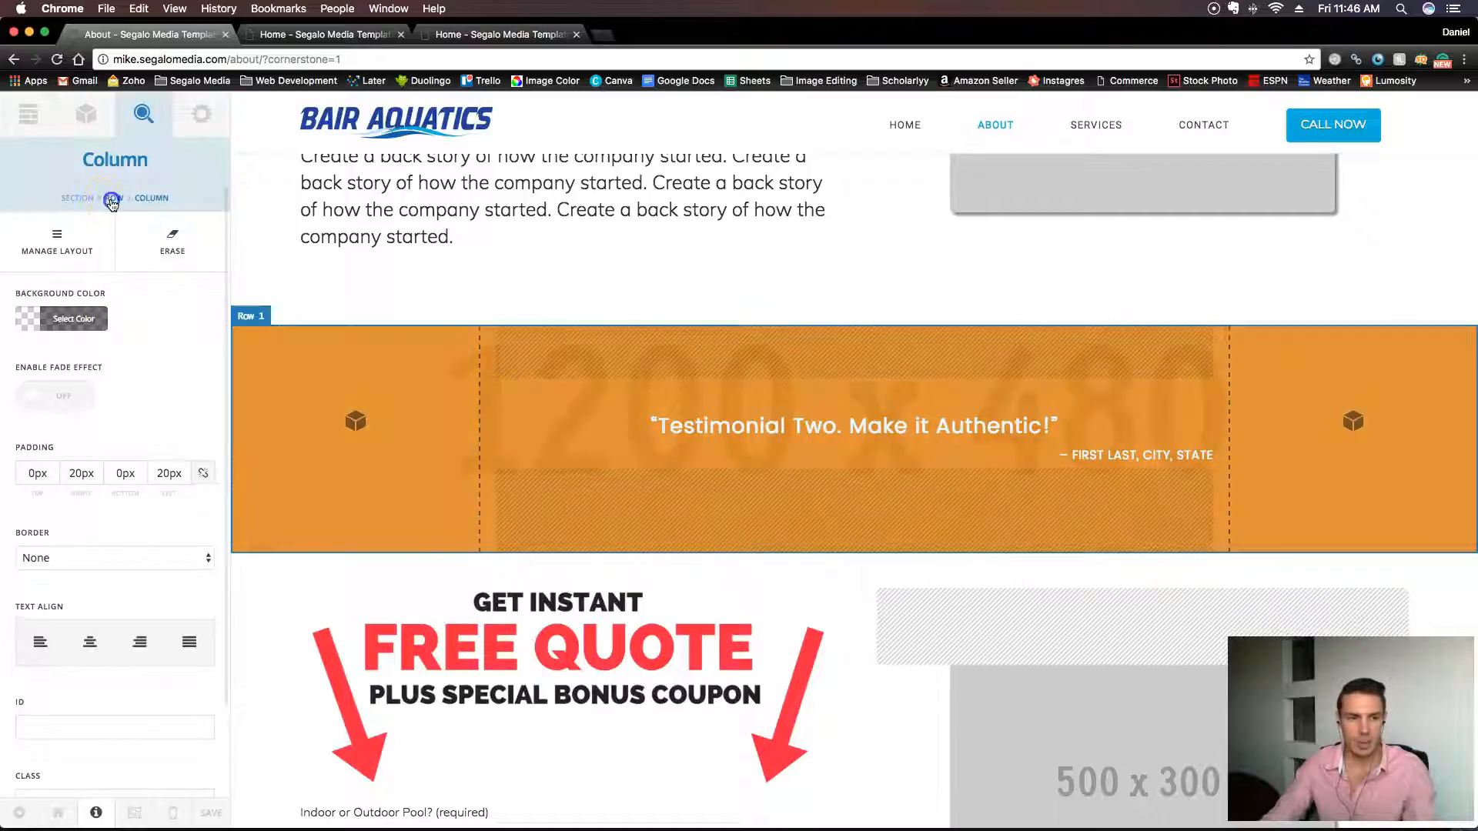
left_click(81, 479)
scroll(107, 472, "down", 5)
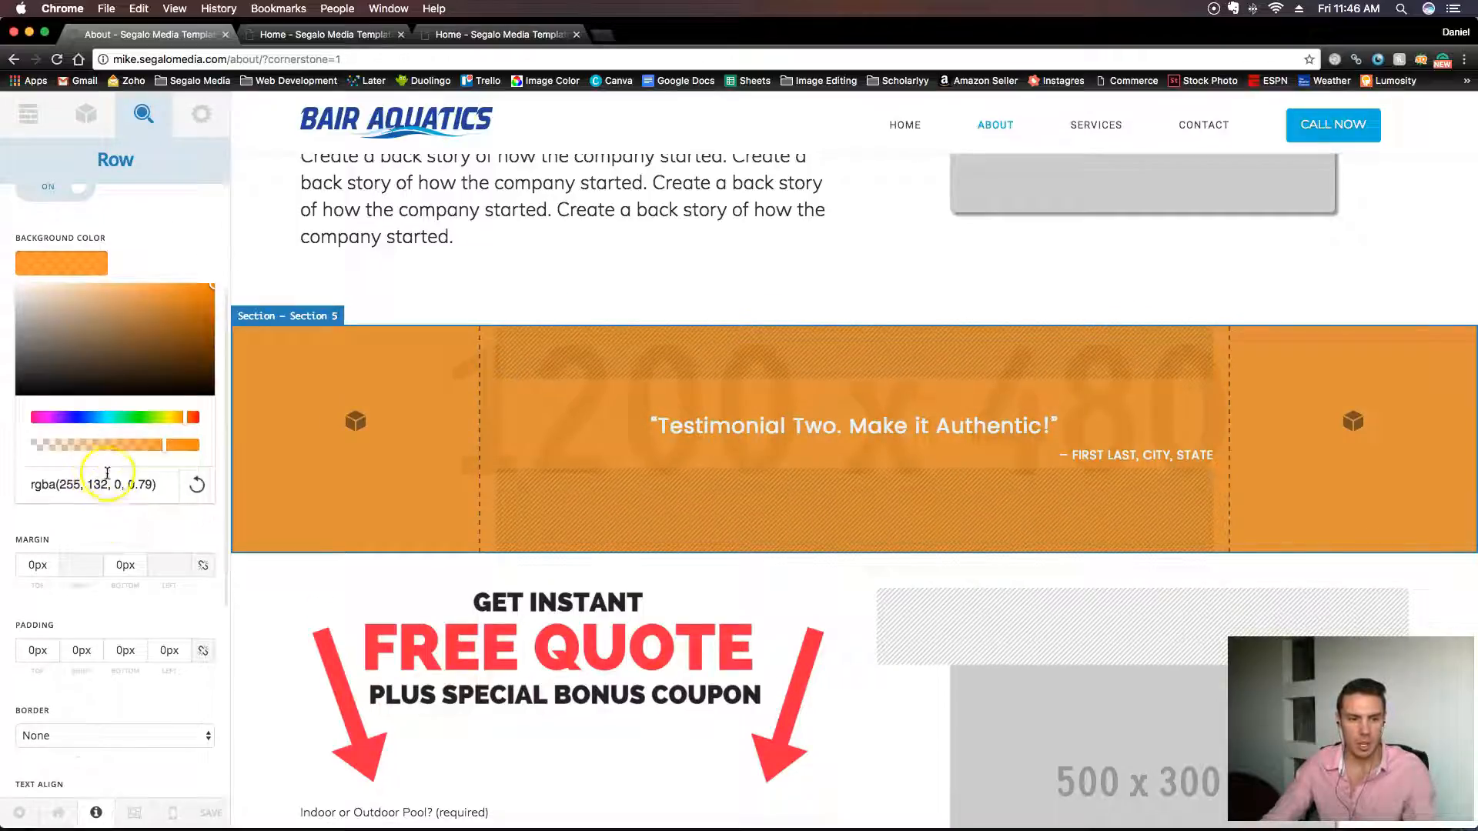
type("rgba(14, 177, 222, 0.63)")
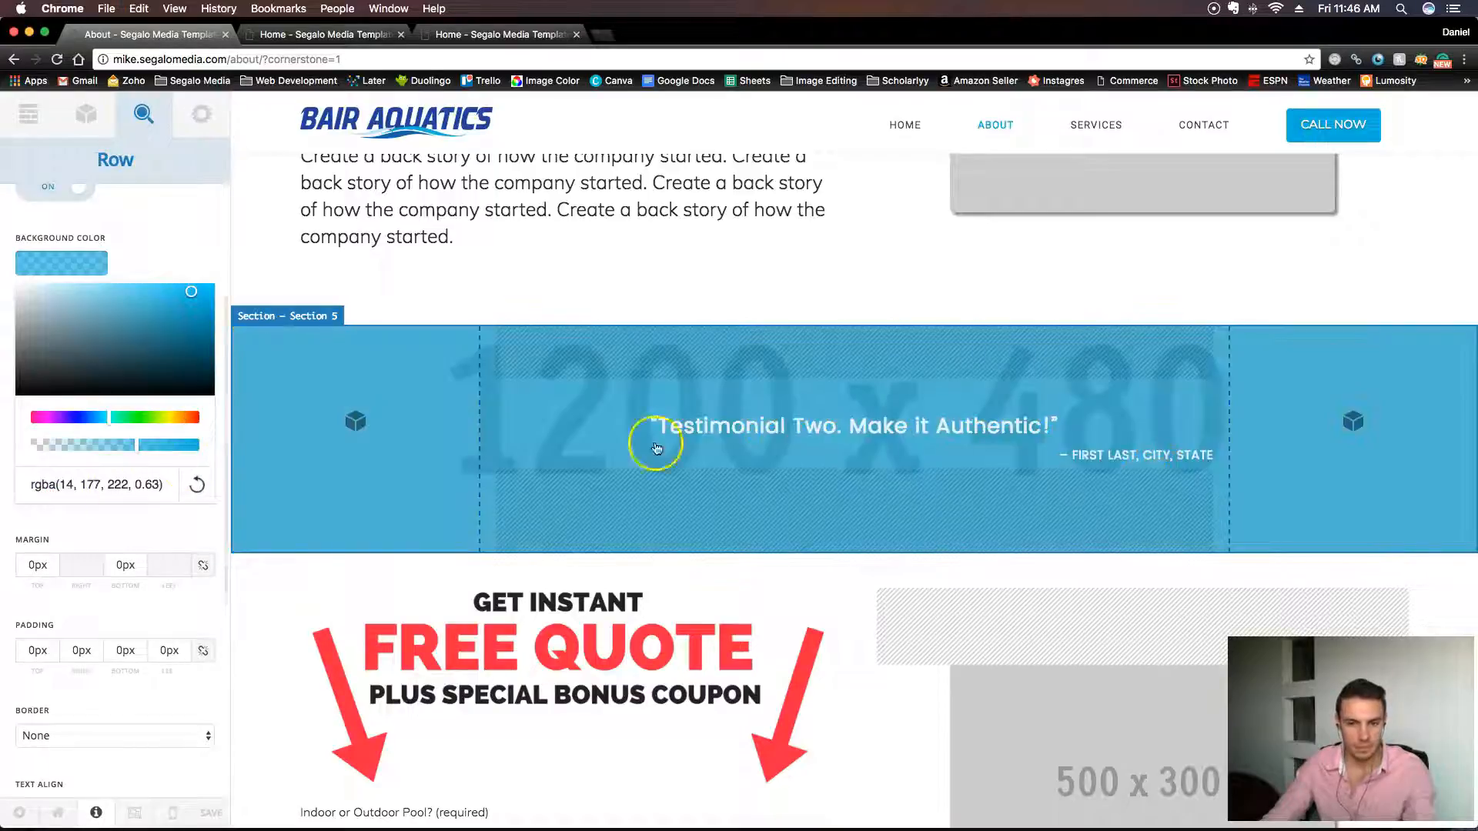
Look through the rest of the About page for elements that do not match the blue color scheme.
scroll(934, 462, "down", 4)
scroll(934, 462, "up", 4)
scroll(937, 470, "down", 7)
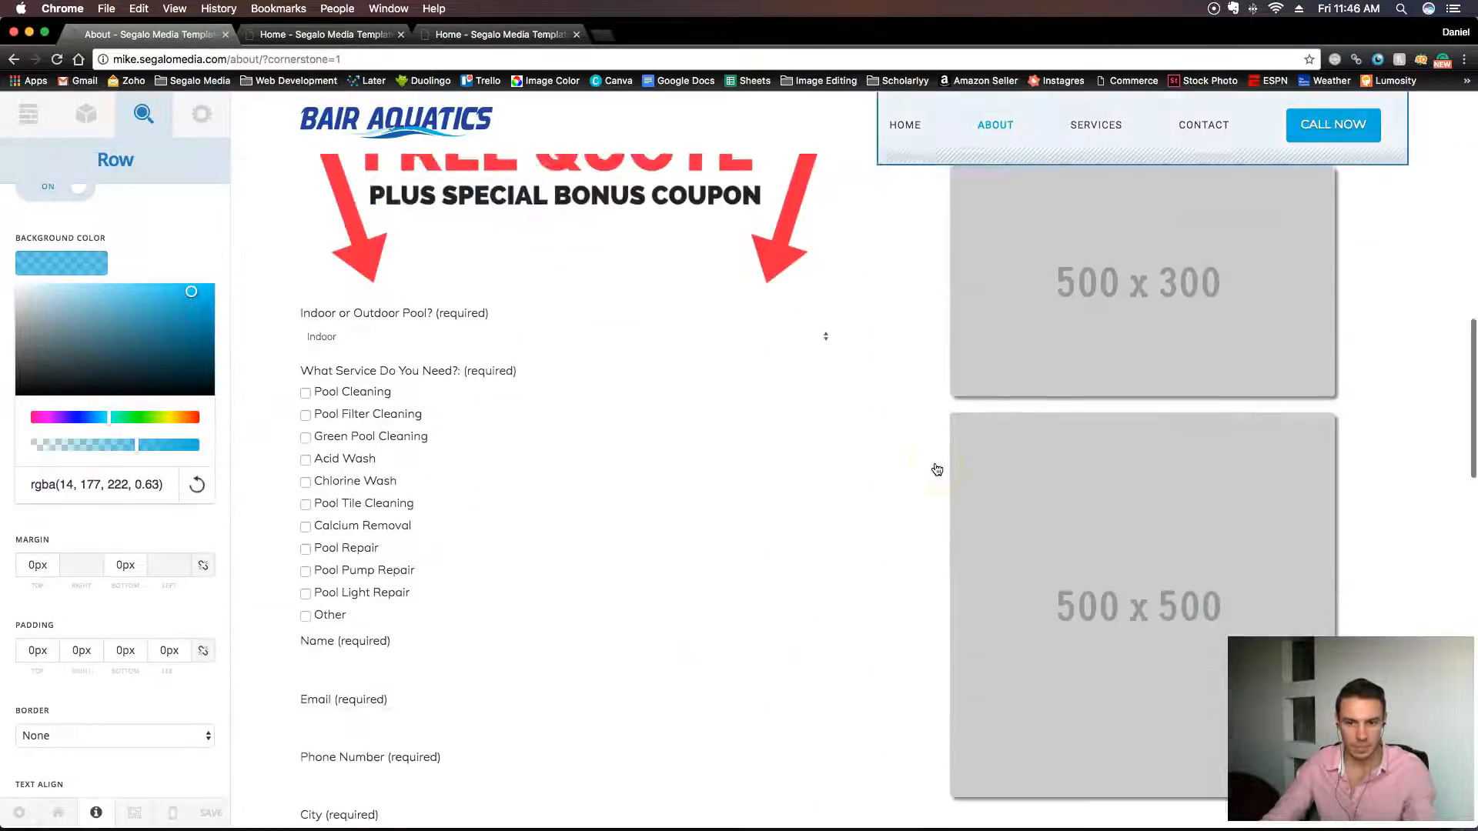
scroll(937, 470, "down", 10)
scroll(935, 473, "up", 2)
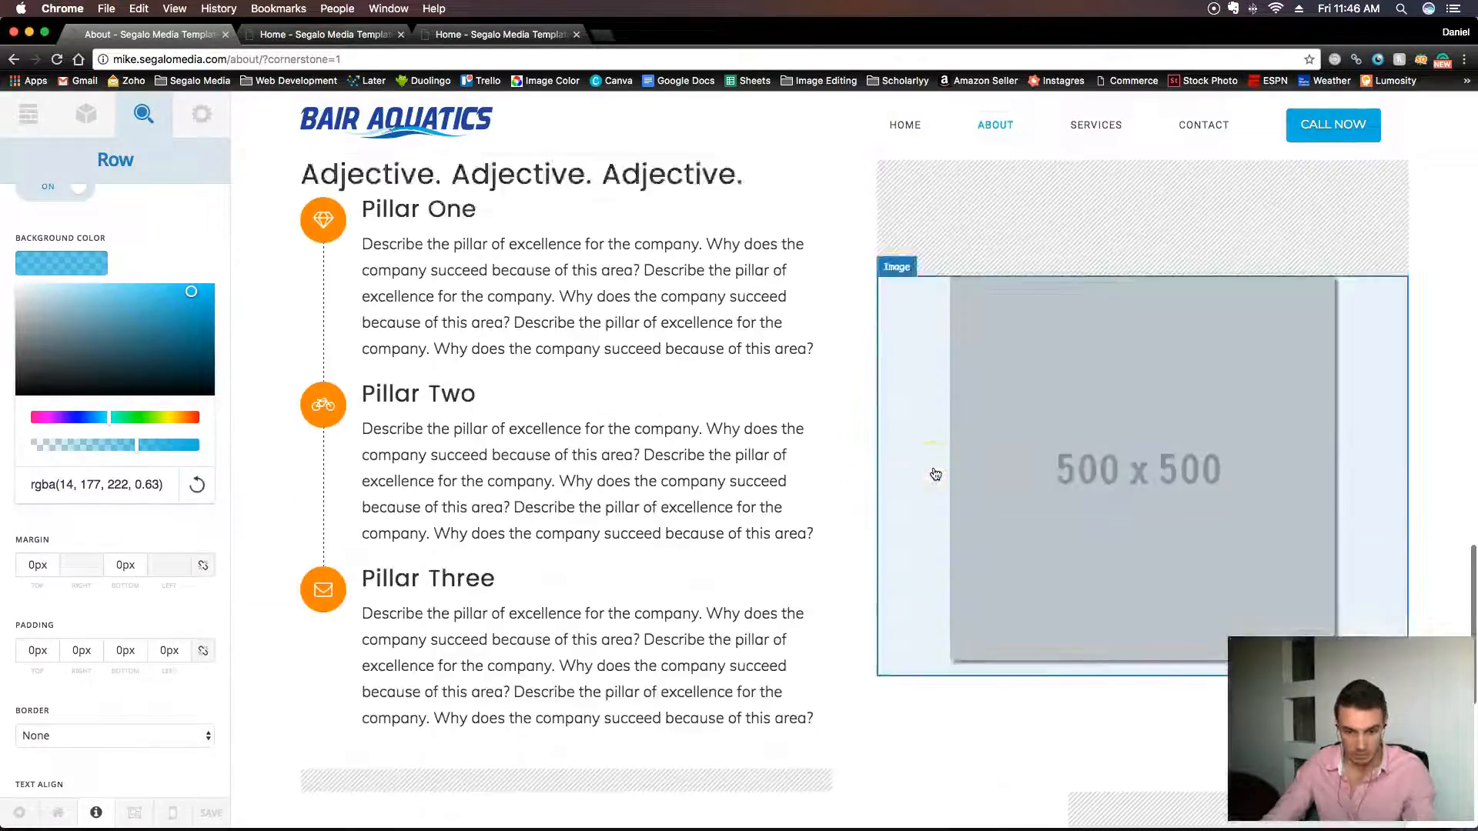
scroll(935, 473, "up", 1)
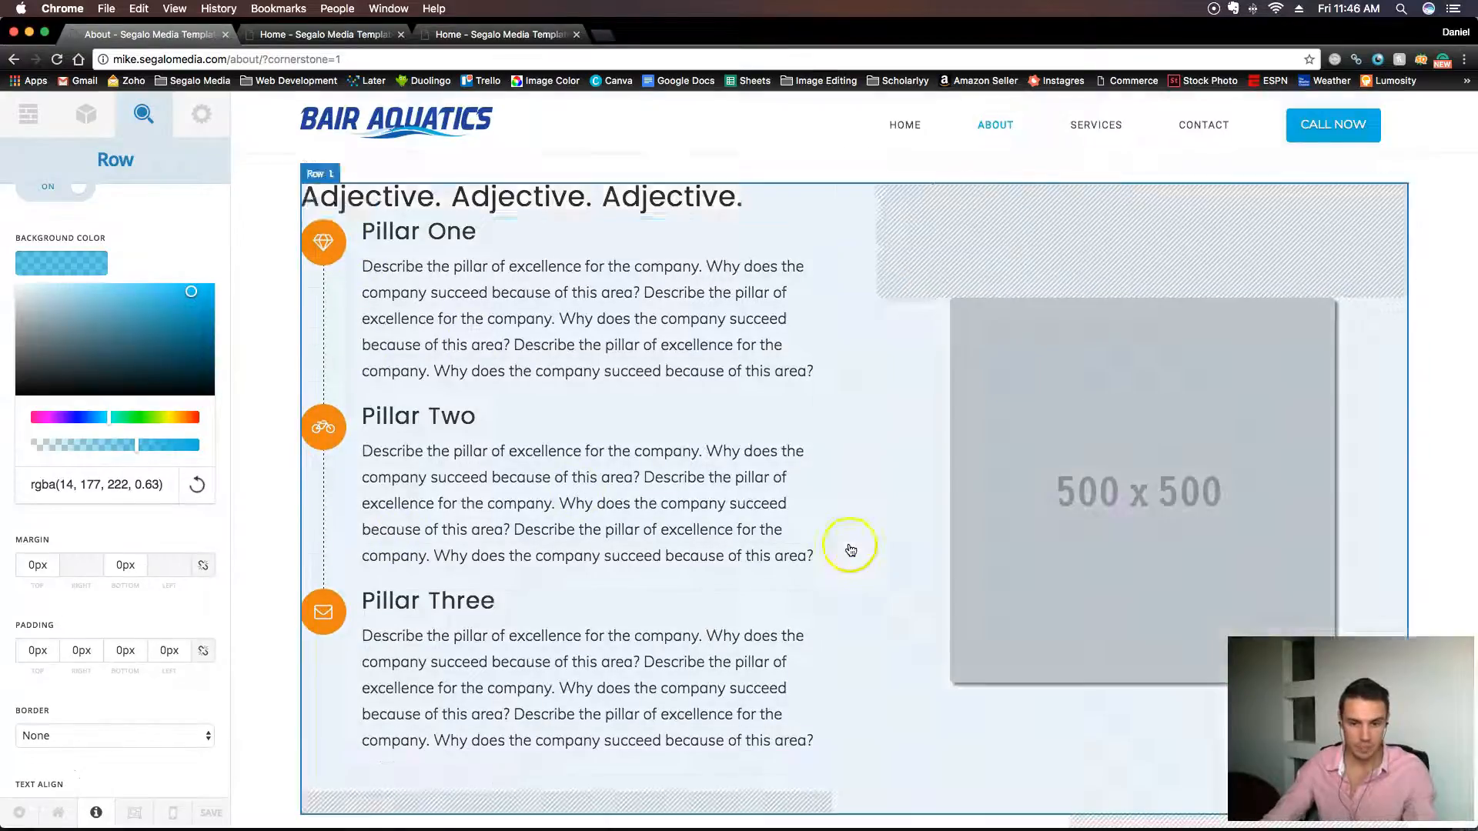
scroll(851, 549, "down", 8)
scroll(852, 548, "up", 12)
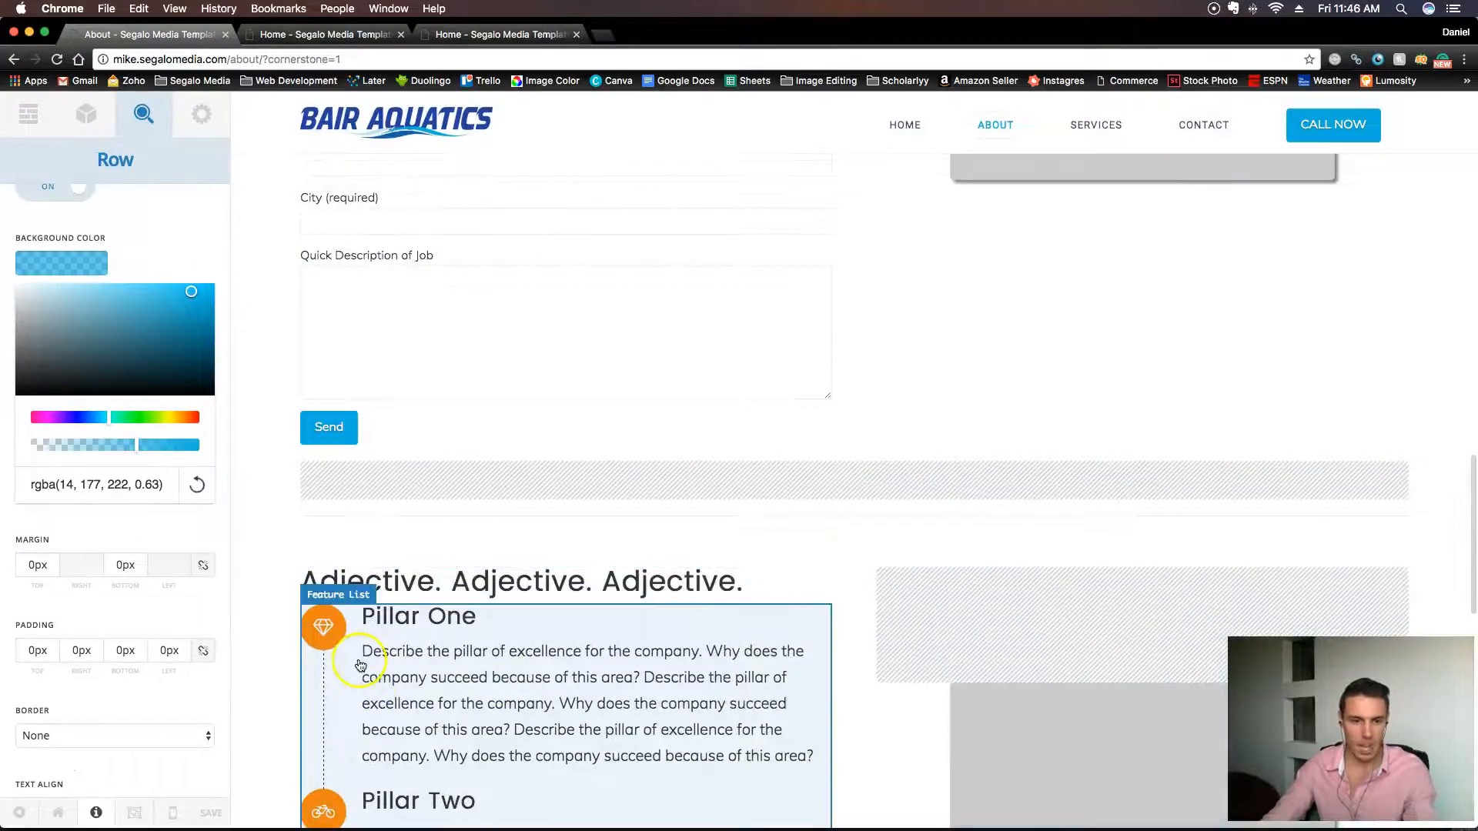
Select the Feature List with the three pillars on the About page and examine its settings.
left_click(323, 629)
scroll(684, 506, "up", 5)
scroll(684, 507, "up", 15)
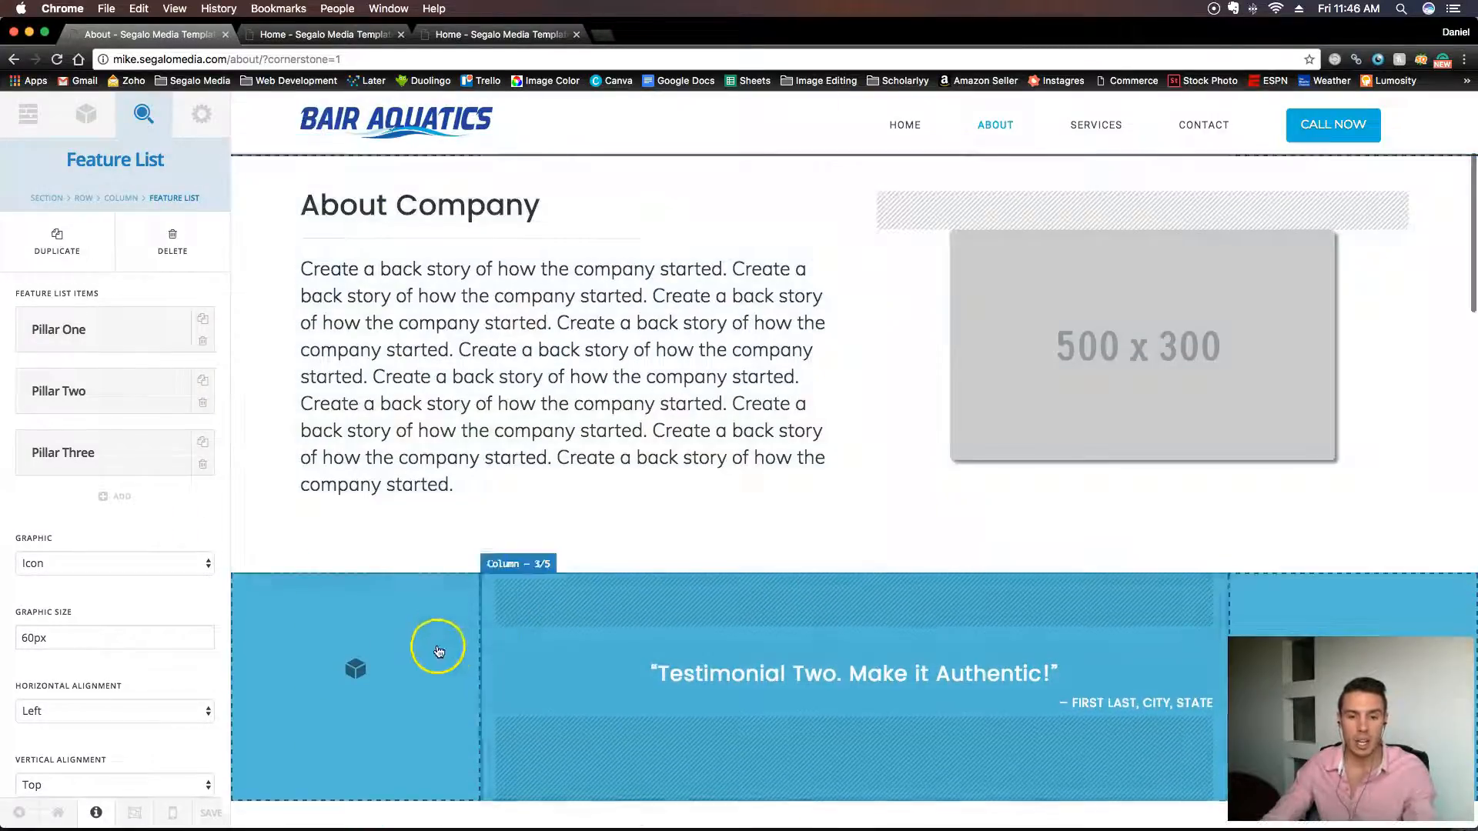
scroll(597, 652, "down", 8)
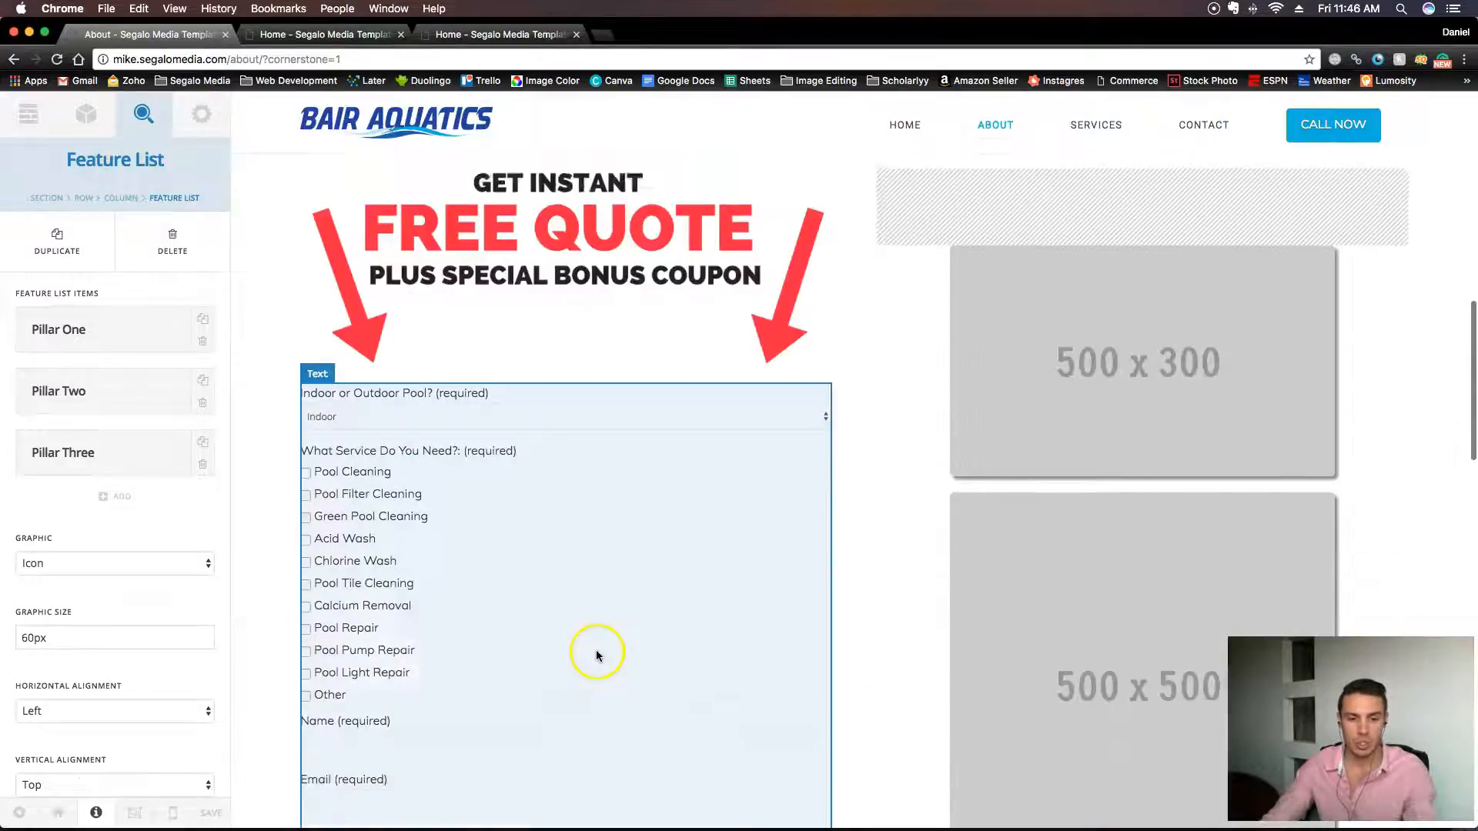
scroll(598, 654, "down", 10)
scroll(598, 654, "up", 4)
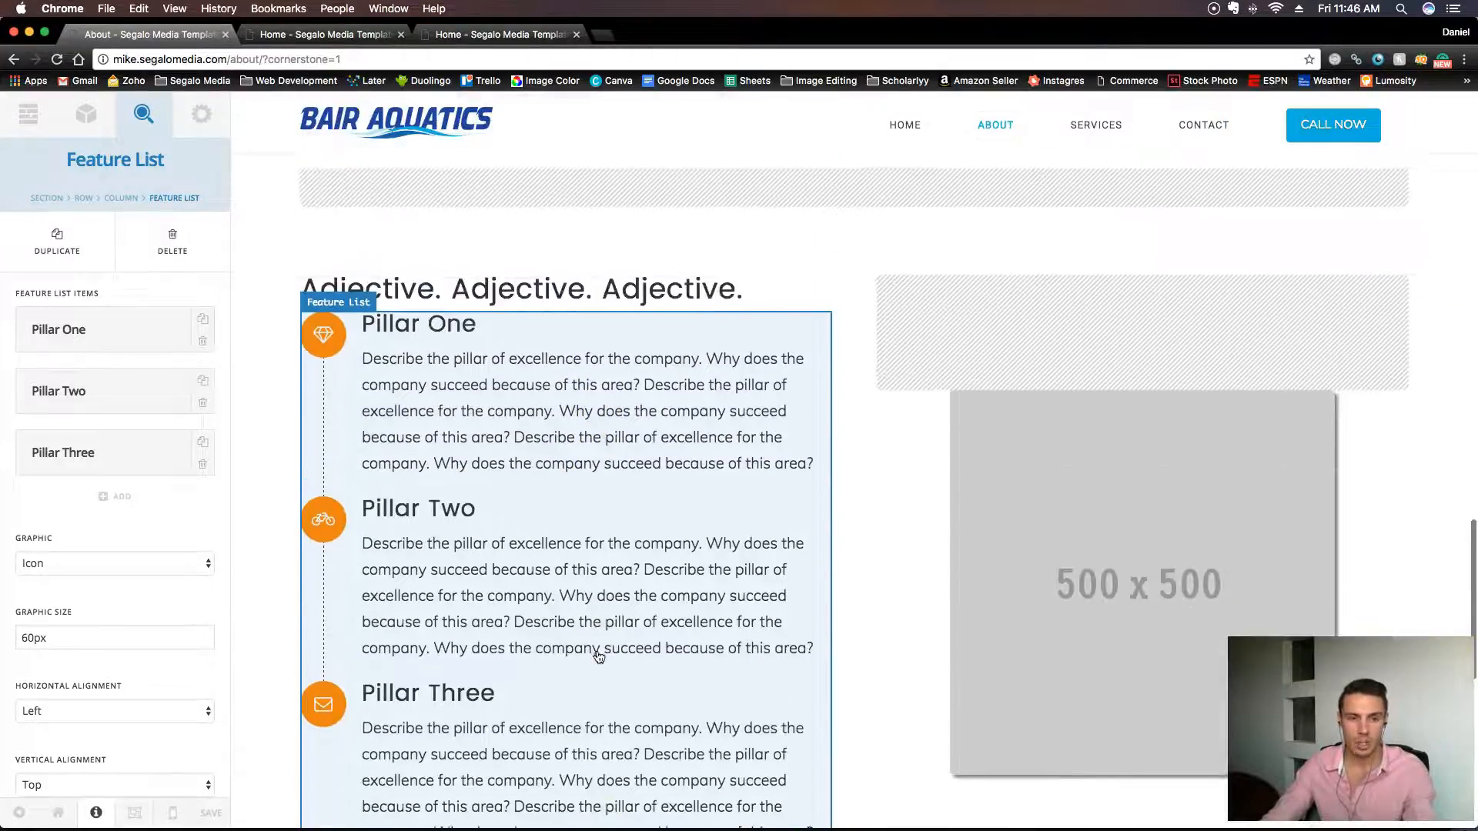
scroll(598, 657, "down", 1)
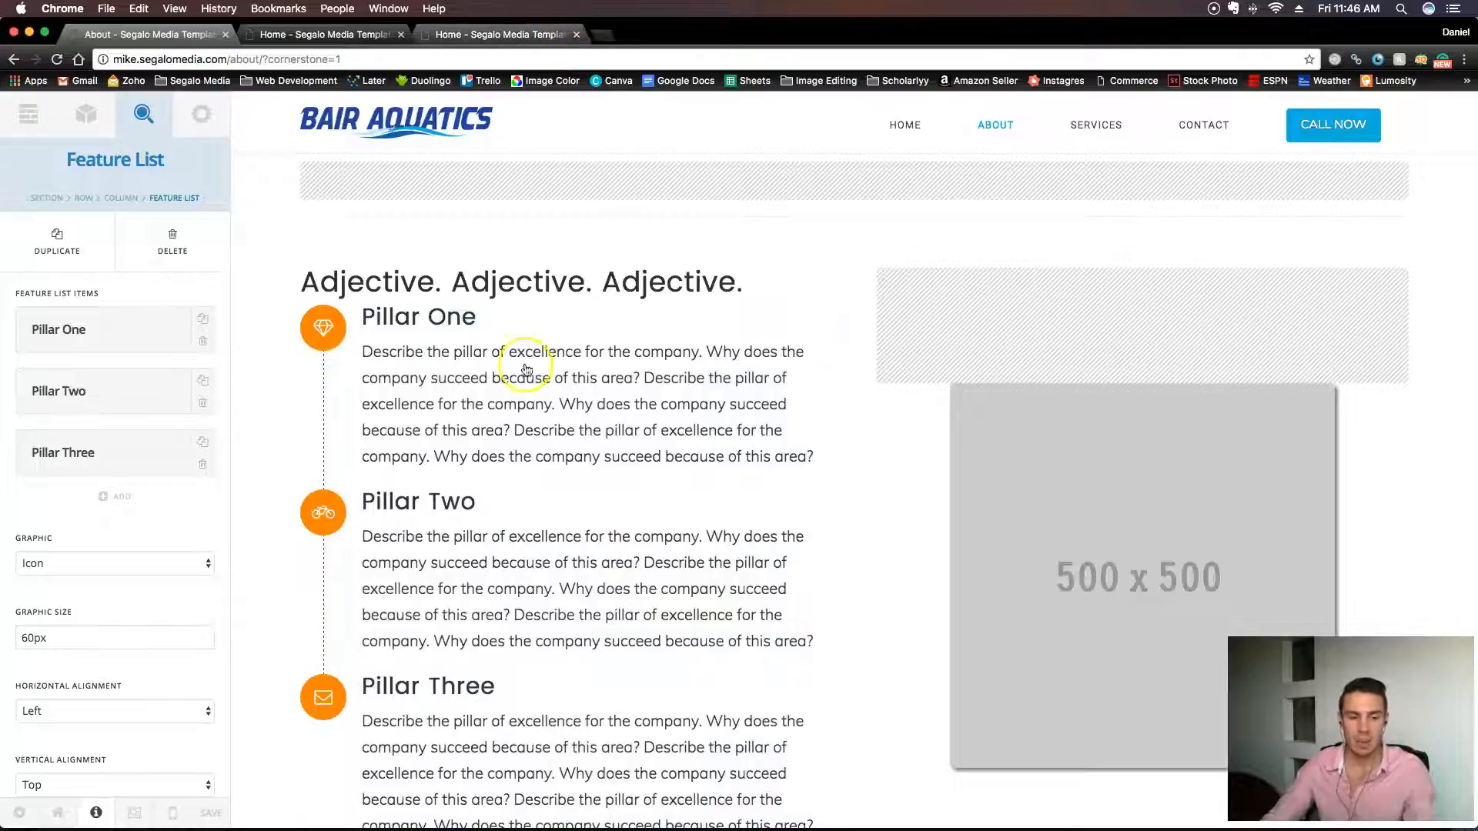
scroll(308, 693, "down", 1)
scroll(224, 752, "down", 2)
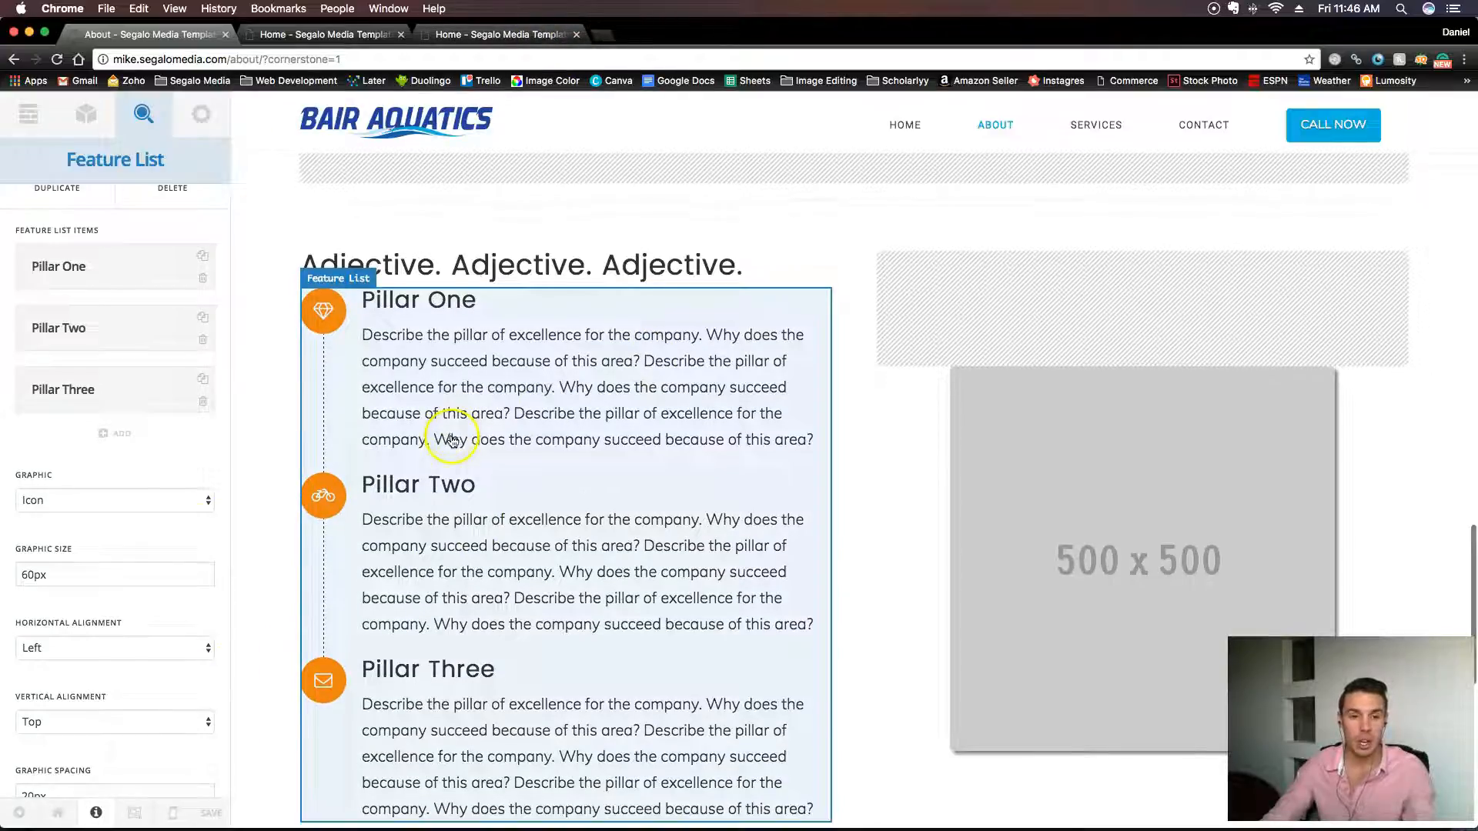
scroll(453, 441, "down", 1)
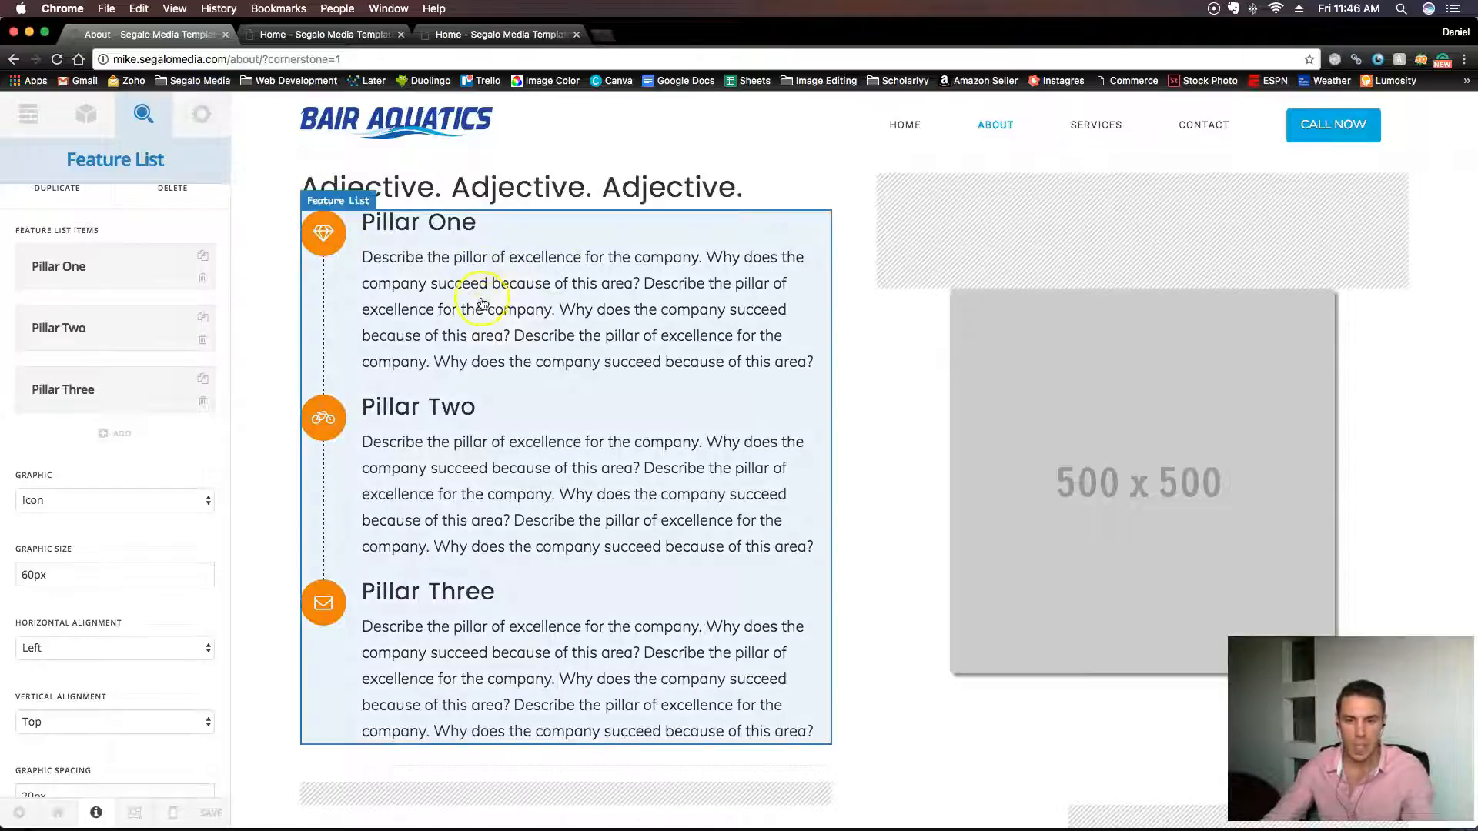
Open the sitewide Customizer from the page settings in a new tab and make it the first browser tab.
left_click(202, 117)
left_click(48, 446)
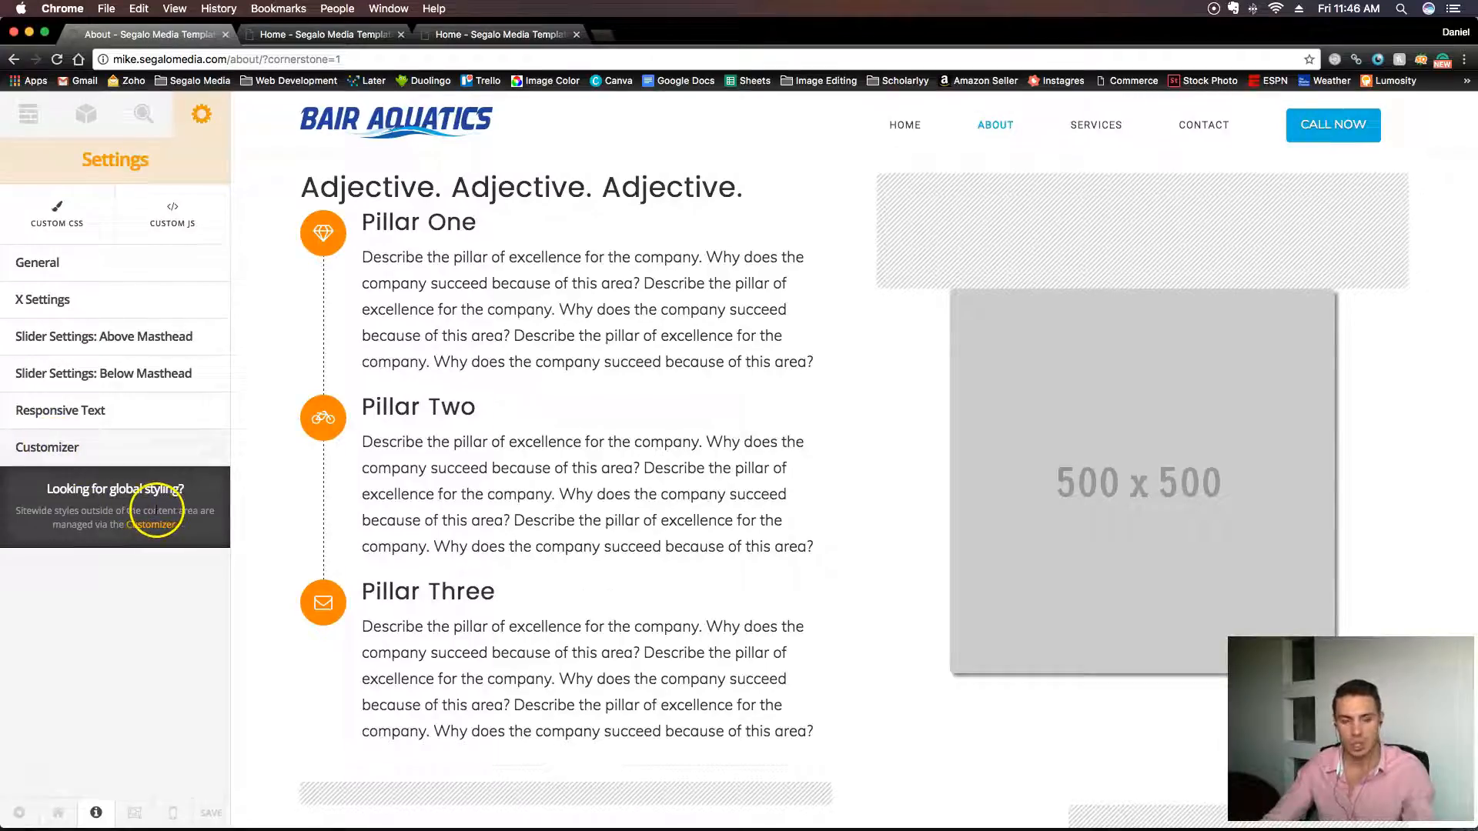
left_click(157, 531)
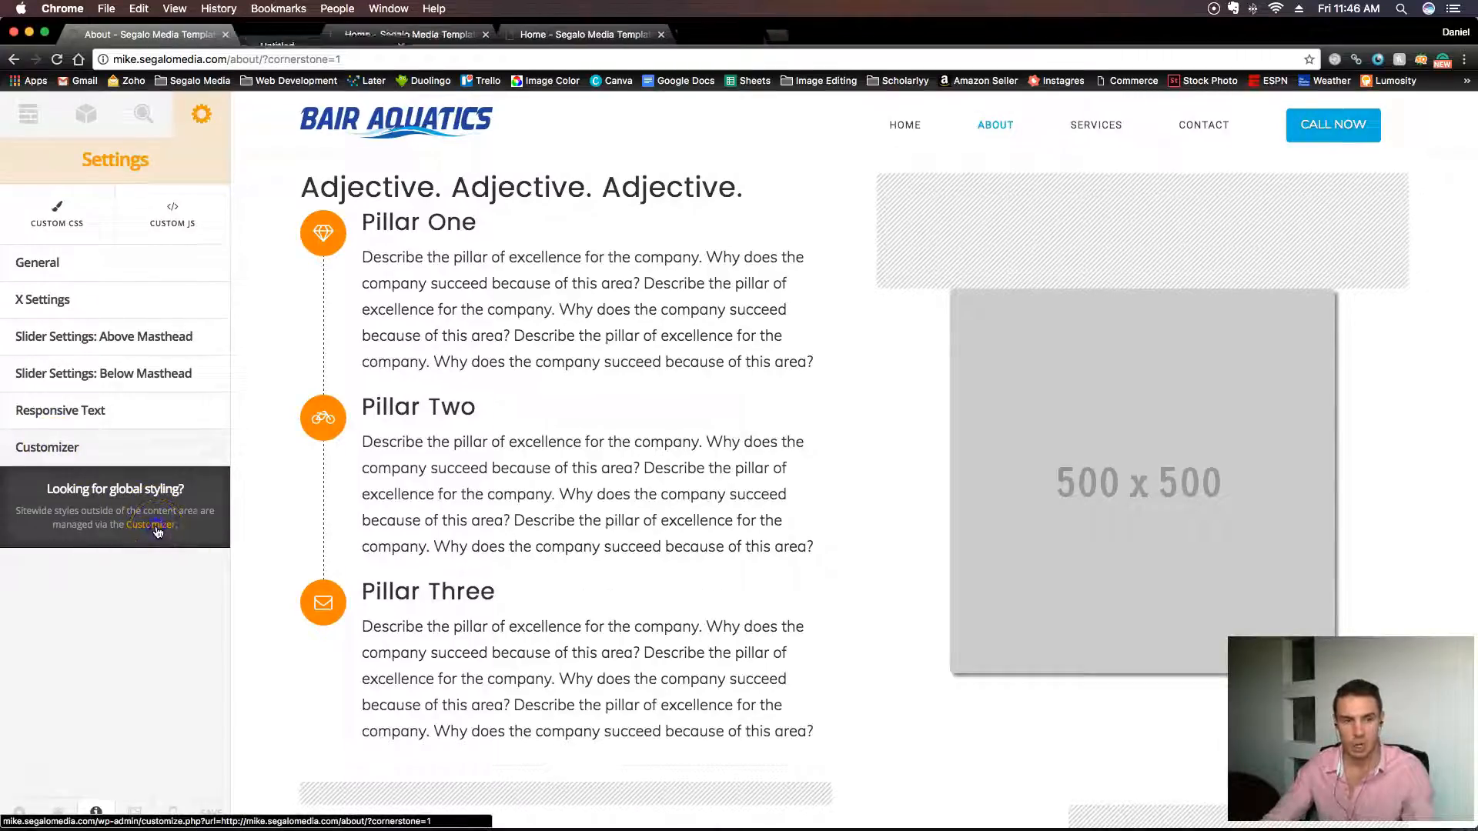
left_click(425, 378)
left_click_drag(264, 34, 123, 39)
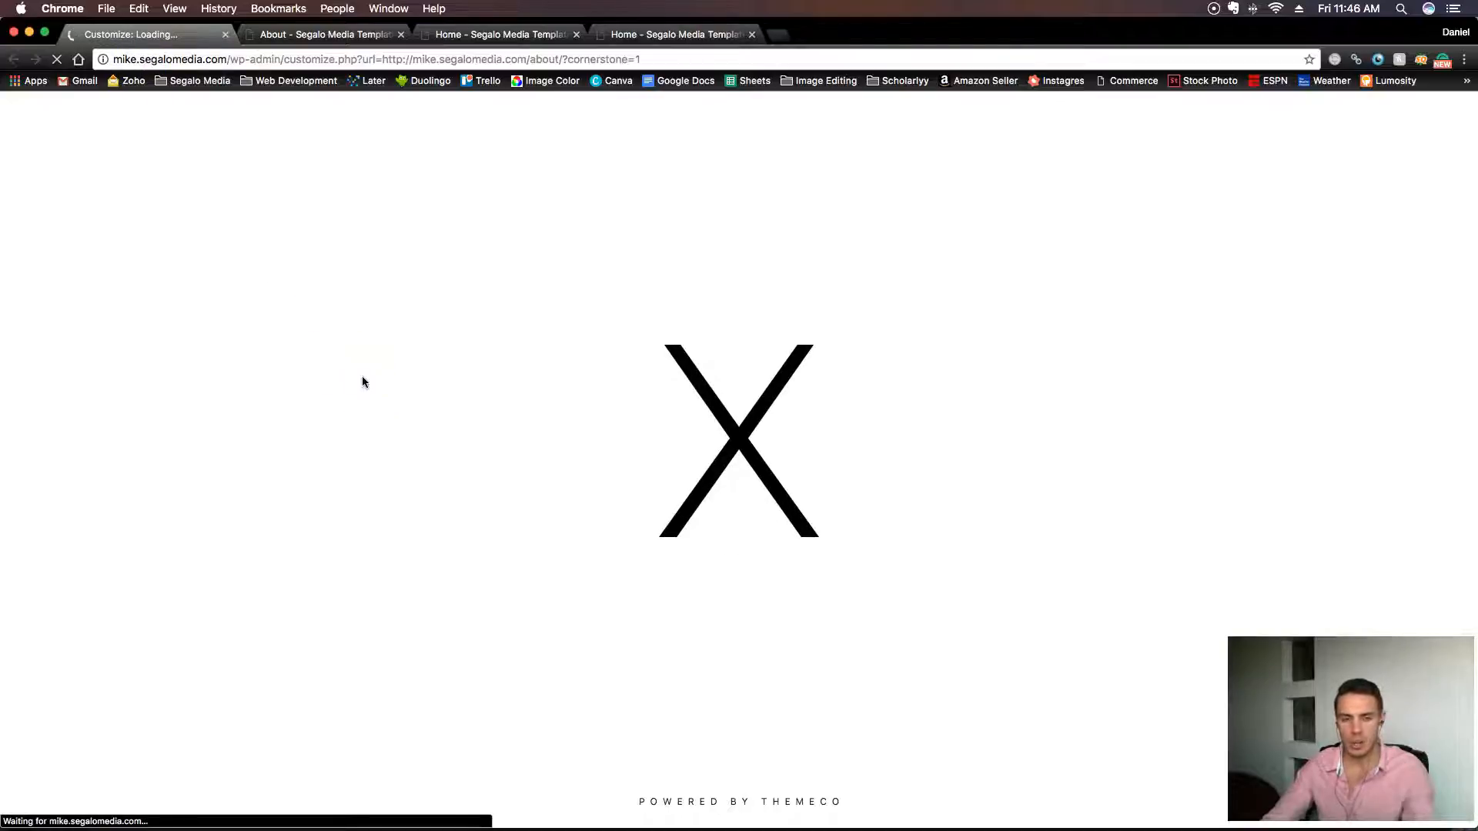
Copy the button background color value rgb(14, 177, 222) from the Buttons settings in the Customizer.
left_click(151, 345)
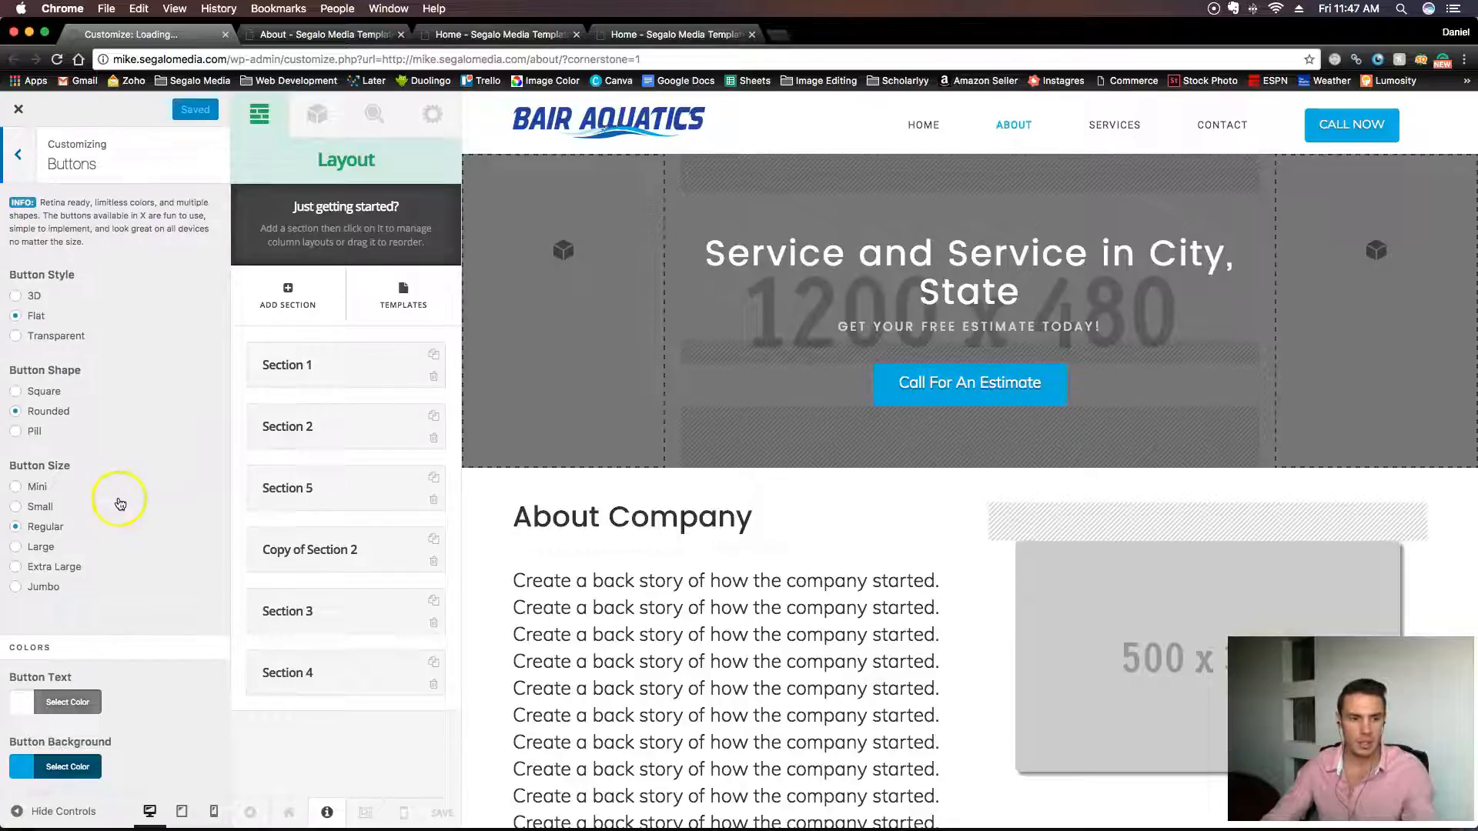
scroll(120, 504, "down", 5)
left_click(81, 524)
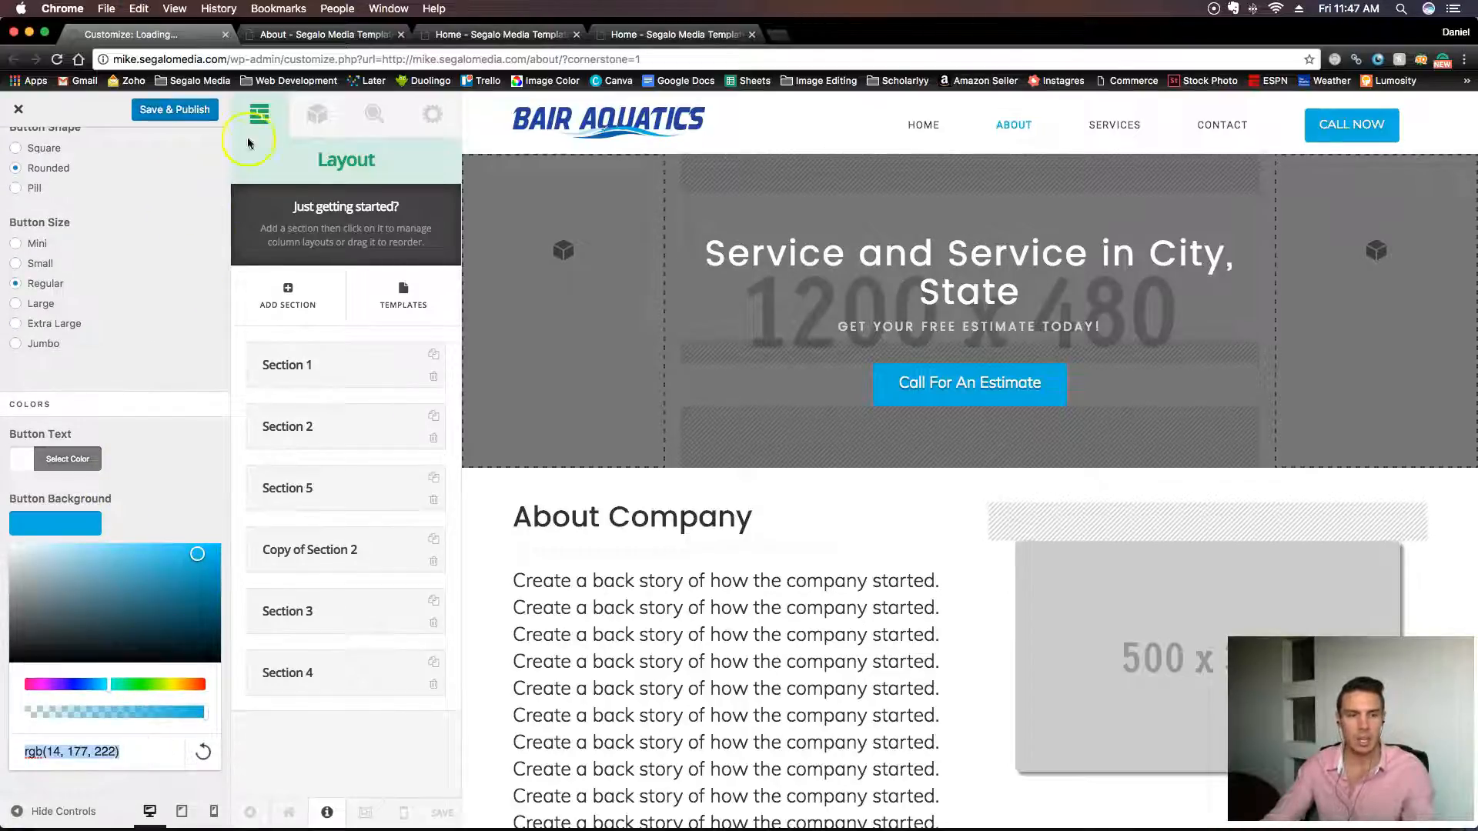
Return to the About page editor and select the Feature List with the three pillars, reviewing its options.
left_click(344, 35)
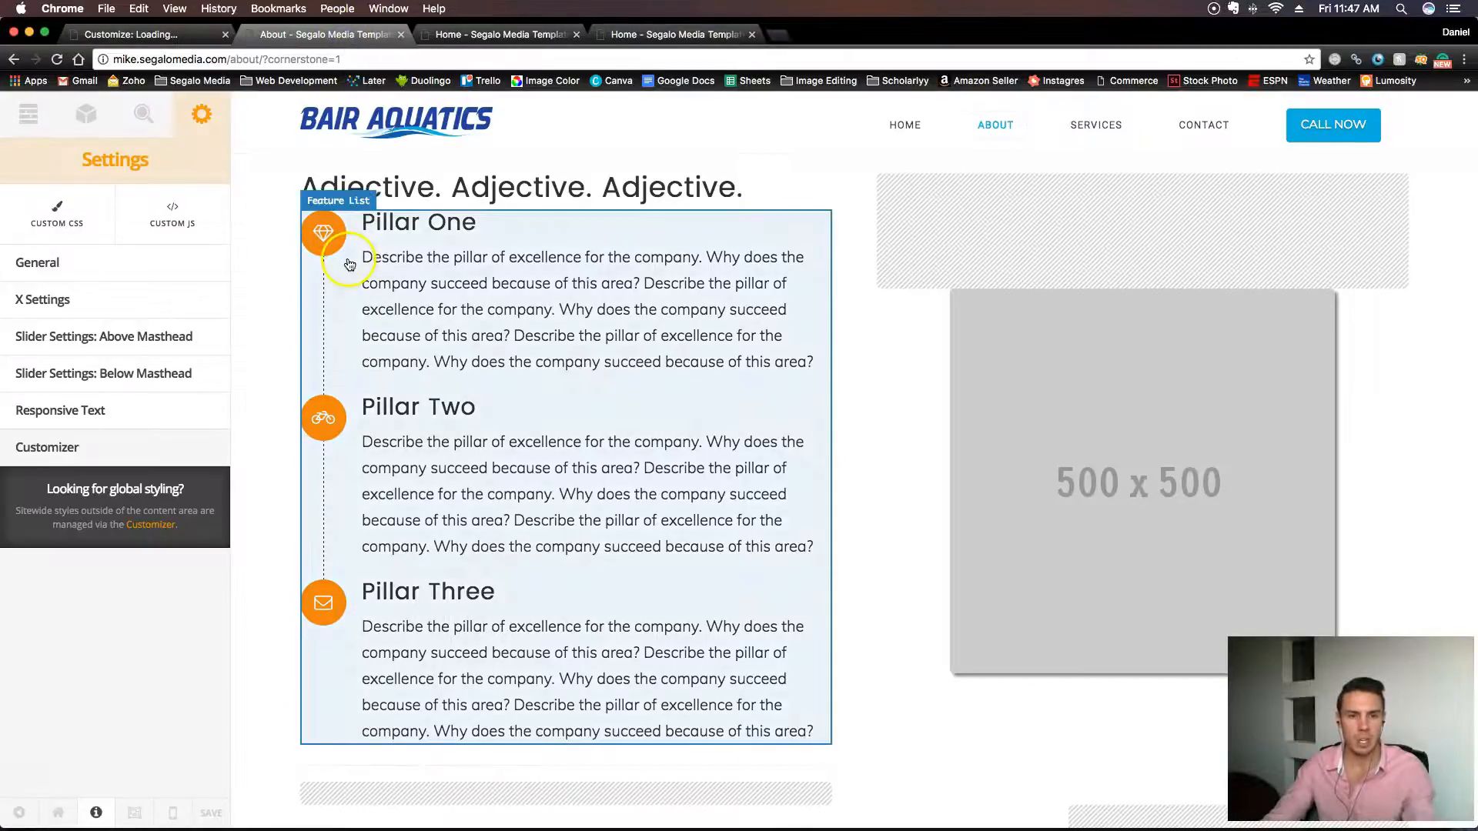
left_click(349, 262)
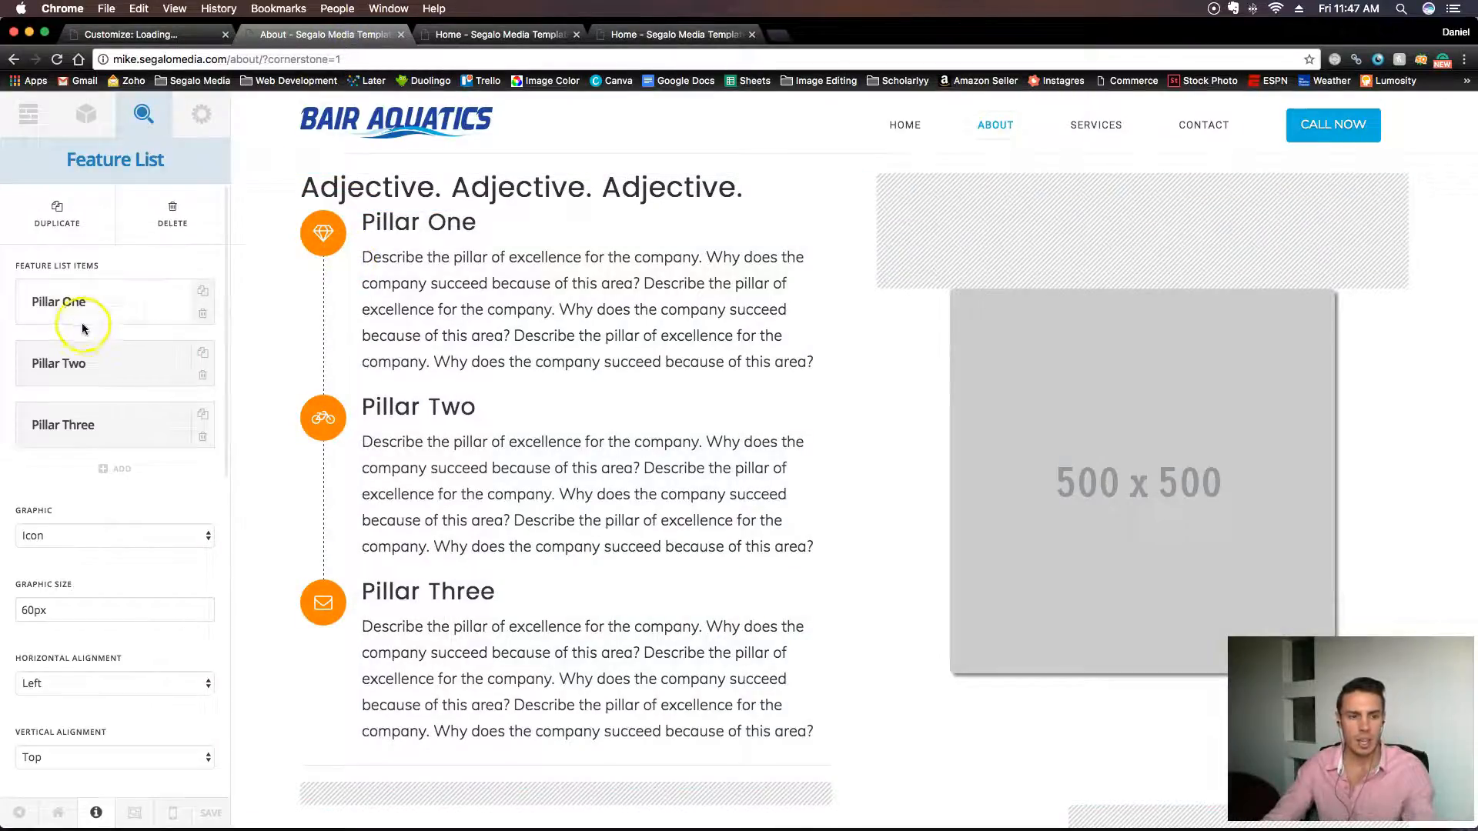
scroll(97, 443, "down", 6)
scroll(154, 439, "up", 6)
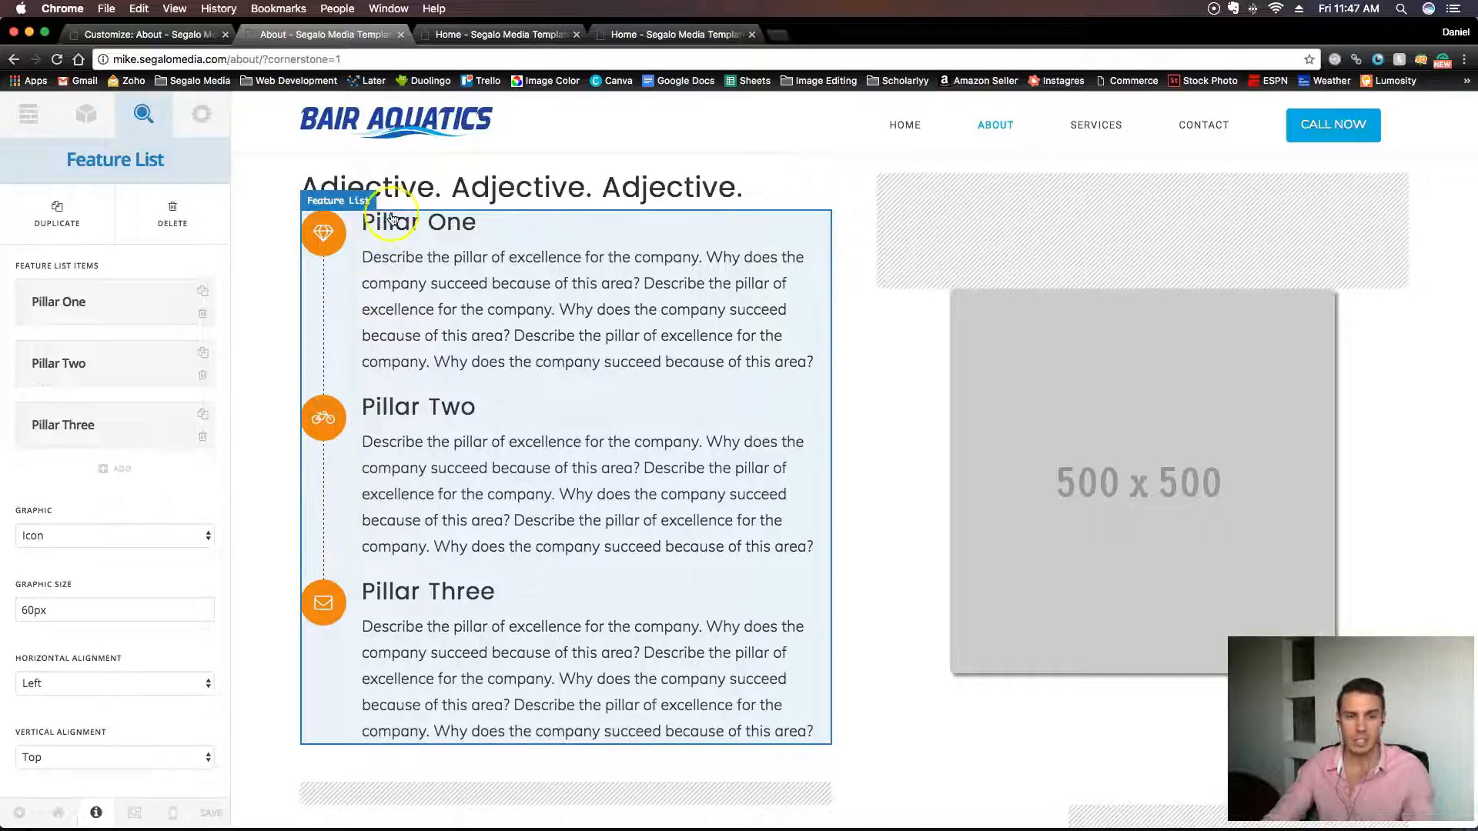
scroll(516, 319, "up", 2)
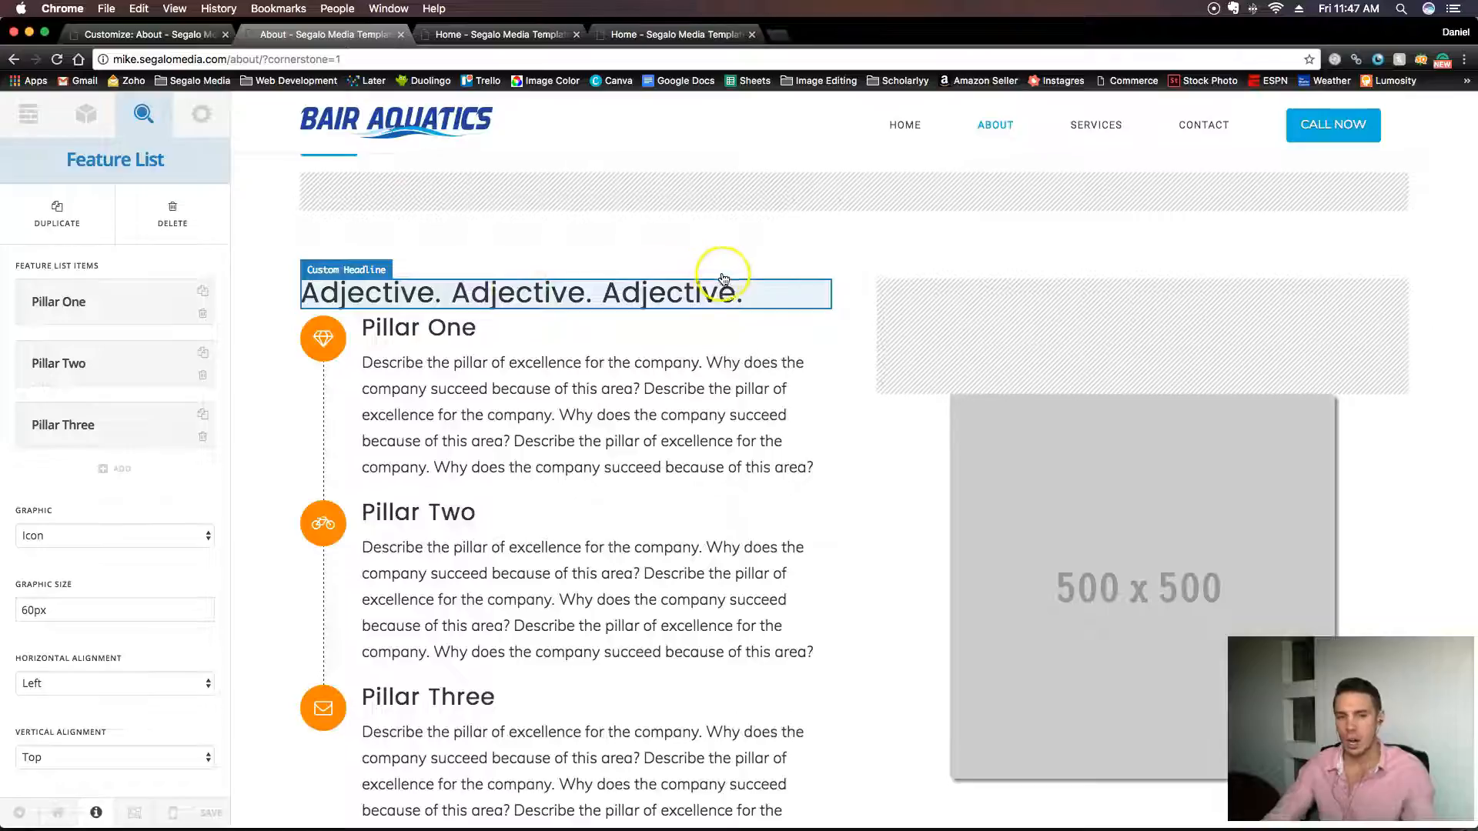
Change the Pillar One icon in the Feature List to the white plus inside a filled square.
left_click(88, 307)
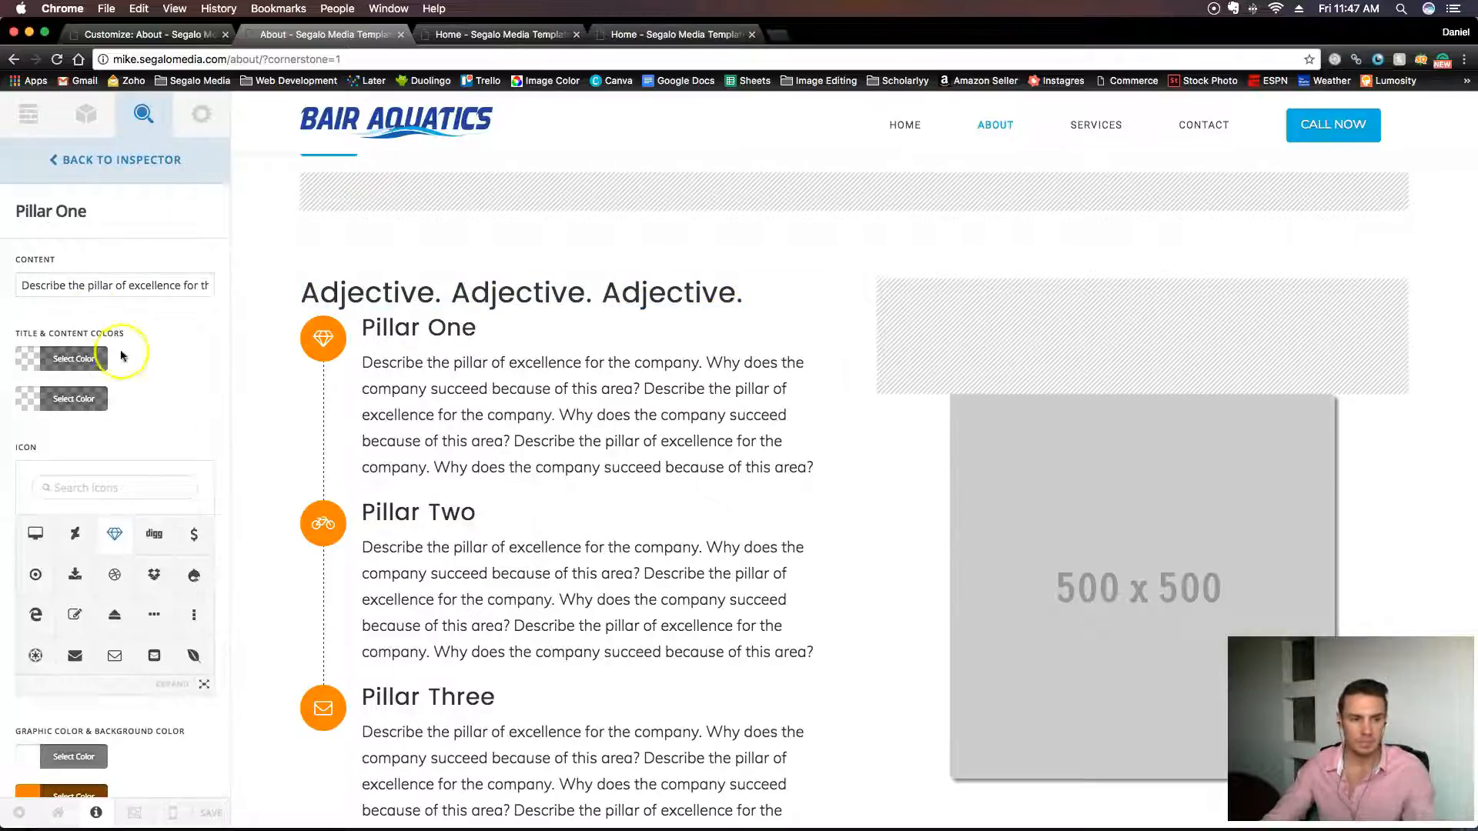
scroll(157, 416, "down", 3)
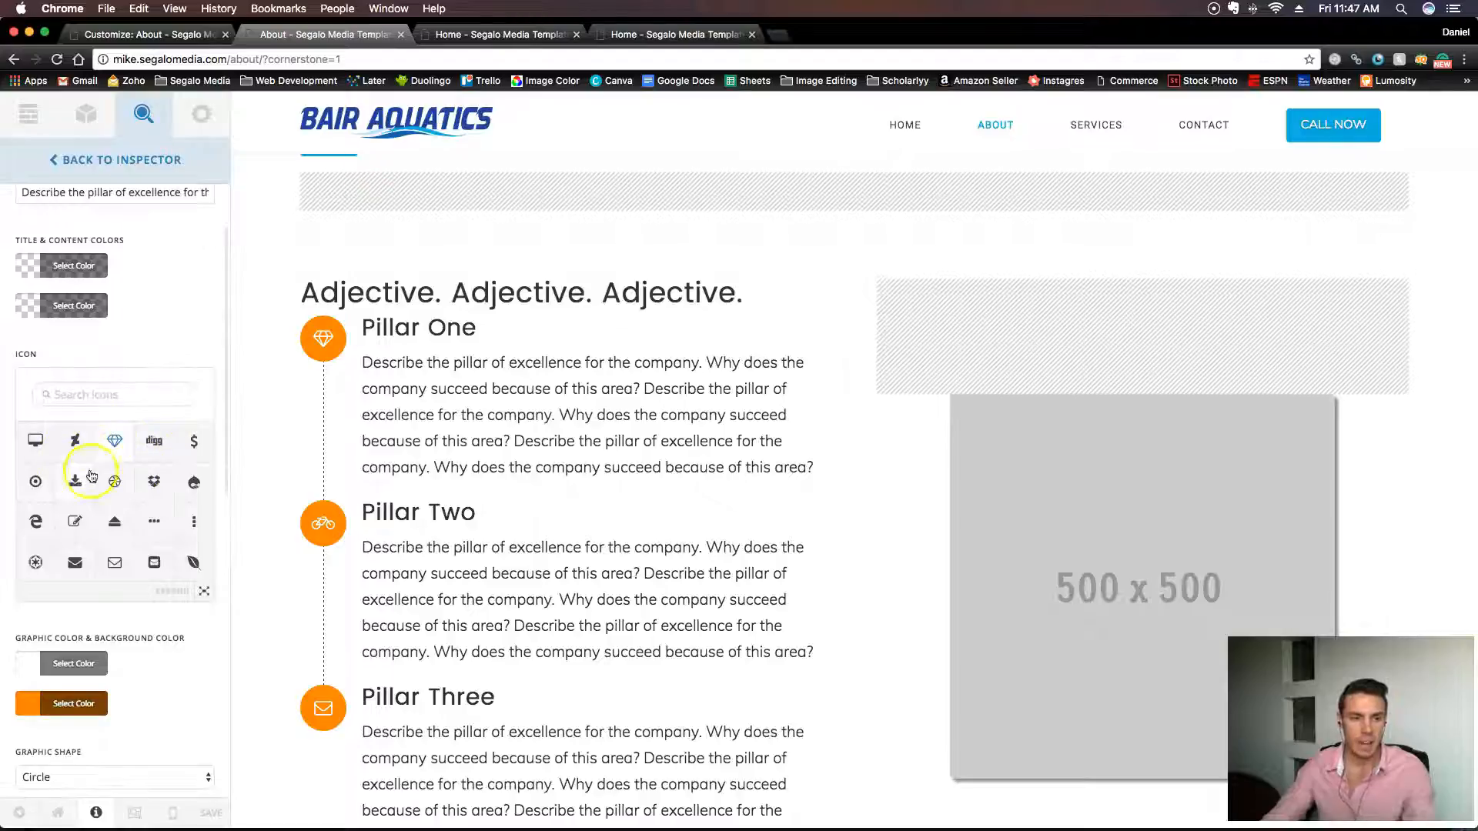
scroll(135, 519, "up", 1)
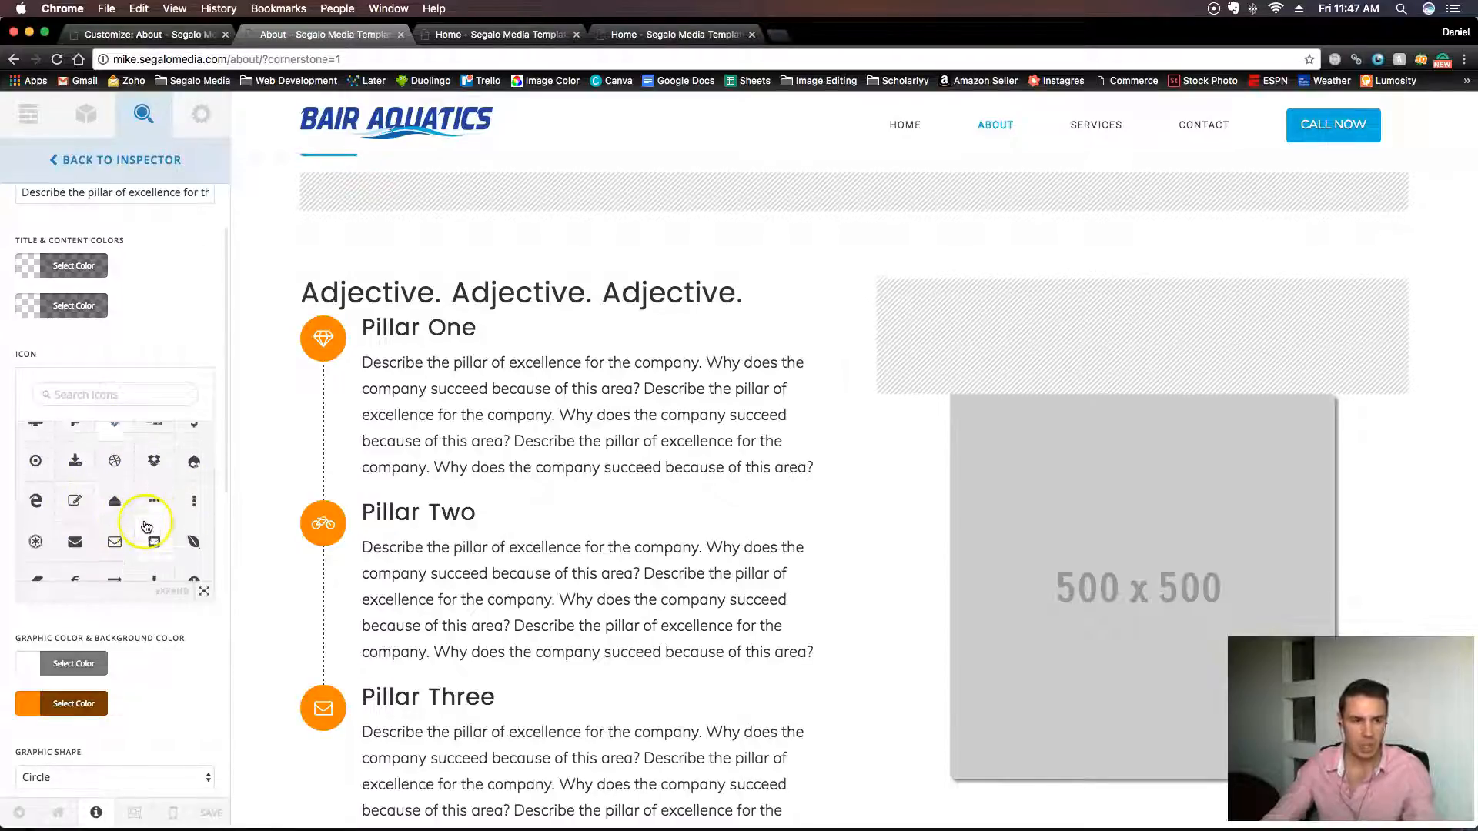
scroll(140, 526, "down", 2)
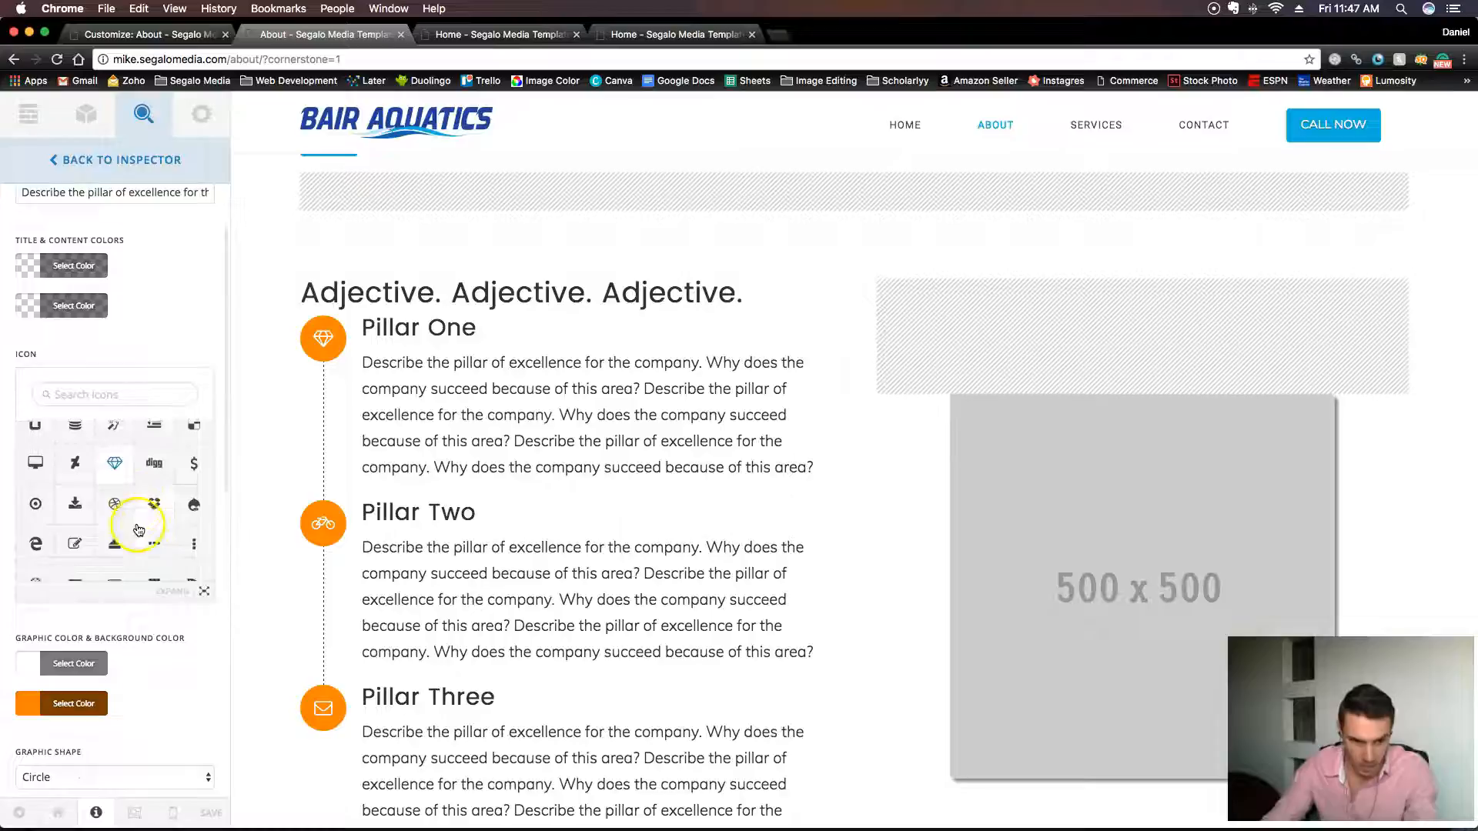
scroll(152, 529, "down", 7)
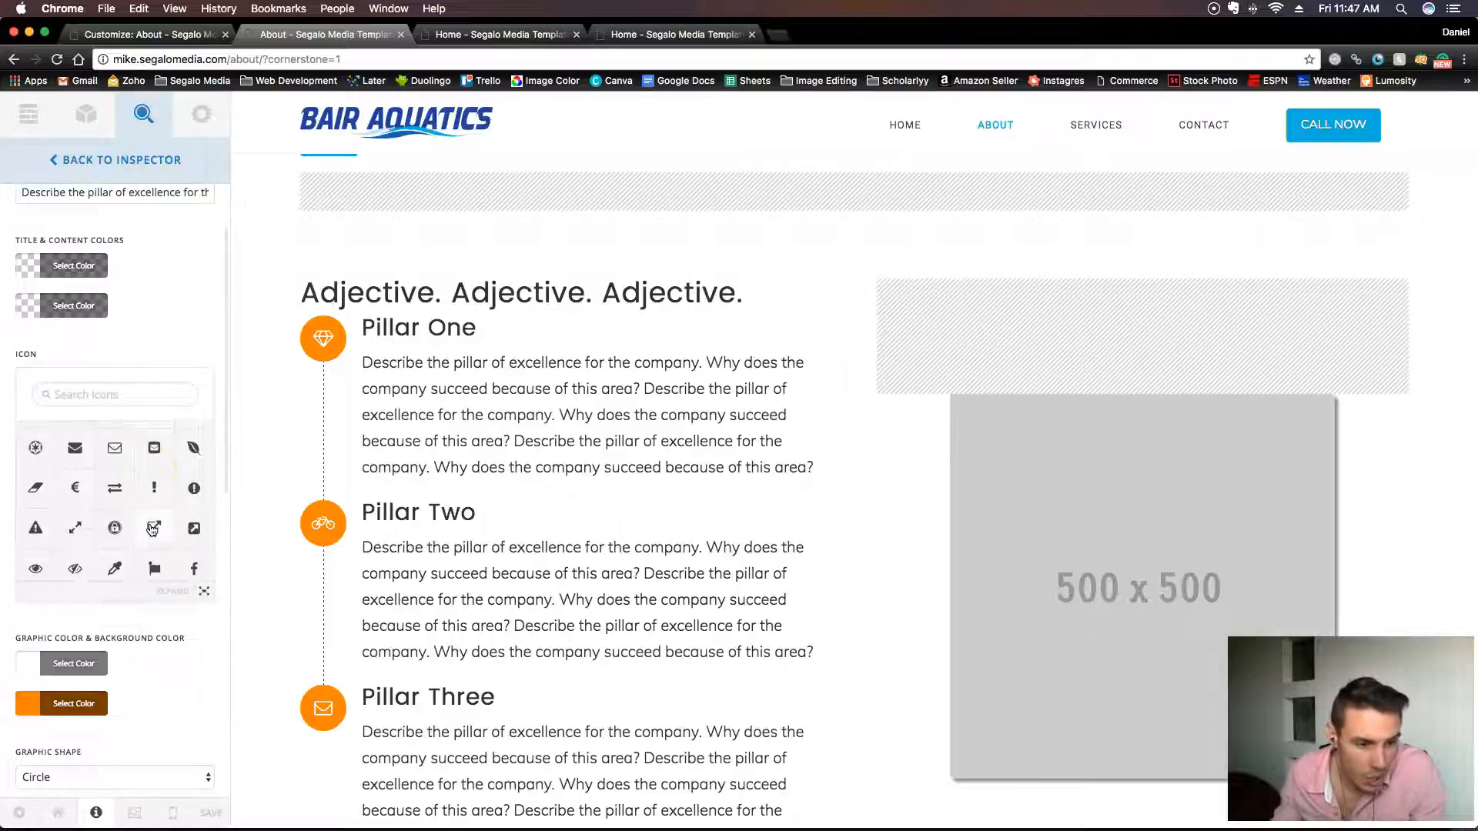
scroll(154, 530, "down", 6)
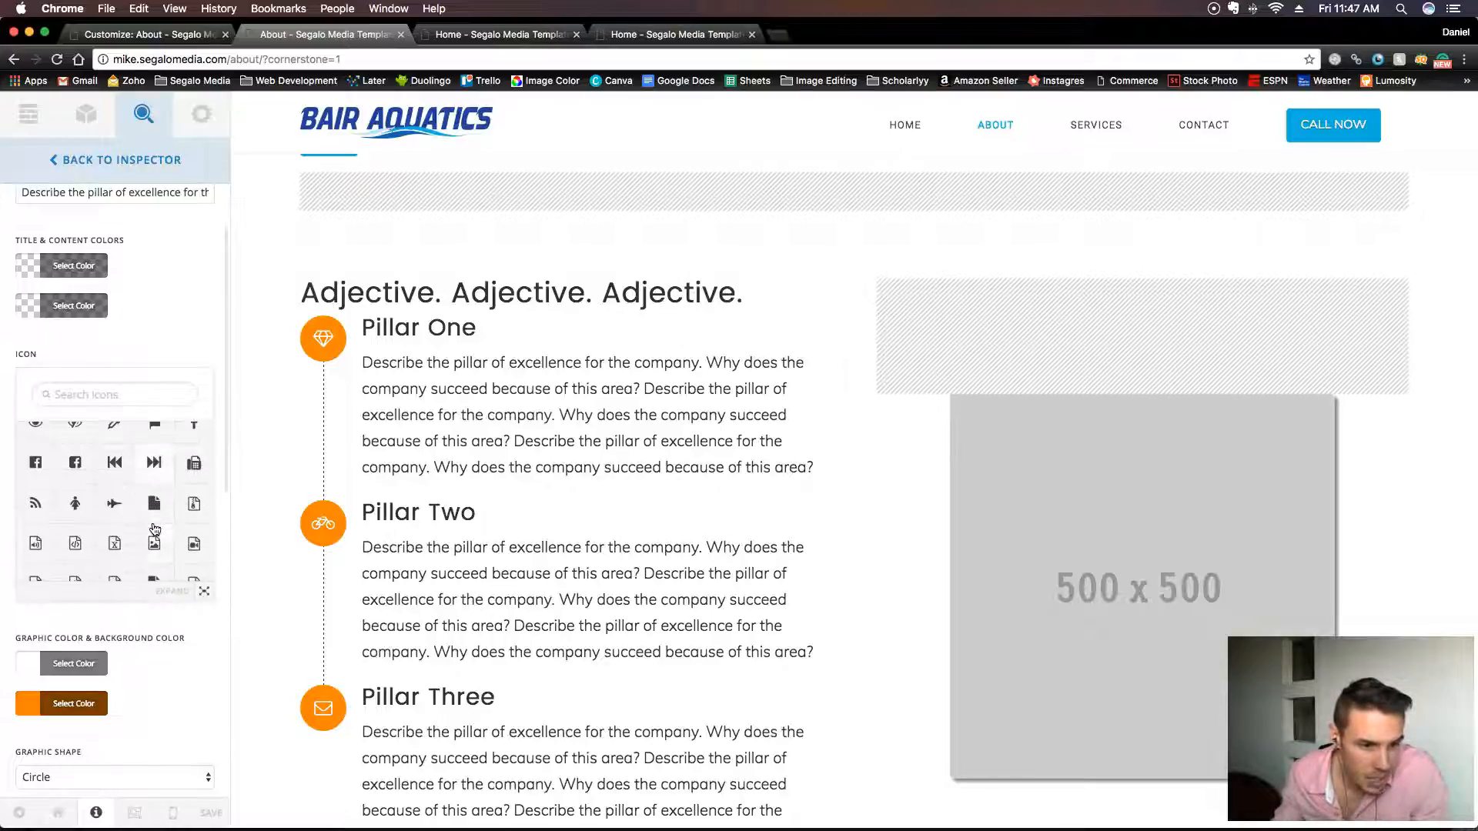
scroll(154, 530, "down", 8)
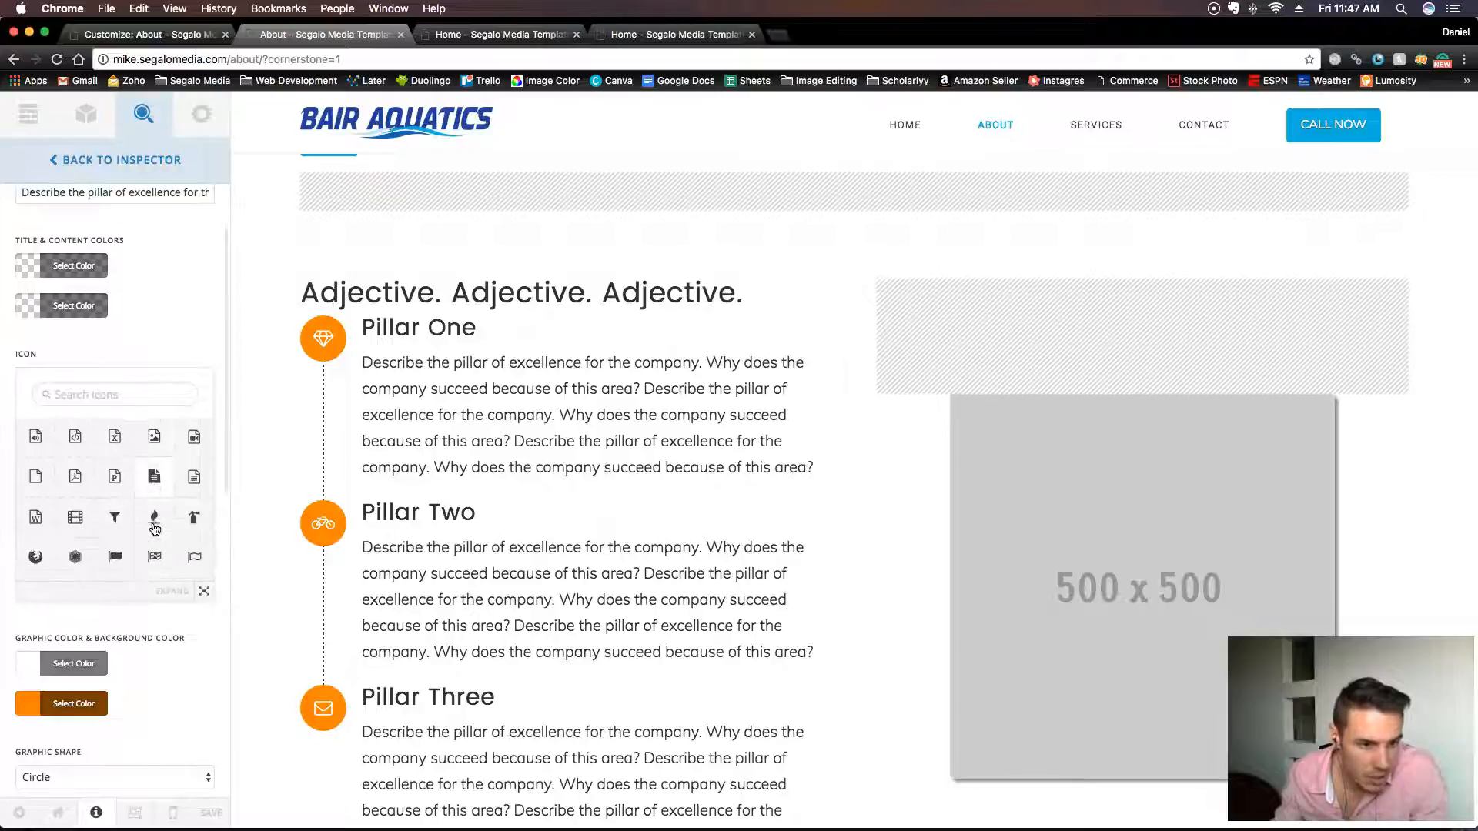
scroll(154, 529, "down", 4)
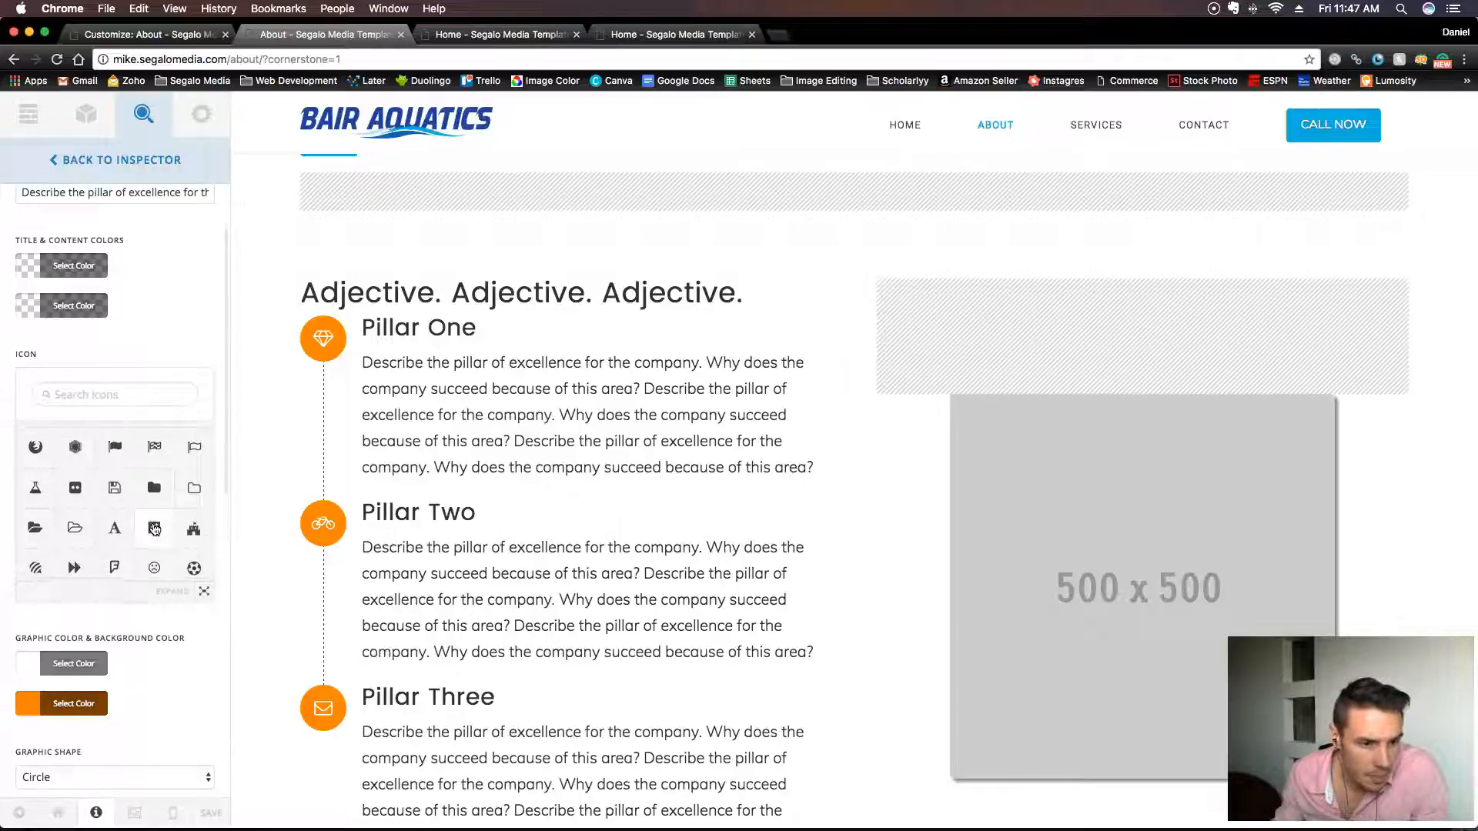
scroll(154, 528, "down", 5)
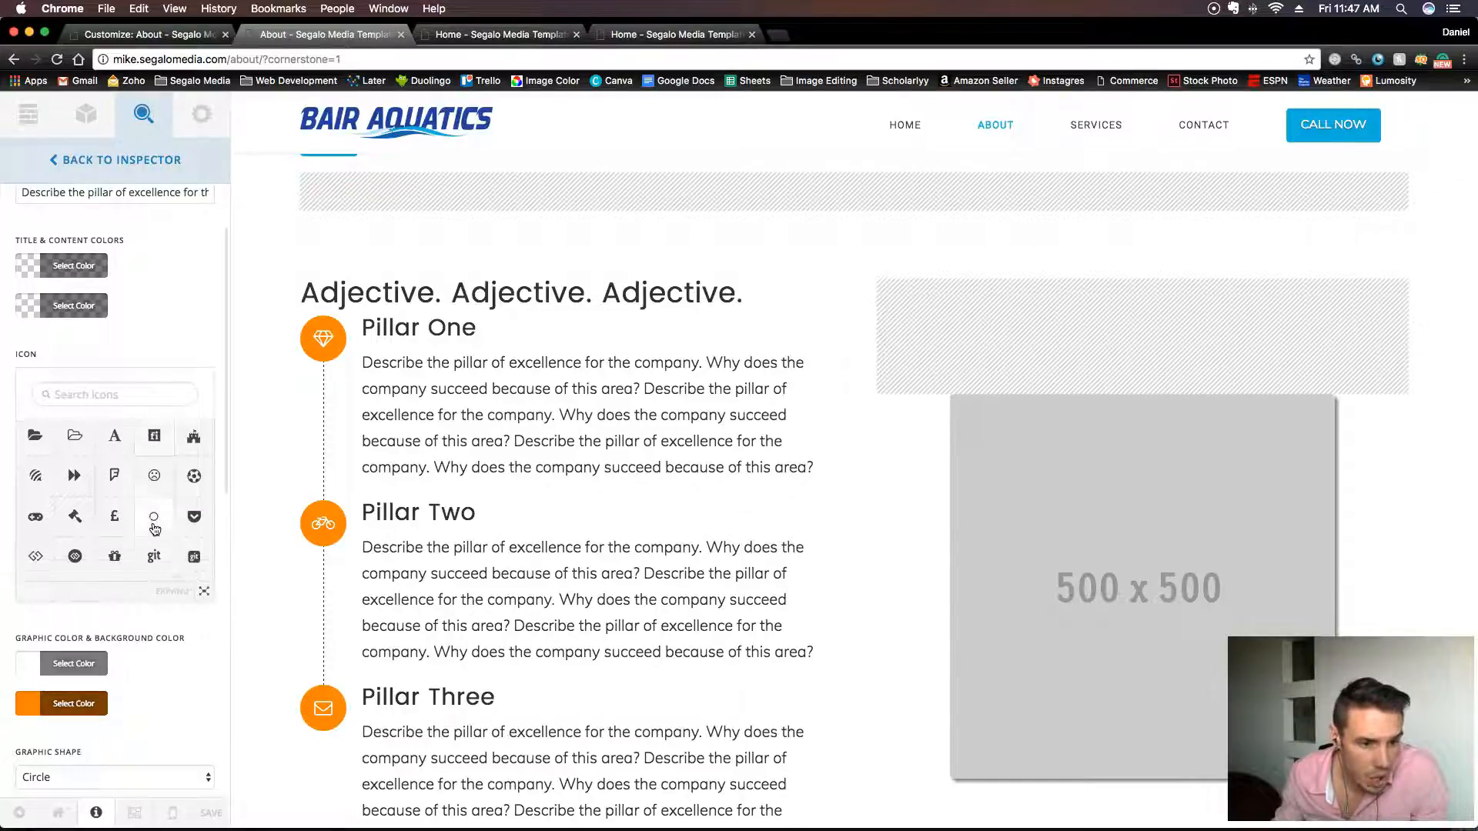
scroll(153, 528, "down", 1)
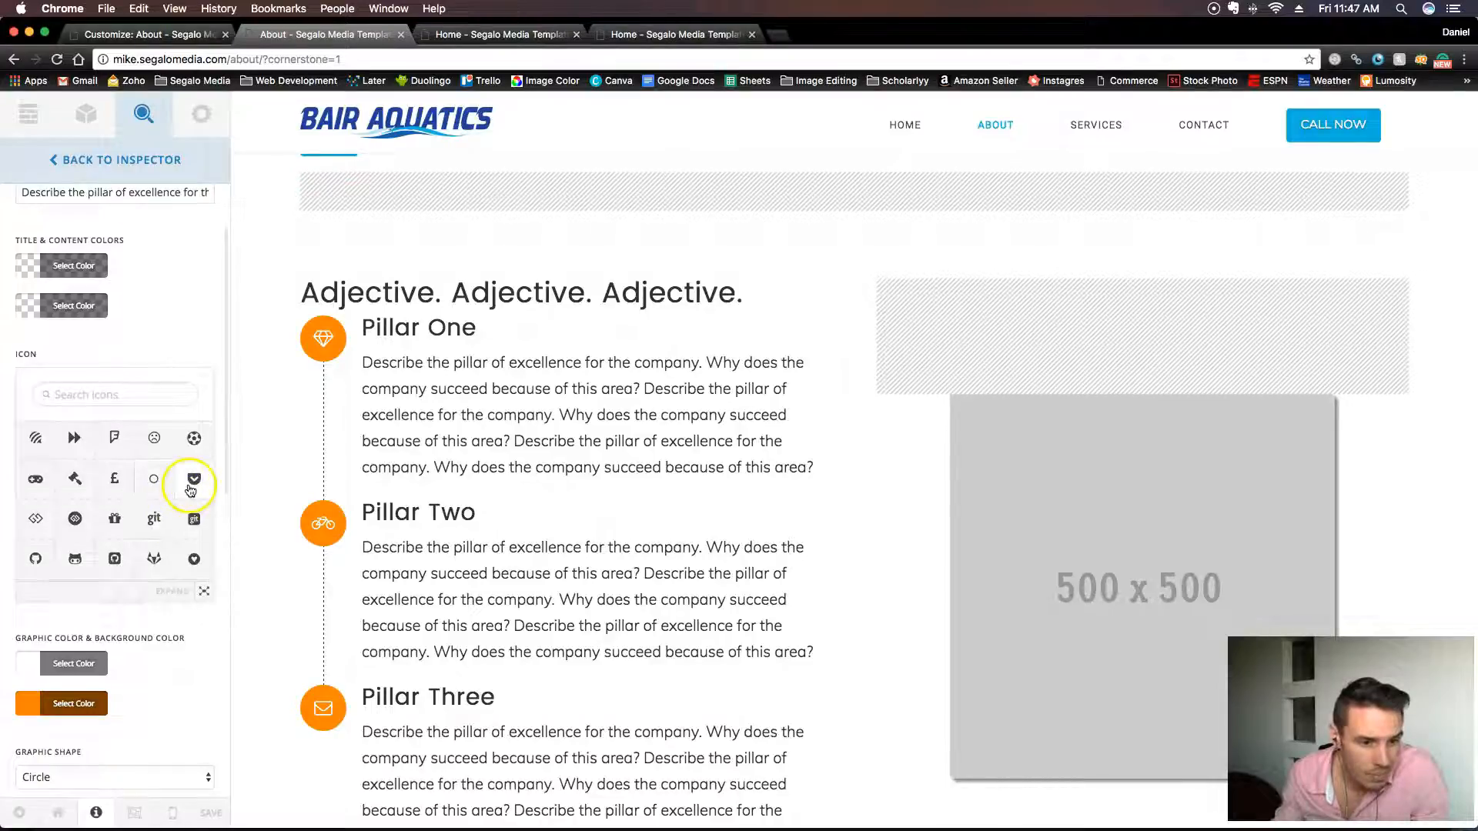
scroll(143, 522, "down", 6)
scroll(143, 523, "down", 6)
scroll(143, 523, "down", 8)
scroll(143, 522, "down", 8)
scroll(144, 522, "down", 4)
scroll(143, 523, "down", 8)
scroll(144, 522, "down", 8)
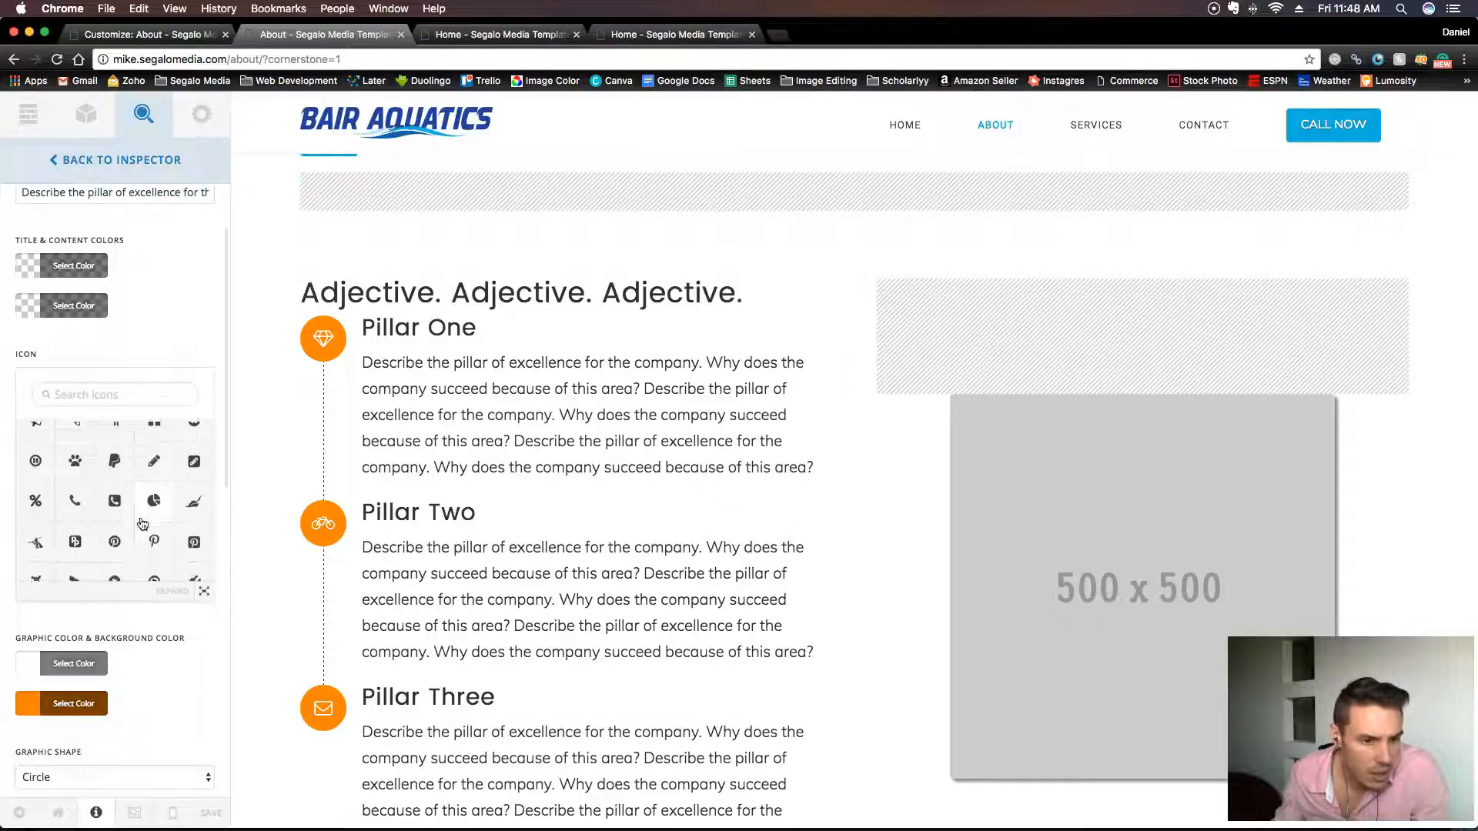
scroll(143, 523, "down", 8)
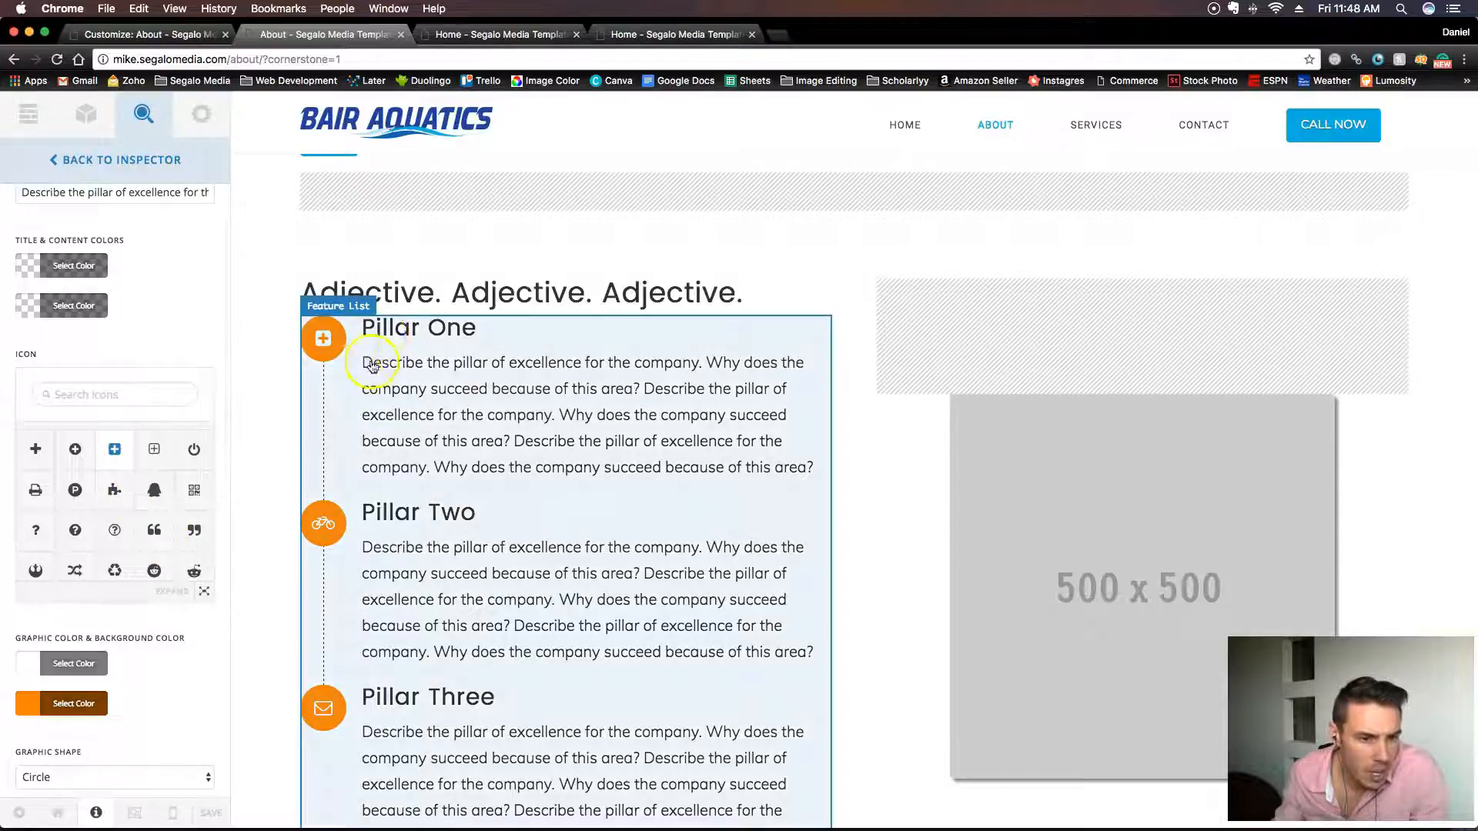
Set the Pillar One icon's background color to rgb(14, 177, 222).
scroll(146, 500, "down", 2)
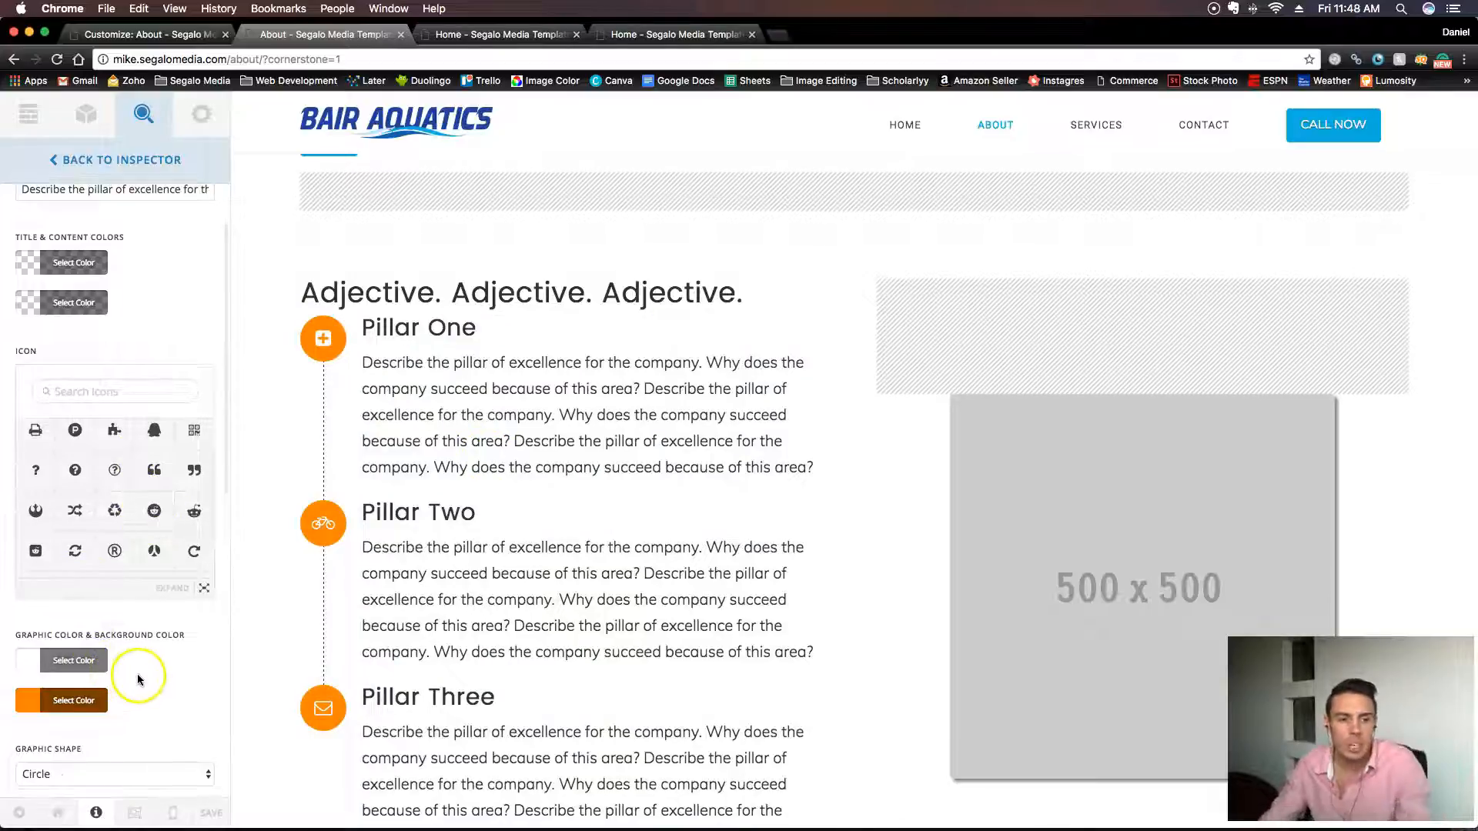
scroll(134, 676, "down", 5)
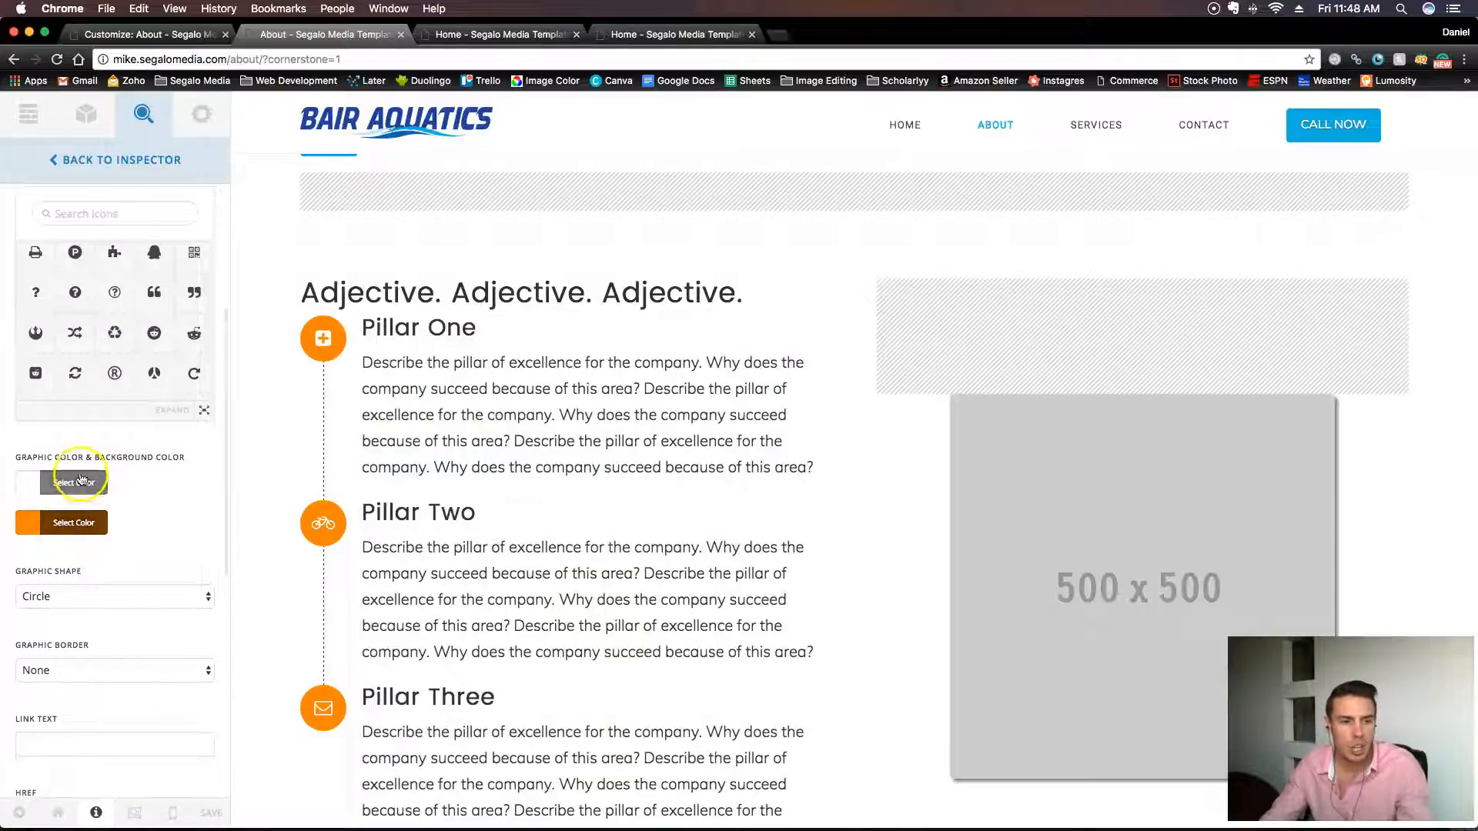
left_click(89, 524)
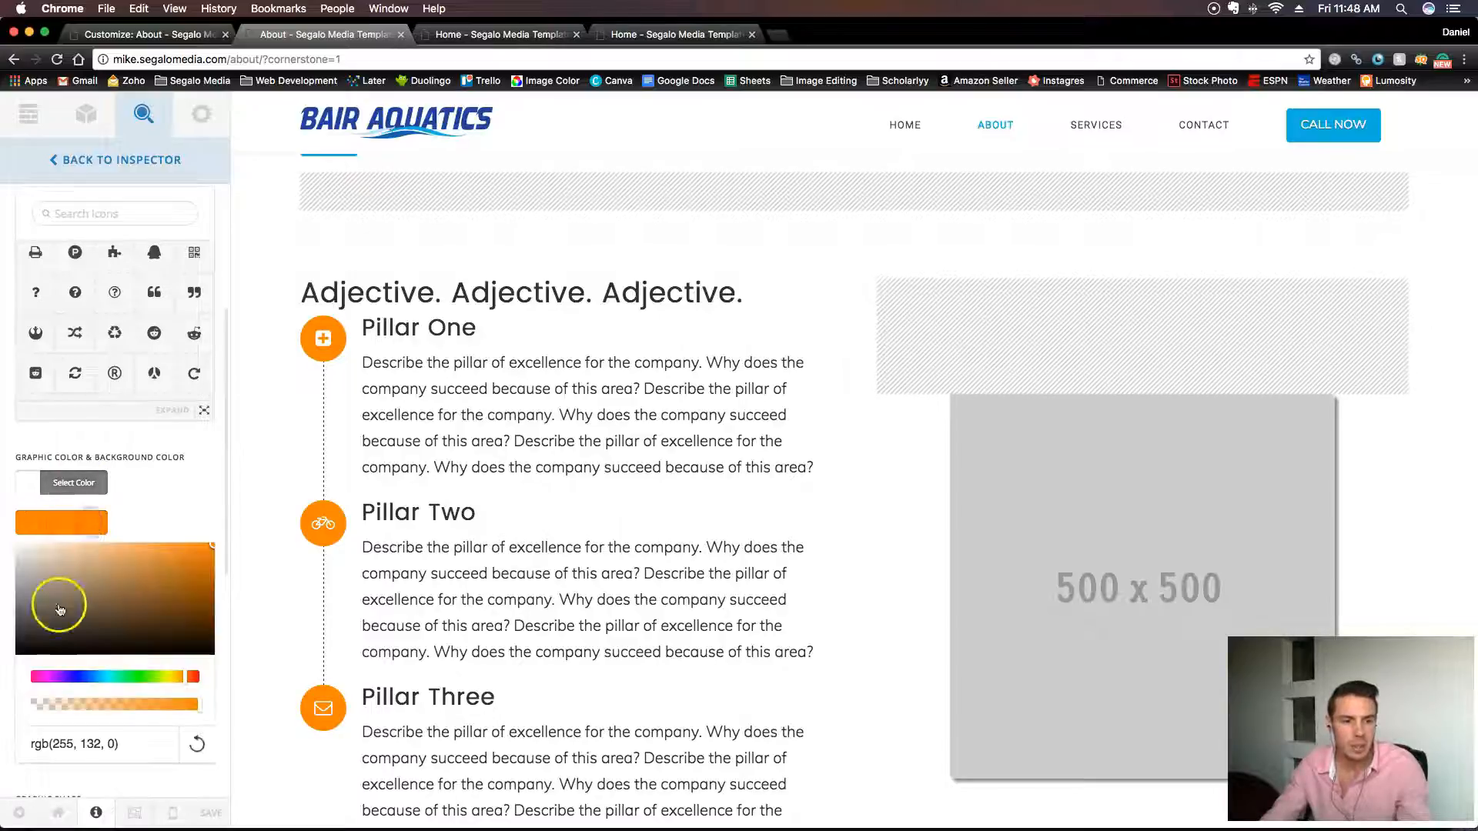
scroll(56, 639, "down", 2)
left_click(68, 692)
key("super+a")
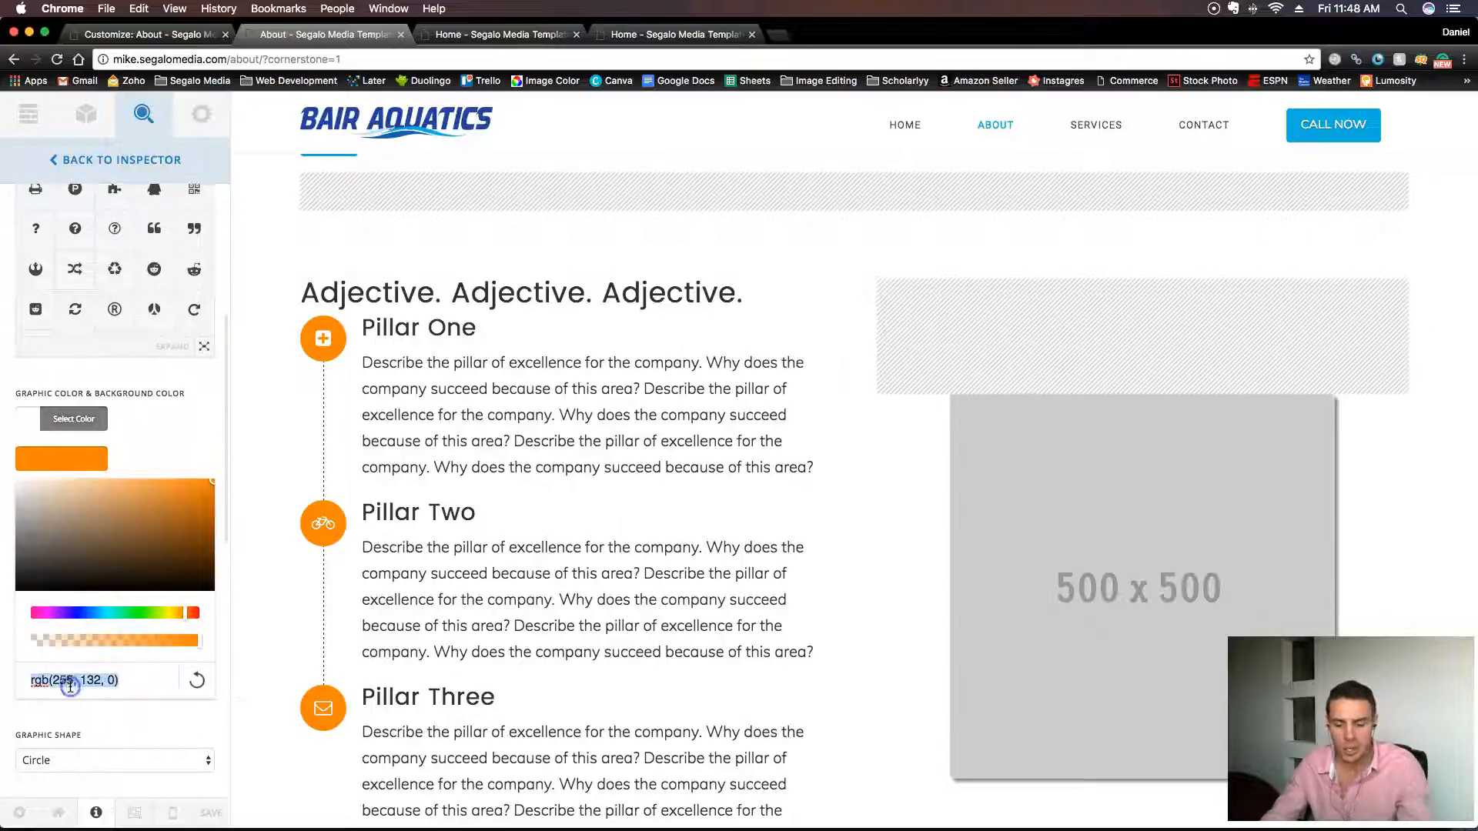
type("rgb(14, 177, 222)")
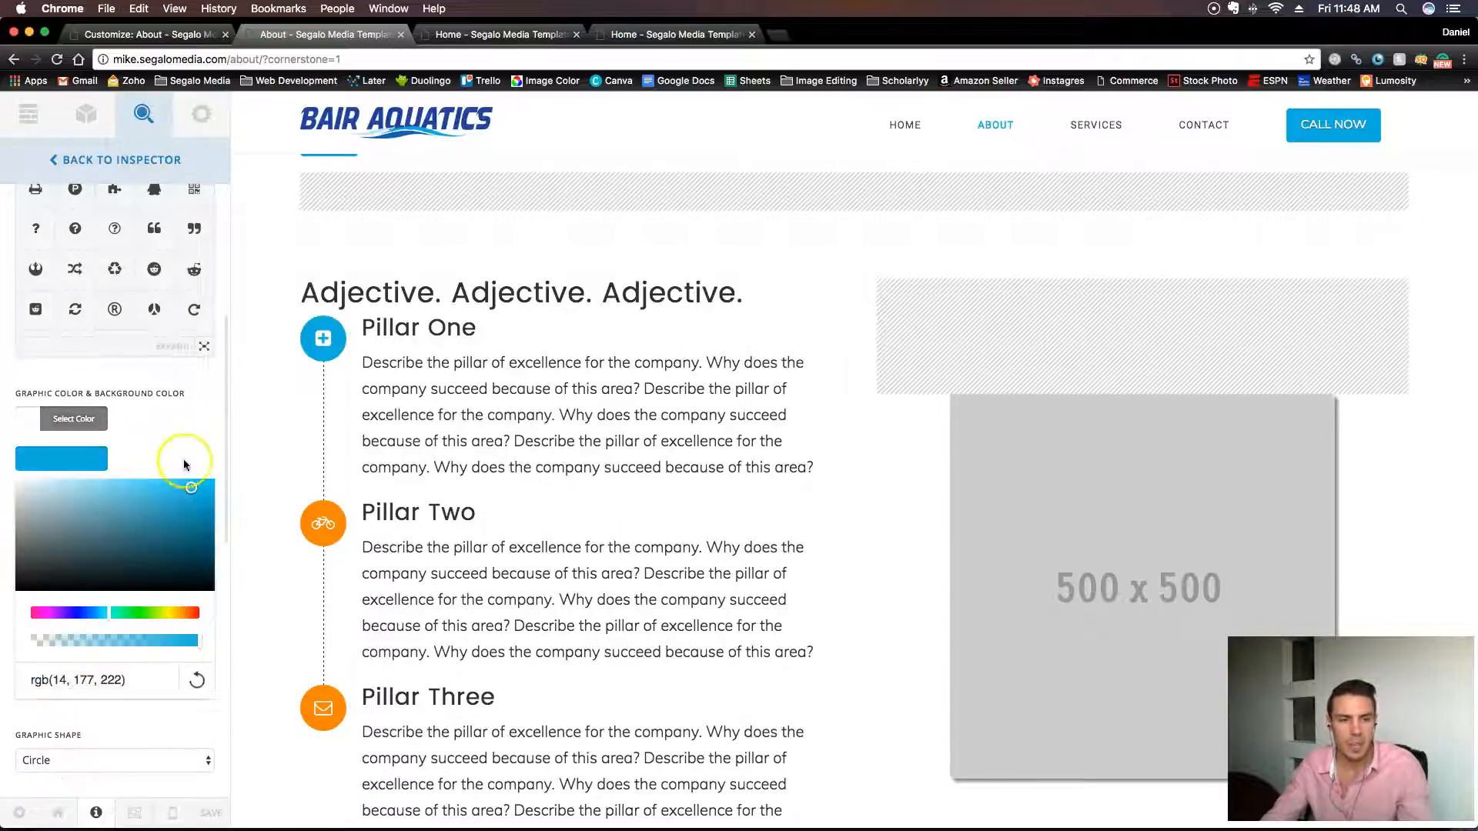
scroll(197, 438, "up", 6)
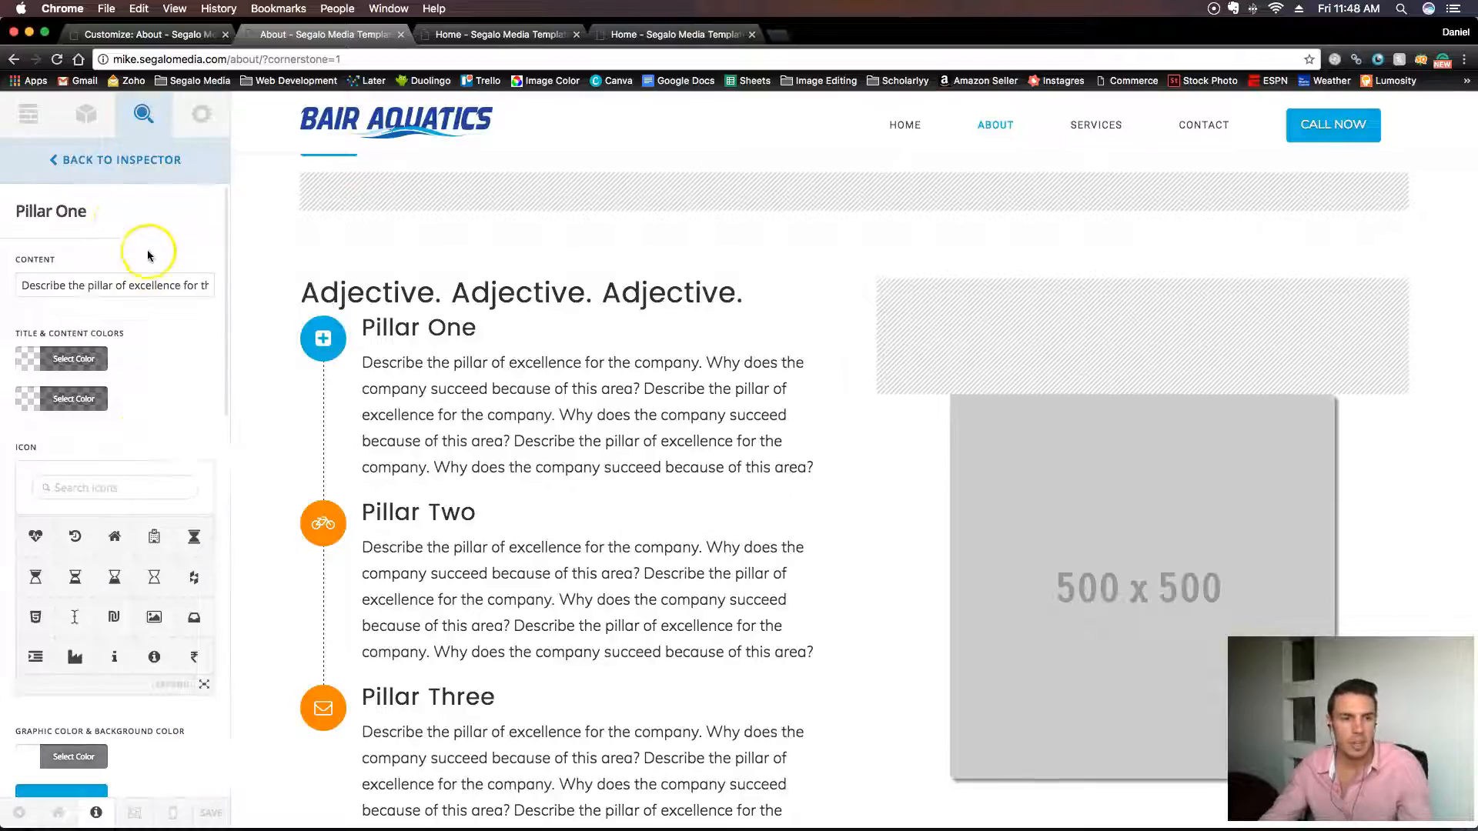
Open the Pillar Two item of the Feature List and change its icon to the bold circle outline.
left_click(53, 162)
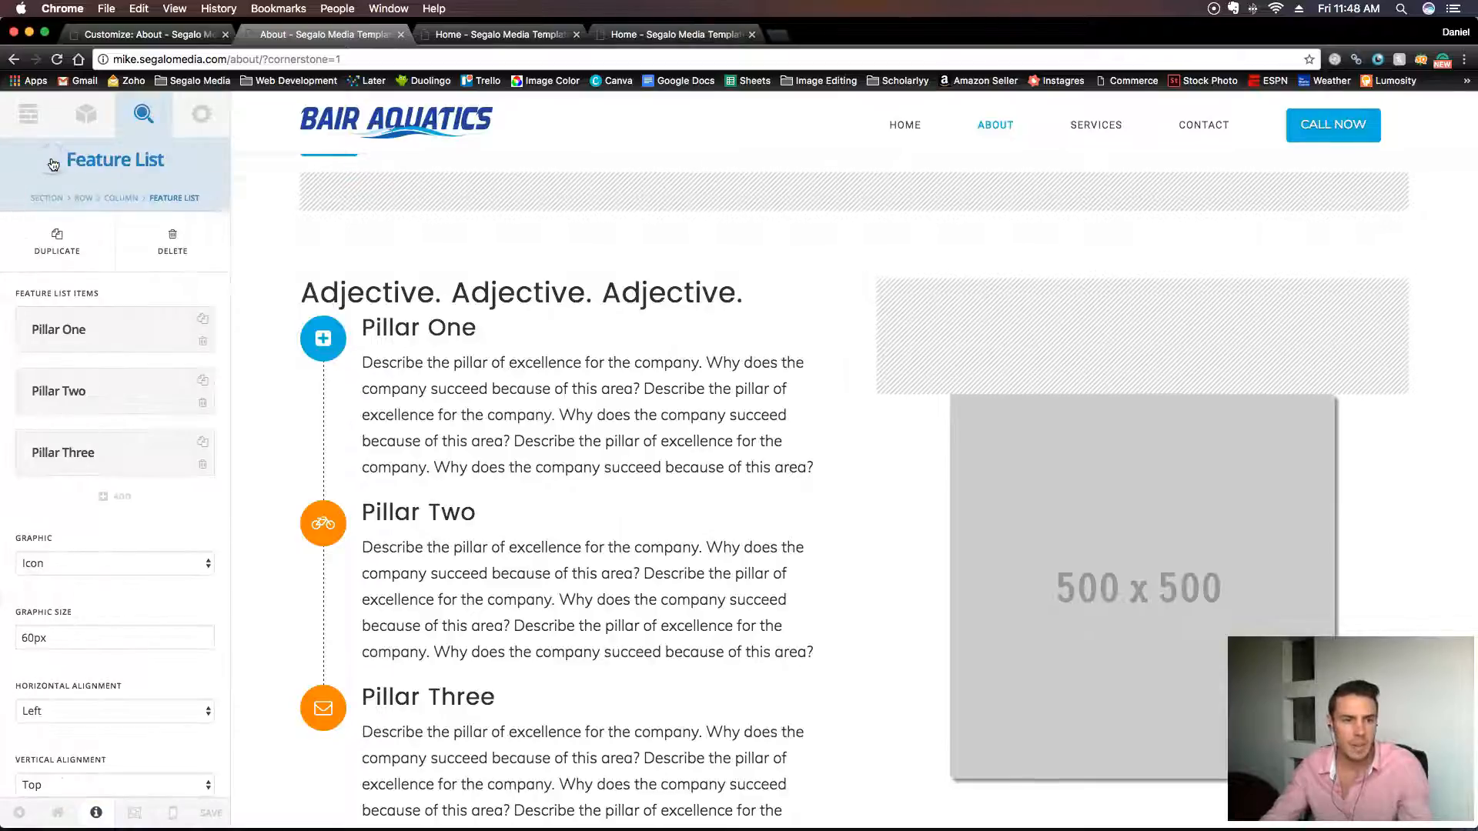
left_click(62, 402)
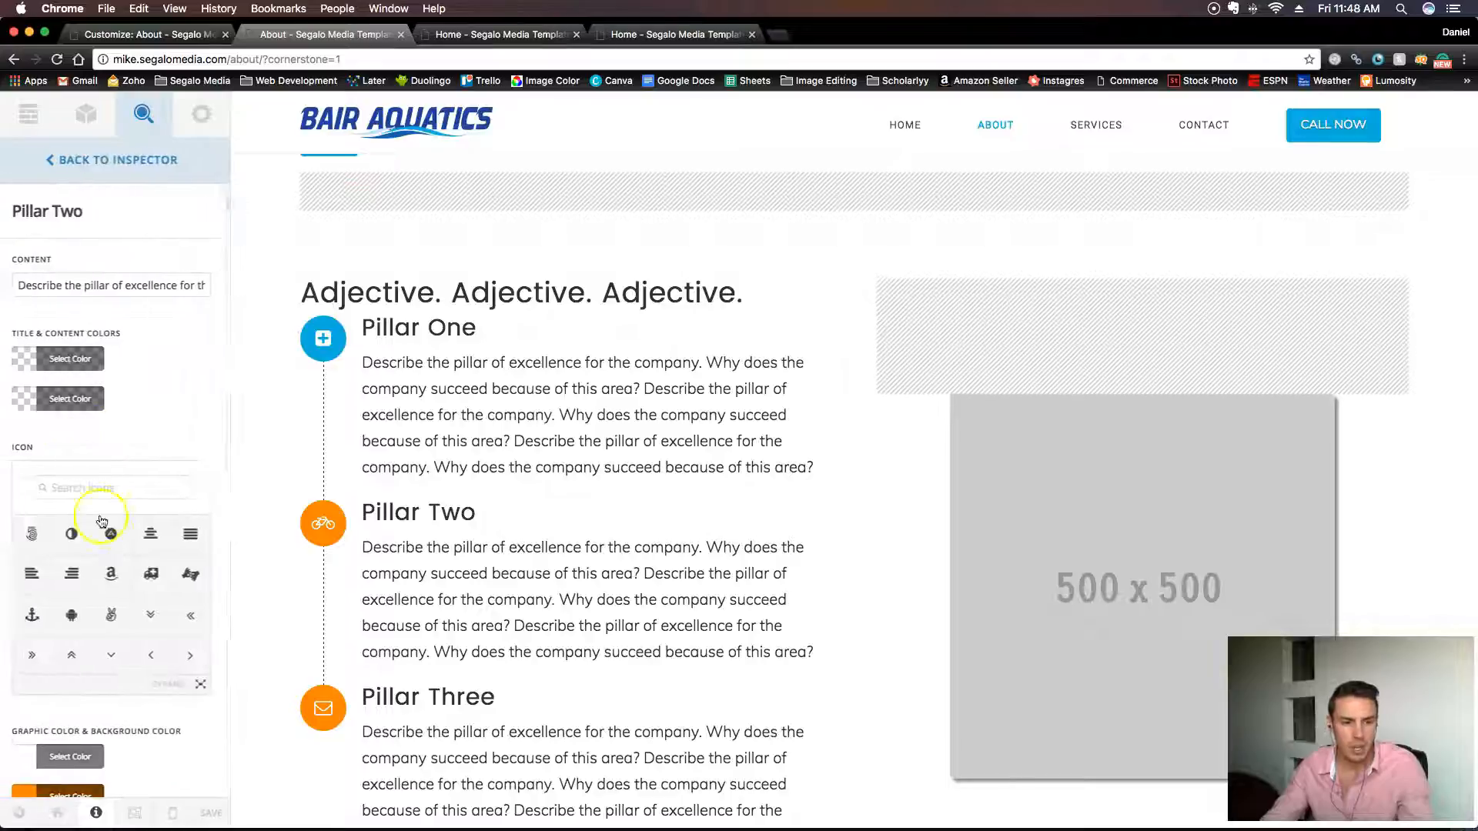
scroll(115, 601, "down", 2)
scroll(124, 602, "down", 5)
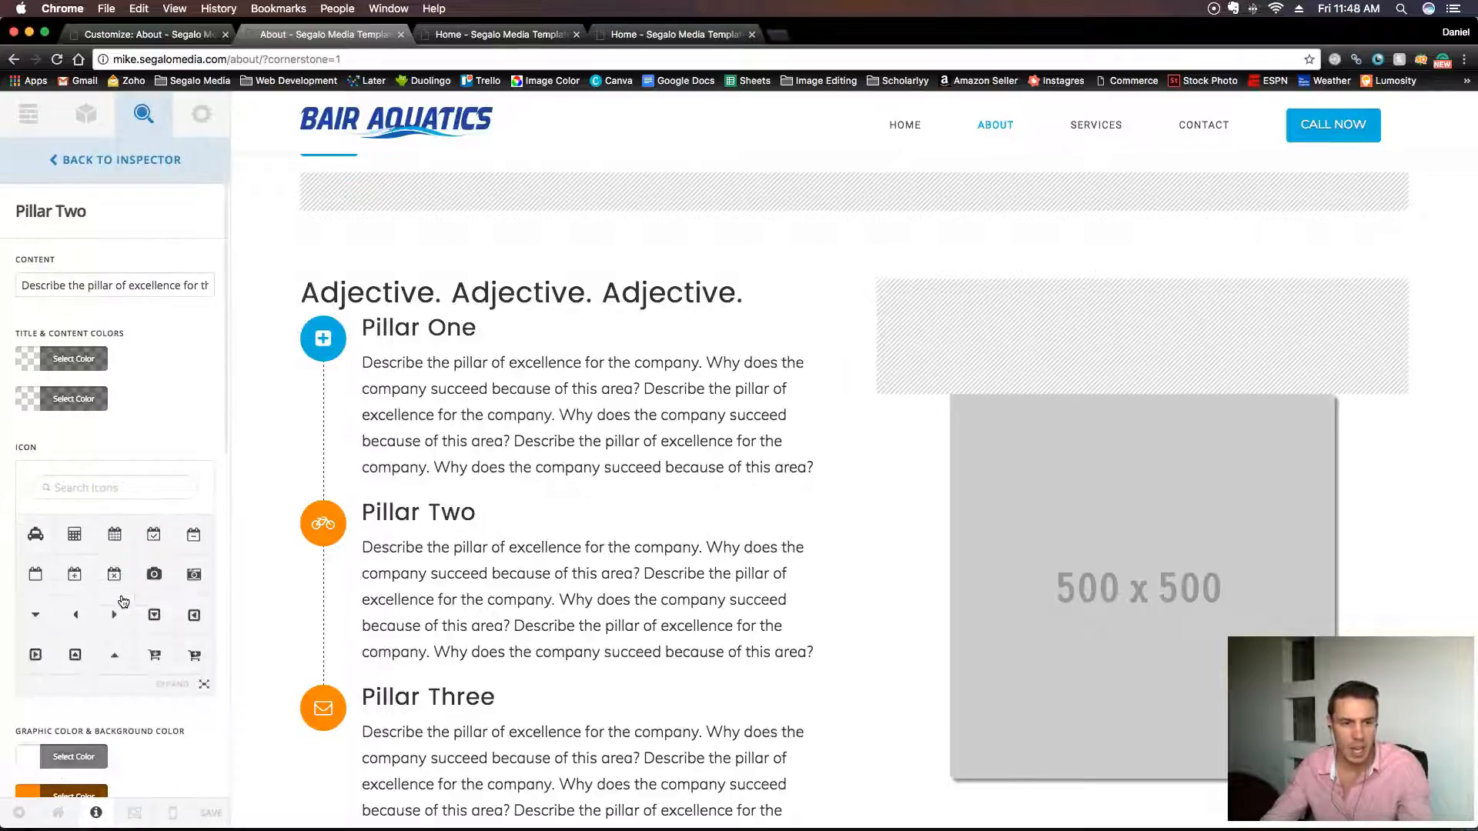
scroll(135, 606, "down", 2)
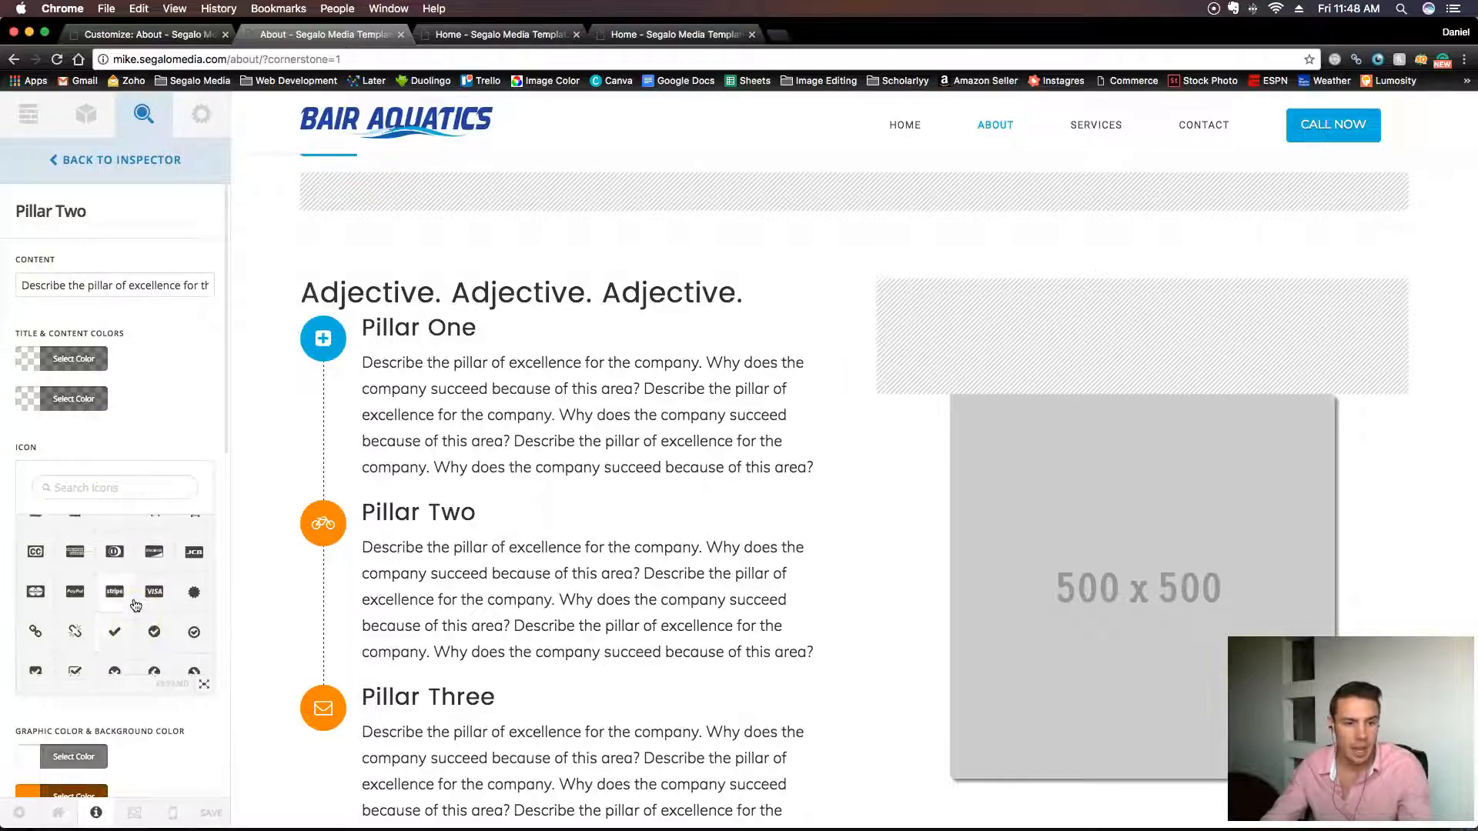
scroll(146, 612, "down", 2)
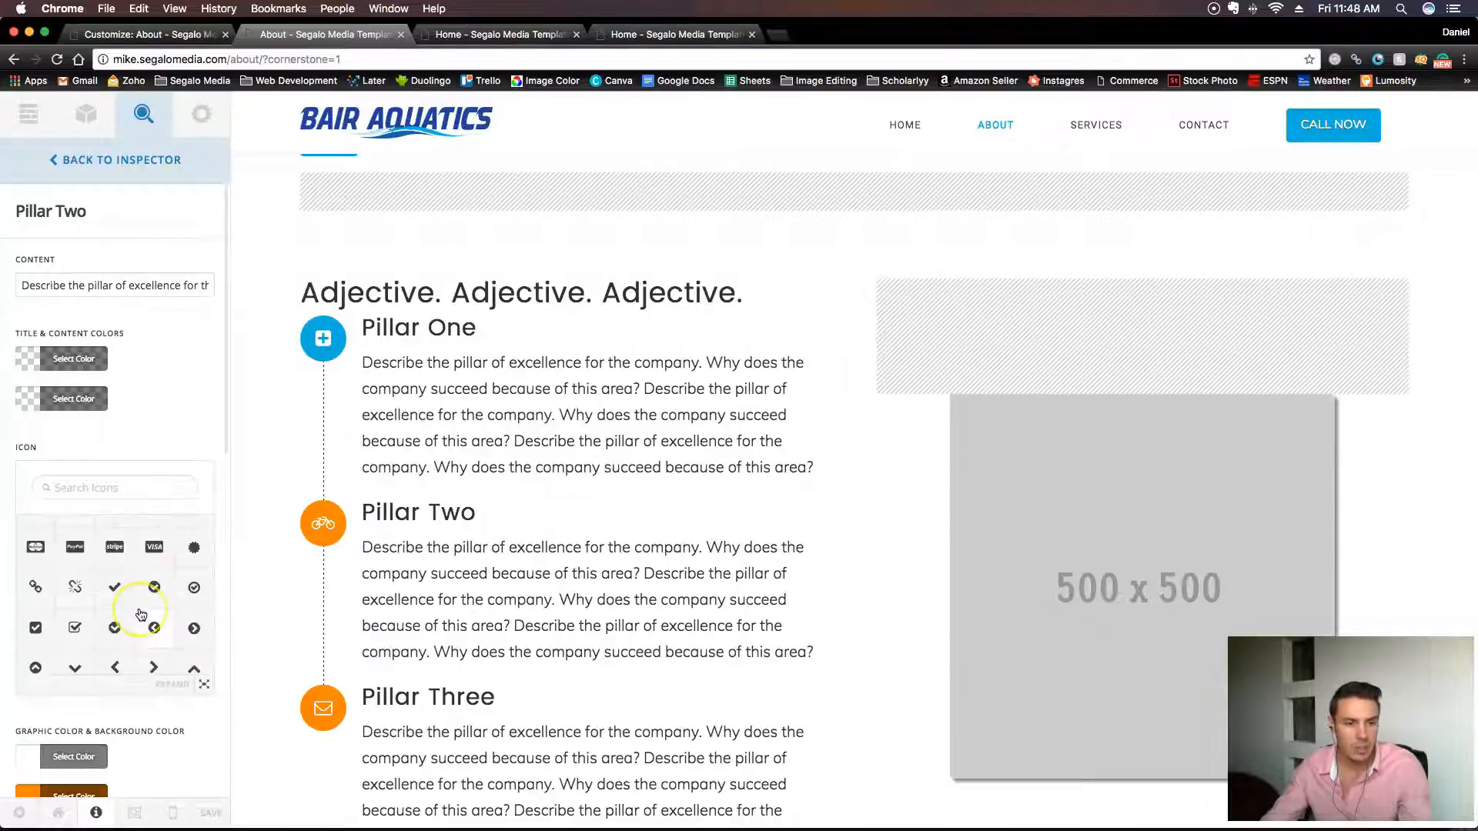
scroll(137, 603, "up", 1)
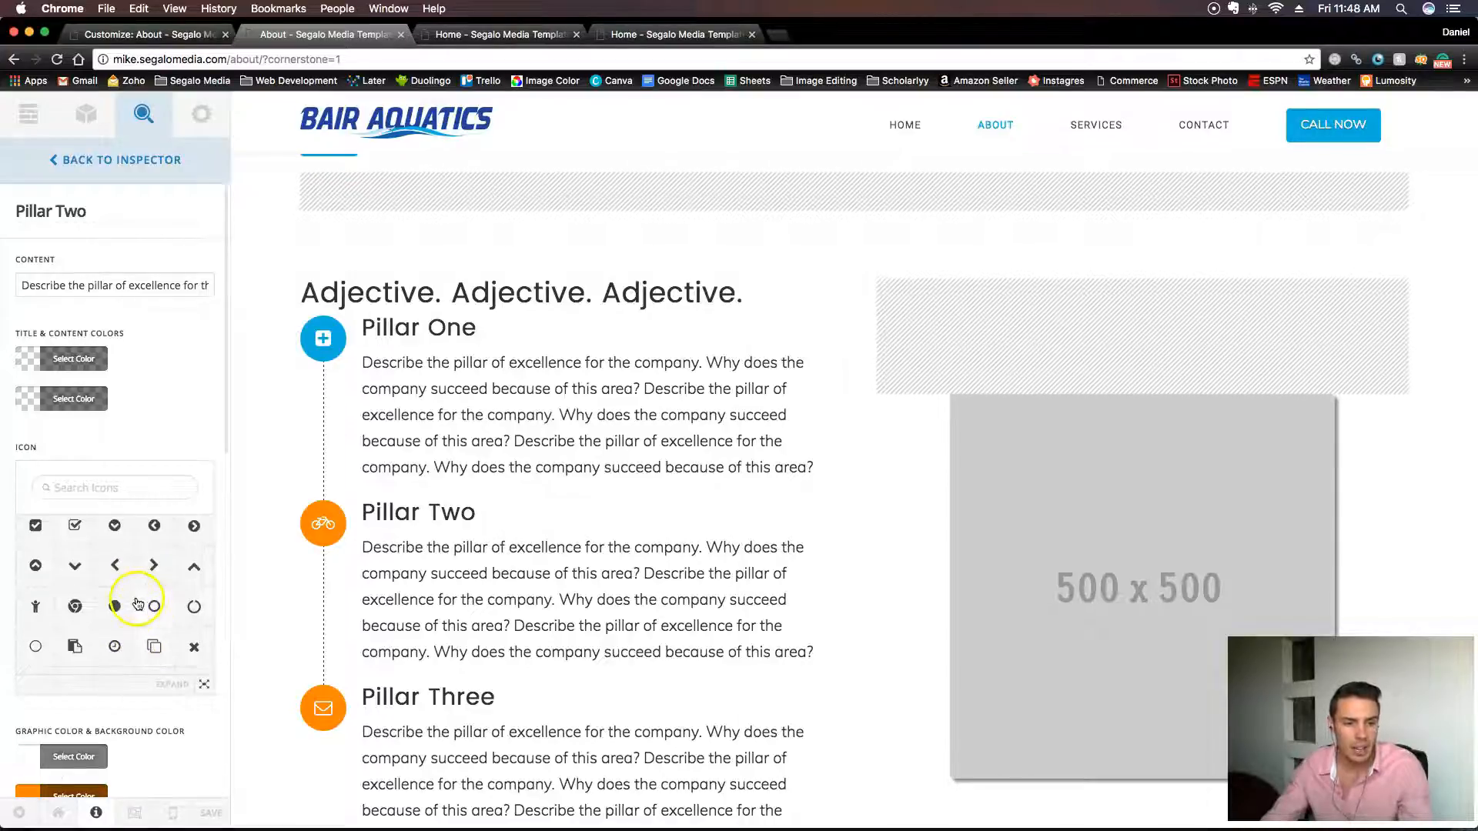
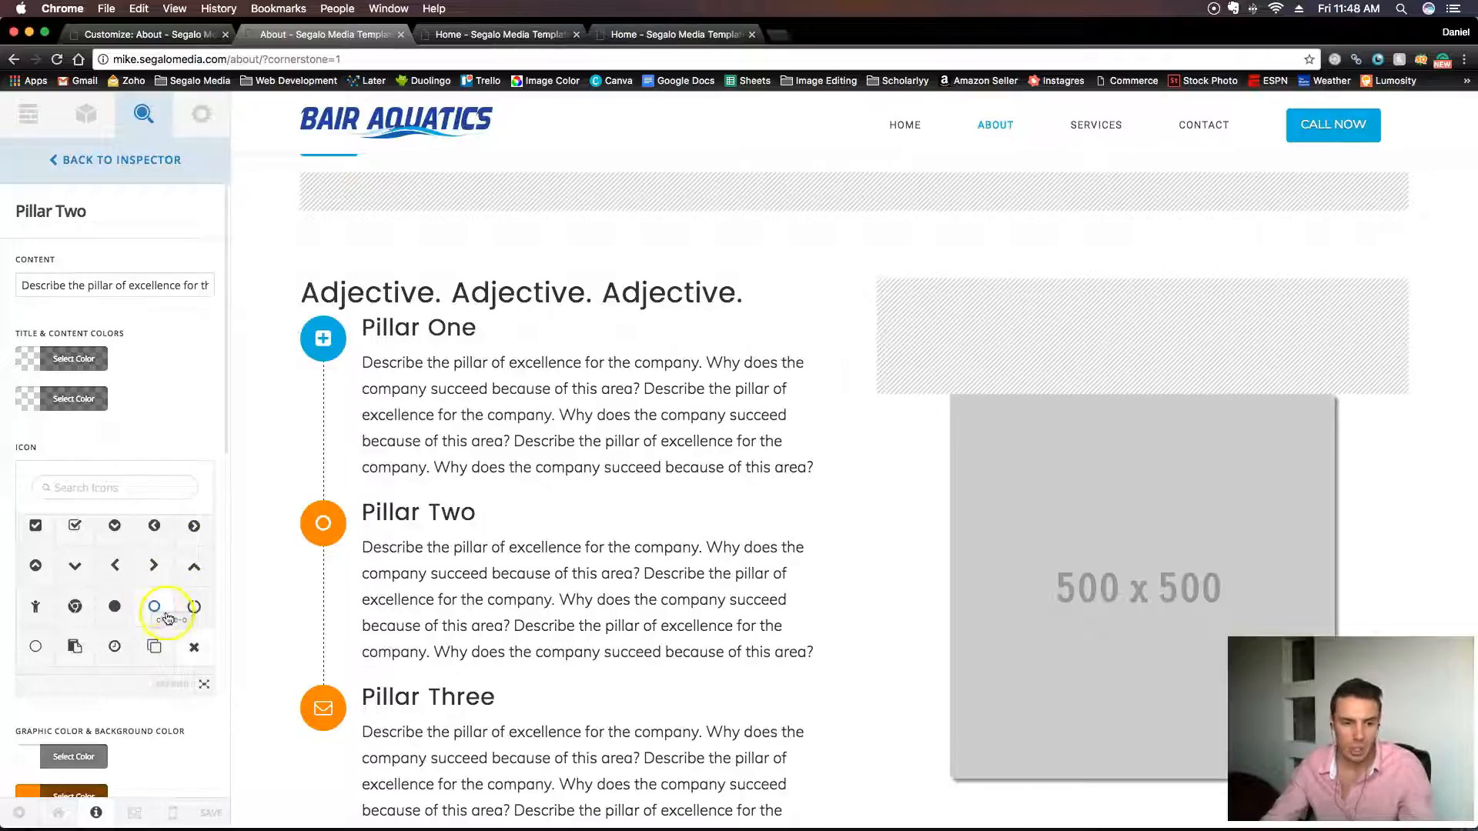
Set the Pillar Two icon's background color to rgb(14, 177, 222) and go back to the Feature List settings.
scroll(148, 654, "down", 3)
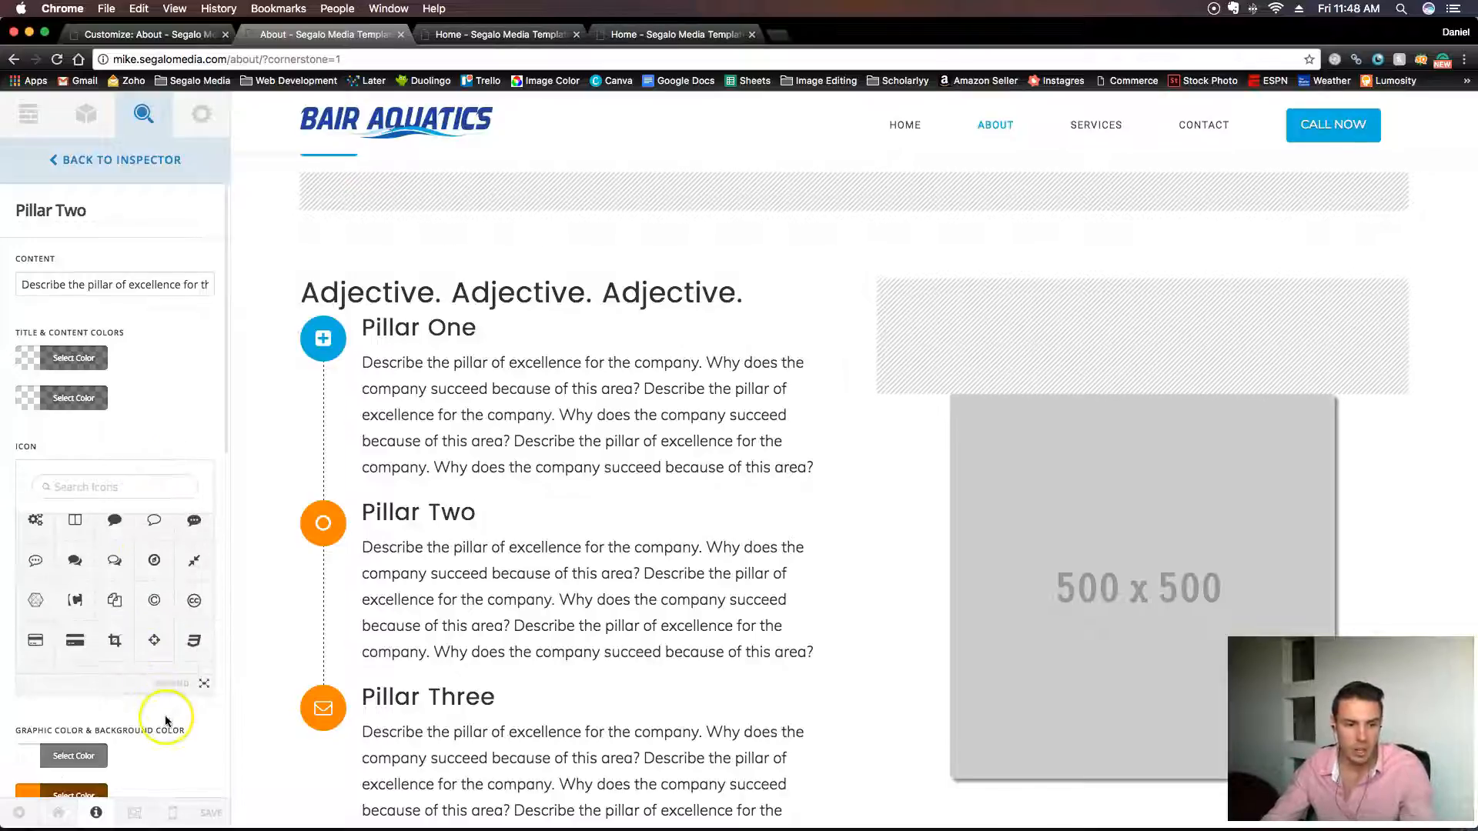
scroll(154, 693, "down", 4)
left_click(81, 531)
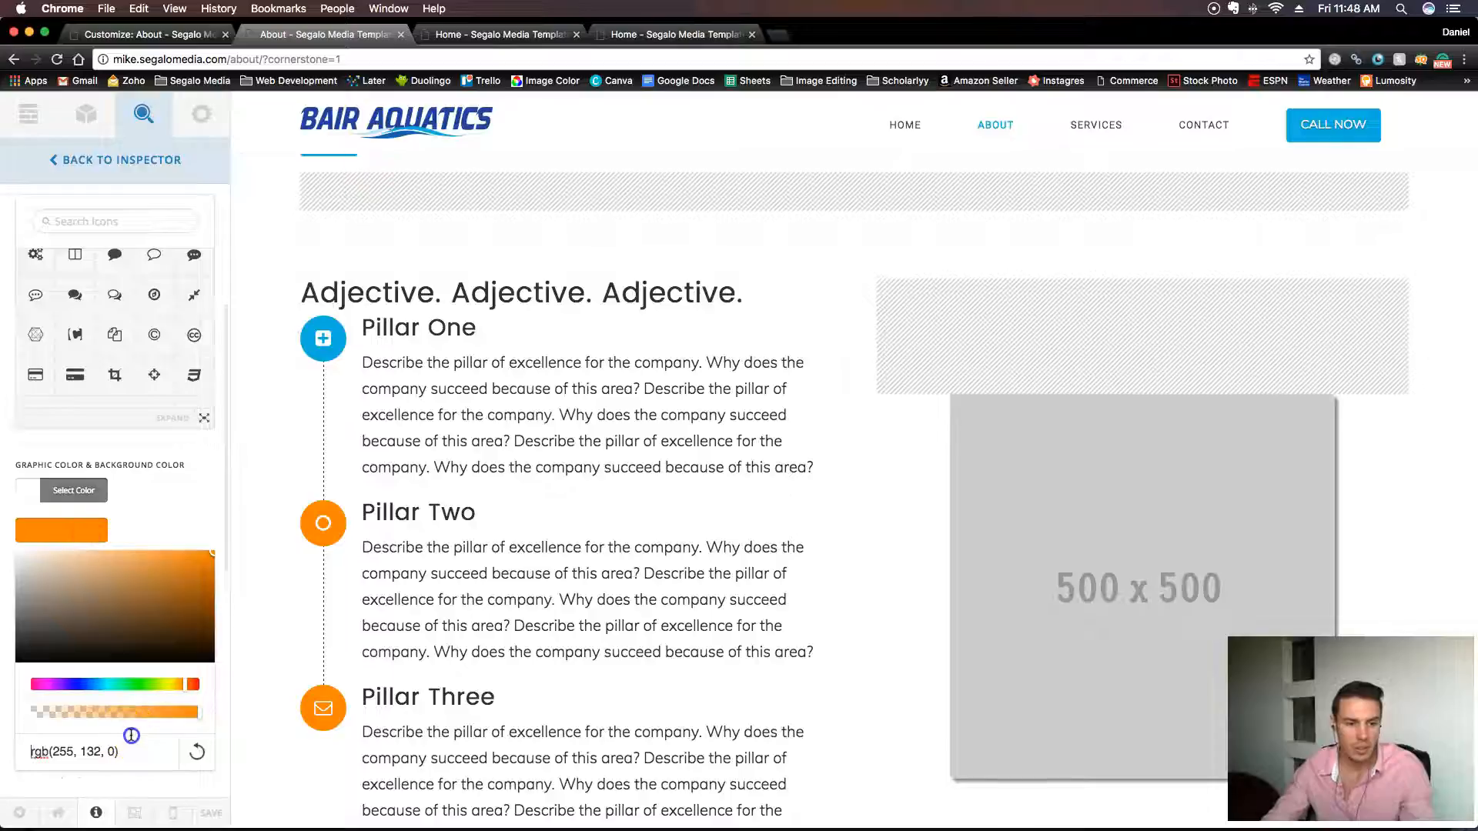
type("rgb(14, 177, 222)")
scroll(211, 485, "up", 5)
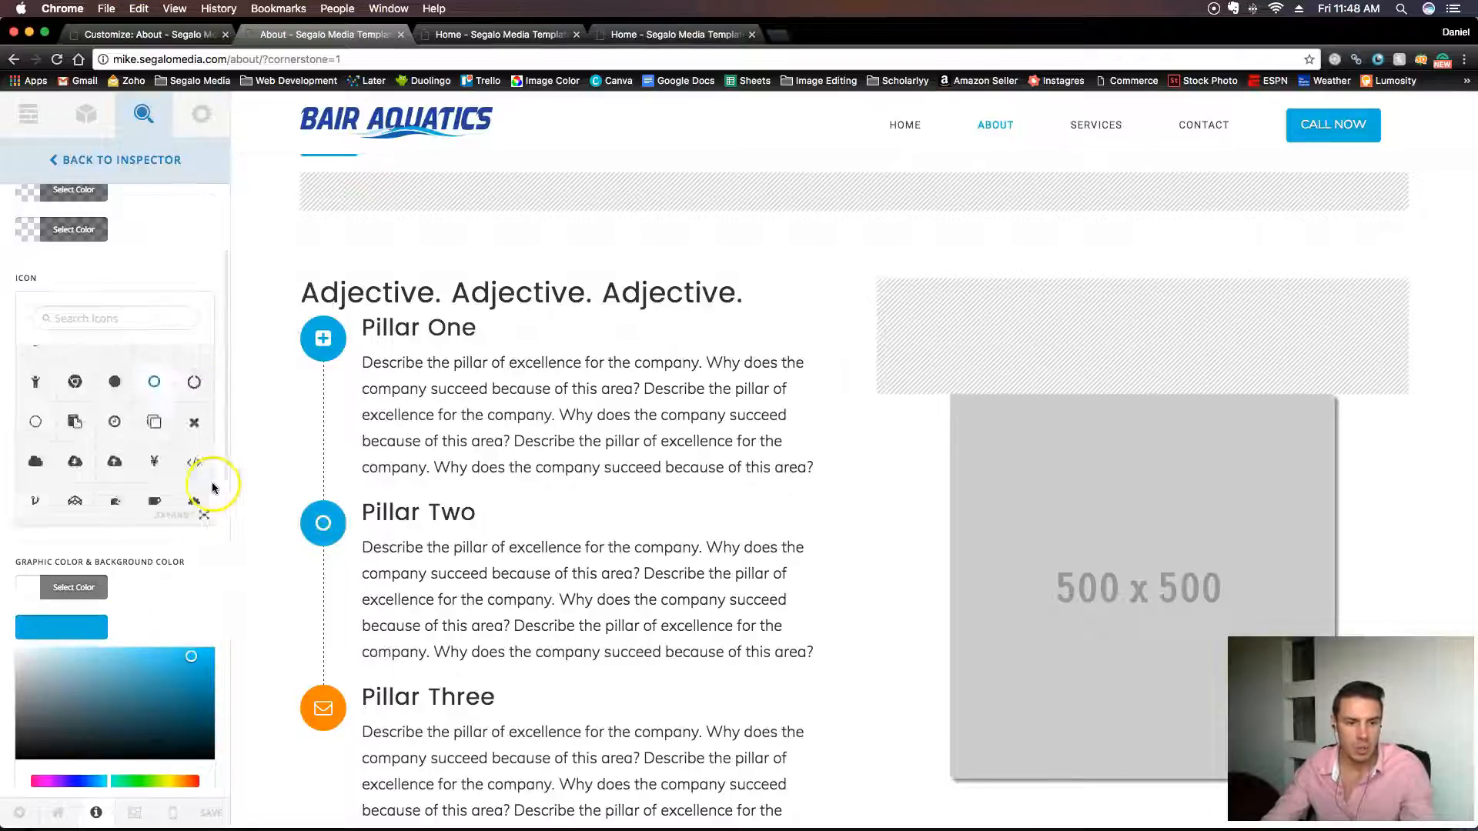
left_click(72, 163)
left_click(135, 320)
scroll(193, 431, "down", 6)
left_click(77, 424)
left_click(171, 423)
scroll(137, 285, "up", 3)
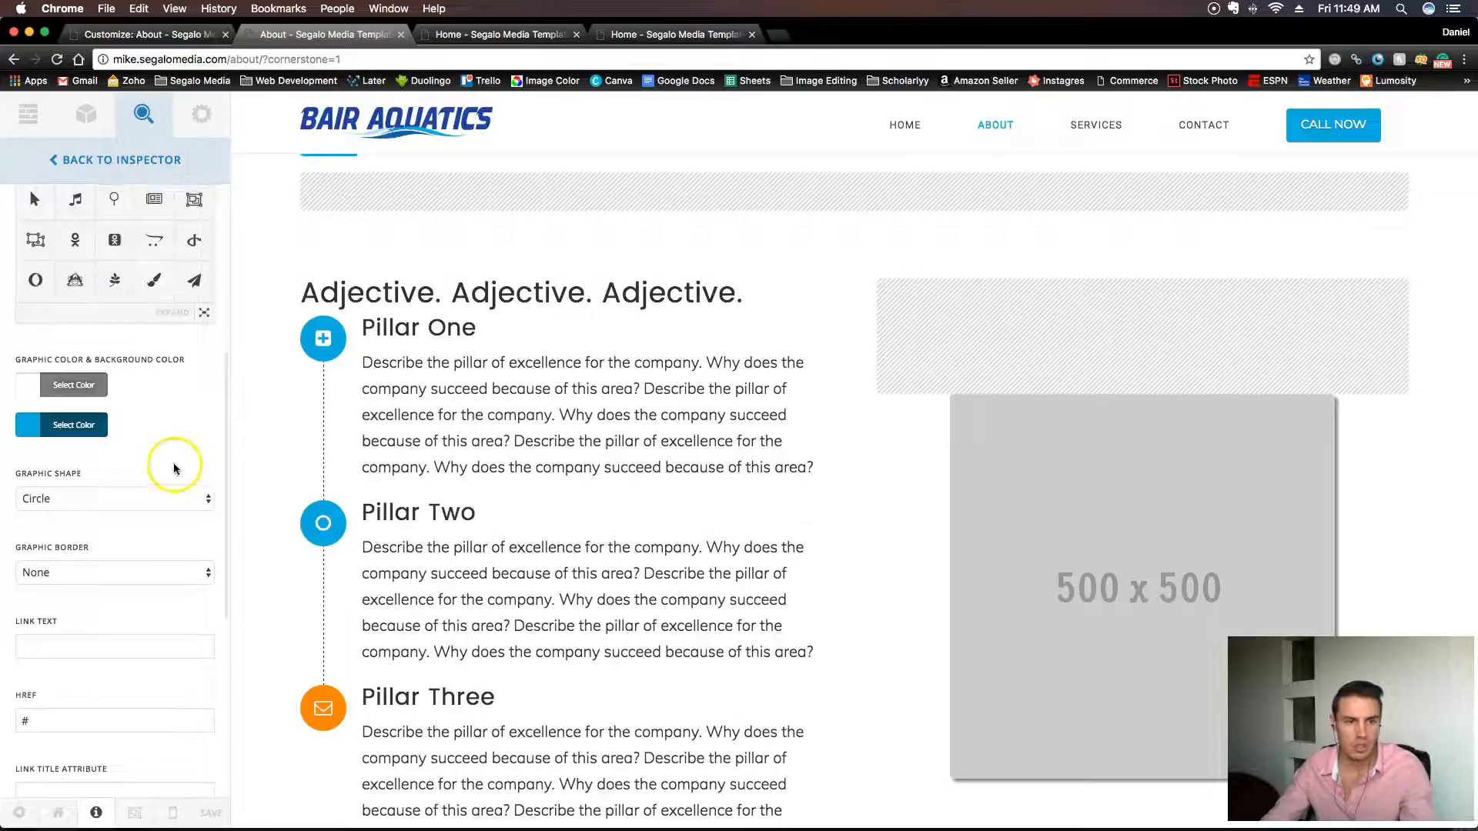
Change the Pillar One icon to the bold circle outline and go back to the Feature List settings.
scroll(171, 468, "up", 5)
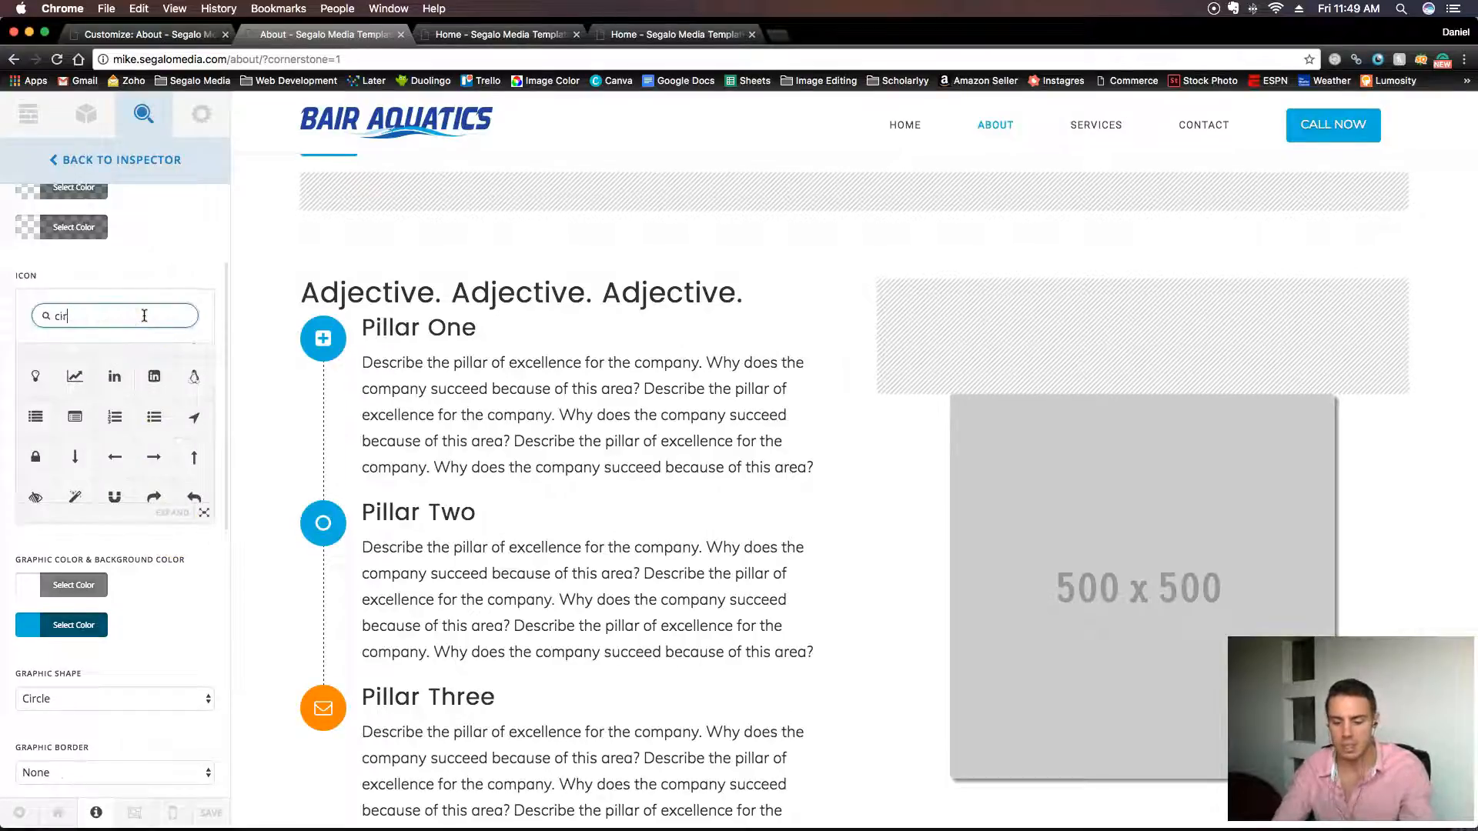
type("cle")
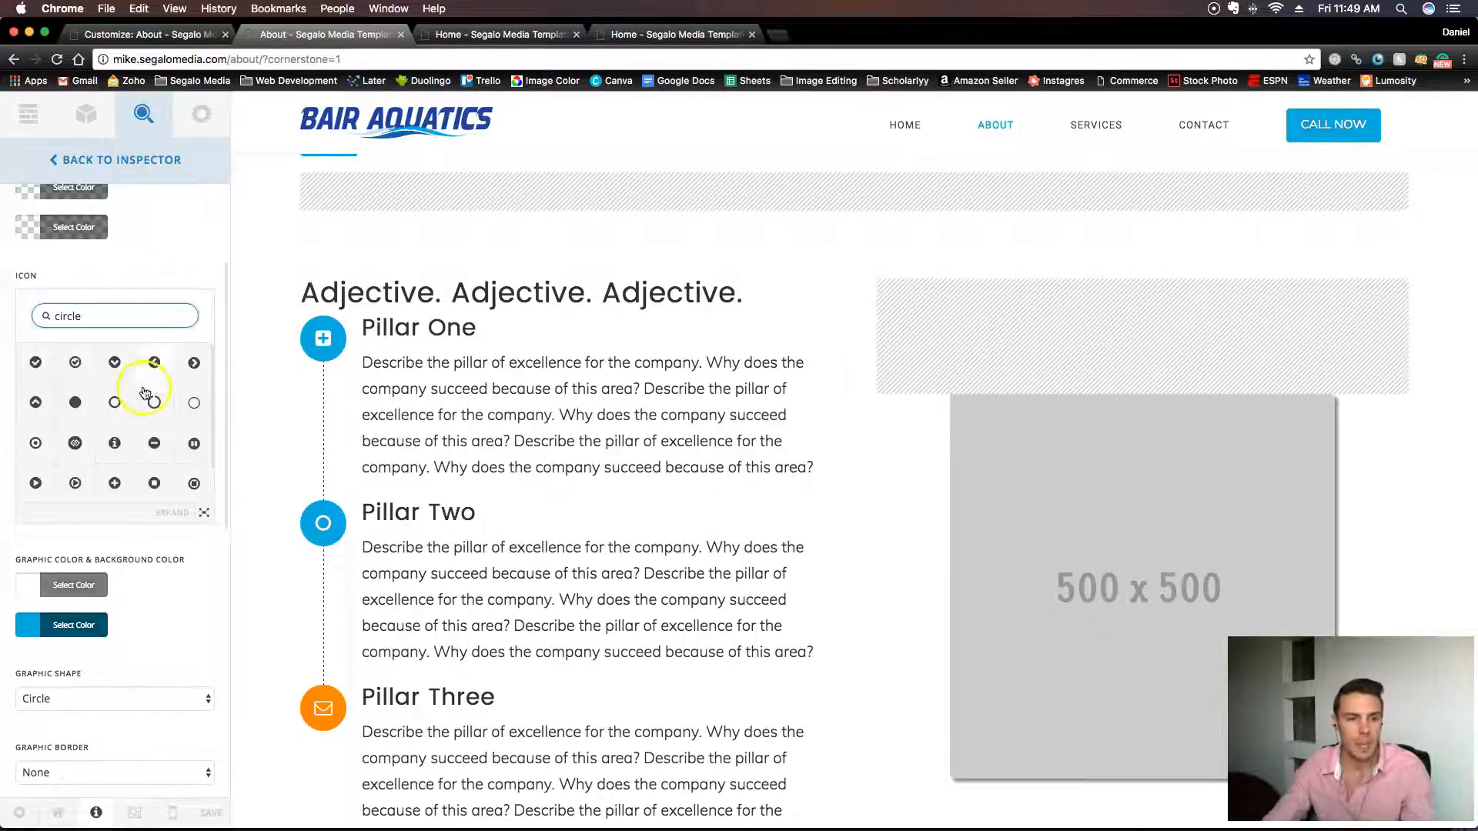
left_click(120, 408)
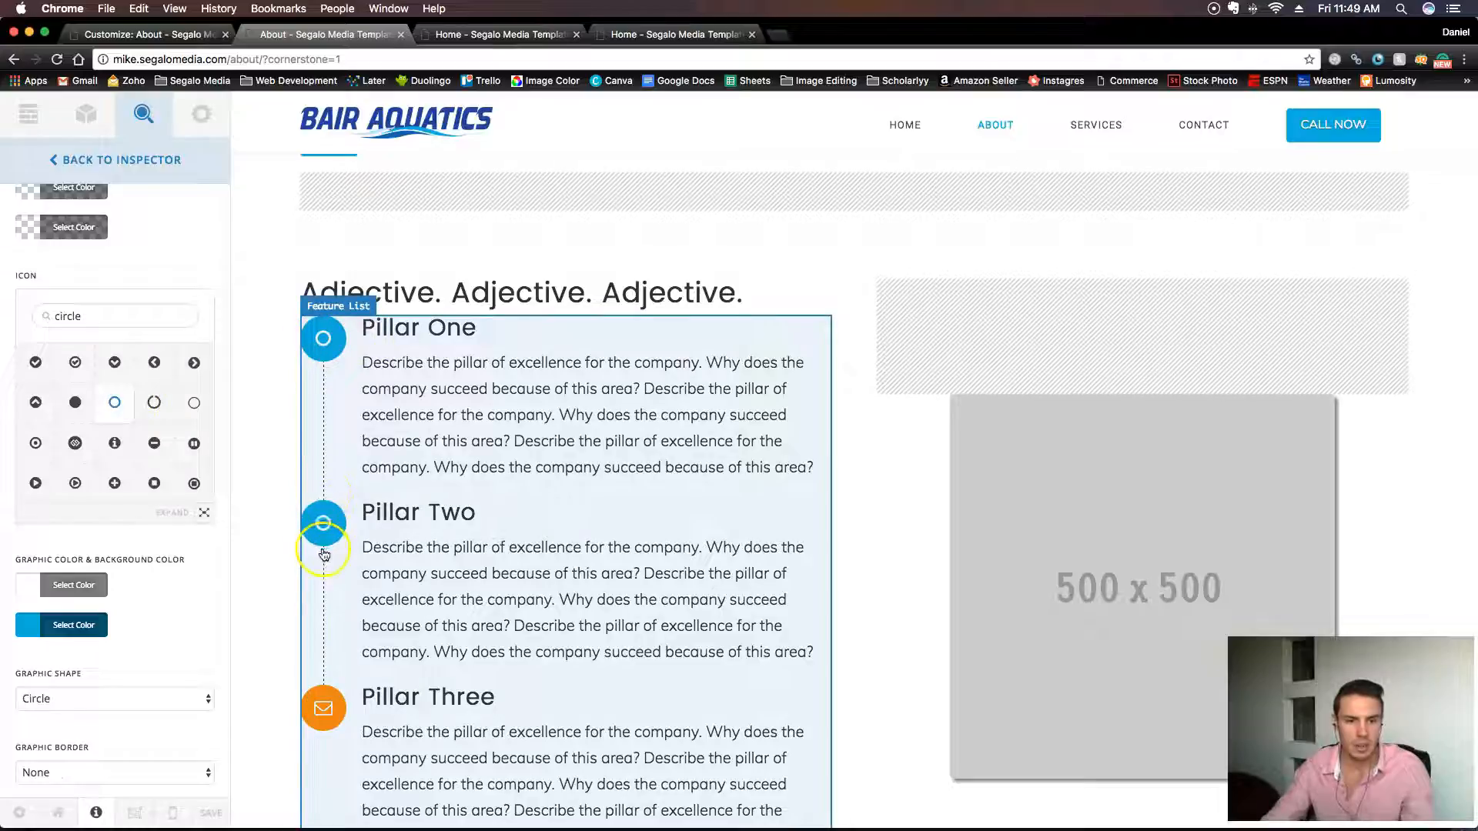
left_click(194, 240)
scroll(117, 207, "up", 3)
left_click(78, 174)
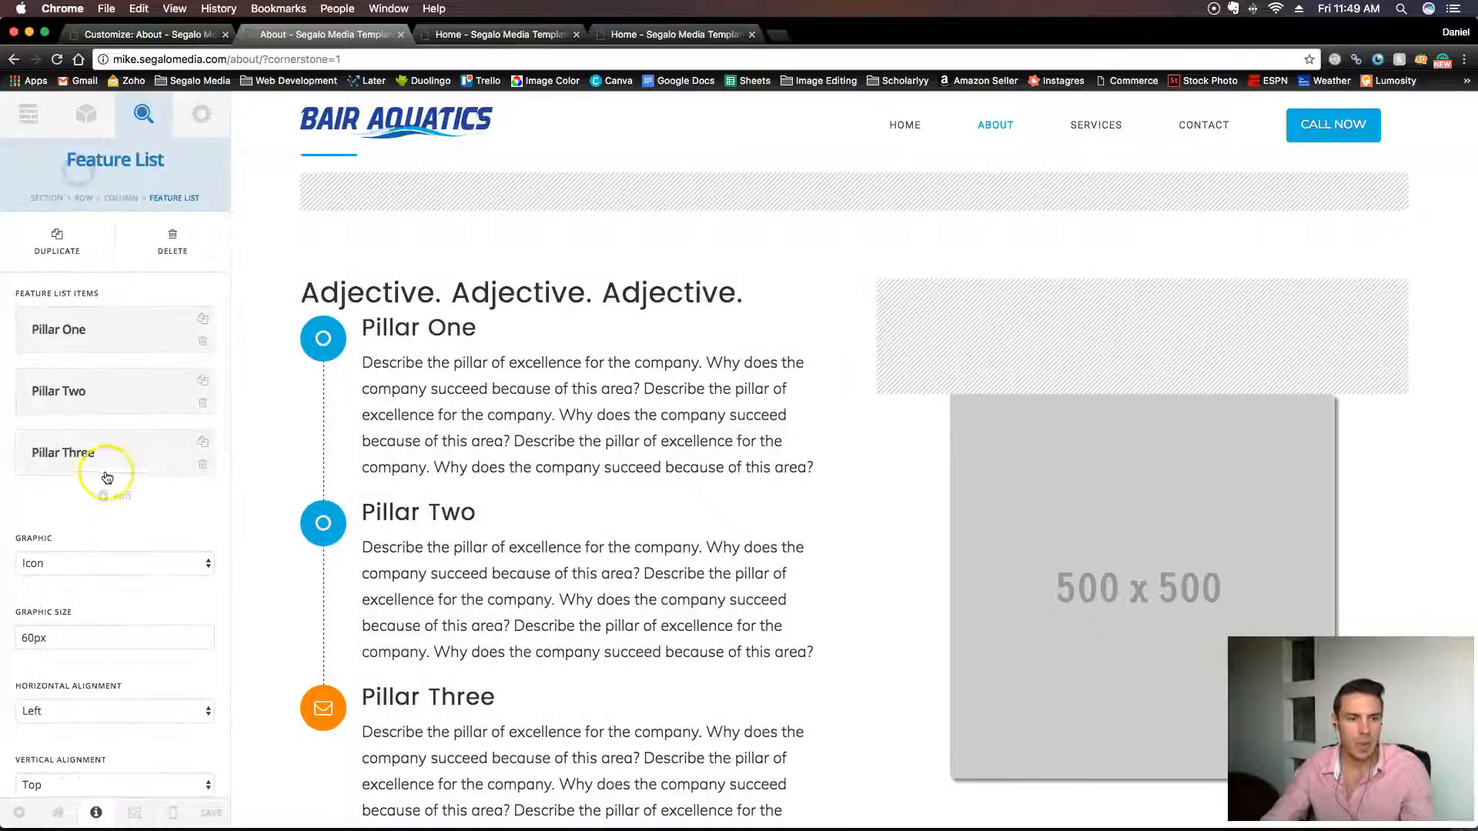
Change the Pillar Three icon to the bold circle outline and set its background color to rgb(14, 177, 222).
left_click(108, 460)
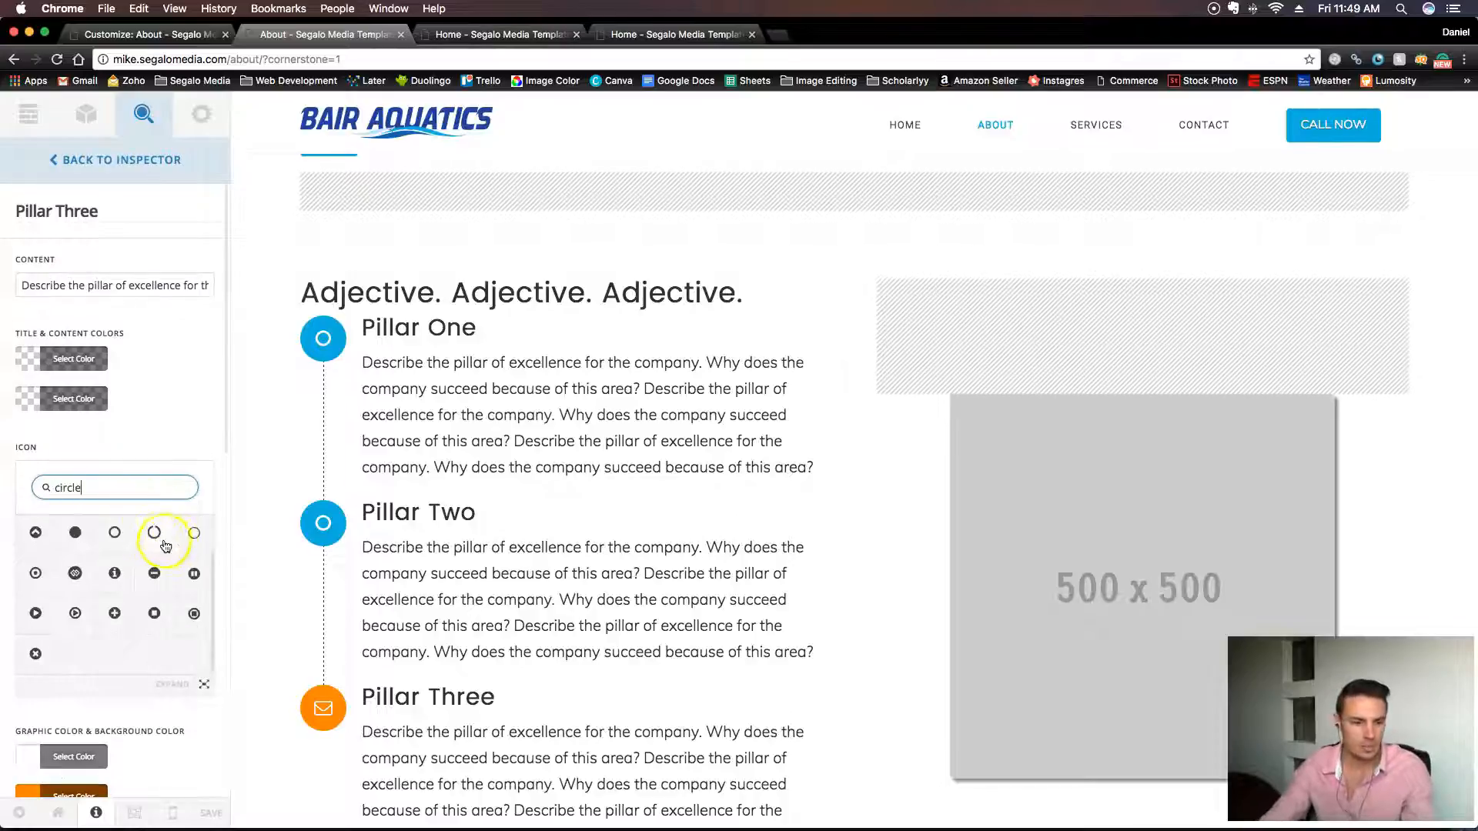
scroll(188, 760, "down", 5)
left_click(77, 573)
scroll(136, 665, "down", 1)
scroll(135, 665, "down", 3)
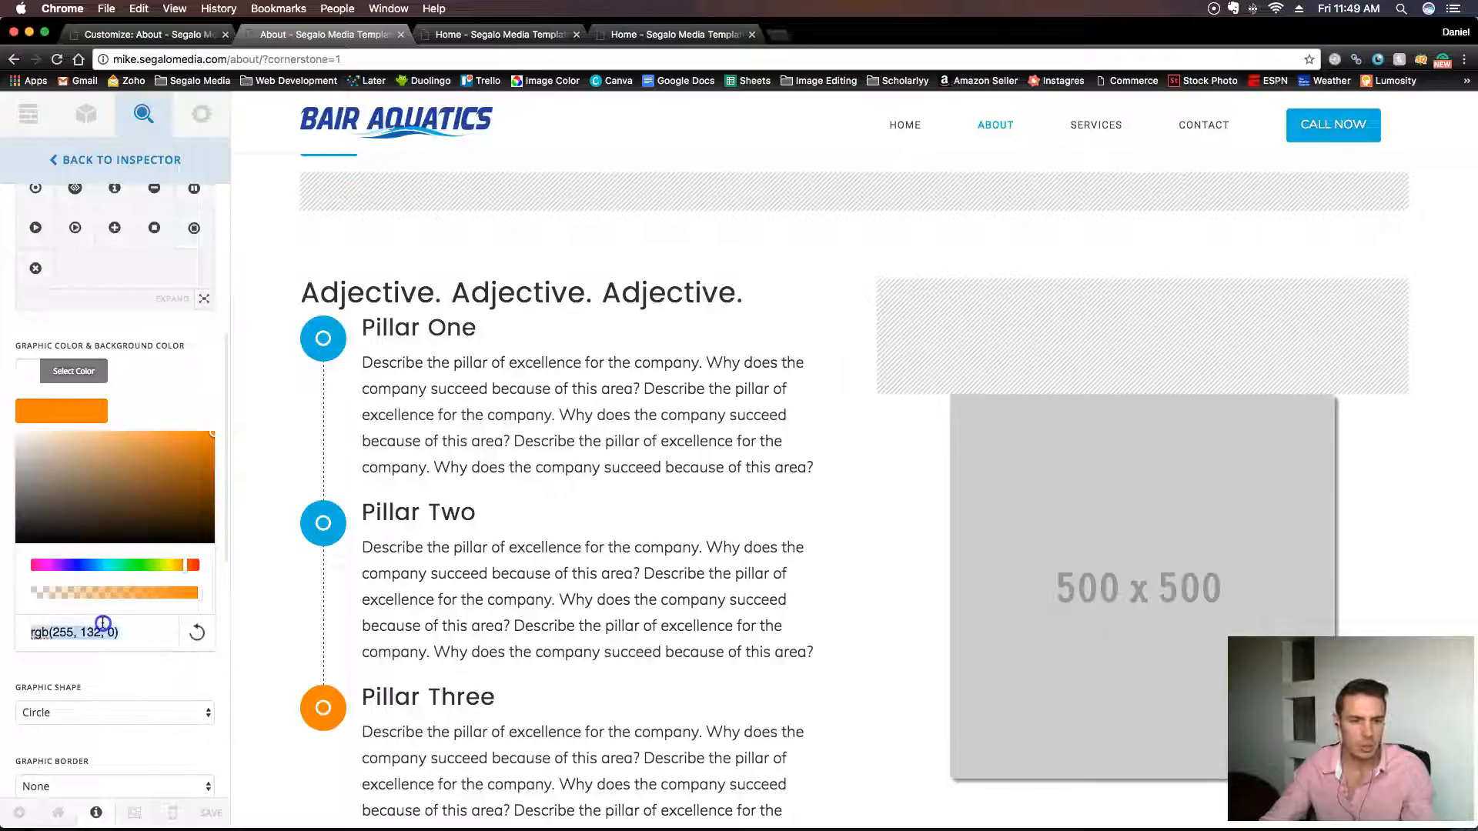
type("rgb(14, 177, 222)")
scroll(689, 604, "down", 5)
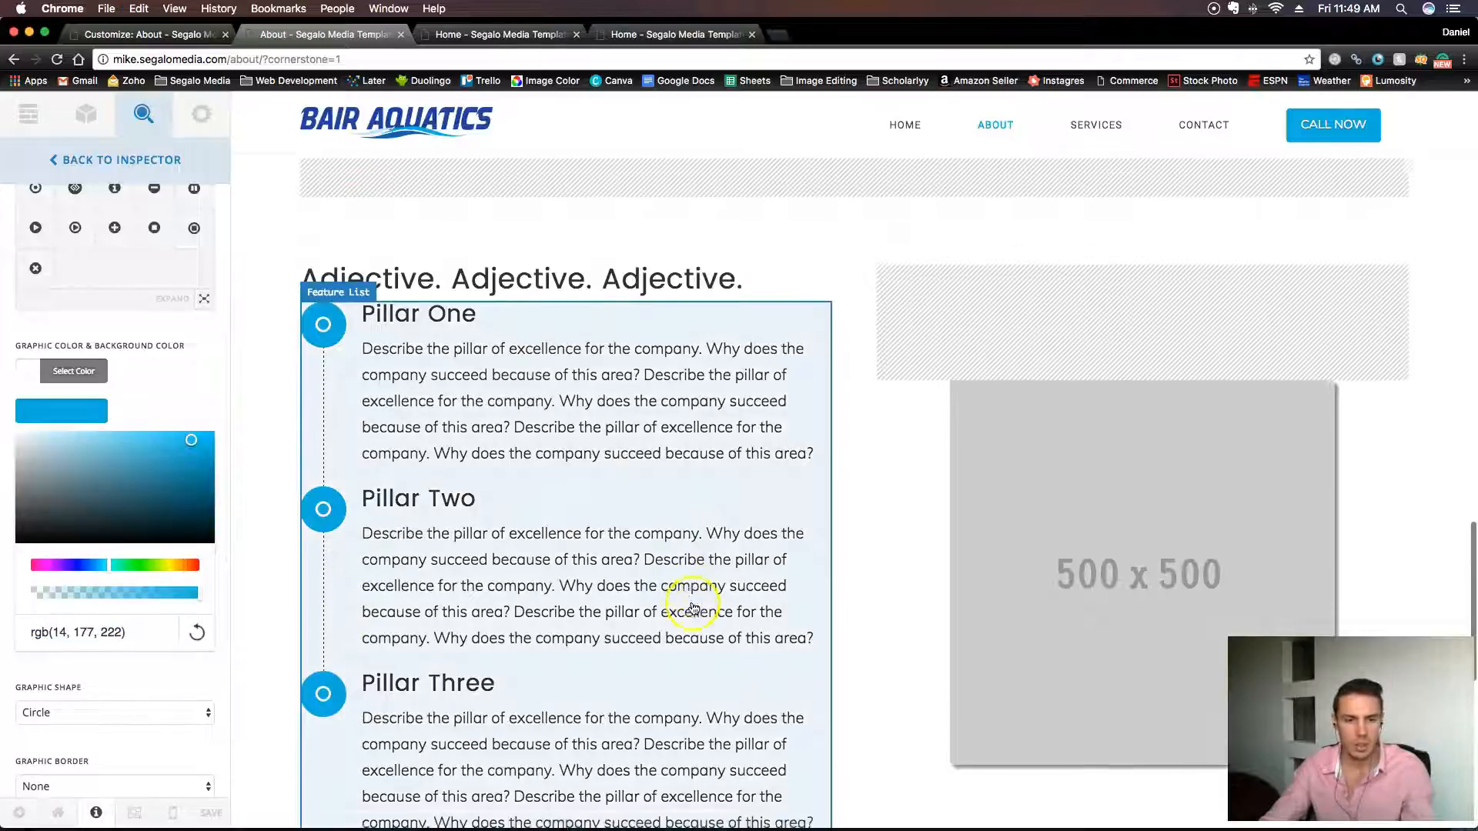
Load the Services page in the Cornerstone editor at mike.segalomedia.com/services/?cornerstone=1.
scroll(695, 610, "up", 15)
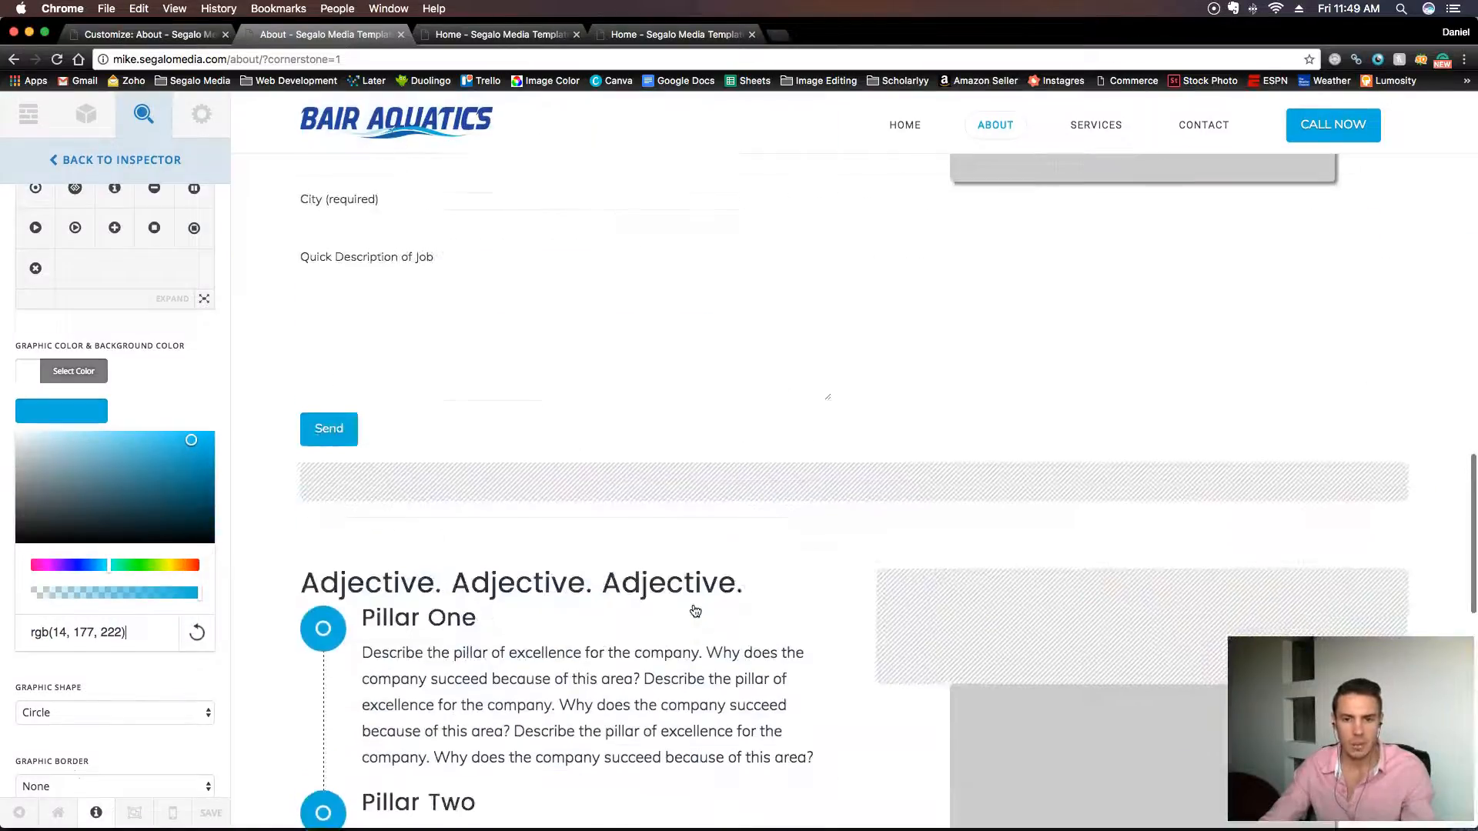
scroll(695, 610, "up", 5)
left_click(241, 804)
left_click(256, 566)
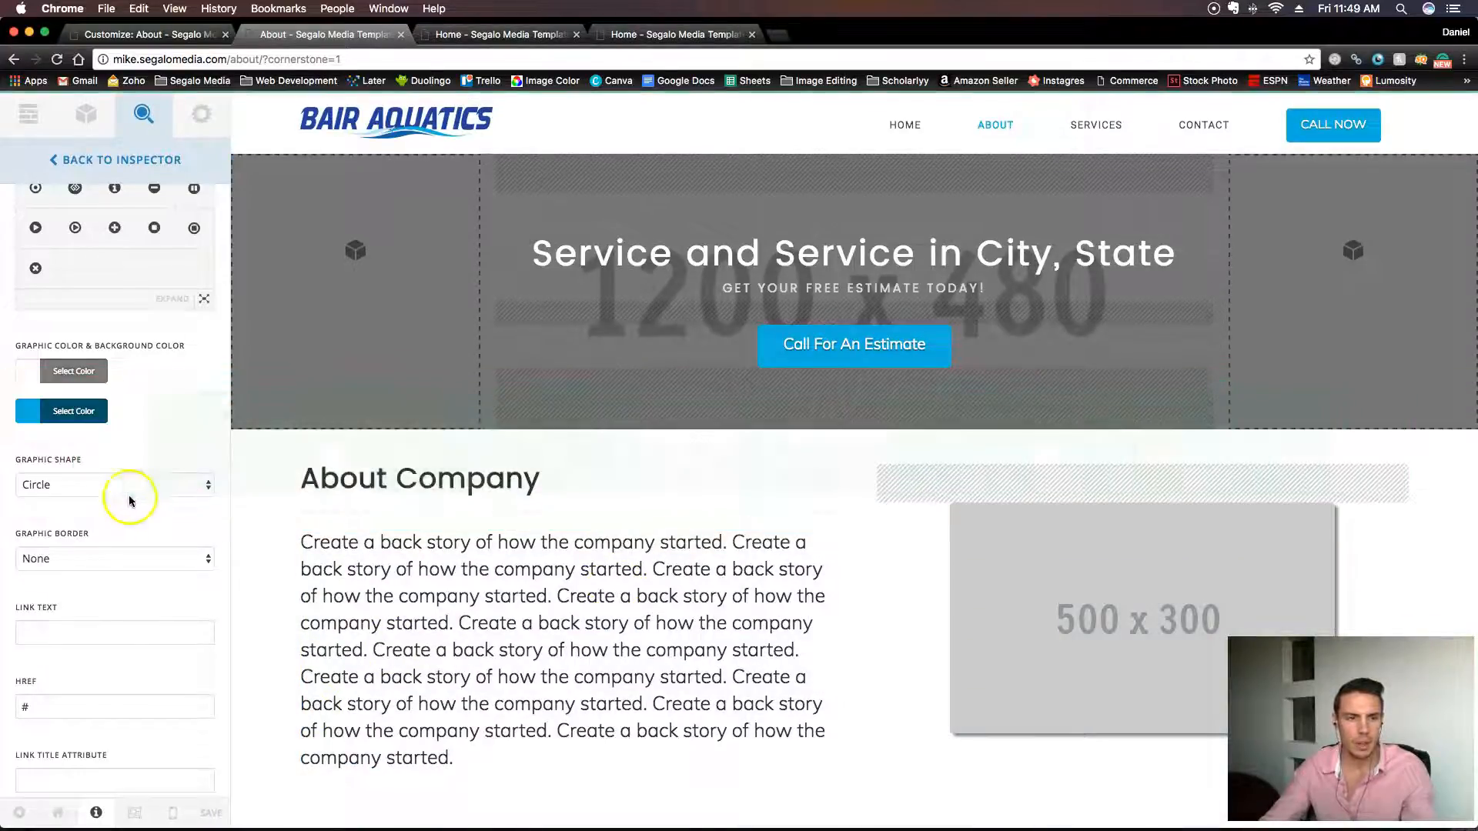
double_click(238, 59)
type("services")
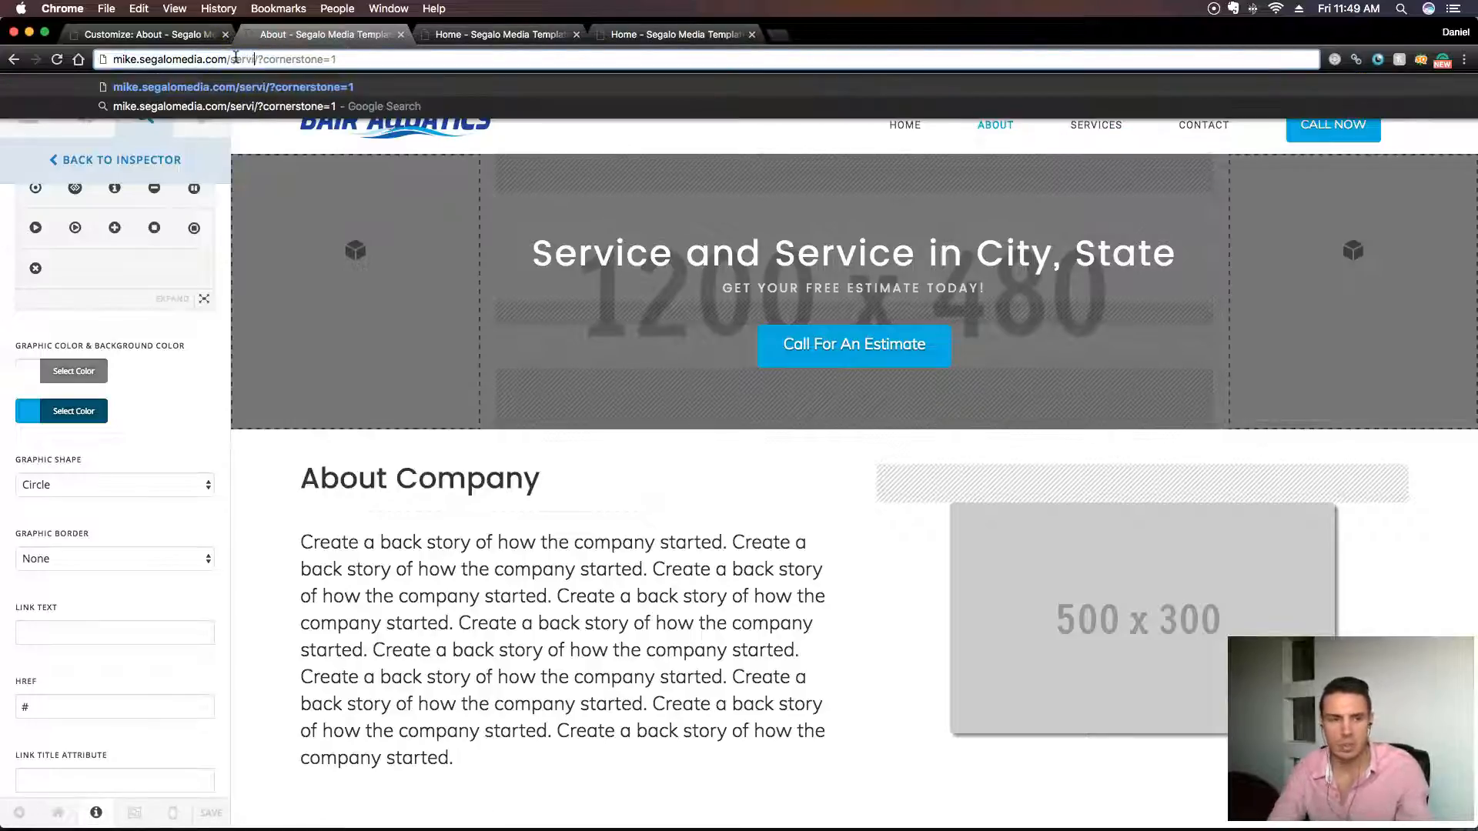
key("Return")
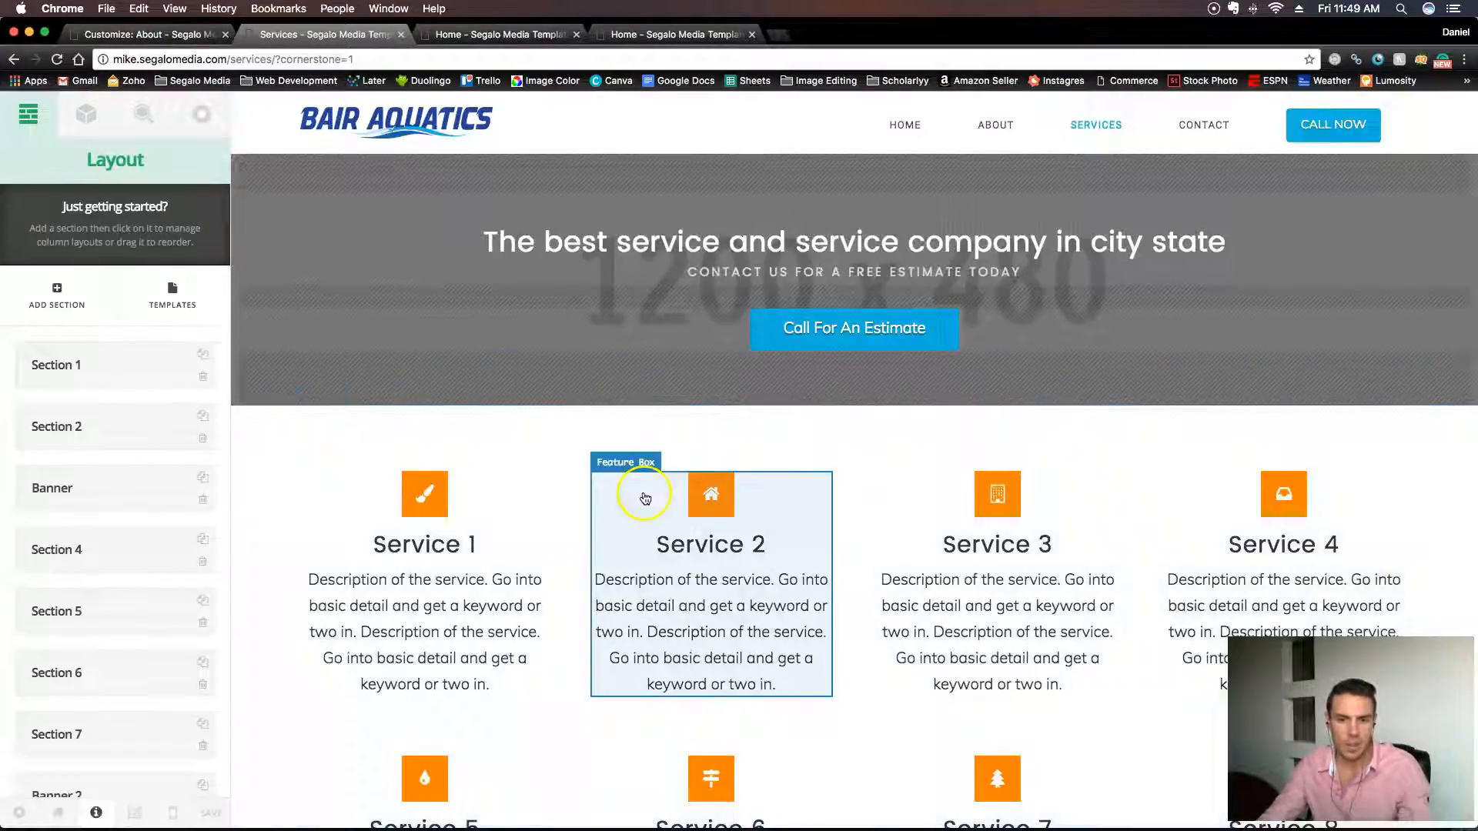
Change the icon of the Service 1 feature box to the rounded square outline.
scroll(643, 495, "down", 4)
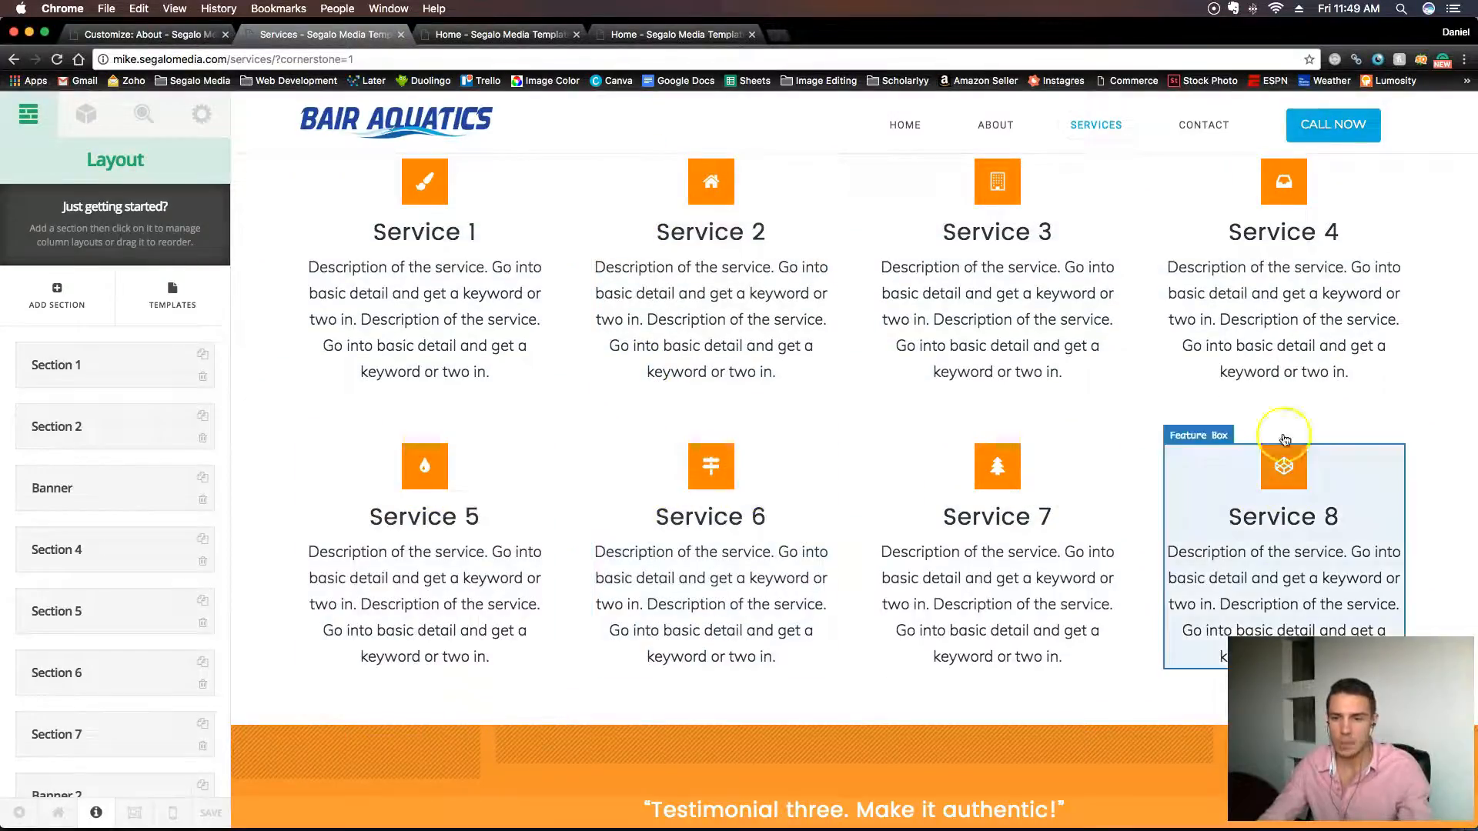
scroll(616, 354, "up", 2)
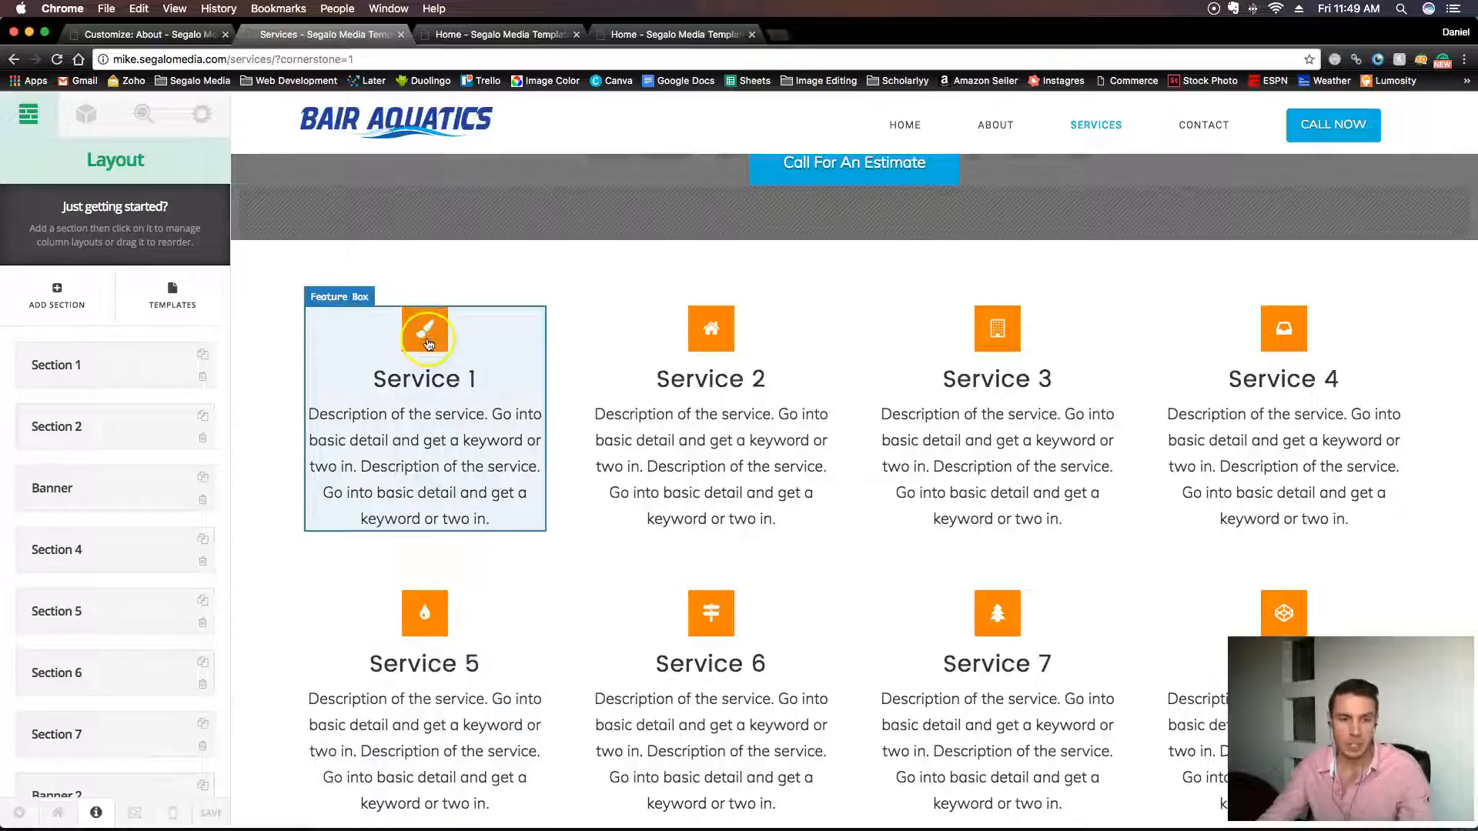
left_click(429, 343)
left_click(459, 335)
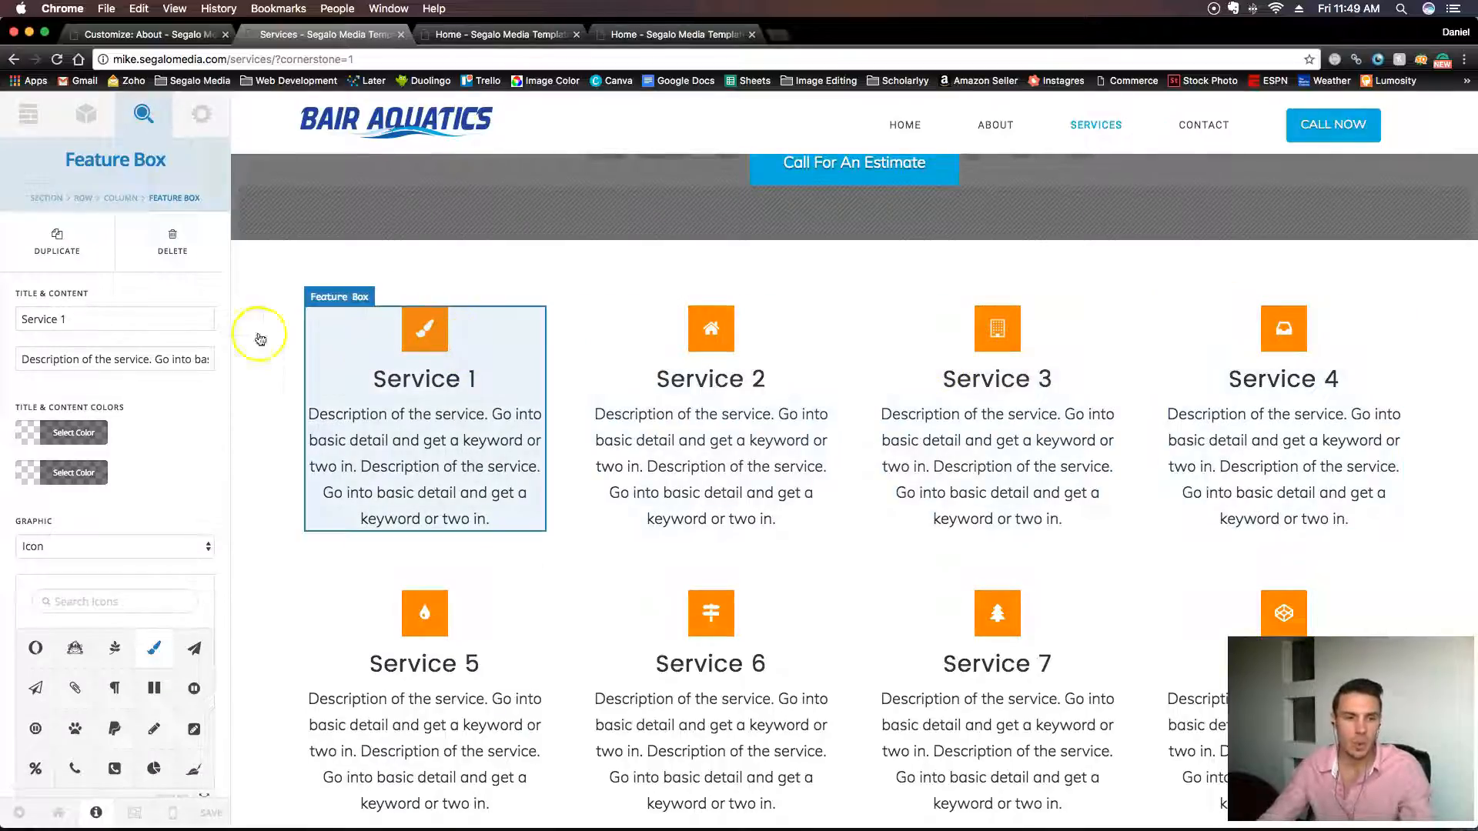
left_click(96, 320)
scroll(148, 532, "down", 10)
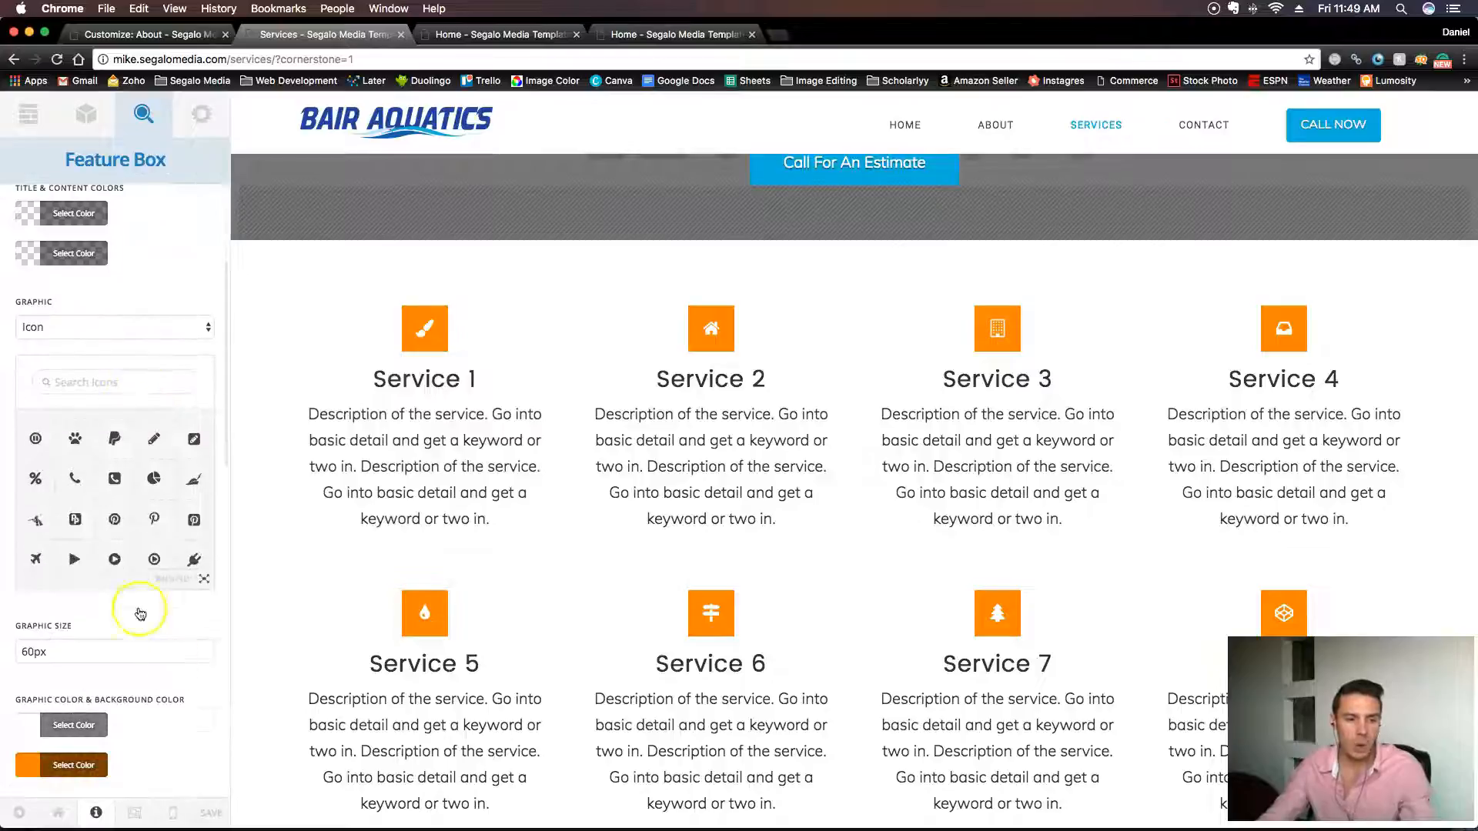
scroll(122, 544, "up", 2)
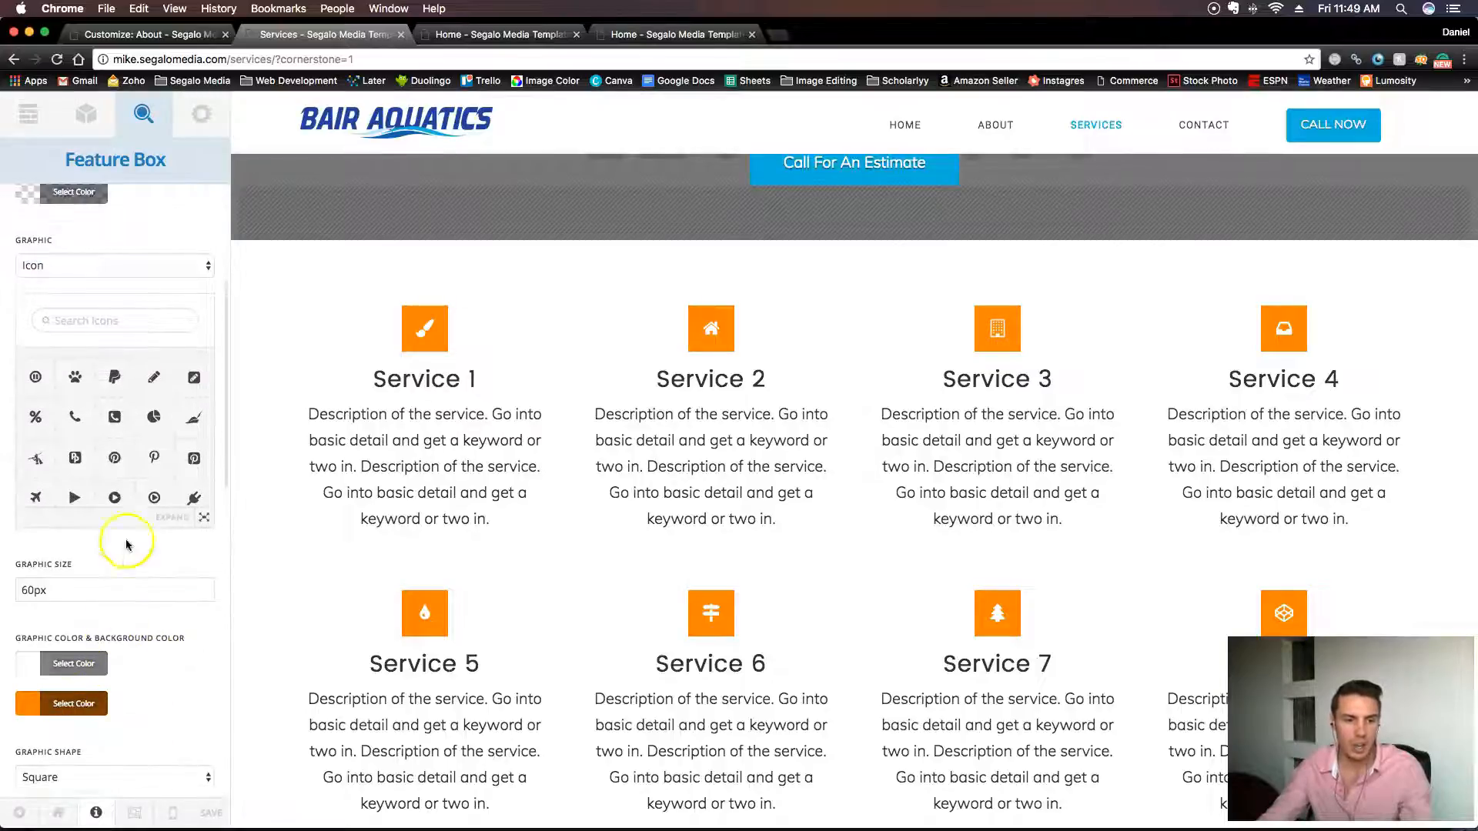
left_click(116, 328)
type("square")
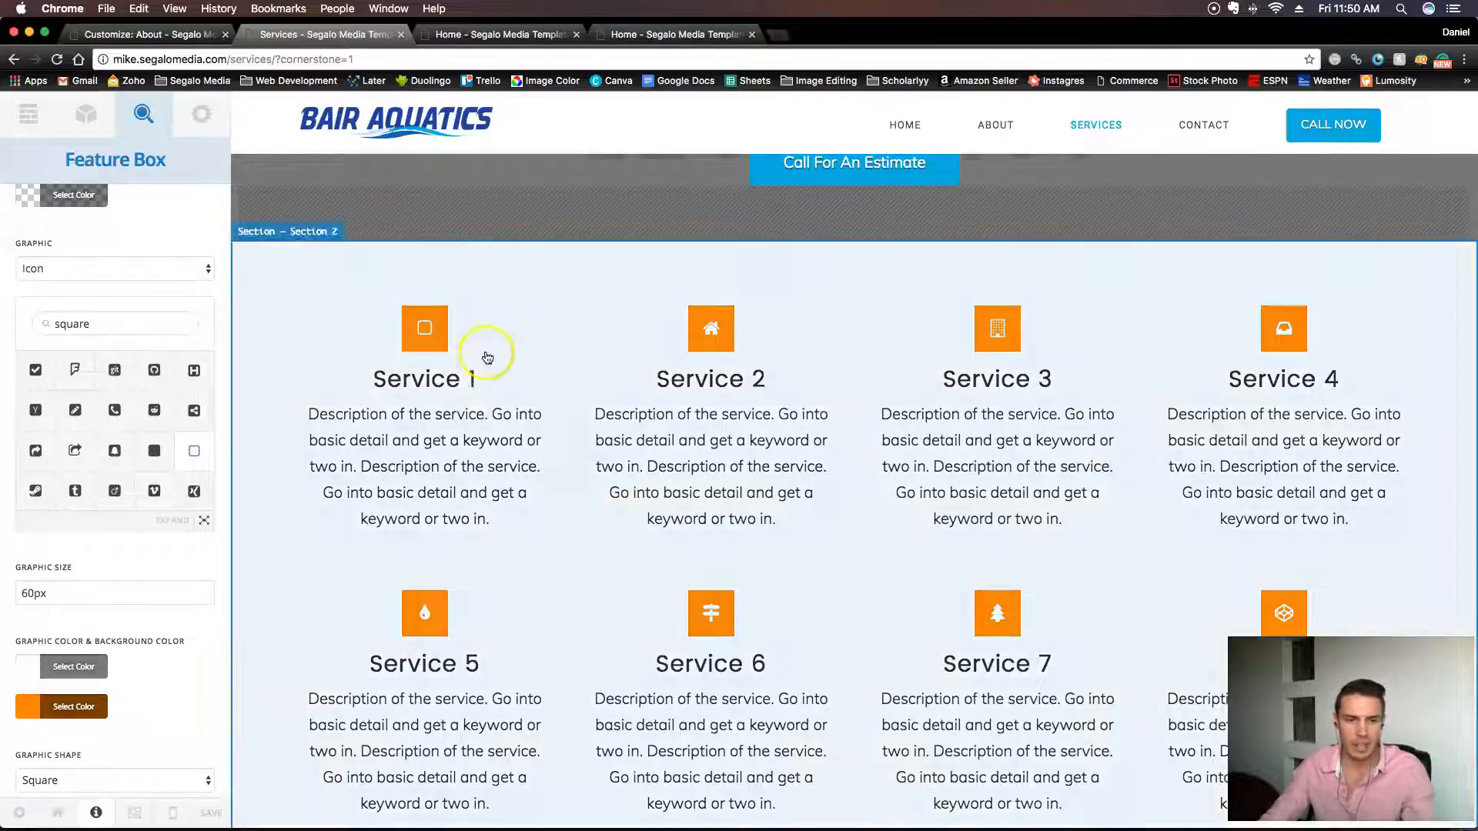
Set the Service 1 icon's background color to rgb(14, 177, 222).
scroll(466, 533, "up", 3)
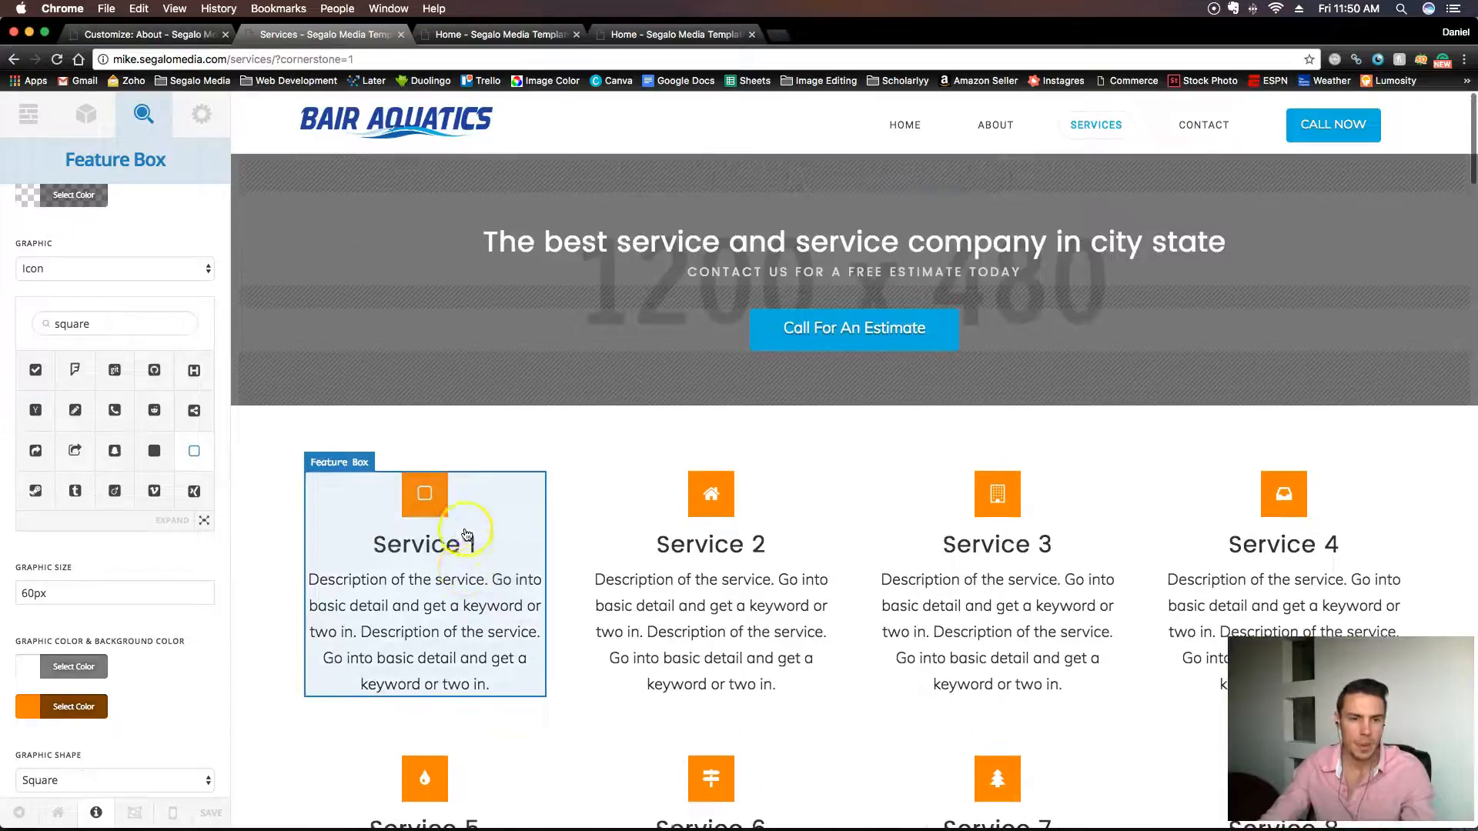
scroll(154, 631, "down", 3)
left_click(114, 587)
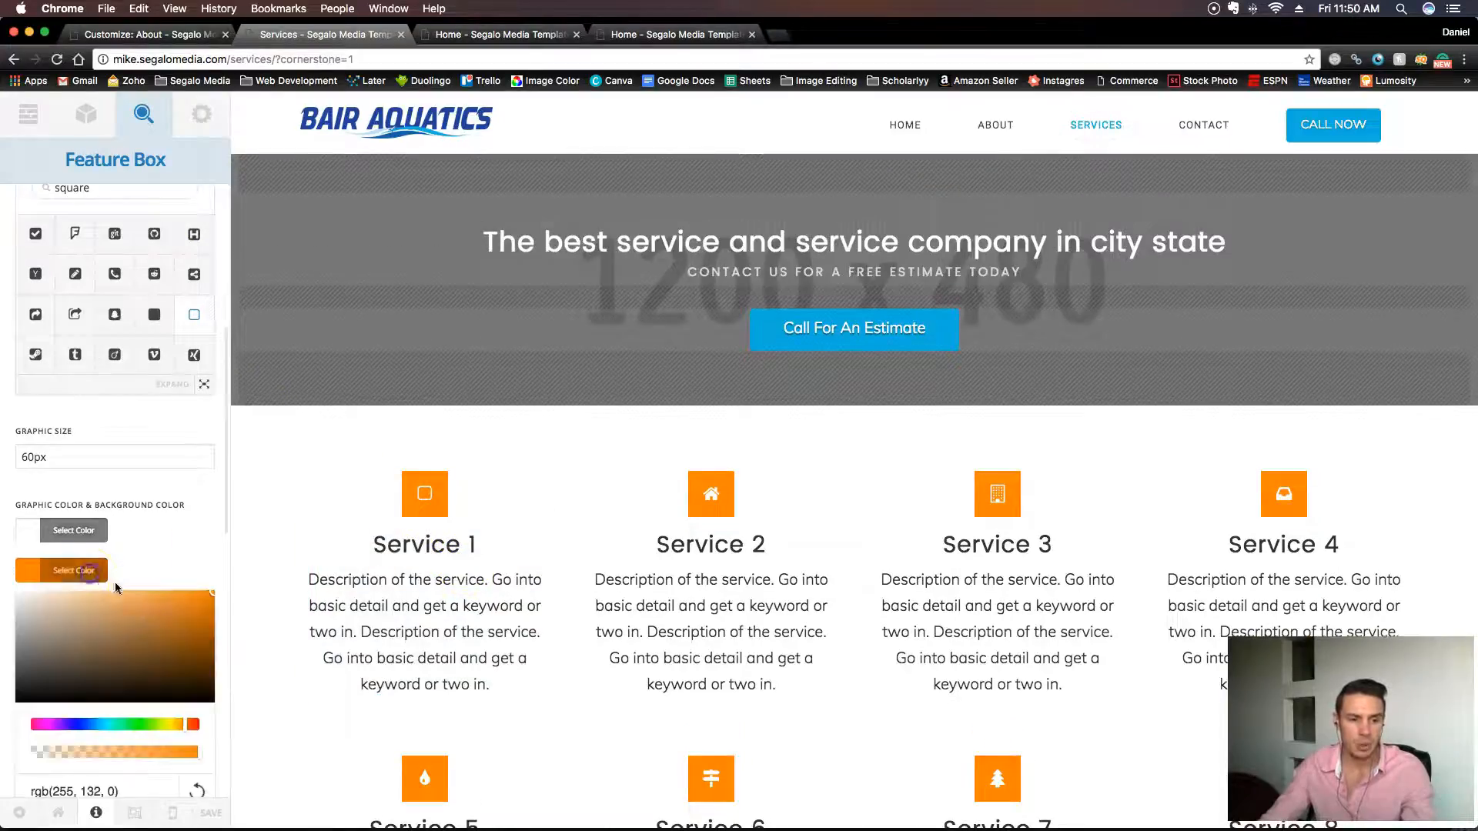
scroll(127, 593, "down", 4)
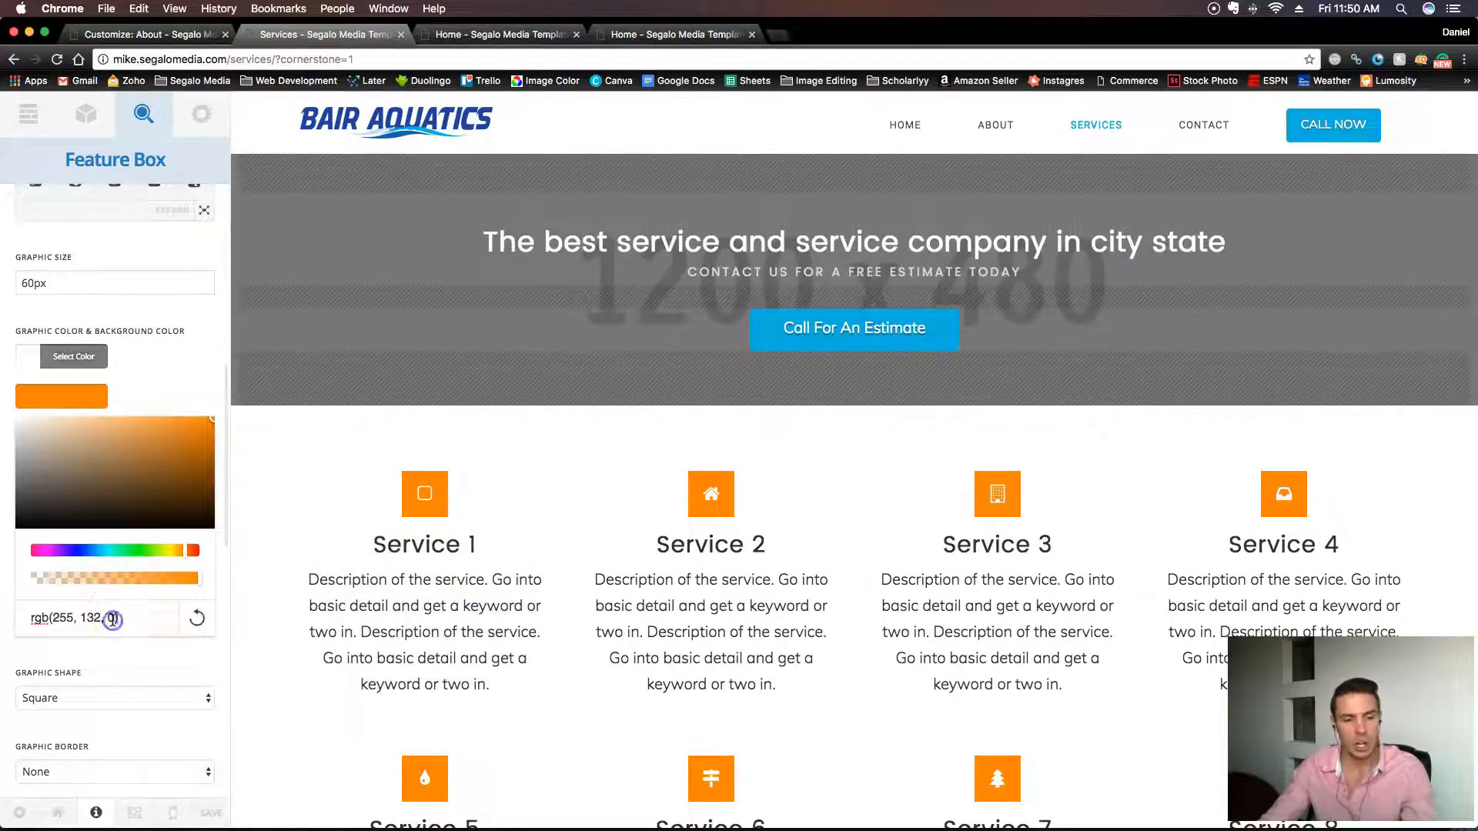
type("rgb(14, 177, 222)")
Change the icon of the Service 2 feature box to the rounded square outline.
left_click(709, 508)
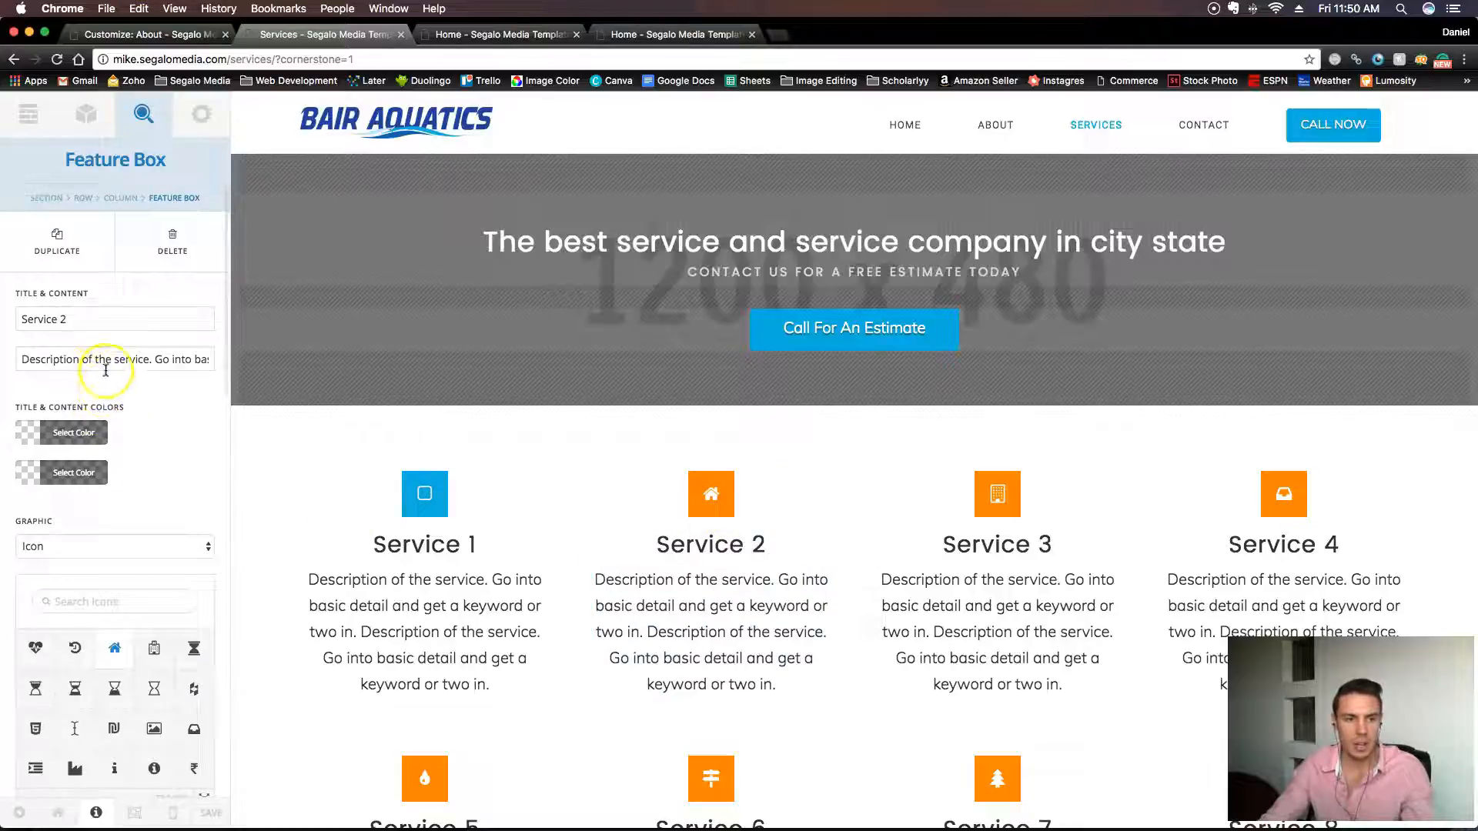
left_click(128, 601)
type("square")
scroll(180, 500, "down", 1)
scroll(180, 500, "down", 5)
Set the Service 2 icon's background color to rgb(14, 177, 222).
left_click(94, 579)
scroll(119, 691, "down", 2)
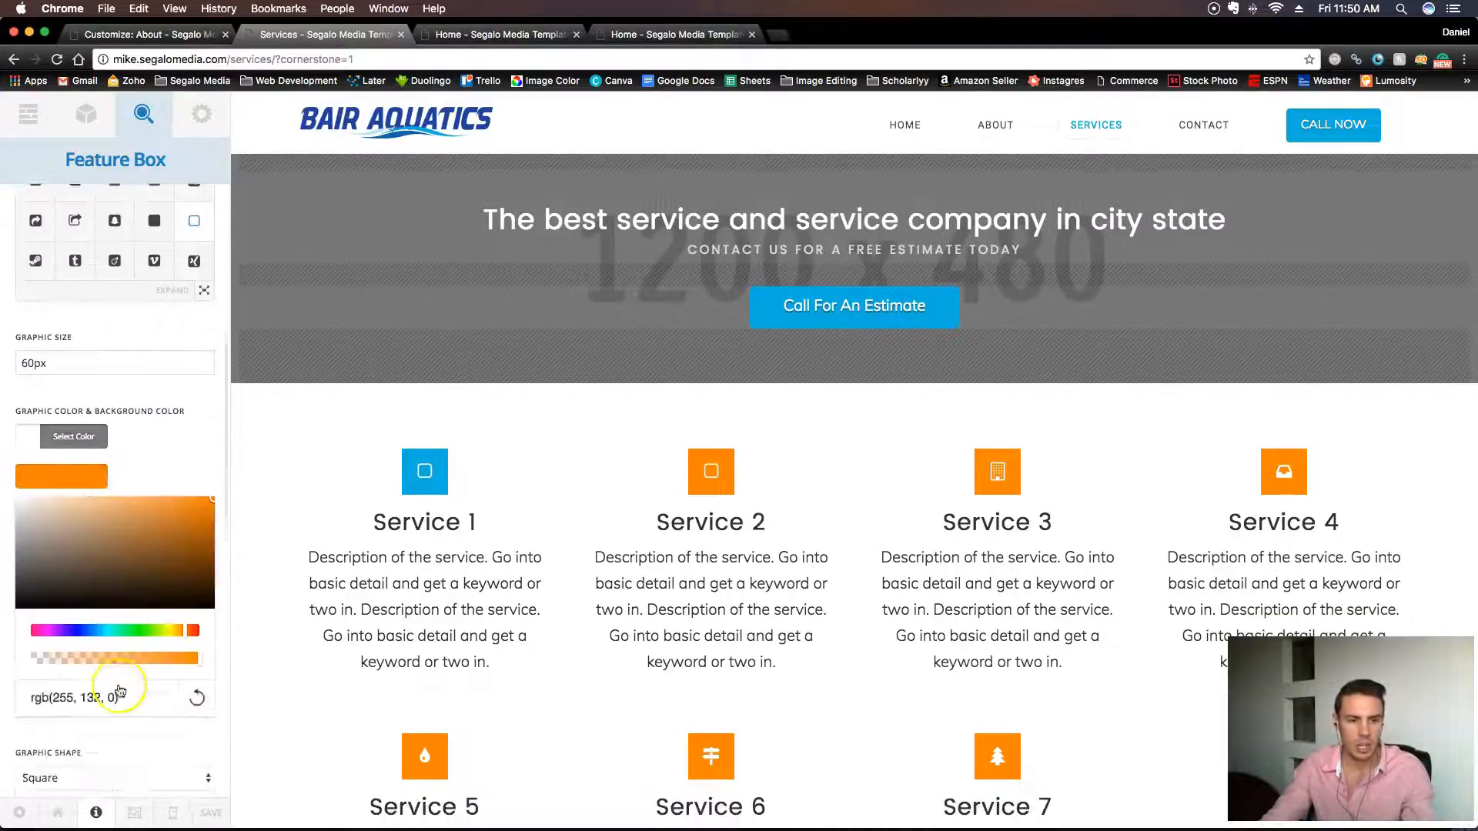
scroll(115, 615, "down", 5)
left_click(197, 490)
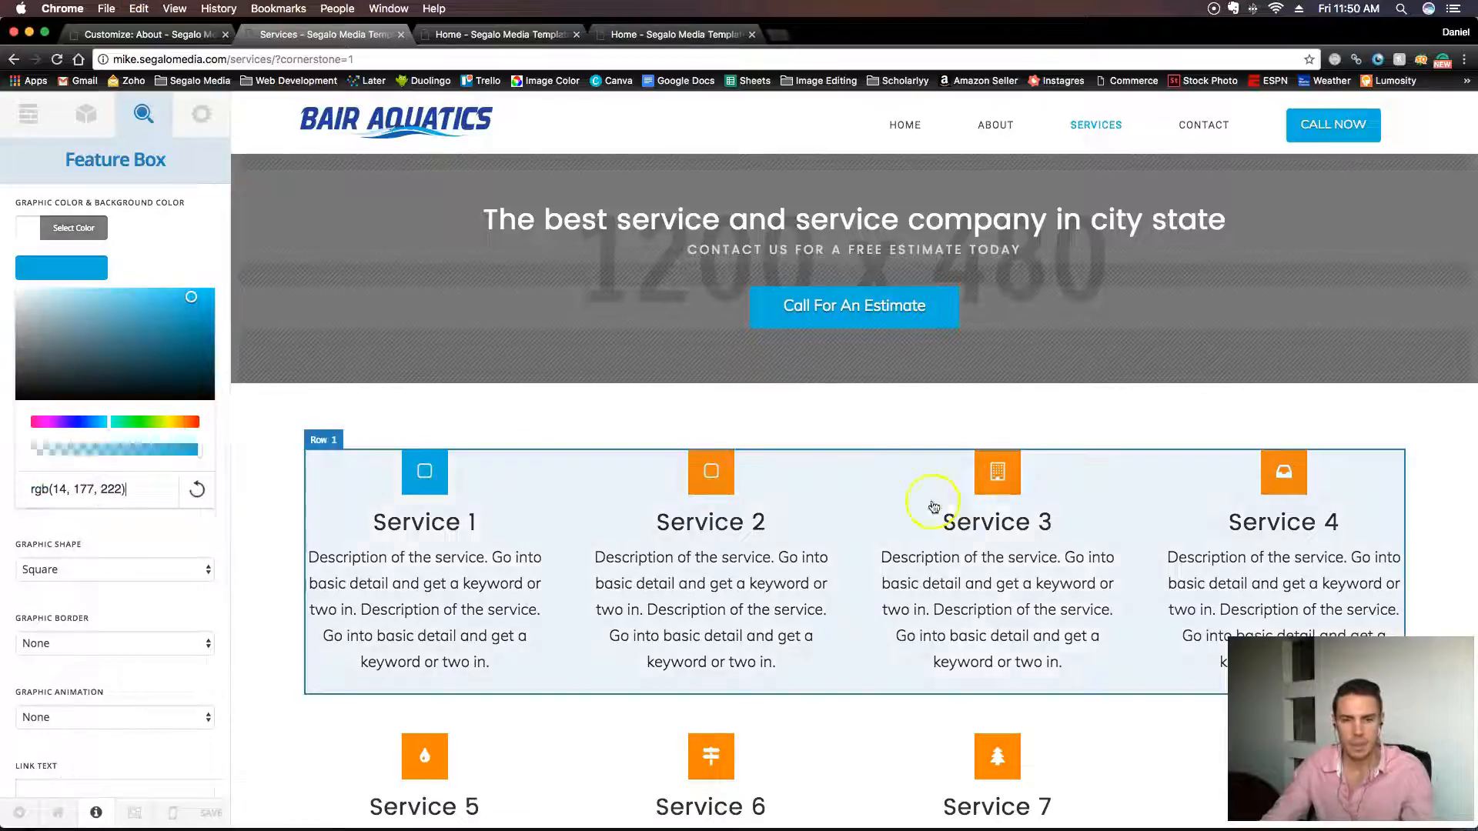
Change the icon of the Service 3 feature box to the rounded square outline.
left_click(1012, 478)
scroll(81, 401, "up", 5)
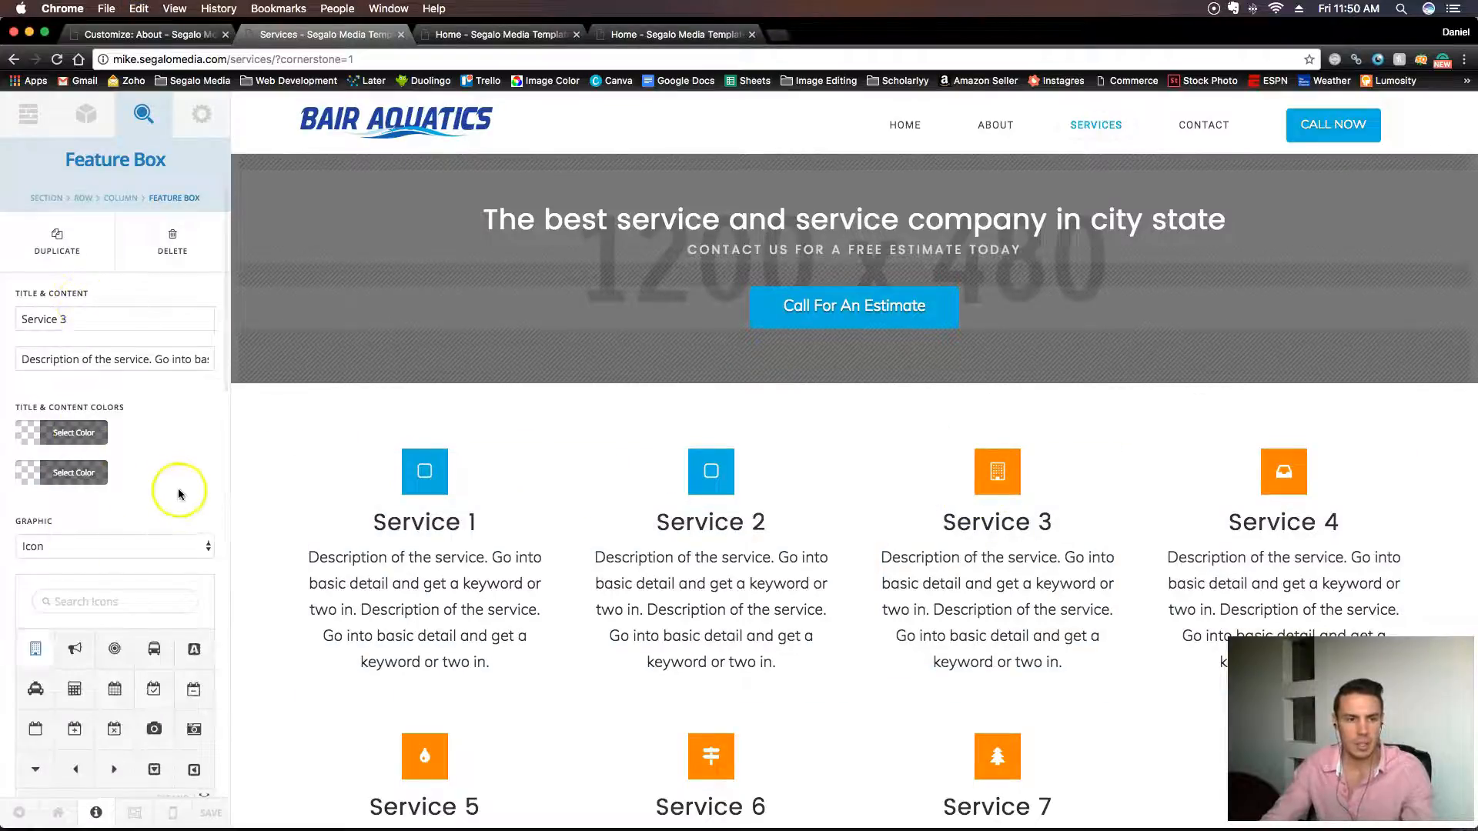
scroll(185, 424, "down", 5)
left_click(107, 385)
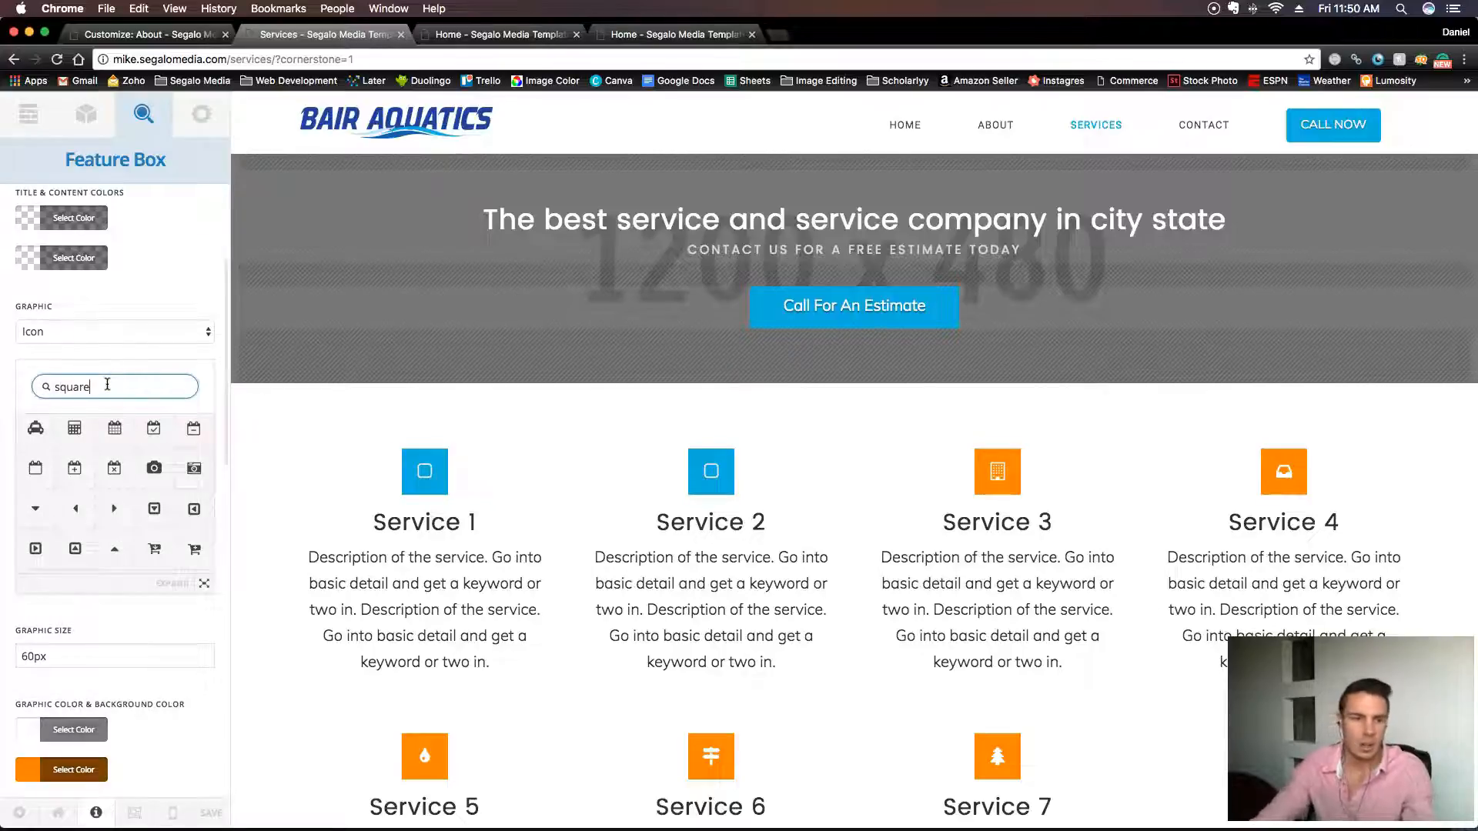
left_click(146, 503)
left_click(194, 520)
Set the Service 3 icon's background color to rgb(14, 177, 222).
scroll(70, 615, "down", 6)
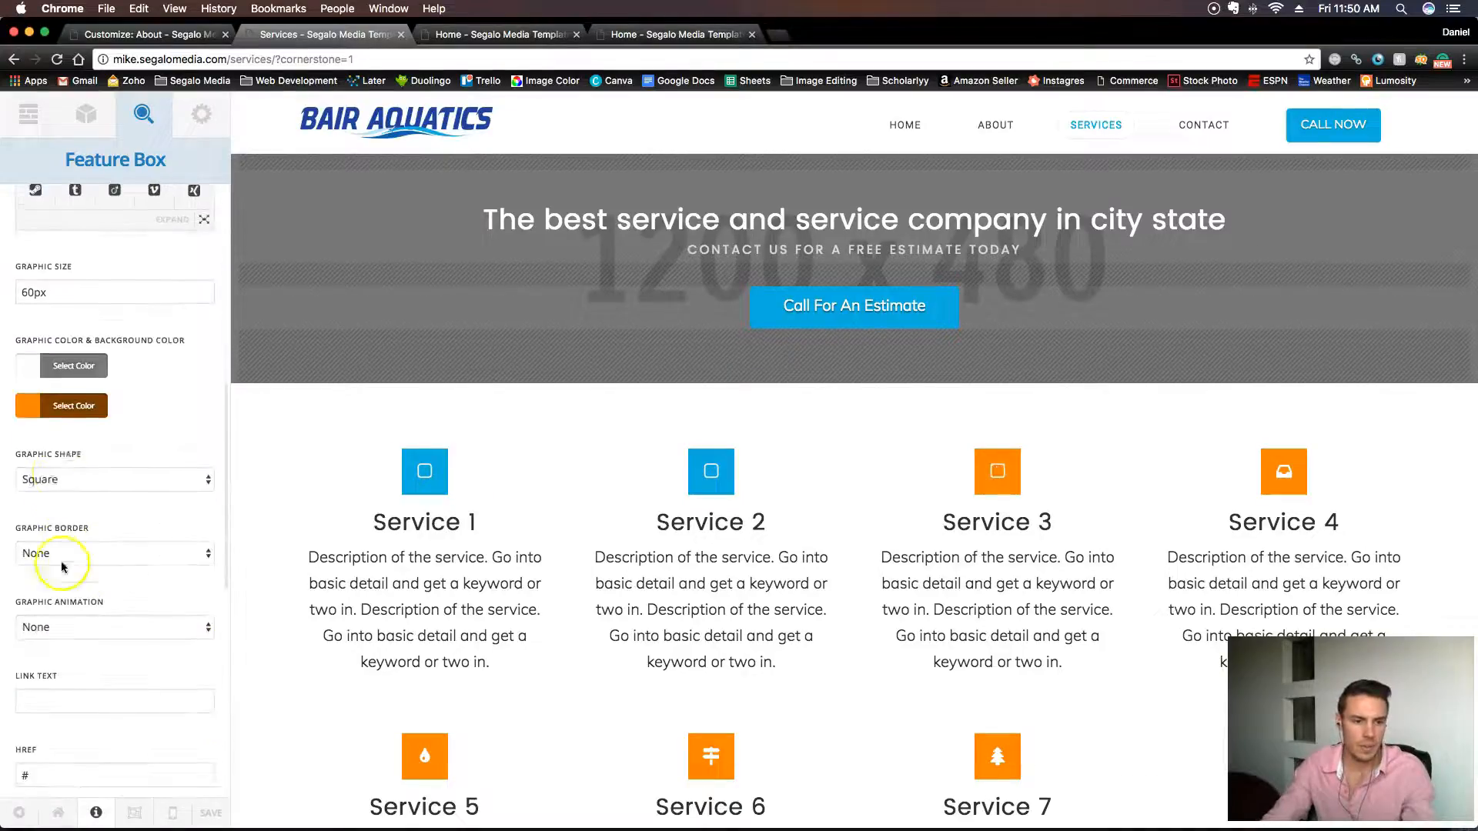
left_click(74, 410)
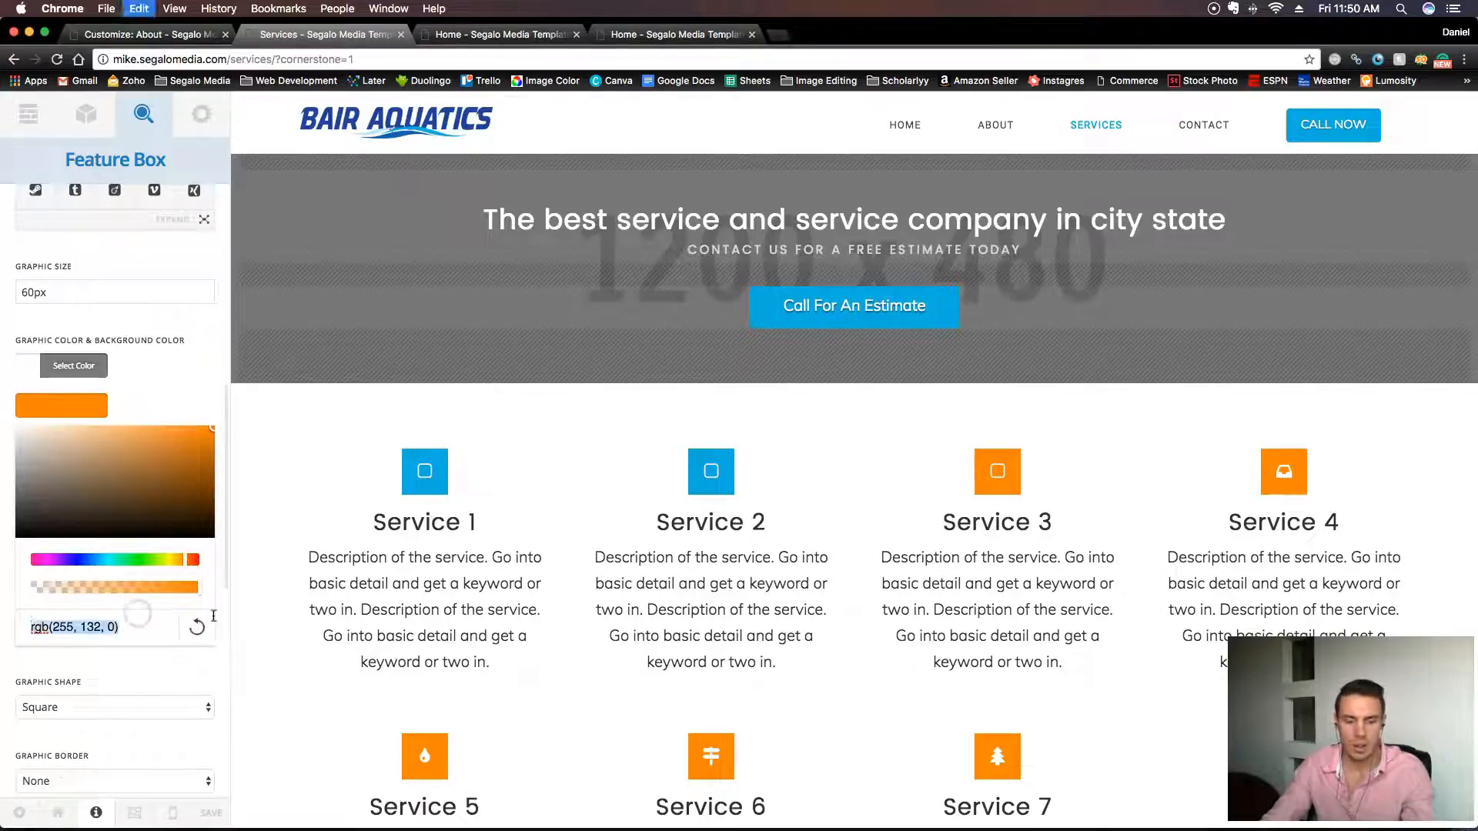
type("rgb(4, 177, 222)")
Change the icon of the Service 4 feature box to the rounded square outline.
left_click(1284, 481)
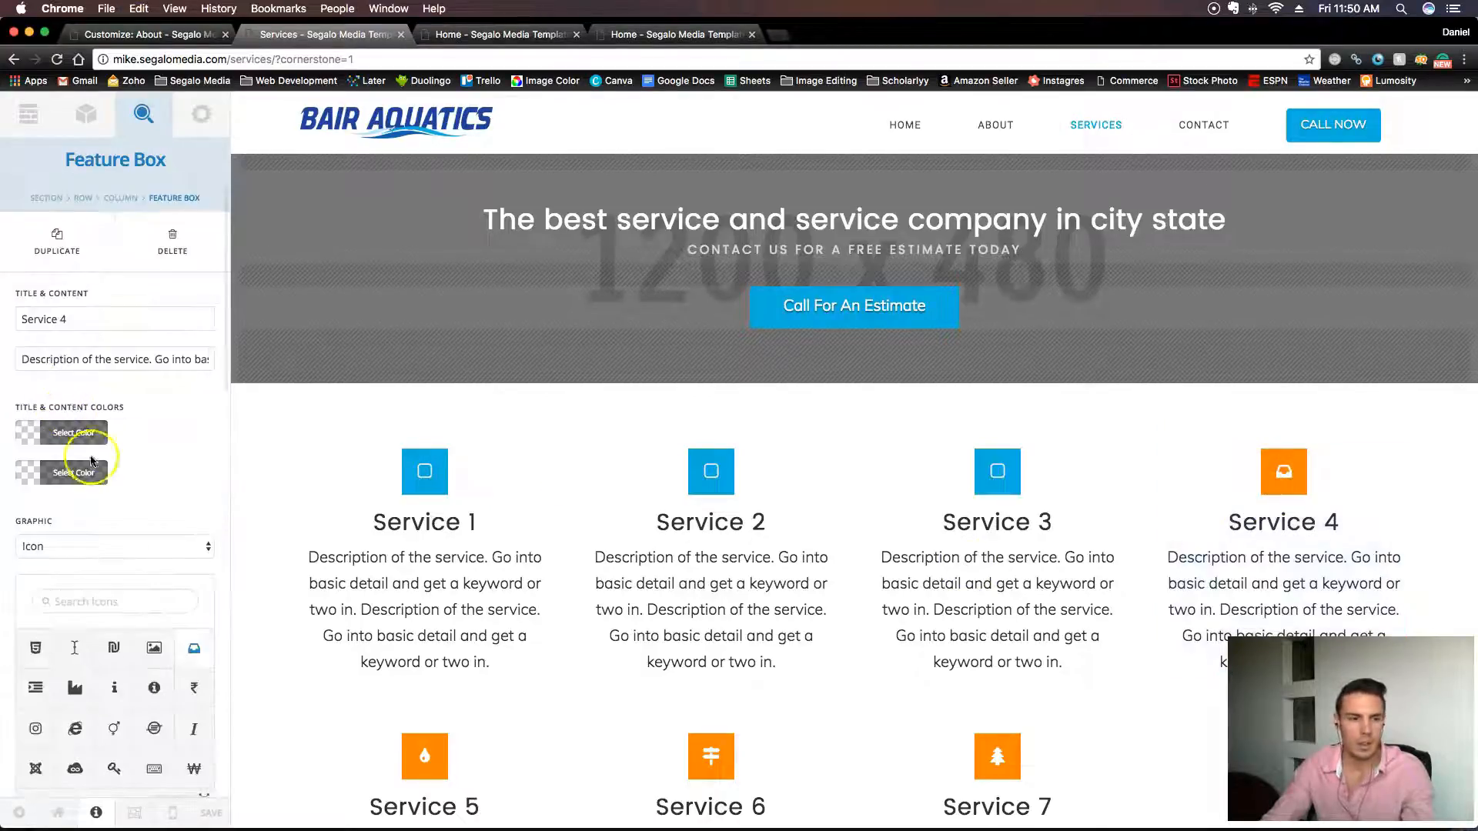
scroll(163, 539, "down", 5)
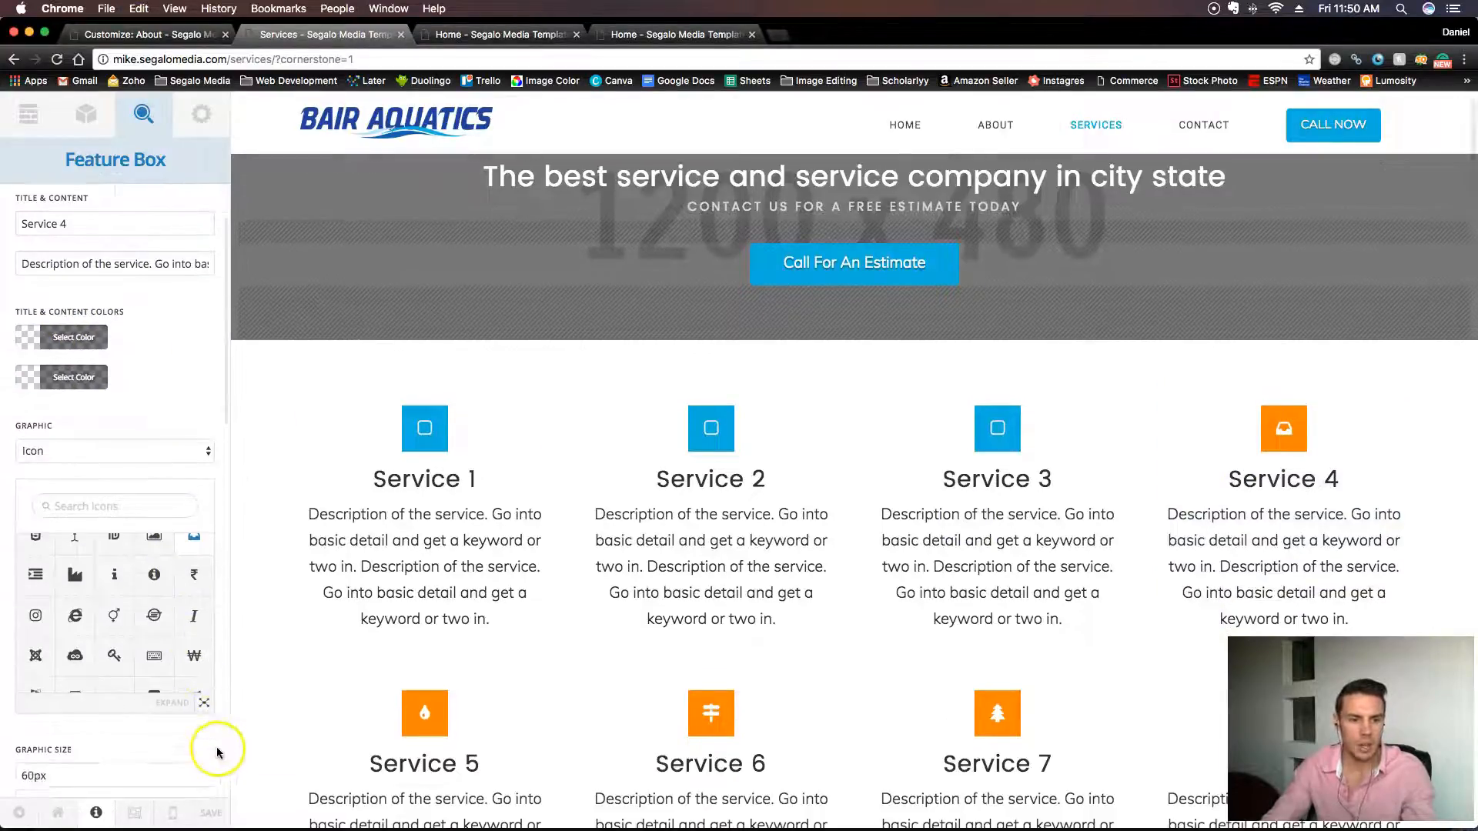
left_click(137, 413)
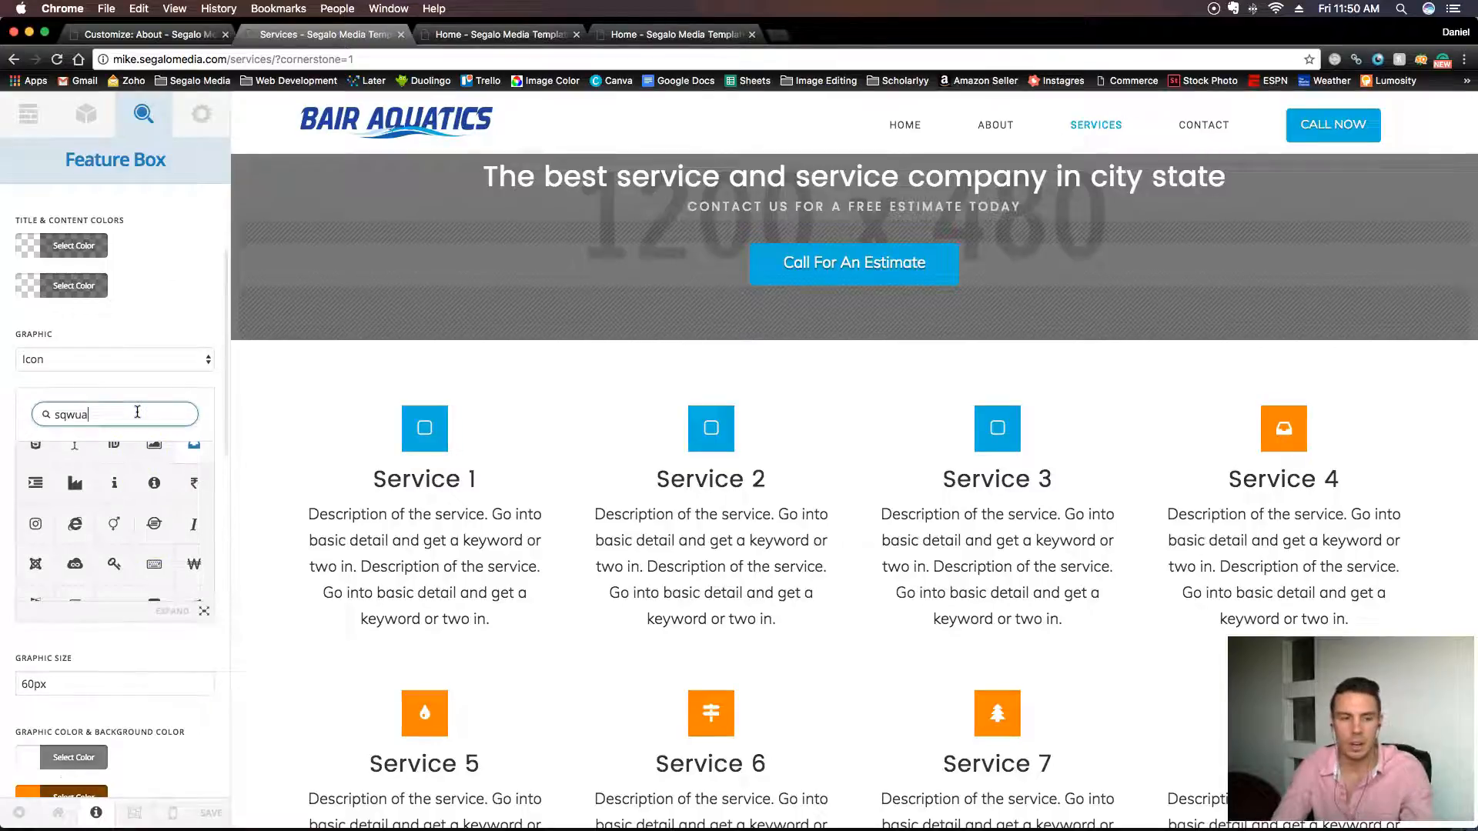
type("sqwua")
key("BackSpace")
key("BackSpace")
key("BackSpace")
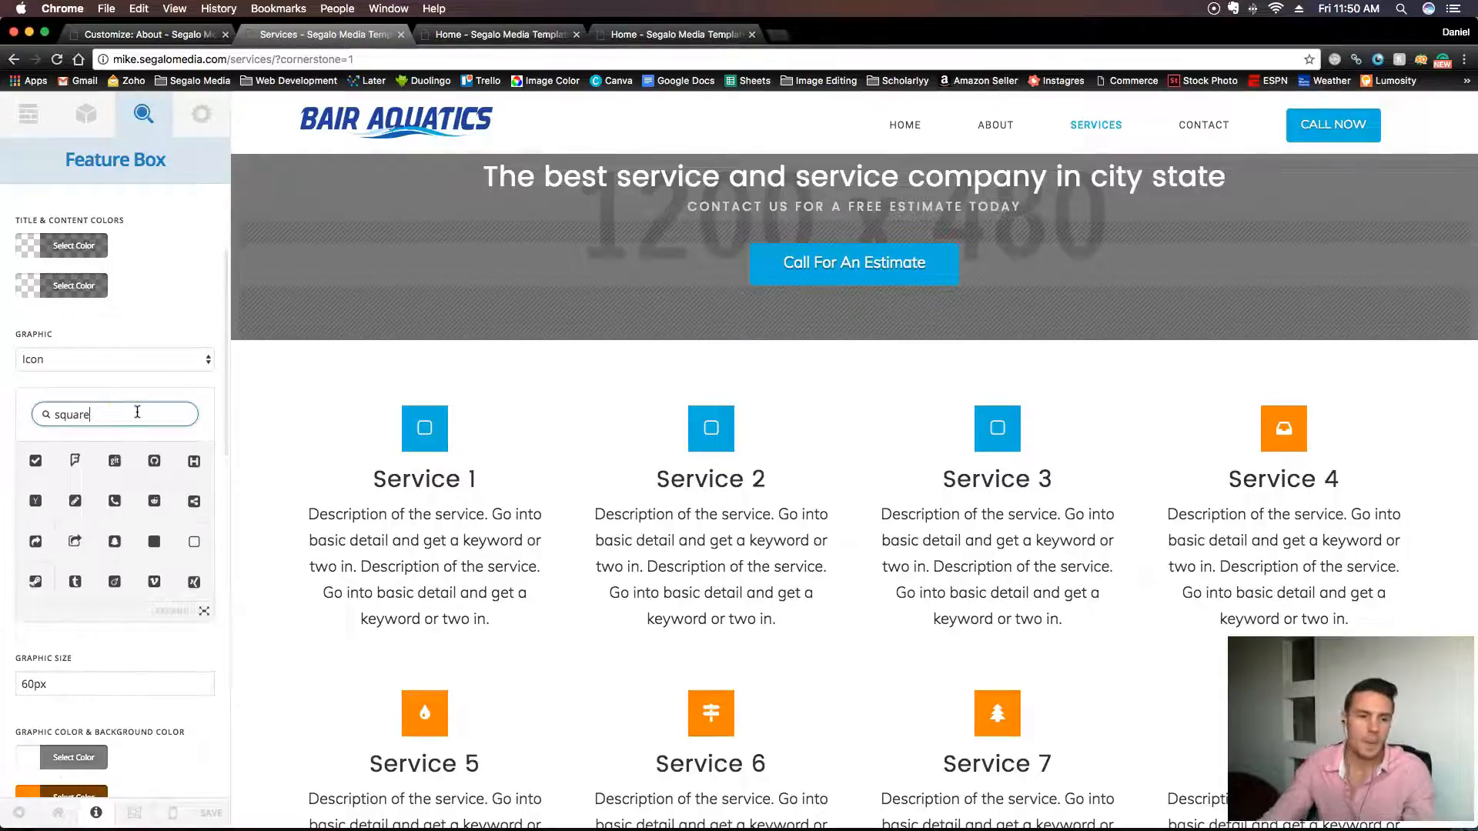
left_click(194, 542)
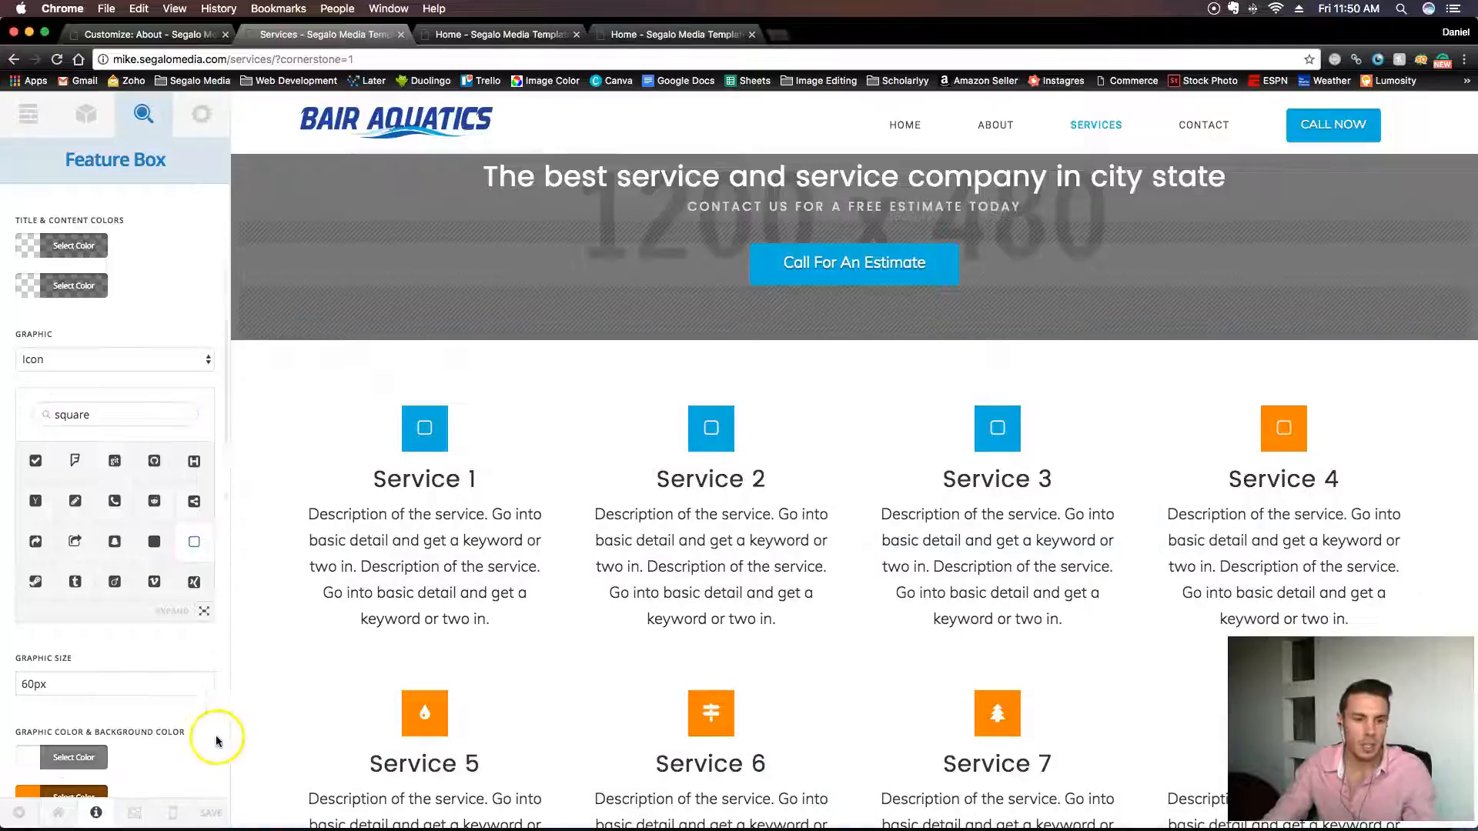
Set the Service 4 icon's background color to rgb(14, 177, 222).
scroll(154, 693, "down", 5)
scroll(100, 601, "down", 2)
left_click(89, 539)
scroll(116, 608, "down", 2)
left_click(103, 672)
triple_click(103, 672)
type("rgb(14, 177, 222)")
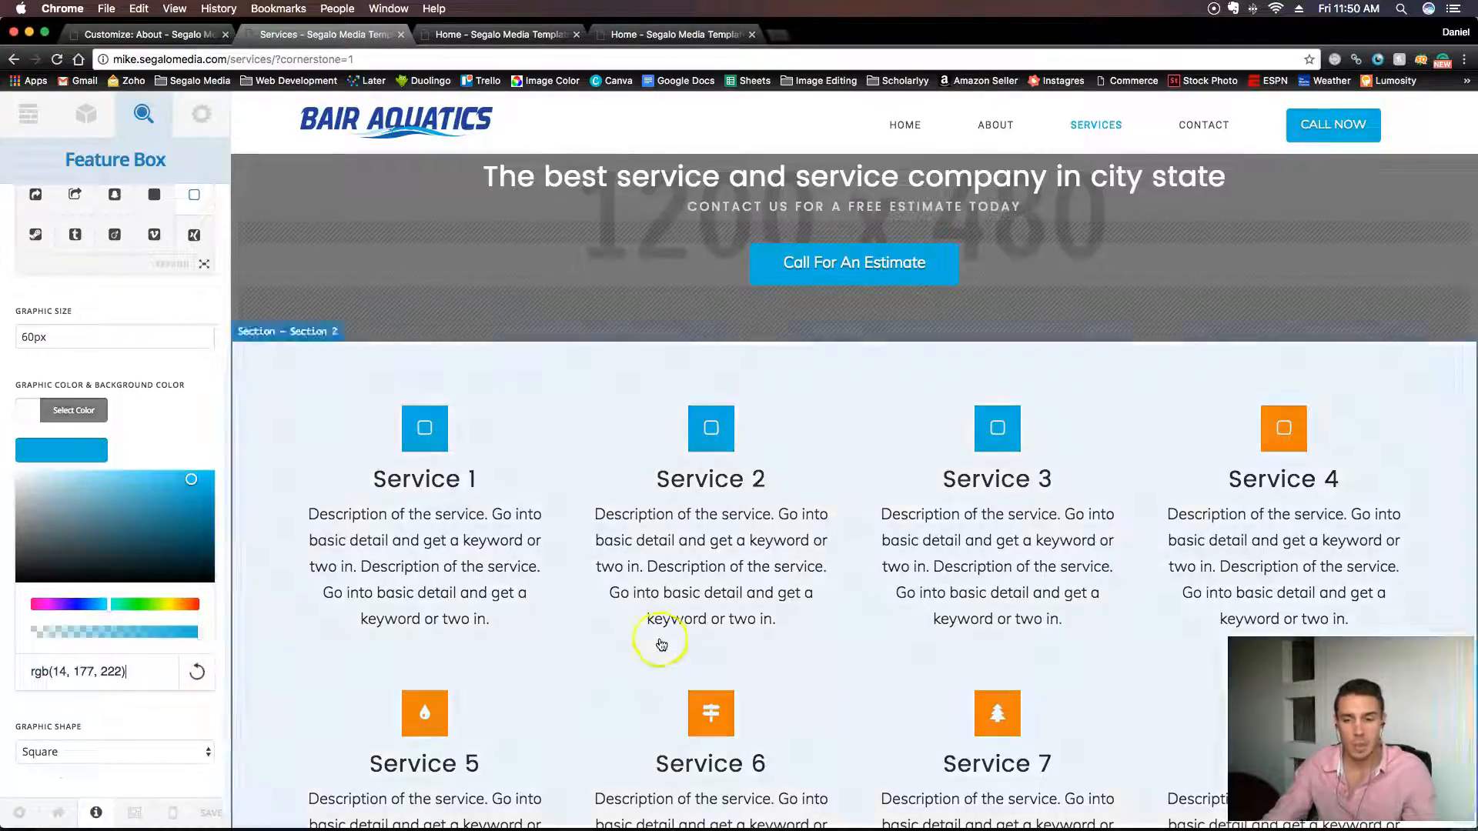
Change the Service 5 feature box icon to the rounded square outline and set its background color to rgb(14, 177, 222).
scroll(659, 644, "down", 5)
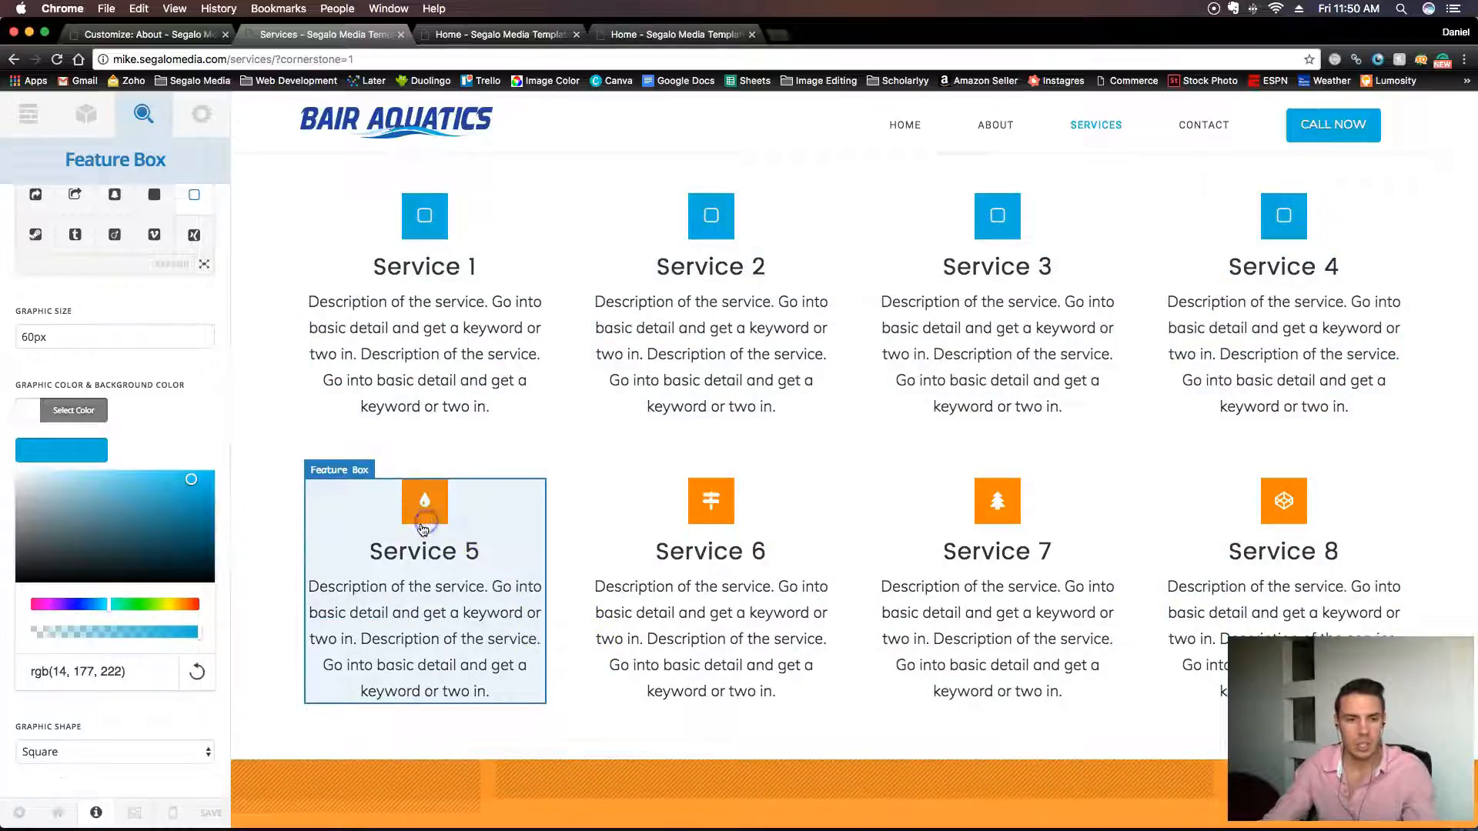
left_click(422, 529)
scroll(195, 482, "down", 4)
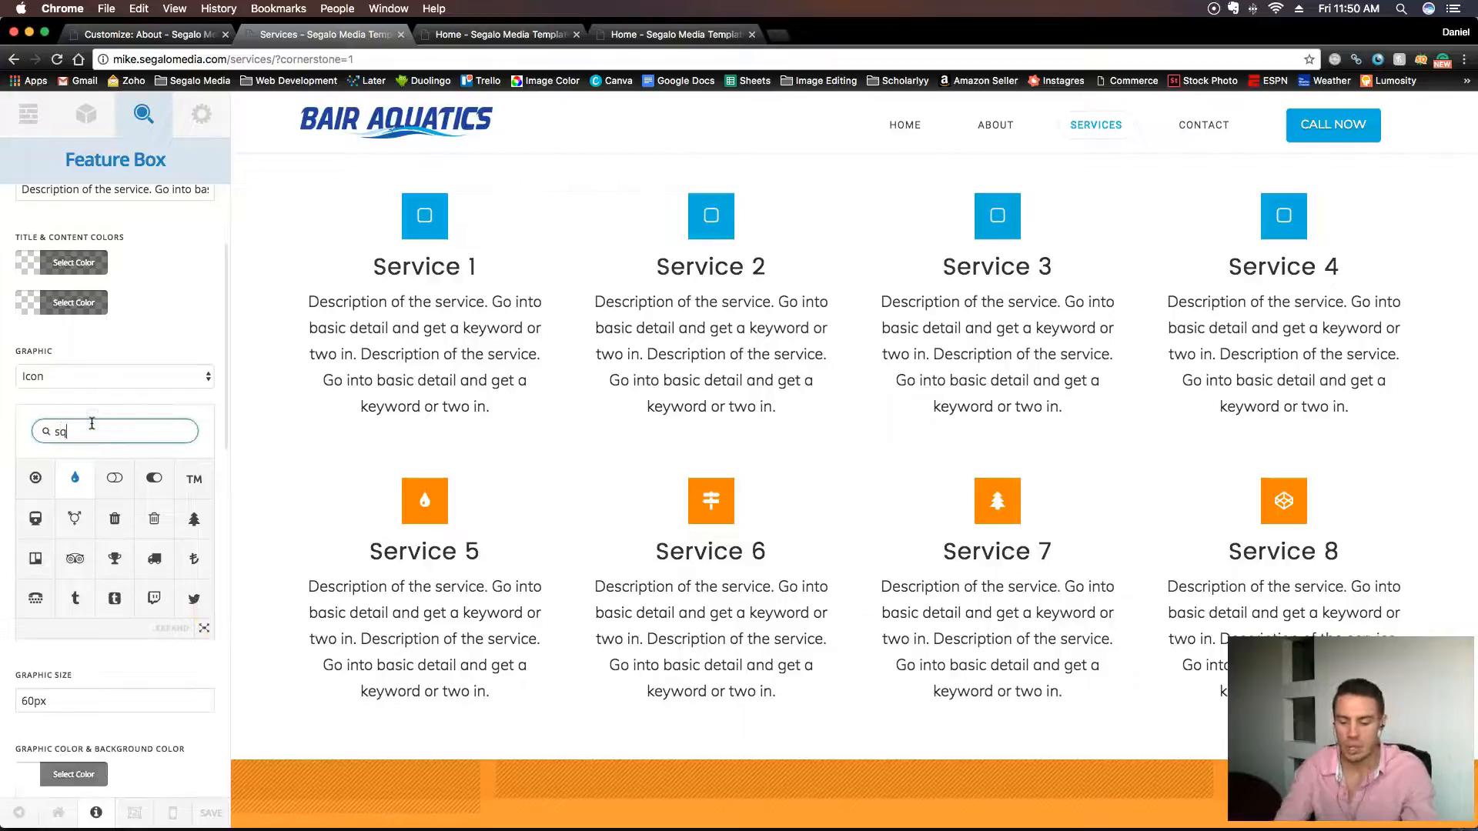
left_click(194, 558)
scroll(218, 705, "down", 8)
left_click(69, 449)
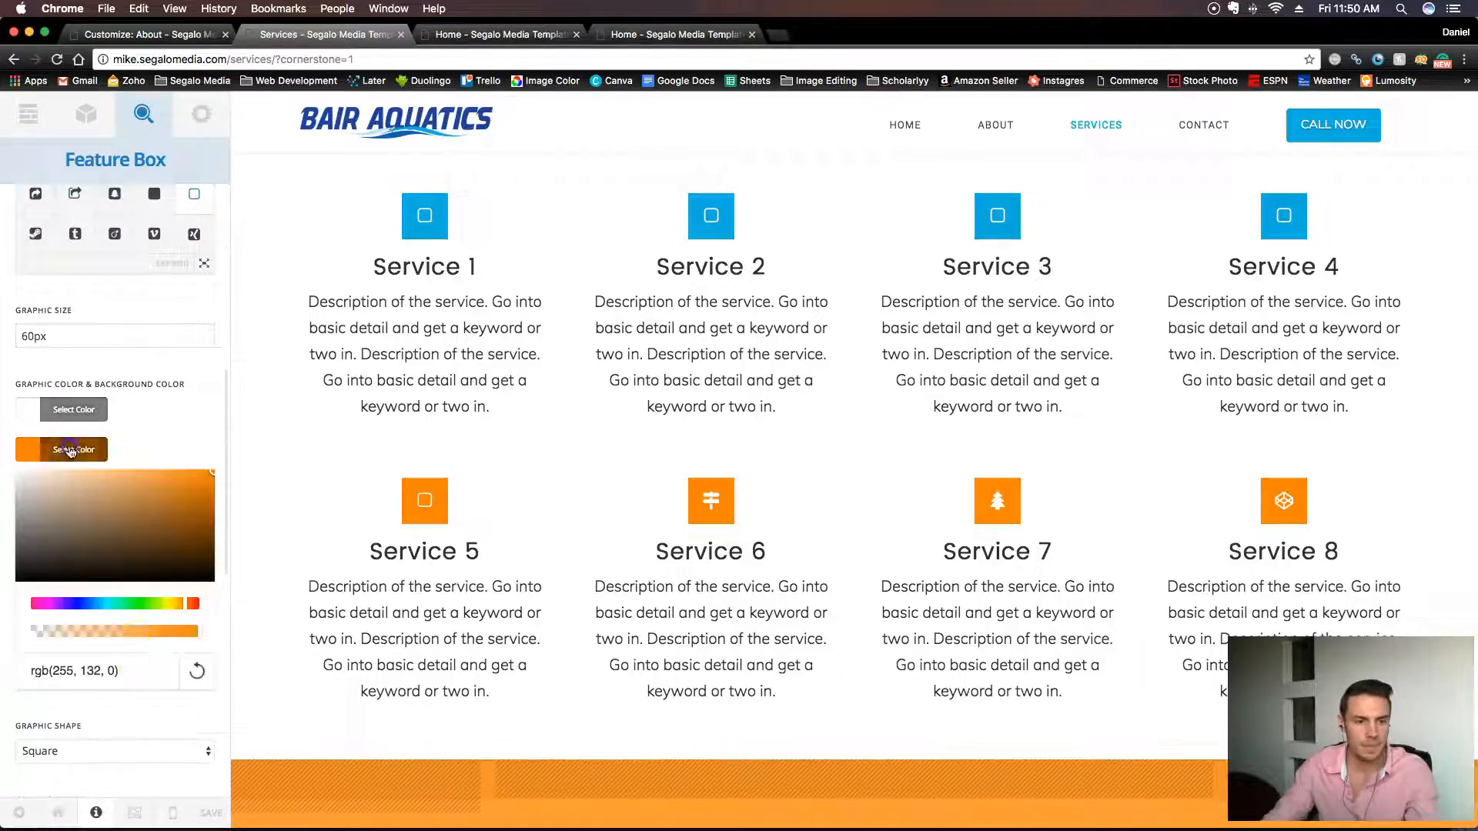
triple_click(138, 671)
type("rgb(14, 177, 222)")
Change the Service 6 feature box icon to the rounded square outline and set its background color to rgb(14, 177, 222).
left_click(693, 533)
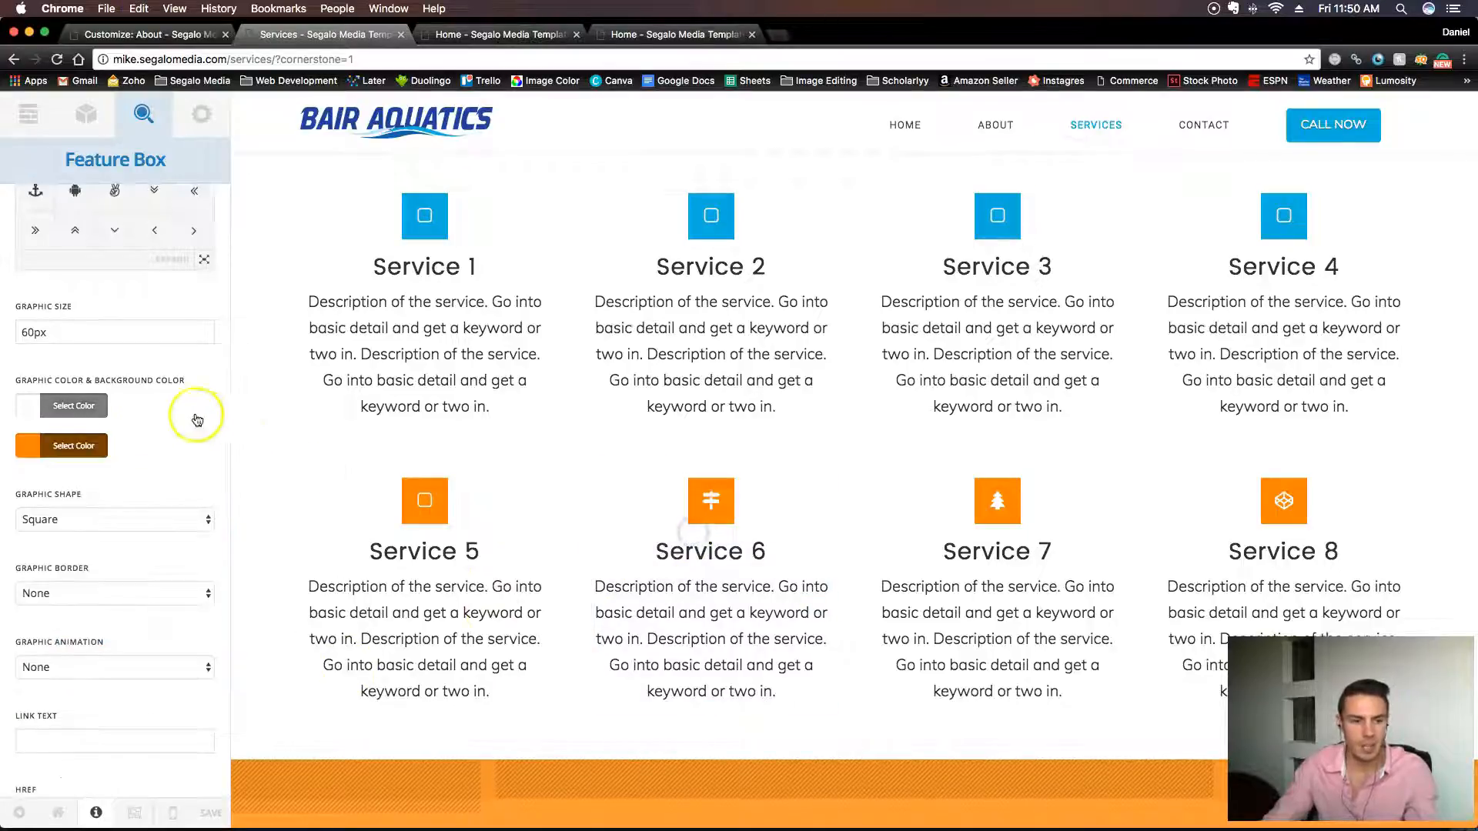
scroll(213, 462, "down", 4)
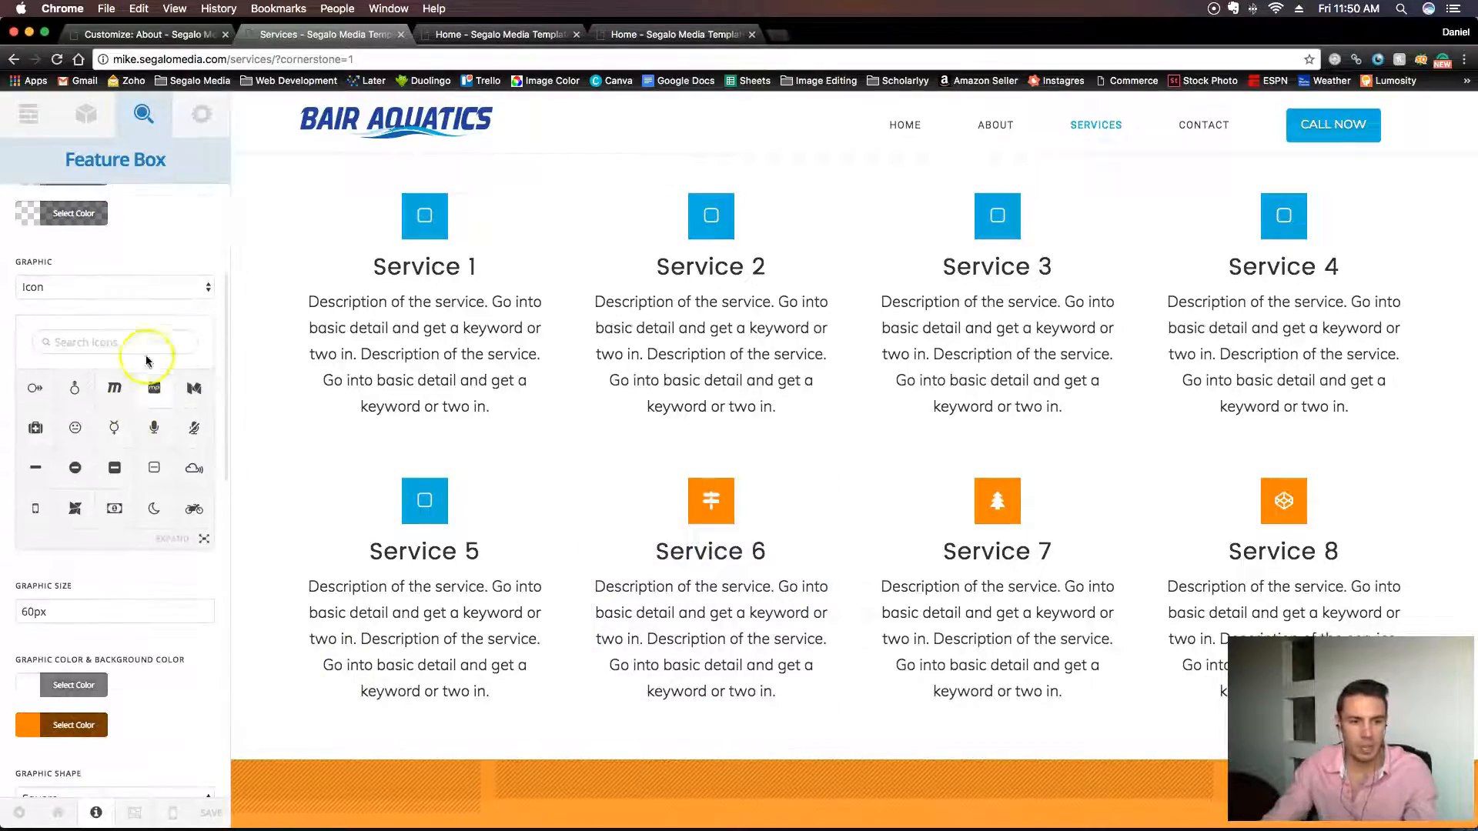
left_click(145, 341)
type("squar")
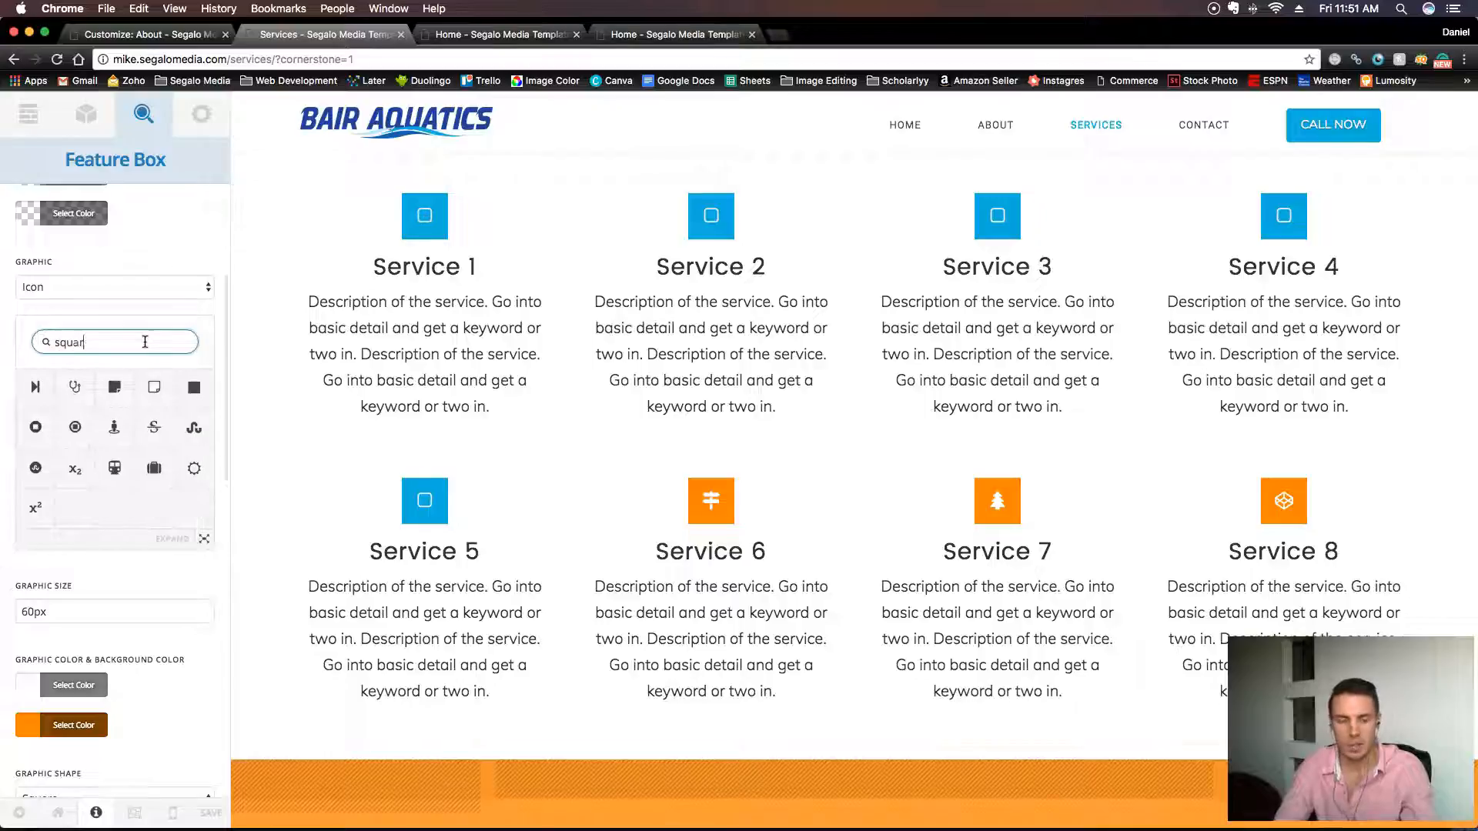
left_click(193, 471)
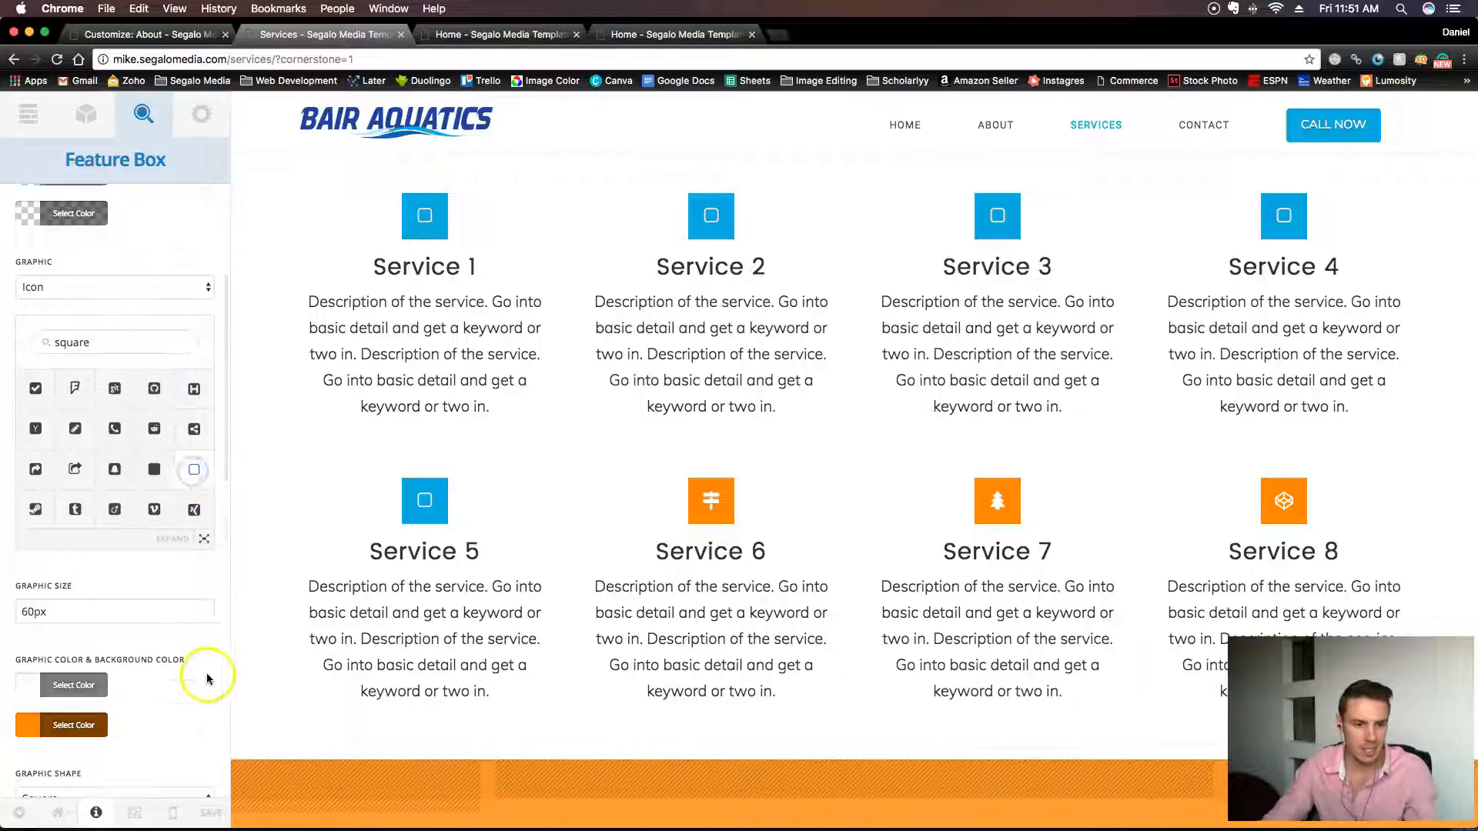
scroll(90, 495, "down", 5)
left_click(76, 394)
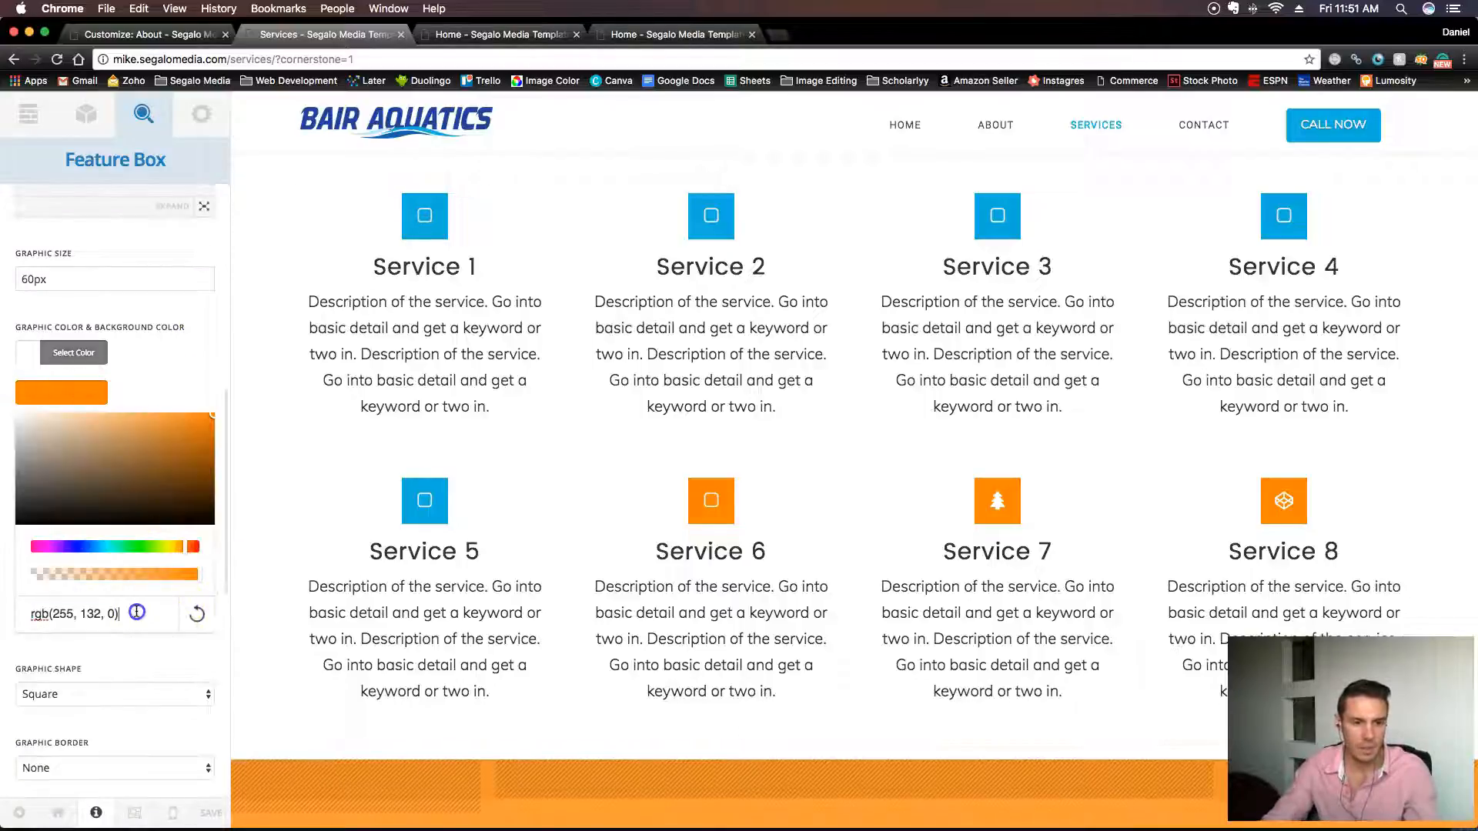
Change the Service 7 feature box icon to the rounded square outline and set its background color to rgb(14, 177, 222).
left_click(993, 531)
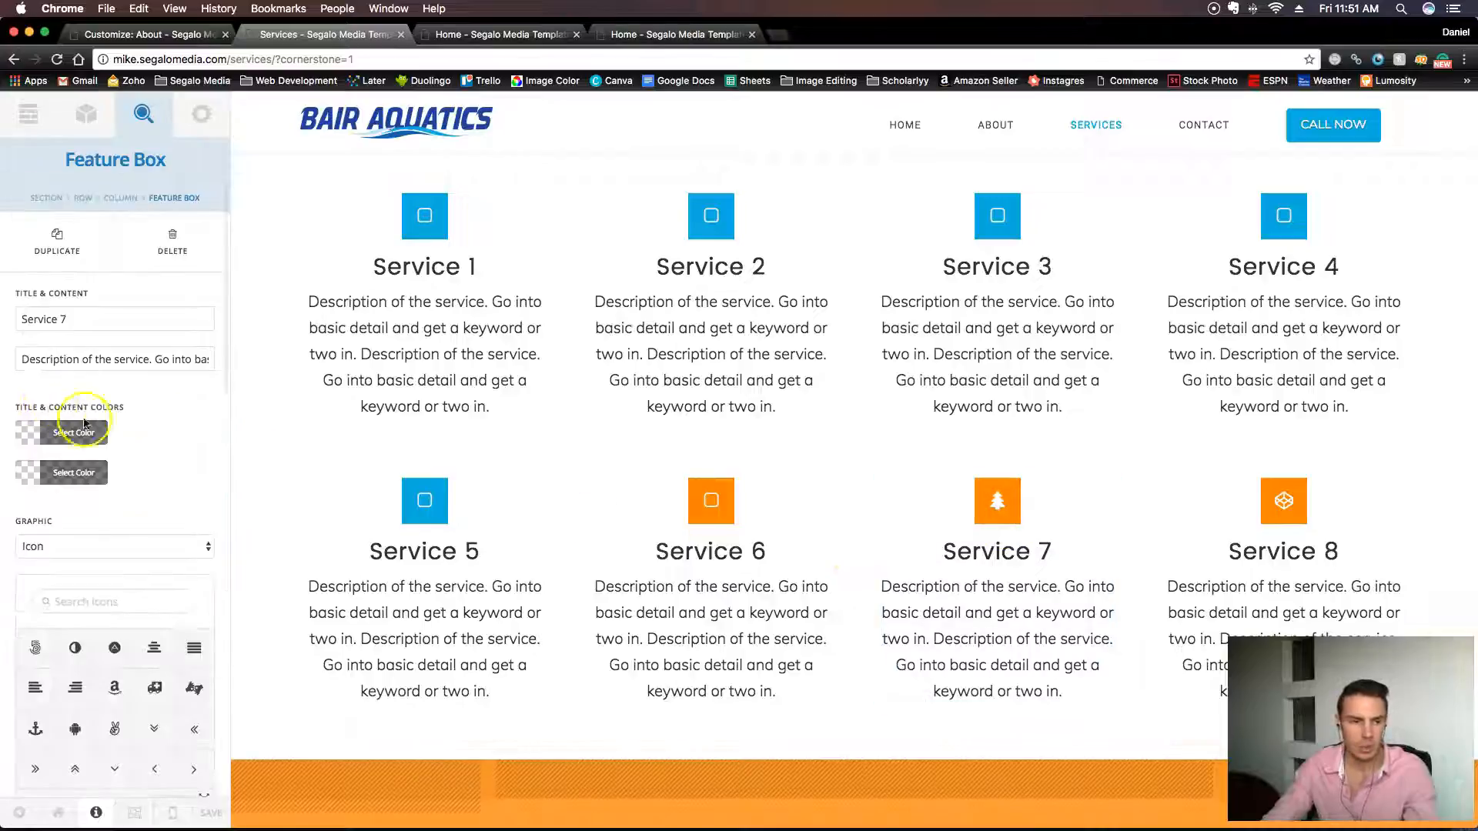
scroll(178, 462, "down", 2)
left_click(123, 454)
type("s")
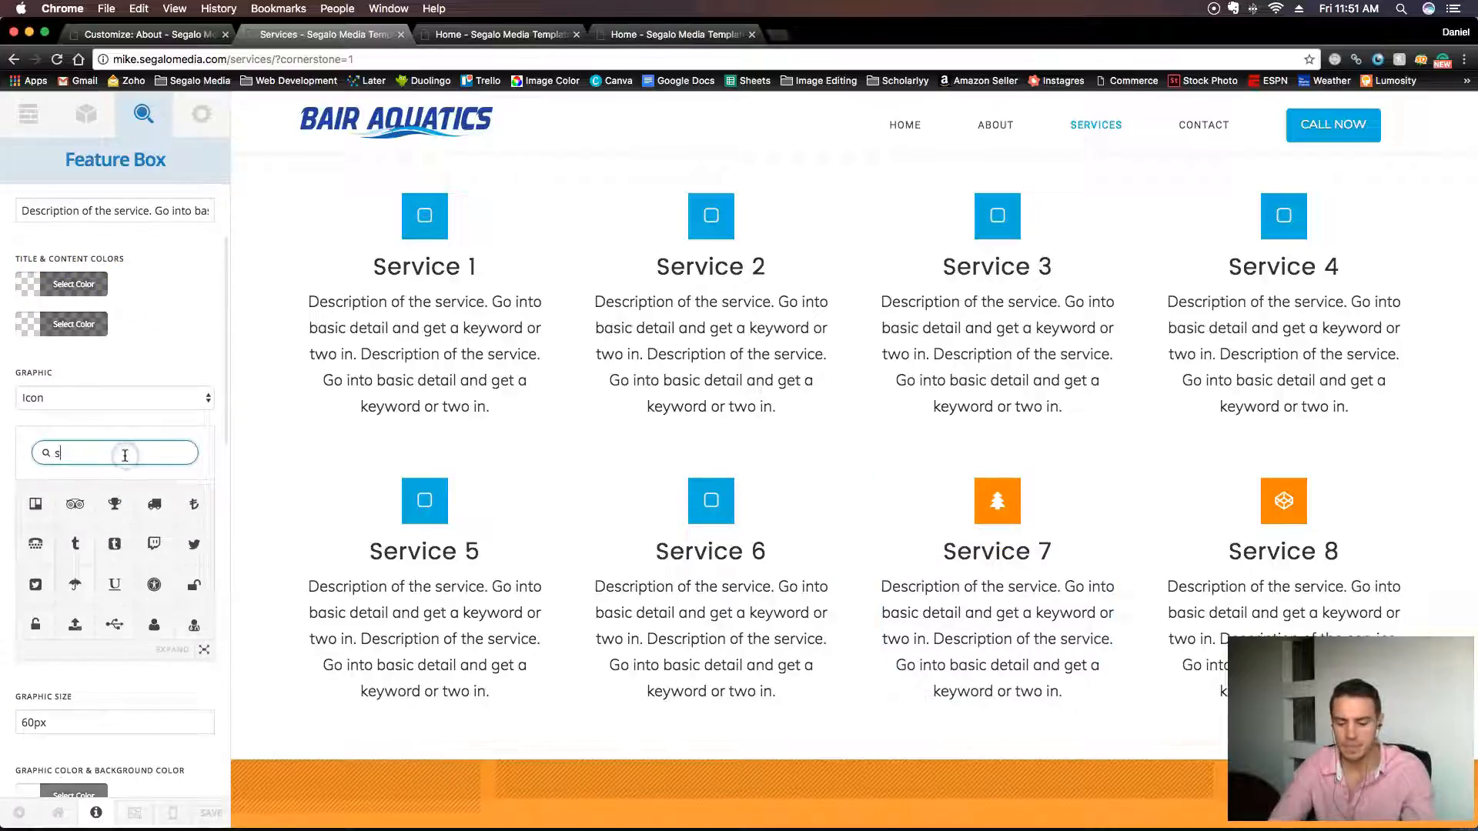
type("quare")
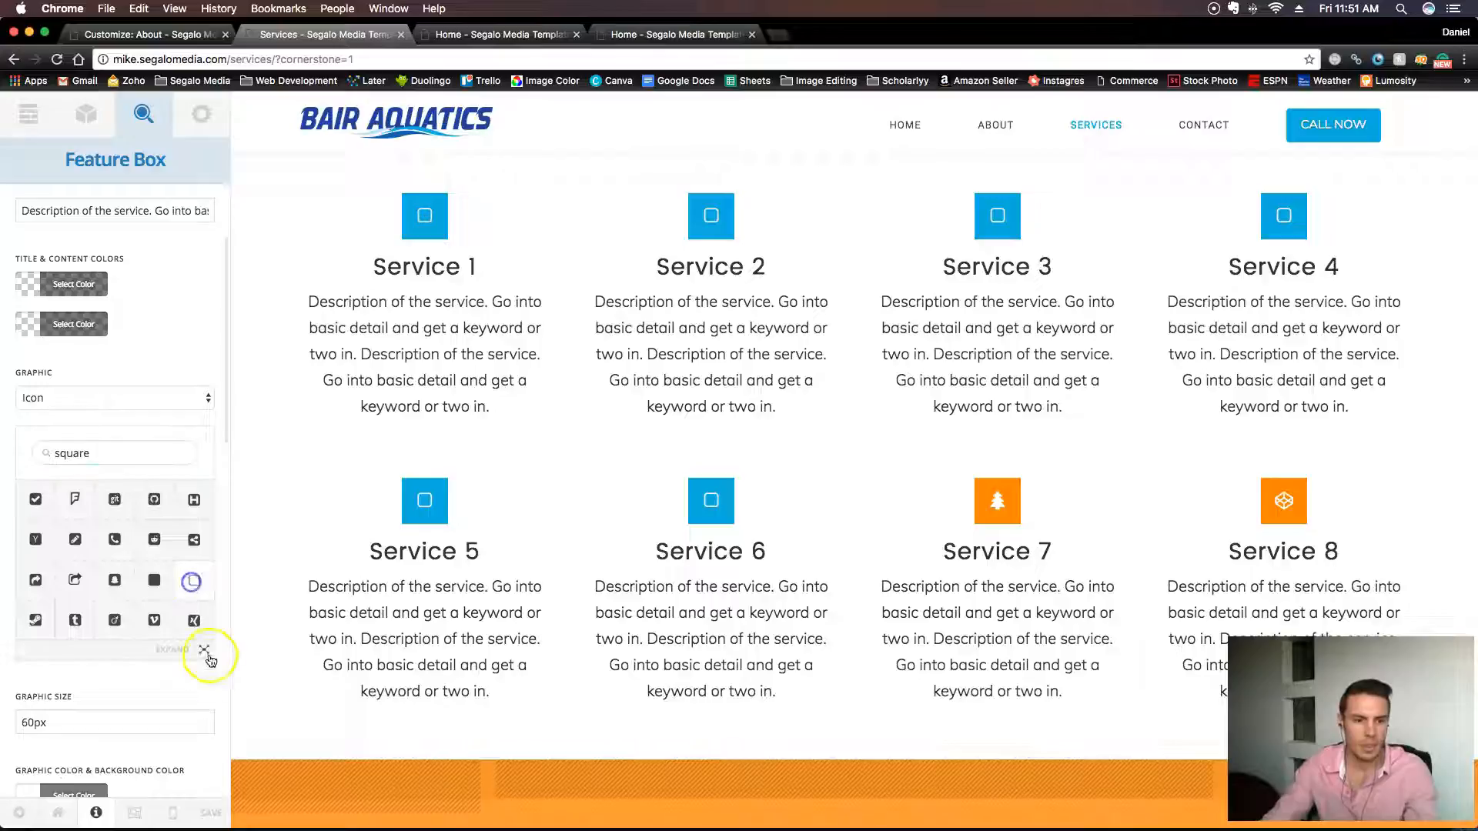
scroll(206, 677, "down", 5)
left_click(61, 521)
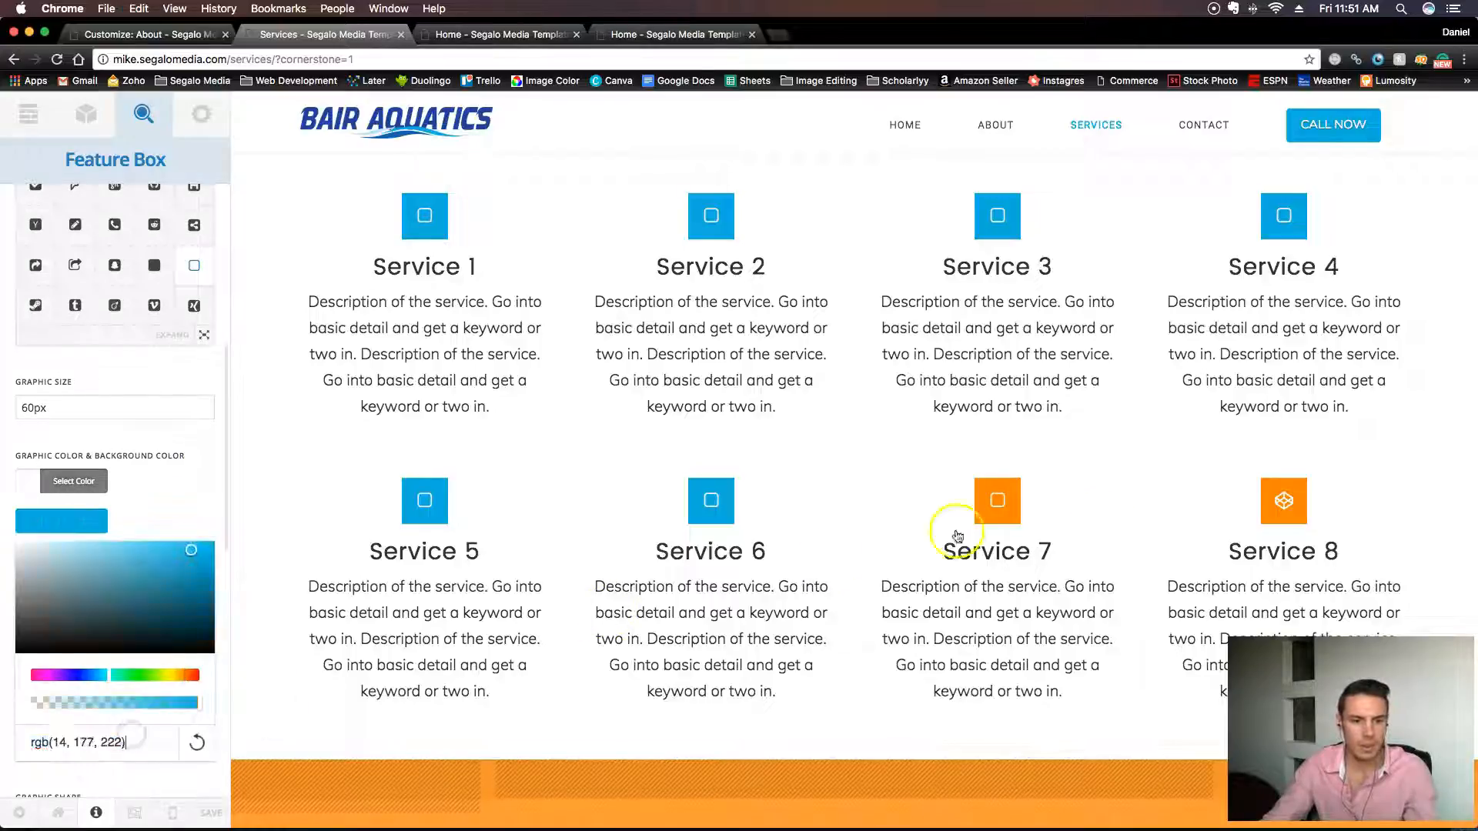
Change the Service 8 feature box icon to the rounded square outline and set its background color to rgb(14, 177, 222).
left_click(1271, 522)
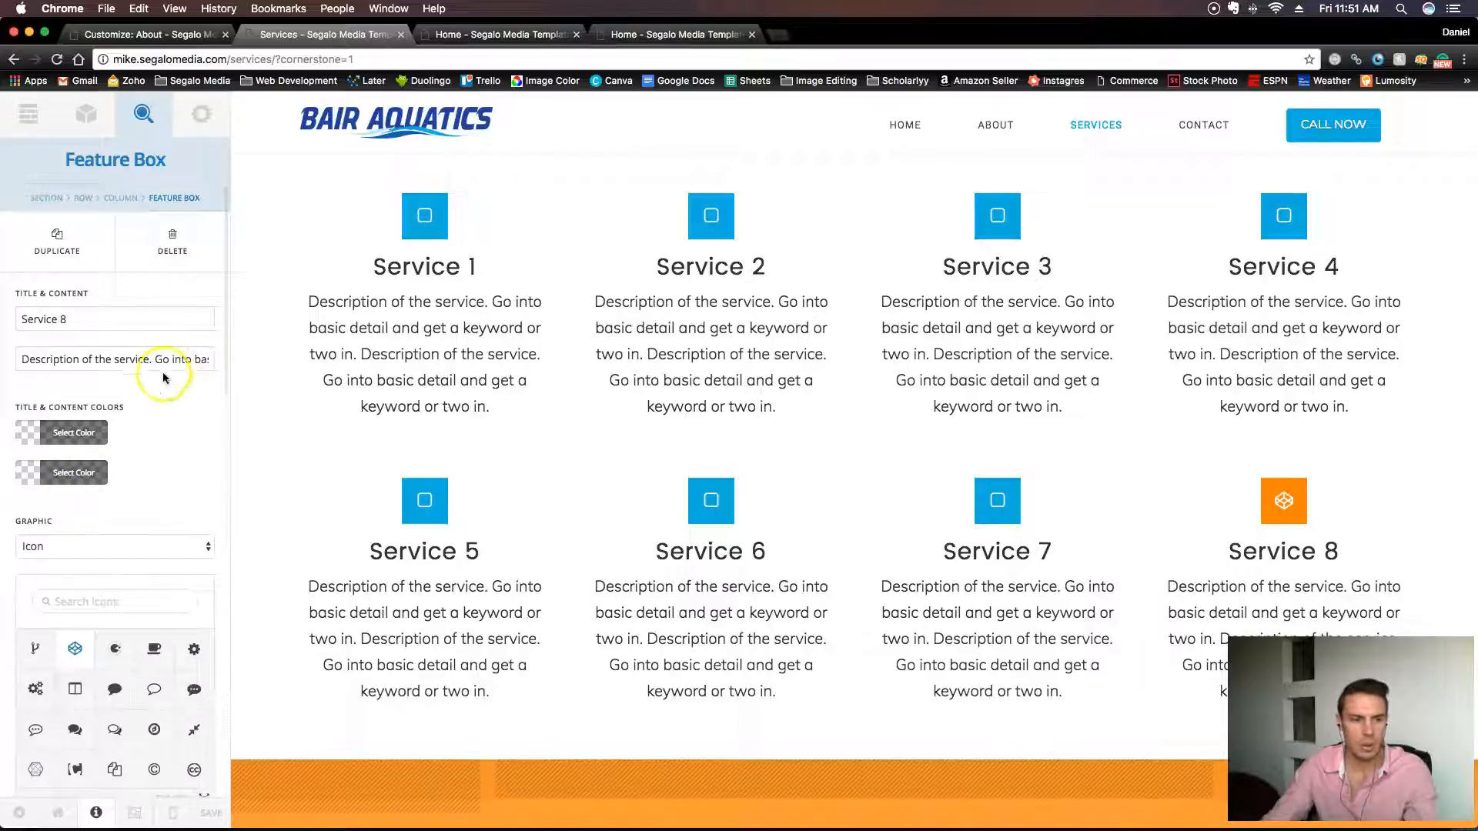
scroll(138, 452, "down", 3)
left_click(97, 488)
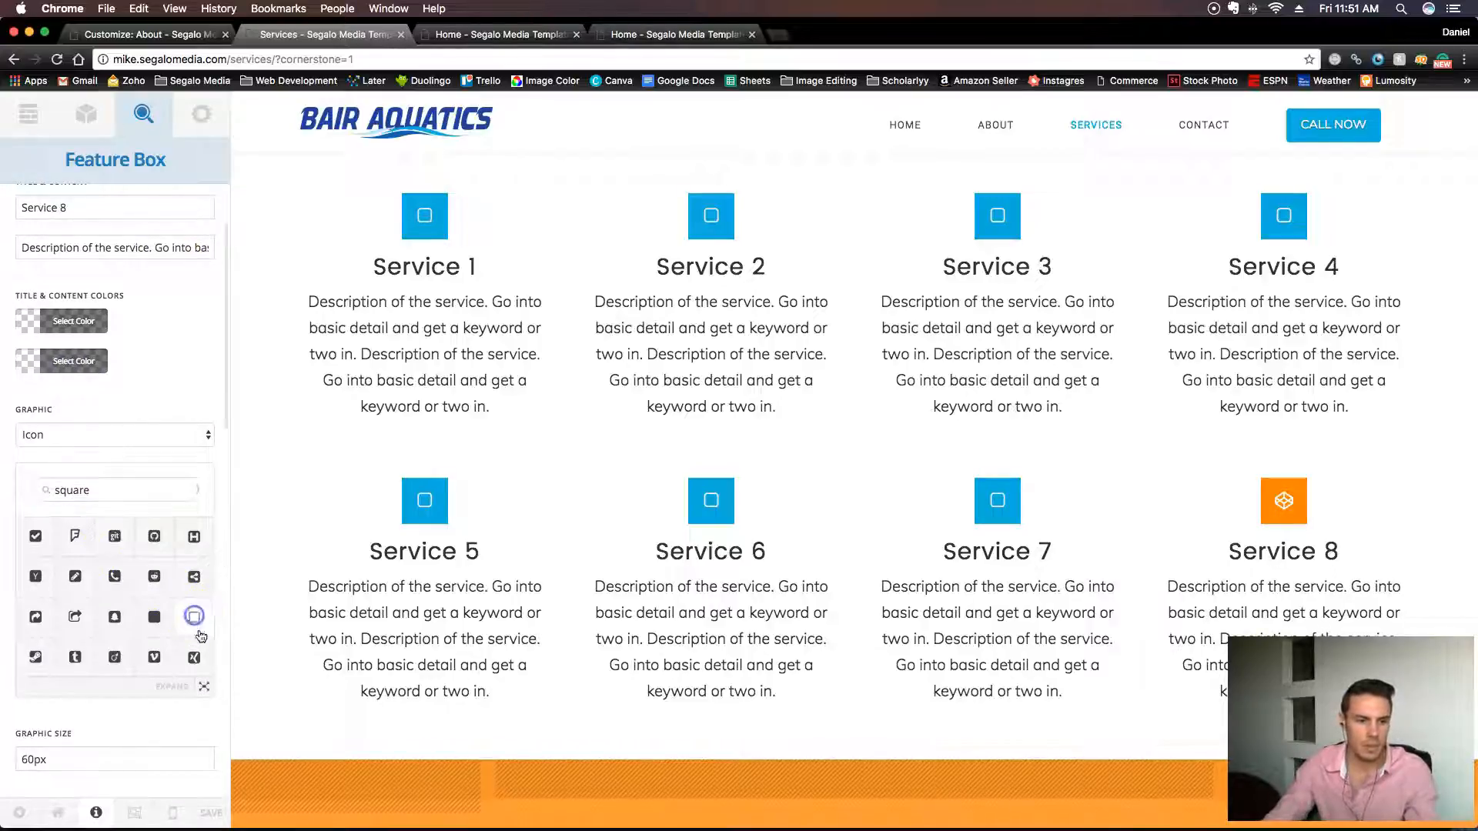
scroll(192, 731, "down", 7)
left_click(73, 337)
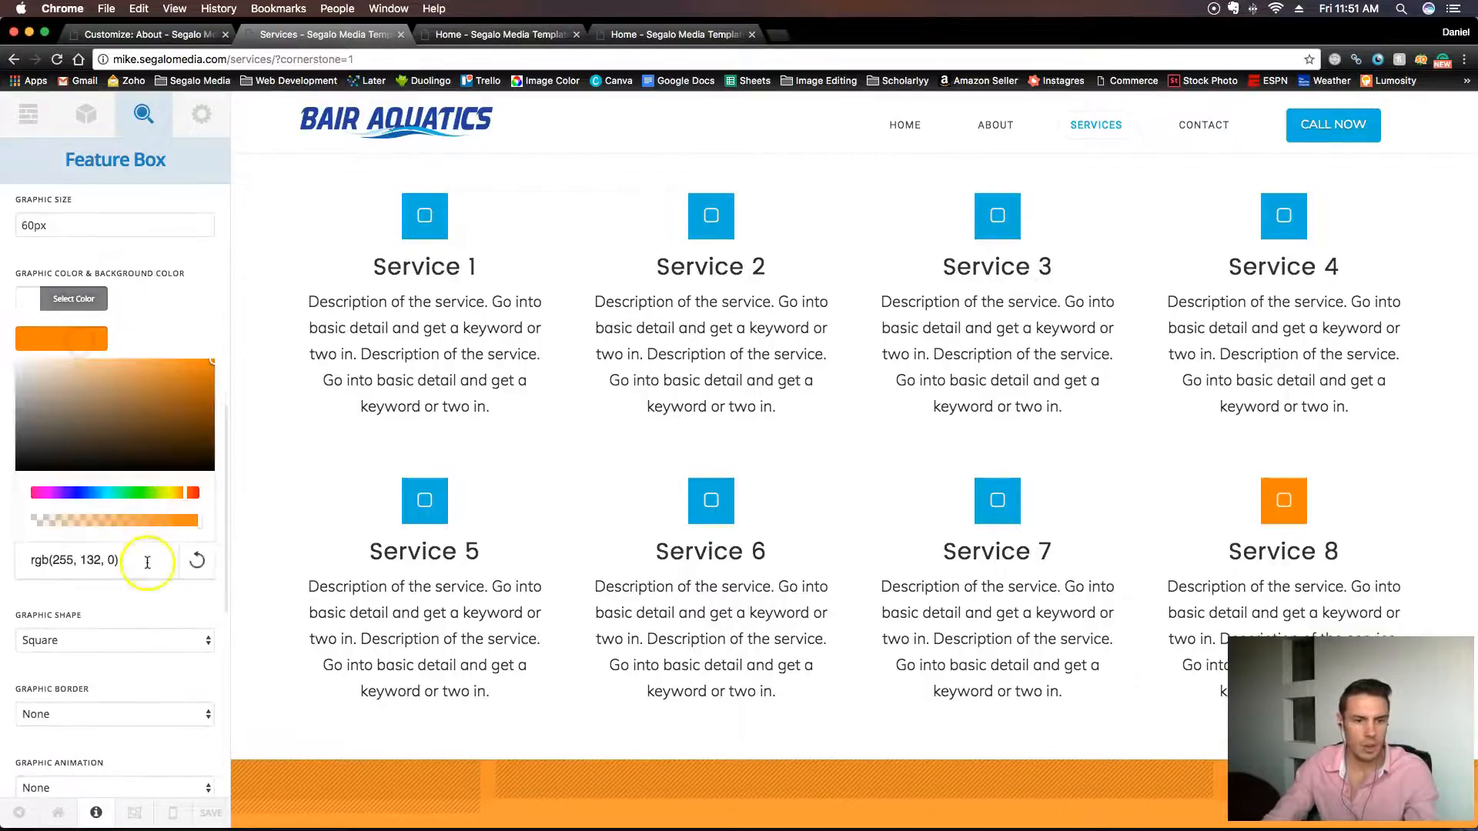
left_click(608, 544)
Look through the rest of the Services page, examining the testimonial bands and the individual service descriptions.
scroll(607, 545, "down", 7)
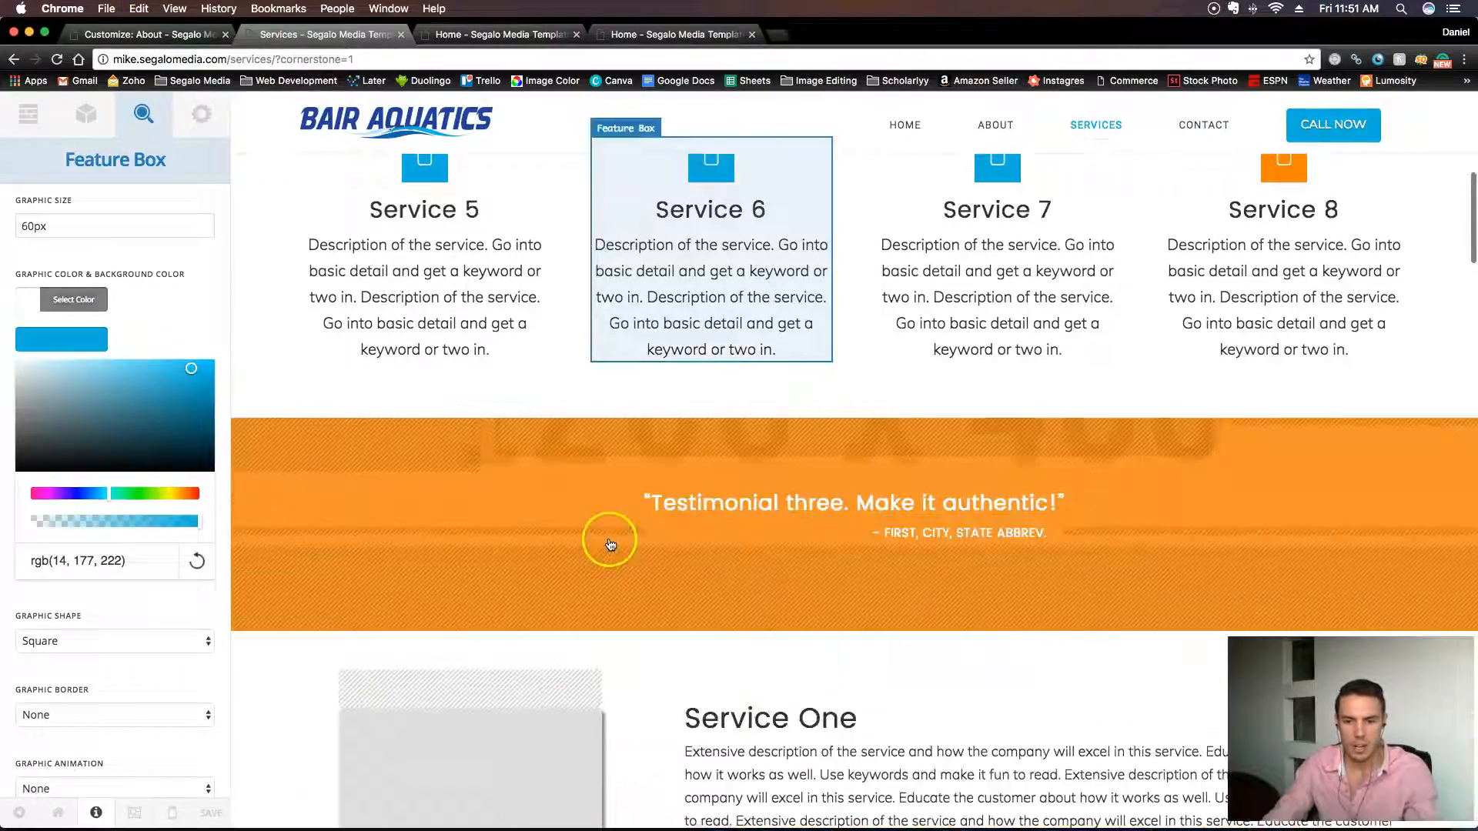
scroll(678, 419, "up", 5)
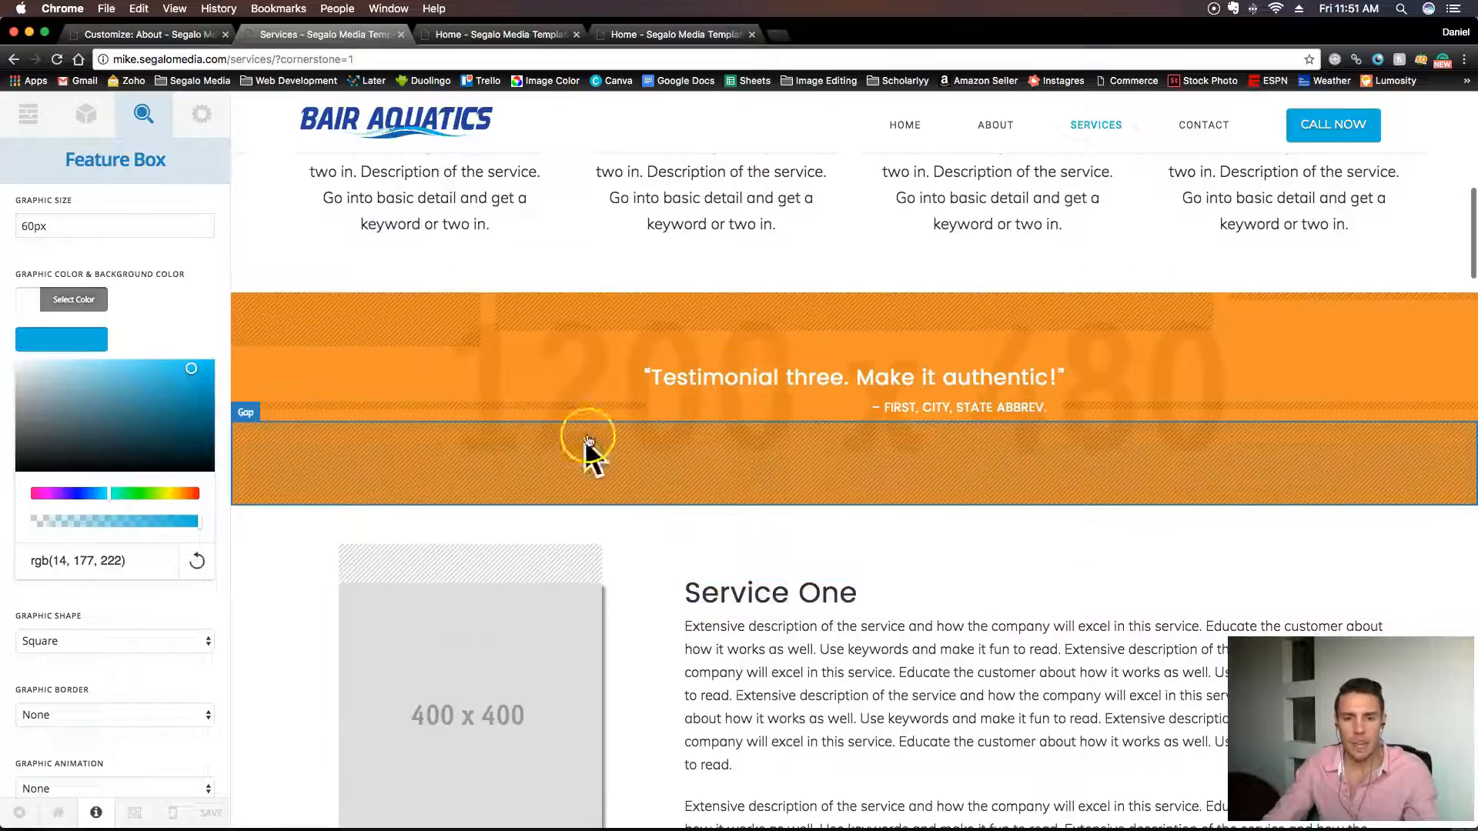
scroll(693, 488, "down", 10)
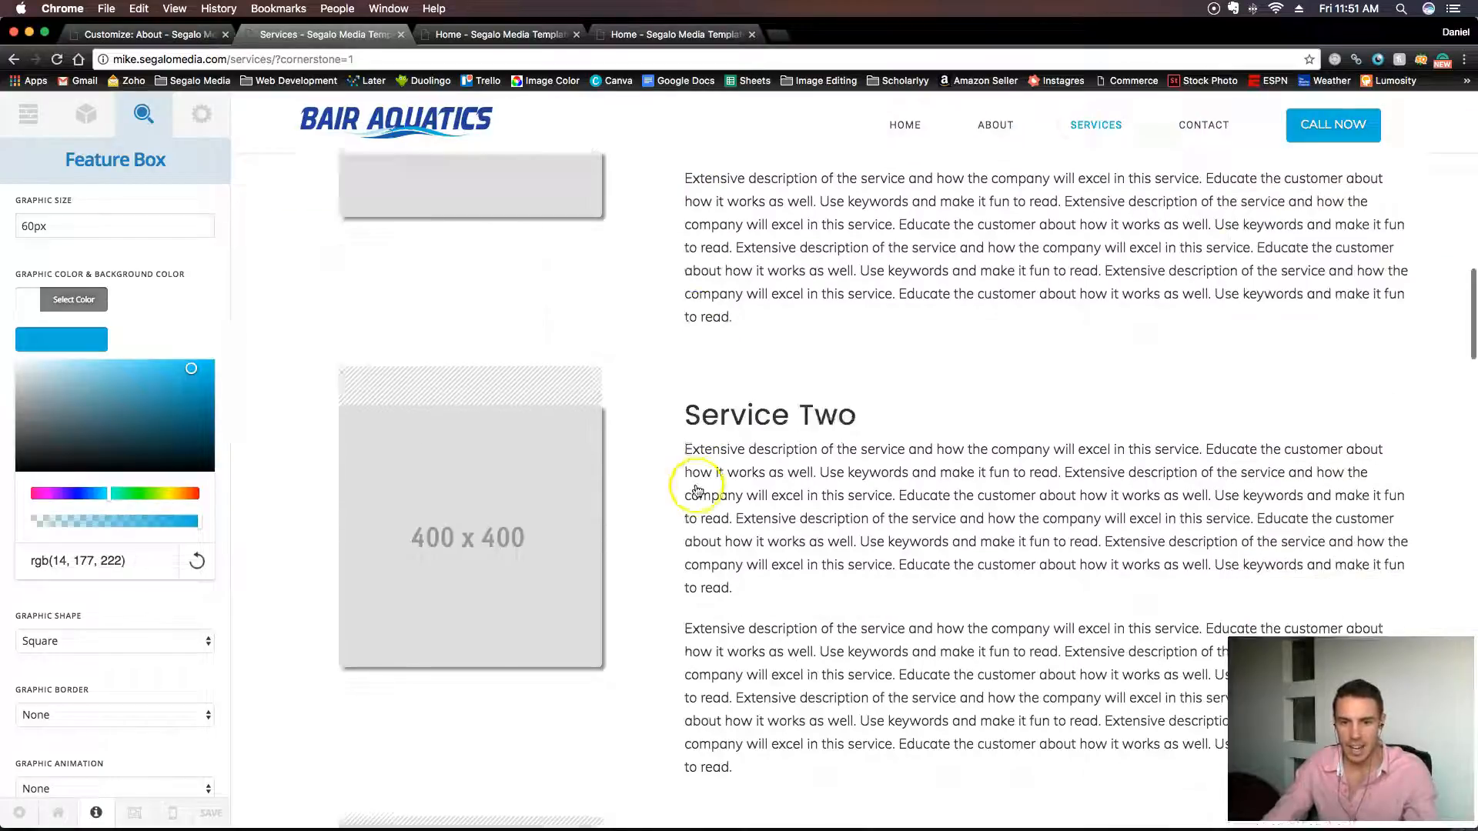
scroll(675, 505, "down", 10)
scroll(675, 508, "up", 6)
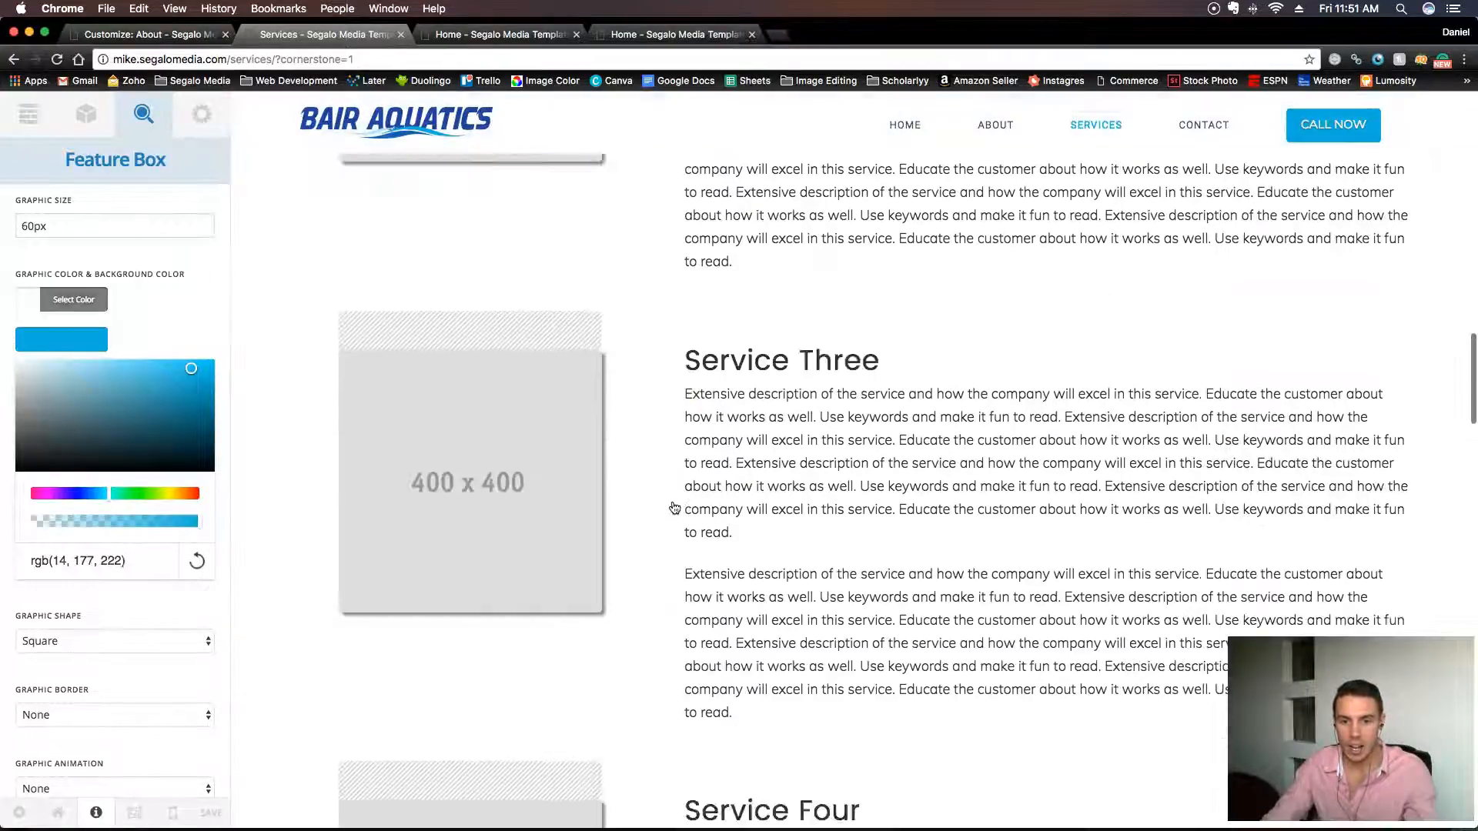
scroll(675, 510, "down", 5)
scroll(675, 510, "down", 10)
scroll(664, 503, "up", 15)
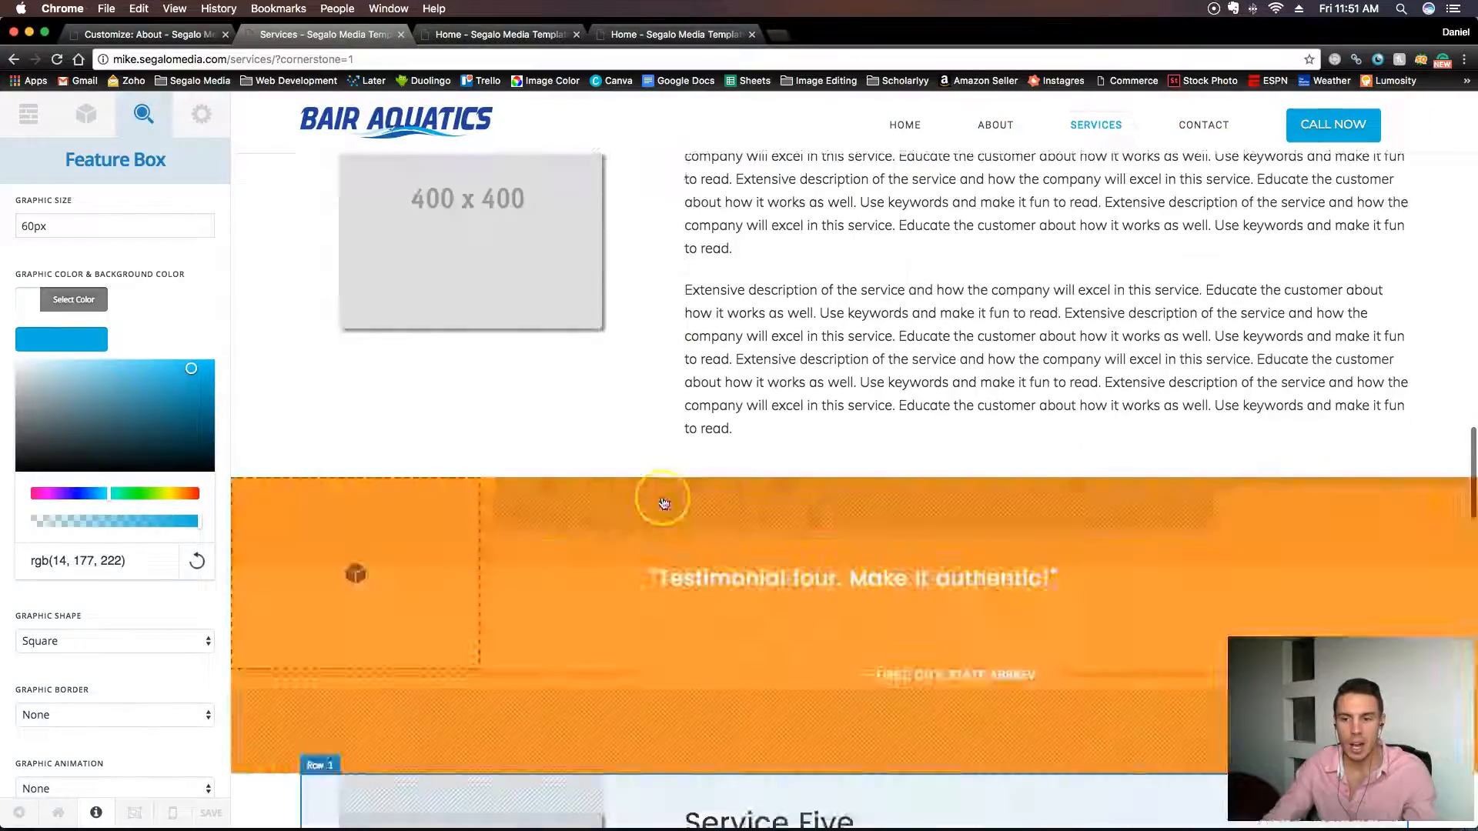
scroll(664, 504, "up", 15)
scroll(666, 505, "down", 10)
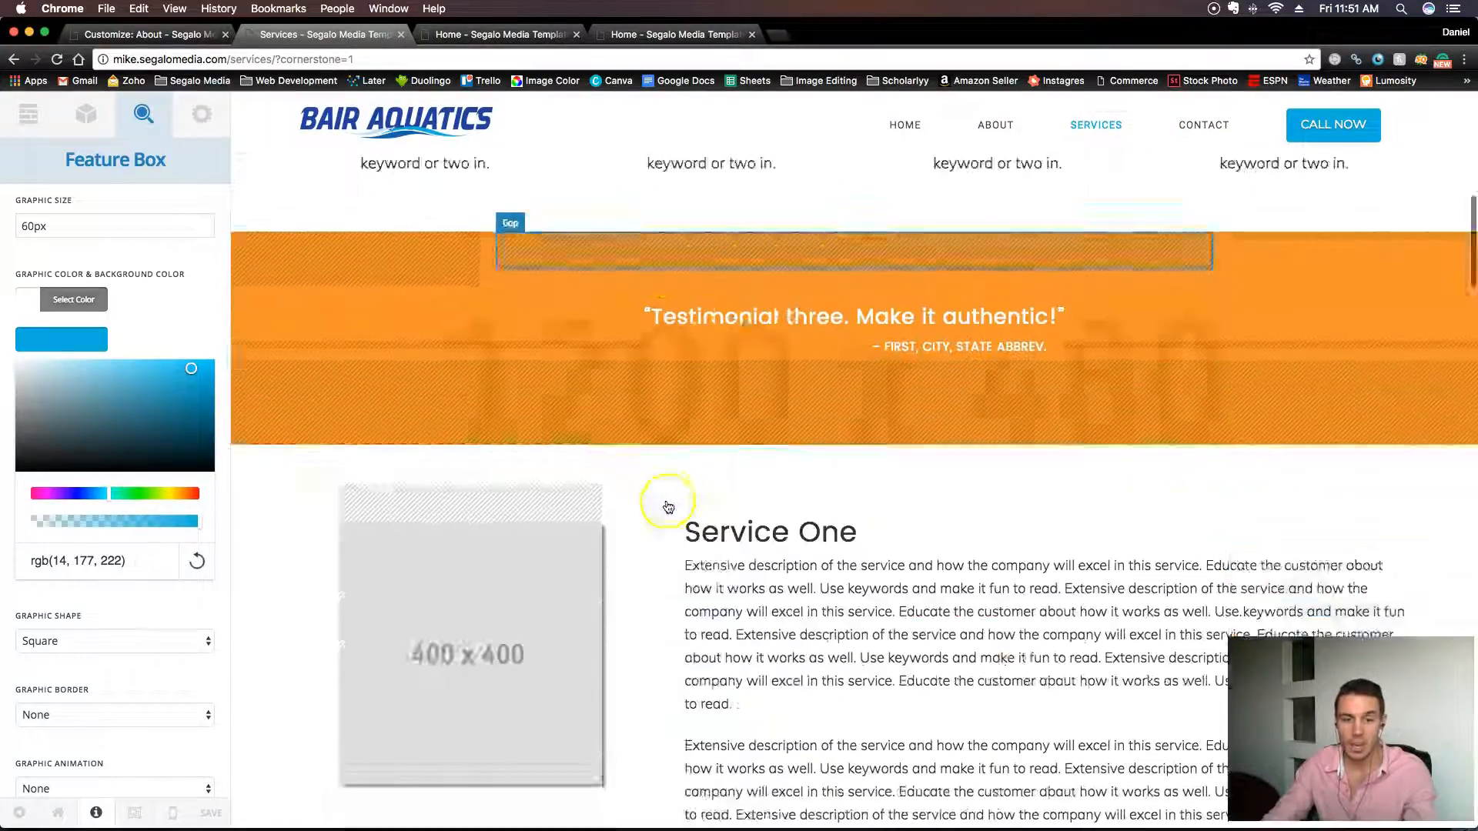
scroll(668, 505, "up", 5)
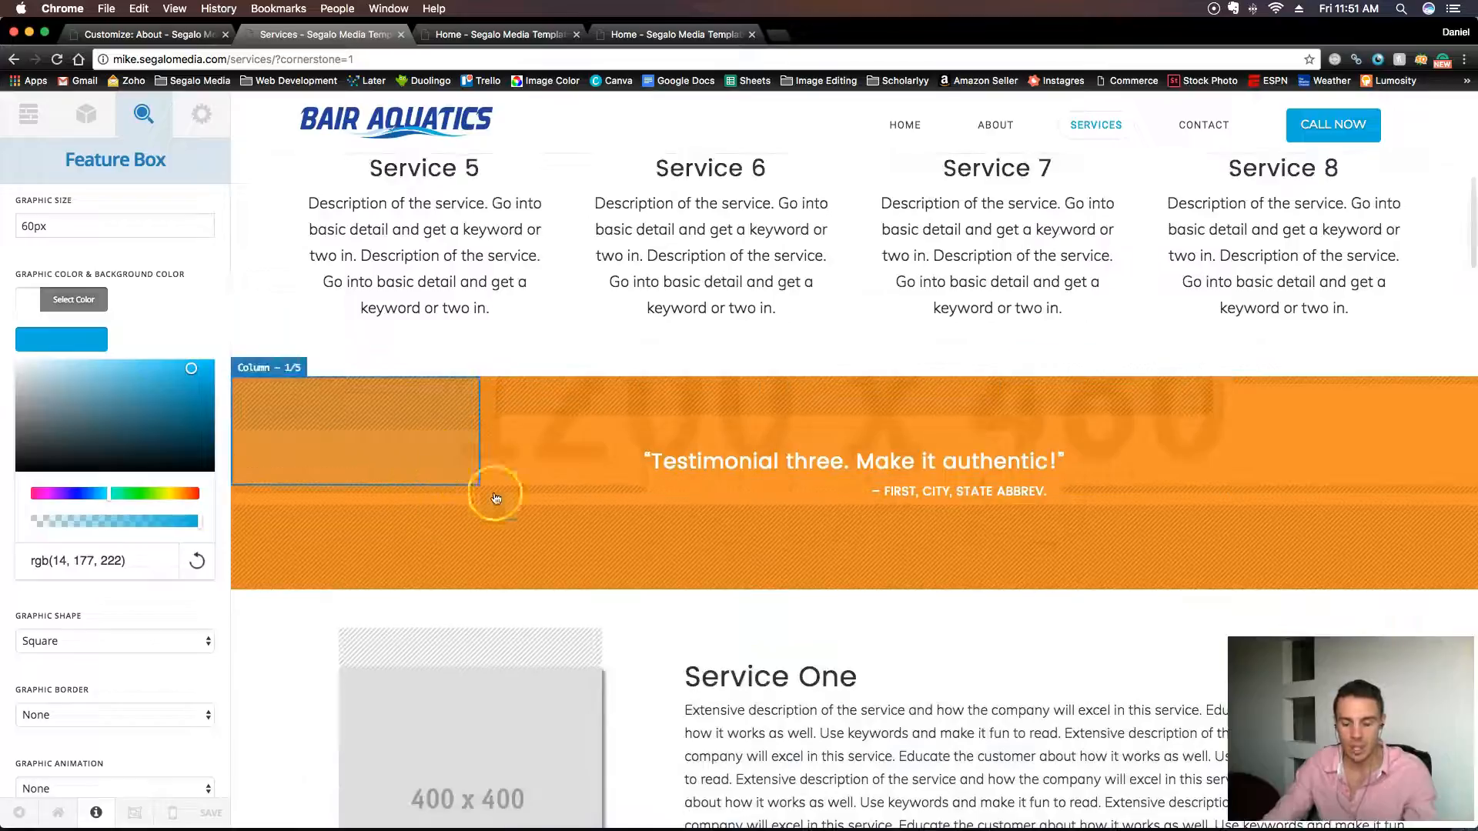
Close the two browser tabs that show the published Home page.
left_click(151, 34)
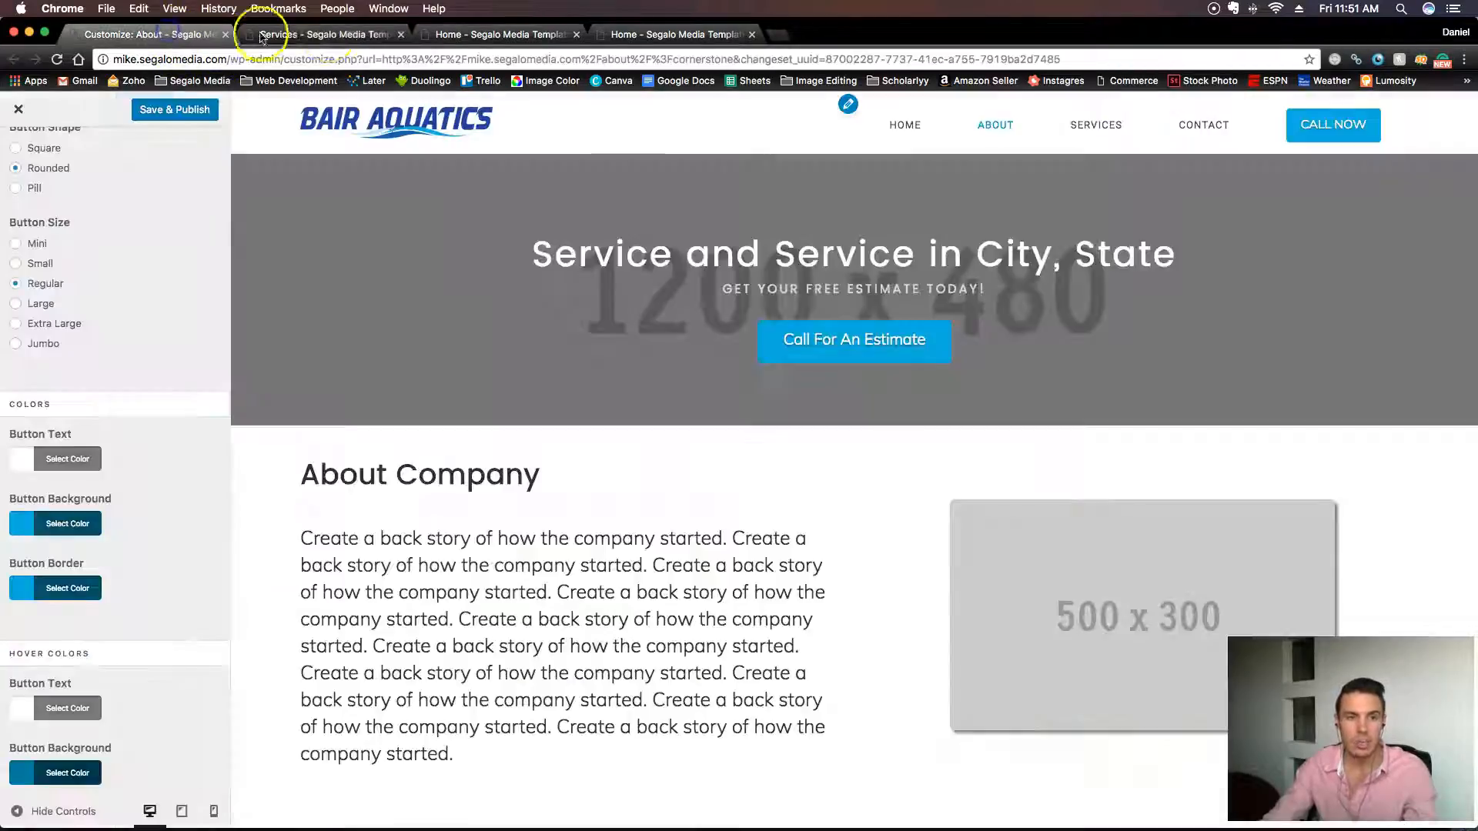
left_click(346, 35)
left_click(512, 35)
left_click(637, 35)
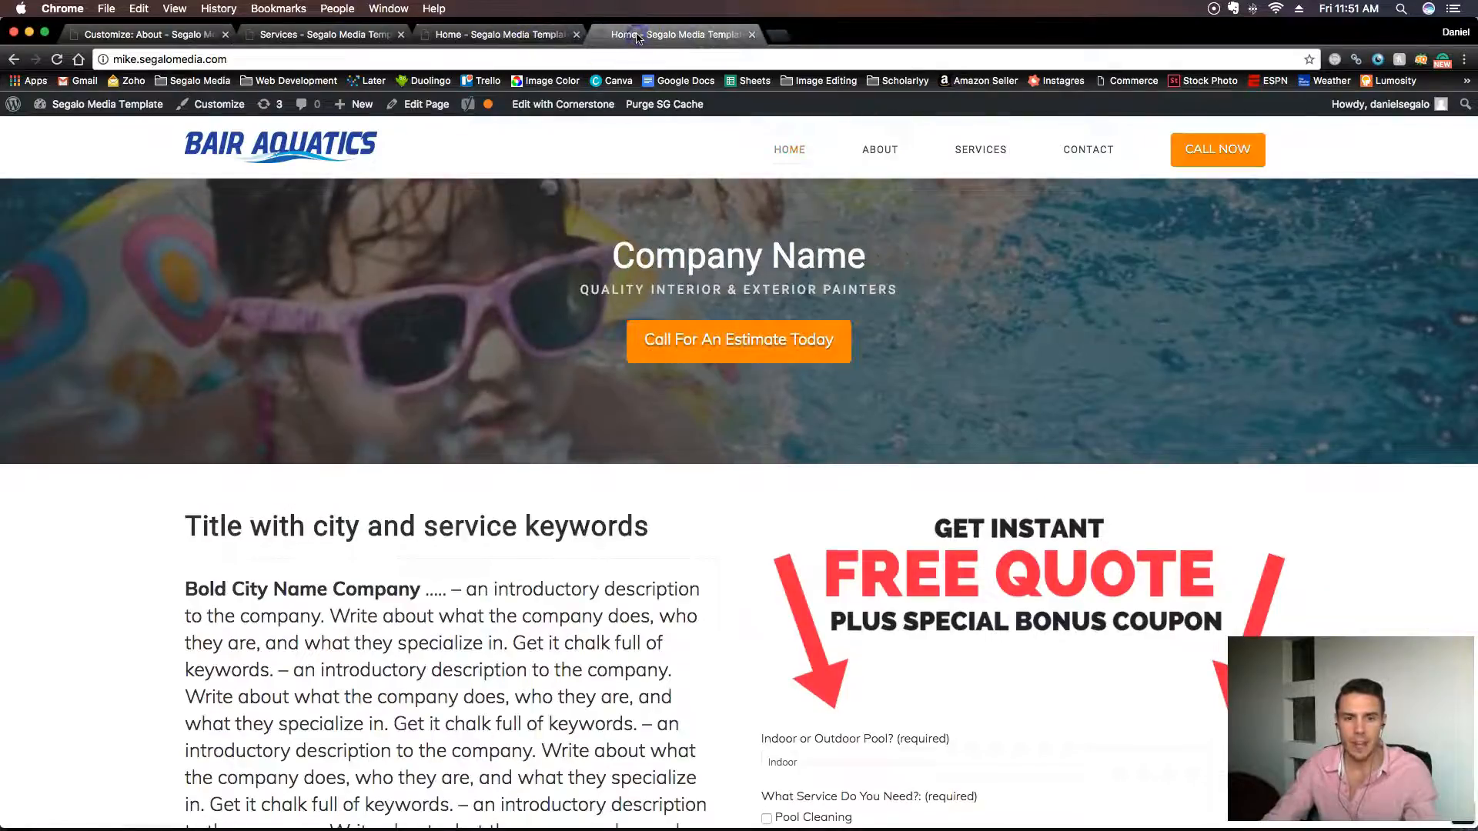
left_click(752, 35)
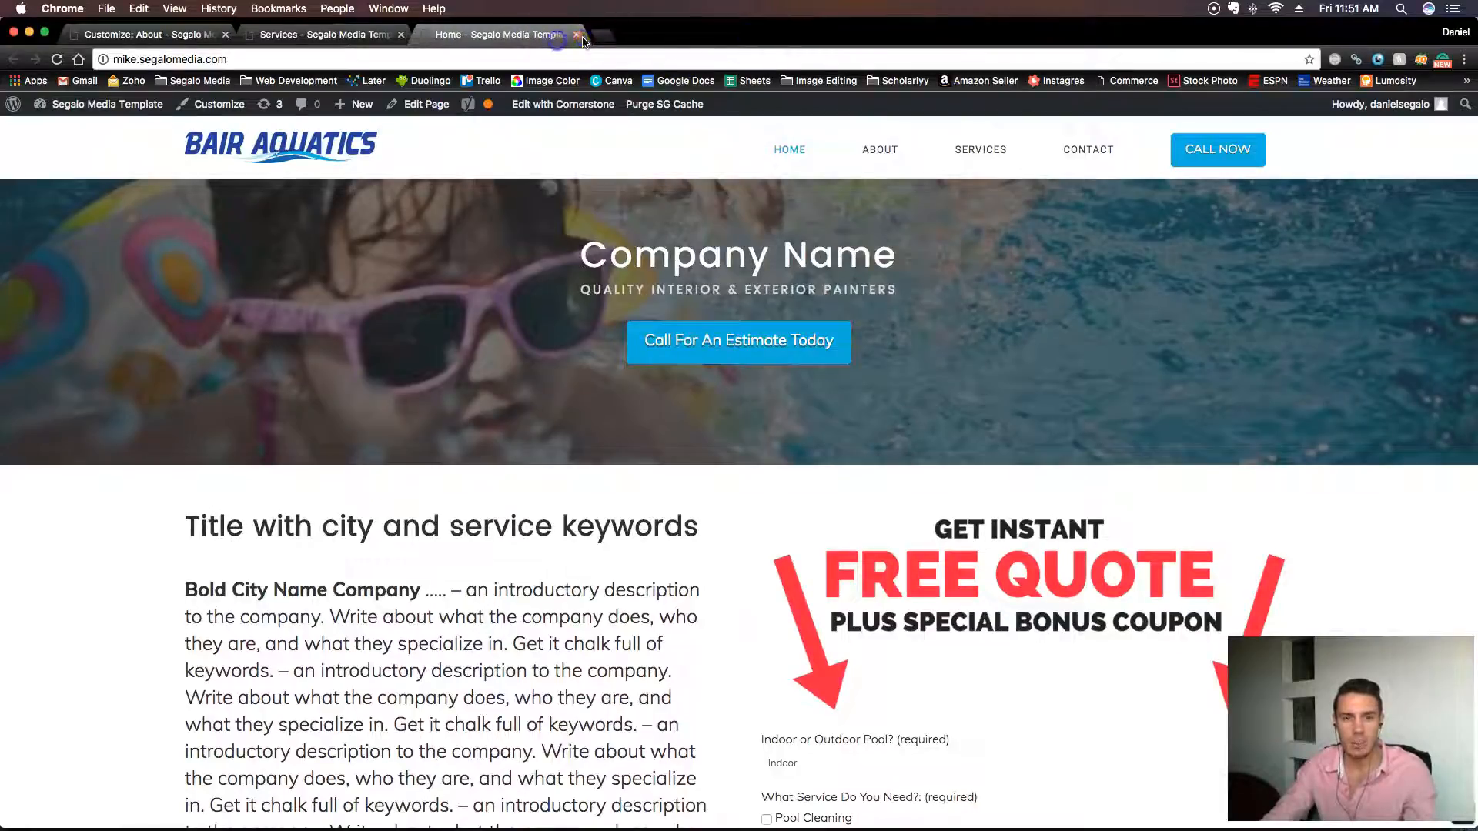
left_click(576, 35)
Open the Home page in the Cornerstone editor in a new browser tab, at mike.segalomedia.com/?cornerstone=1.
double_click(259, 59)
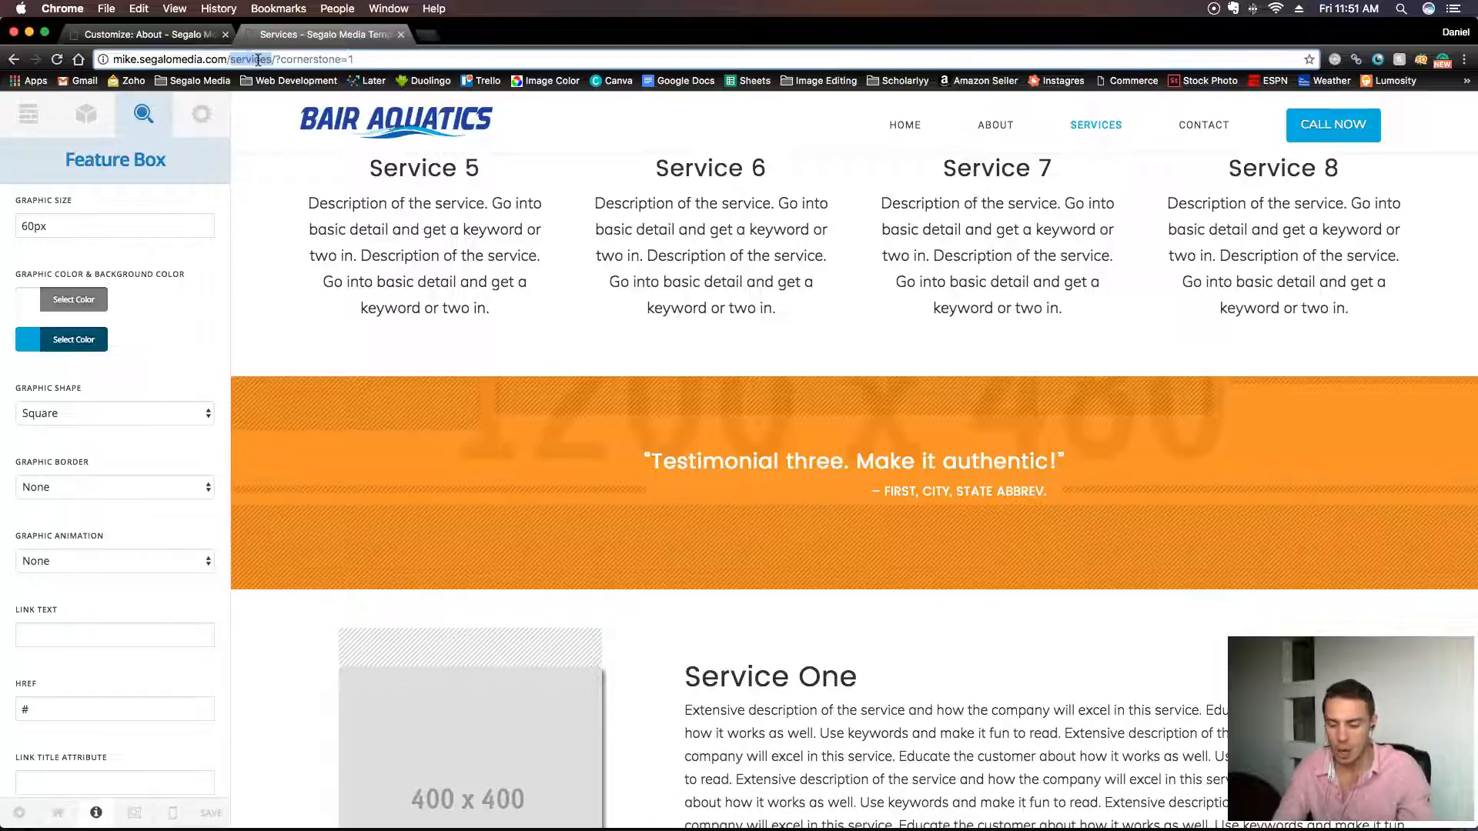
key("BackSpace")
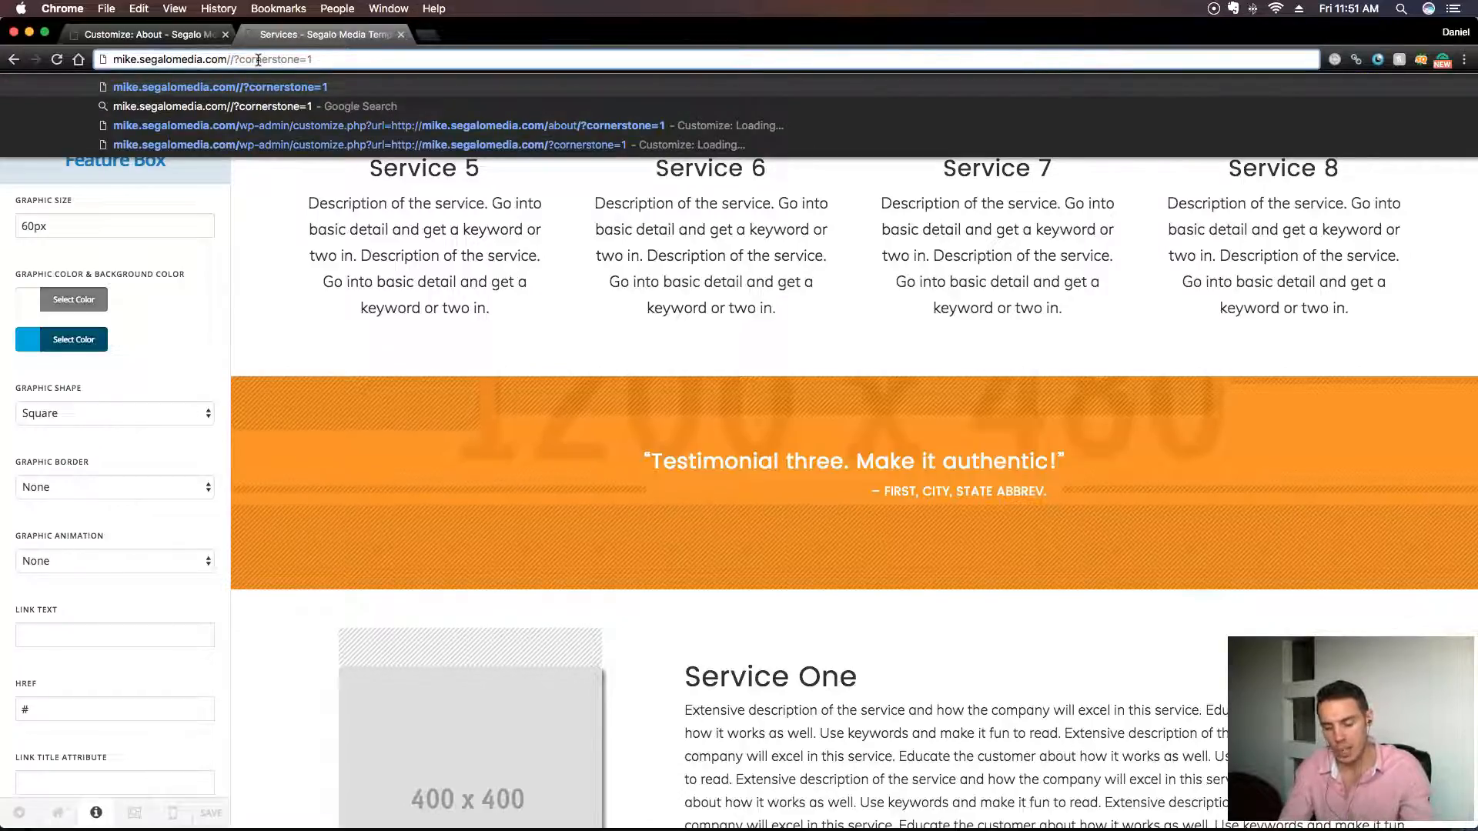
key("super+Return")
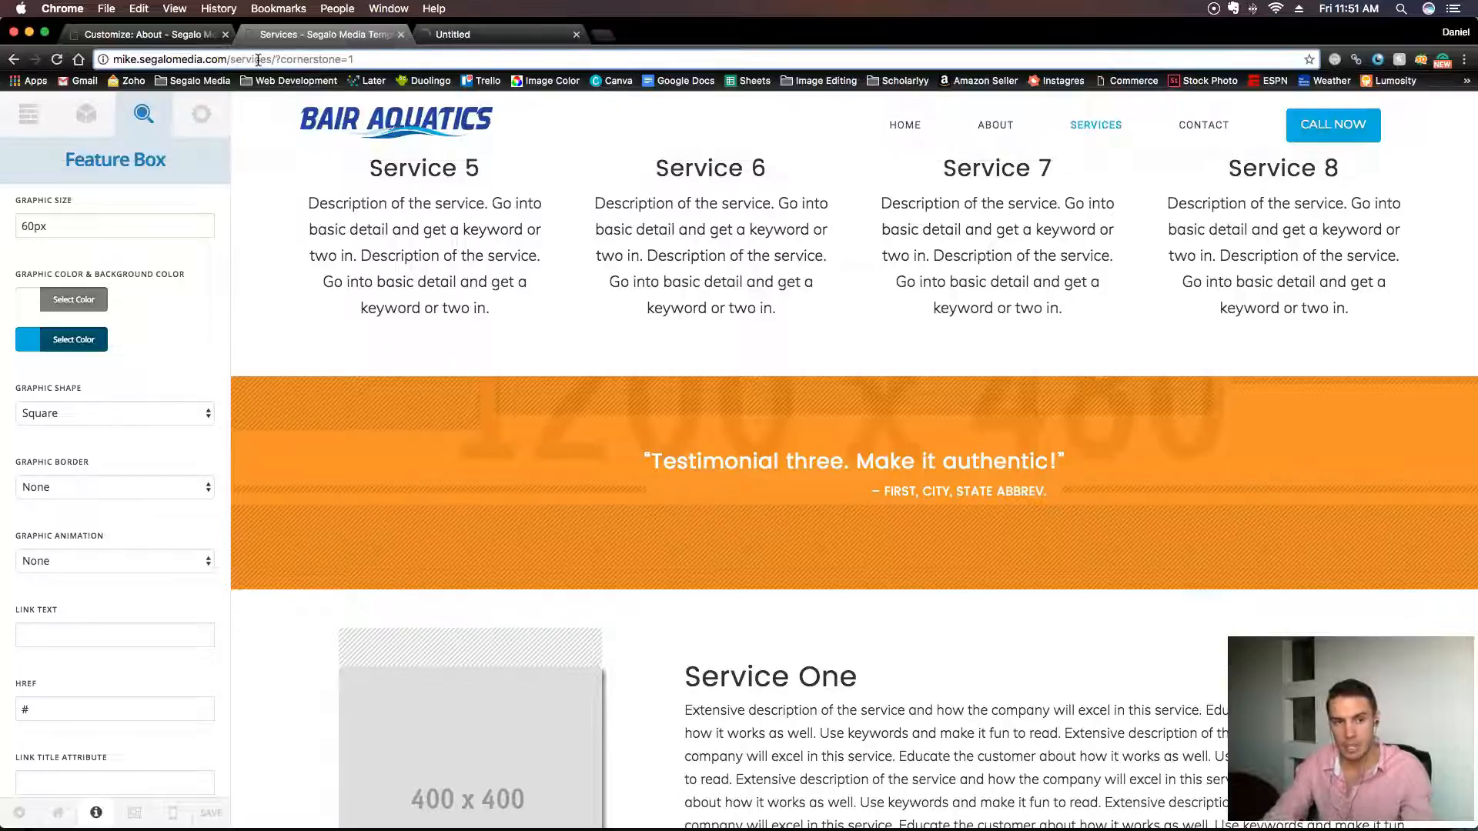
left_click(469, 35)
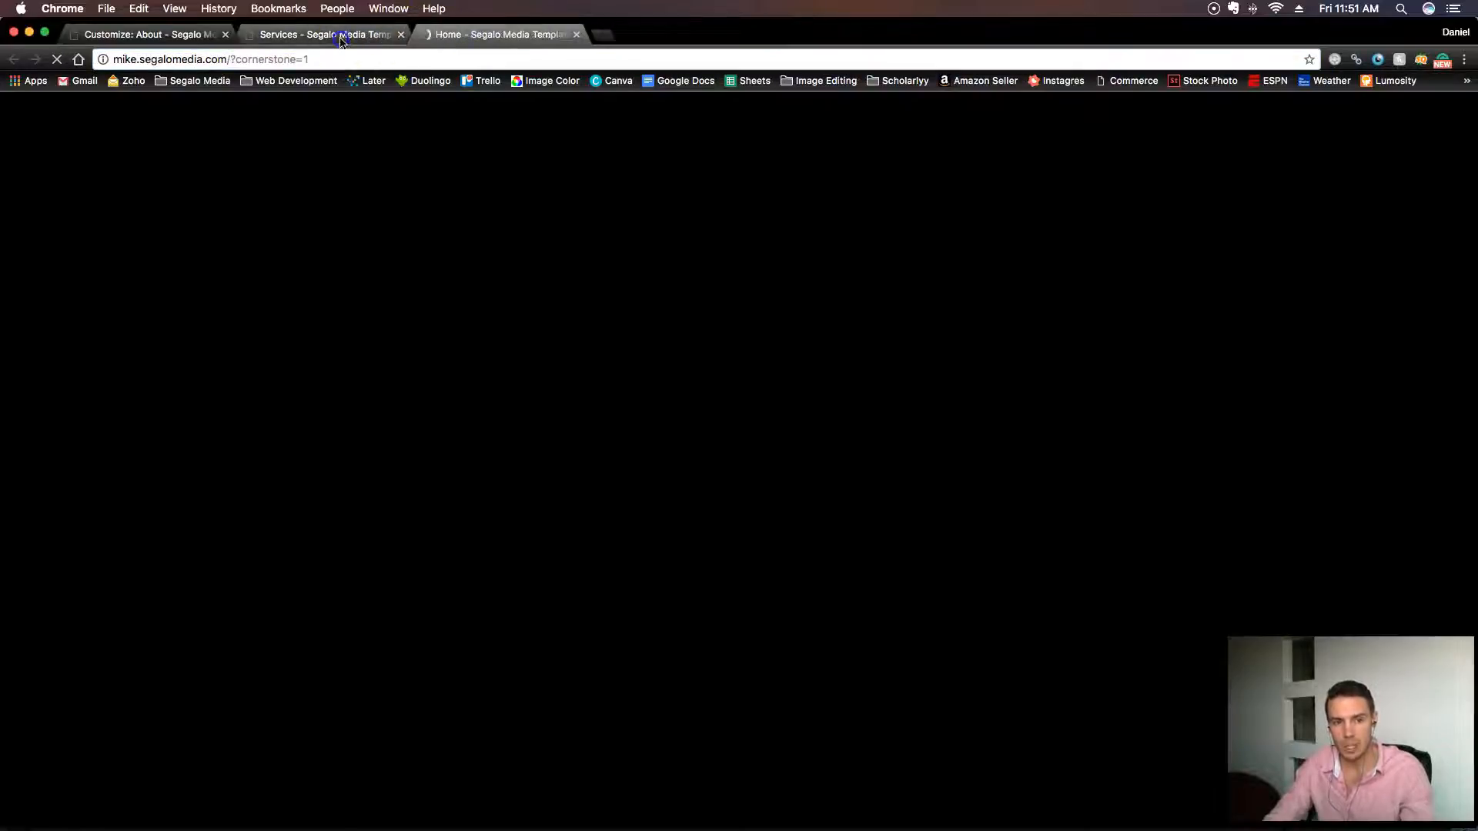
left_click(341, 36)
left_click(505, 35)
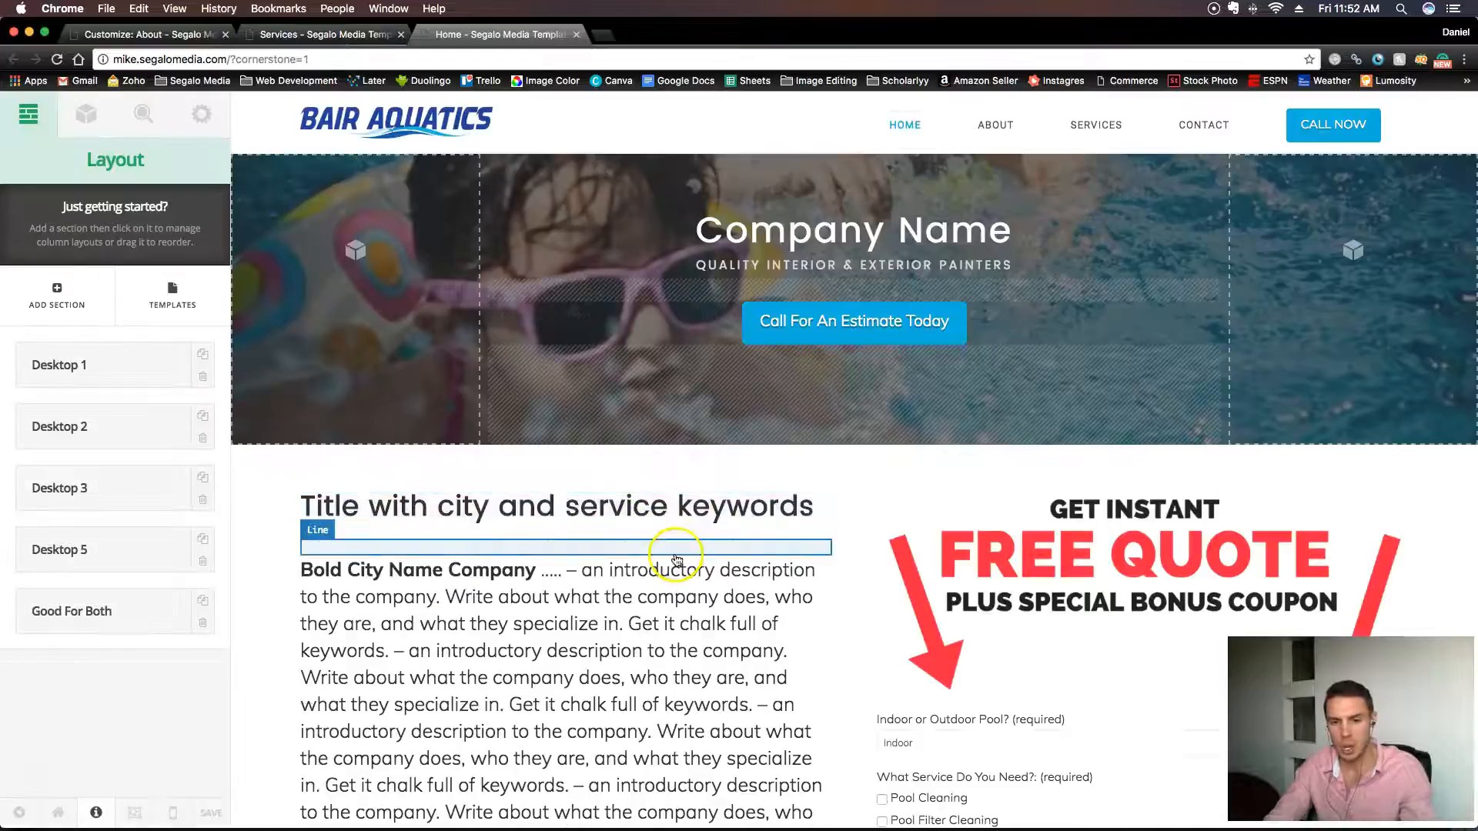
Copy the background color rgba(14, 176, 221, 0.63) from the Home page's testimonial 1 row.
scroll(675, 558, "down", 5)
scroll(675, 558, "down", 15)
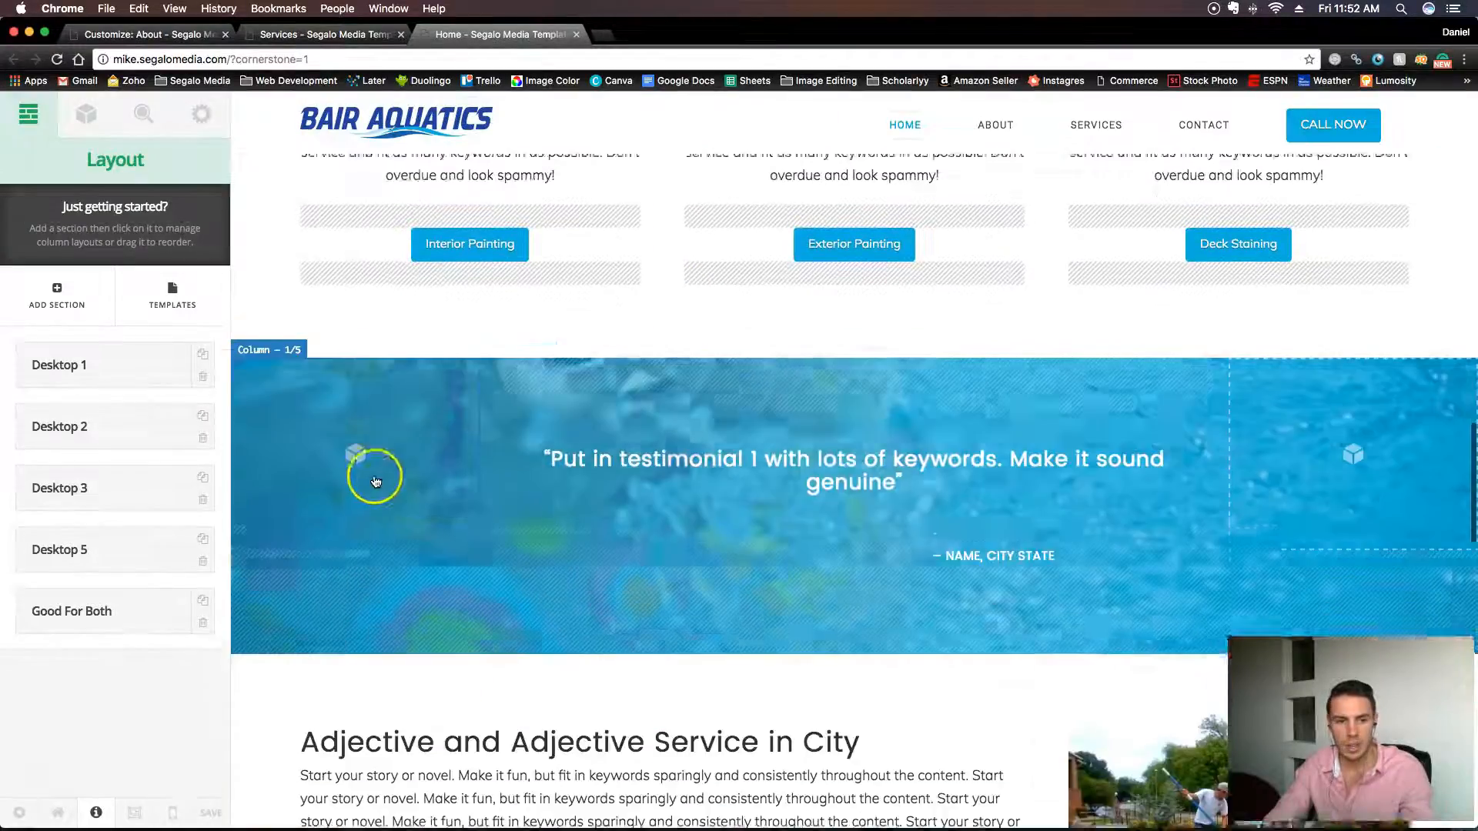
left_click(375, 483)
left_click(119, 198)
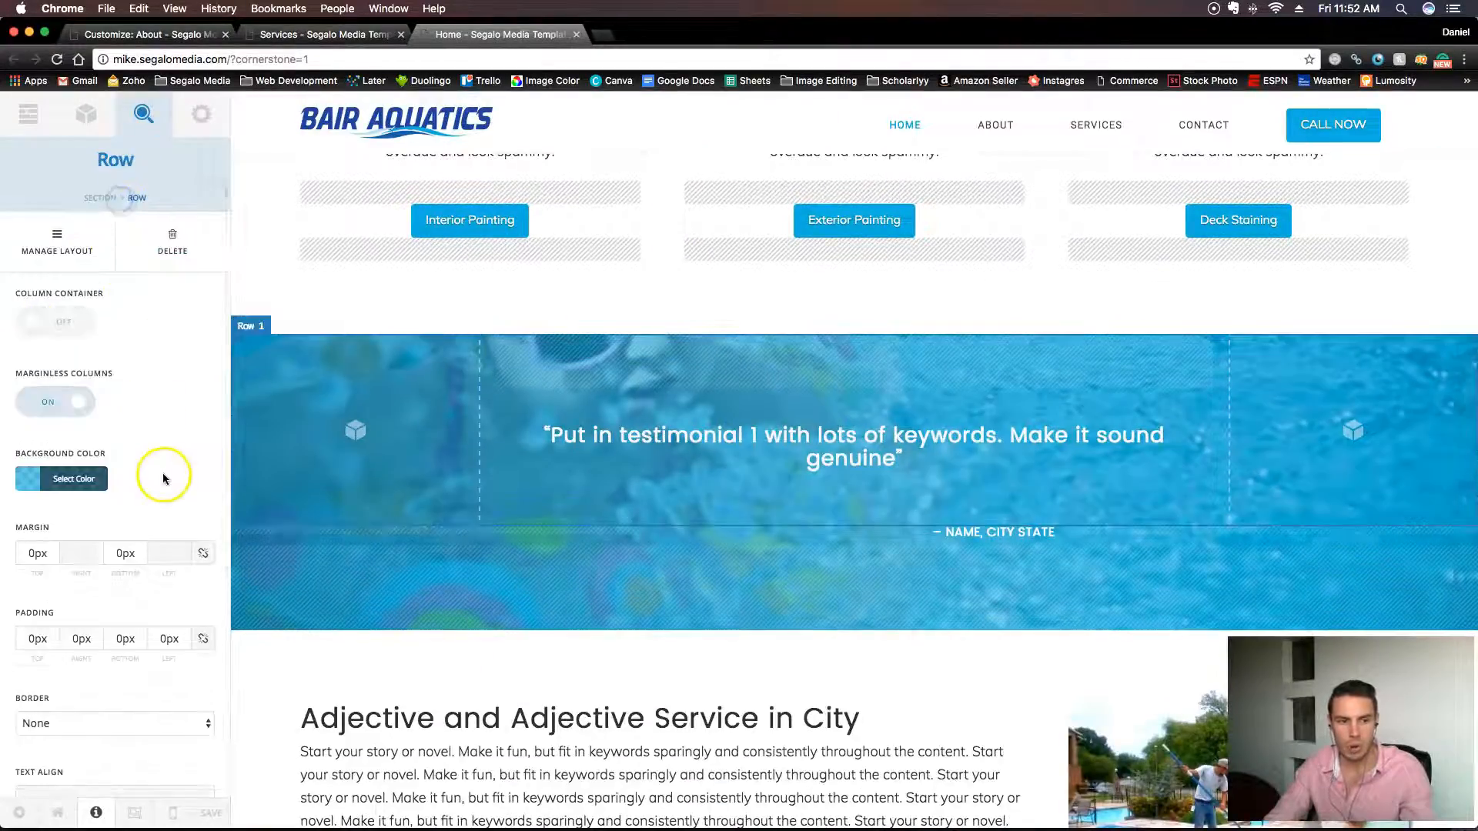
left_click(89, 460)
scroll(139, 501, "down", 3)
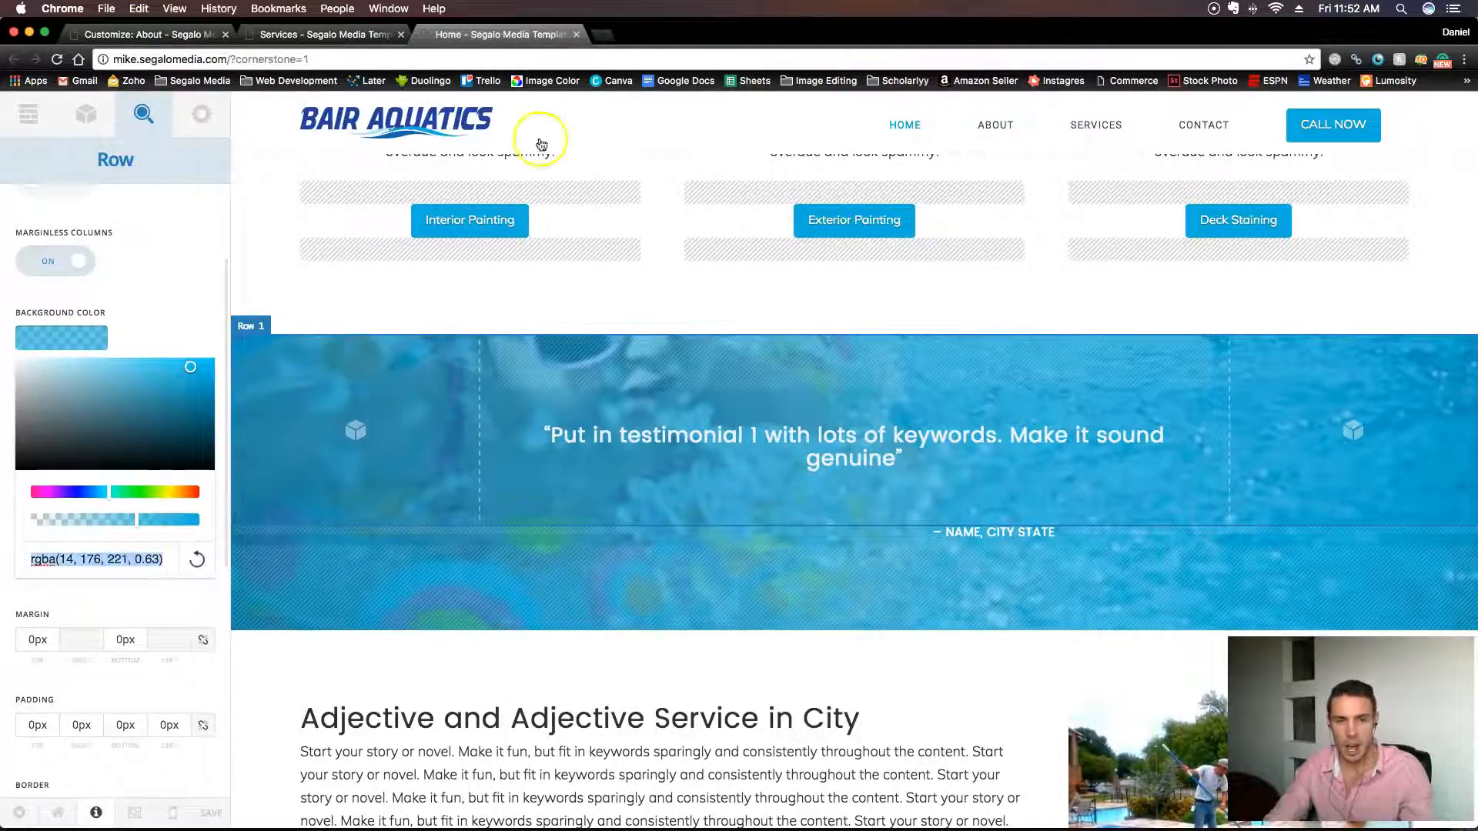
On the Services page, set the background color of testimonial three's quote row to rgba(14, 176, 221, 0.63).
left_click(320, 34)
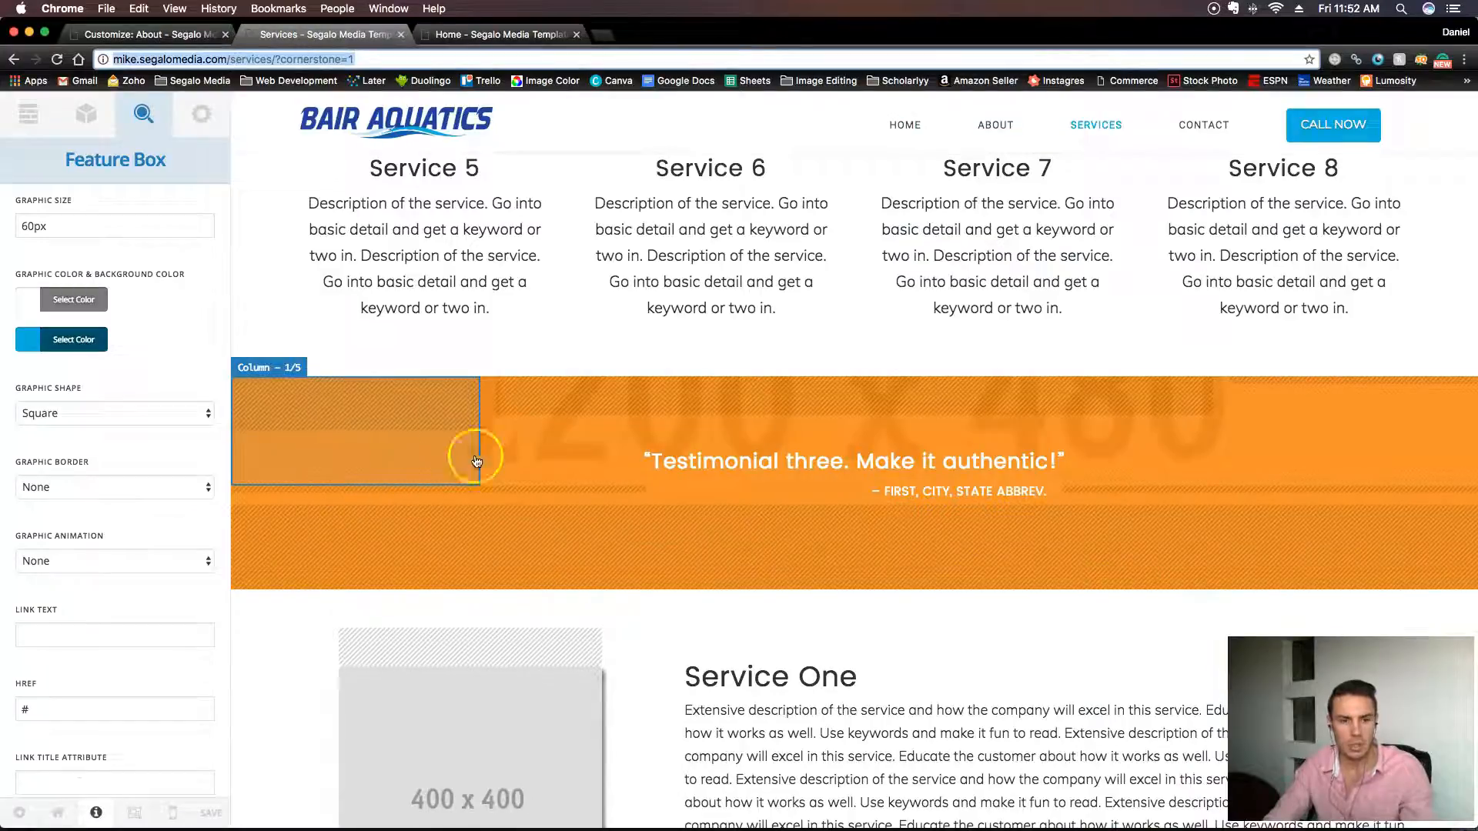
left_click(386, 458)
left_click(121, 202)
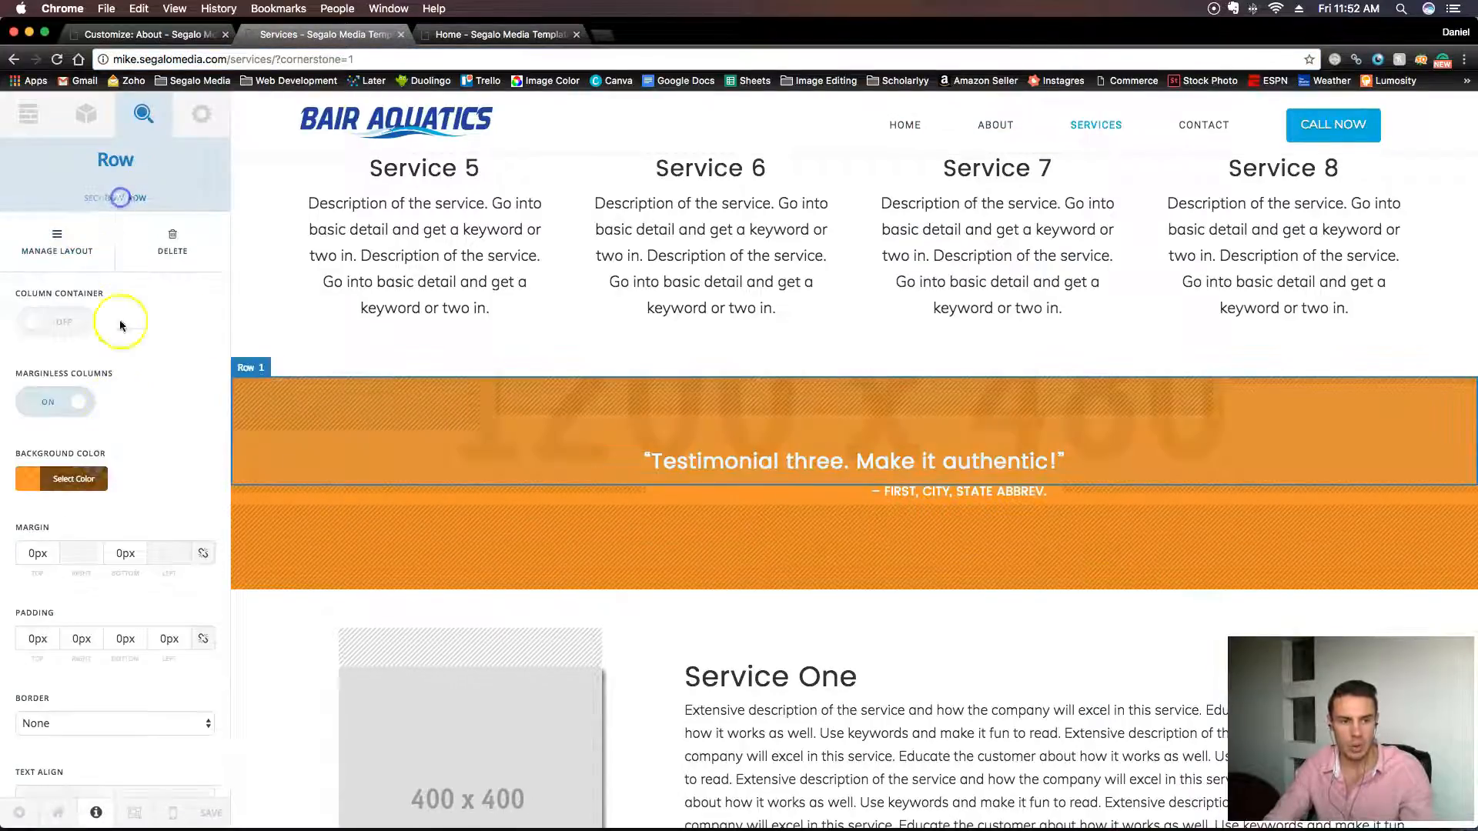
left_click(97, 478)
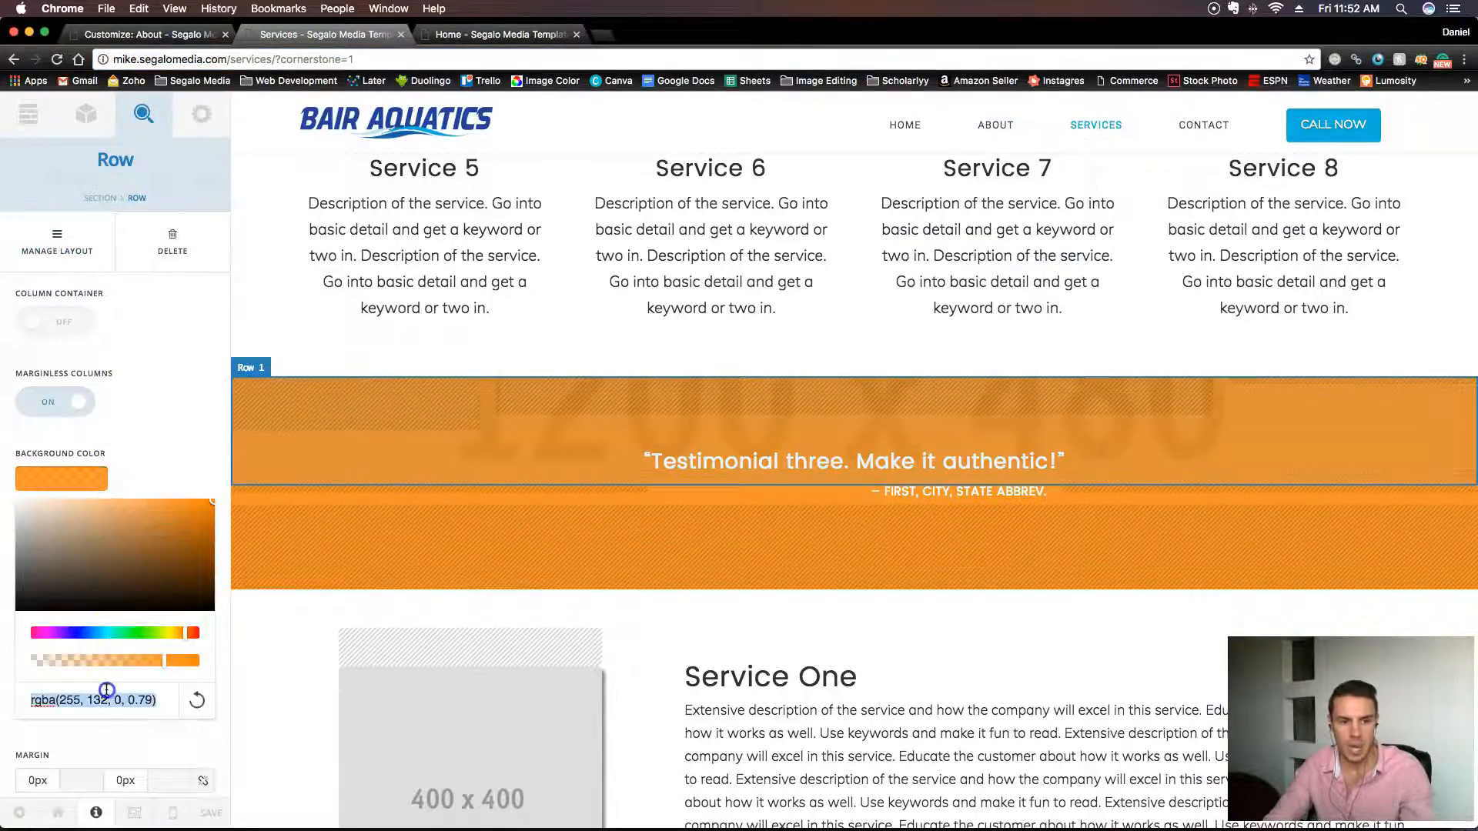
type("rgba(14, 176, 221, 0.63)")
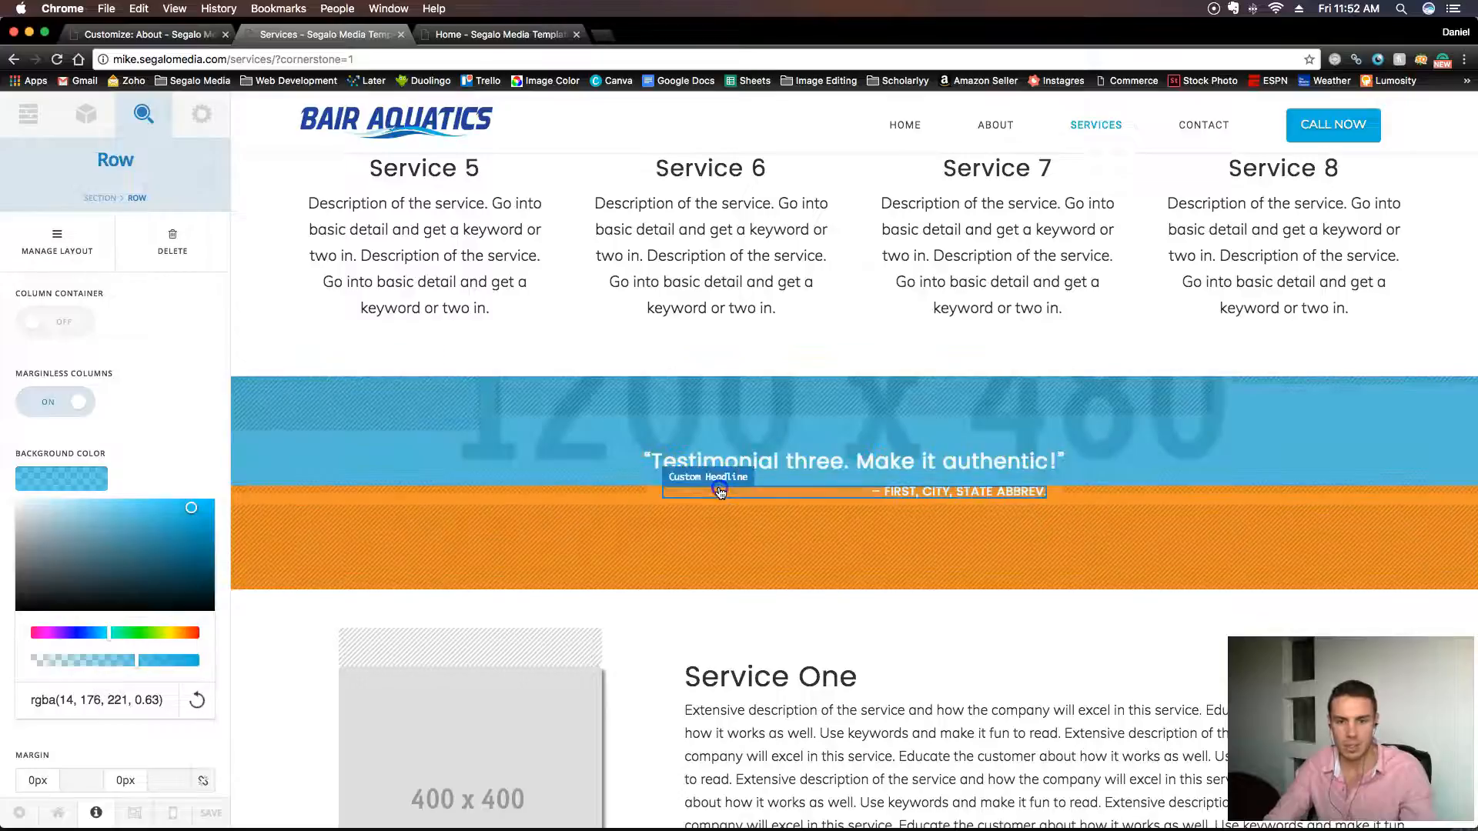
Set the background color of testimonial three's name-and-city row to rgba(14, 176, 221, 0.63).
left_click(720, 492)
left_click(76, 197)
left_click(94, 482)
scroll(139, 524, "down", 5)
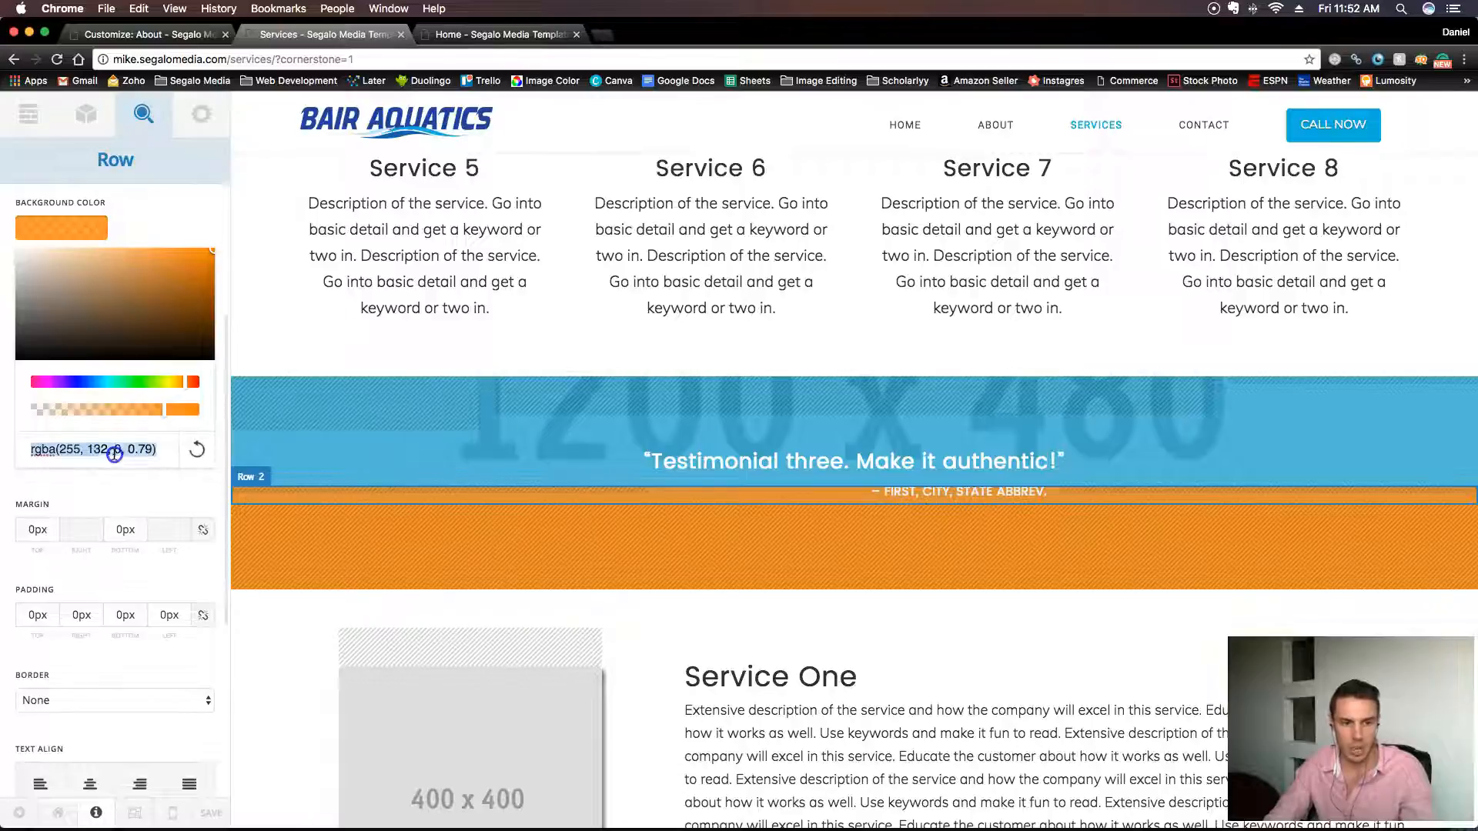
type("rgba(14, 176, 221, 0.63)")
Set the background color of the gap row beneath testimonial three to rgba(14, 176, 221, 0.63).
left_click(875, 570)
left_click(101, 198)
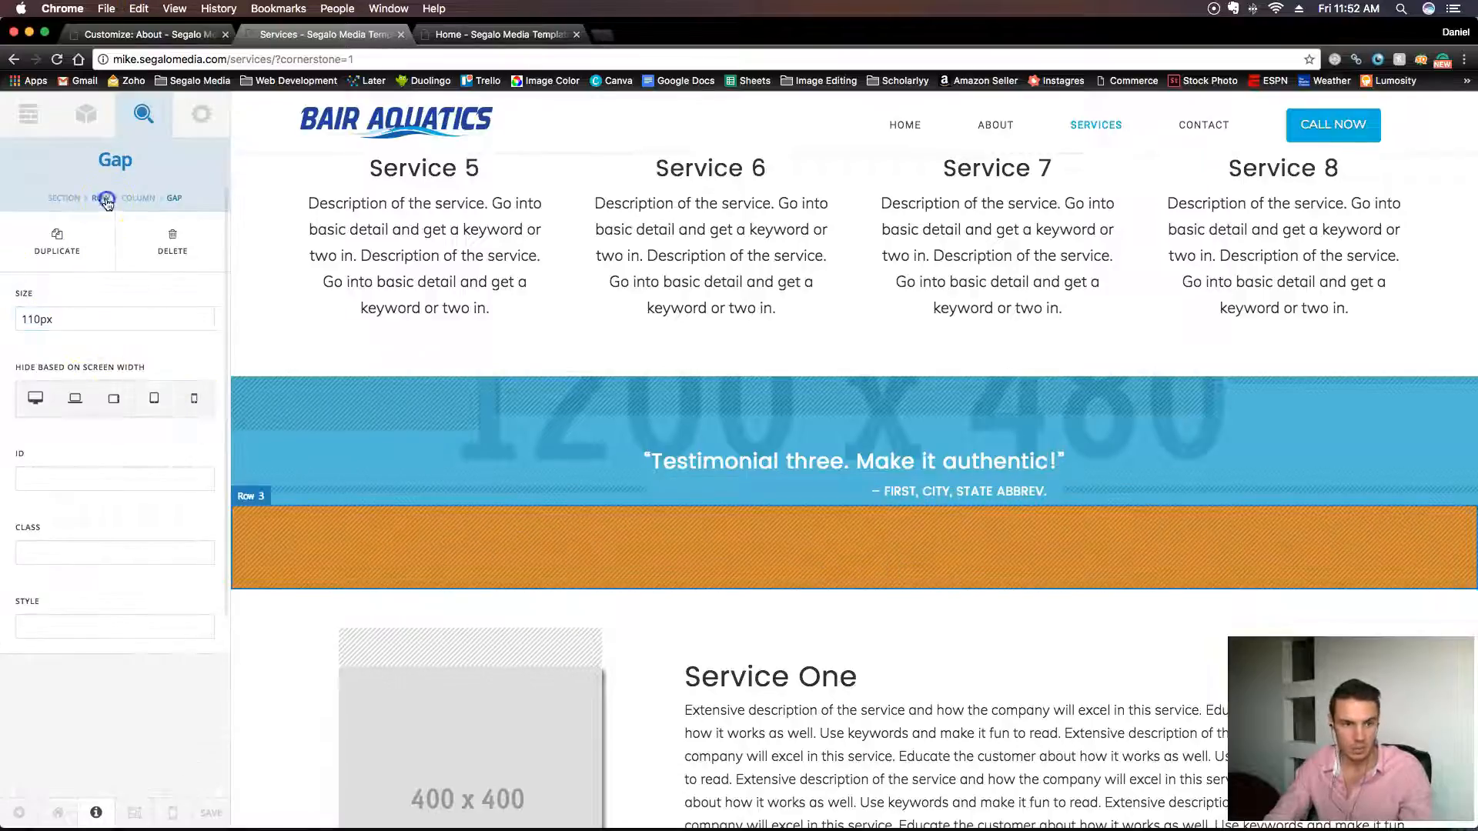
left_click(87, 478)
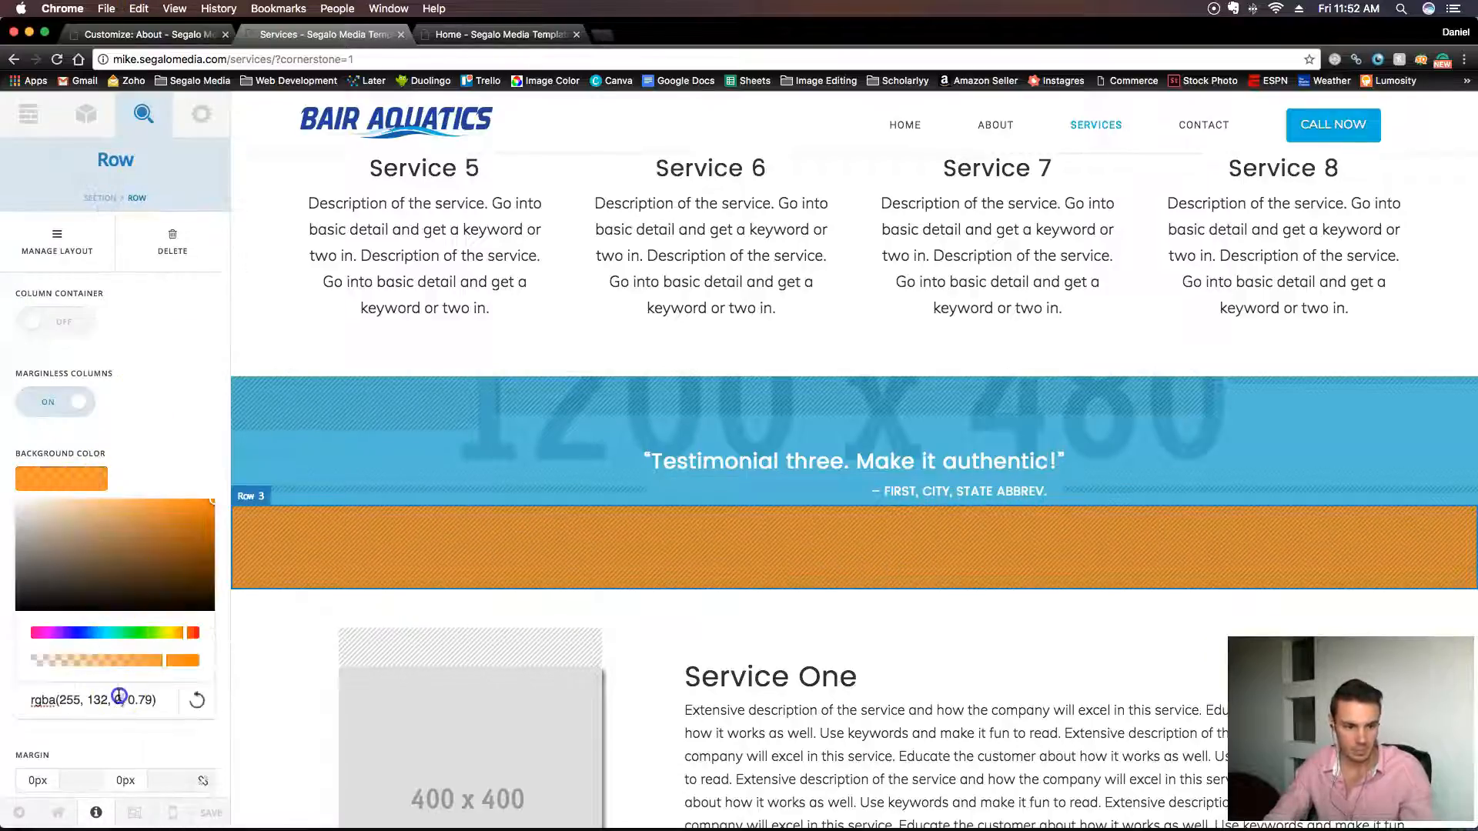
key("super+v")
Set the background color of testimonial four's quote row to rgba(14, 176, 221, 0.63).
scroll(178, 682, "down", 8)
scroll(451, 645, "down", 3)
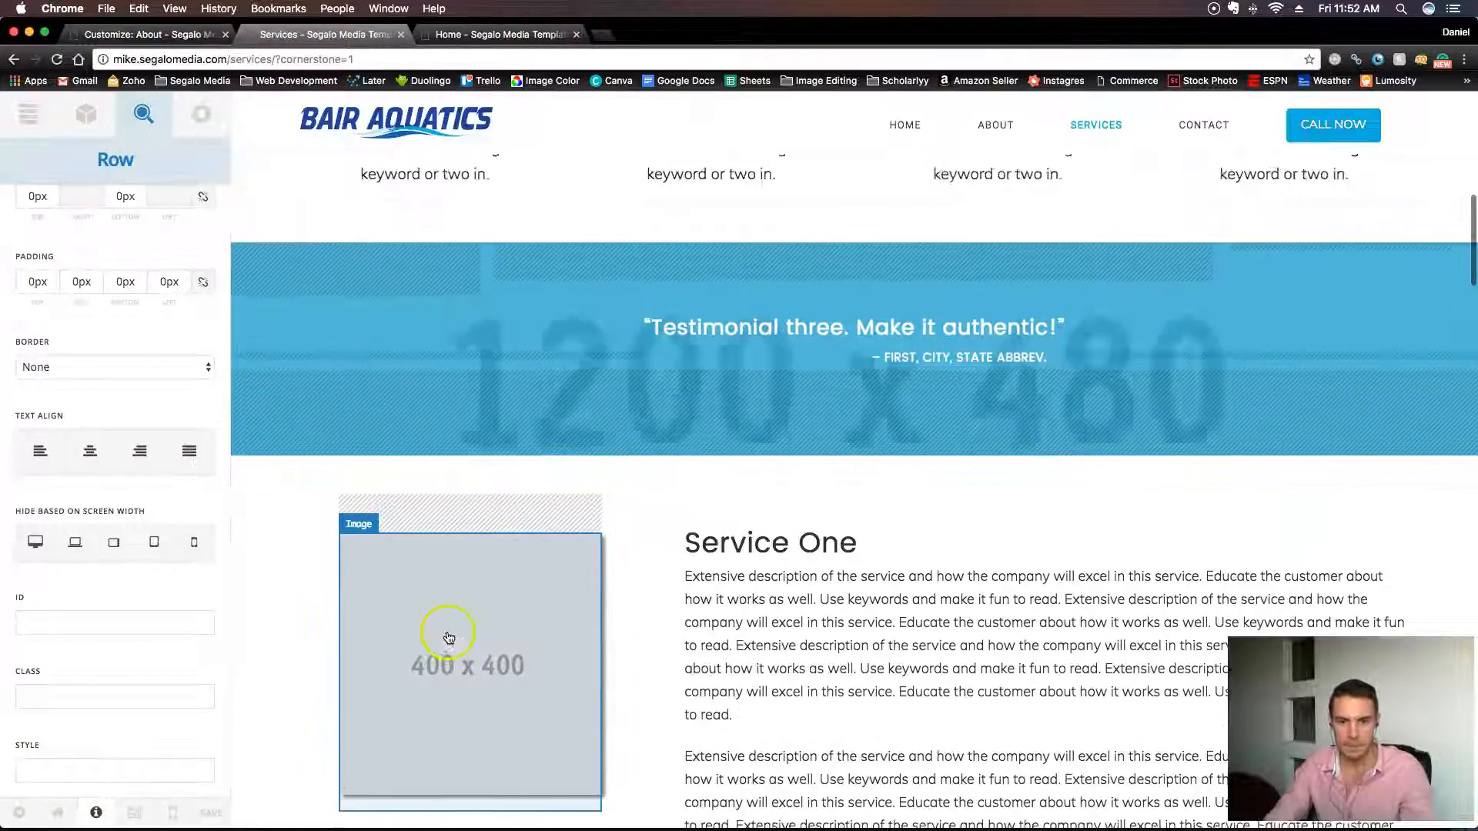
scroll(883, 360, "down", 10)
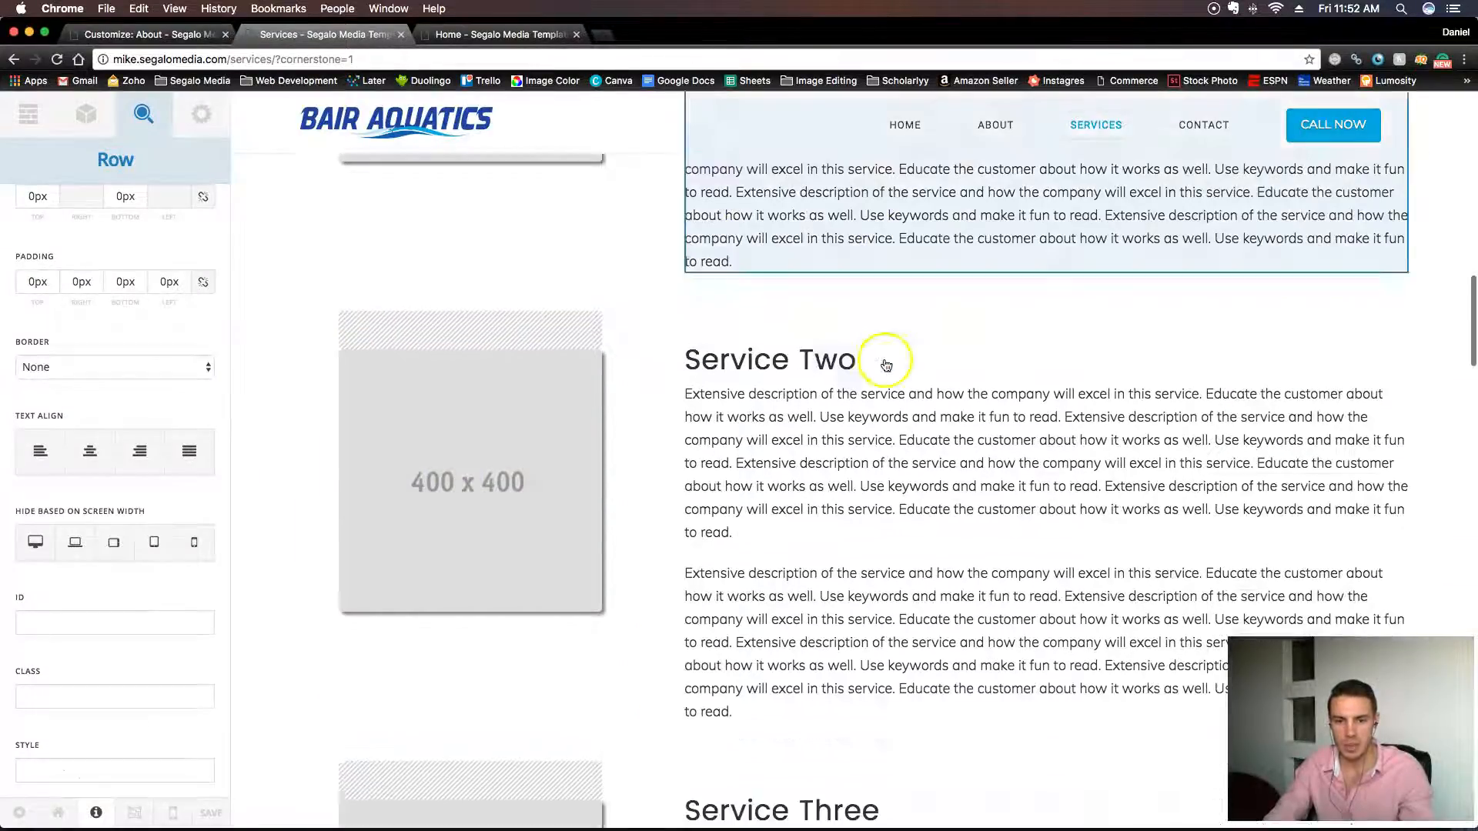
scroll(885, 367, "down", 15)
scroll(885, 370, "up", 5)
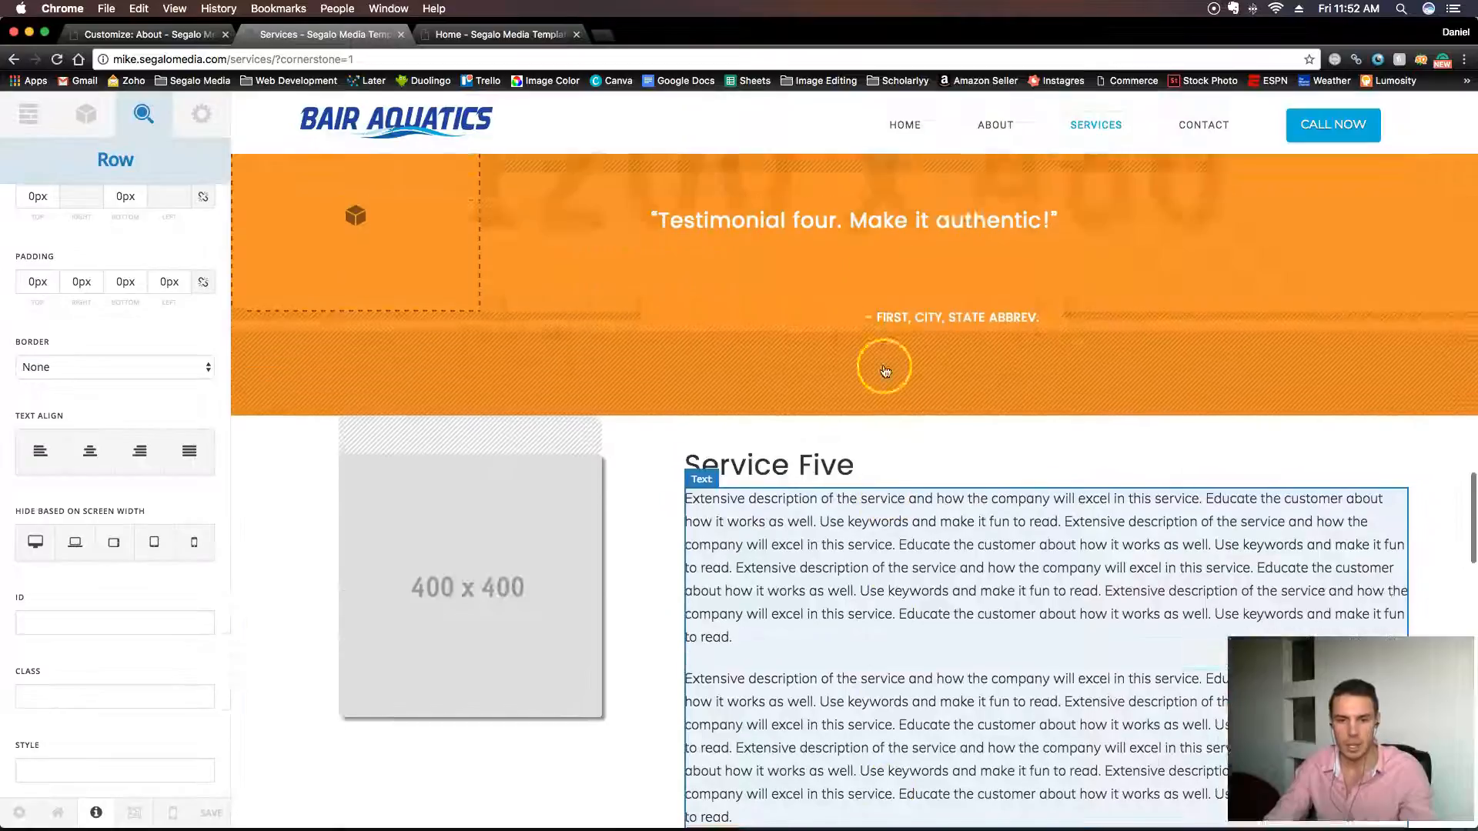
left_click(749, 465)
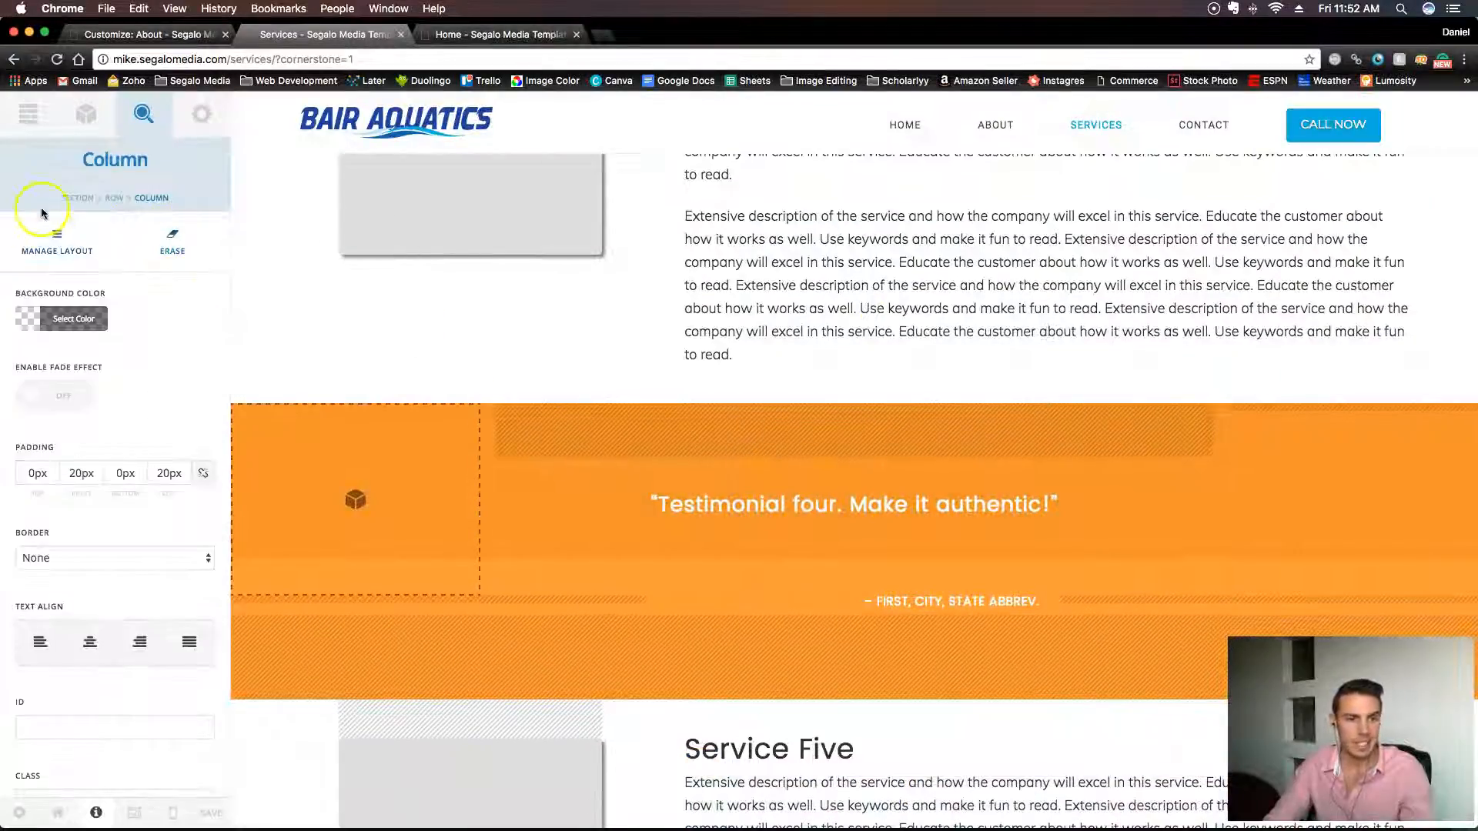
left_click(112, 197)
left_click(83, 485)
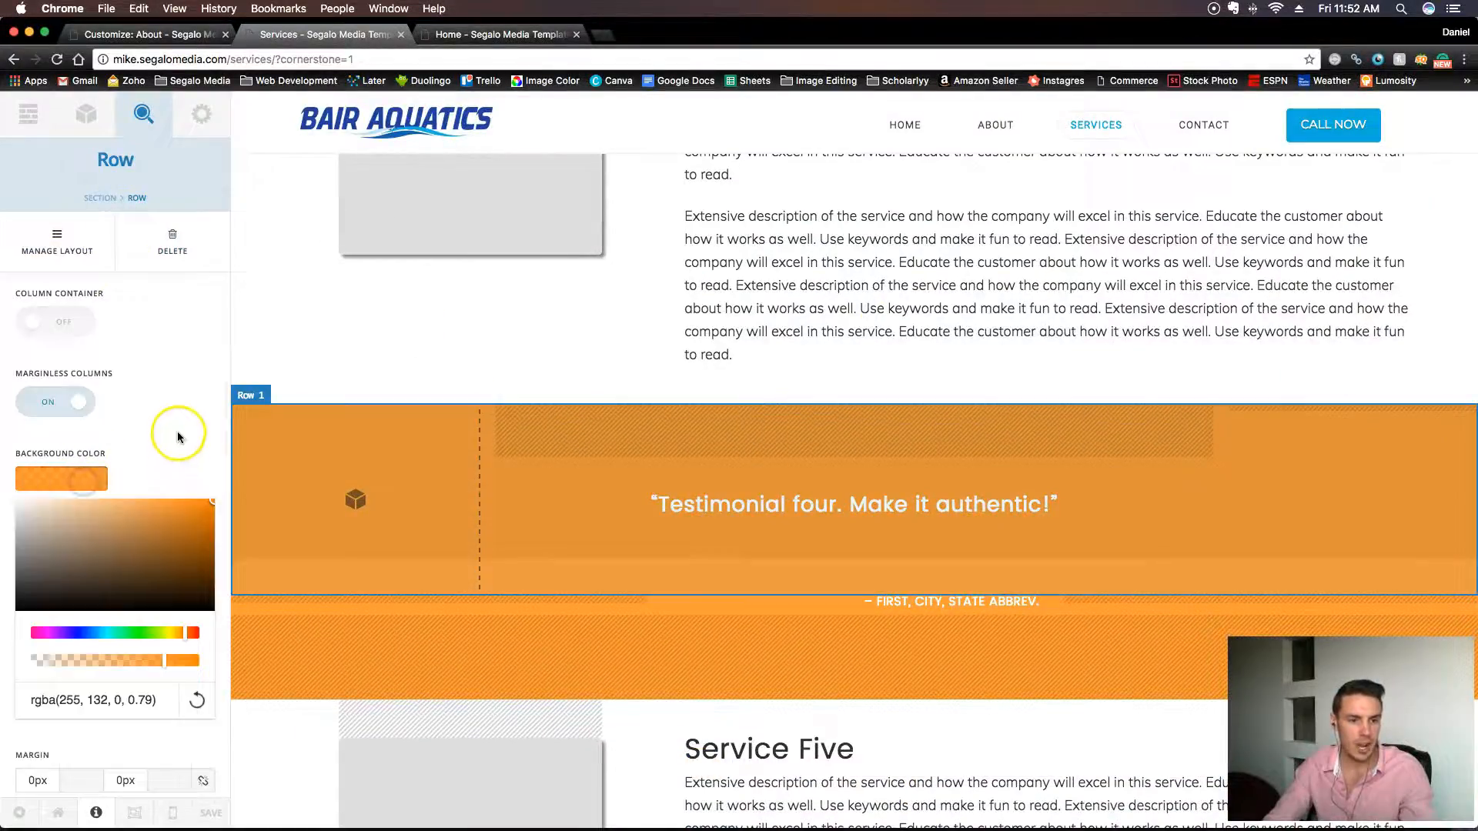
scroll(127, 524, "down", 5)
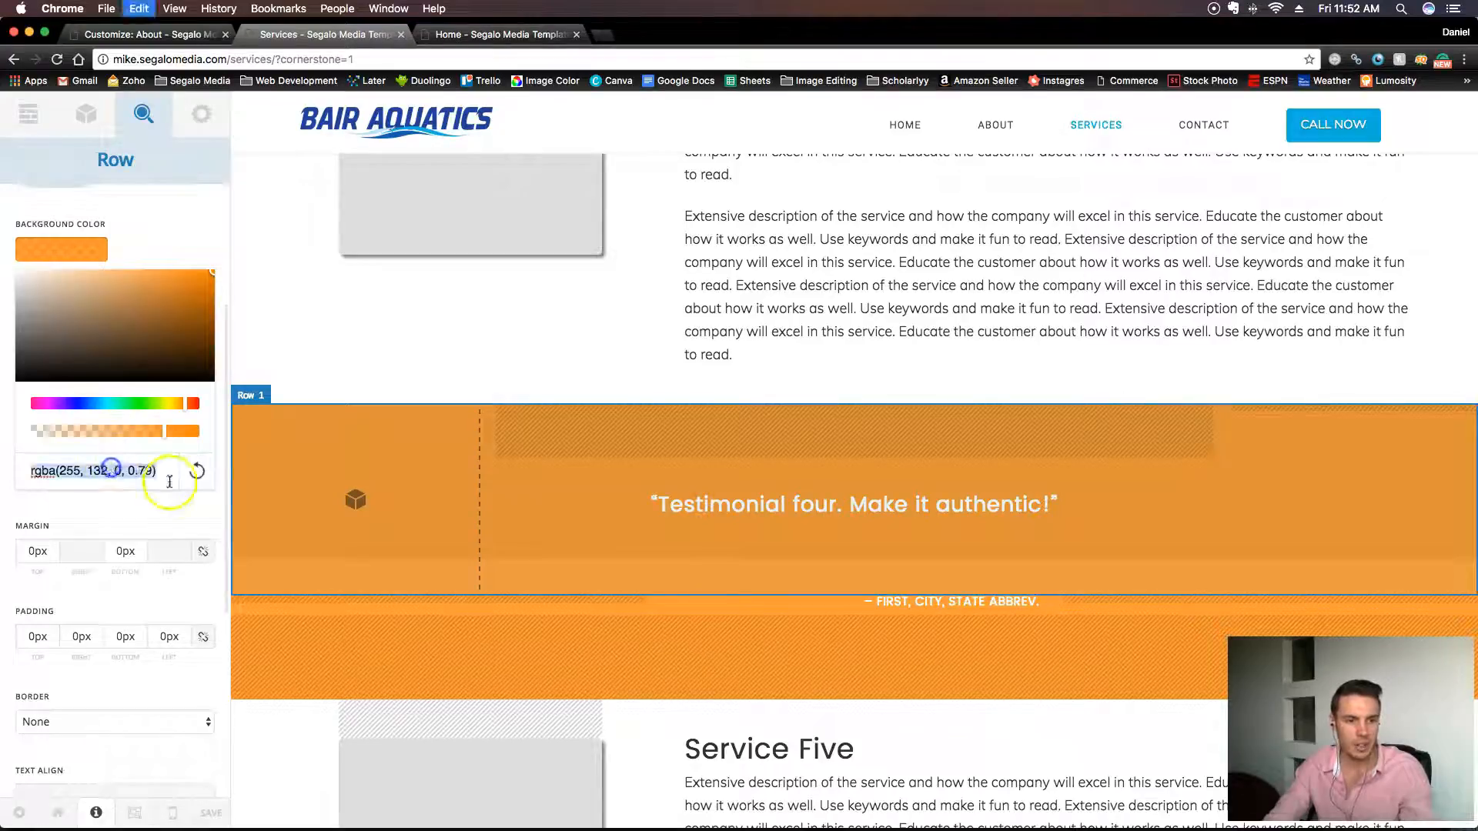
key("super+v")
Set the background color of testimonial four's name-and-city row to rgba(14, 176, 221, 0.63).
left_click(962, 604)
left_click(94, 202)
left_click(107, 472)
scroll(161, 573, "down", 2)
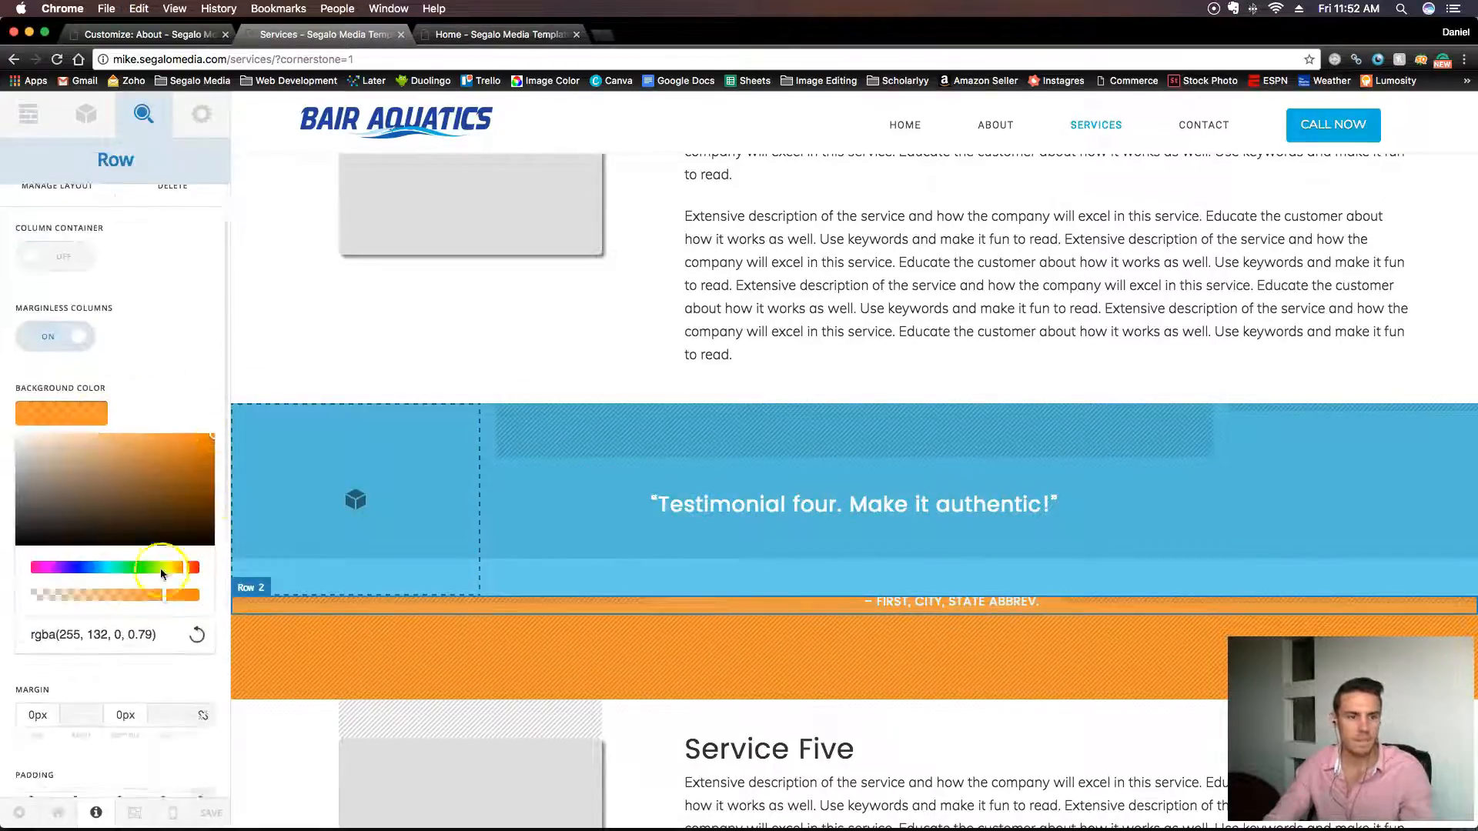
scroll(124, 592, "down", 1)
Set the background color of the gap row beneath testimonial four to rgba(14, 176, 221, 0.63).
left_click(257, 432)
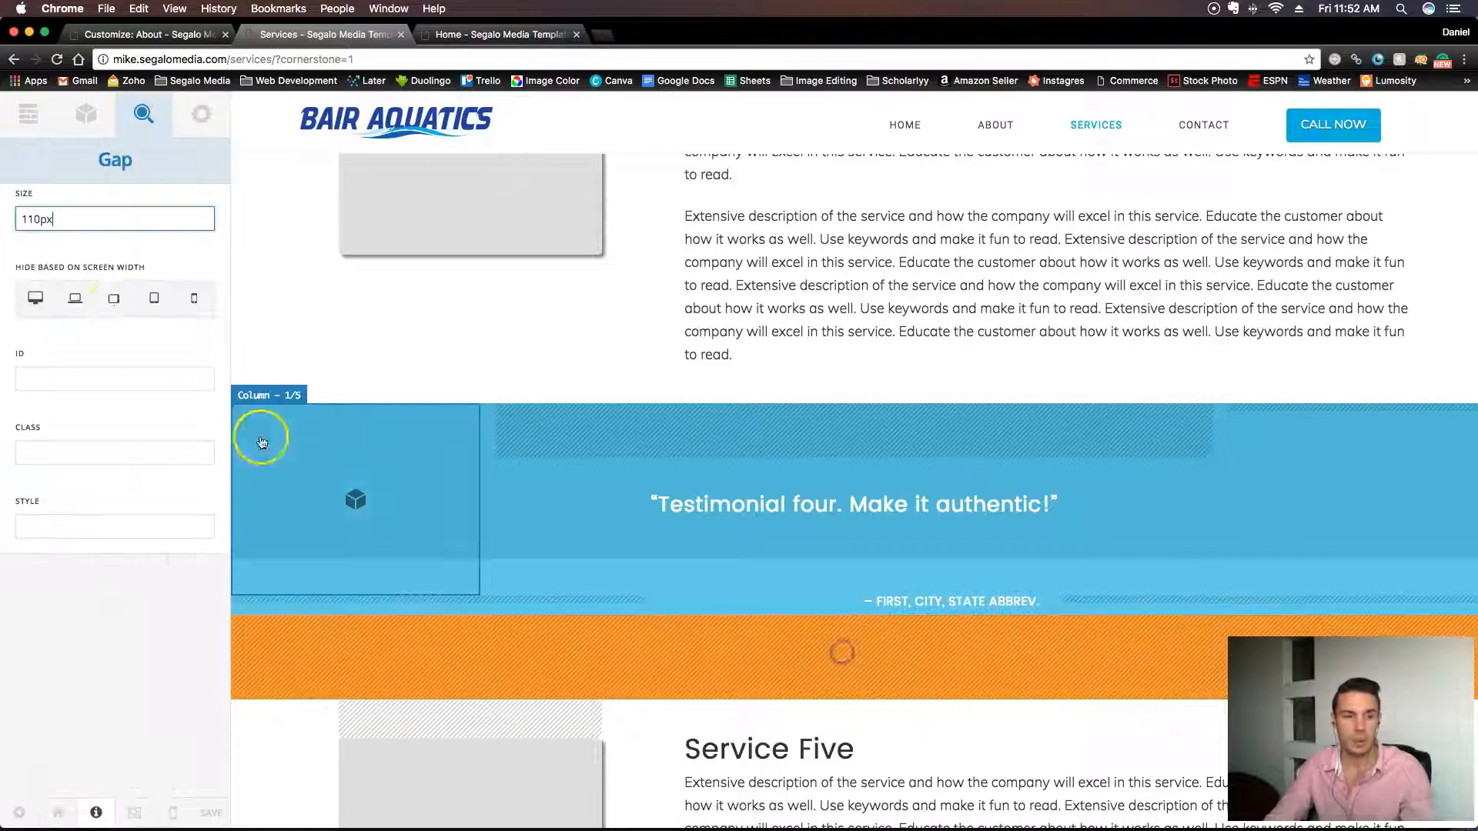
left_click(101, 199)
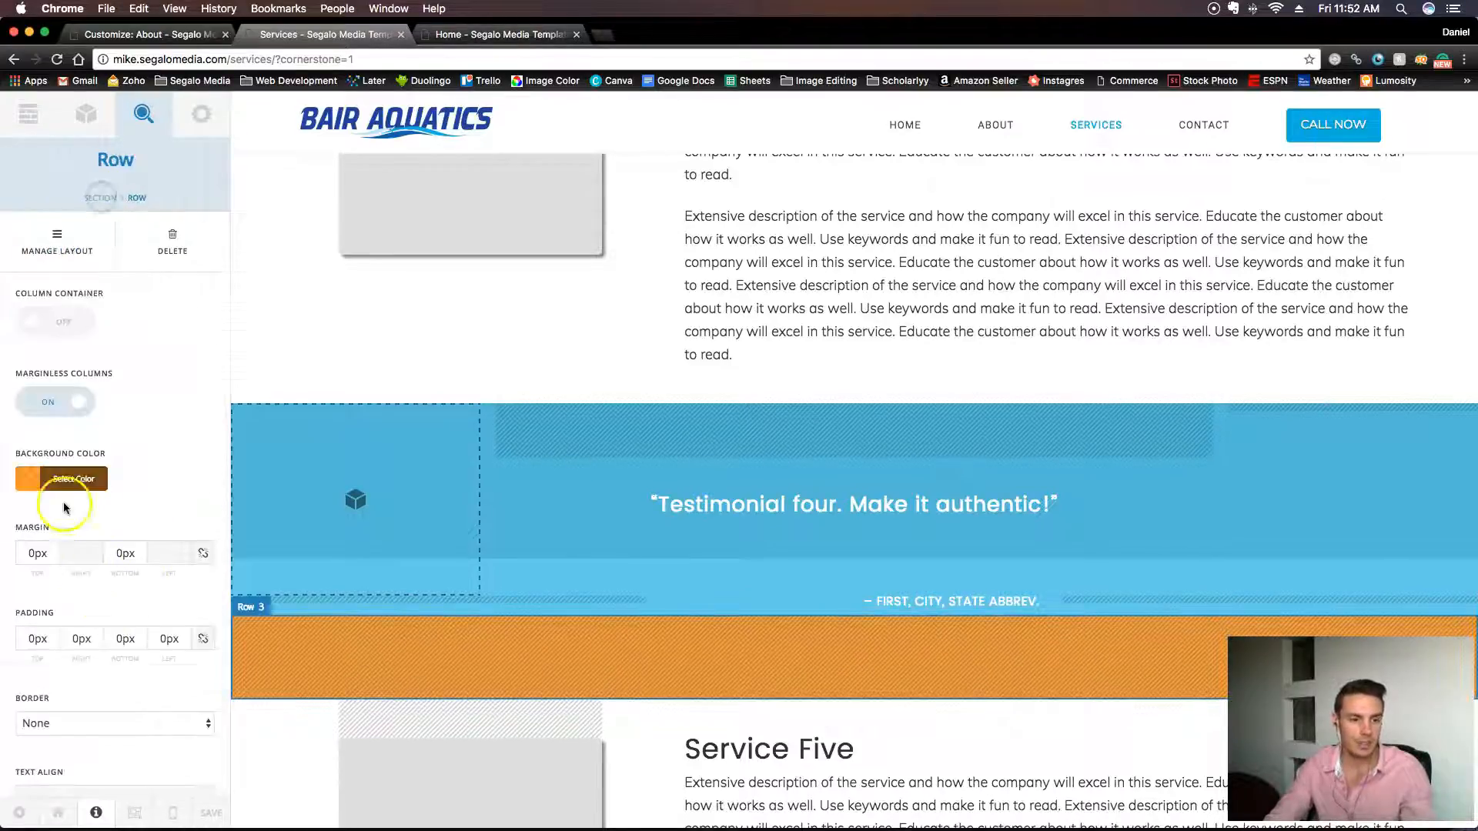
left_click(80, 479)
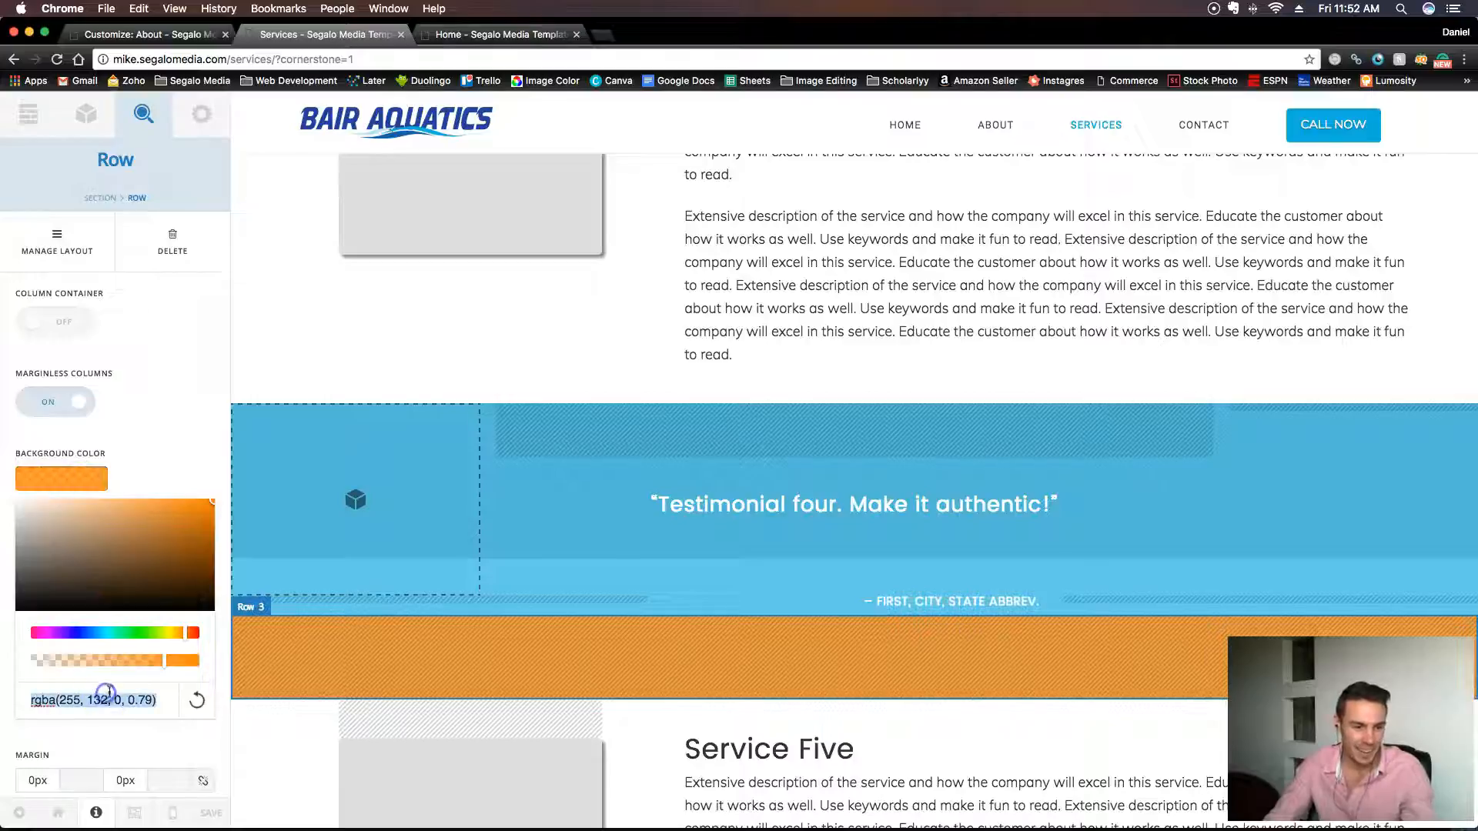
type("rgba(14, 176, 221, 0.63)")
Set the background color of testimonial five's quote row to rgba(14, 176, 221, 0.63).
scroll(954, 612, "down", 10)
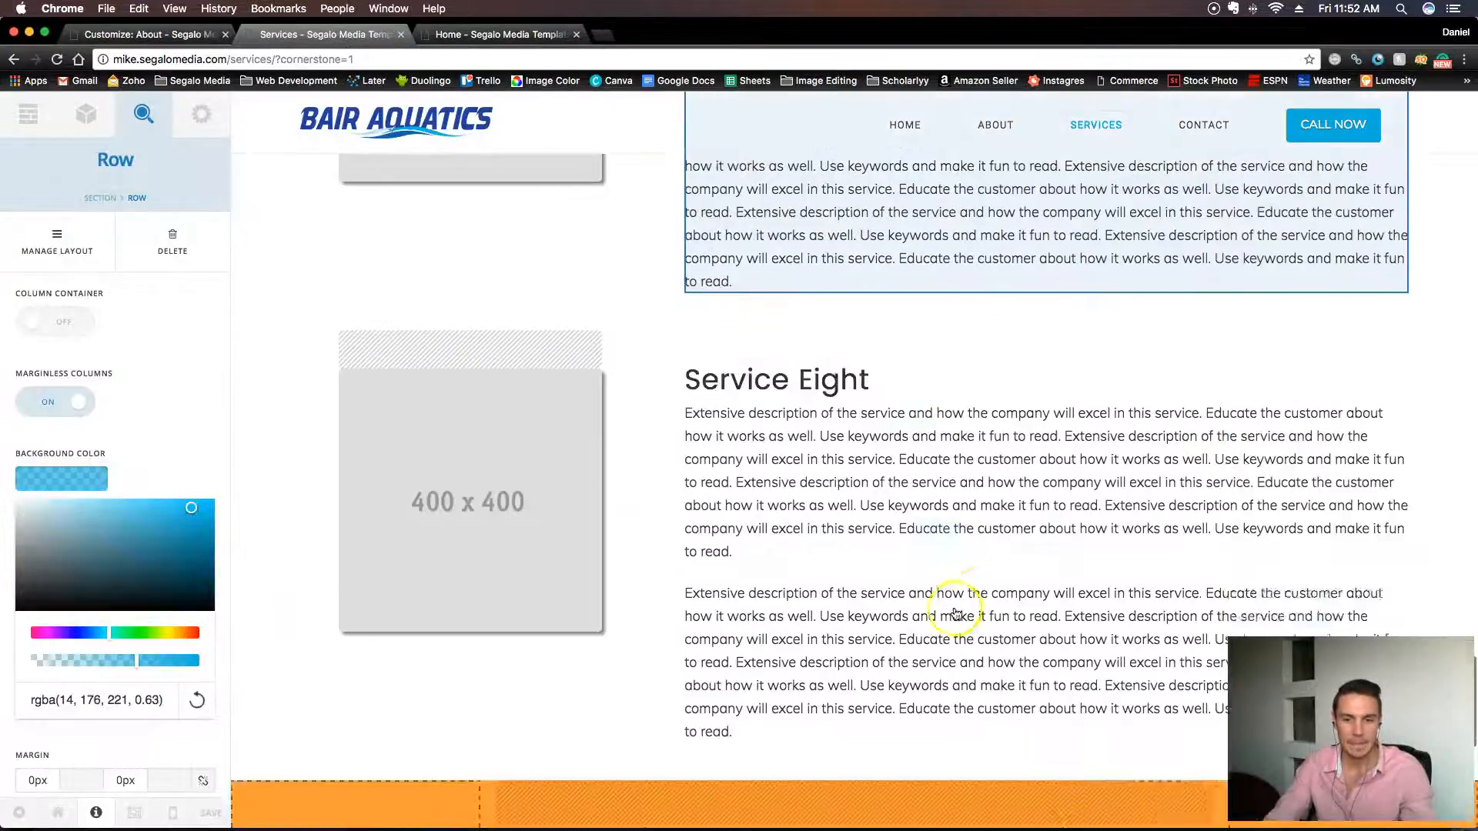
scroll(954, 613, "down", 5)
left_click(505, 419)
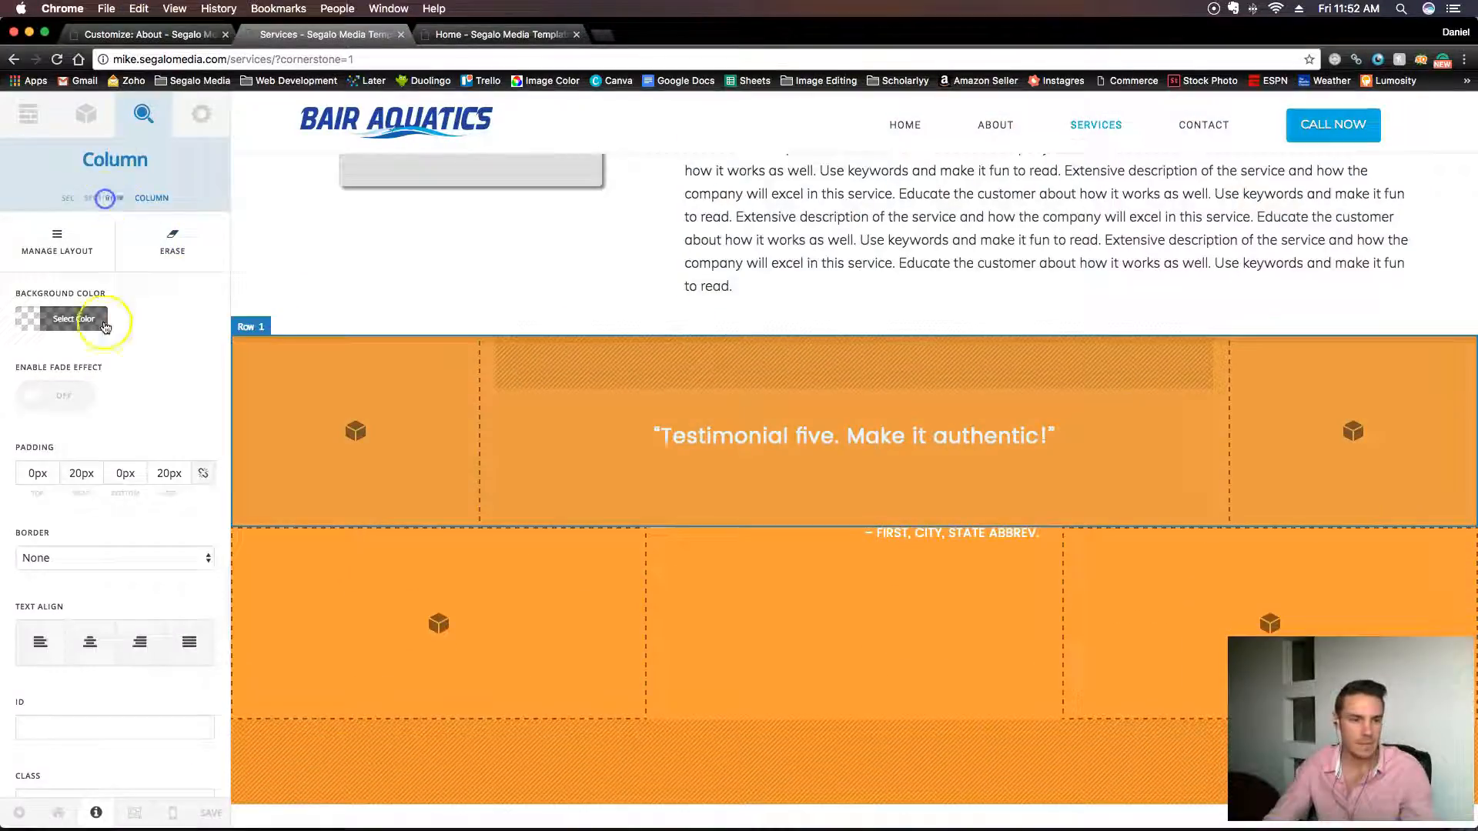
left_click(86, 479)
scroll(139, 505, "down", 3)
left_click(109, 545)
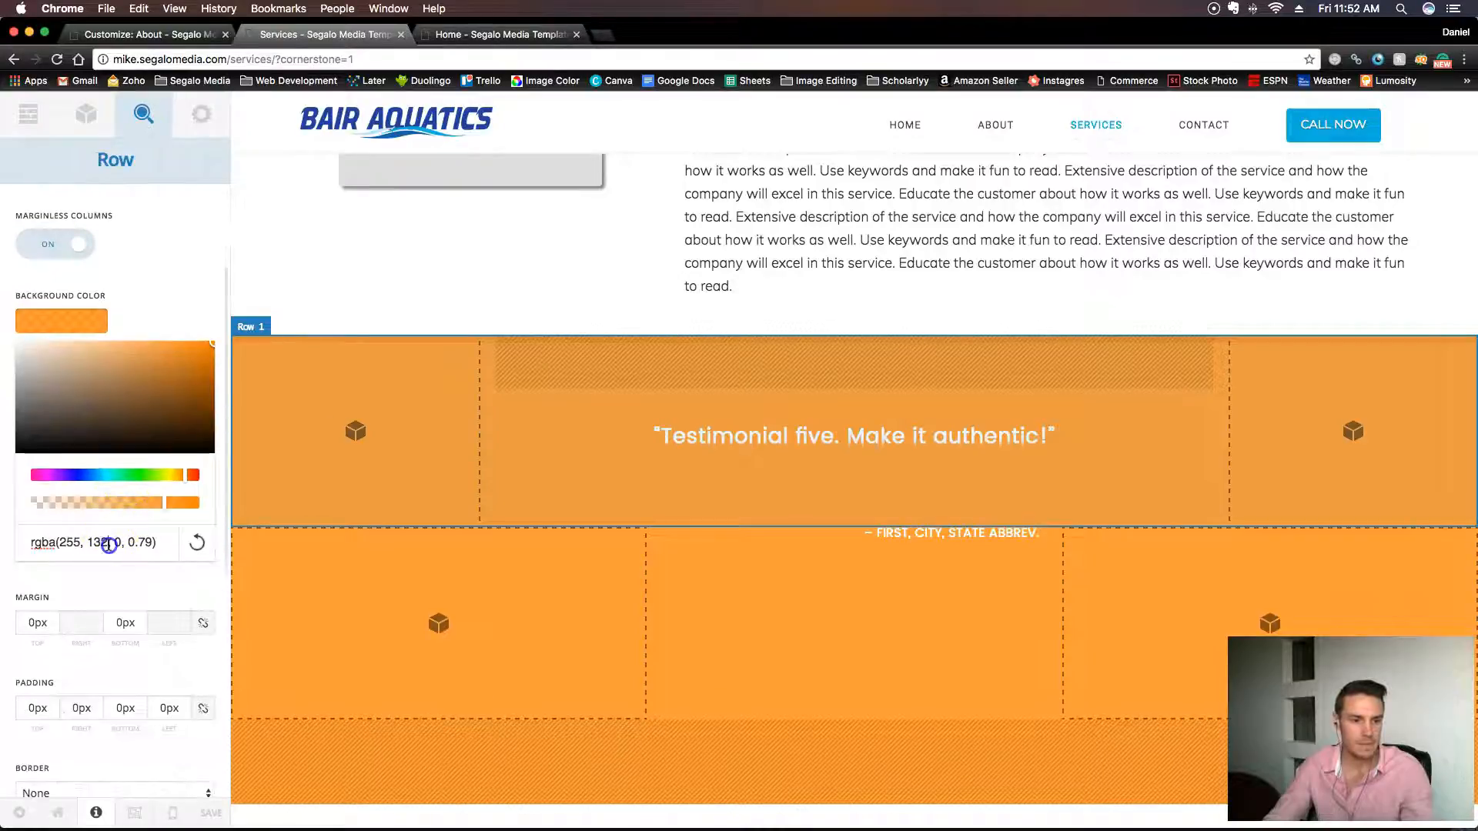
type("rgba(14, 176, 221, 0.63)")
Set the background color of testimonial five's name-and-city row to rgba(14, 176, 221, 0.63).
left_click(547, 581)
left_click(112, 197)
left_click(77, 485)
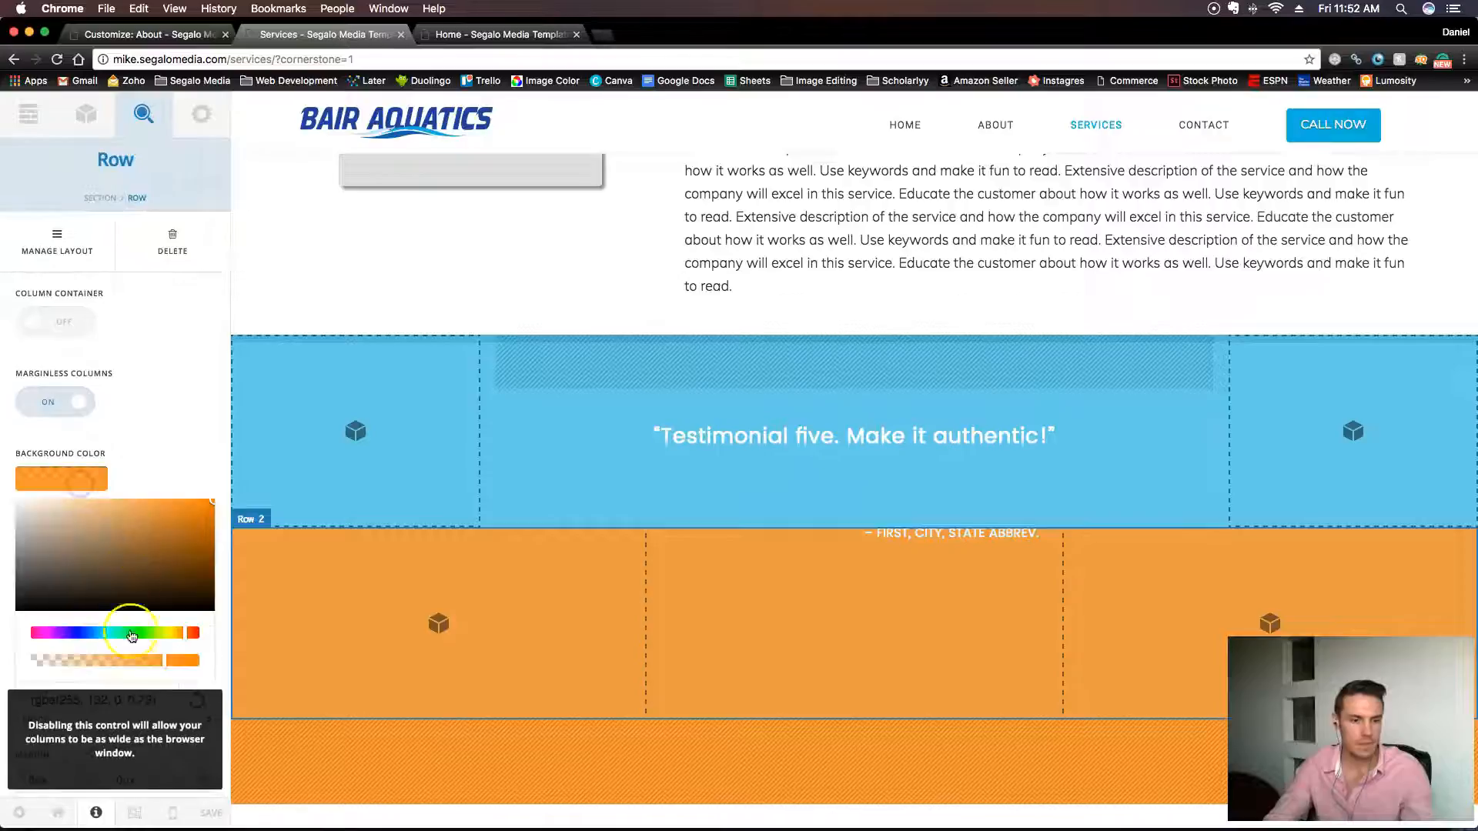
scroll(157, 537, "down", 3)
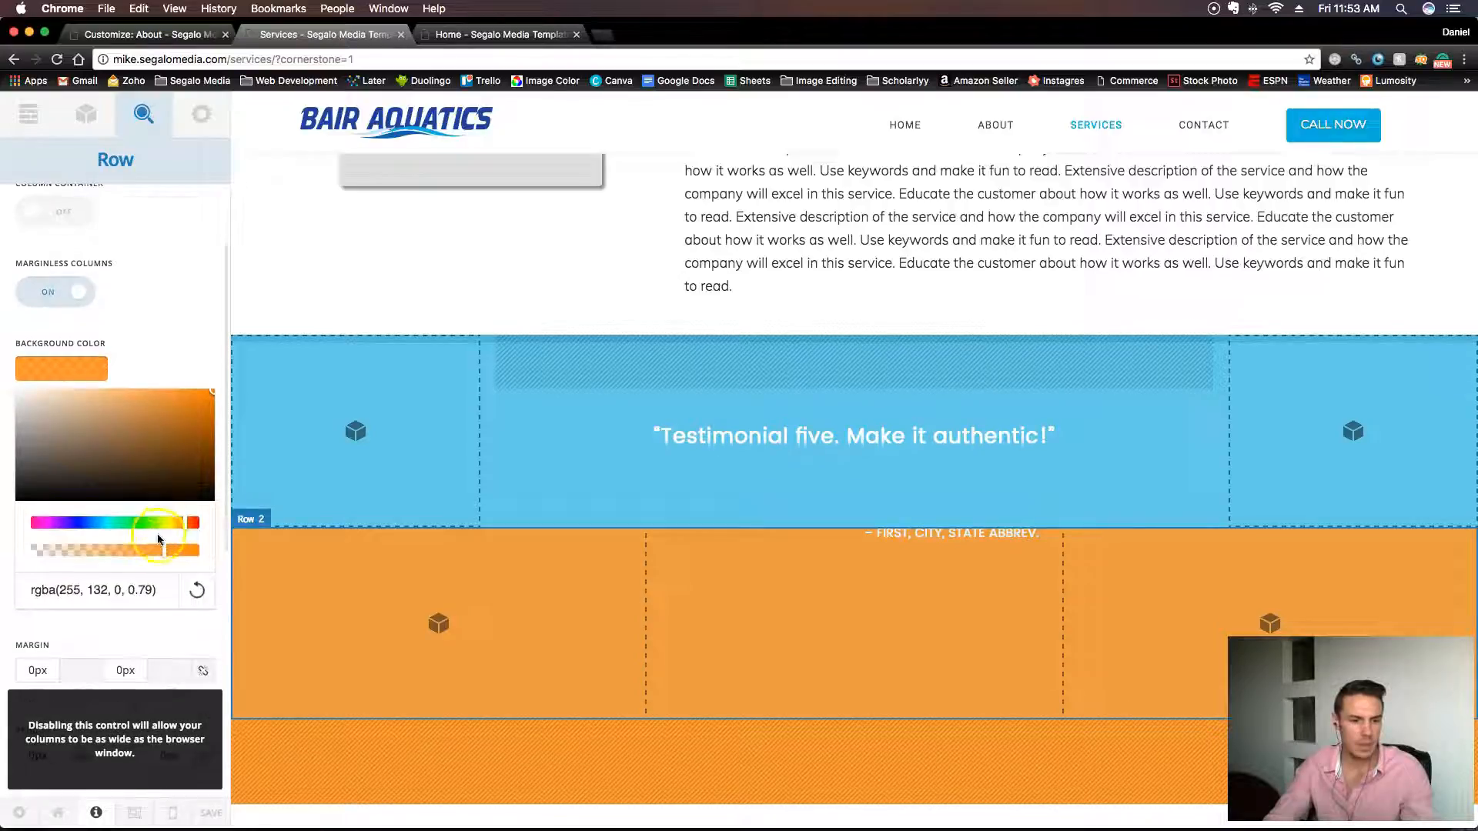
type("rgba(14, 176, 221, 0.63)")
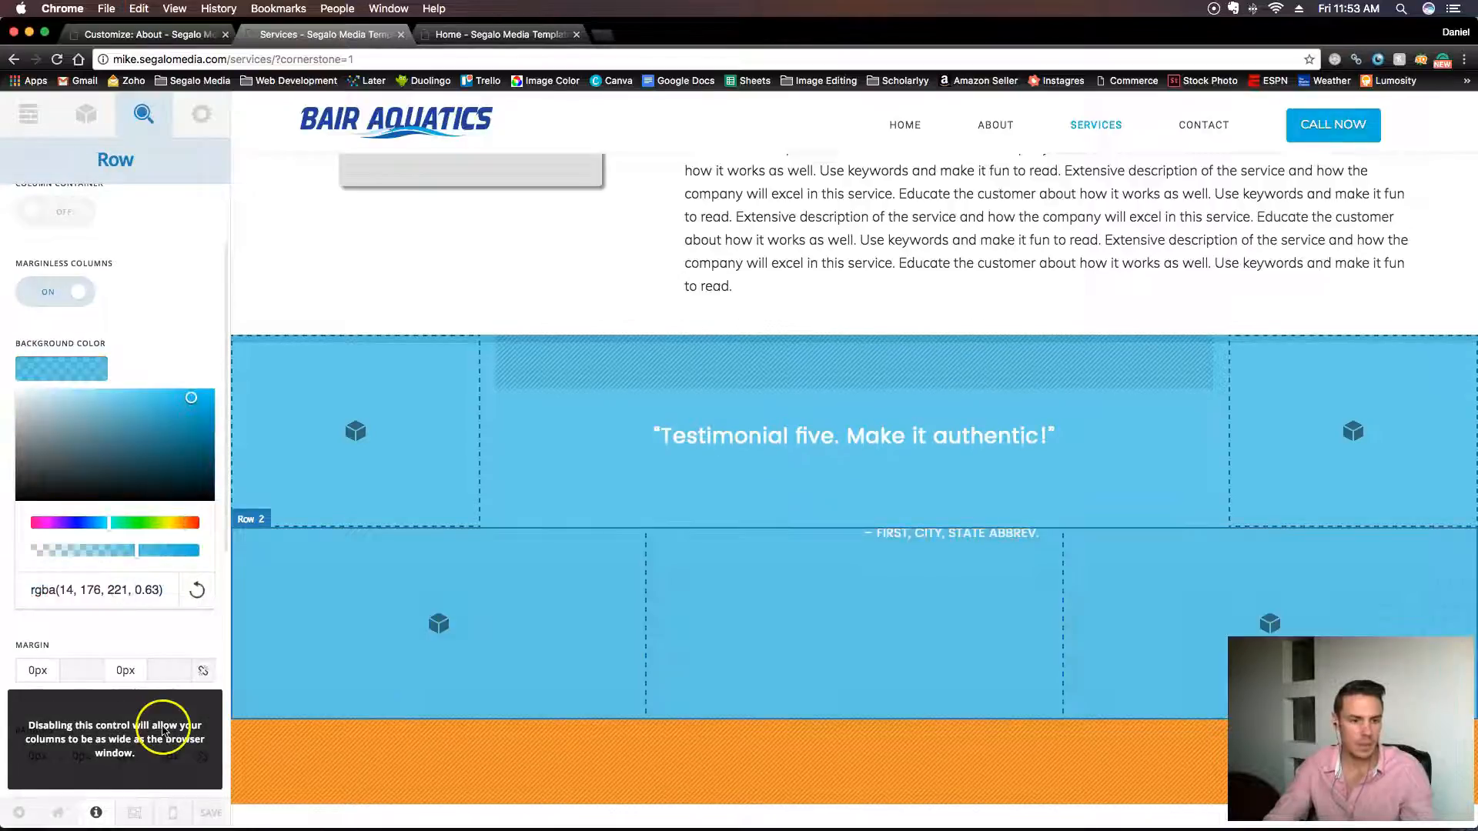
Set the background color of the gap row beneath testimonial five to rgba(14, 176, 221, 0.63).
scroll(620, 738, "down", 1)
left_click(616, 723)
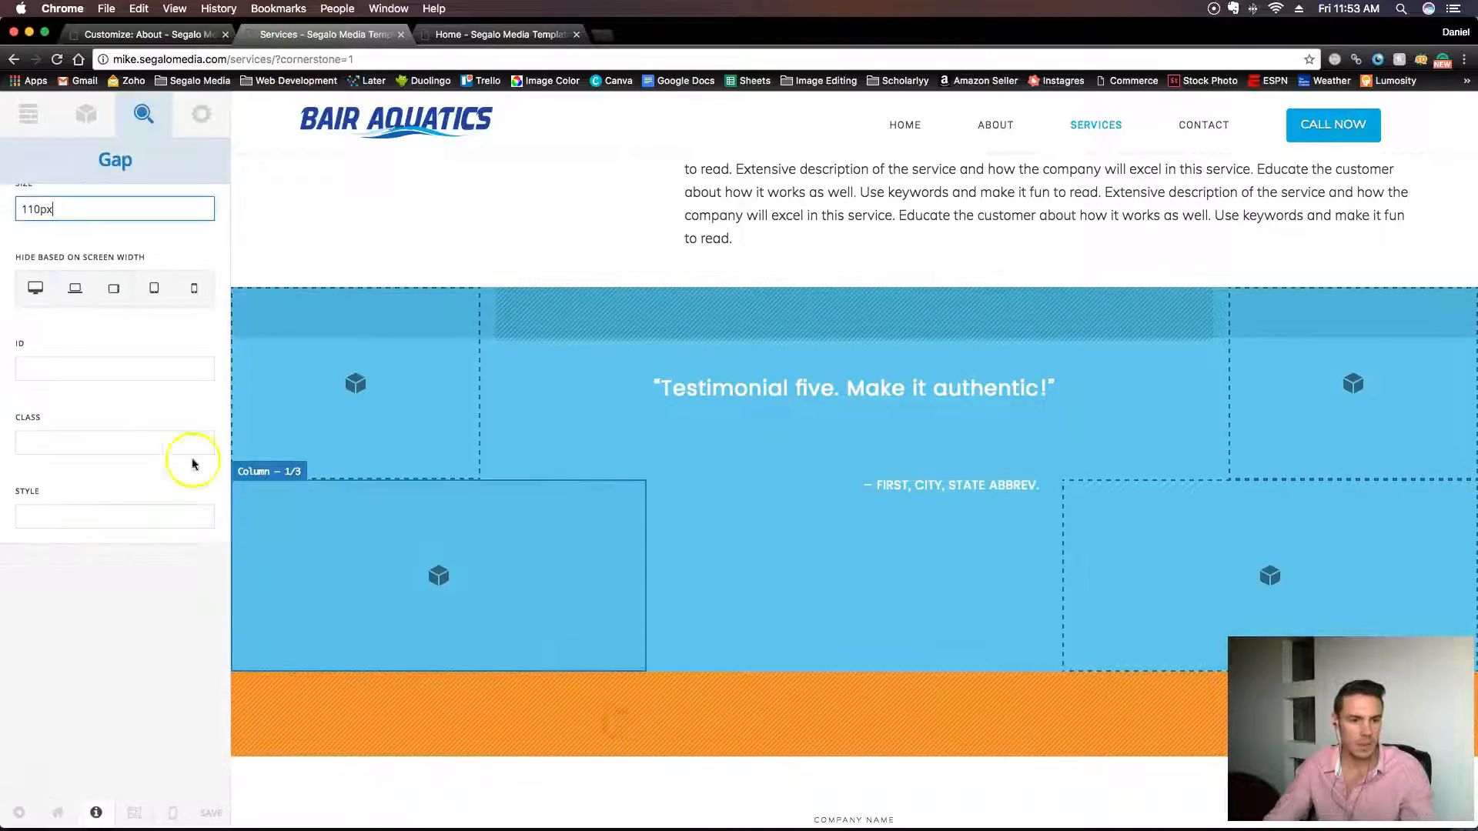
scroll(99, 318, "up", 3)
left_click(97, 196)
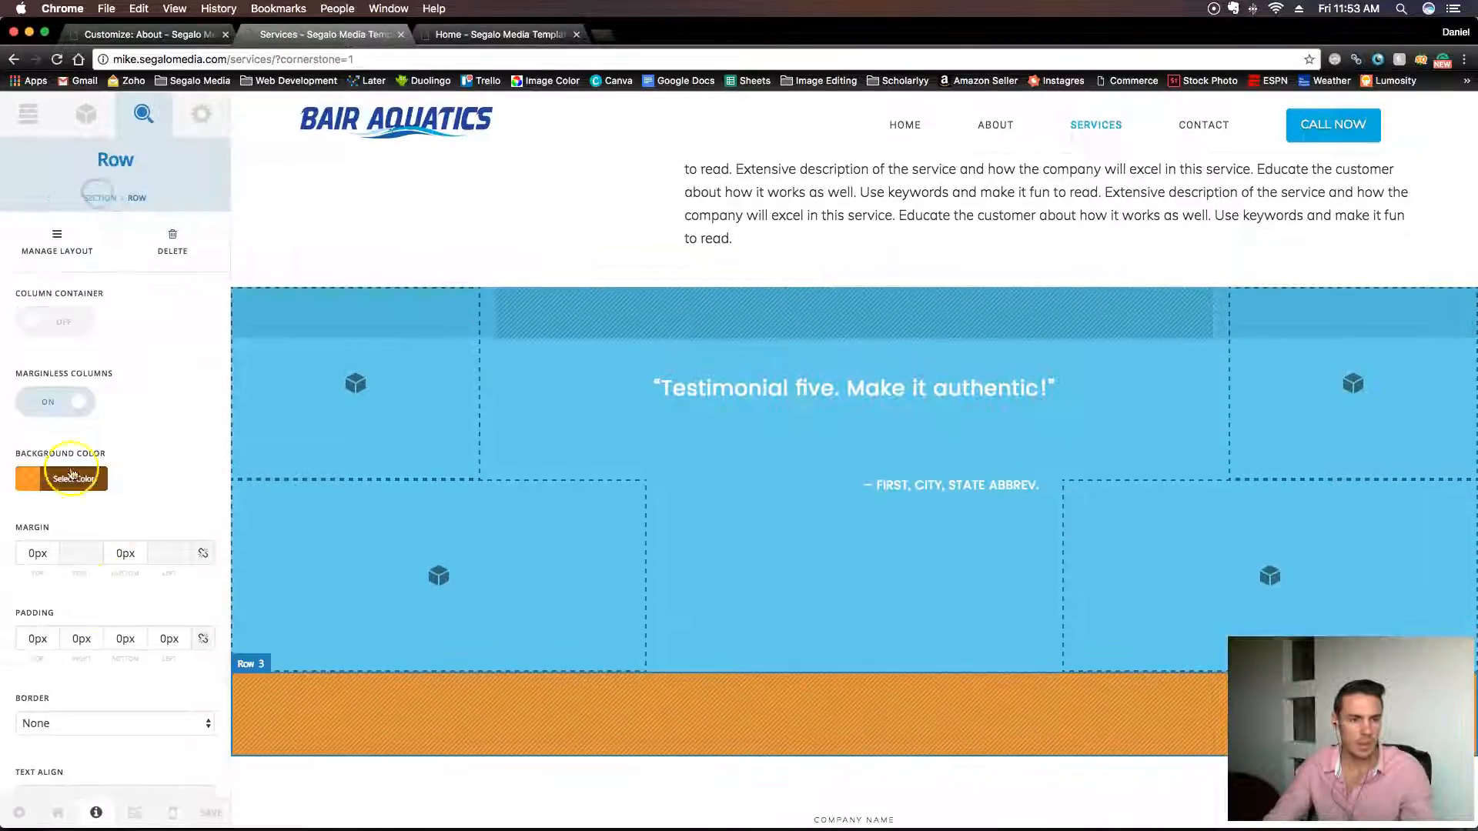
left_click(68, 483)
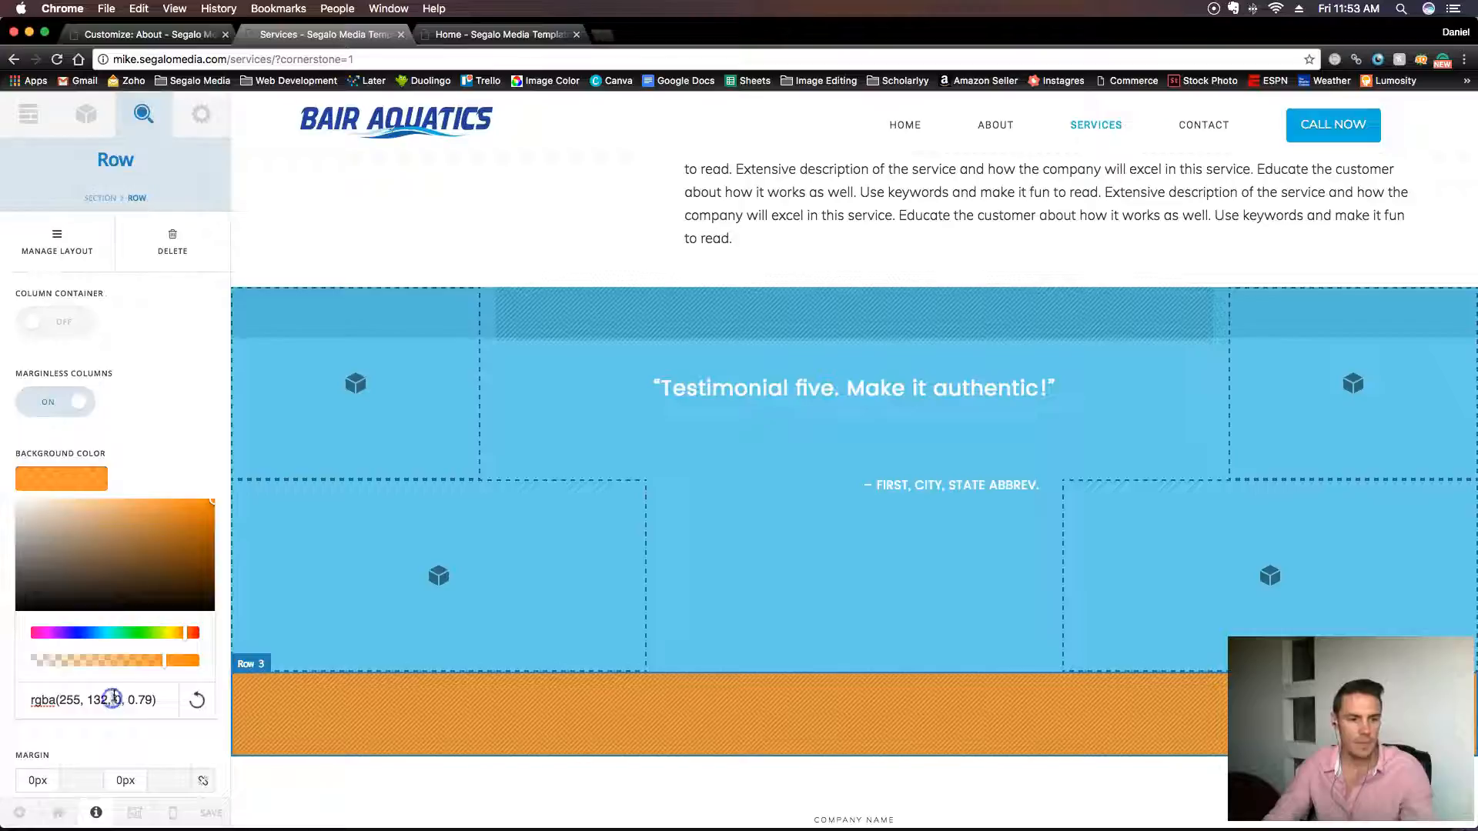
type("rgba(14, 176, 221, 0.63)")
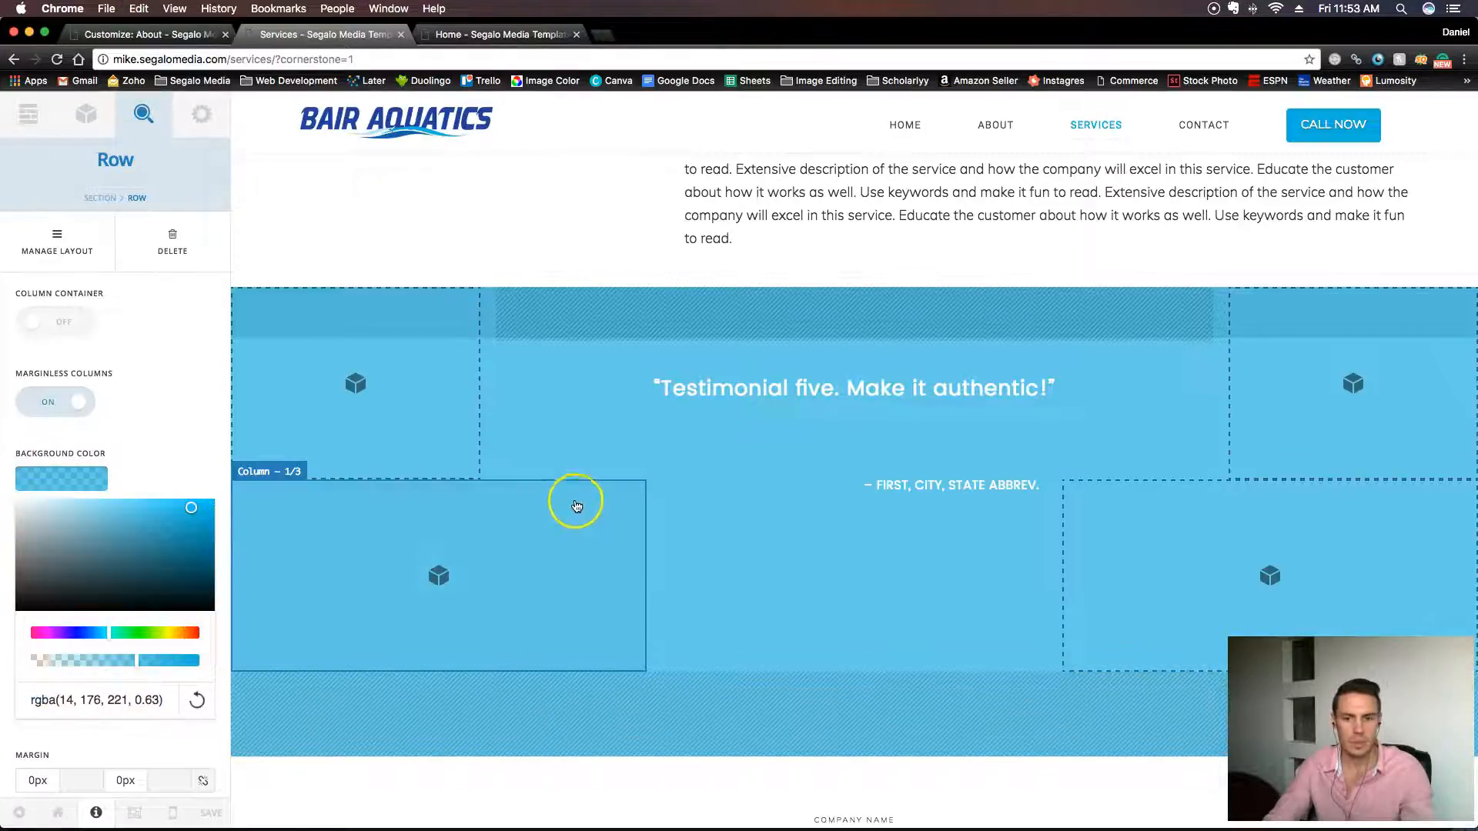
Save the Services page and look it over from the header down through the service descriptions.
scroll(578, 503, "down", 3)
scroll(596, 503, "up", 10)
scroll(611, 504, "up", 15)
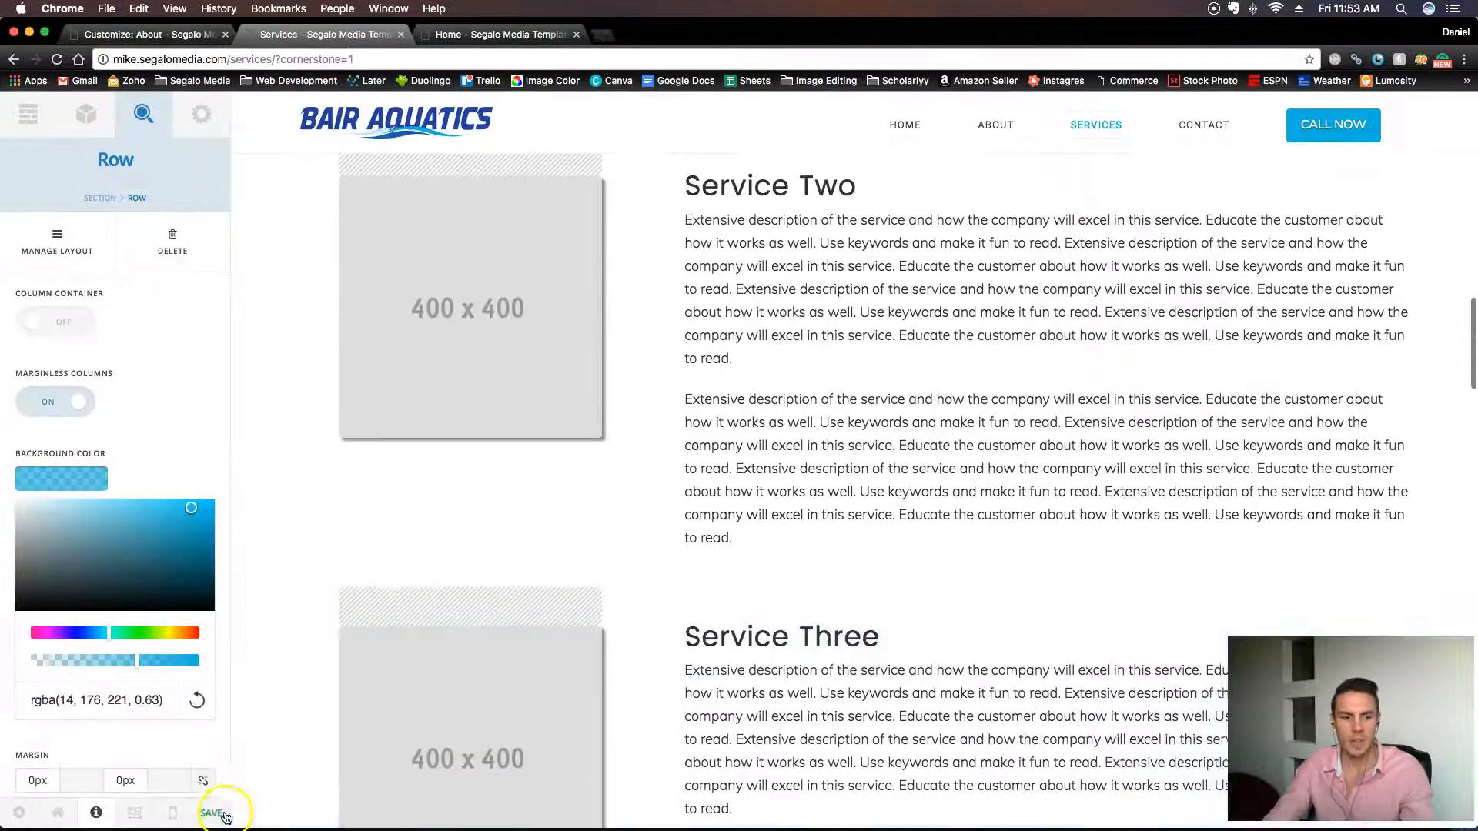
left_click(212, 813)
scroll(738, 585, "up", 10)
scroll(738, 585, "up", 10)
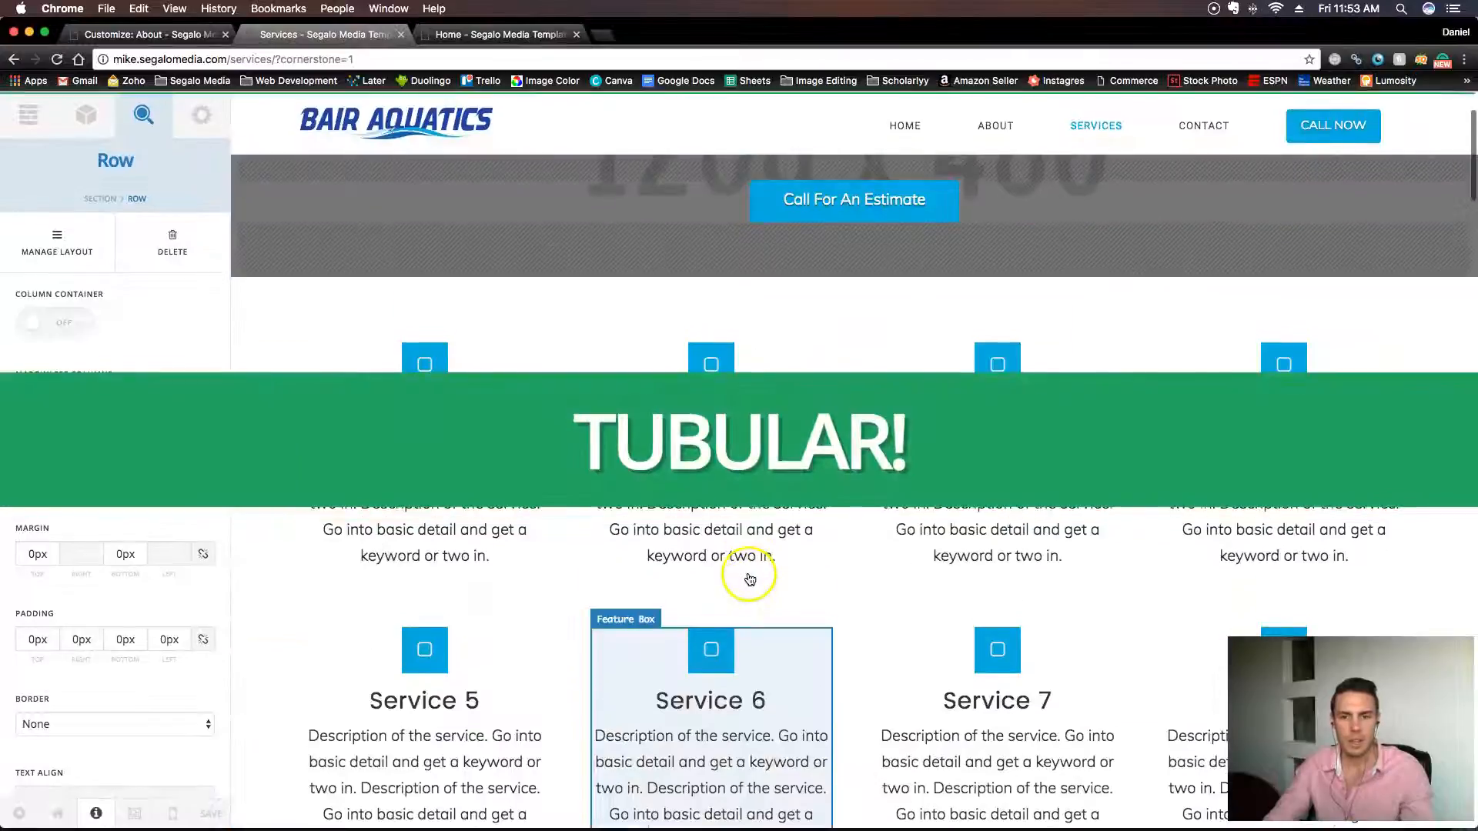
scroll(750, 577, "down", 15)
scroll(755, 576, "down", 20)
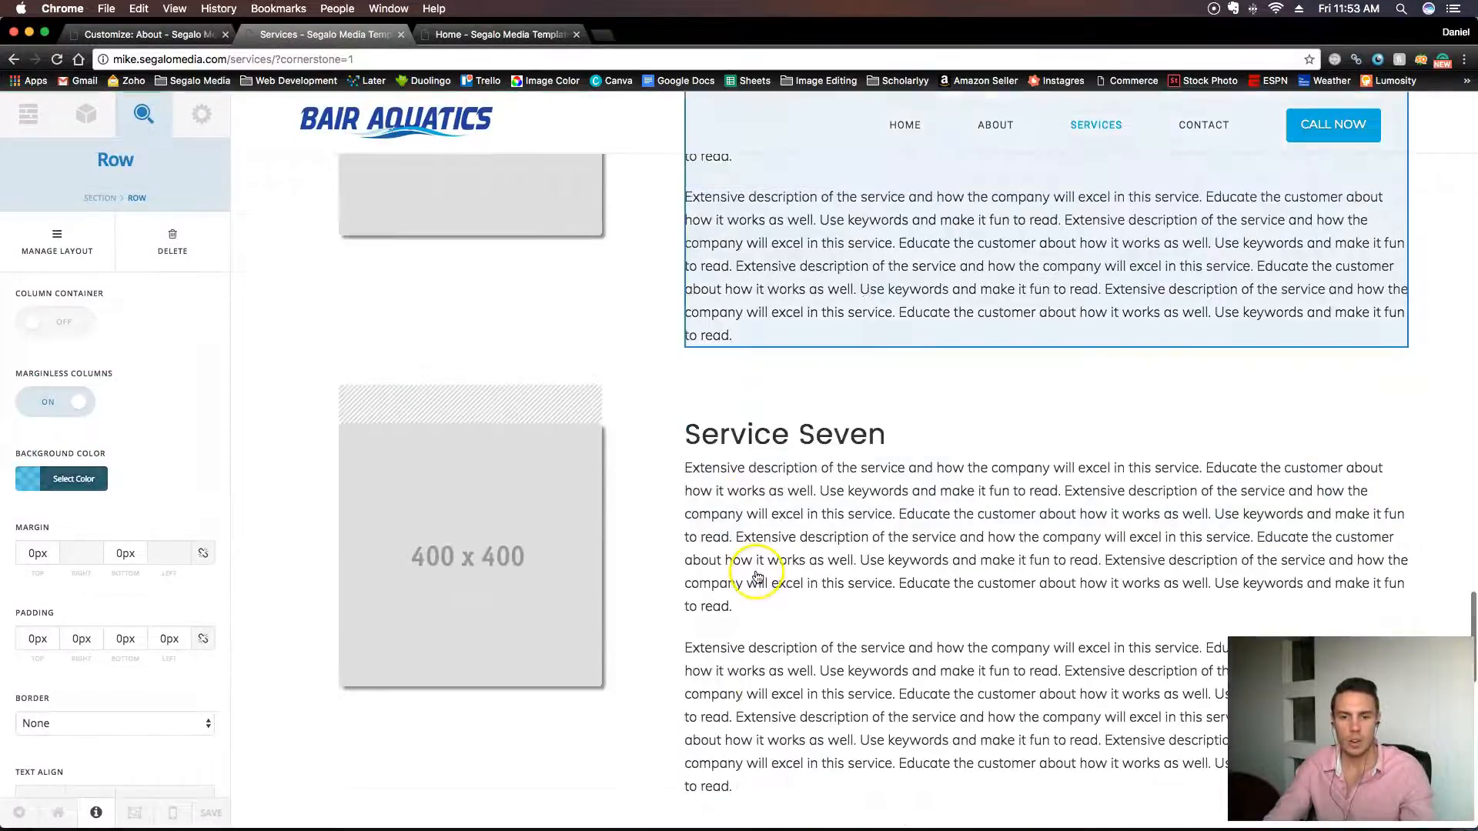
scroll(750, 579, "up", 20)
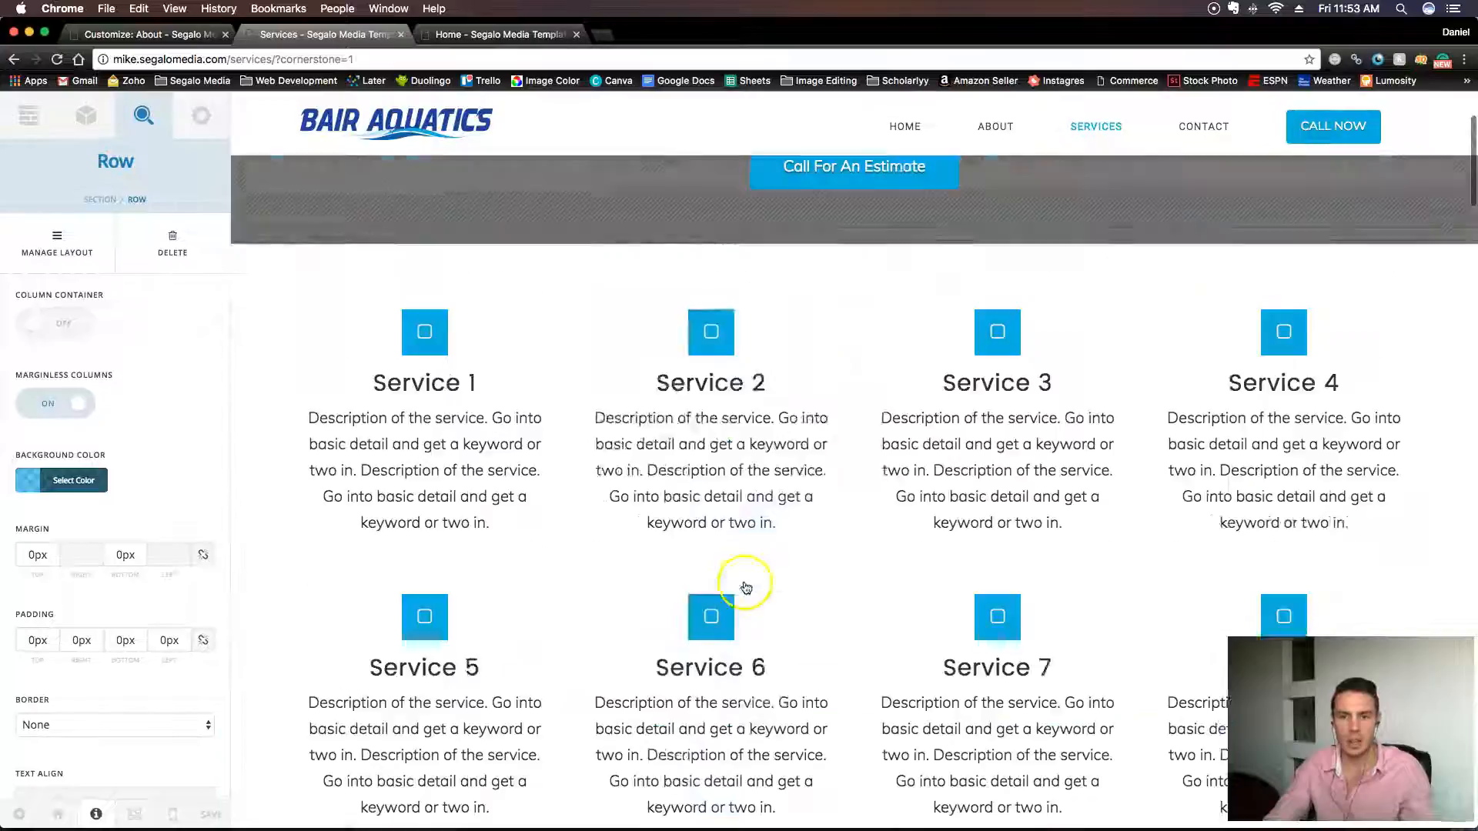
Open the Contact page in the Cornerstone editor at mike.segalomedia.com/contact/?cornerstone=1.
double_click(249, 59)
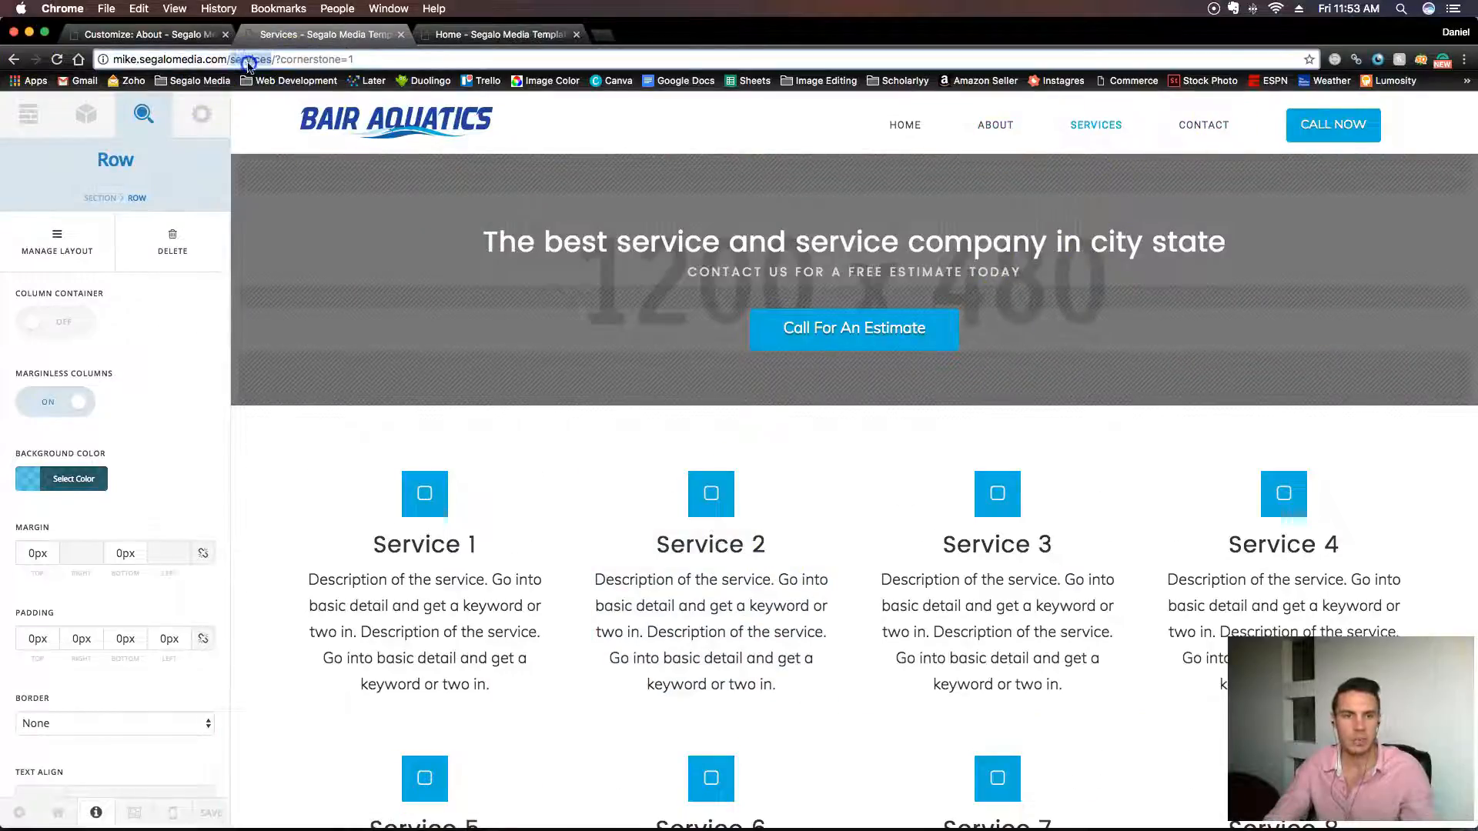
type("contact")
key("Return")
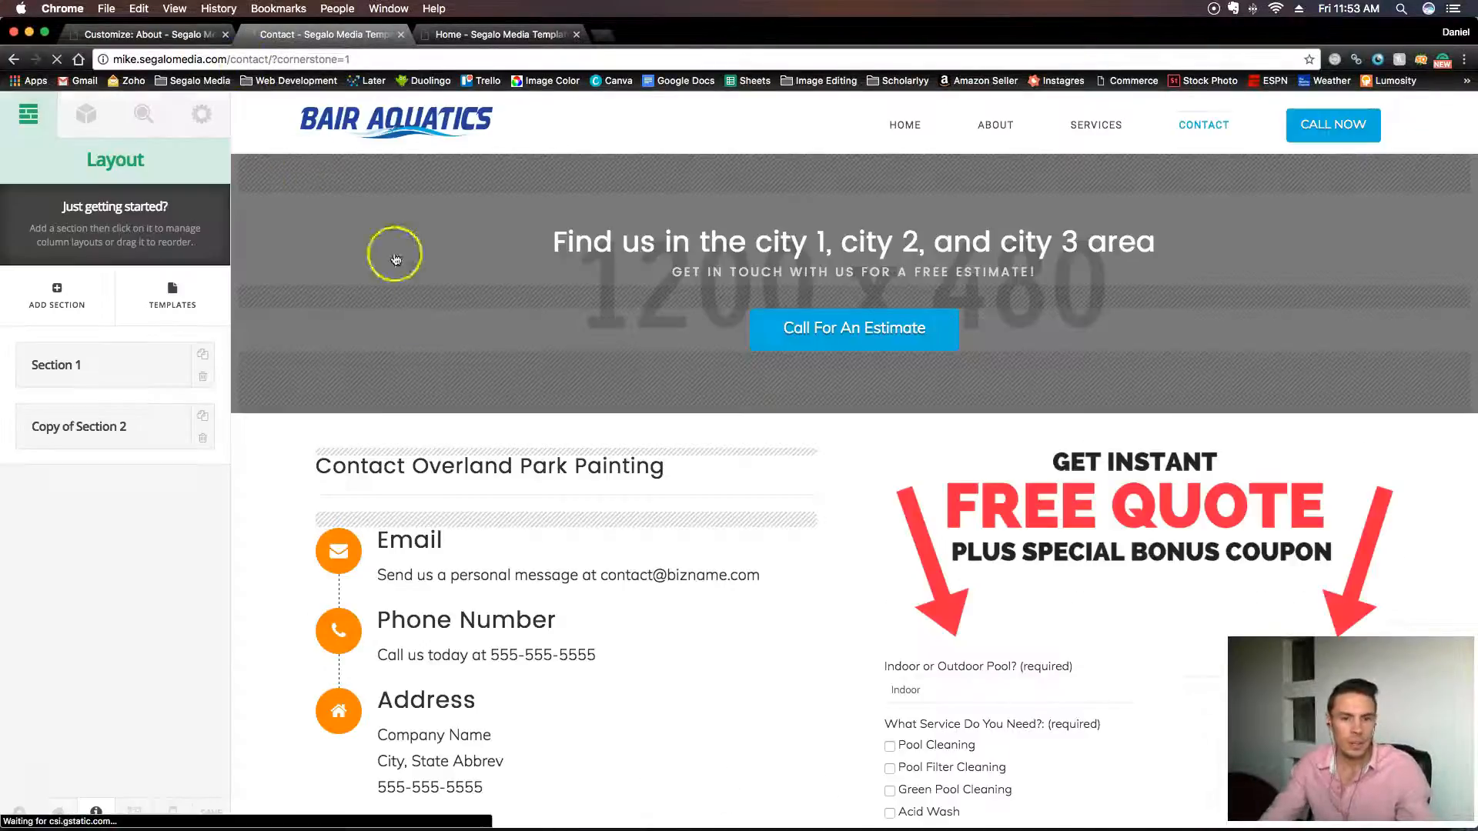
Open the graphic background color of the Email item in the Contact page's feature list.
scroll(461, 539, "down", 3)
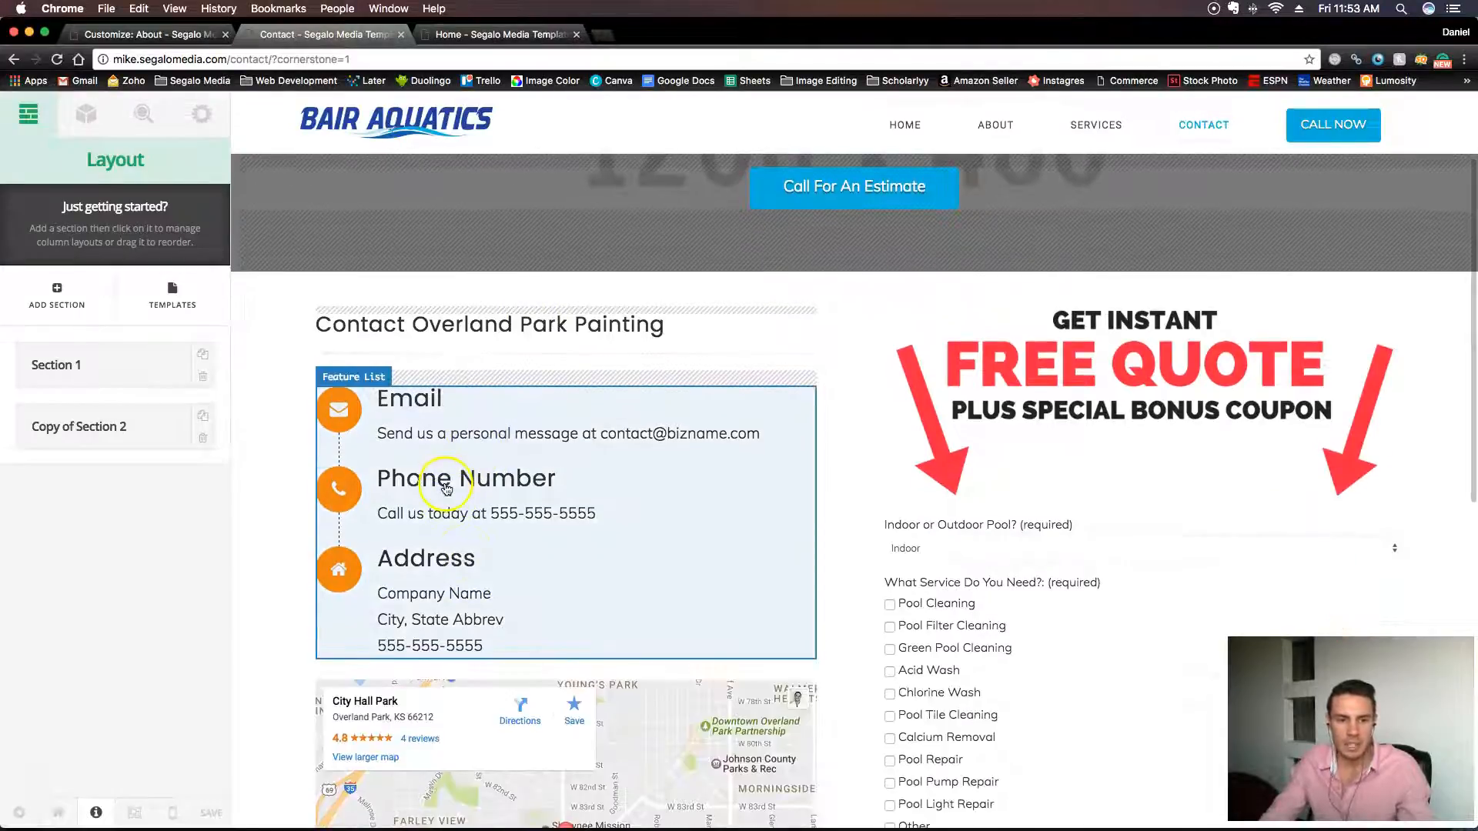
left_click(447, 490)
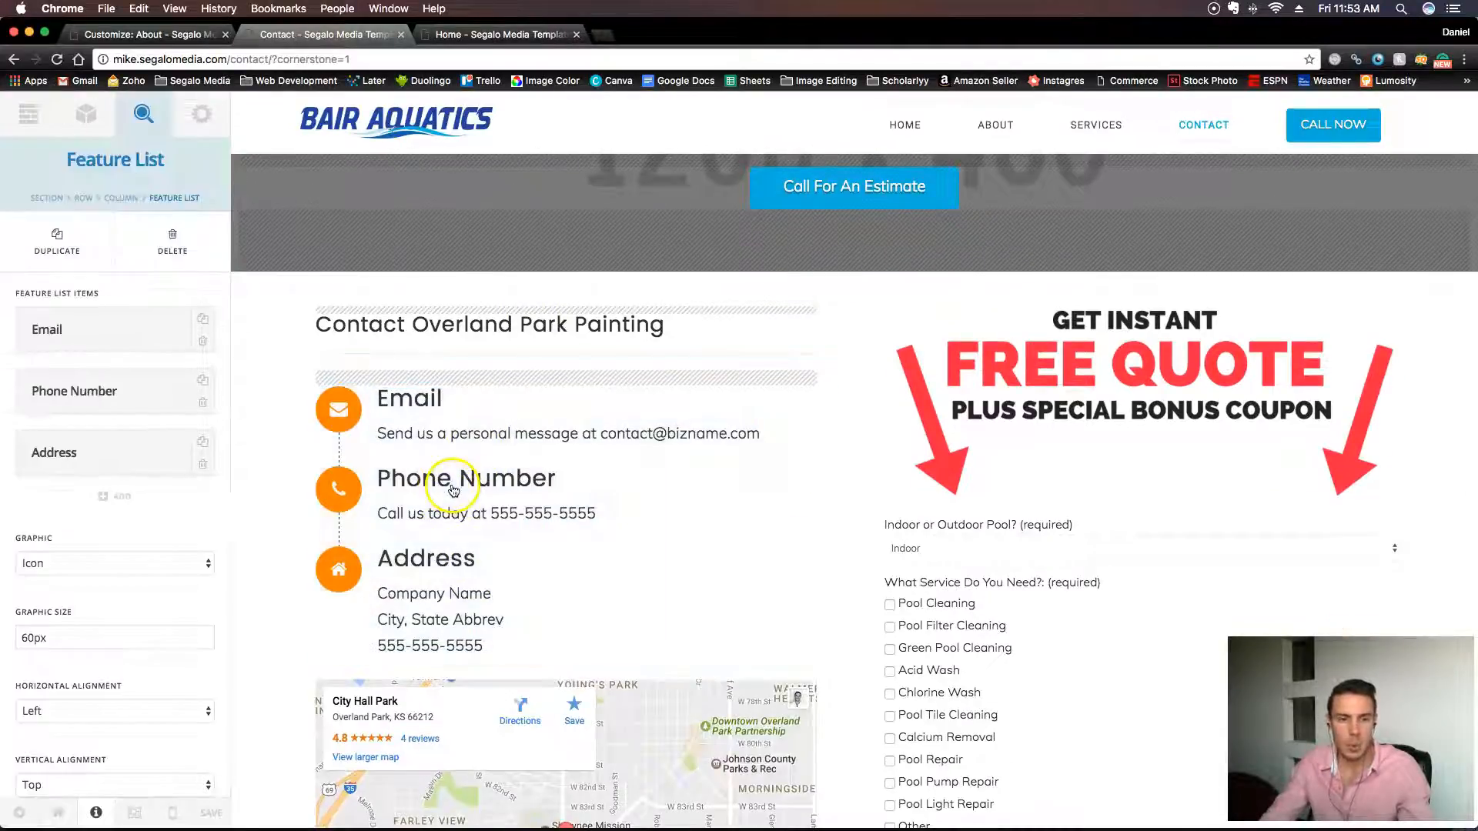
left_click(49, 338)
scroll(150, 718, "down", 5)
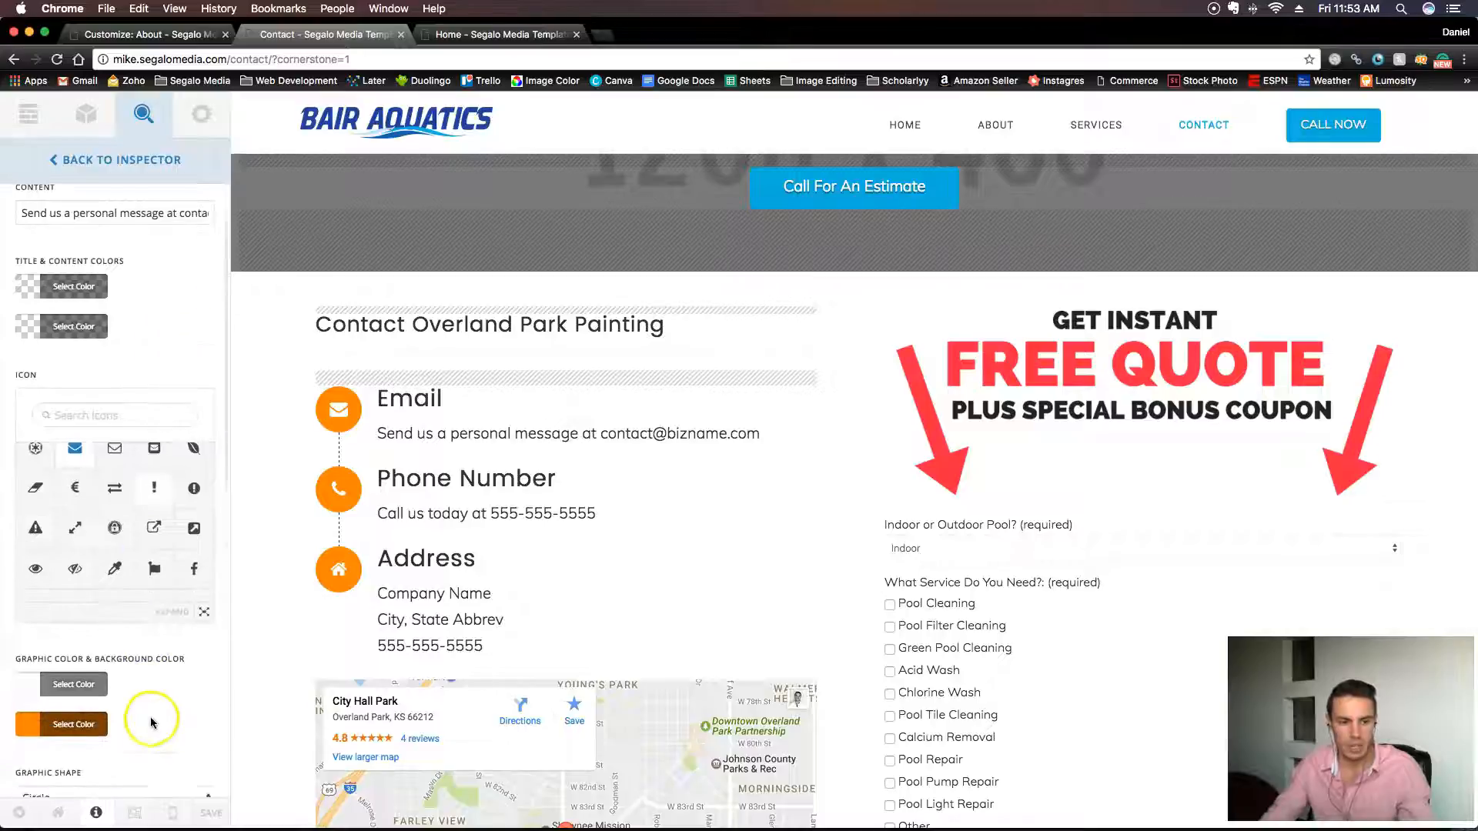
left_click(92, 609)
scroll(146, 612, "down", 5)
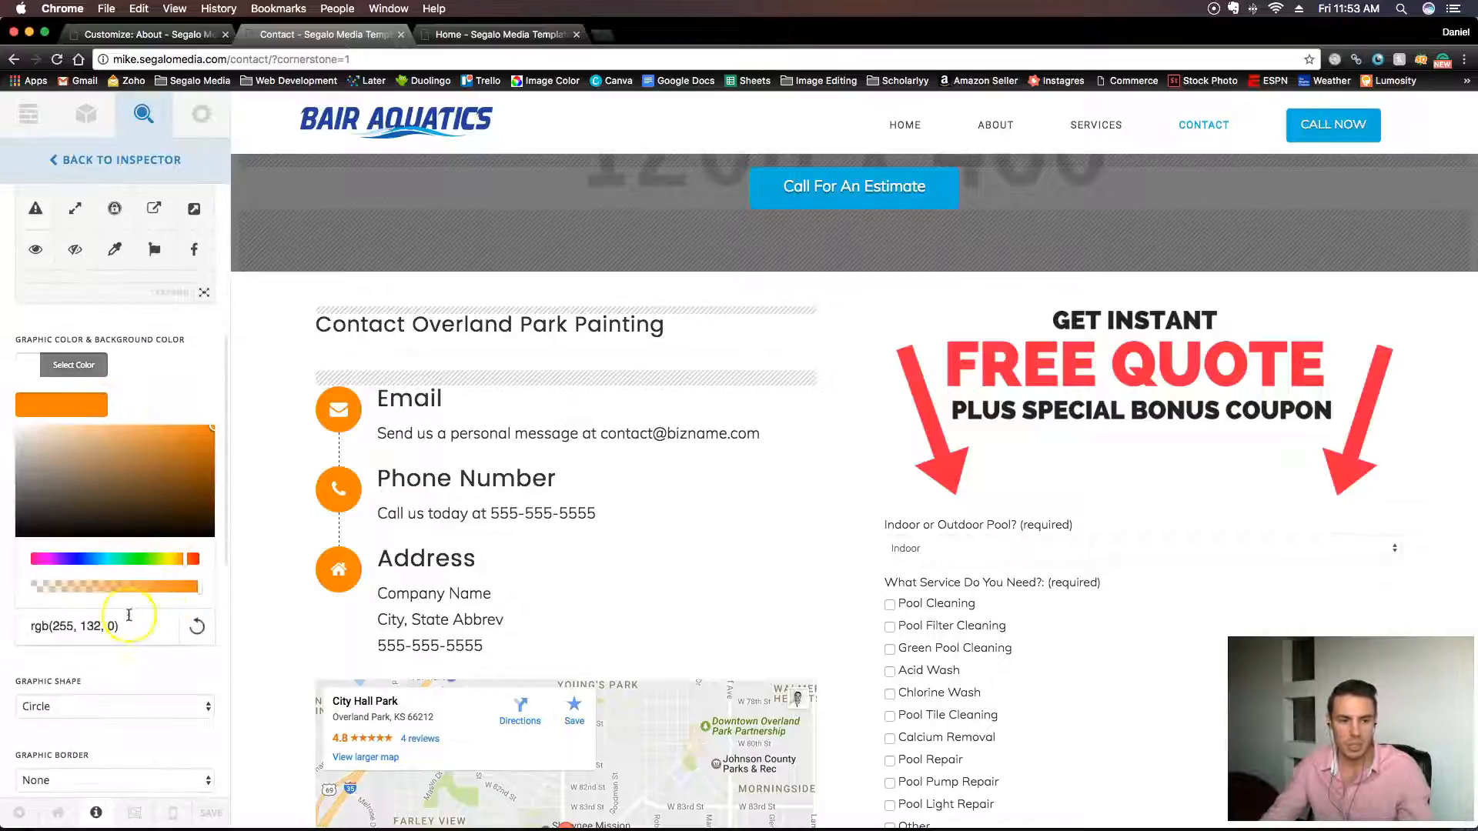
Copy the button background color value rgb(14, 177, 222) from the Customizer's button settings.
left_click(160, 35)
left_click(489, 36)
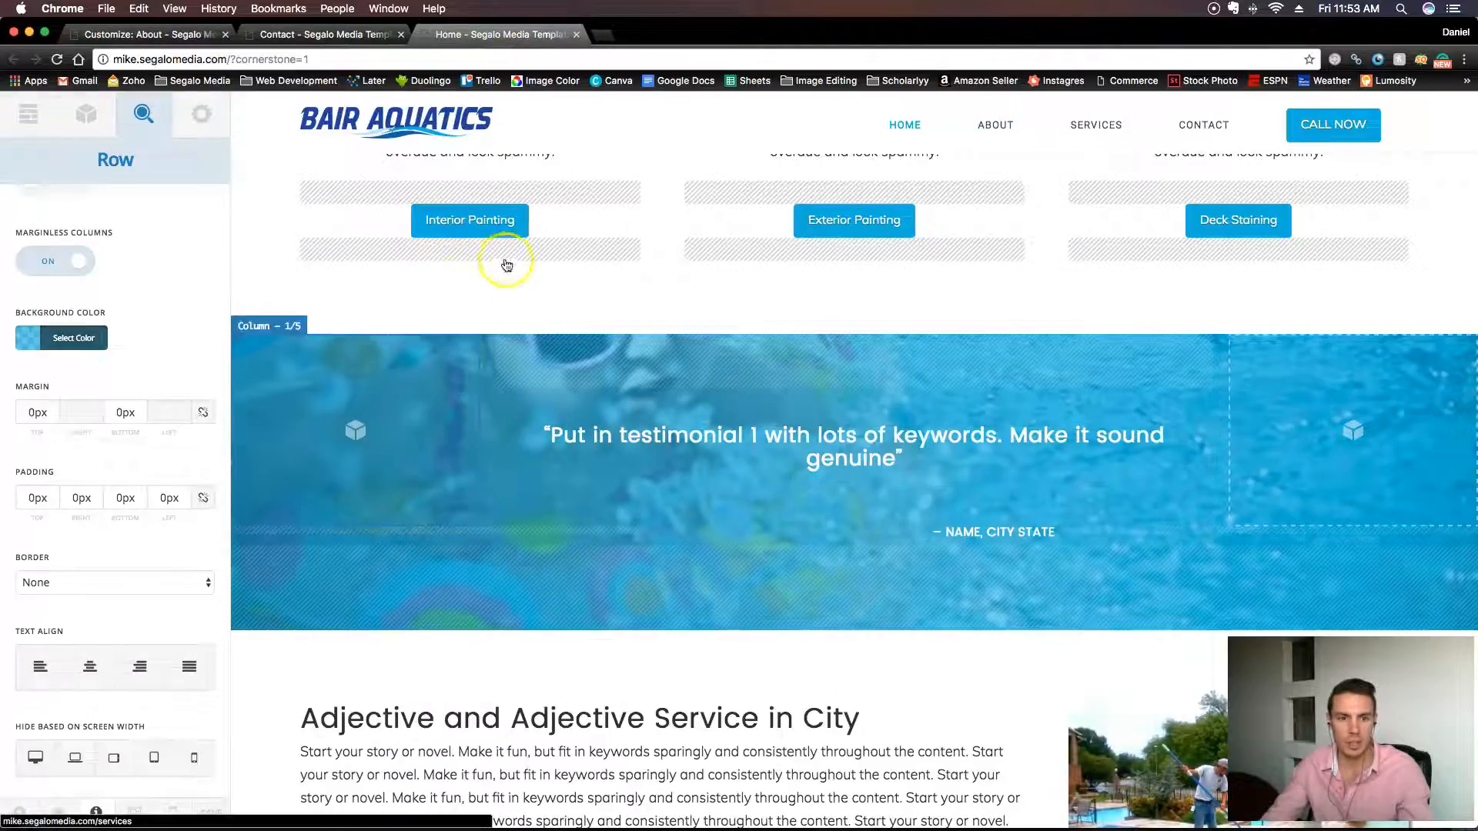
scroll(554, 501, "down", 12)
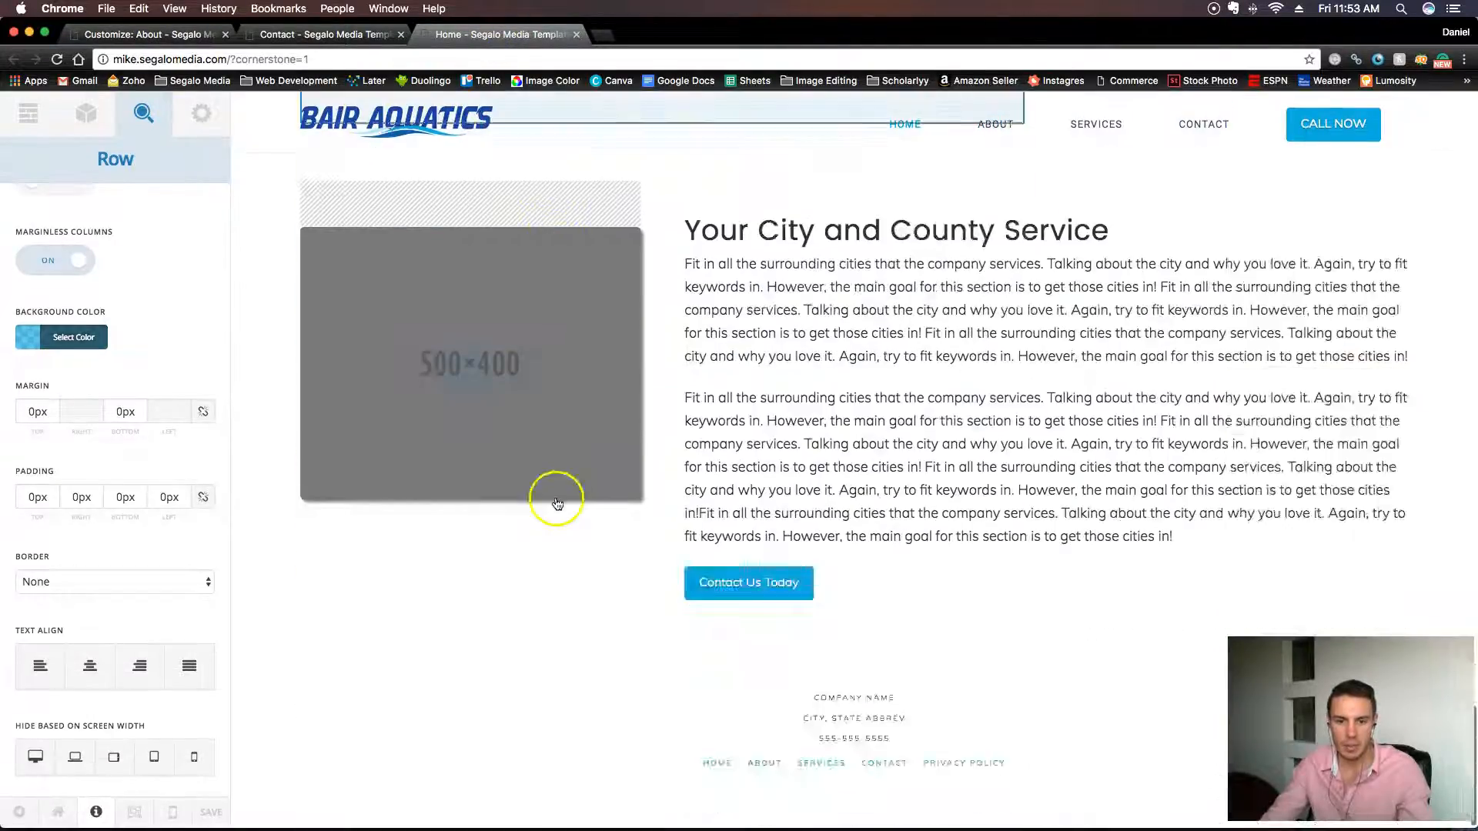
scroll(554, 504, "up", 15)
left_click(139, 33)
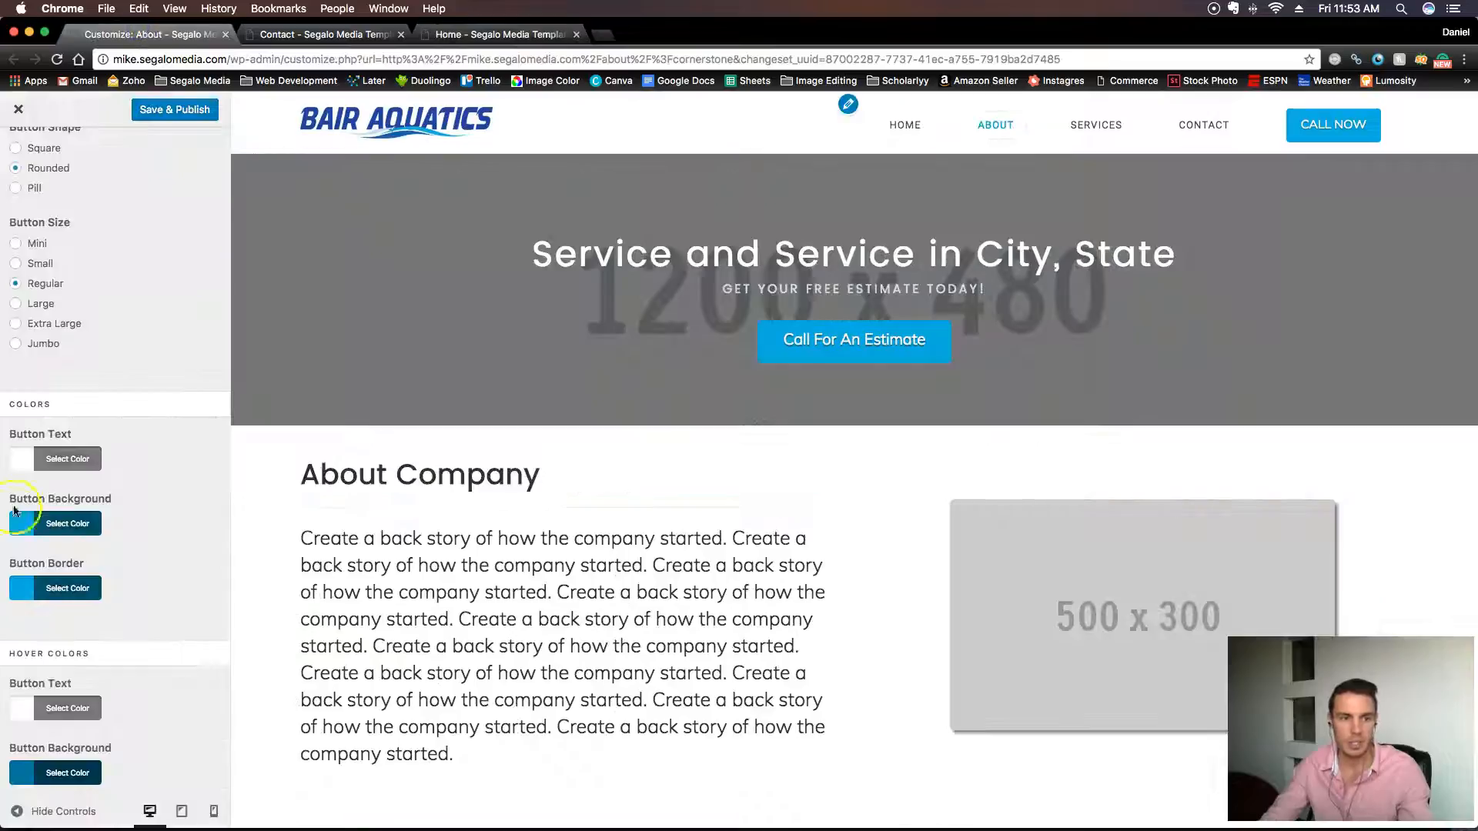
left_click(78, 523)
scroll(127, 662, "down", 3)
triple_click(103, 622)
key("super+c")
Set the Email item's graphic background color to rgb(14, 177, 222) on the Contact page.
left_click(362, 34)
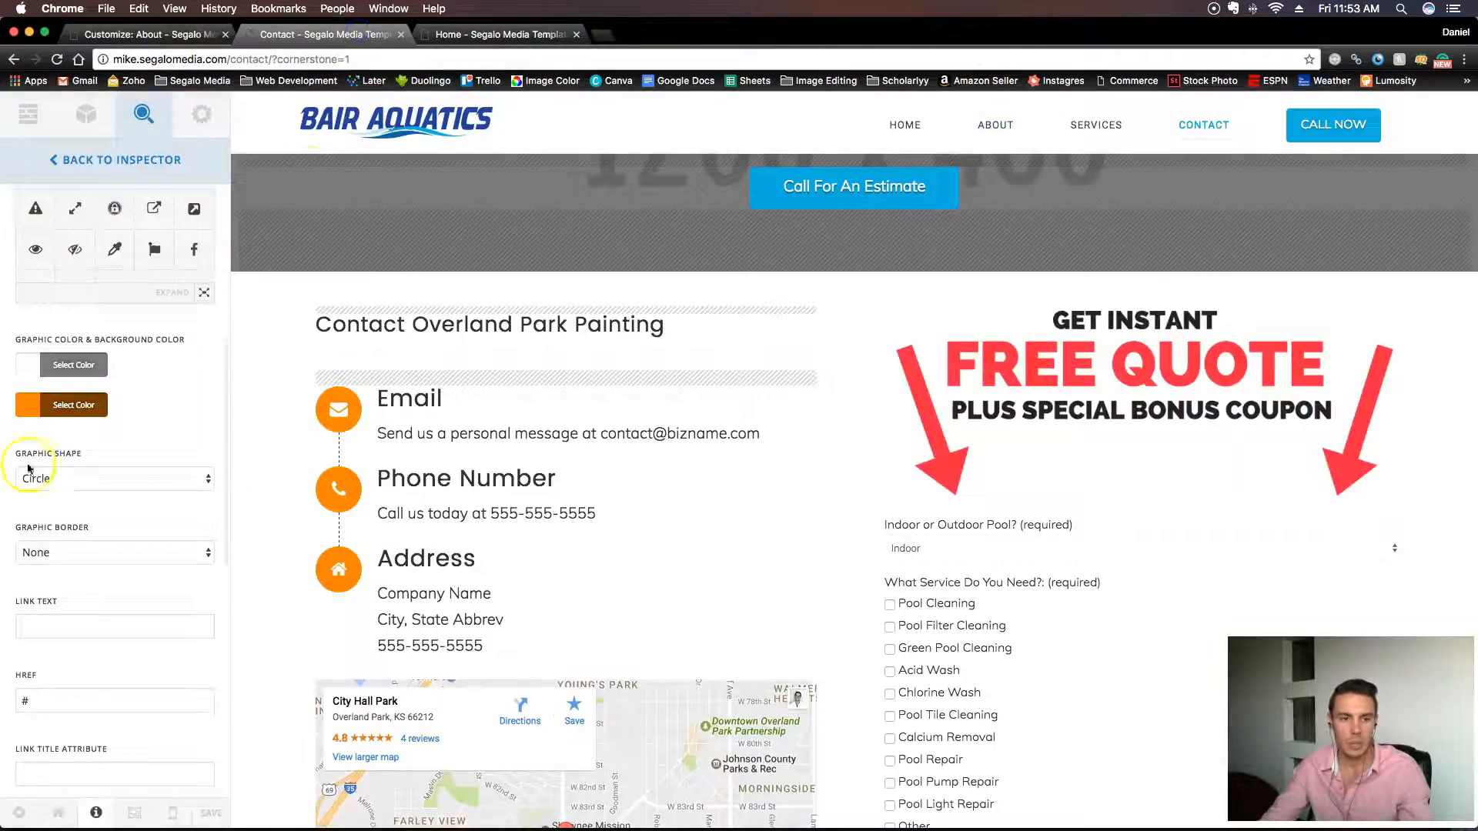
left_click(62, 419)
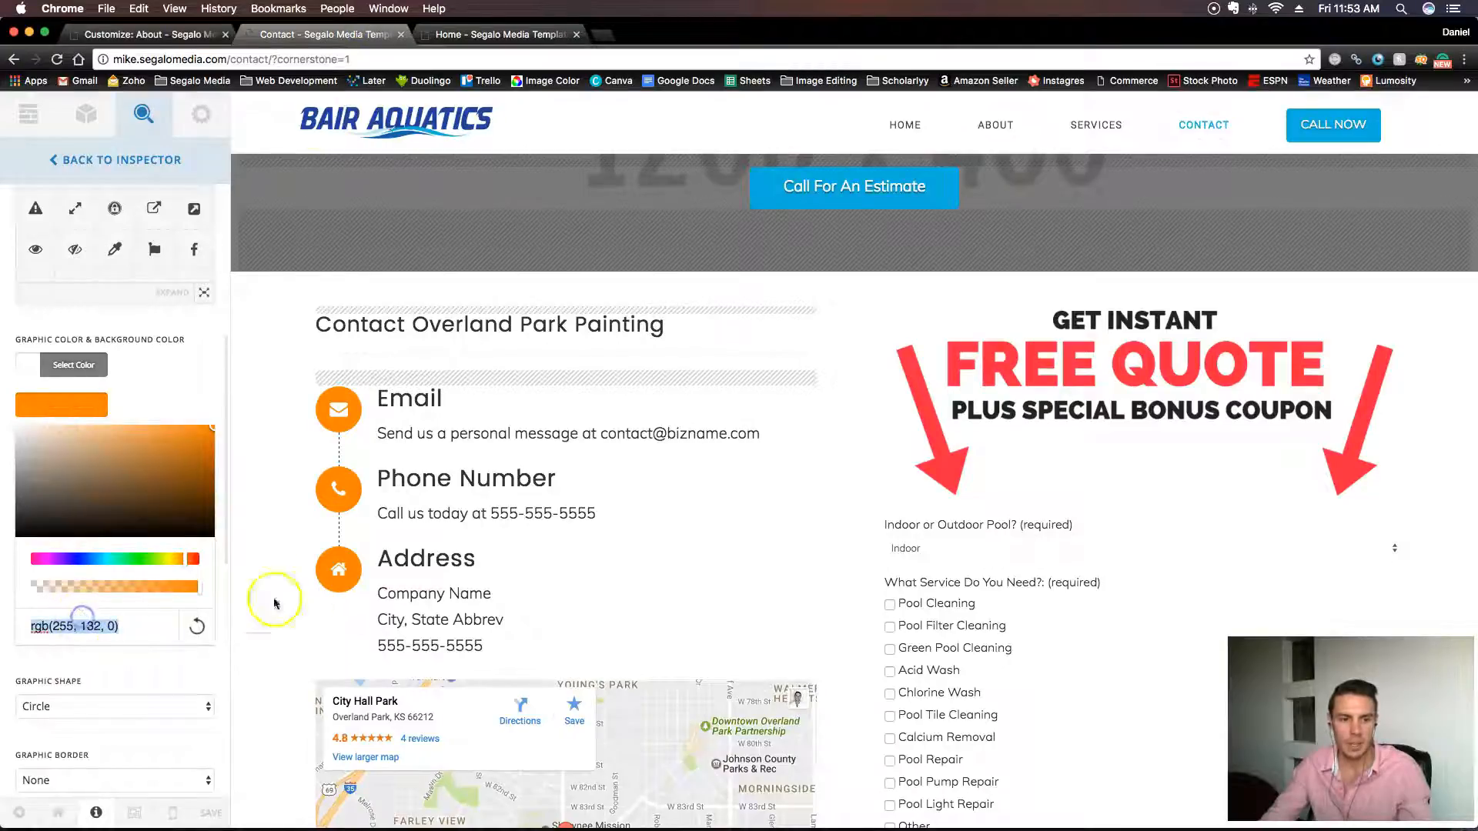
key("super+v")
scroll(113, 248, "up", 5)
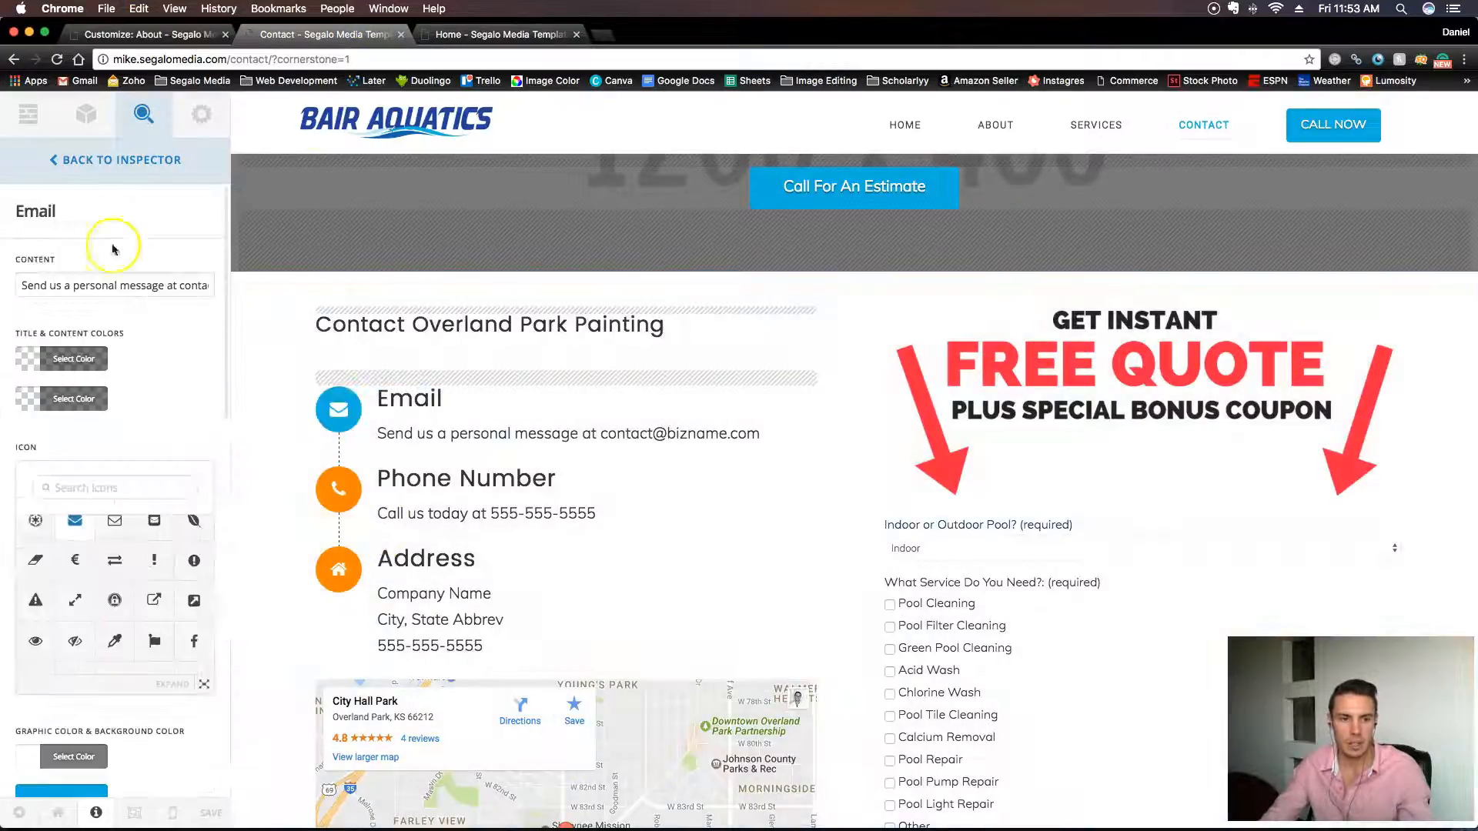
Set the Phone Number item's graphic background color to rgb(14, 177, 222).
left_click(62, 176)
left_click(72, 400)
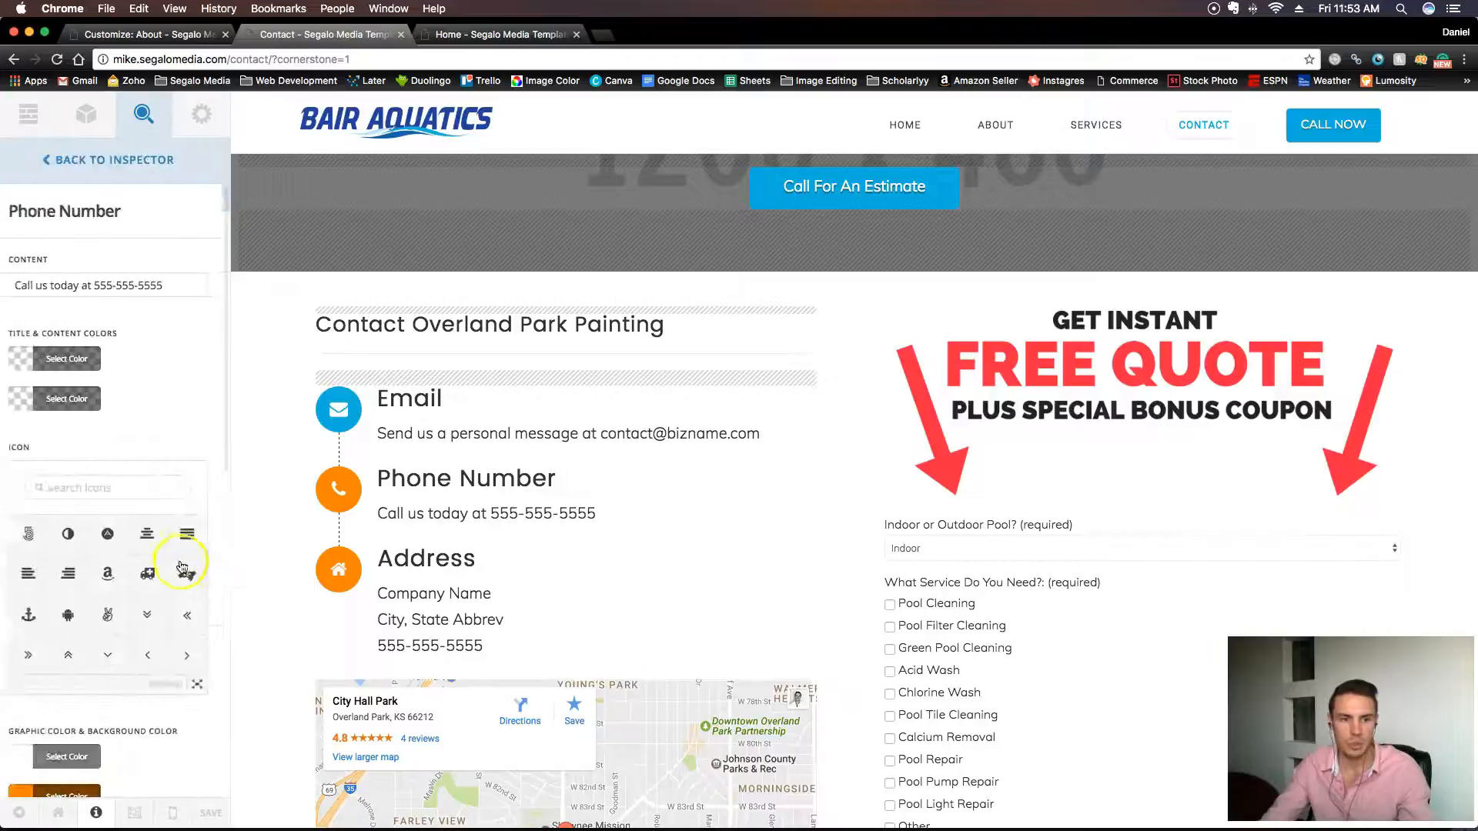
scroll(132, 607, "down", 5)
left_click(80, 362)
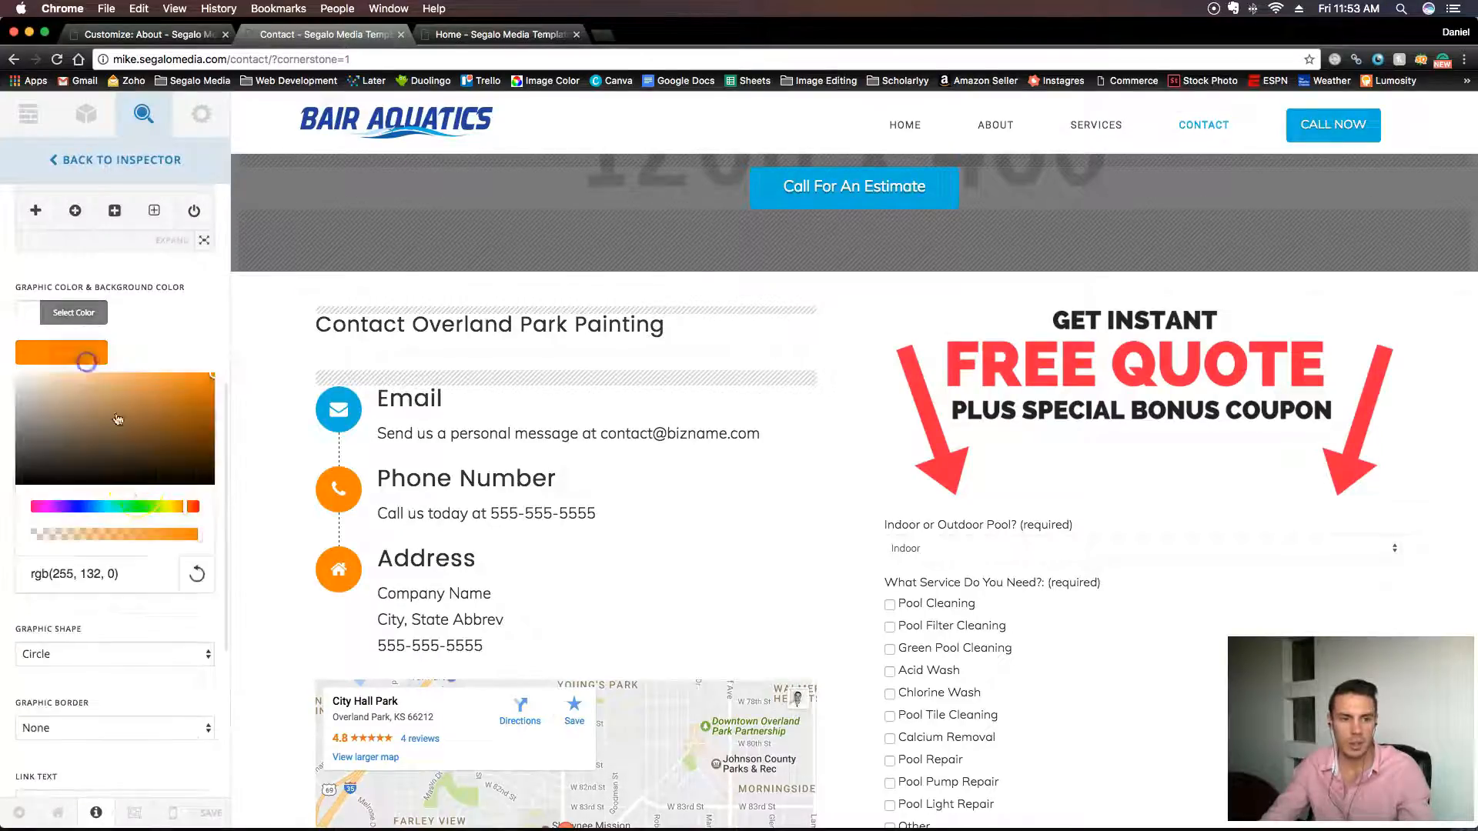
key("super+v")
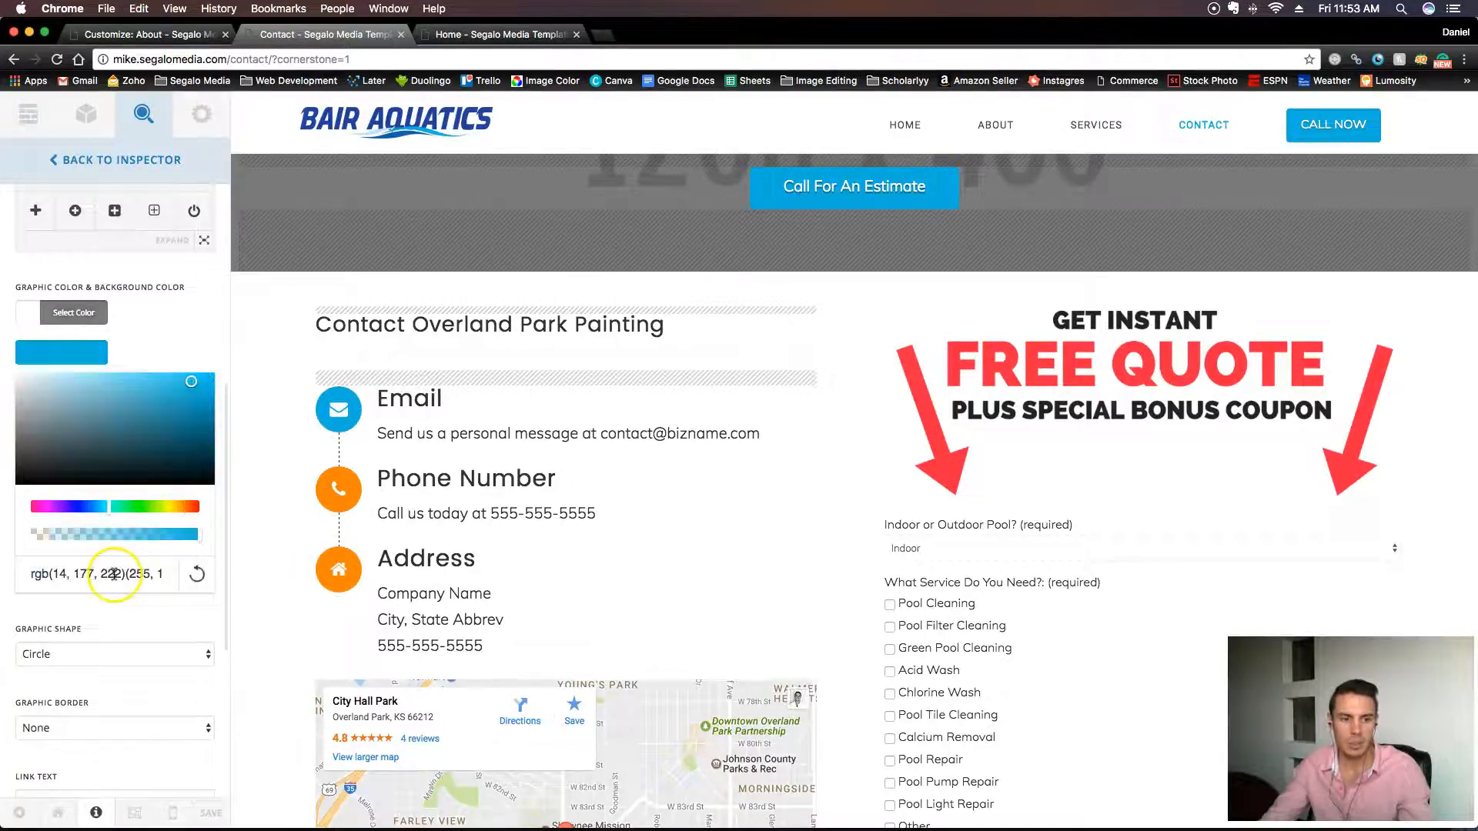
Set the Address item's graphic background color to rgb(14, 177, 222) and save the Contact page.
left_click(115, 159)
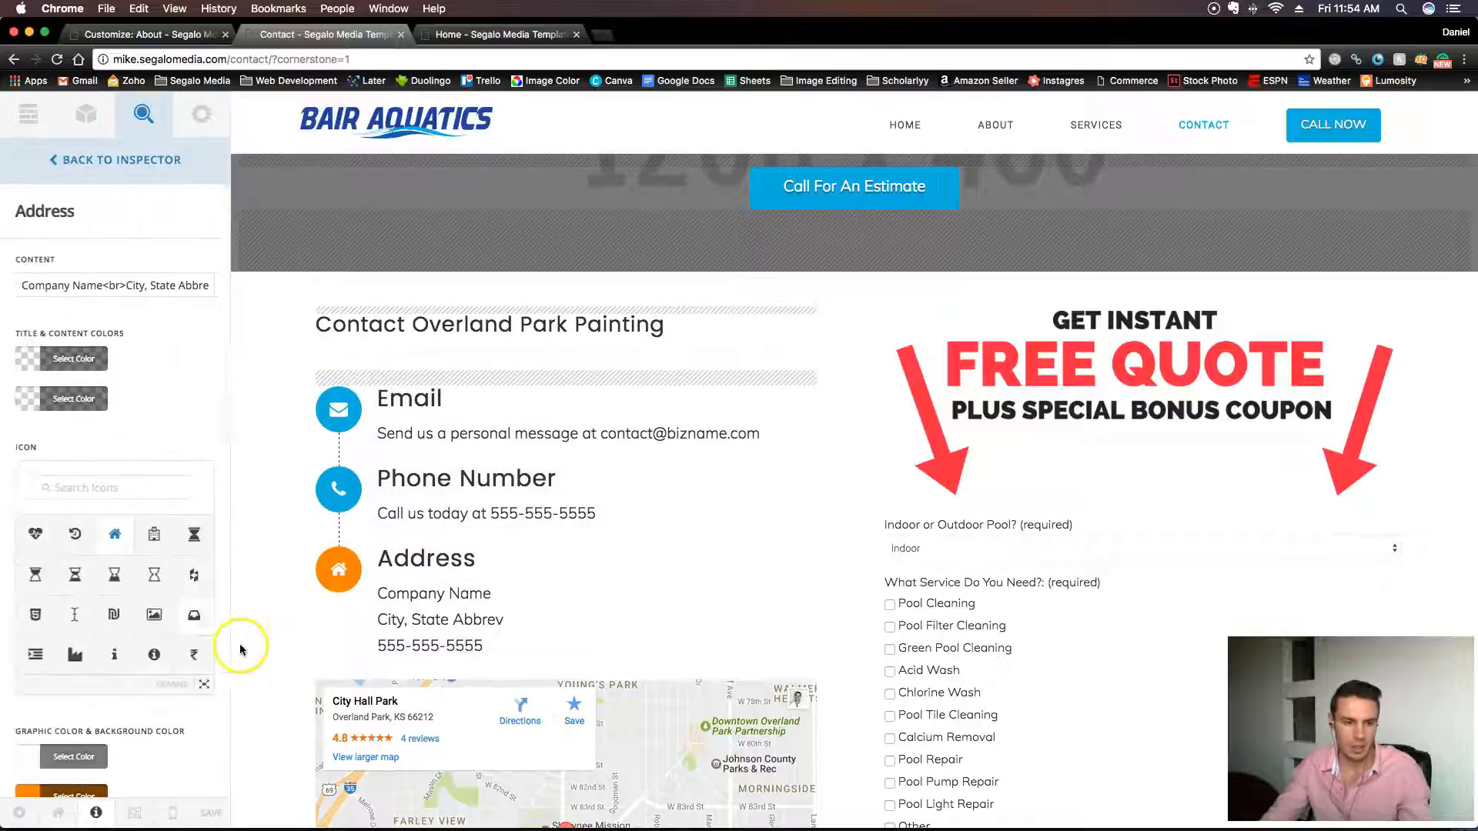
scroll(154, 647, "down", 5)
left_click(62, 582)
scroll(115, 483, "down", 5)
left_click(110, 406)
type("rgb(14, 177, 222)")
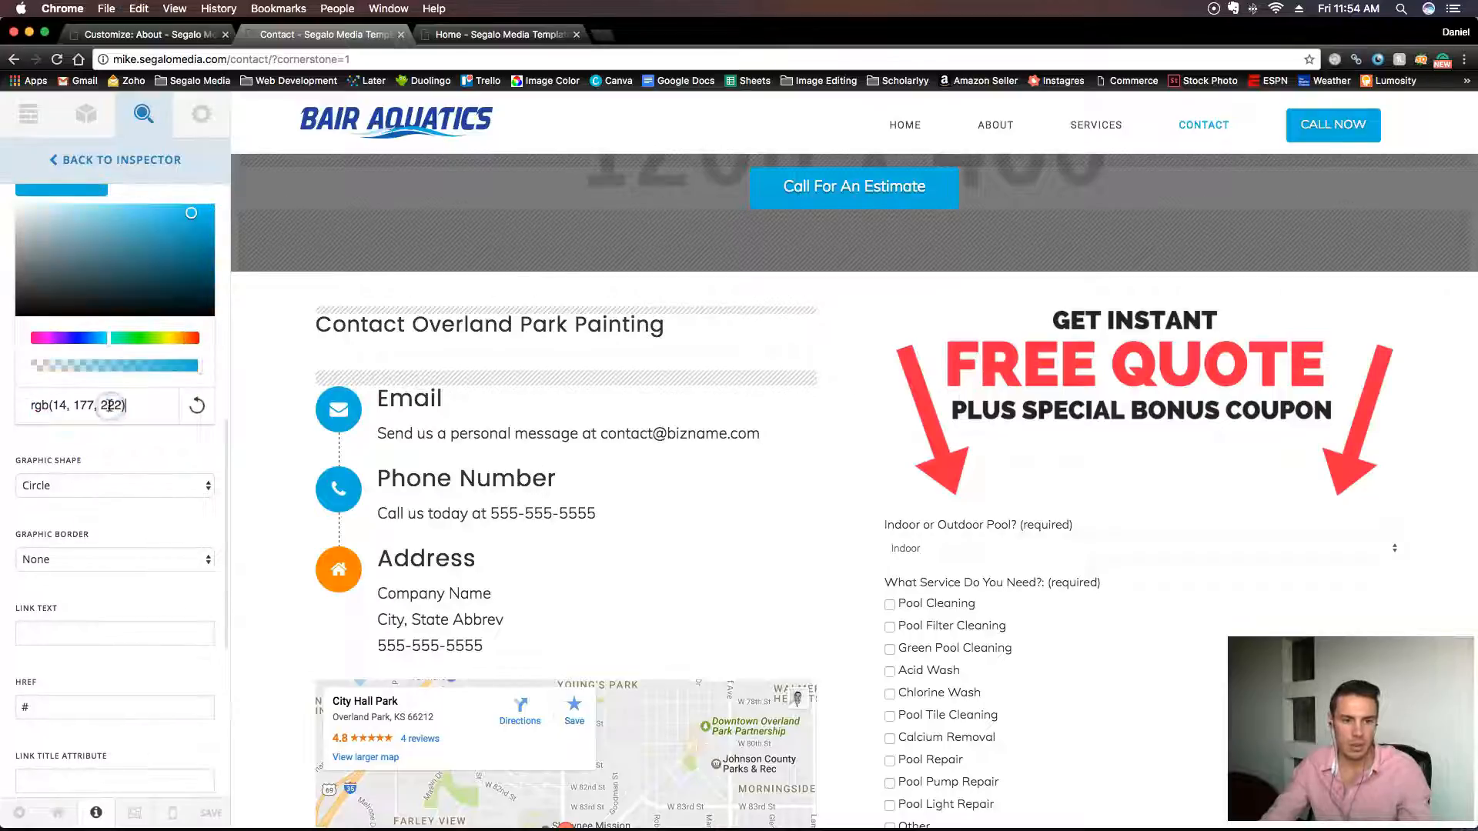
scroll(909, 531, "down", 10)
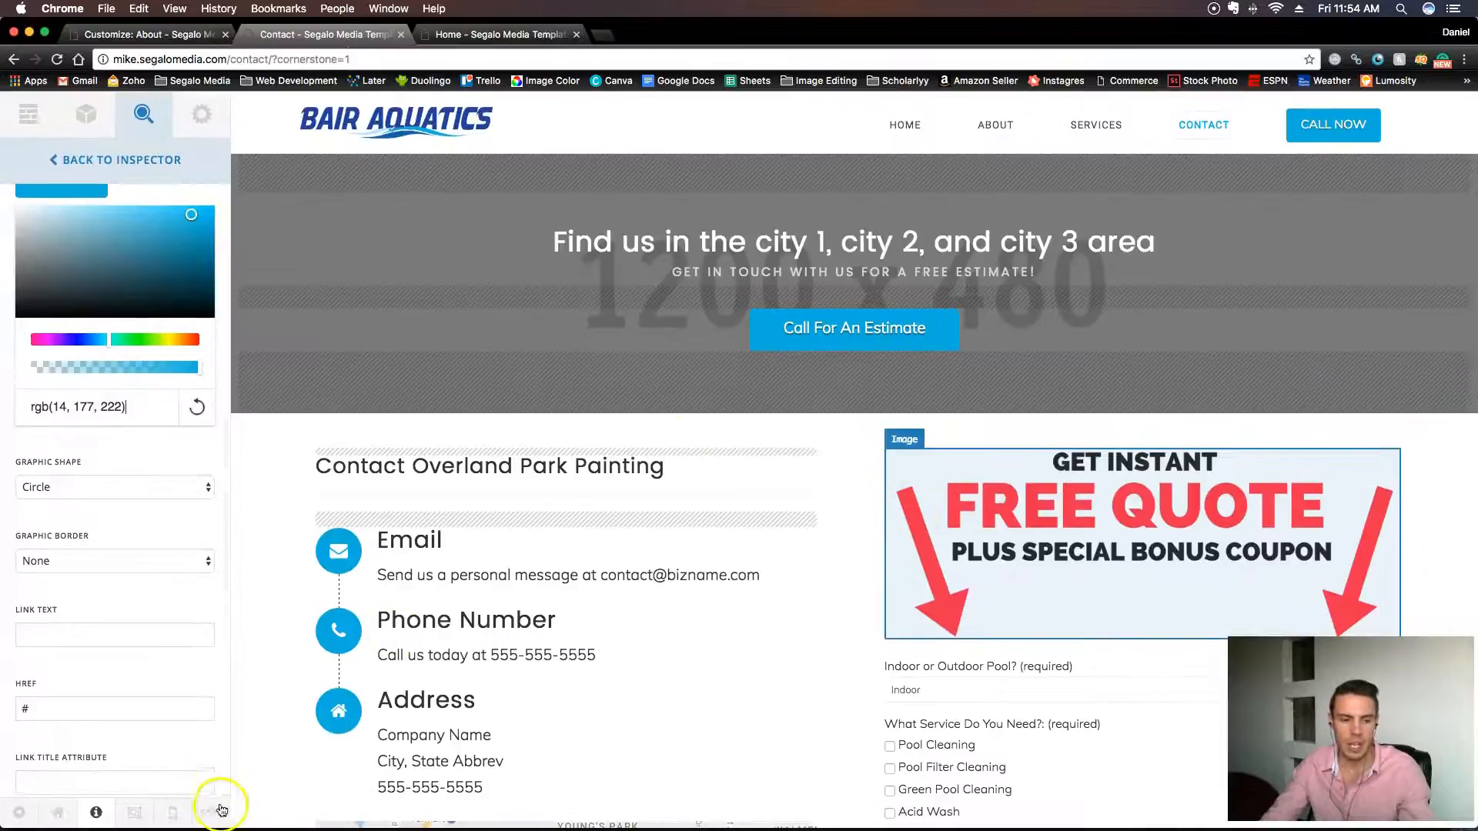
left_click(218, 814)
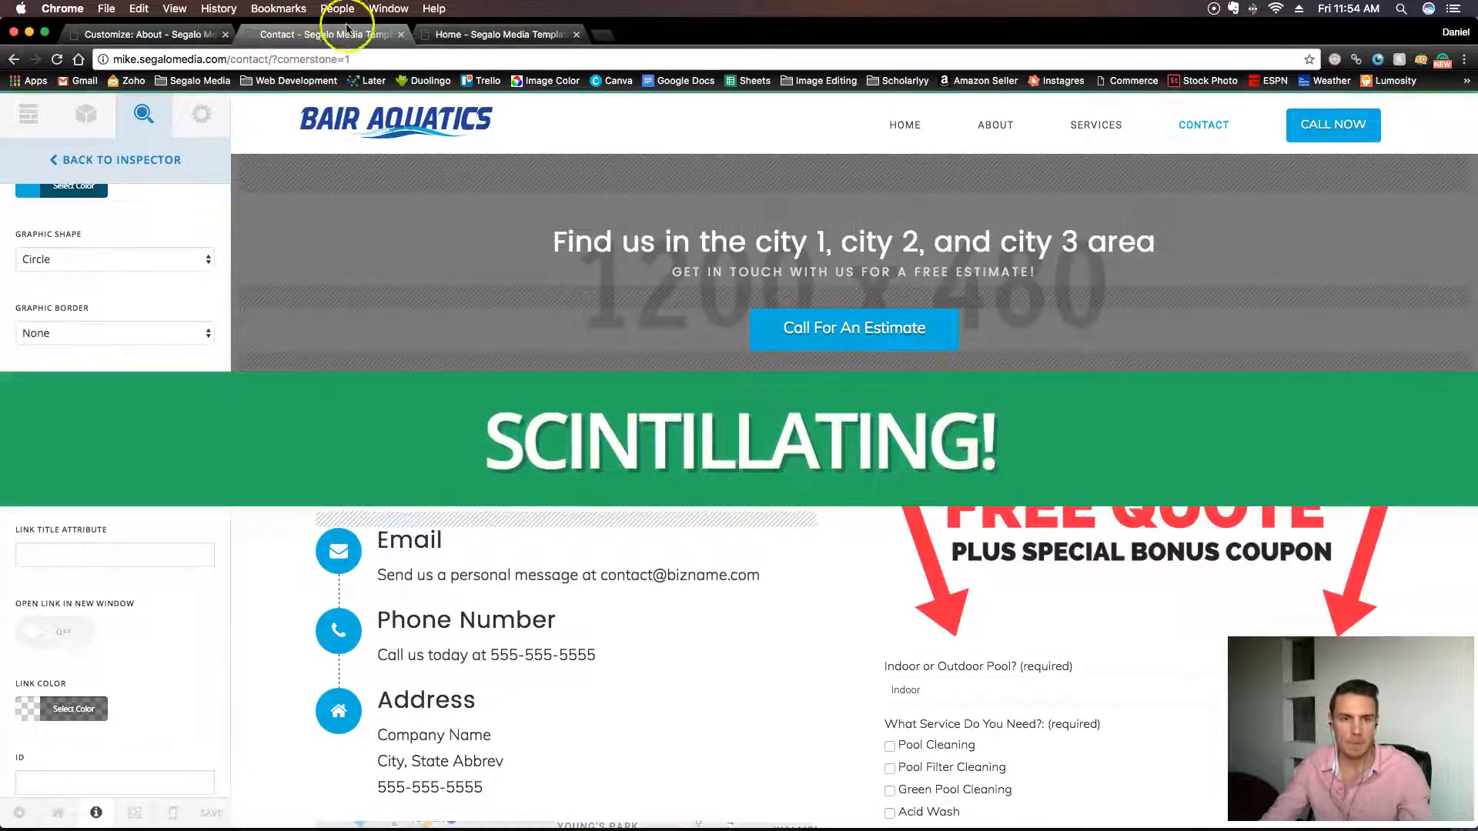
Load the live home page at mike.segalomedia.com without the editor and look it over down to the footer.
left_click(506, 35)
left_click(299, 60)
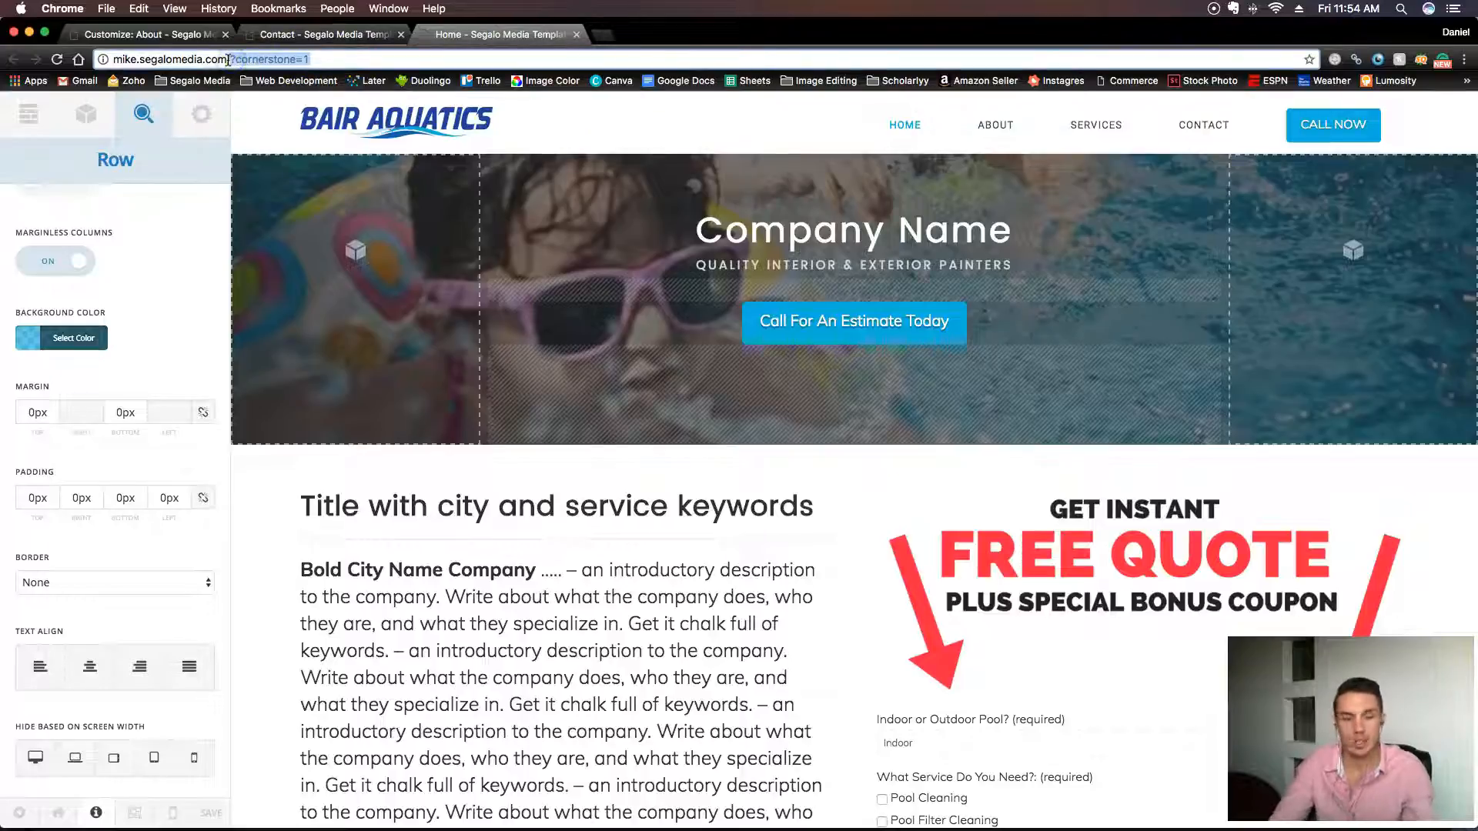
key("BackSpace")
key("Return")
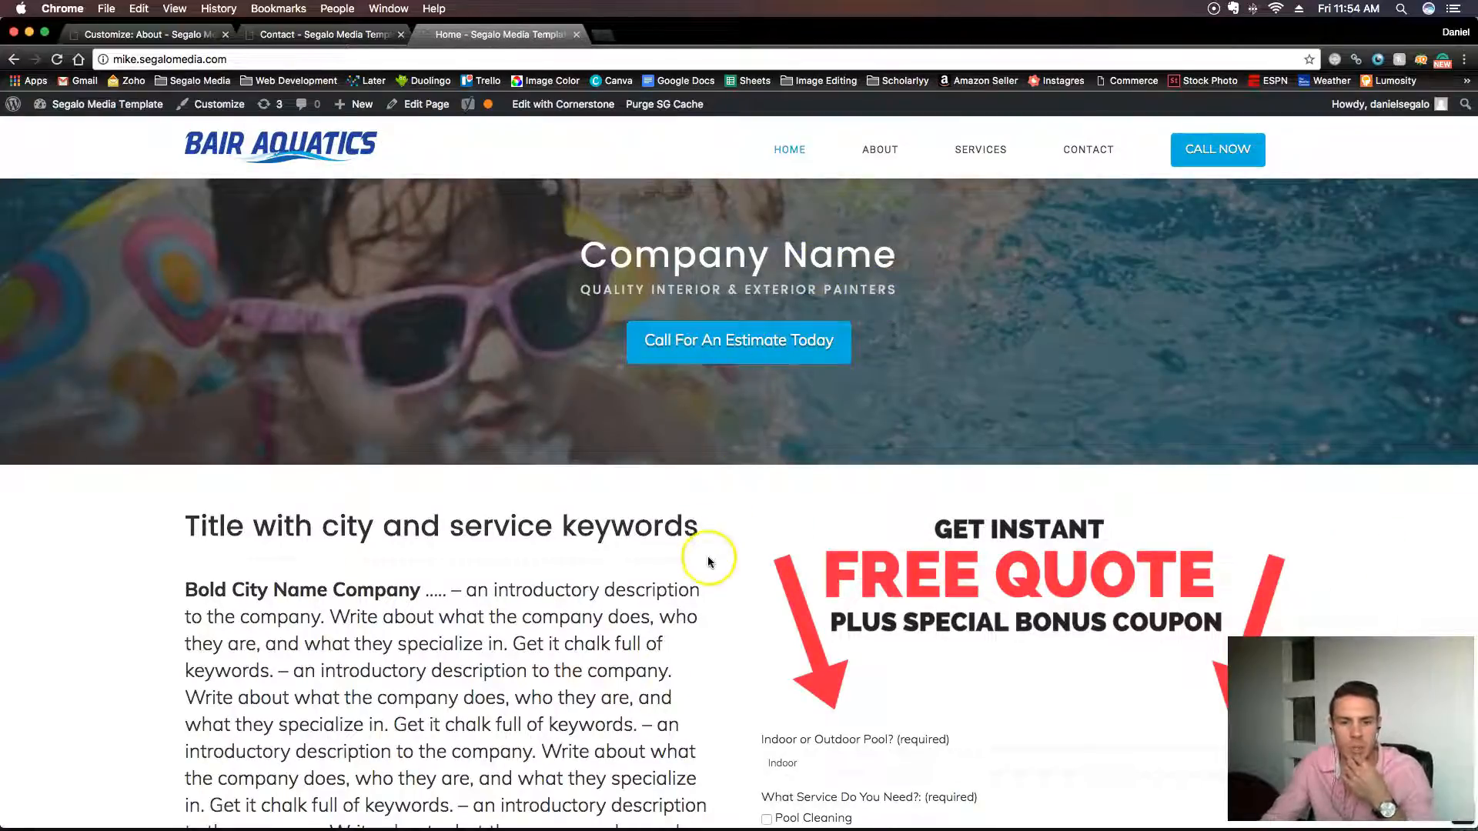
scroll(707, 560, "down", 15)
scroll(705, 556, "down", 15)
scroll(834, 533, "down", 15)
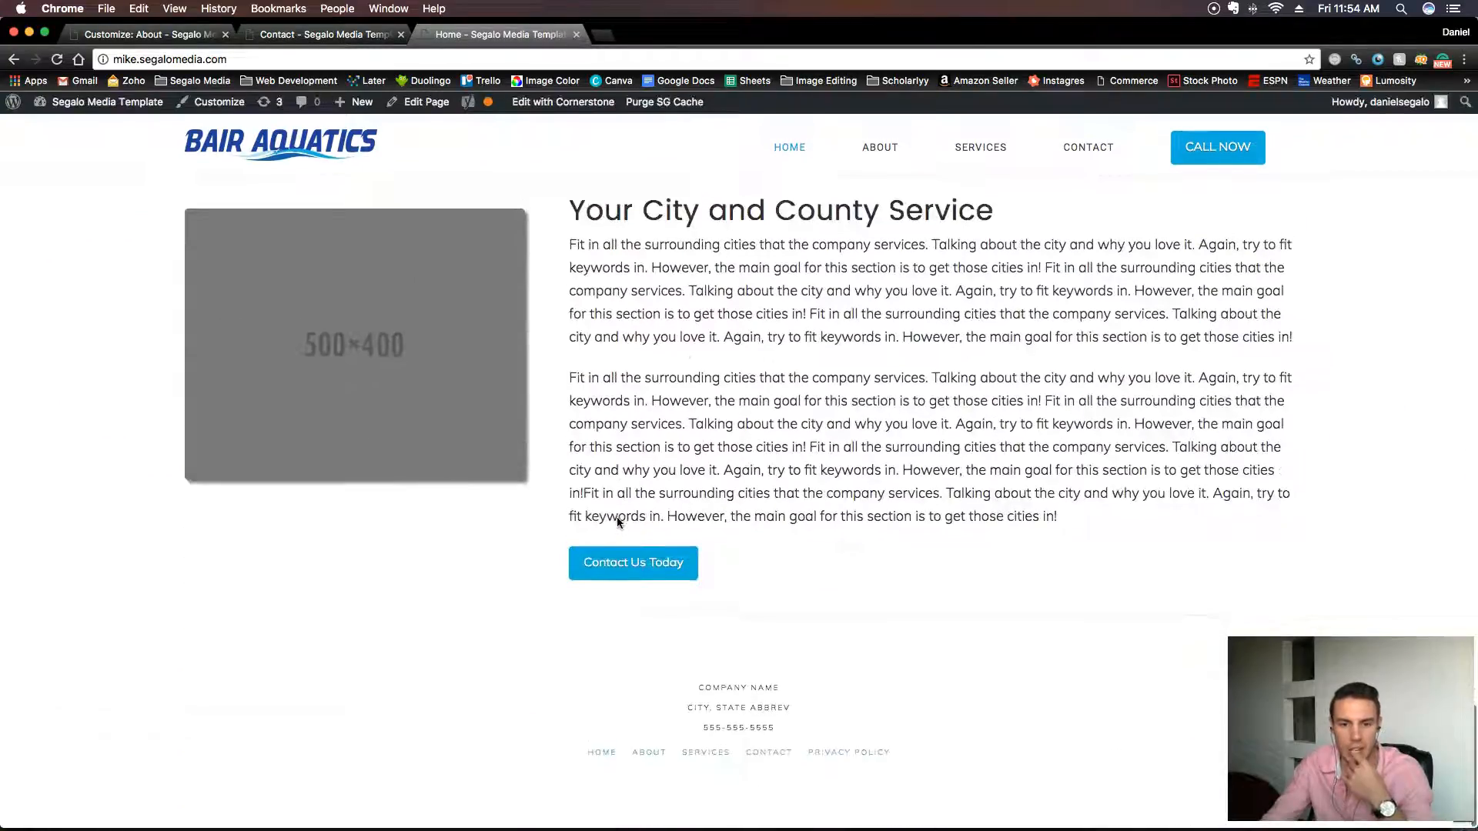
scroll(617, 521, "up", 20)
Open the live About page and check its header, testimonial band and text sections down to the footer.
left_click(949, 152)
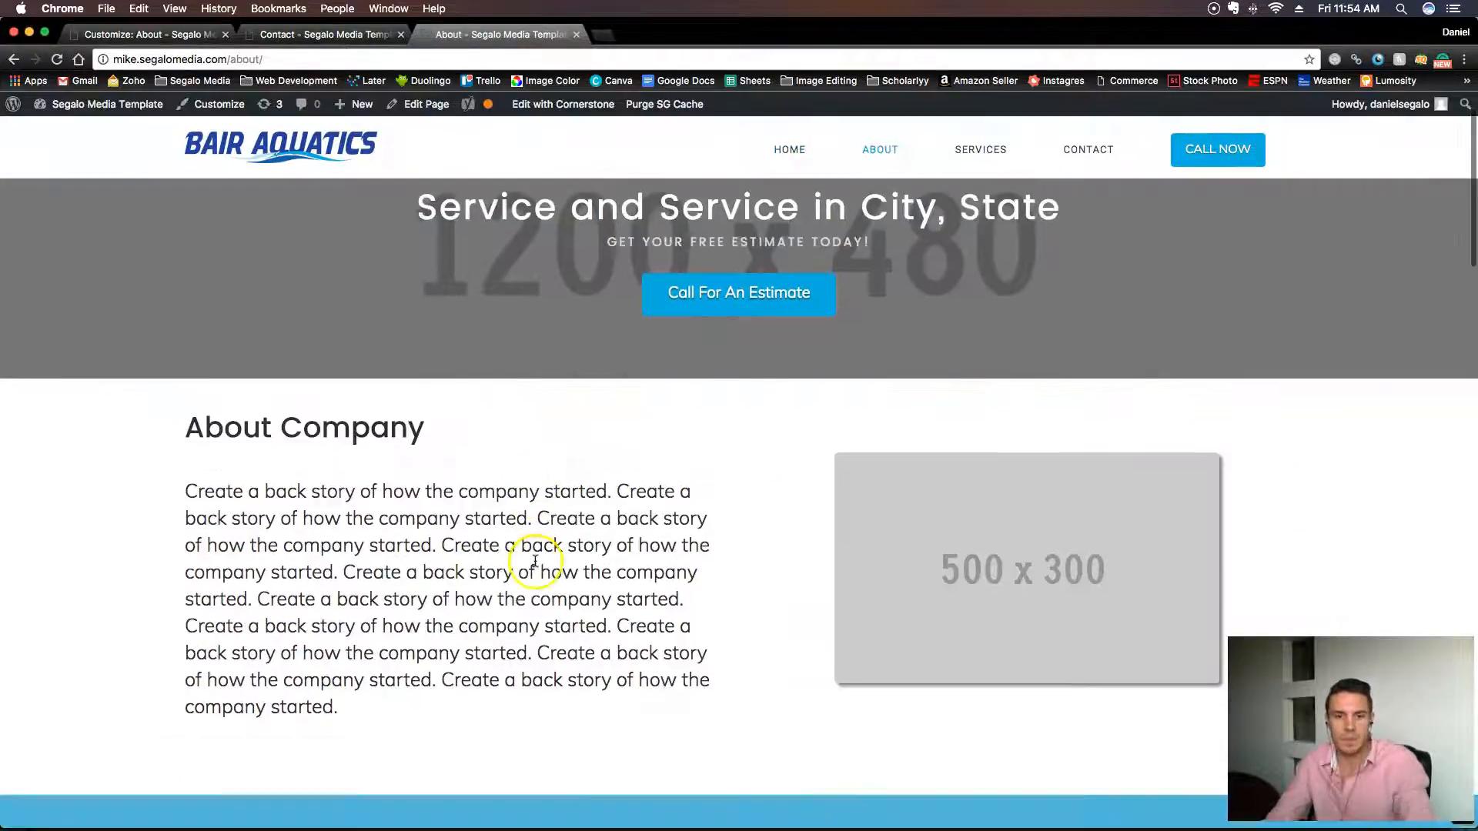
scroll(533, 547, "down", 15)
scroll(523, 547, "down", 5)
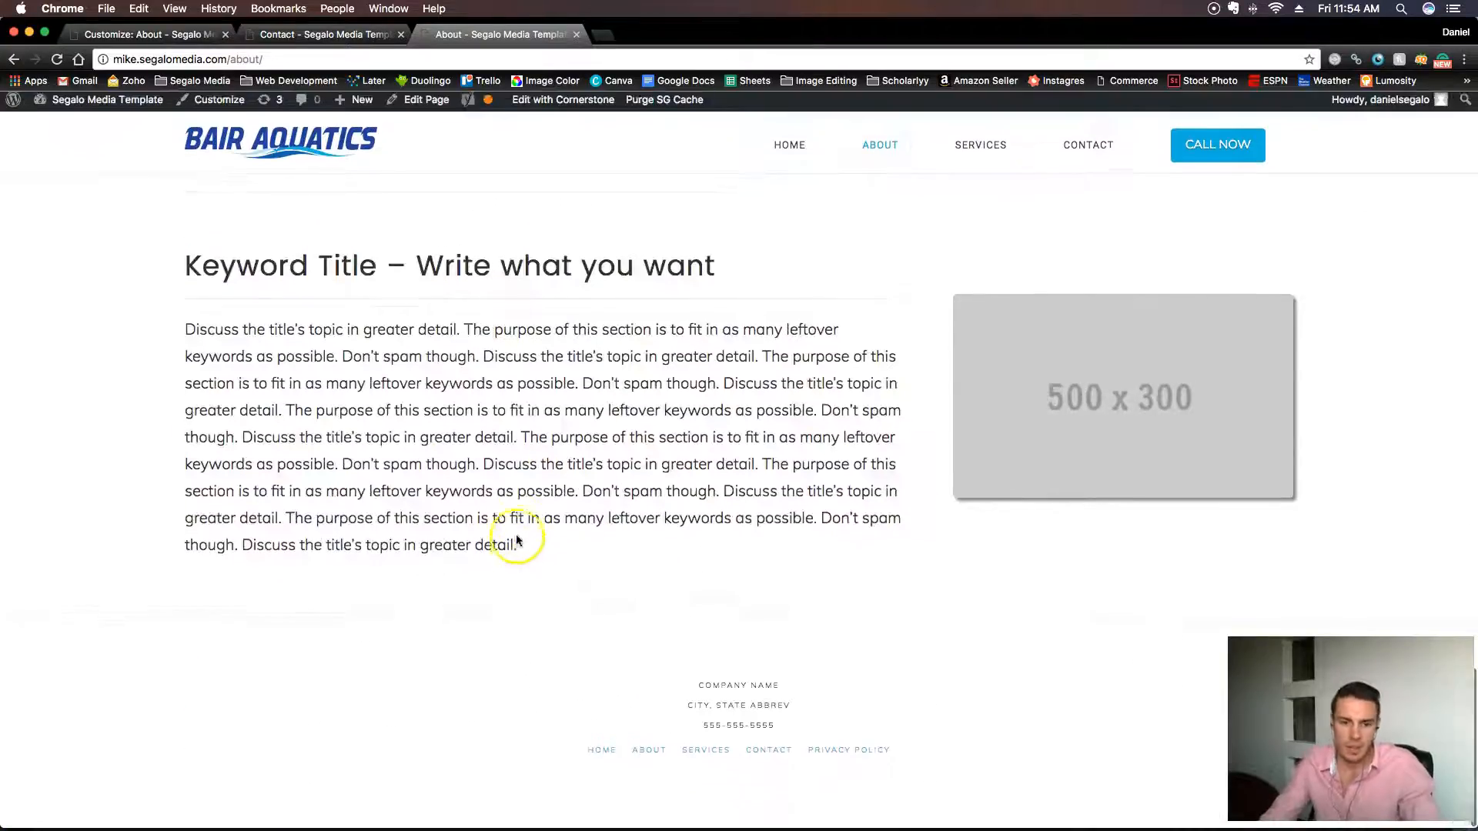
scroll(511, 531, "up", 20)
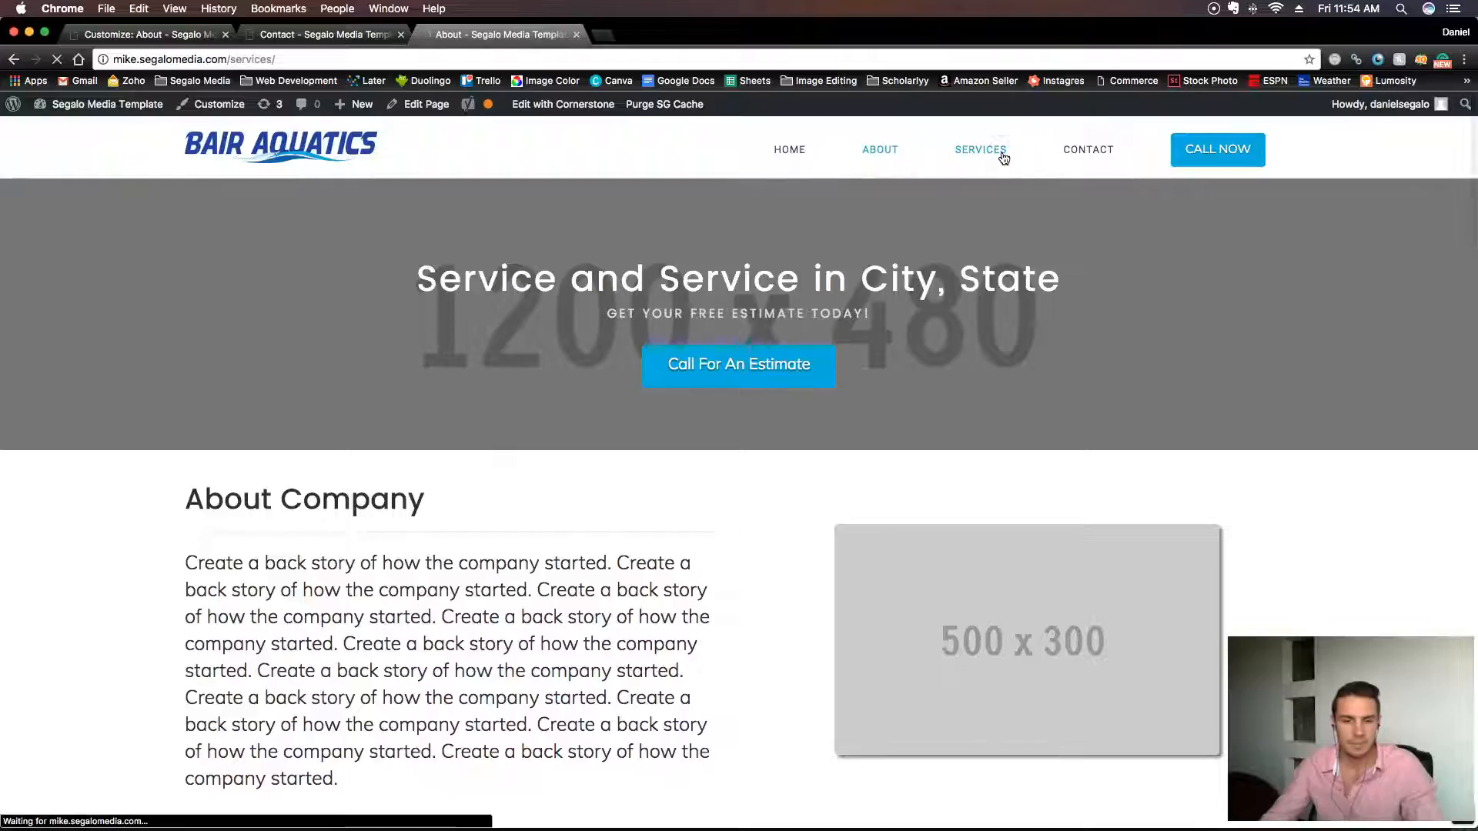
Open the live Services page and check its icons, testimonial overlays and service descriptions.
scroll(863, 419, "down", 10)
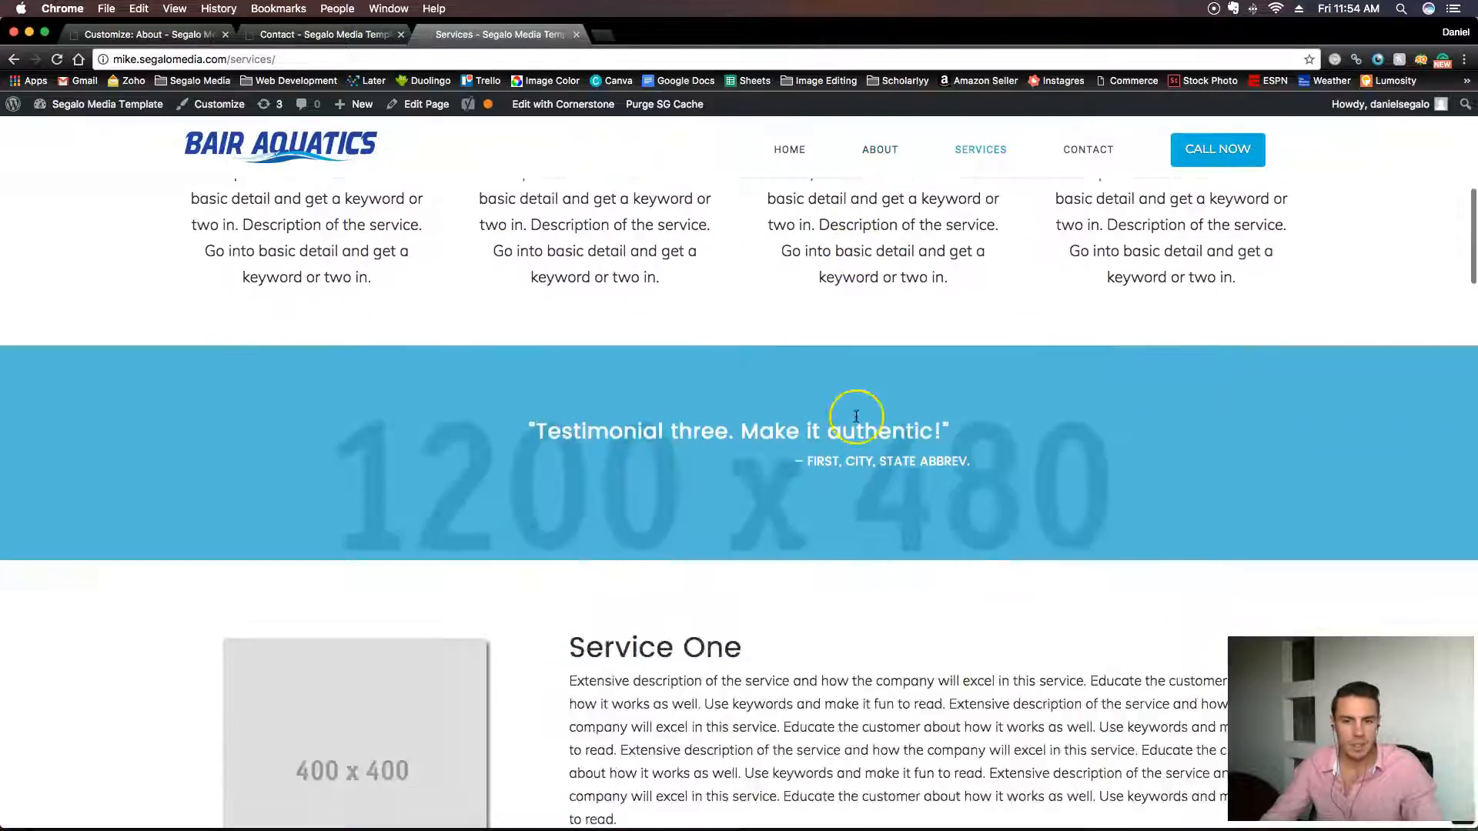
scroll(856, 416, "down", 15)
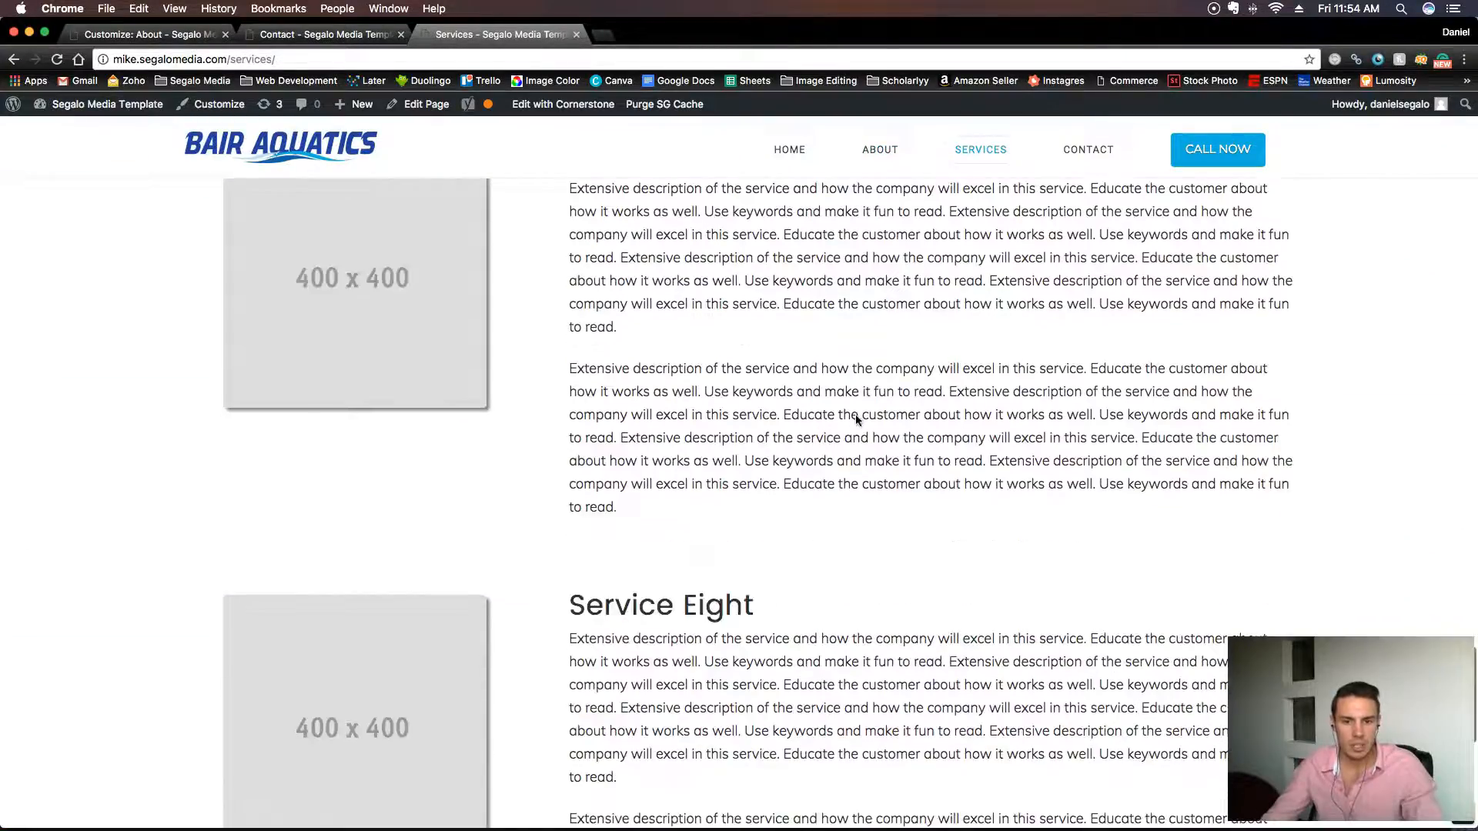
scroll(856, 415, "down", 8)
scroll(855, 414, "up", 20)
Open the live Contact page and check its header, contact icons and quote form.
left_click(999, 198)
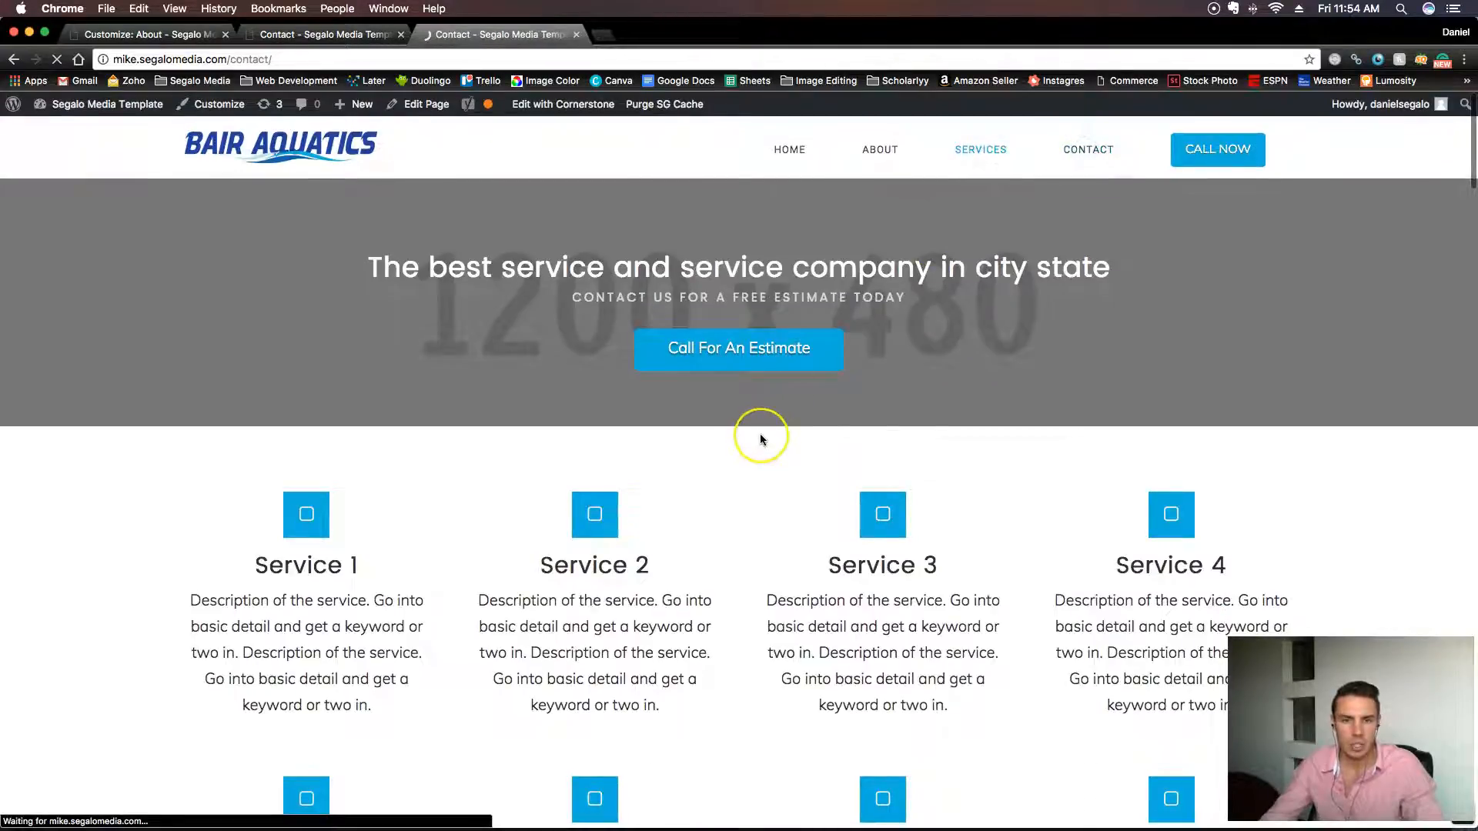
scroll(760, 432, "down", 15)
scroll(759, 439, "up", 15)
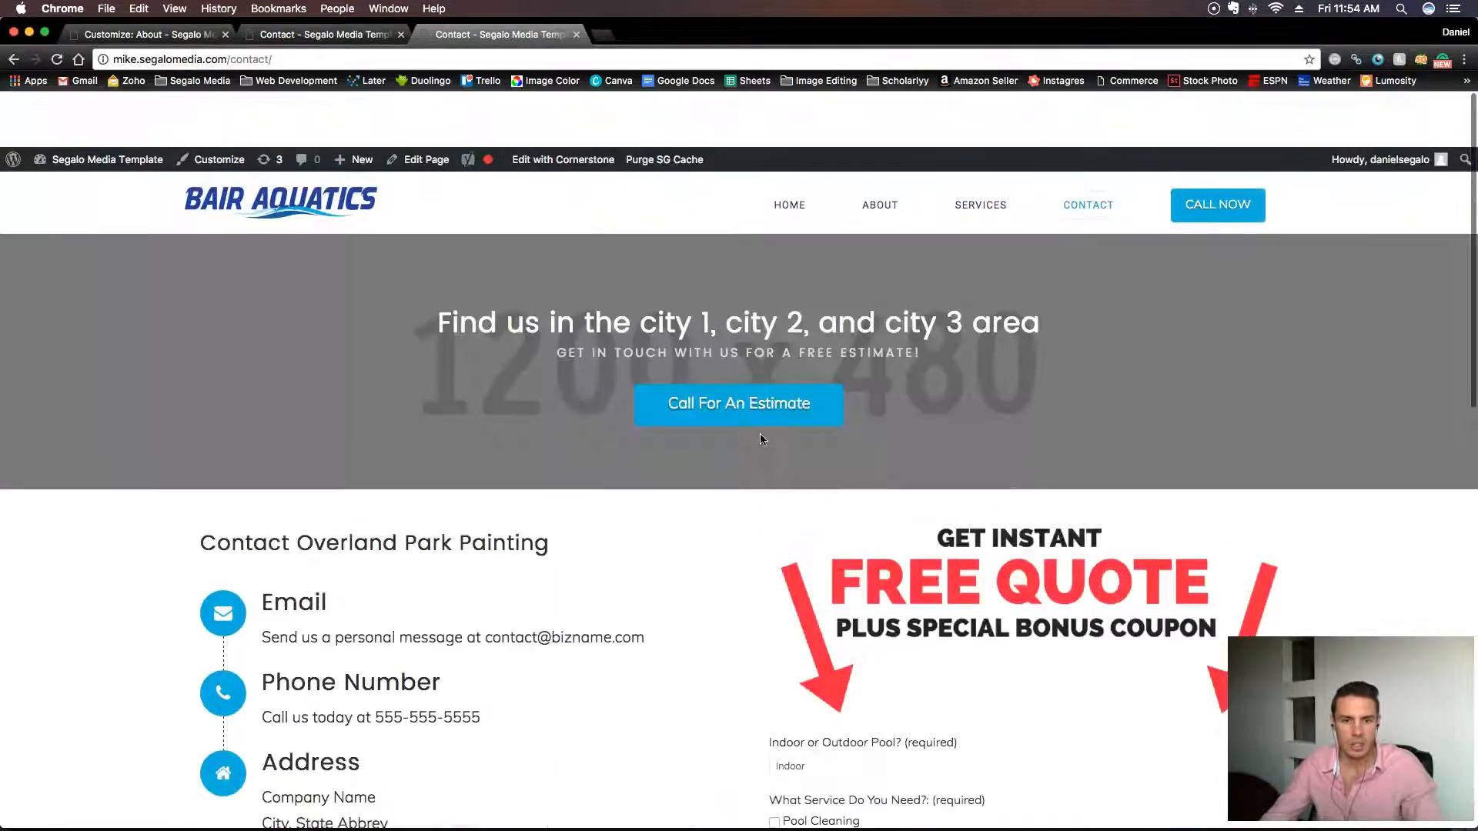
left_click(312, 151)
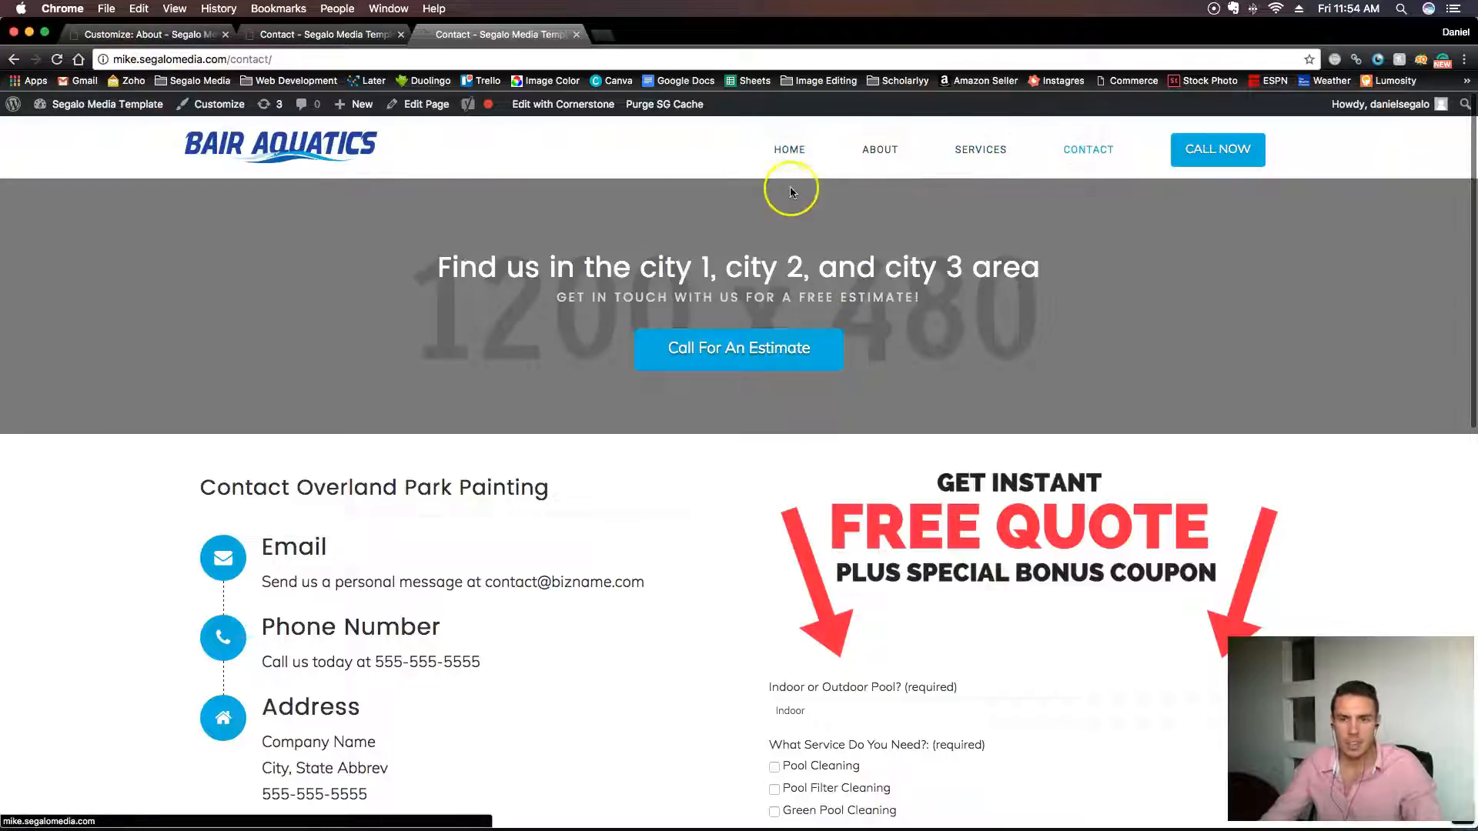
Return to the site customizer and set the Header section's Navbar Font to Poppins (Google).
left_click(146, 34)
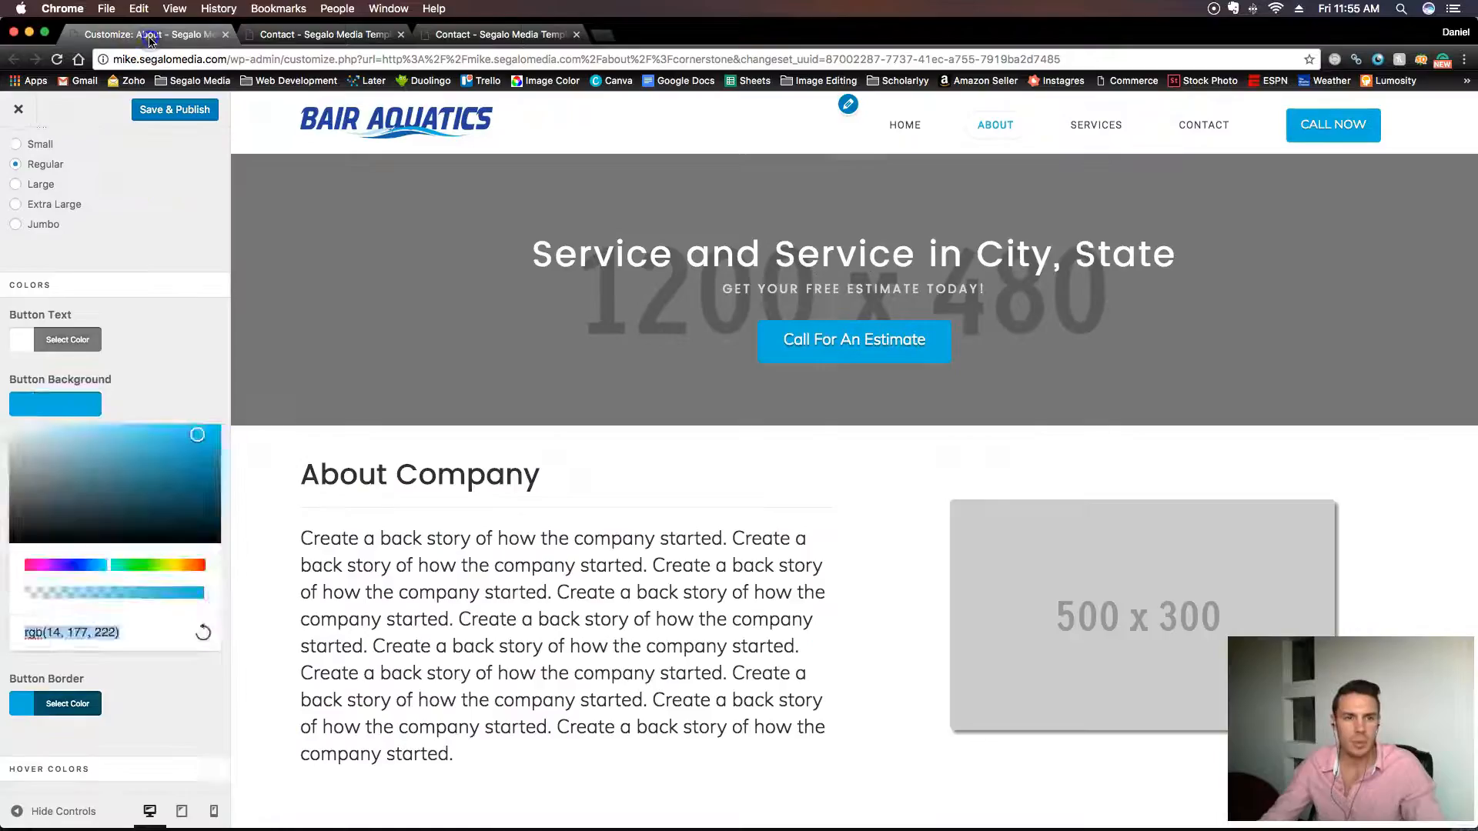
scroll(175, 308, "up", 5)
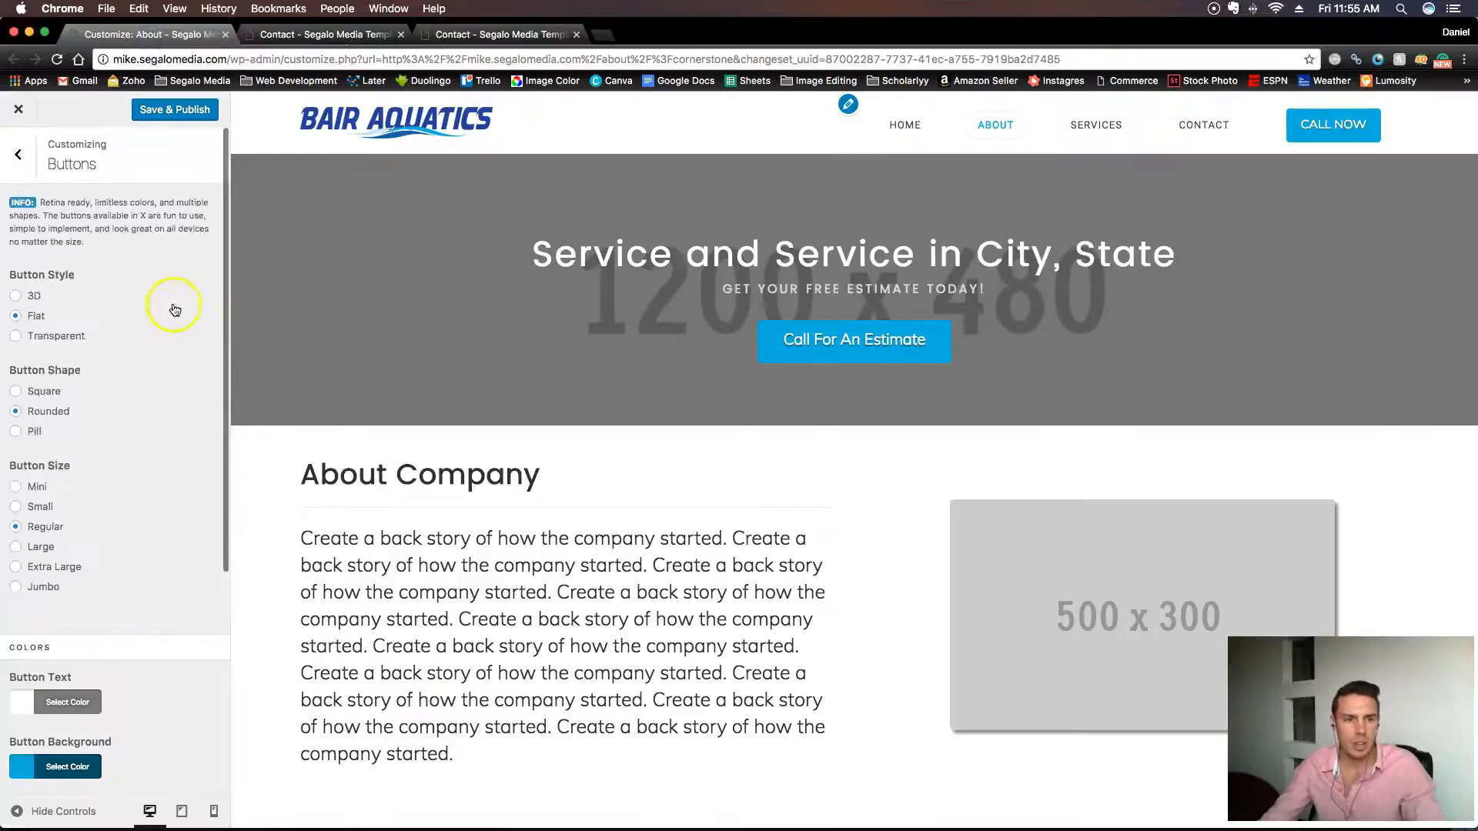
left_click(9, 164)
left_click(112, 379)
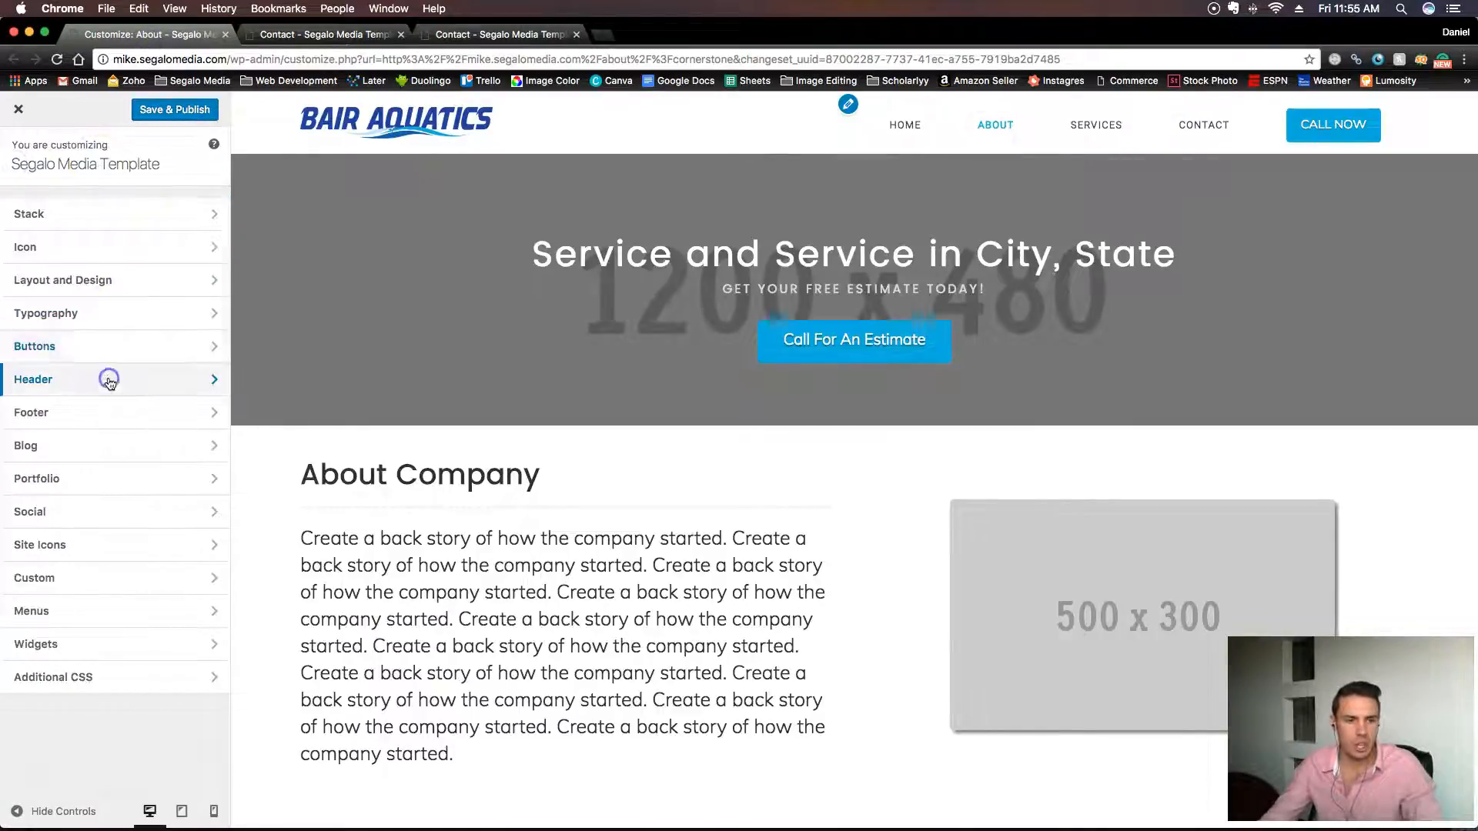
scroll(181, 404, "down", 5)
scroll(178, 408, "down", 10)
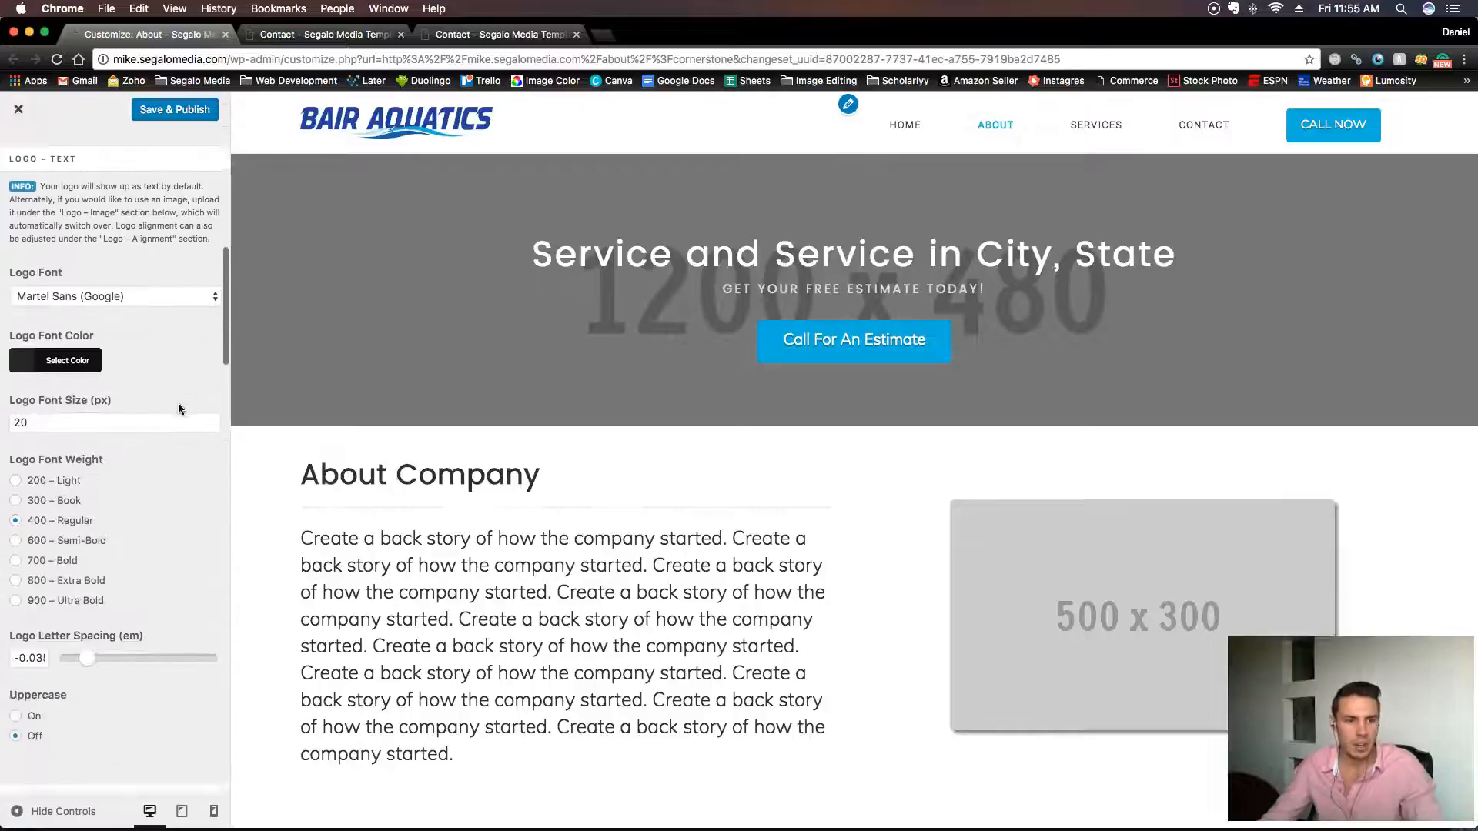
scroll(178, 410, "down", 10)
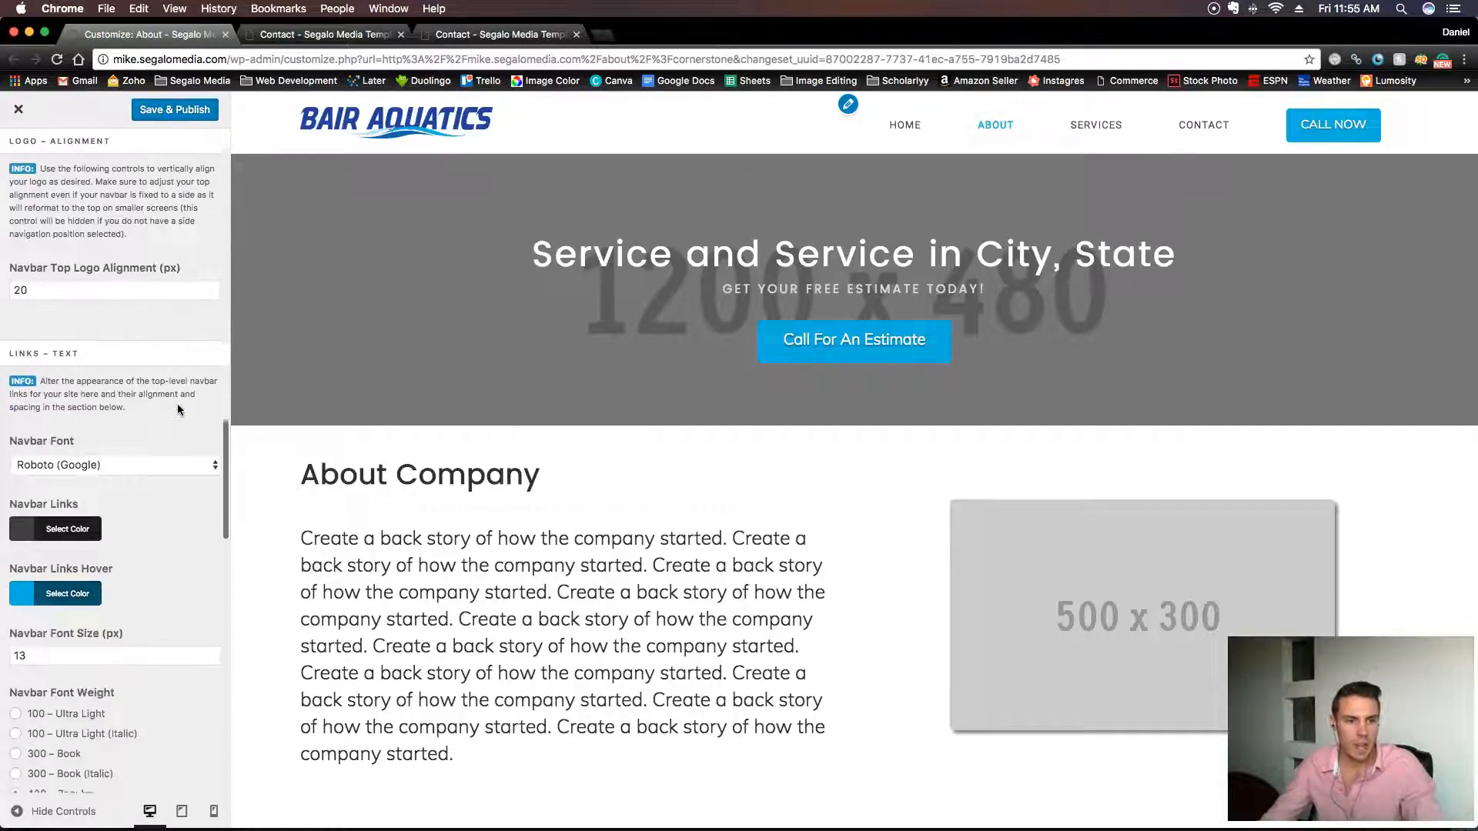
scroll(178, 410, "up", 5)
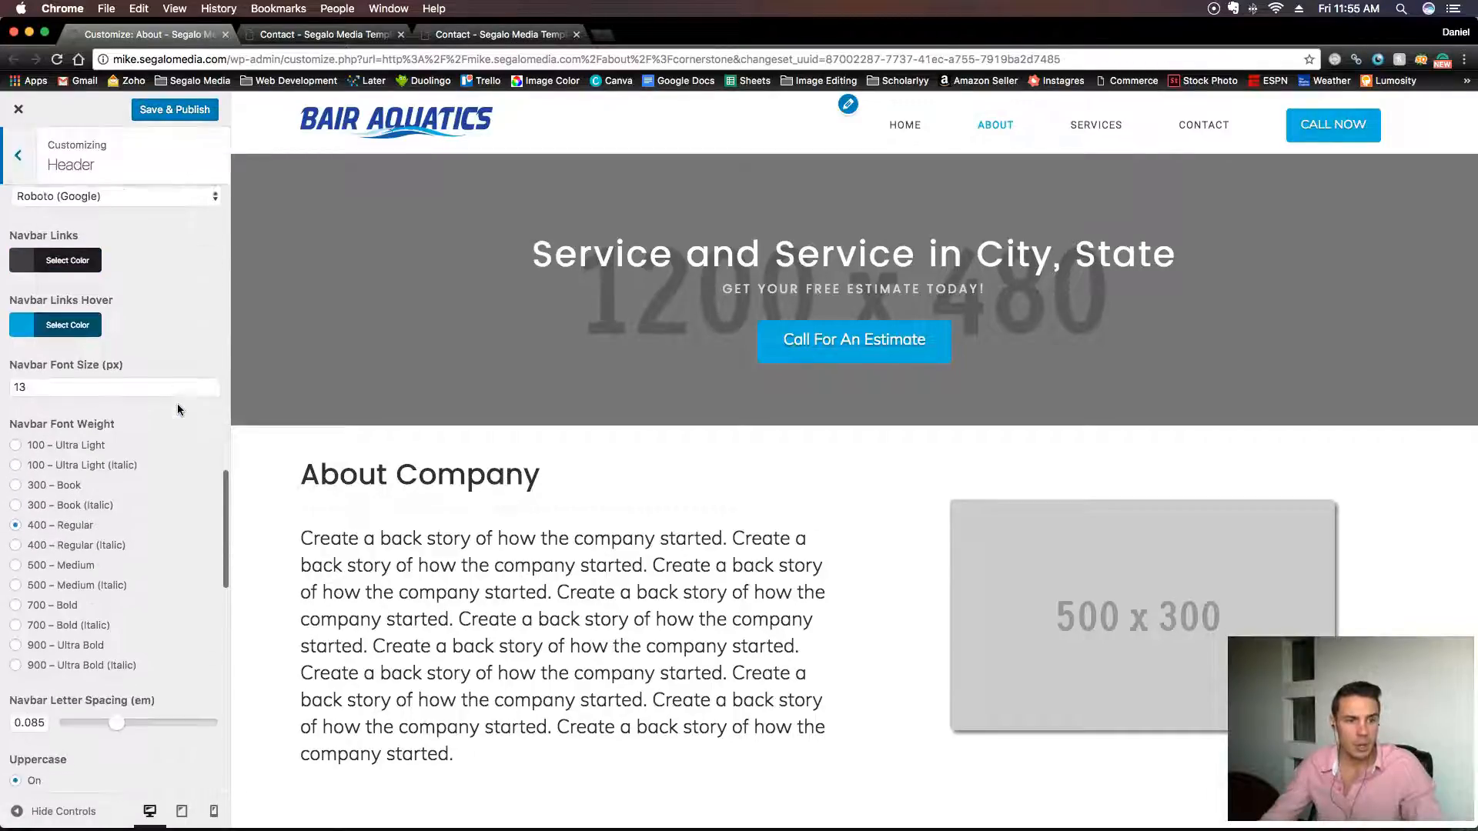
left_click(74, 259)
left_click(86, 270)
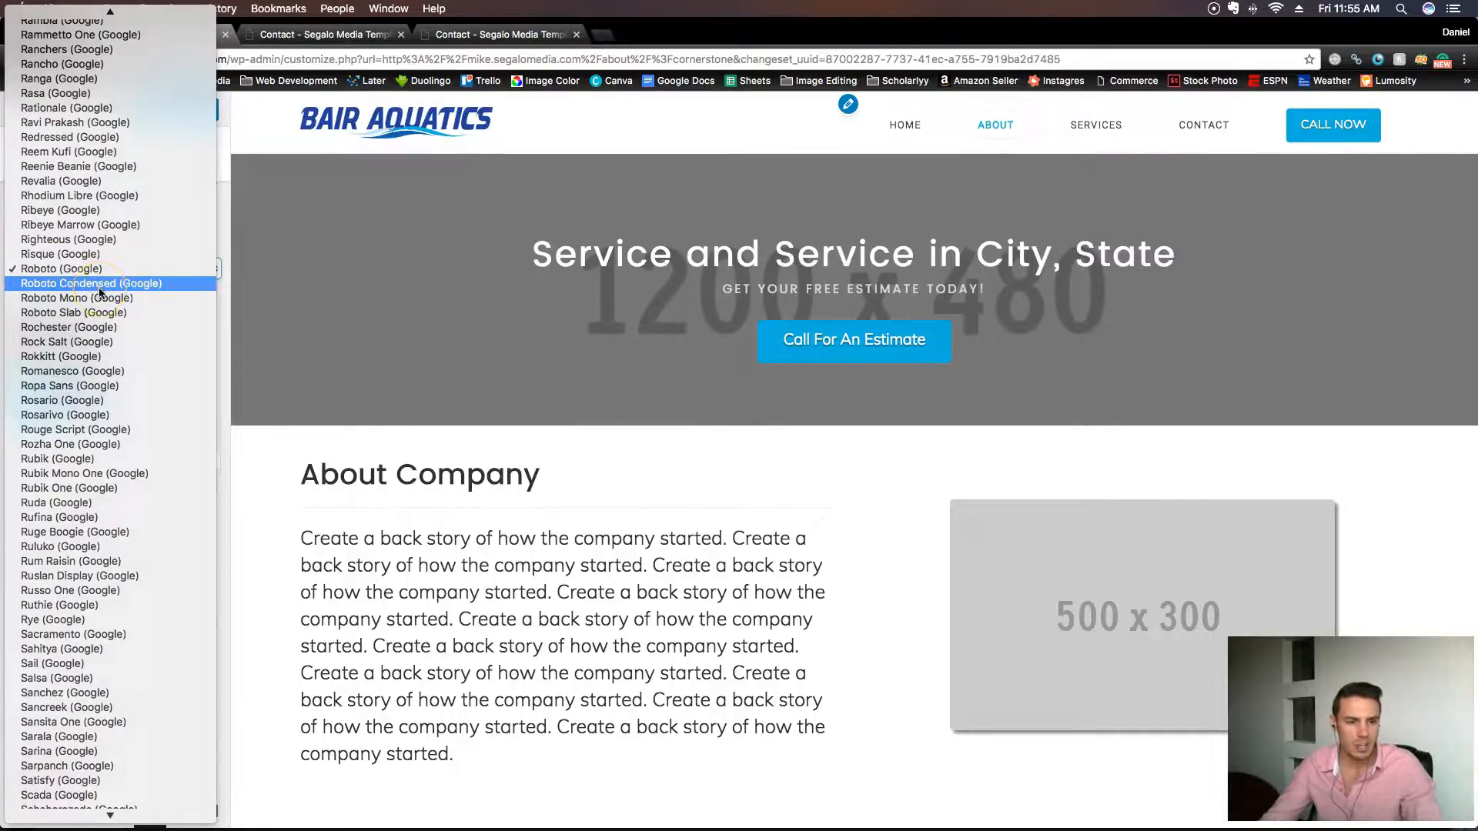
scroll(98, 293, "up", 15)
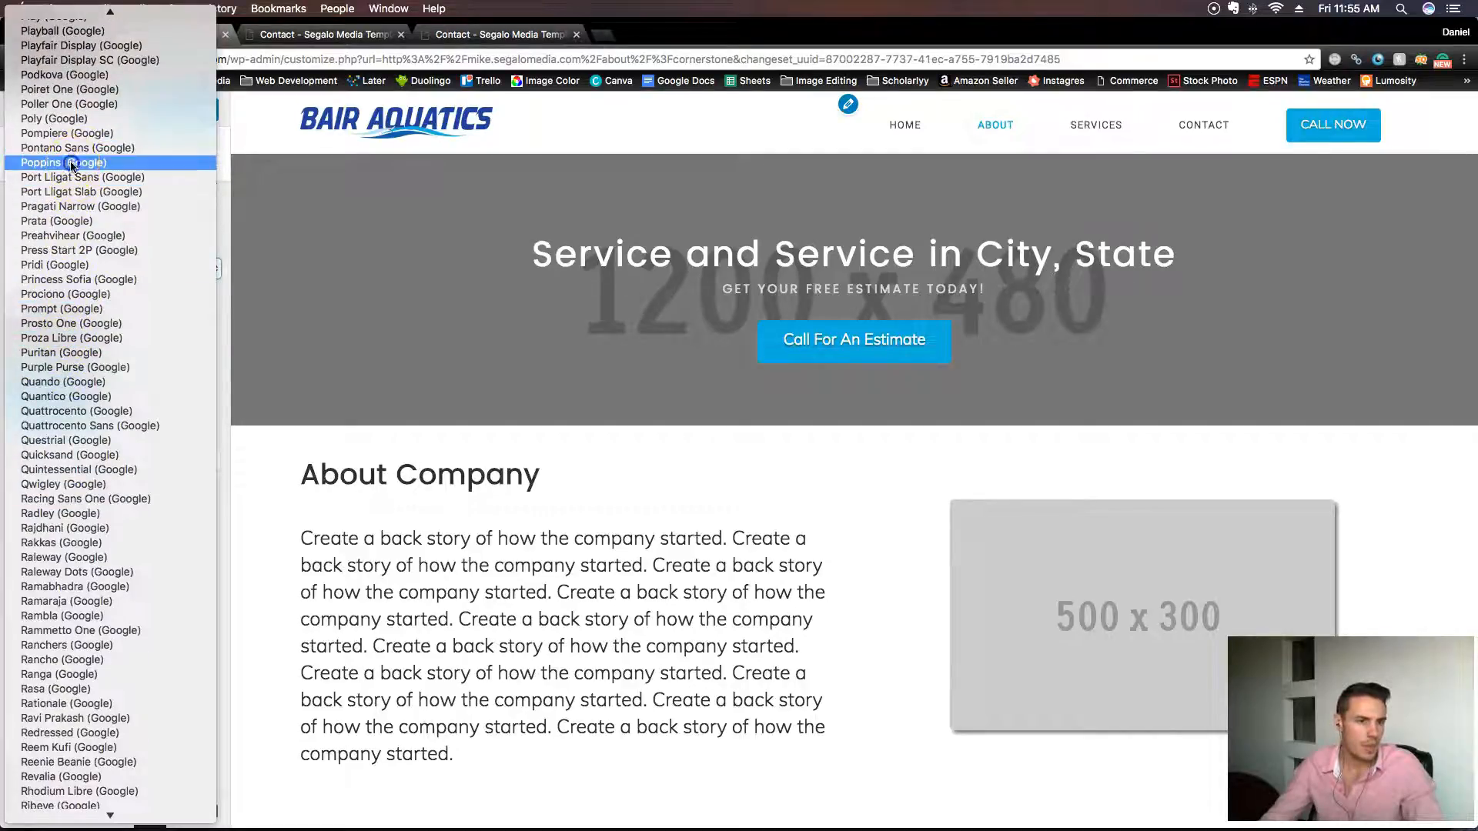
key("Escape")
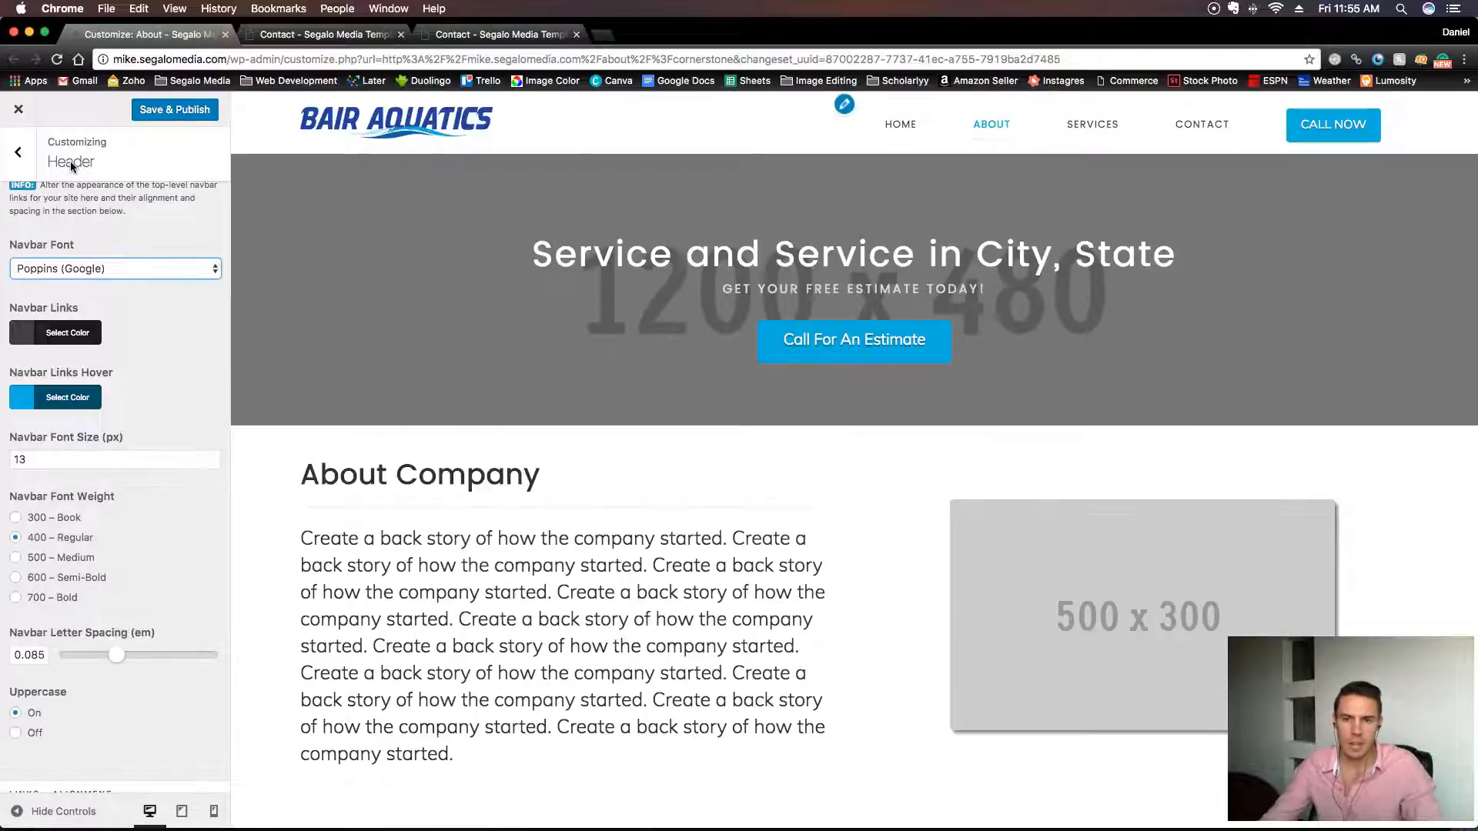
Compare the 700 – Bold navbar weight, settle on 300 – Book, publish it and check the navbar on the live Contact page.
left_click(120, 467)
left_click(17, 519)
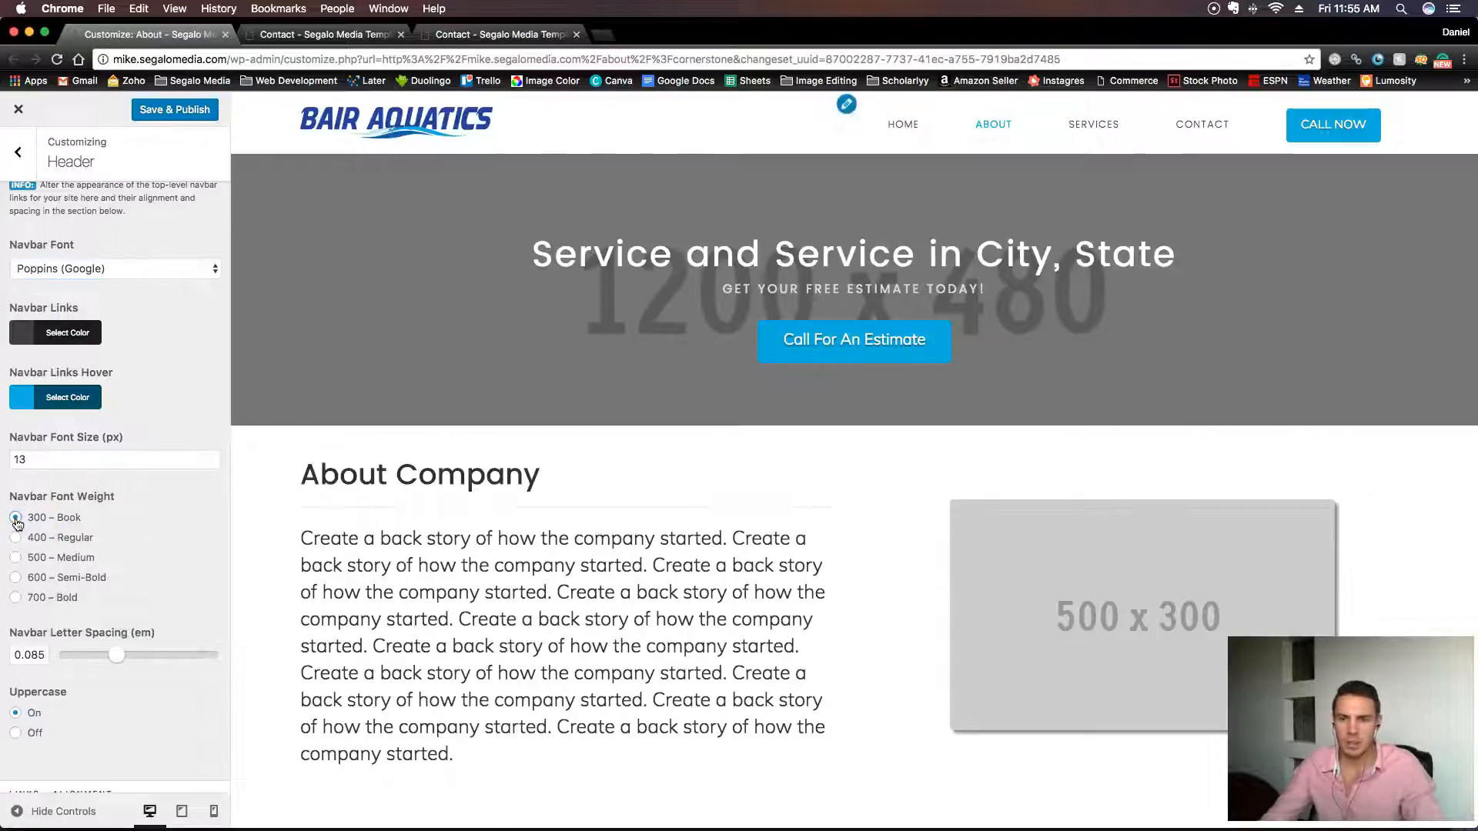
left_click(17, 598)
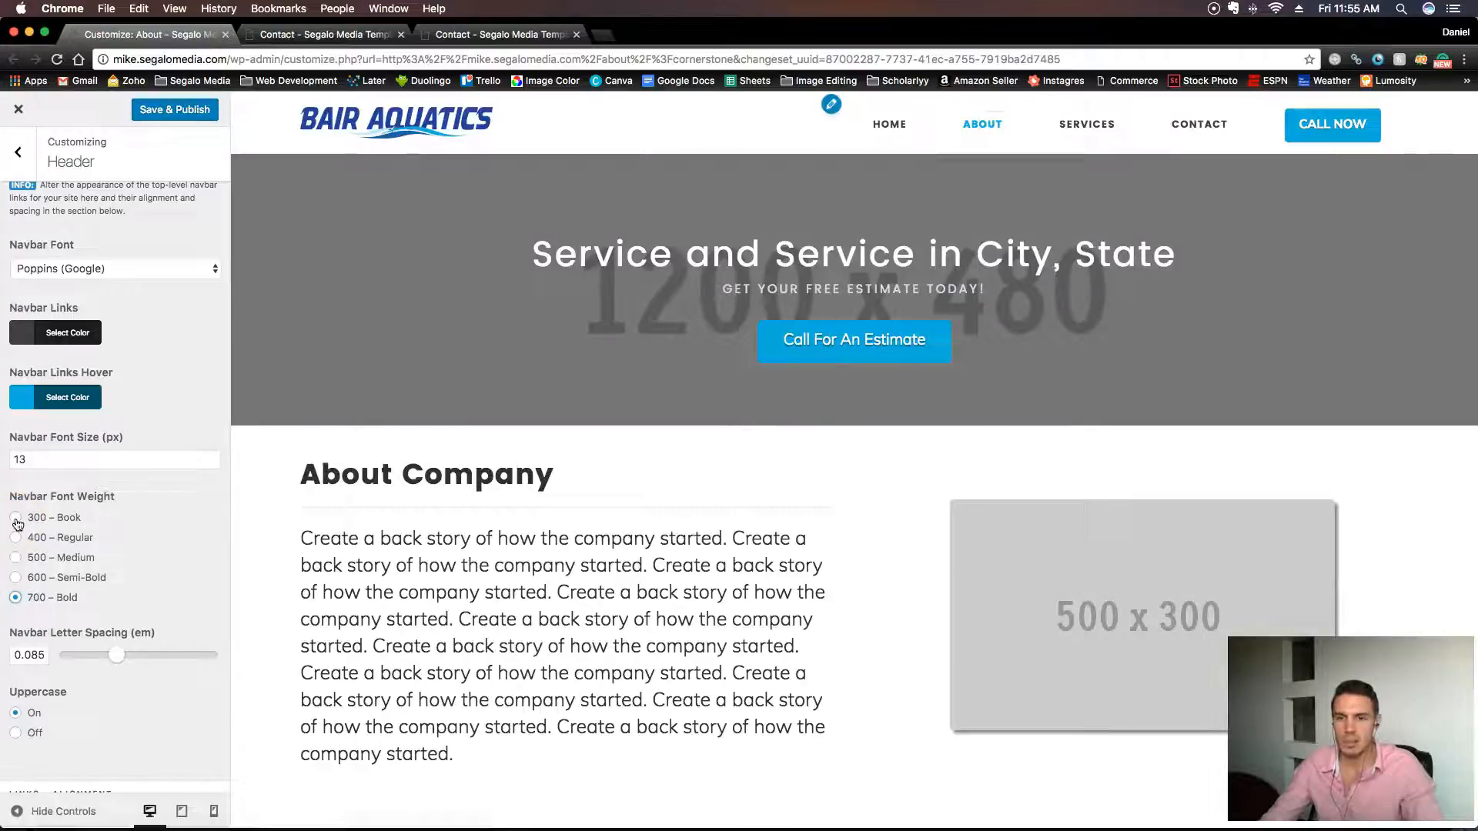
left_click(16, 520)
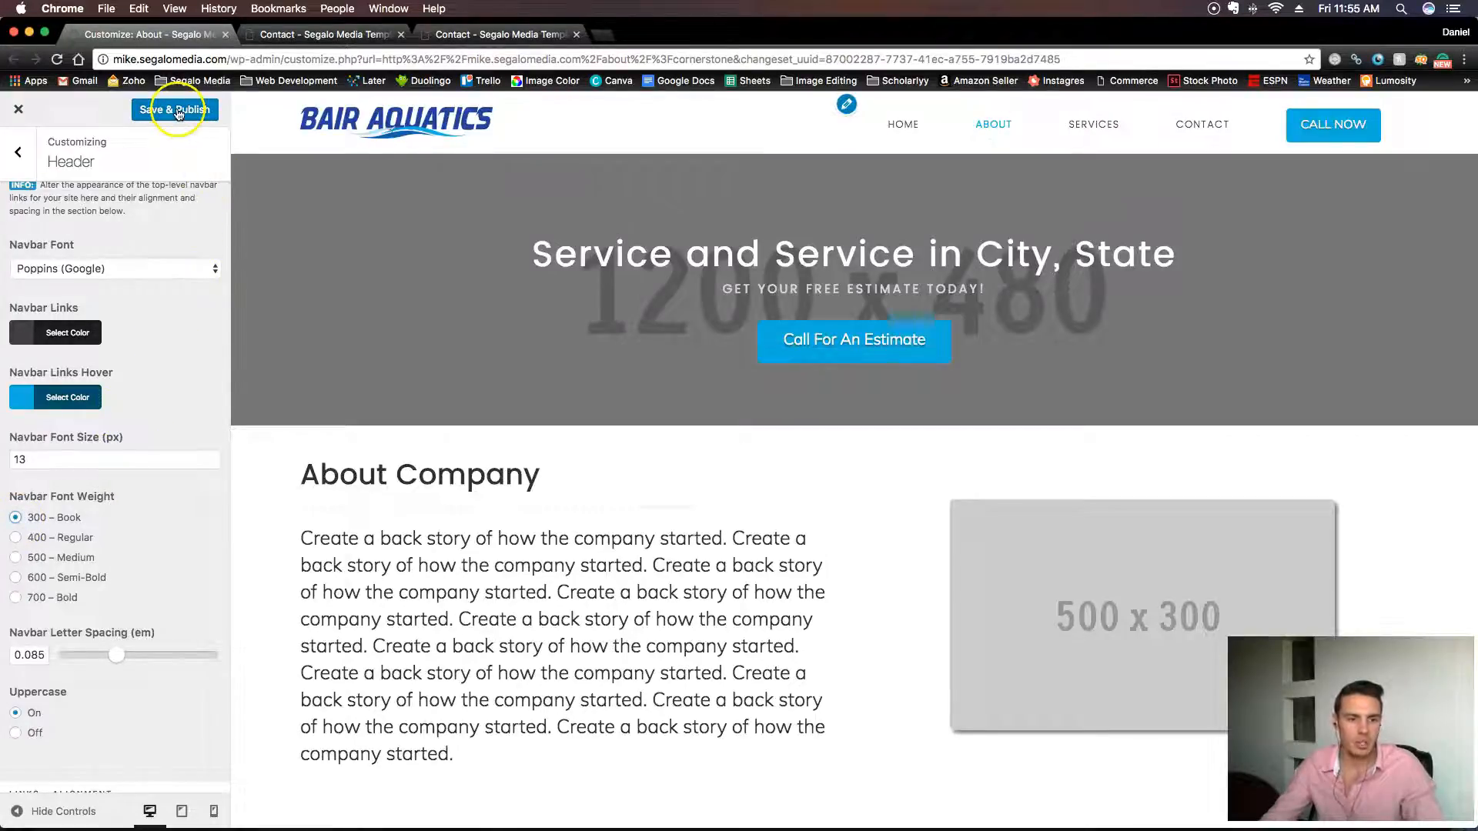
left_click(346, 34)
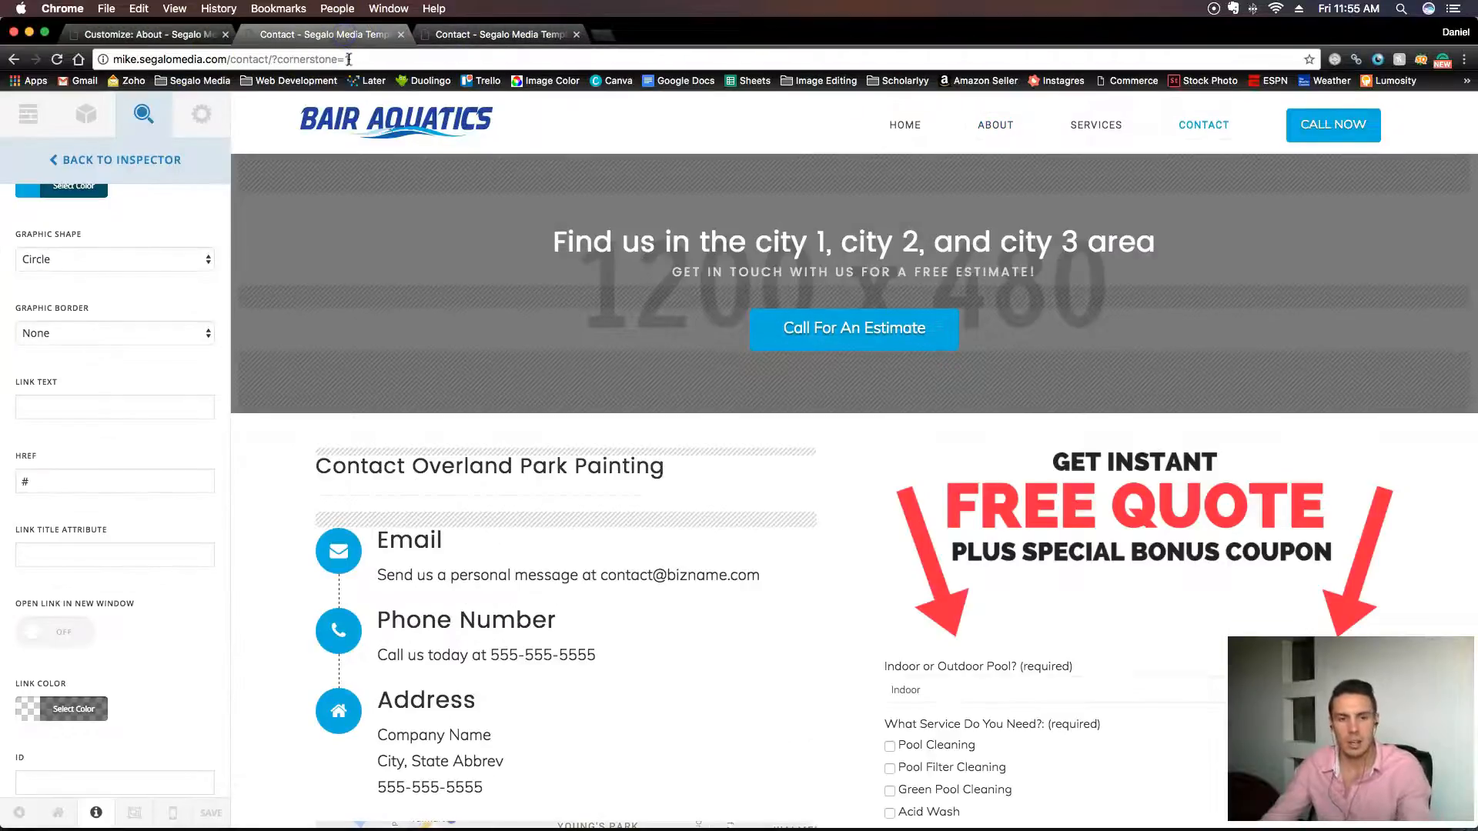
left_click(491, 35)
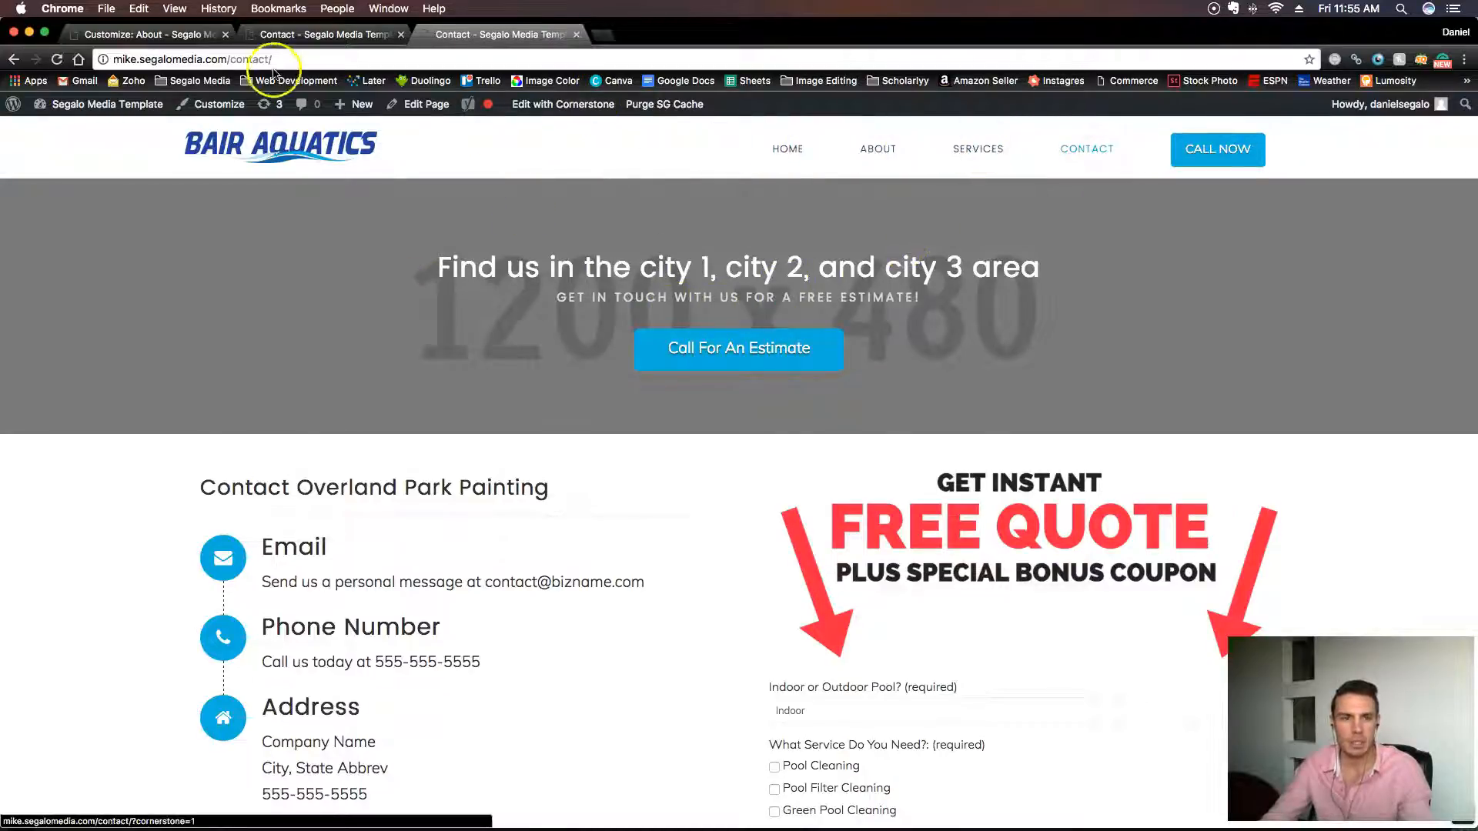
Set the Navbar Font Size to 14 px, publish the change and view the navbar on the live Contact page.
left_click(150, 33)
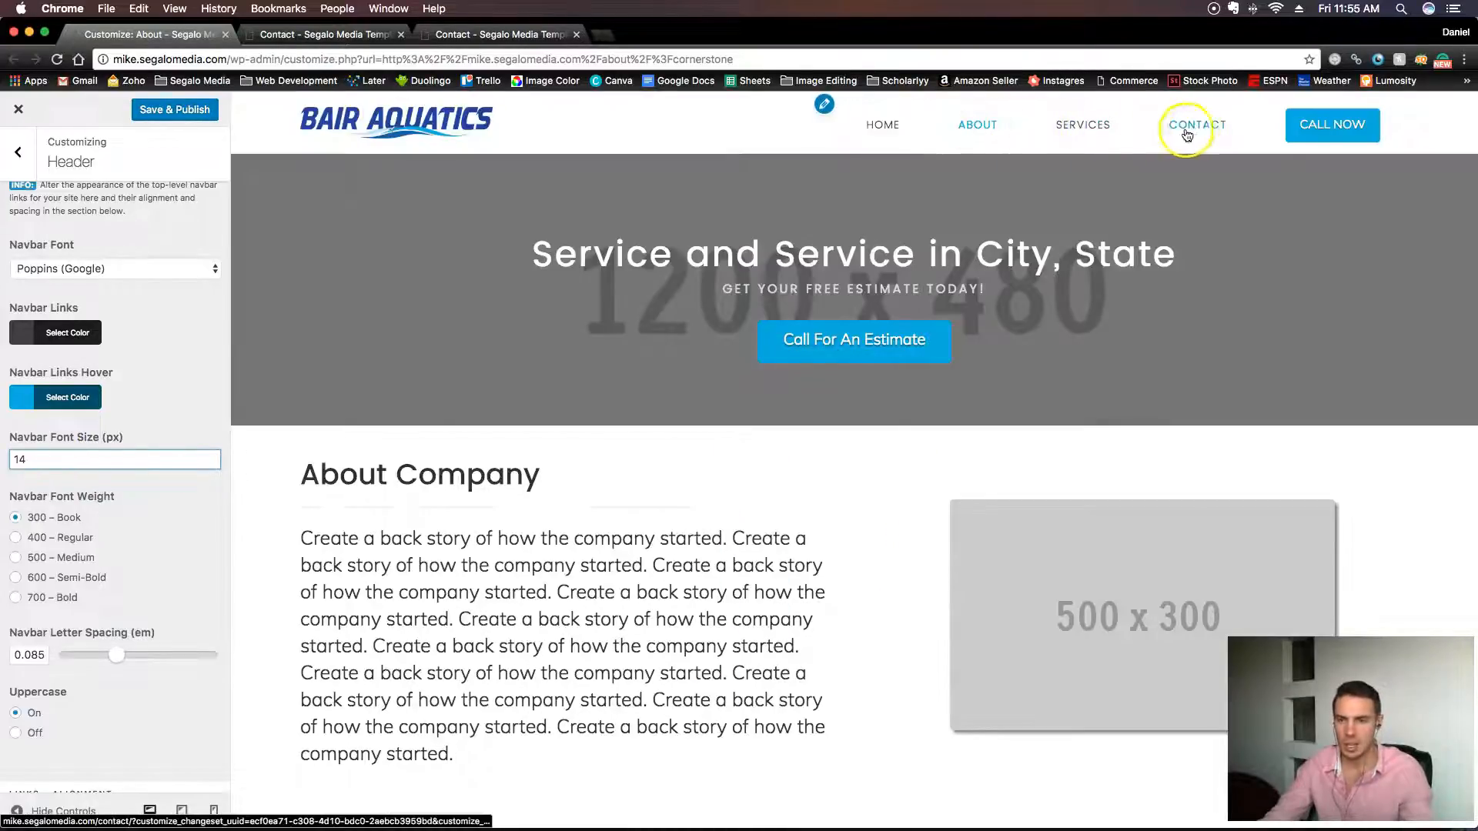
left_click(172, 111)
left_click(447, 44)
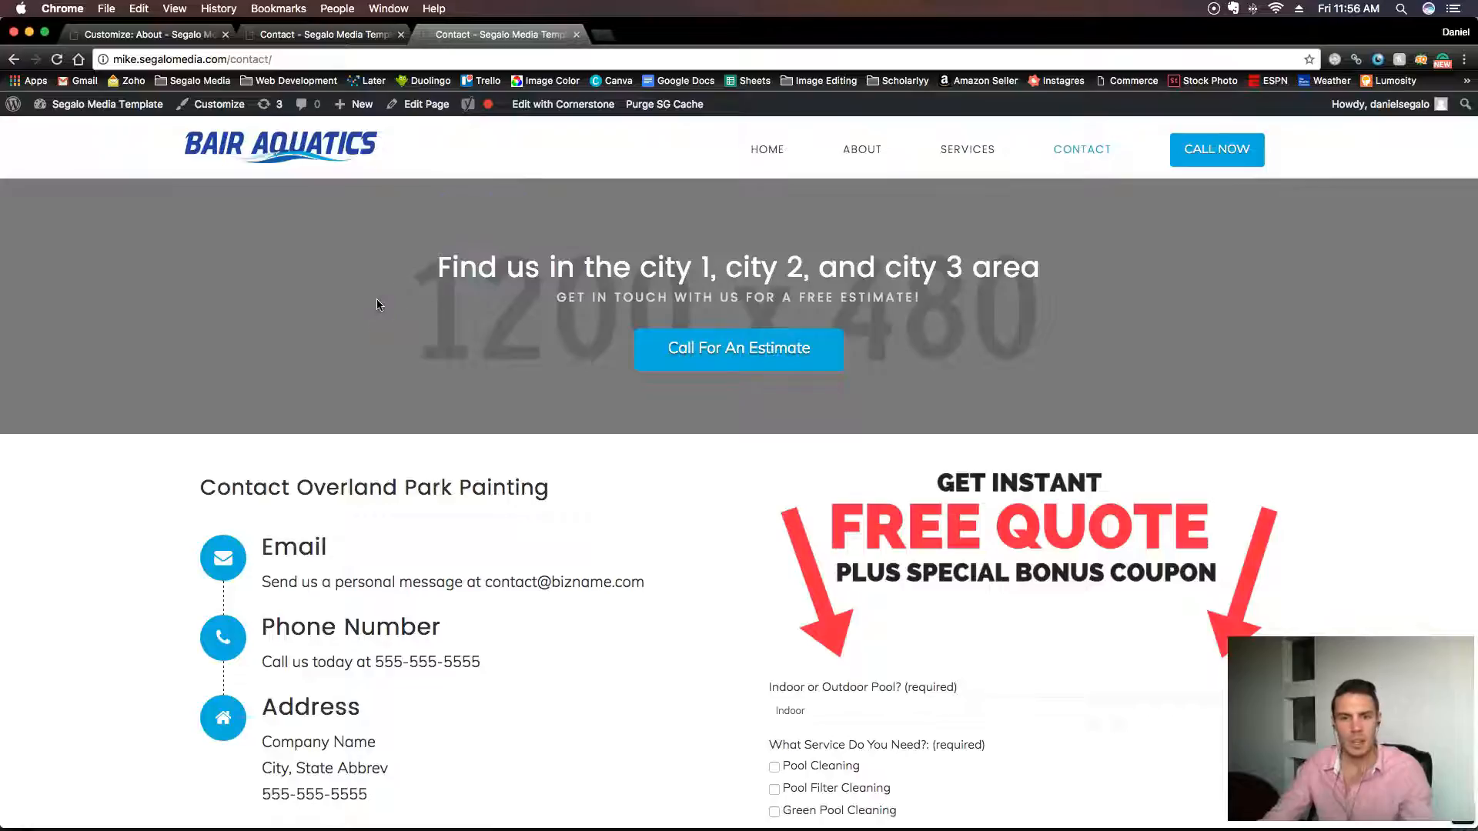
Look over the live Contact page's contact icons, map and quote form fields.
scroll(374, 314, "down", 10)
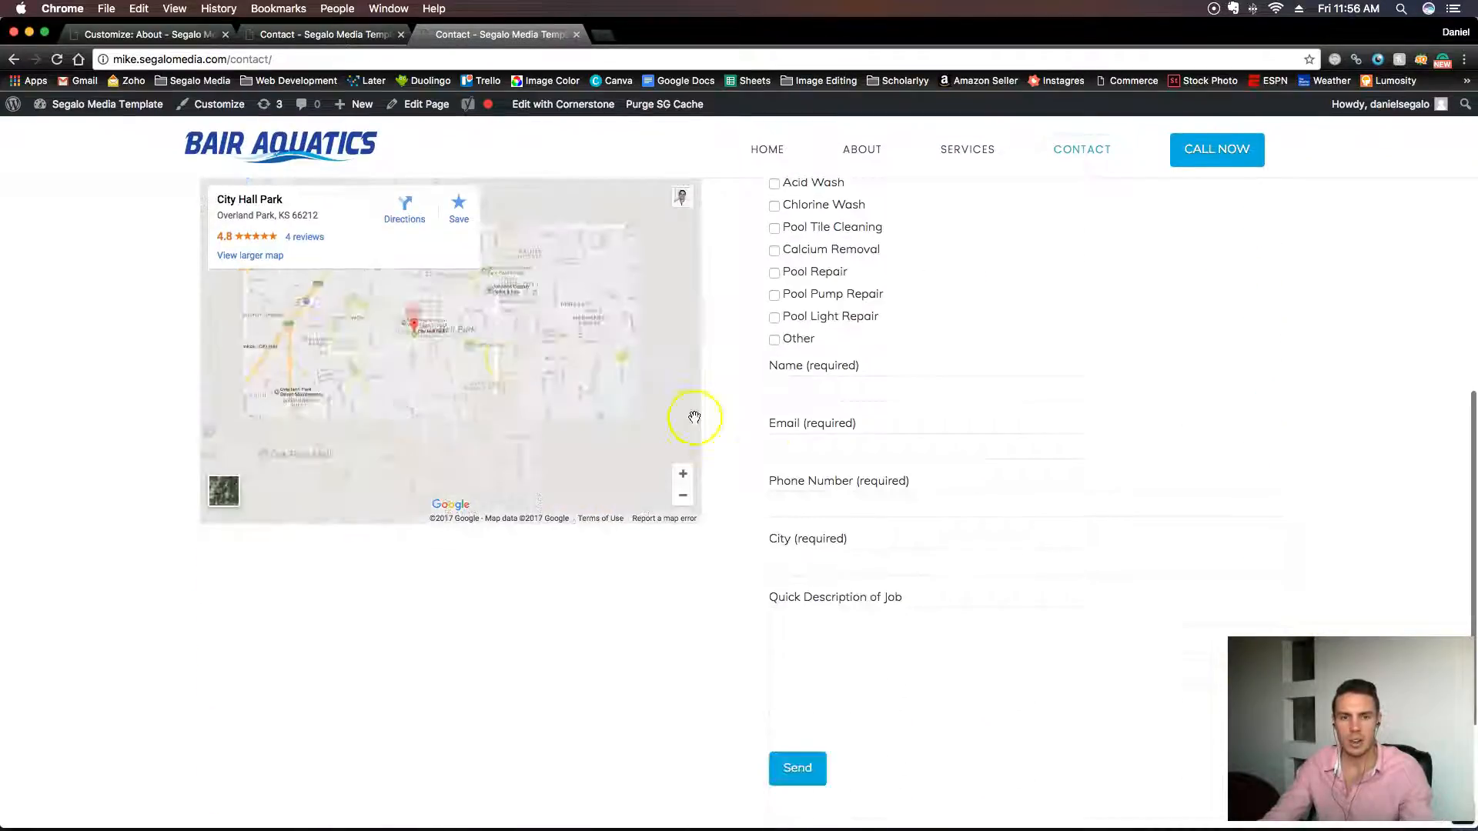
scroll(837, 478, "down", 3)
scroll(838, 475, "up", 15)
scroll(837, 475, "down", 8)
scroll(835, 473, "up", 3)
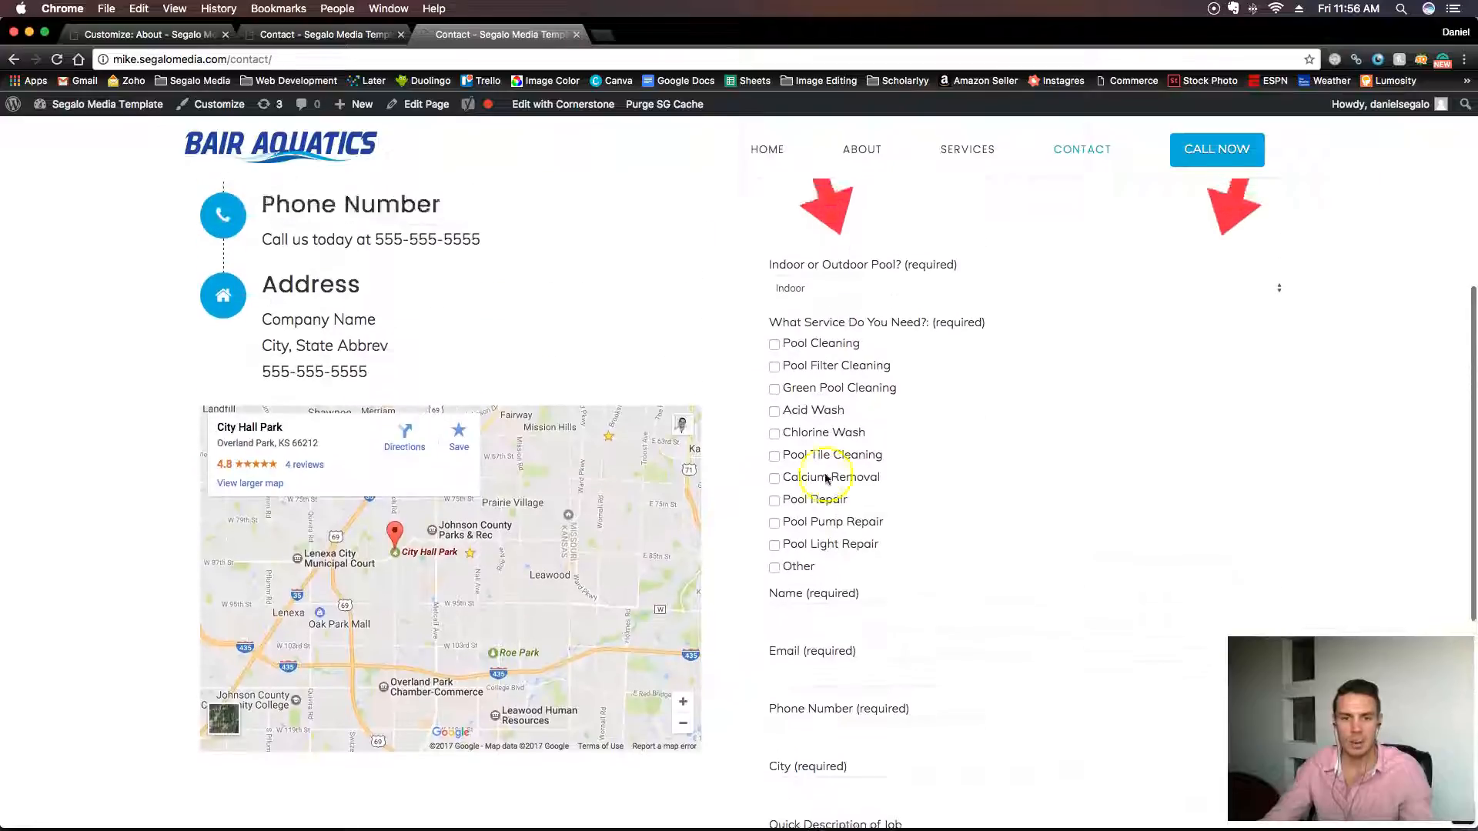
scroll(826, 477, "down", 2)
scroll(621, 481, "down", 1)
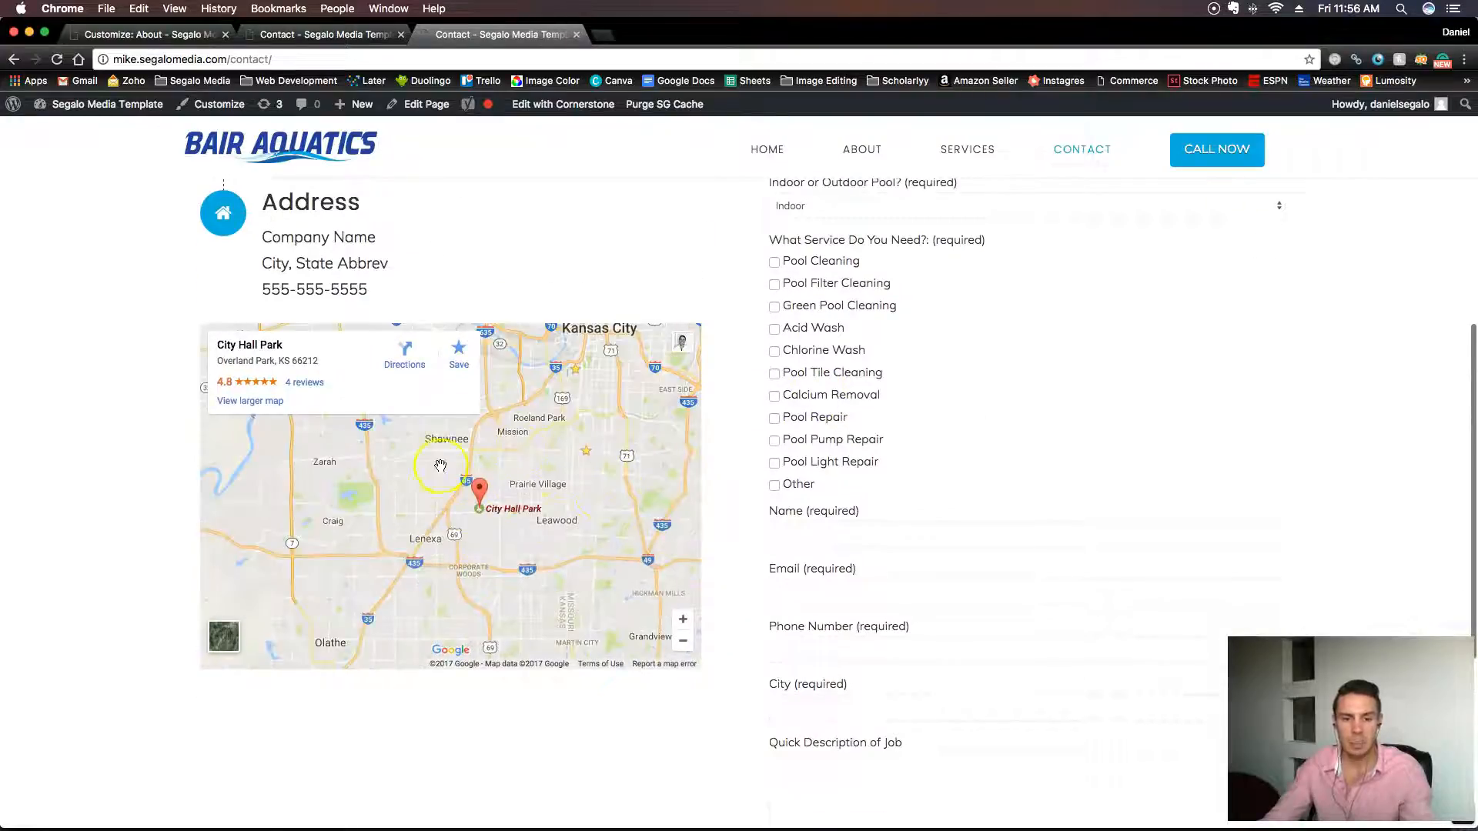
Open the live home page from the Contact page's navigation.
scroll(825, 457, "up", 10)
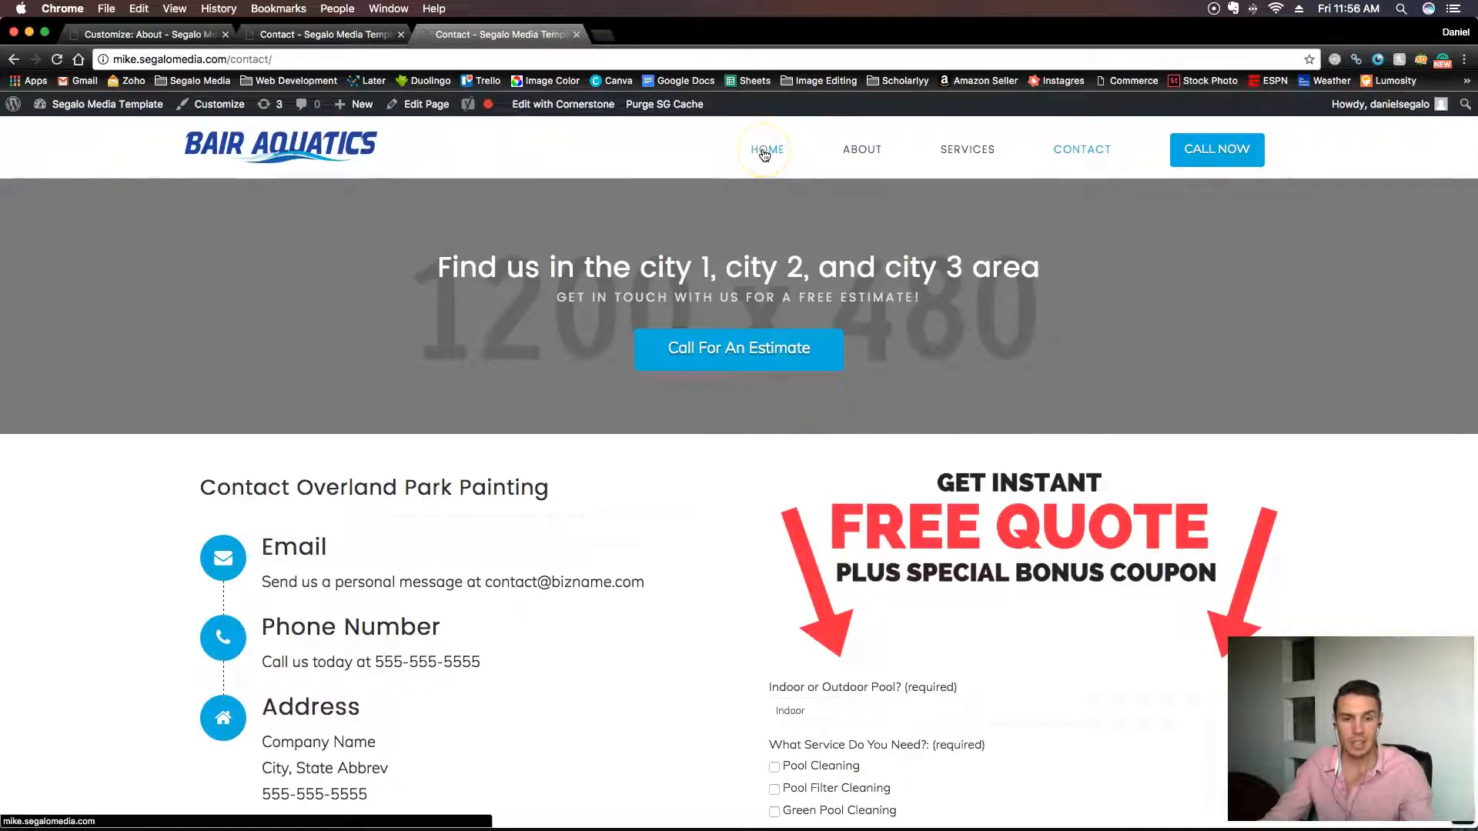
left_click(567, 367)
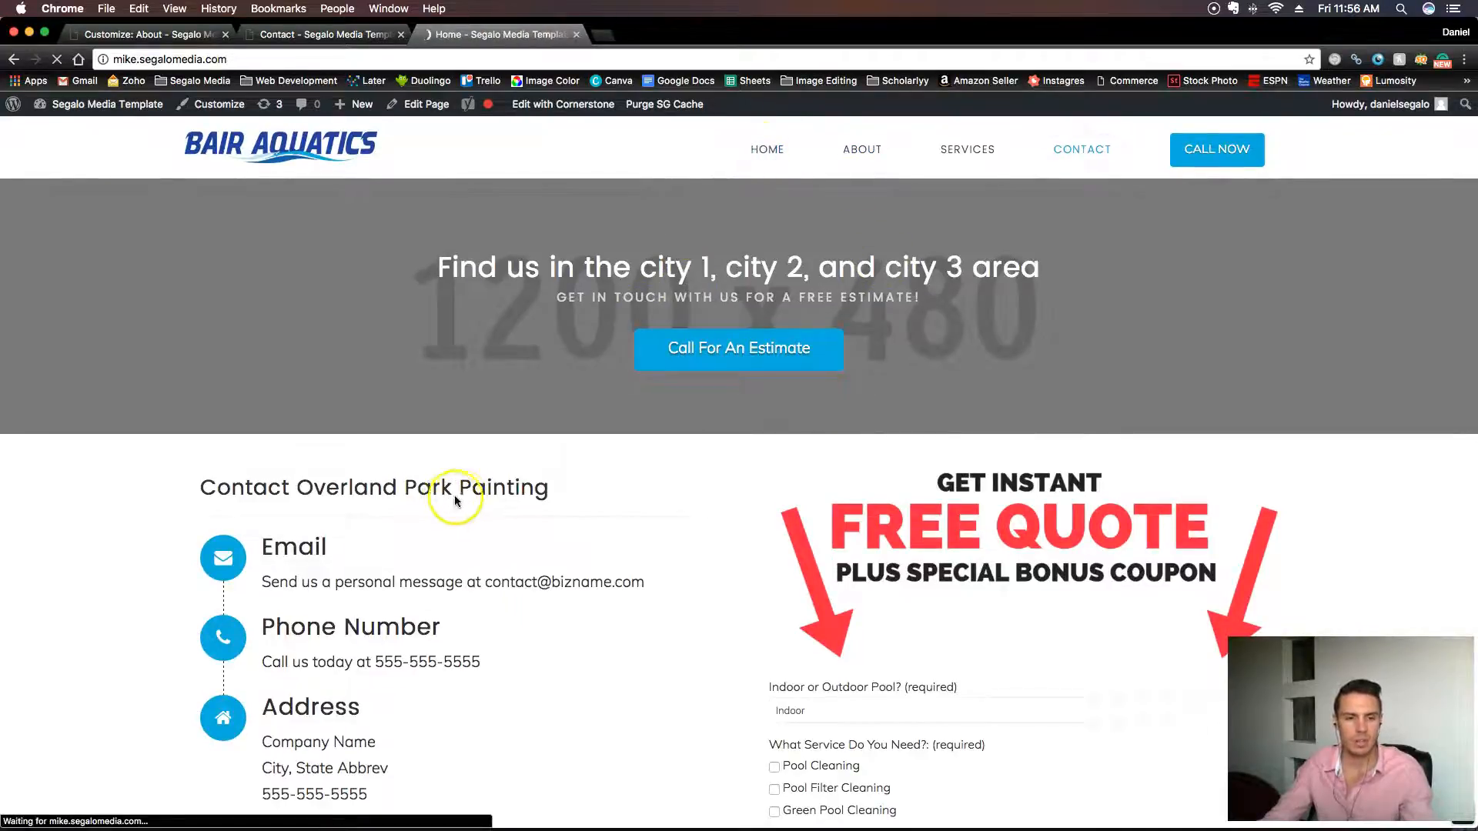